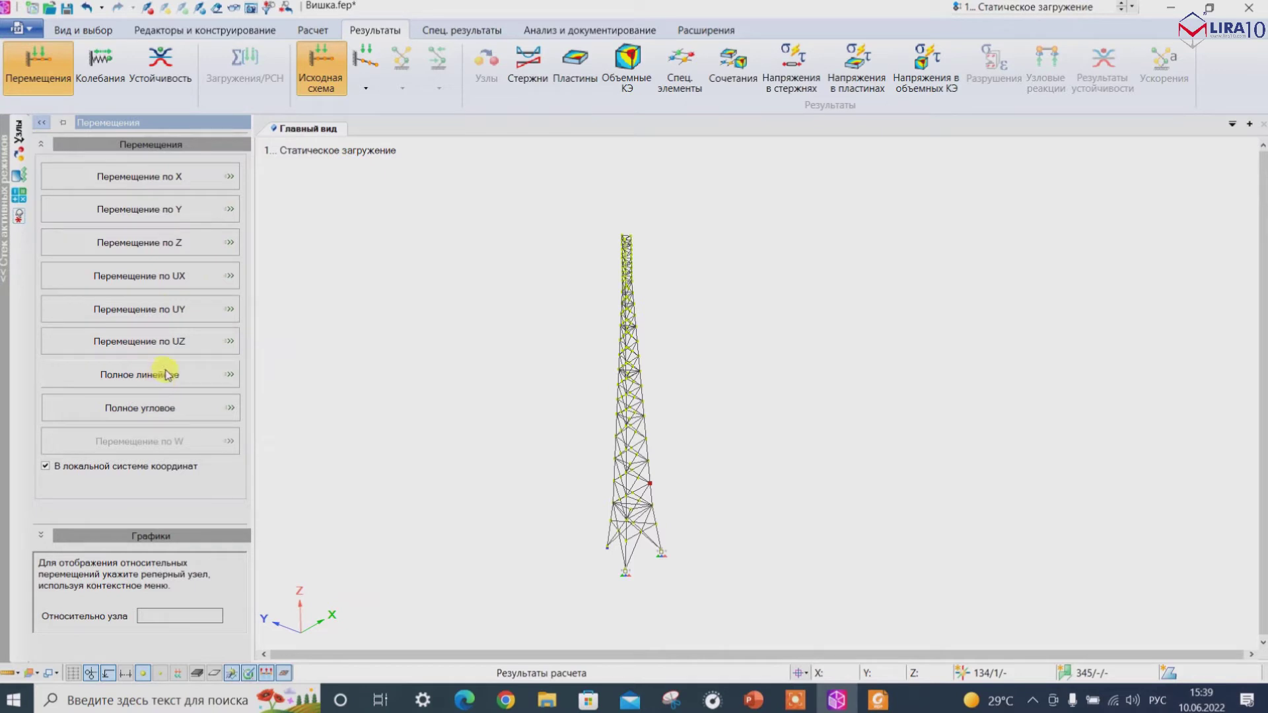
Display the full linear displacement («Полное линейное») of the tower for the static load case in SI units.
{"action": "left_click", "coordinate": [167, 381]}
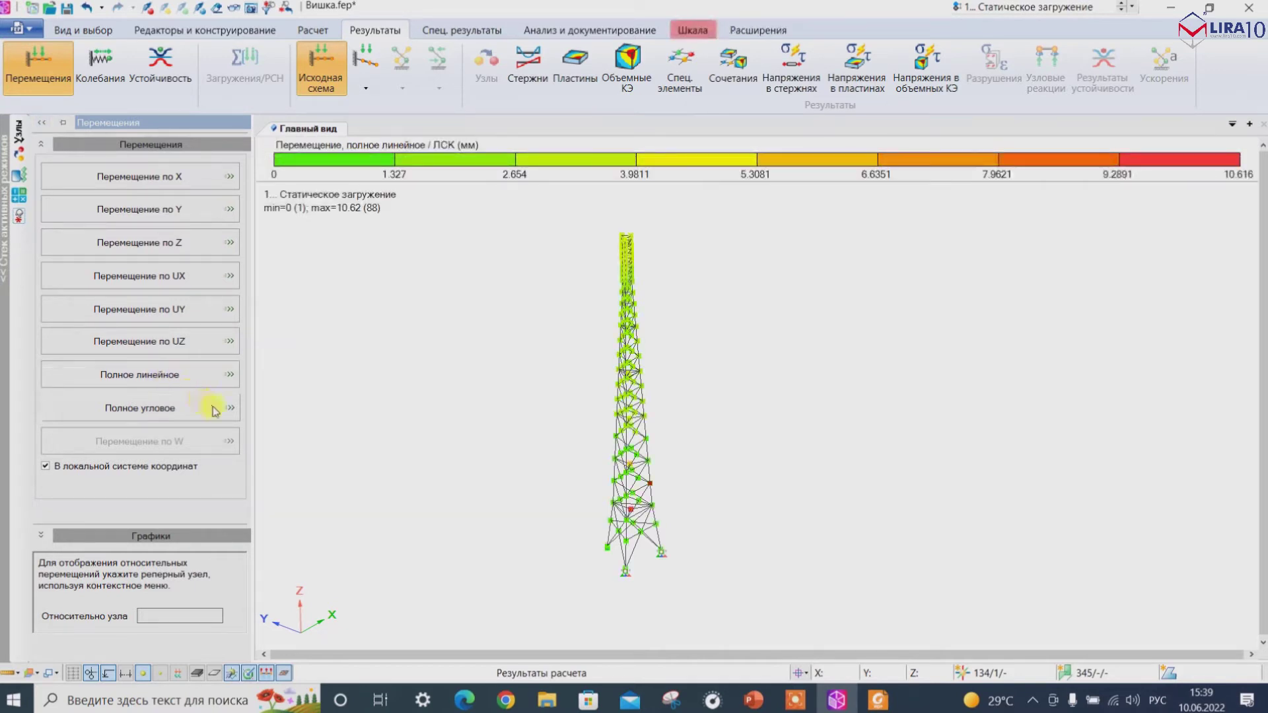
{"action": "left_click", "coordinate": [9, 673]}
{"action": "left_click", "coordinate": [145, 554]}
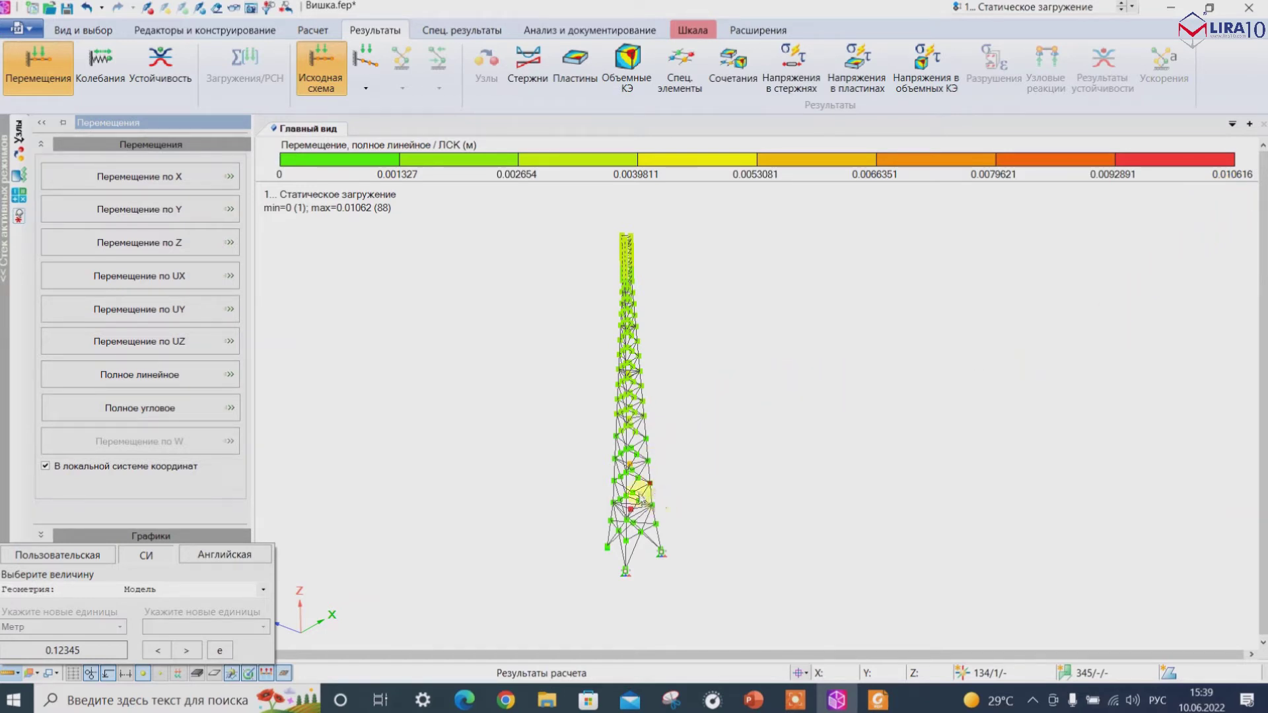
{"action": "left_click", "coordinate": [357, 404]}
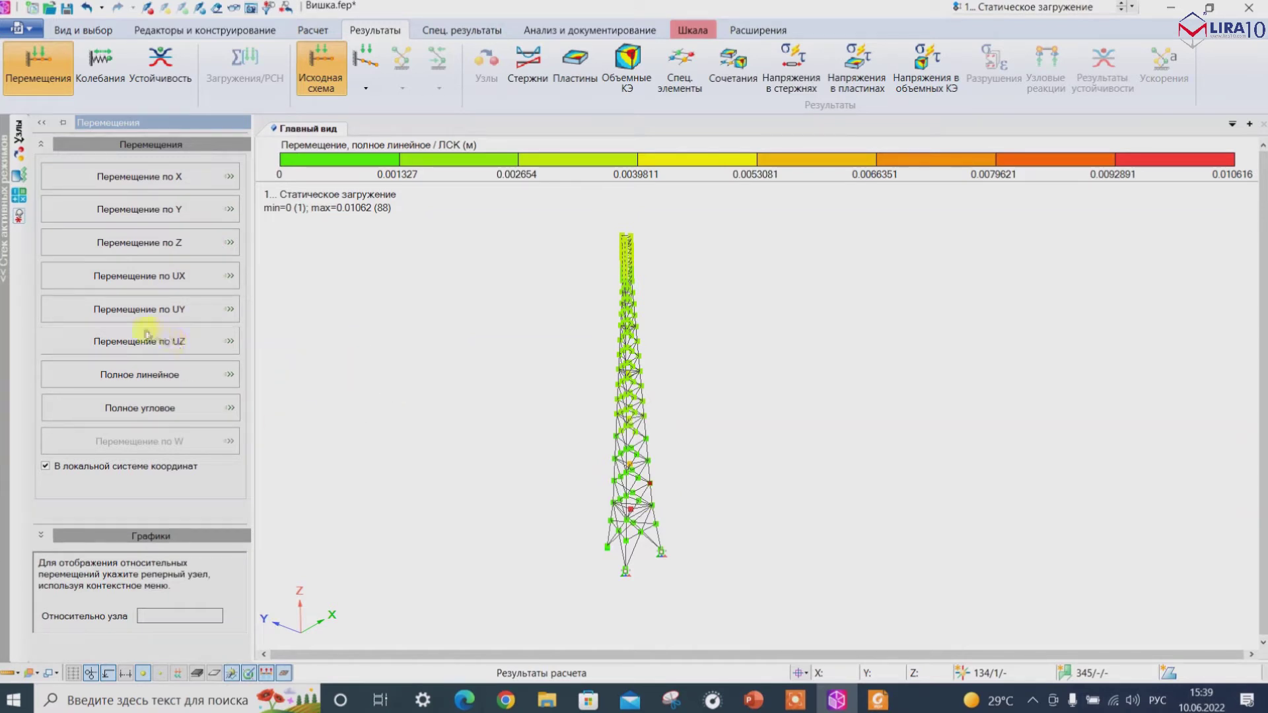
{"action": "left_click", "coordinate": [99, 376]}
Open the custom results («Пользовательские результаты») mode from the special results and preview the new-script dialog without adding a script.
{"action": "left_click", "coordinate": [436, 29]}
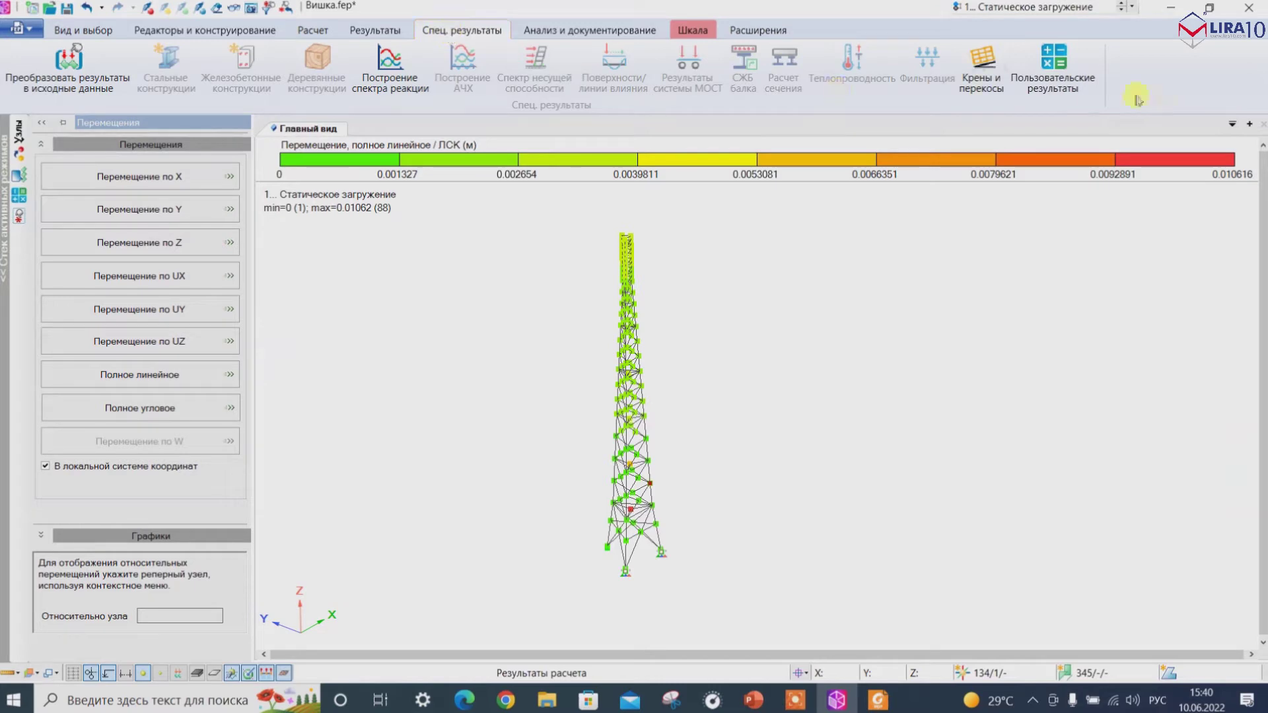
{"action": "left_click", "coordinate": [1053, 63]}
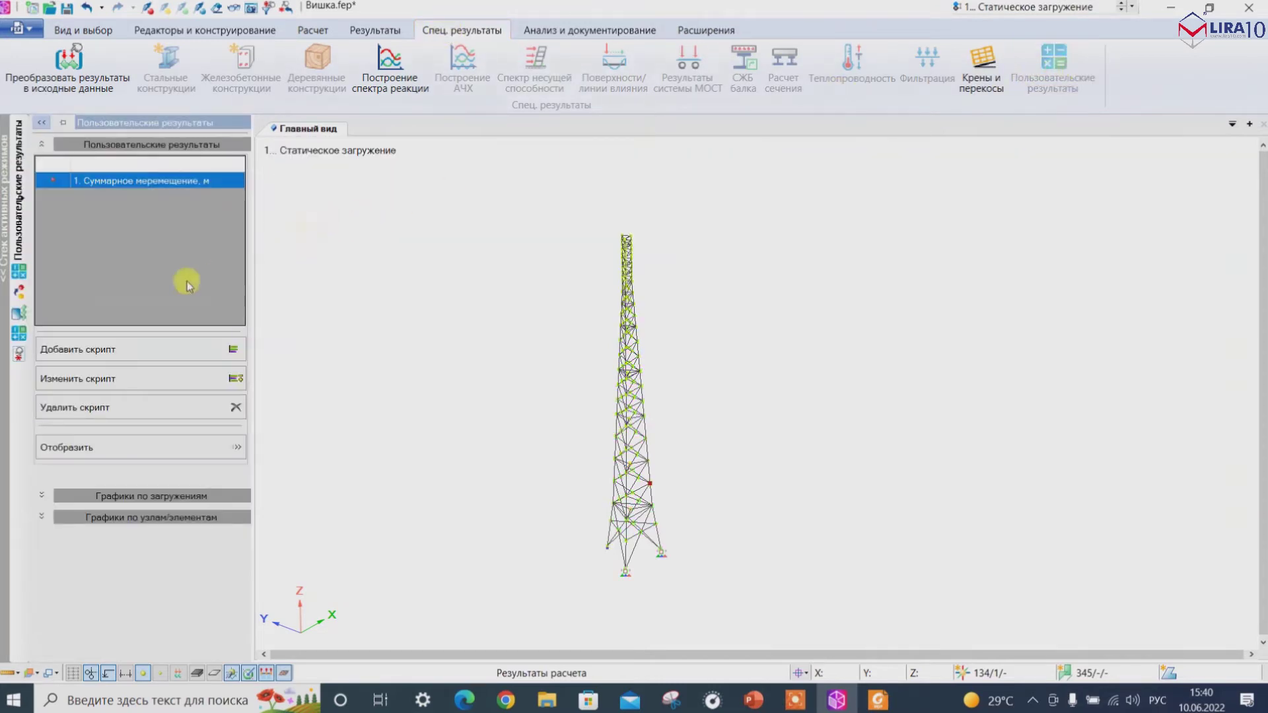
{"action": "left_click", "coordinate": [119, 349]}
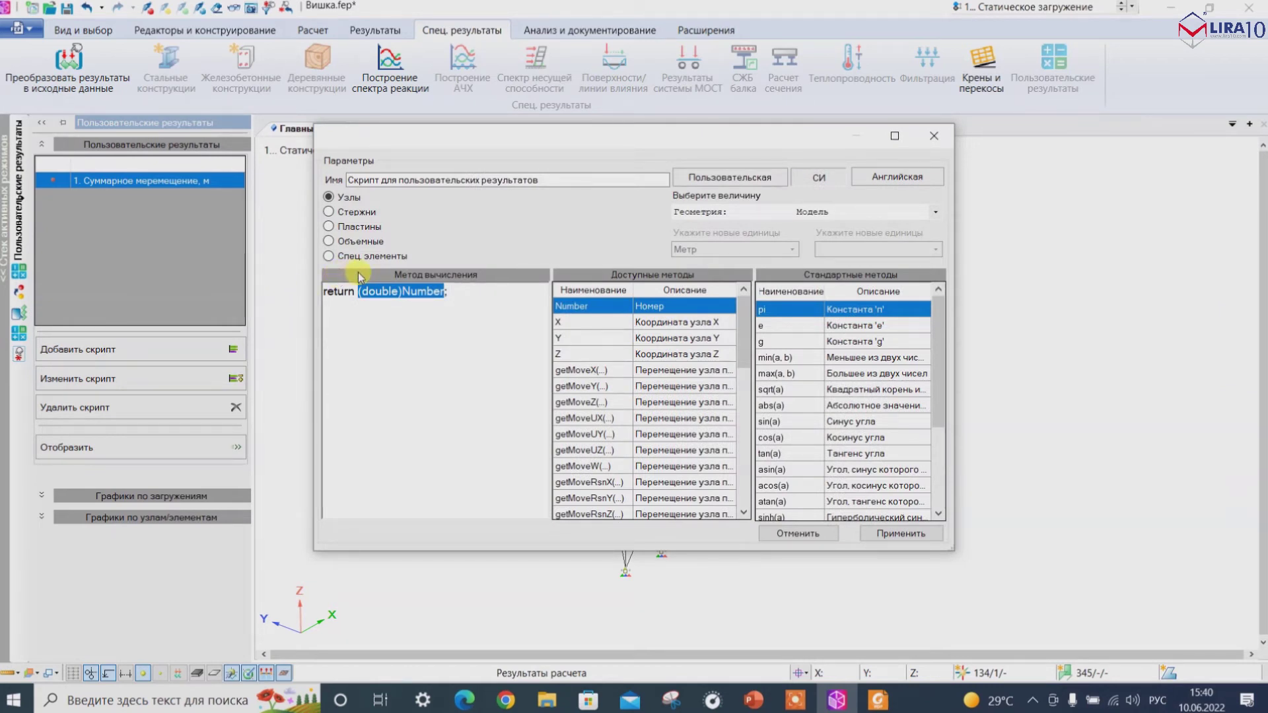
{"action": "left_click", "coordinate": [934, 135]}
Examine the list of time moments in load case 2 «Динамика во времени» down to the last one.
{"action": "left_click", "coordinate": [1041, 8]}
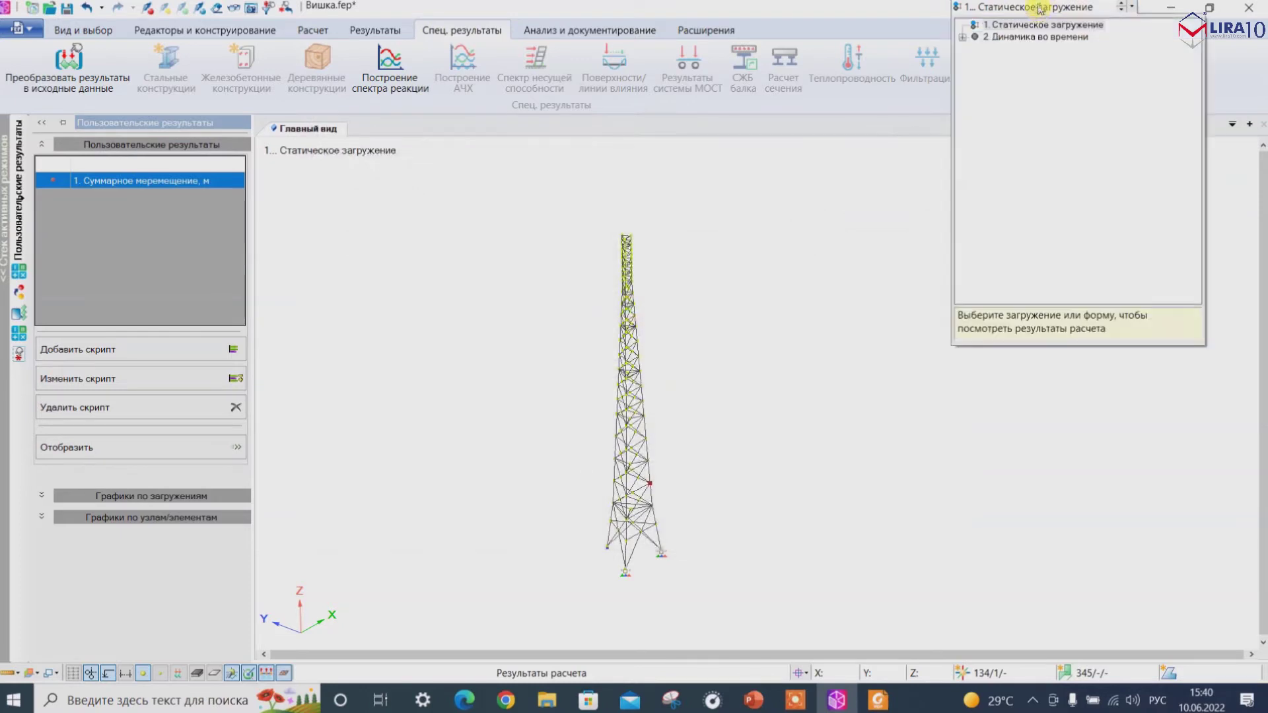
{"action": "left_click", "coordinate": [963, 37]}
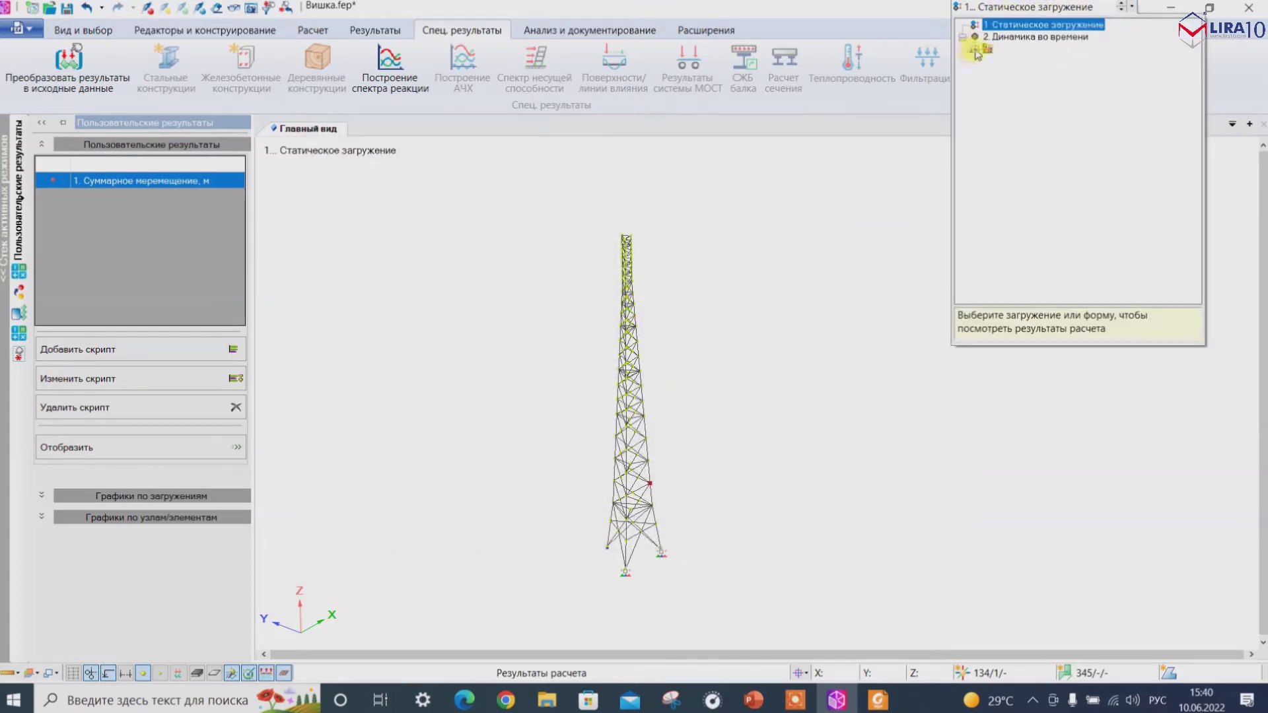
{"action": "left_click", "coordinate": [976, 50]}
{"action": "left_click_drag", "start_coordinate": [1199, 32], "coordinate": [1194, 284]}
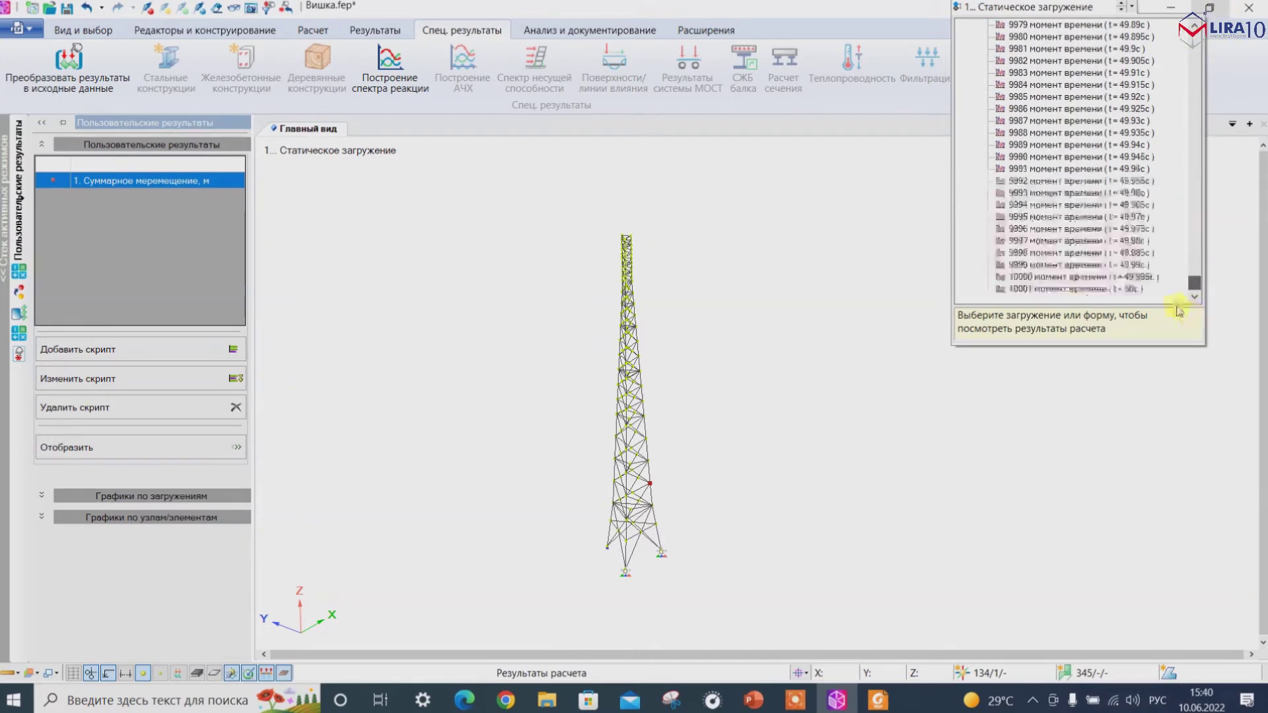
{"action": "left_click", "coordinate": [872, 229]}
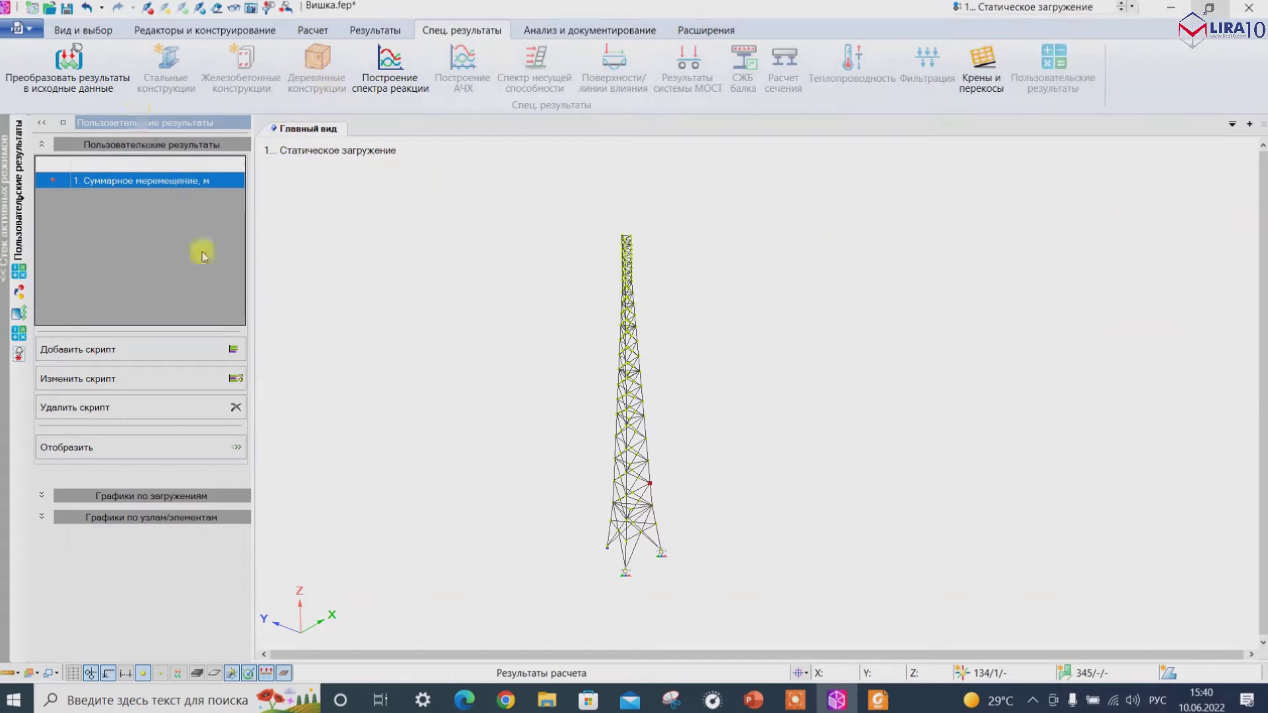
Start a new custom results script for nodes and name it «Максимальное горизонтальное огибающее перемещение, м».
{"action": "left_click", "coordinate": [118, 349]}
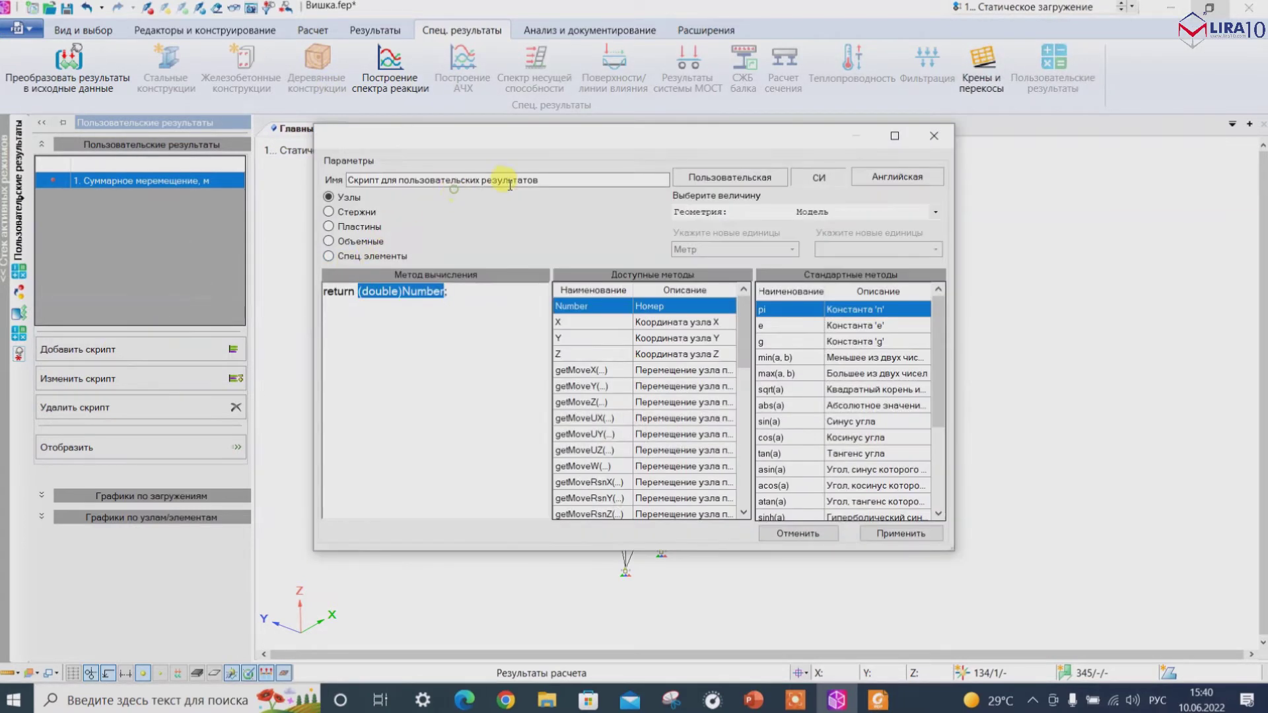
{"action": "left_click_drag", "start_coordinate": [552, 180], "coordinate": [242, 192]}
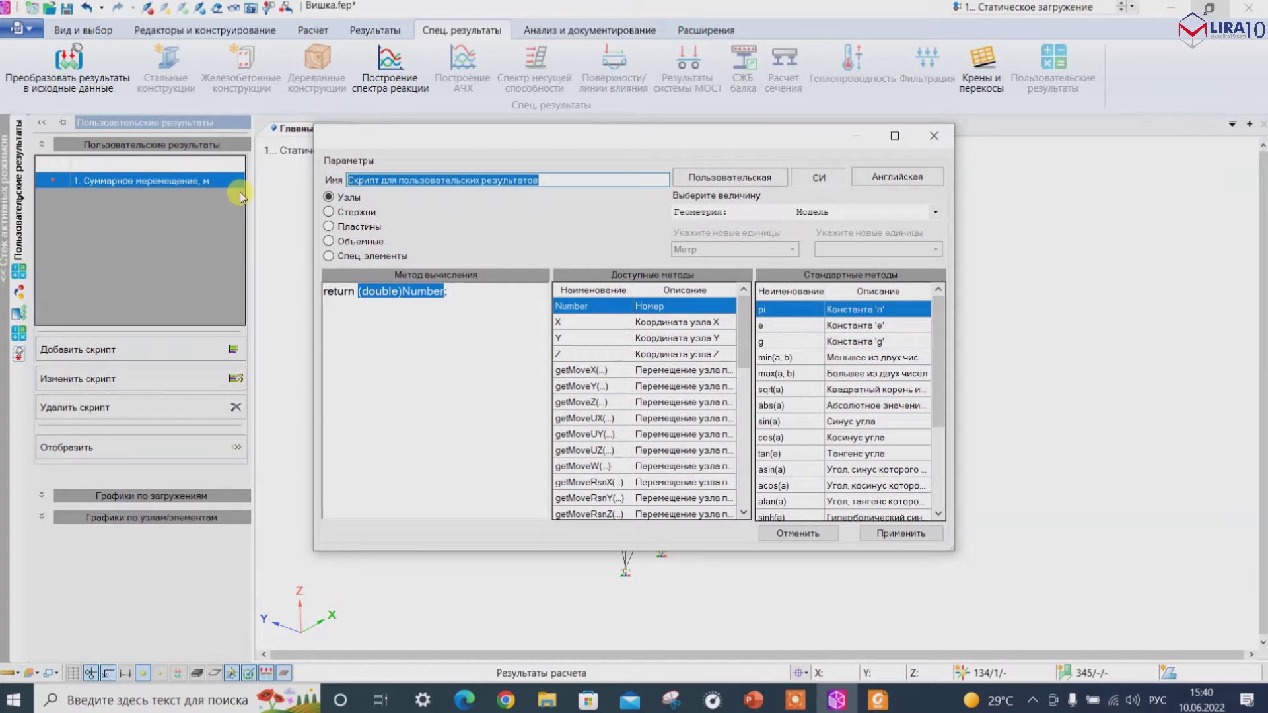
{"action": "type", "text": "Максим"}
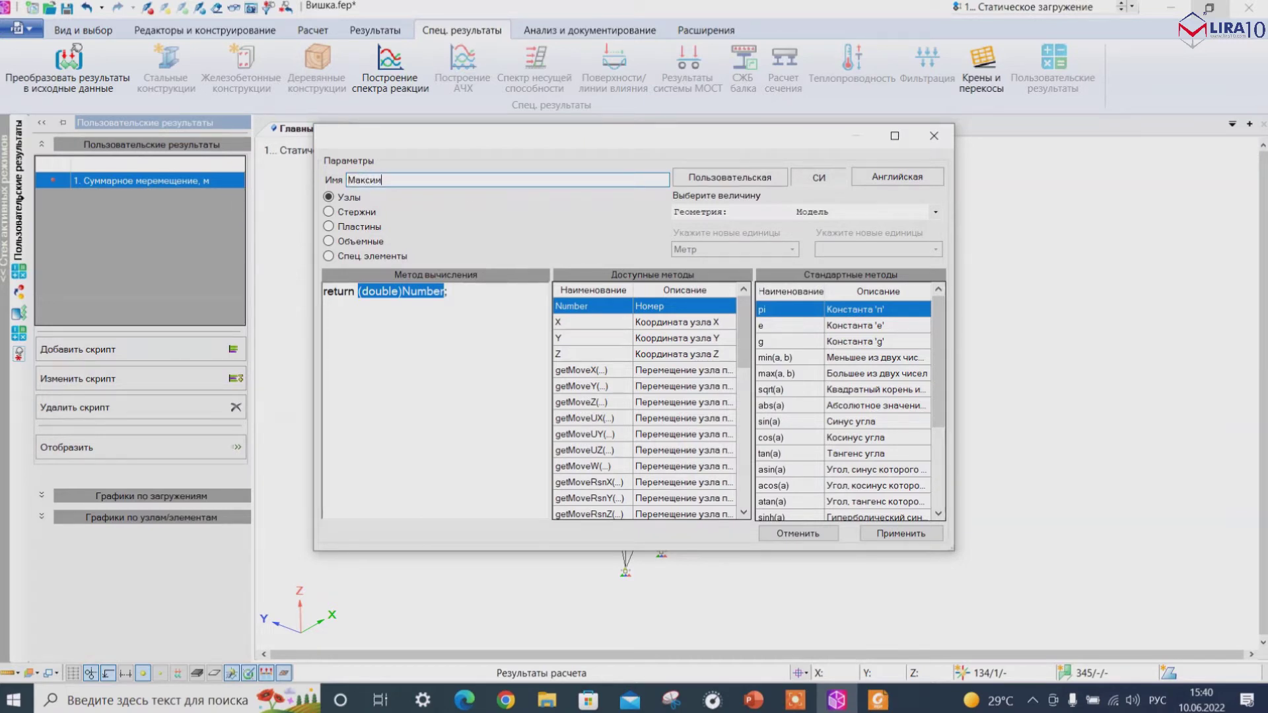
{"action": "type", "text": "альное огибающее перемещение"}
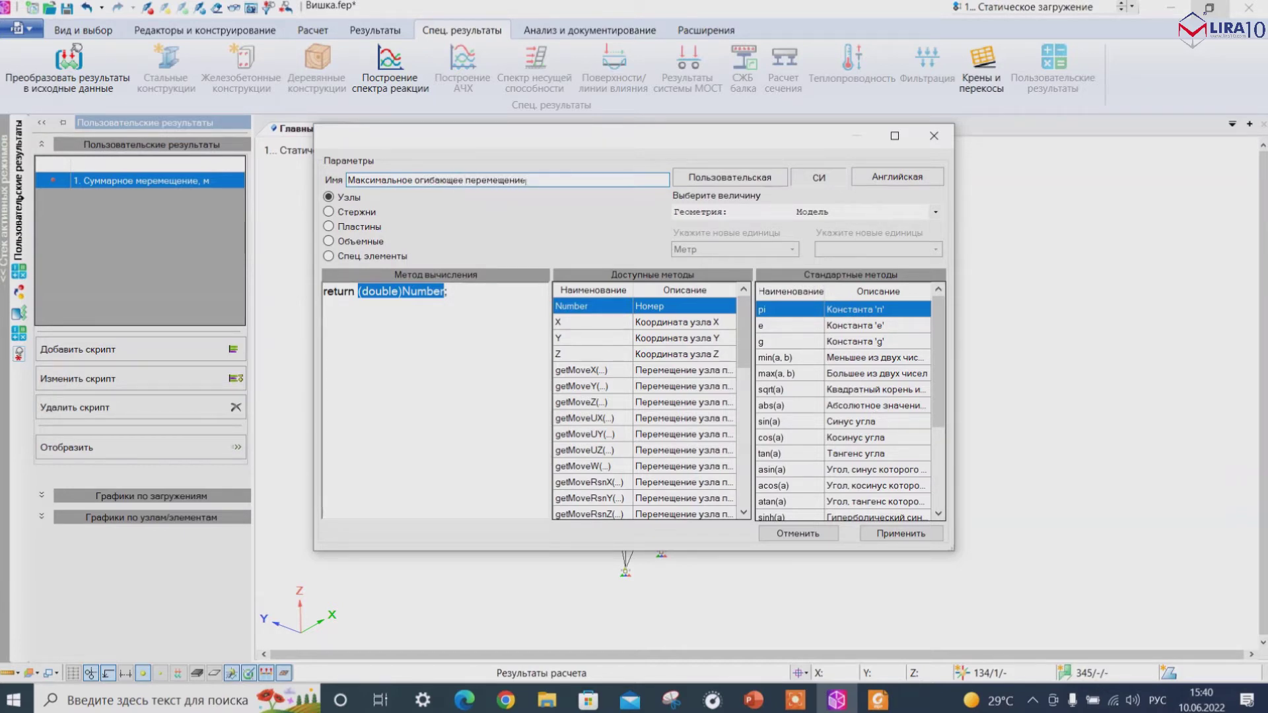
{"action": "left_click", "coordinate": [414, 178]}
{"action": "type", "text": "т"}
{"action": "type", "text": "оризонтальное"}
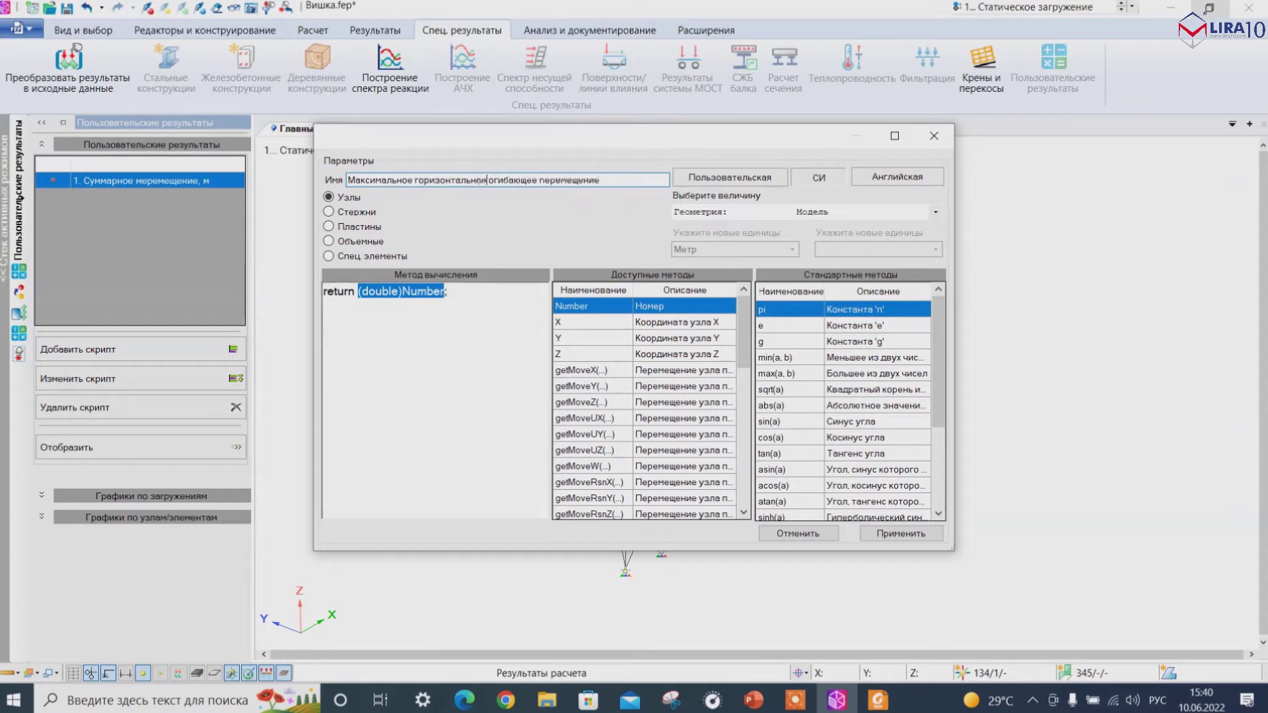
{"action": "left_click", "coordinate": [604, 180]}
{"action": "type", "text": "."}
Insert three blank lines above the return statement in the calculation method and apply the new script.
{"action": "left_click", "coordinate": [324, 291]}
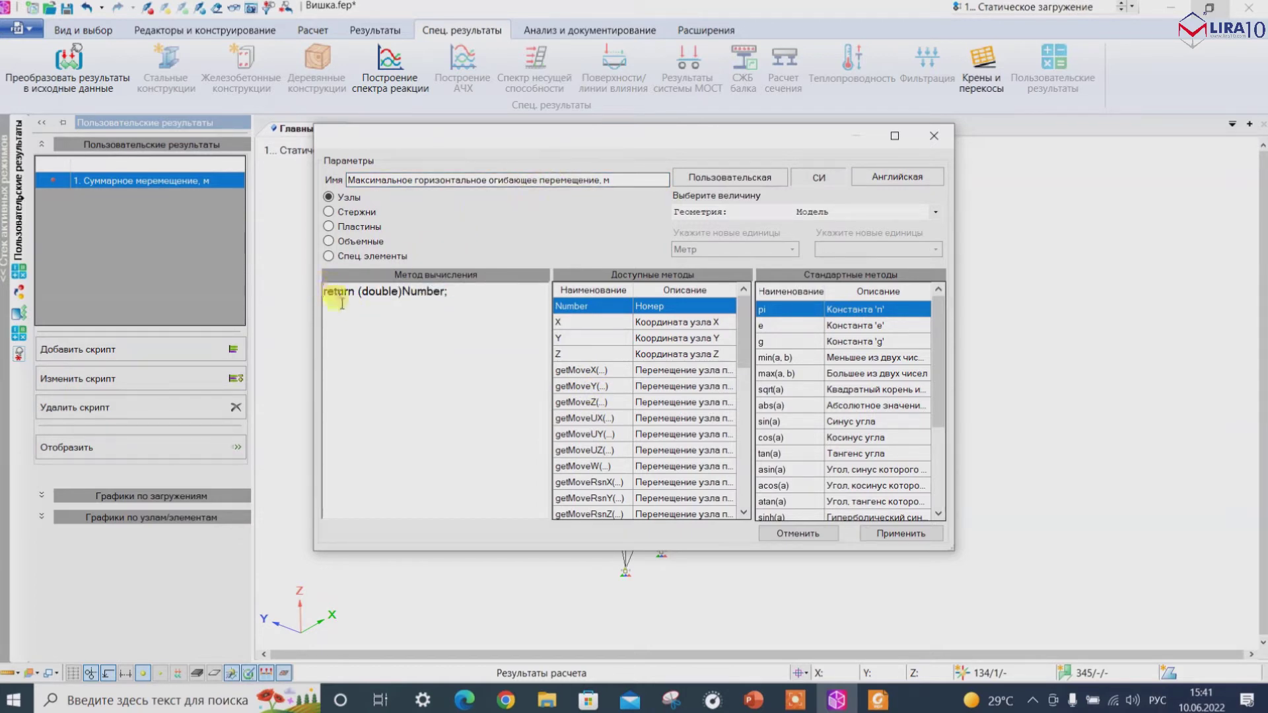
{"action": "key", "text": "Return"}
{"action": "key", "text": "Return"}
{"action": "key", "text": "Return"}
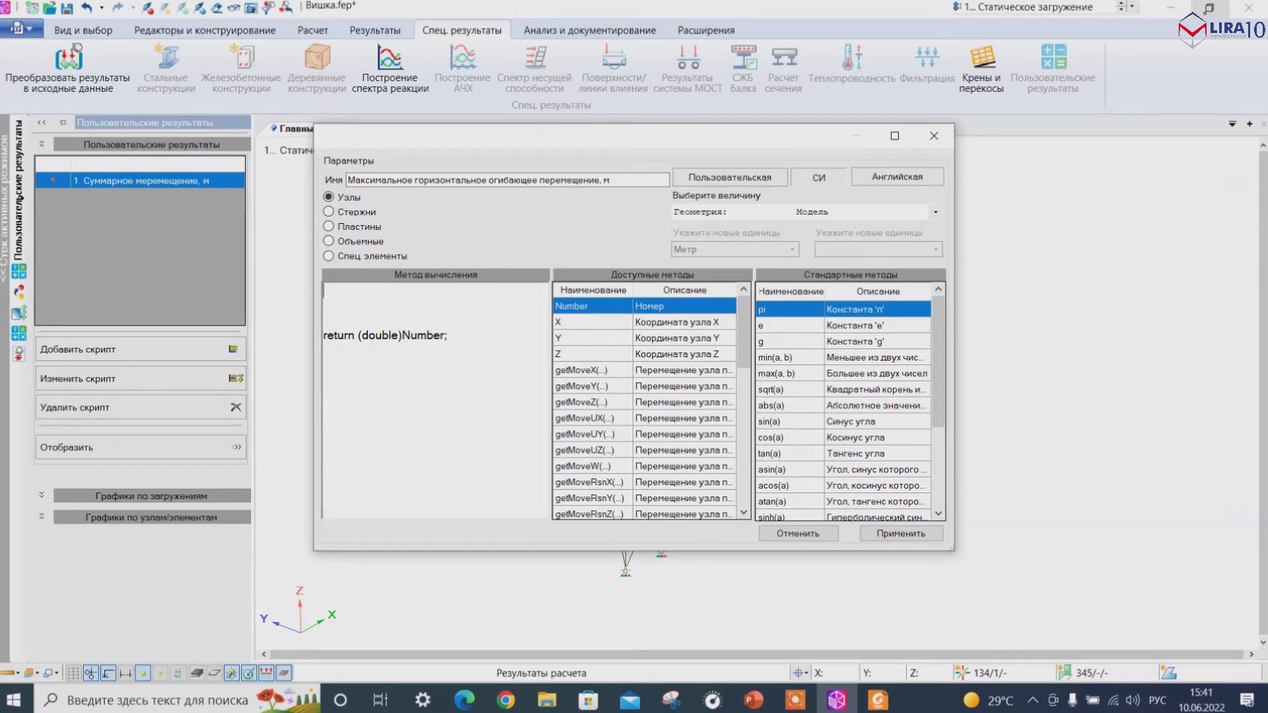
{"action": "left_click", "coordinate": [882, 536]}
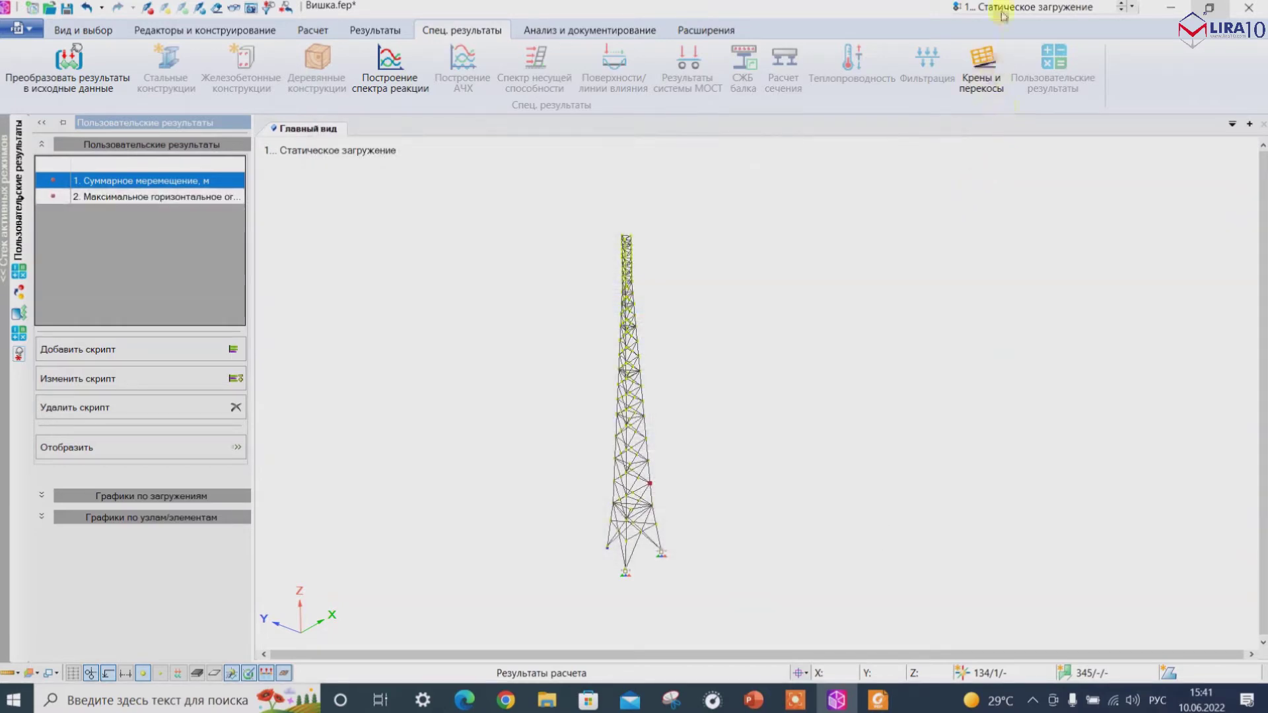
Look up the number of the final time moment in the results of load case 2.
{"action": "left_click", "coordinate": [1002, 15]}
{"action": "left_click", "coordinate": [963, 25]}
{"action": "left_click", "coordinate": [976, 38]}
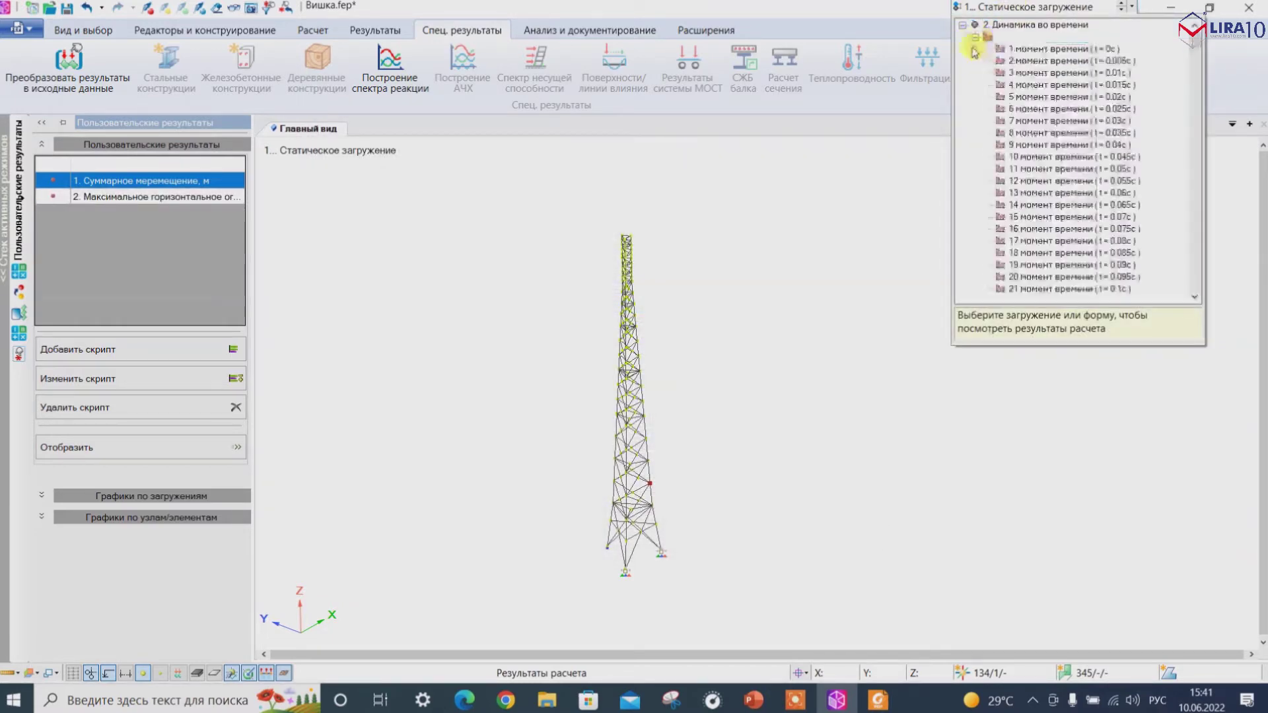
{"action": "left_click_drag", "start_coordinate": [1193, 78], "coordinate": [1170, 298]}
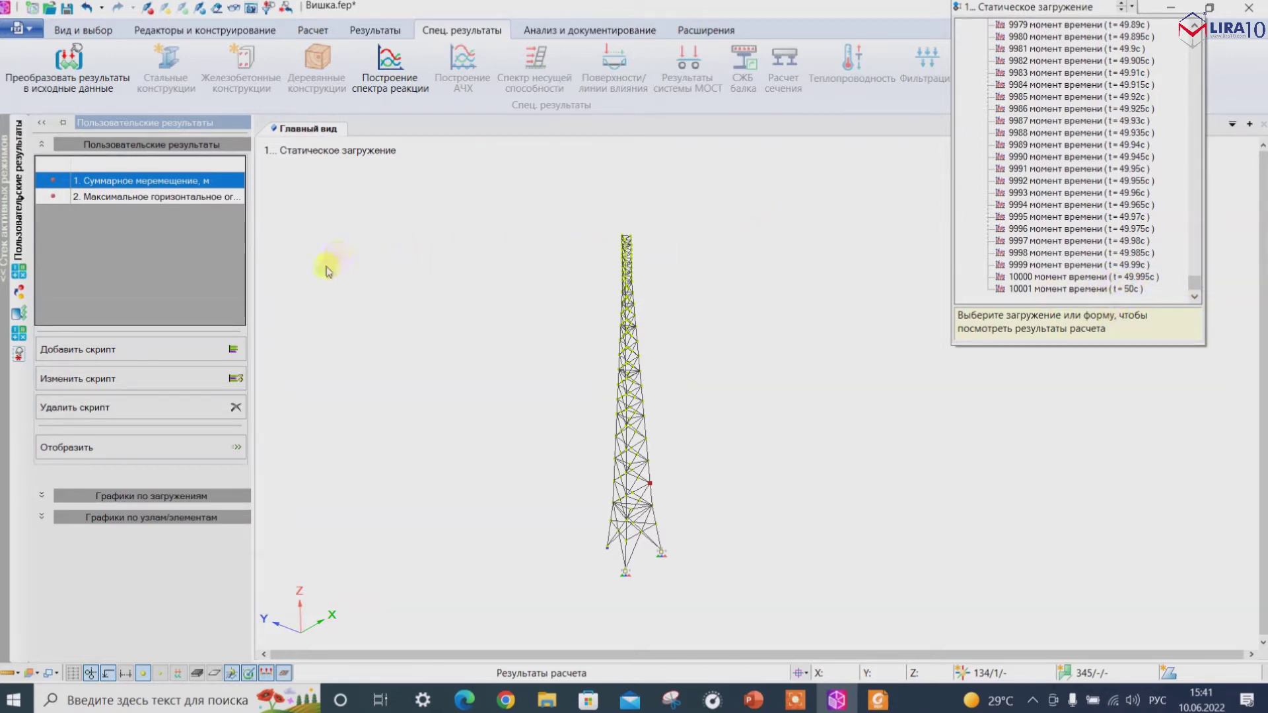
{"action": "left_click", "coordinate": [282, 209]}
Reopen script 2 for editing and declare the number of time moments as int n=10001; on its first line.
{"action": "left_click", "coordinate": [187, 199]}
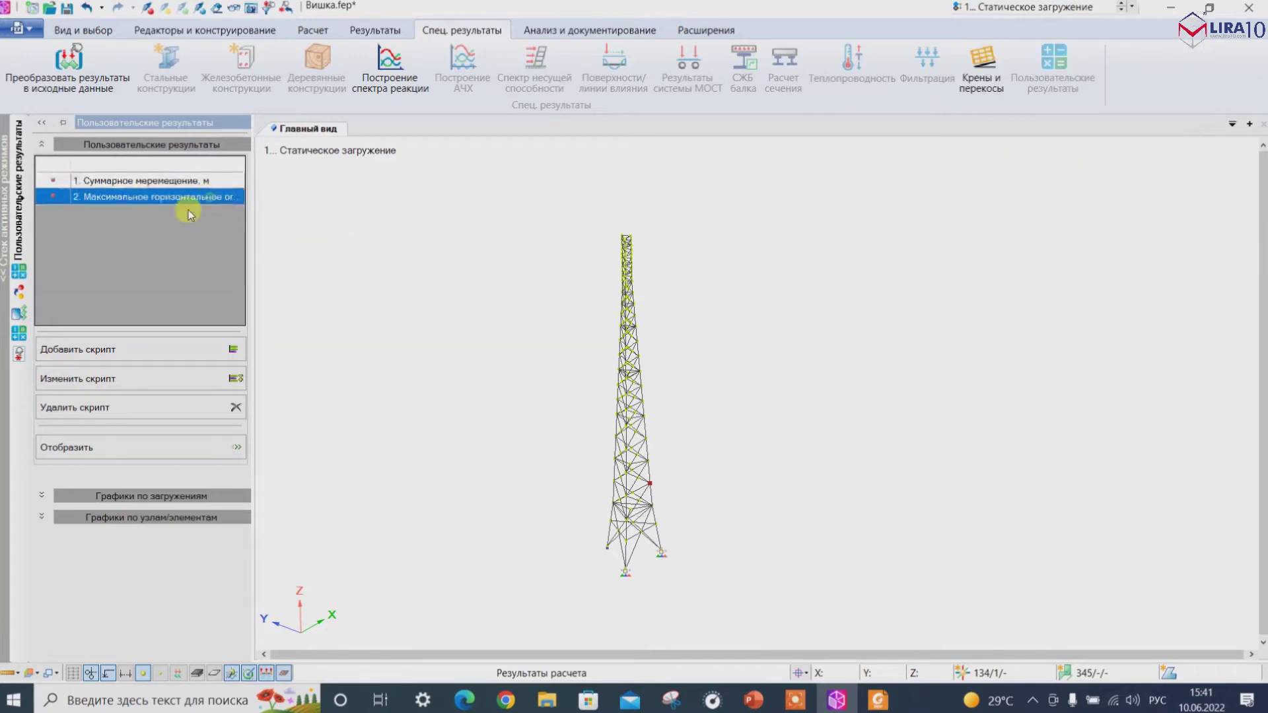
{"action": "left_click", "coordinate": [118, 377]}
{"action": "left_click", "coordinate": [370, 315]}
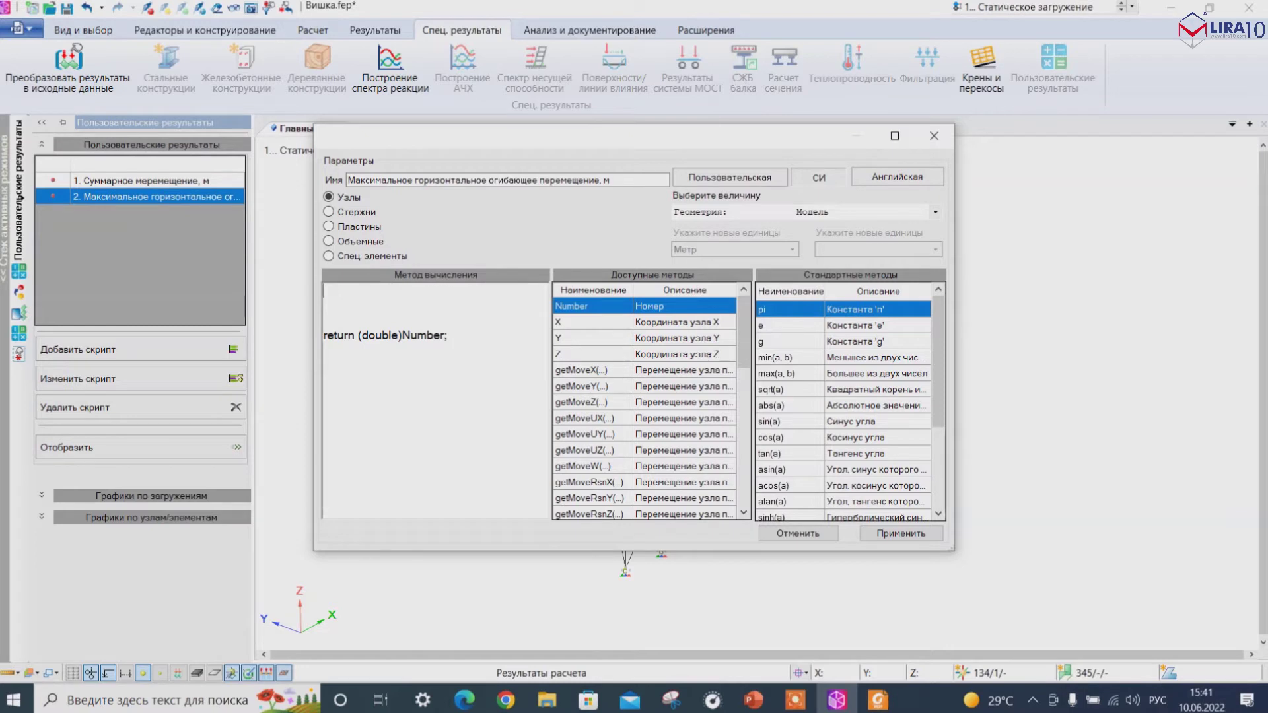
{"action": "key", "text": "alt+shift"}
{"action": "type", "text": "0001;"}
{"action": "double_click", "coordinate": [336, 292]}
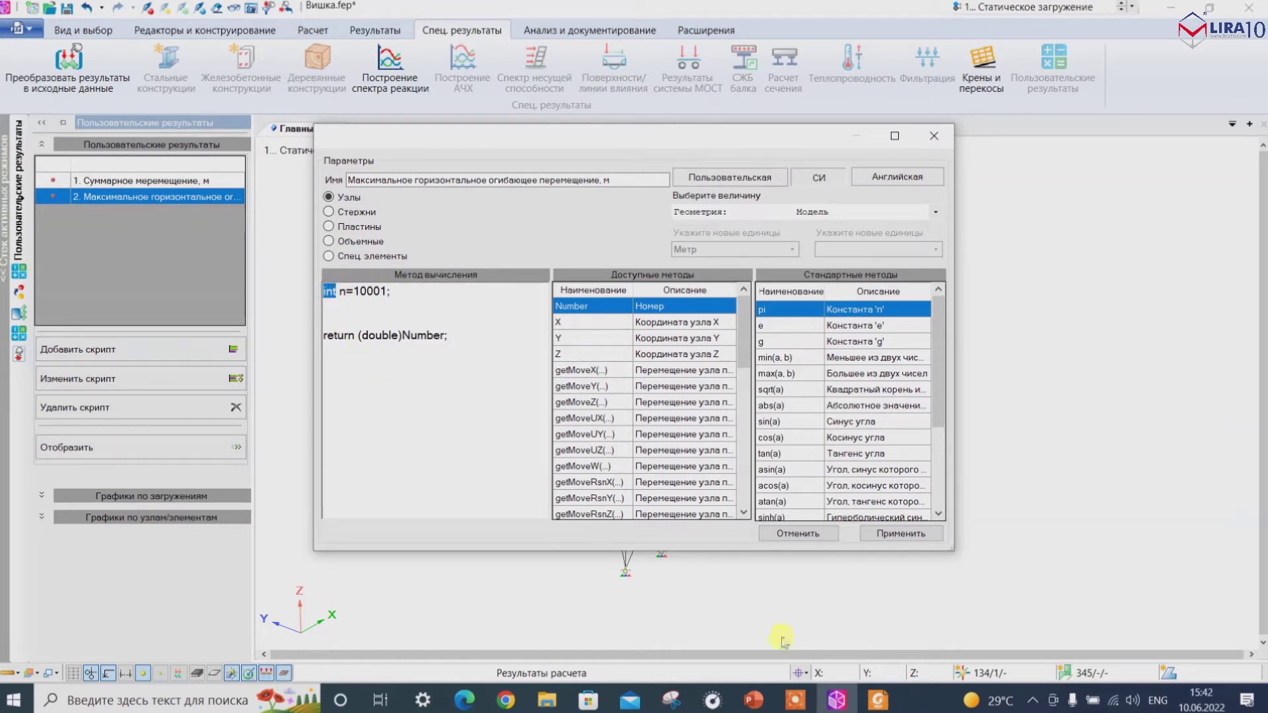
{"action": "left_click", "coordinate": [796, 700]}
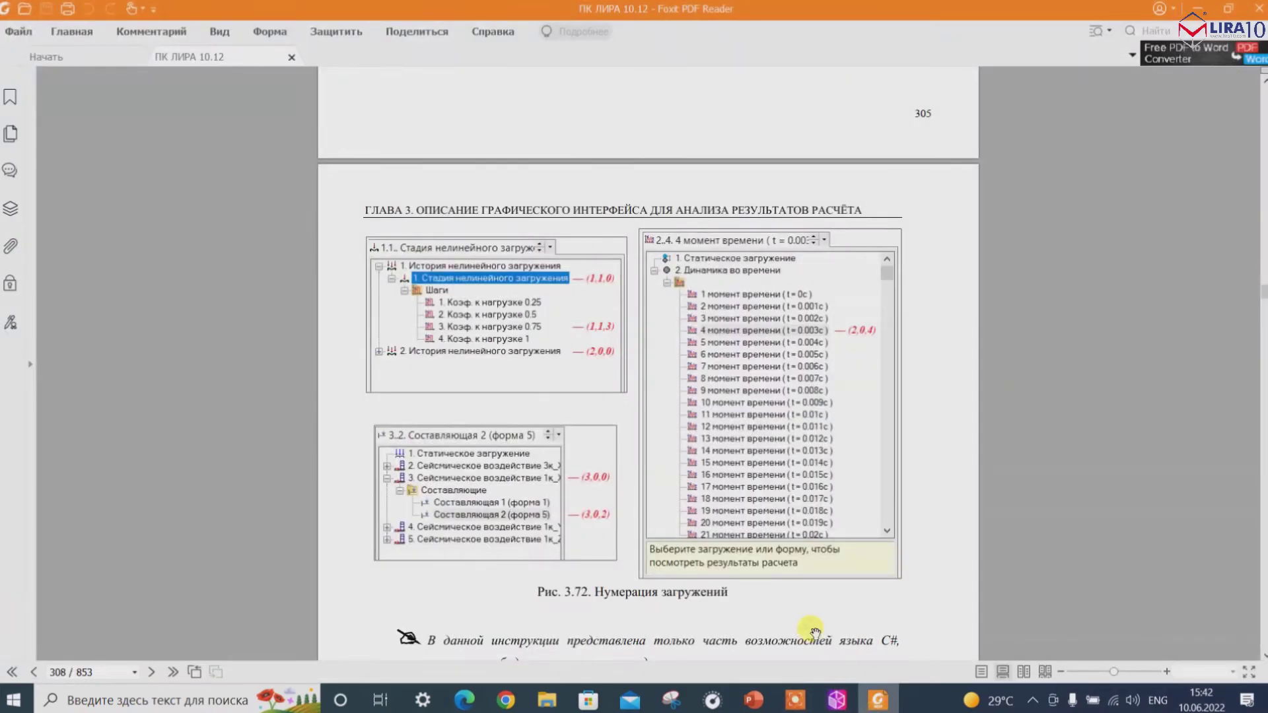
{"action": "left_click", "coordinate": [878, 701]}
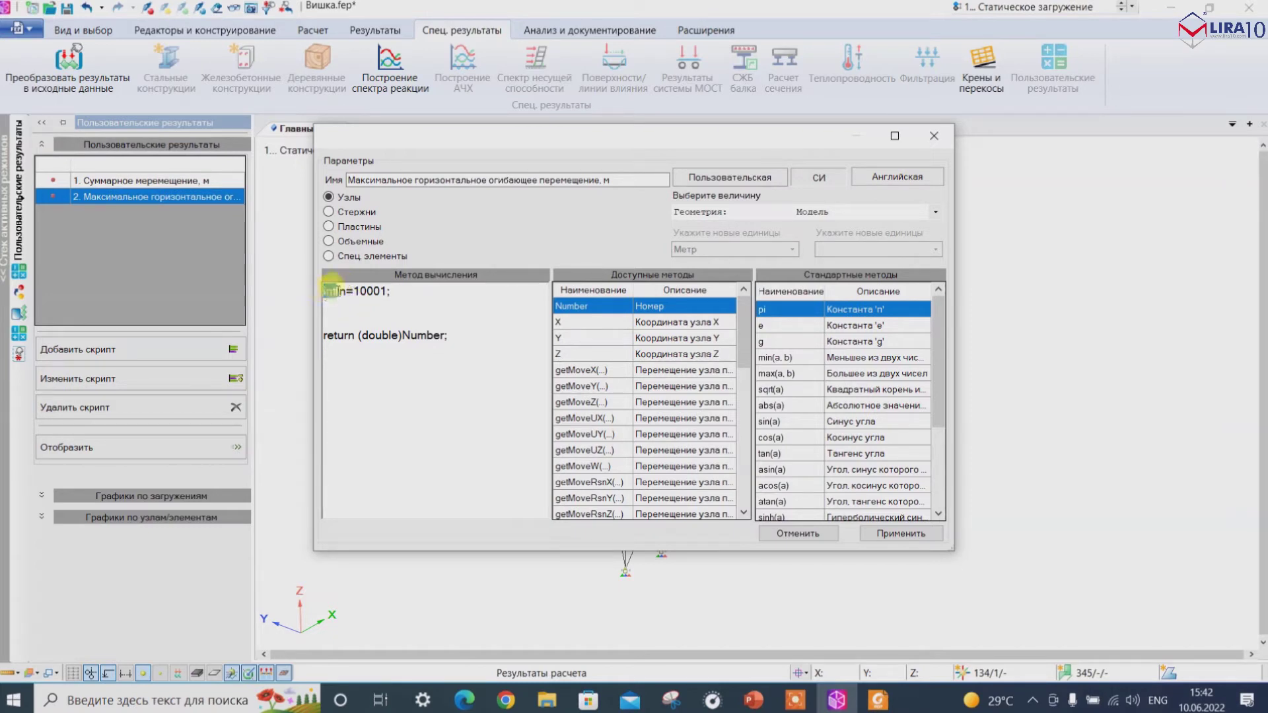
{"action": "left_click", "coordinate": [339, 291]}
{"action": "double_click", "coordinate": [309, 294]}
Add the comment «//количество моментов времени» after the declaration of n and start new lines below it.
{"action": "left_click", "coordinate": [390, 292]}
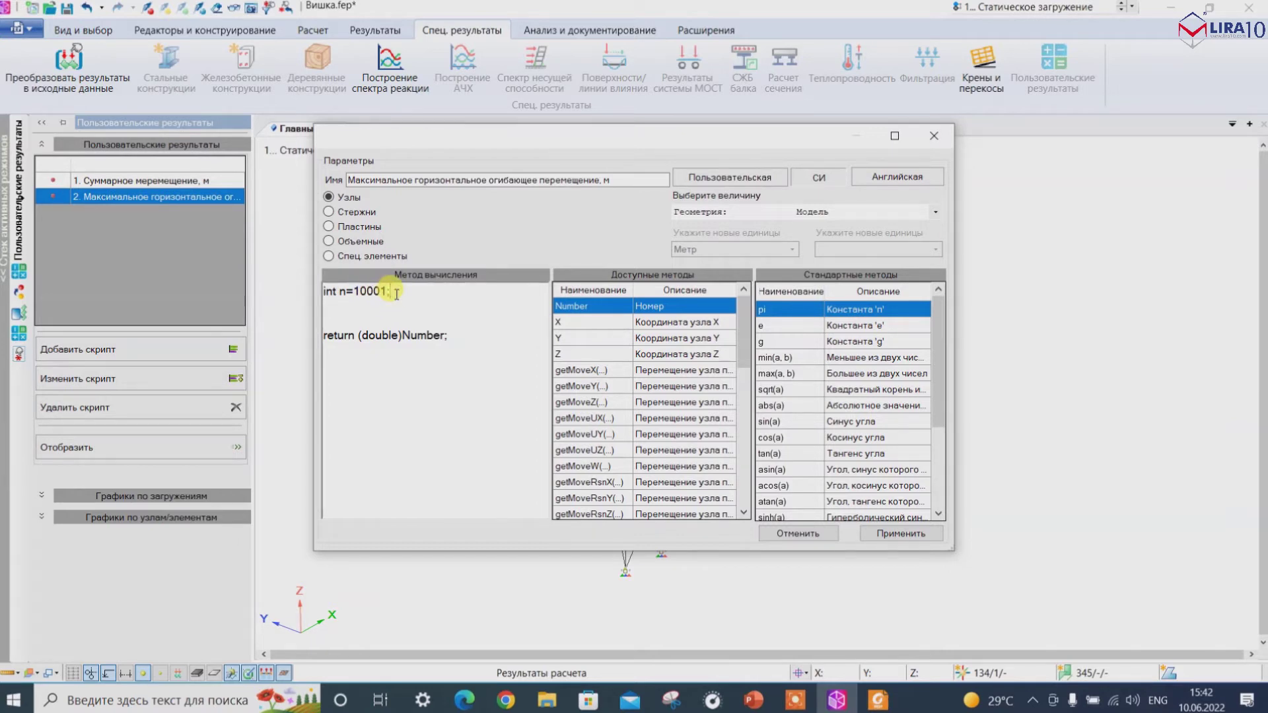
{"action": "type", "text": "//"}
{"action": "type", "text": "ко"}
{"action": "type", "text": "чес"}
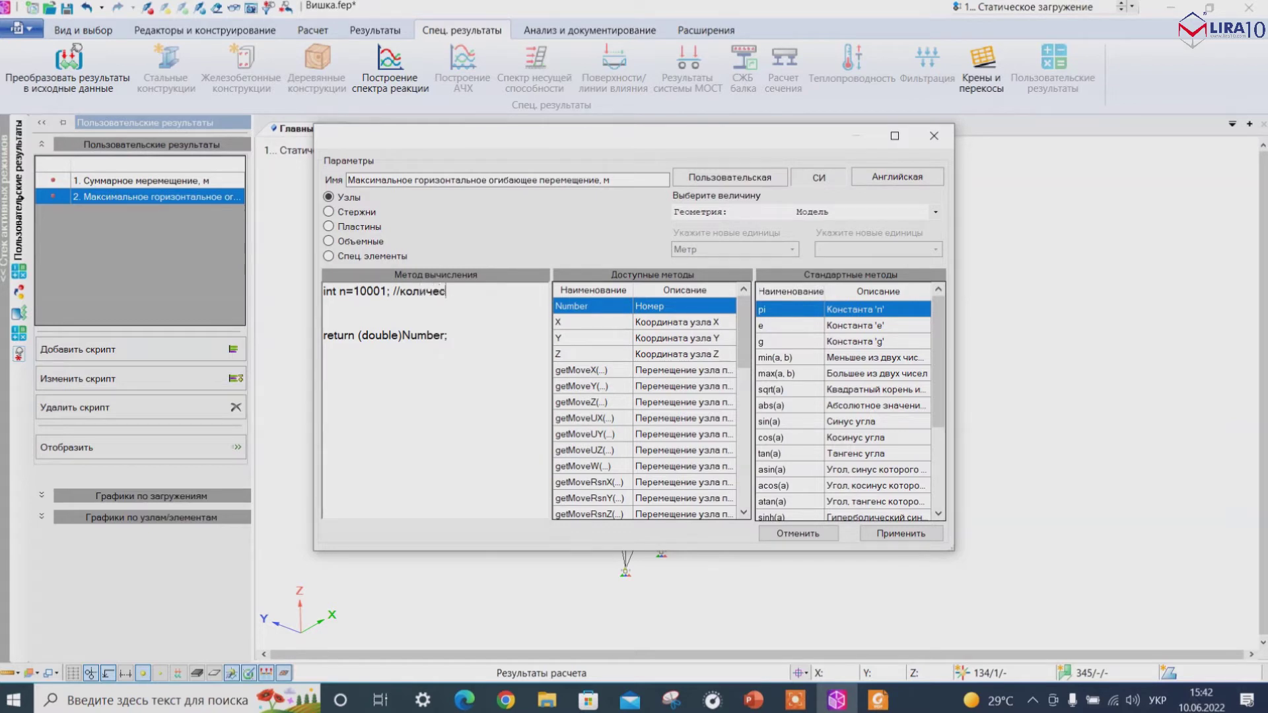
{"action": "type", "text": "тво моментов времени"}
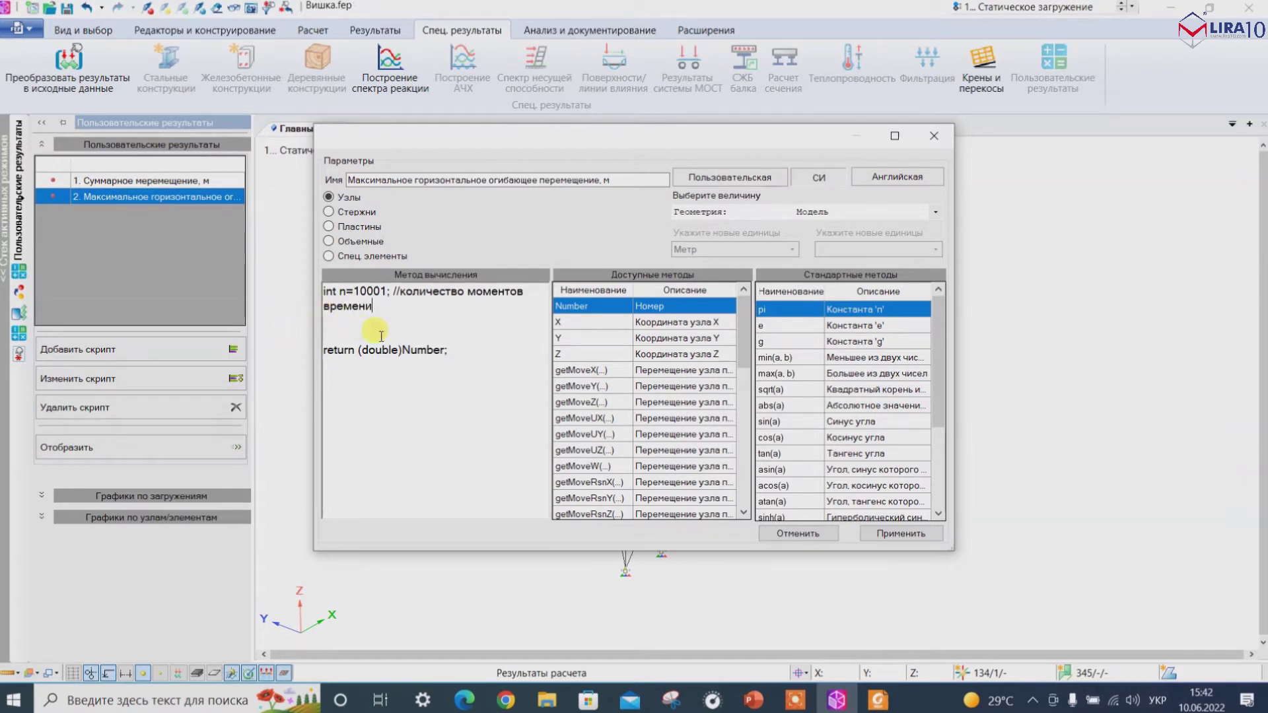
{"action": "key", "text": "Return"}
{"action": "key", "text": "Return"}
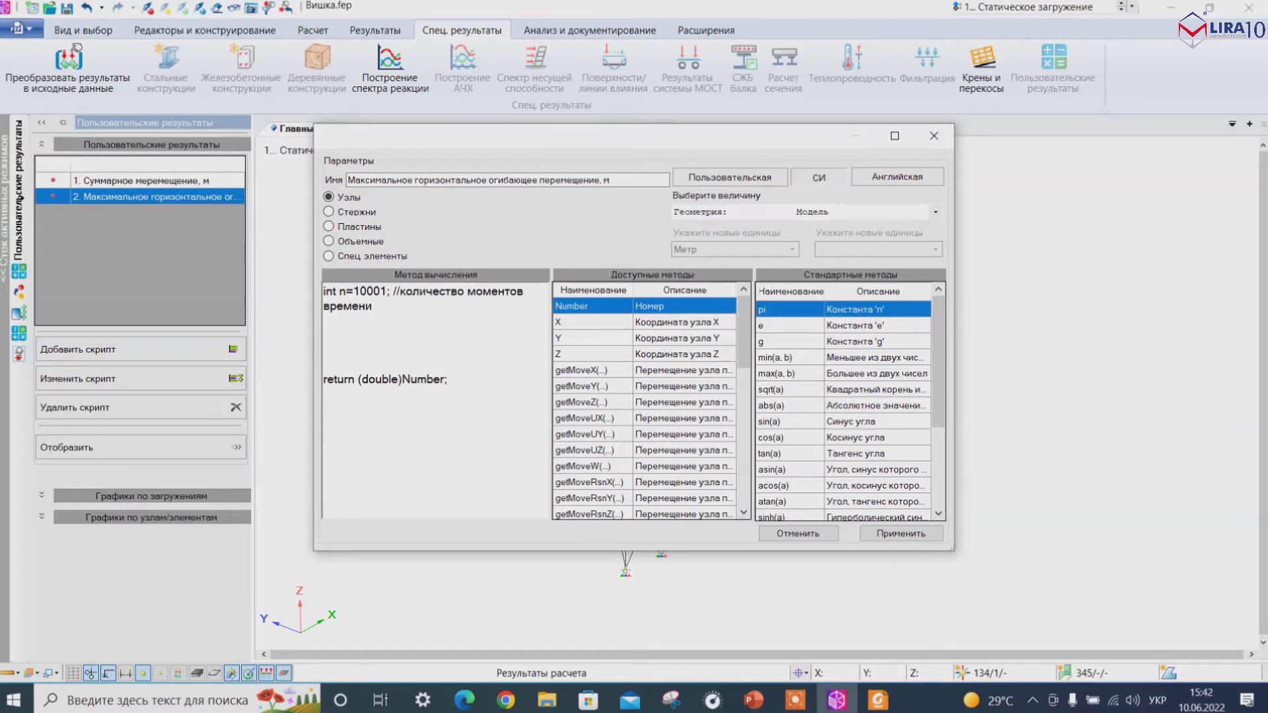
{"action": "type", "text": "вывод"}
{"action": "key", "text": "BackSpace"}
{"action": "key", "text": "BackSpace"}
{"action": "key", "text": "BackSpace"}
{"action": "key", "text": "BackSpace"}
{"action": "key", "text": "BackSpace"}
Declare the variable double s=0; below the time-moment count and start a new line.
{"action": "key", "text": "alt+shift"}
{"action": "type", "text": "double s=0;"}
{"action": "left_click", "coordinate": [384, 321]}
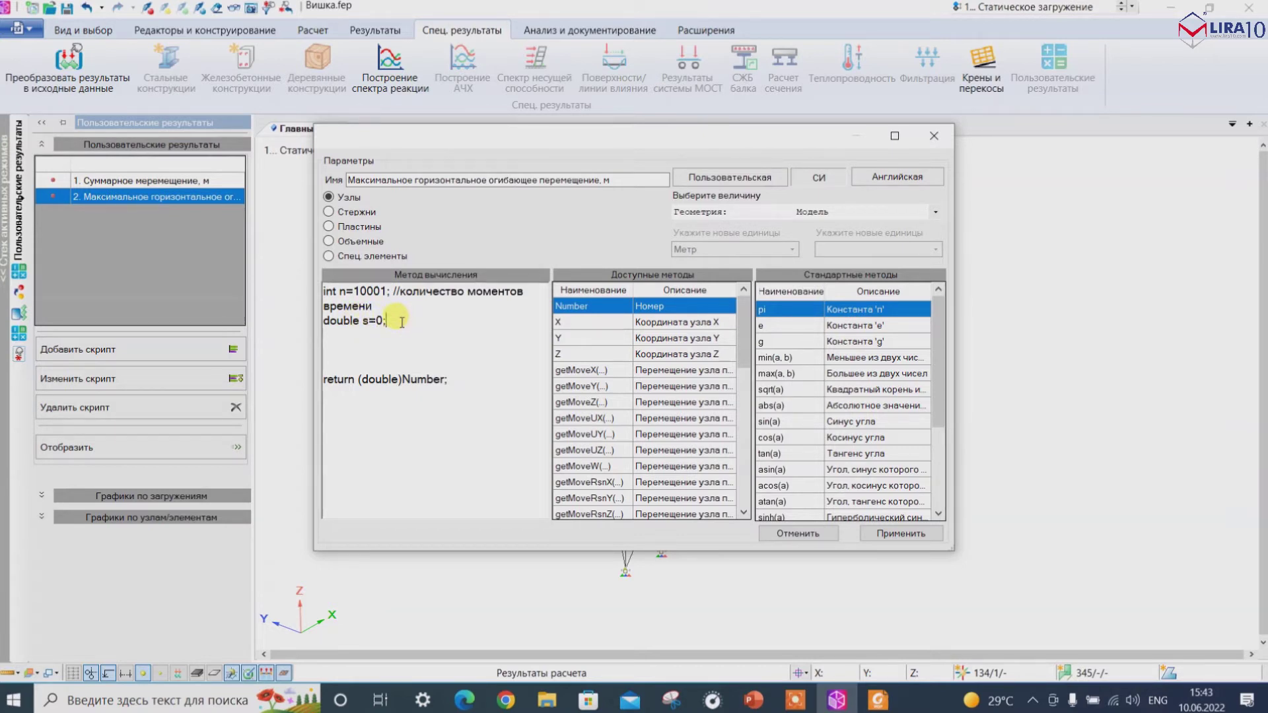
{"action": "key", "text": "Return"}
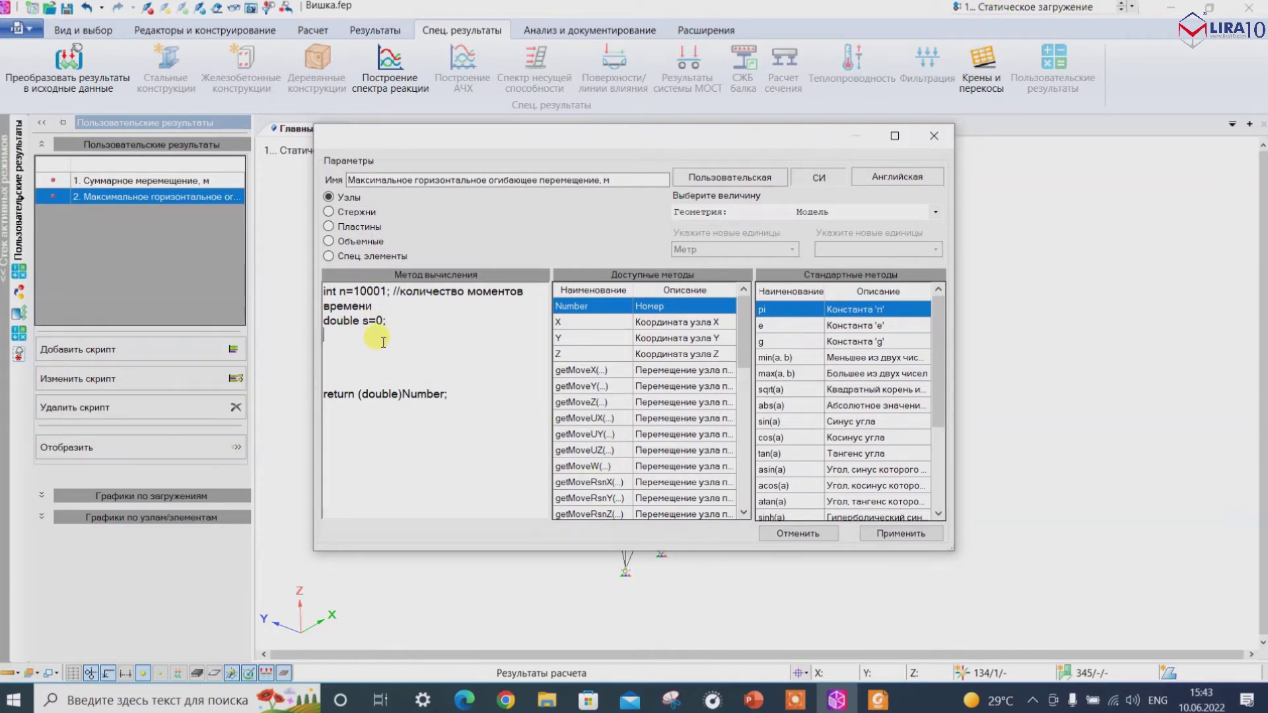
Write the loop header for (int i=1;i<=n;i++) and open its body with a curly brace and a new line.
{"action": "type", "text": "for ()"}
{"action": "left_click", "coordinate": [344, 335]}
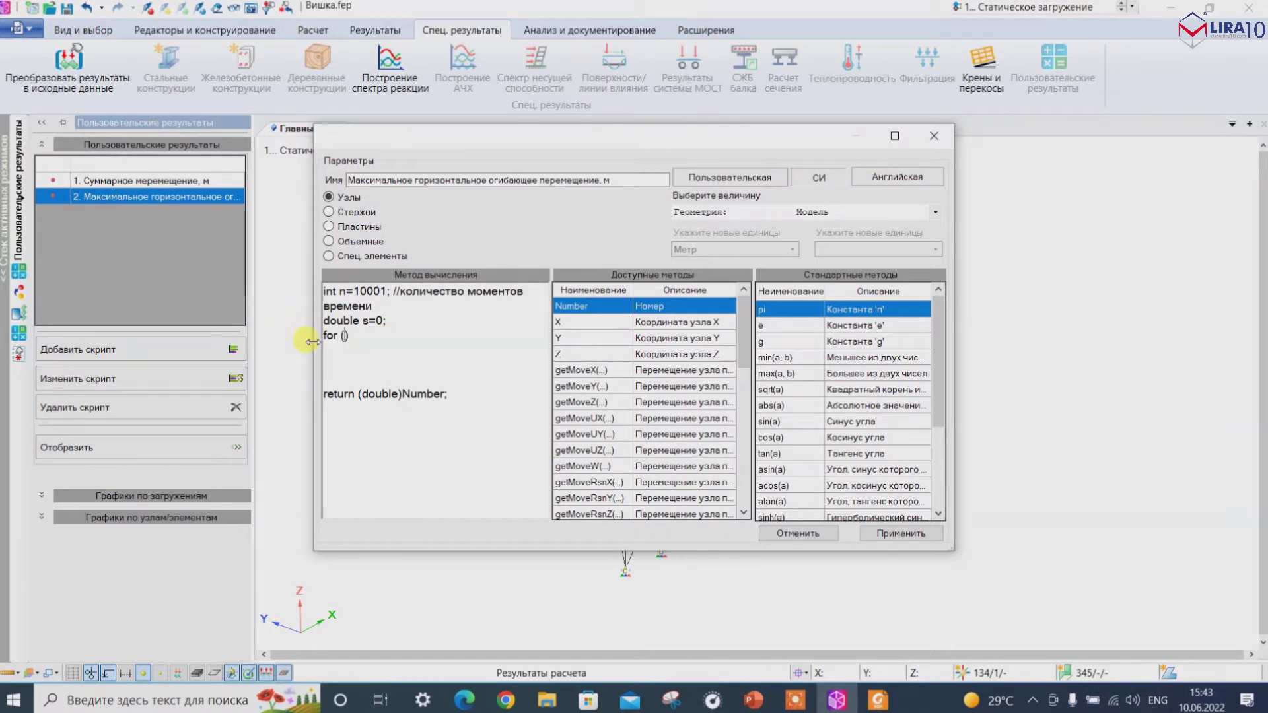
{"action": "type", "text": "int i=0;i<"}
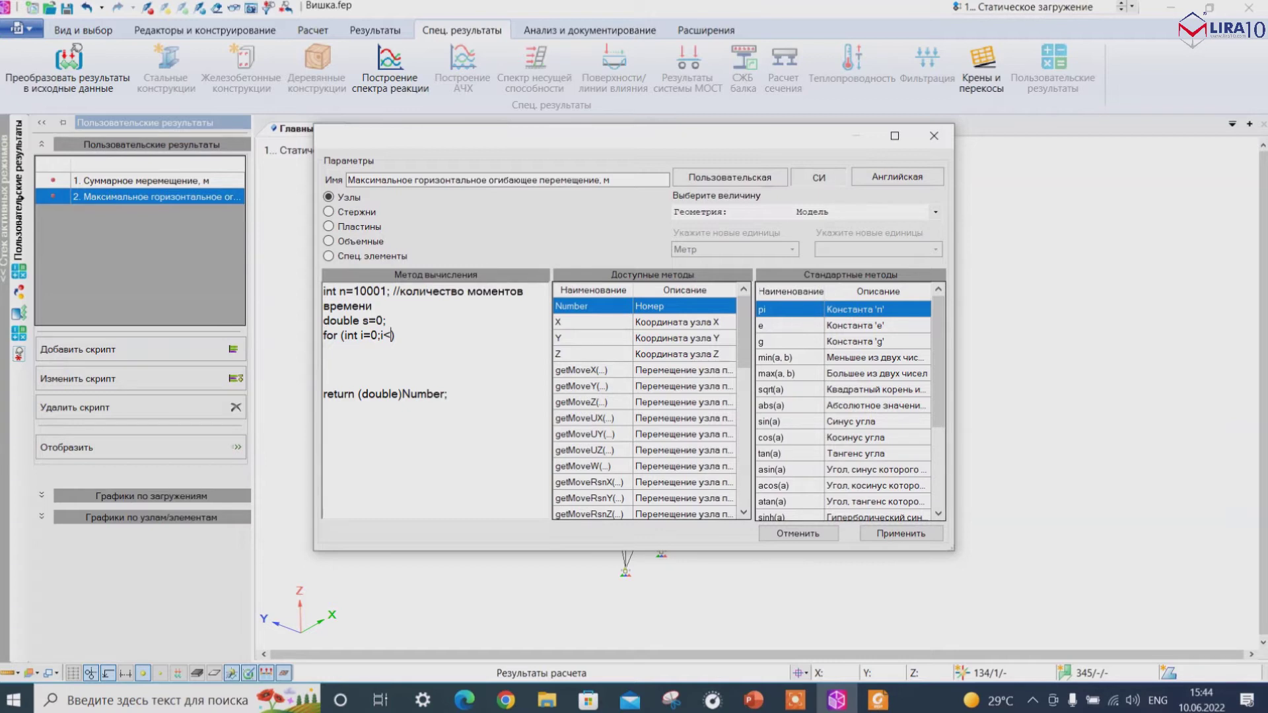
{"action": "type", "text": "n;"}
{"action": "left_click", "coordinate": [378, 335]}
{"action": "key", "text": "BackSpace"}
{"action": "type", "text": "1"}
{"action": "type", "text": "=n;i"}
{"action": "type", "text": "++"}
{"action": "key", "text": "Return"}
{"action": "type", "text": "{"}
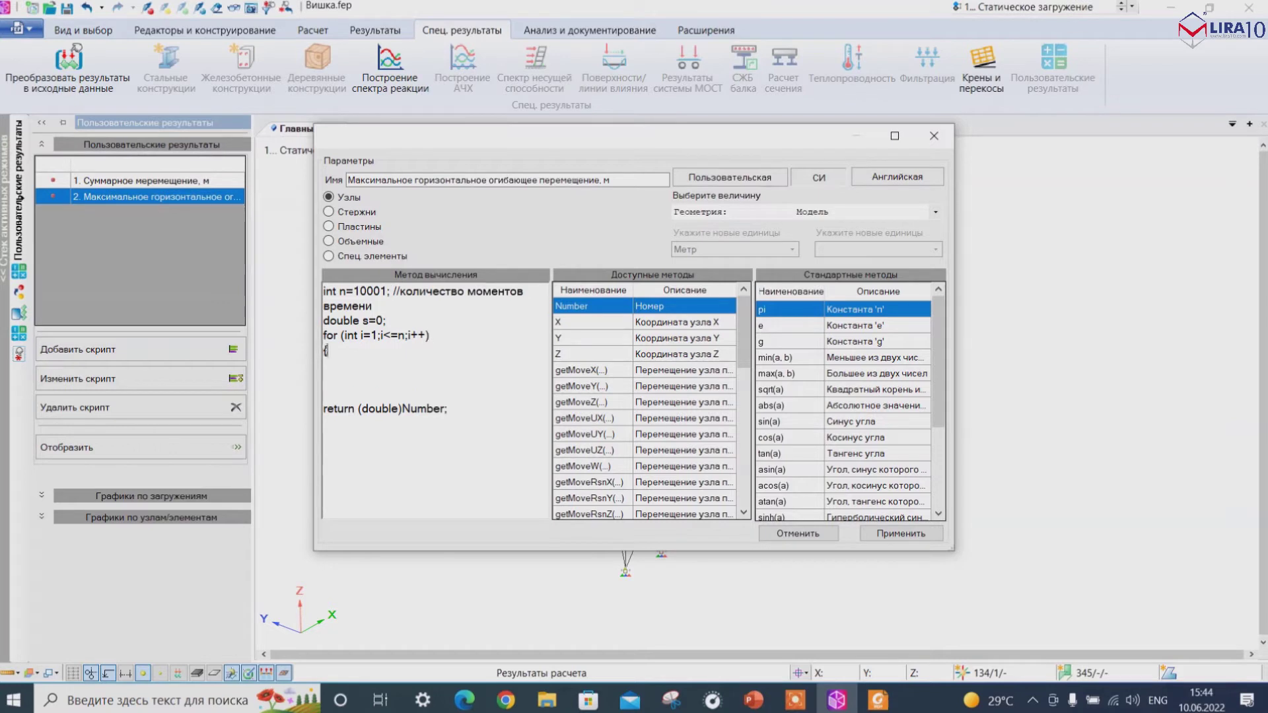
{"action": "key", "text": "Return"}
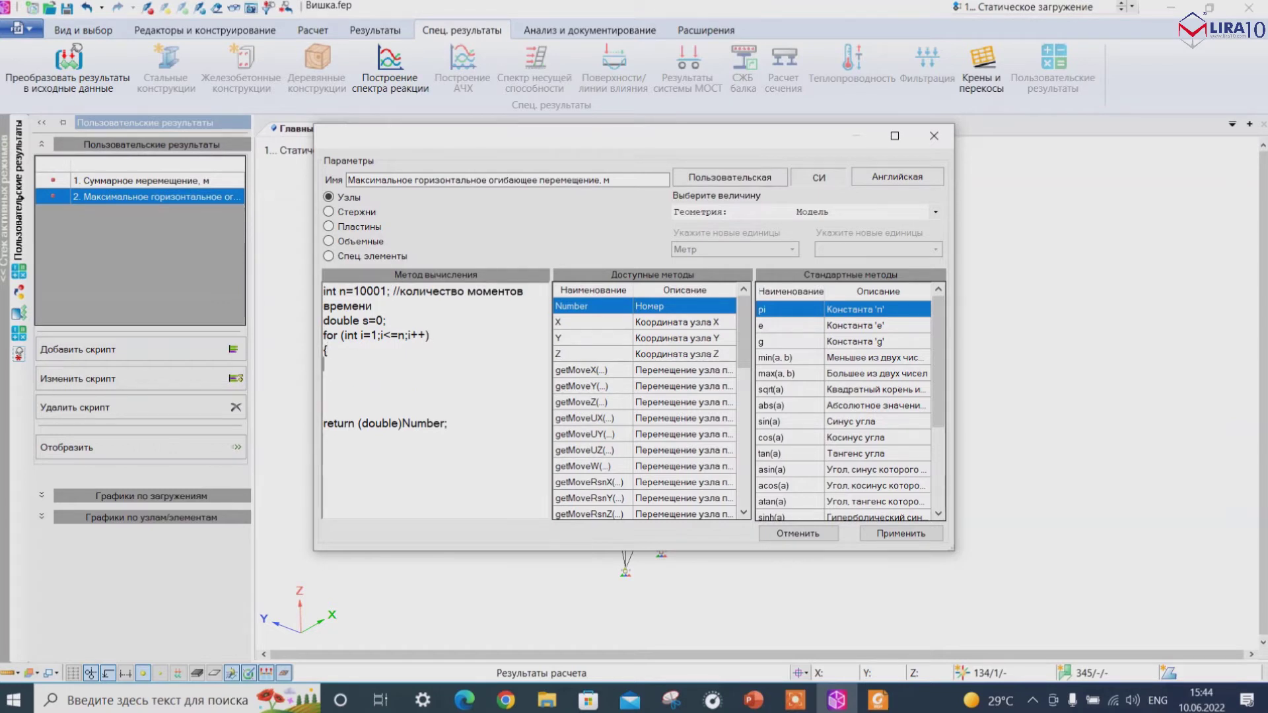
Close the for loop body with a curly brace and begin the line double a= inside the loop.
{"action": "key", "text": "Return"}
{"action": "type", "text": "}"}
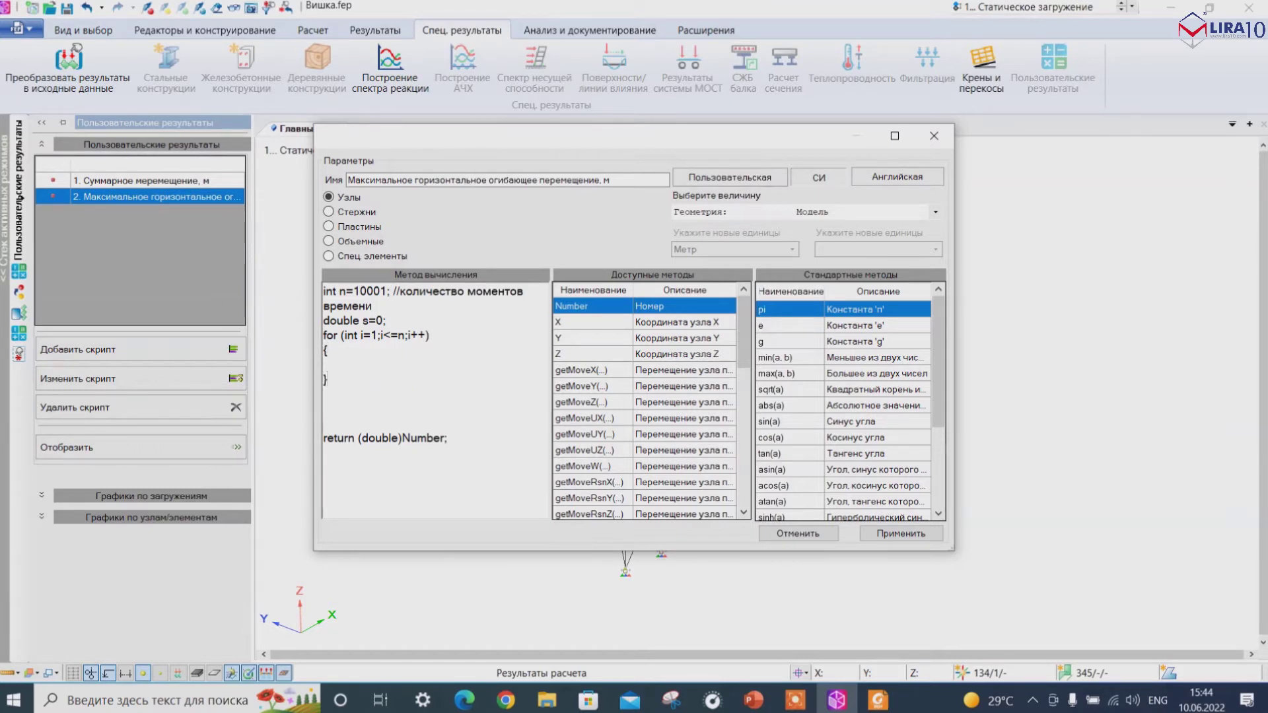
{"action": "left_click", "coordinate": [325, 364]}
{"action": "type", "text": "a"}
{"action": "key", "text": "BackSpace"}
{"action": "type", "text": "double a="}
Insert the standard square root method sqrt(a) after double a= and clear its placeholder argument.
{"action": "left_click", "coordinate": [786, 391]}
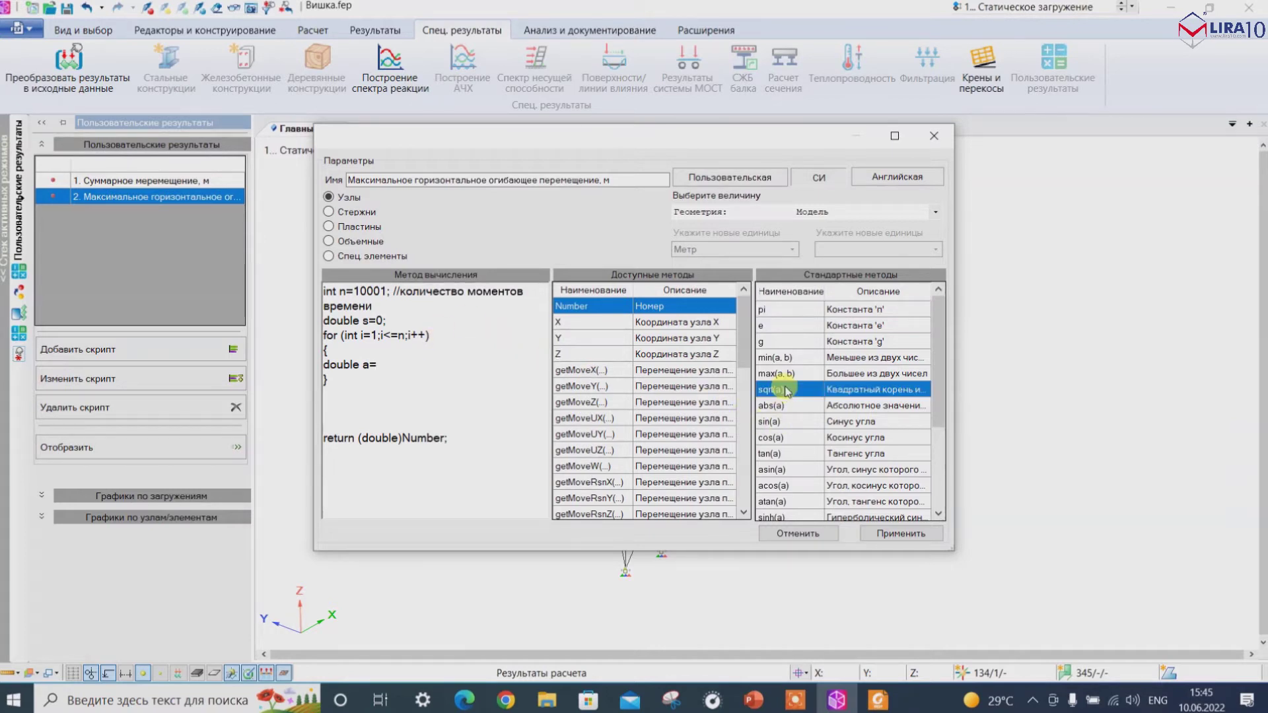
{"action": "double_click", "coordinate": [786, 391]}
{"action": "double_click", "coordinate": [404, 364]}
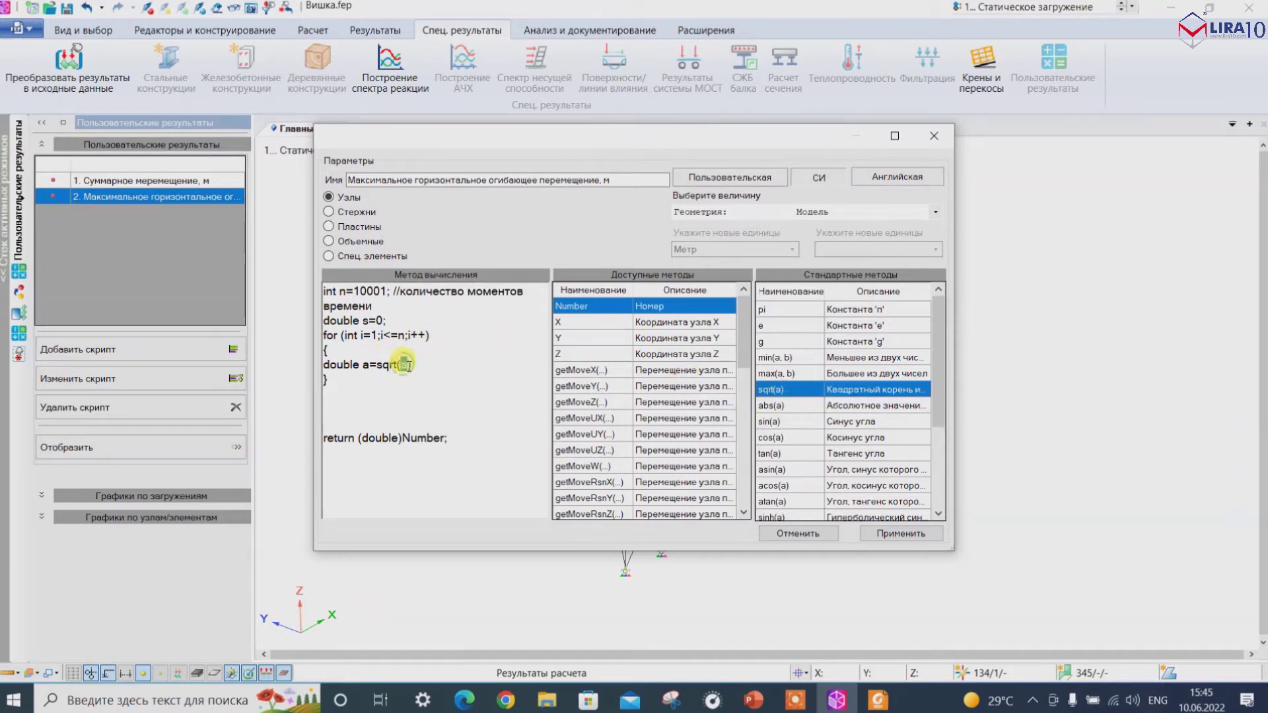
{"action": "key", "text": "BackSpace"}
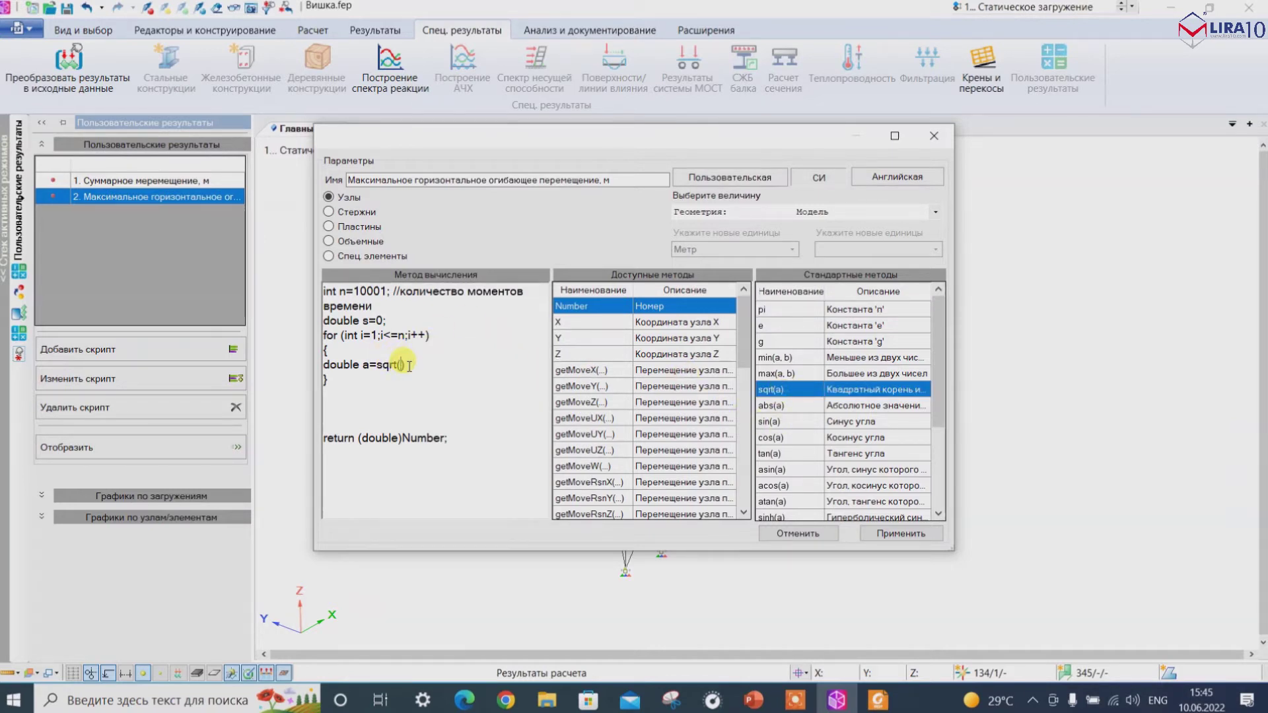
Fill the square root with getMoveX(...)*getMoveX(...)+getMoveY(...)*getMoveY(...) using the available node displacement methods.
{"action": "double_click", "coordinate": [582, 372]}
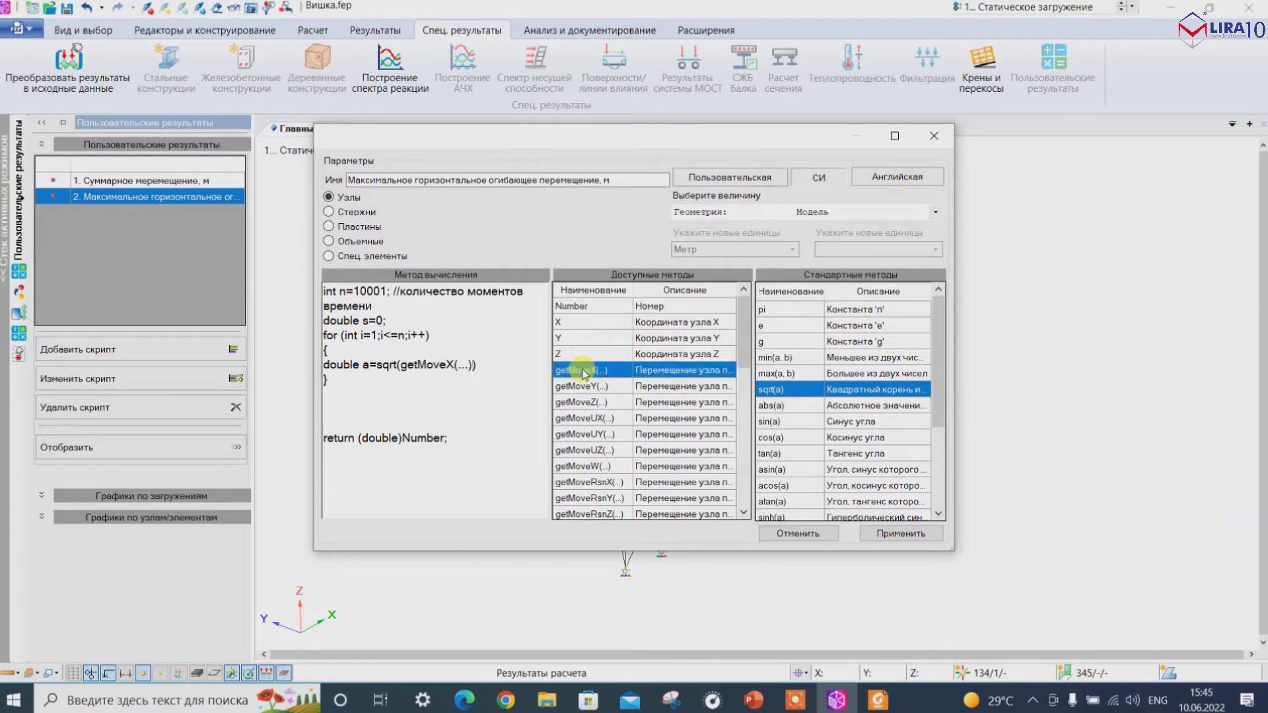
{"action": "type", "text": "*"}
{"action": "double_click", "coordinate": [593, 374]}
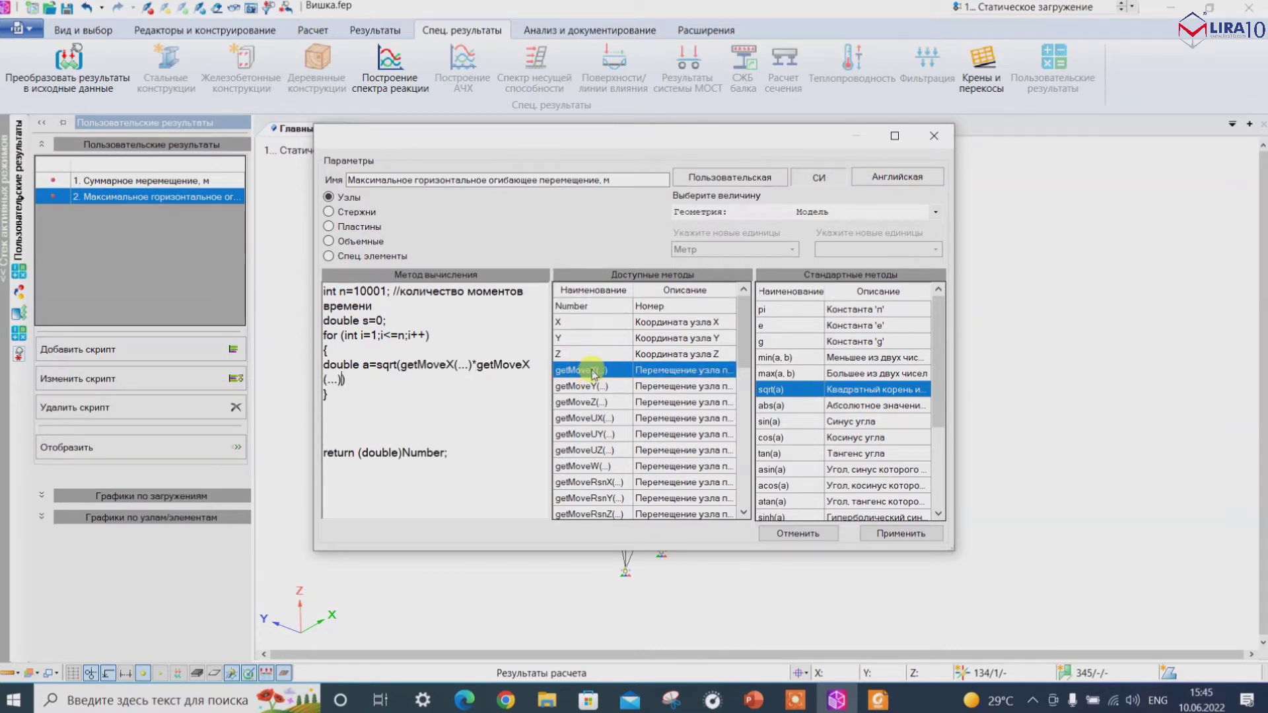
{"action": "type", "text": "+"}
{"action": "left_click", "coordinate": [590, 390]}
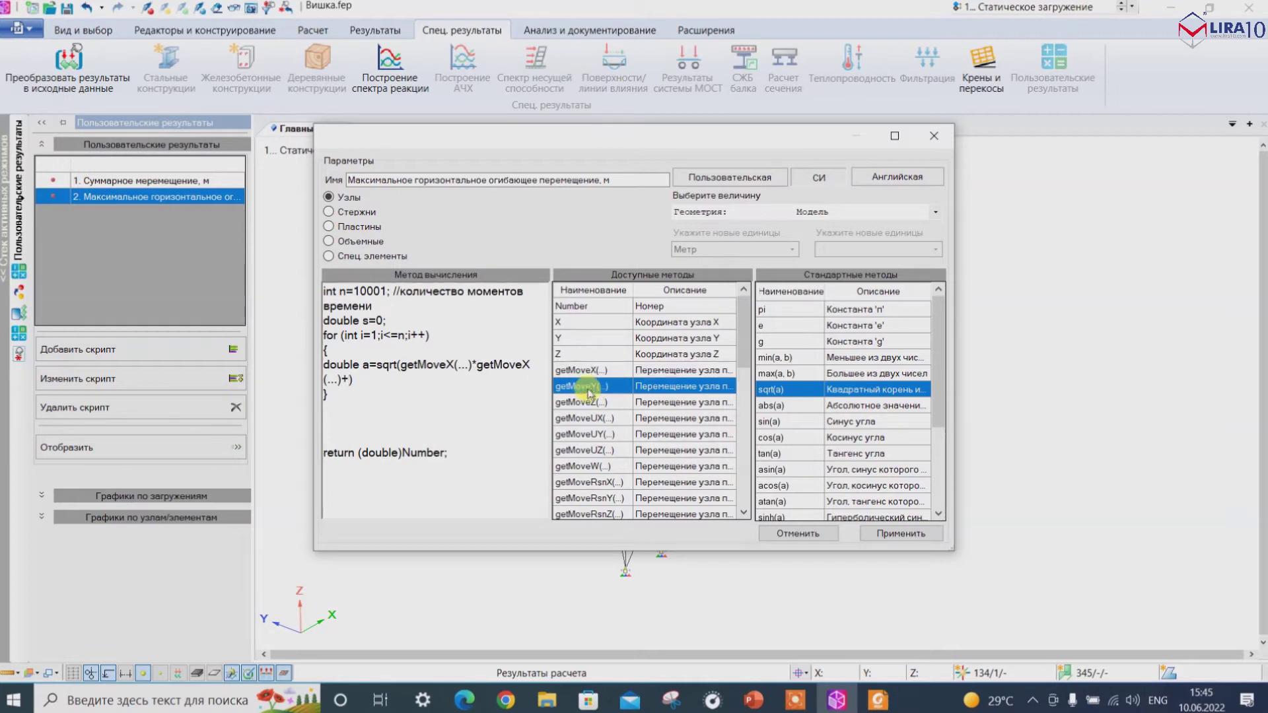
{"action": "double_click", "coordinate": [590, 390]}
{"action": "type", "text": "*"}
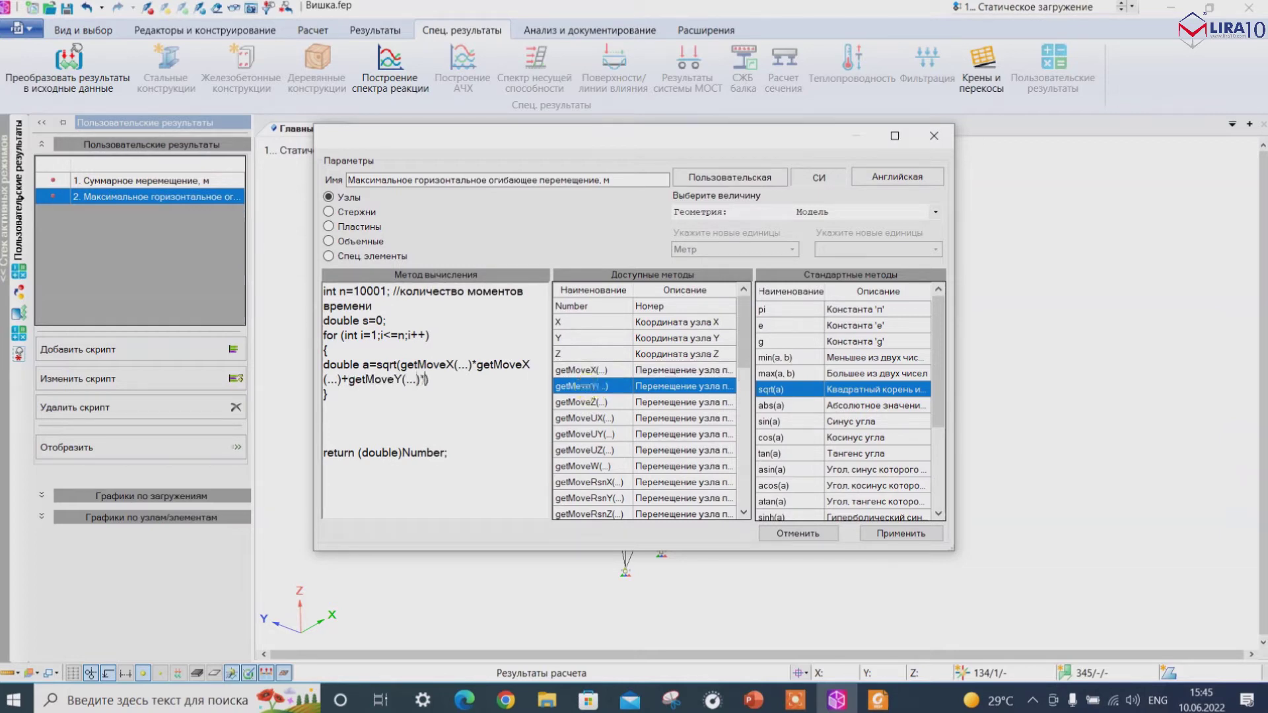
{"action": "double_click", "coordinate": [589, 388]}
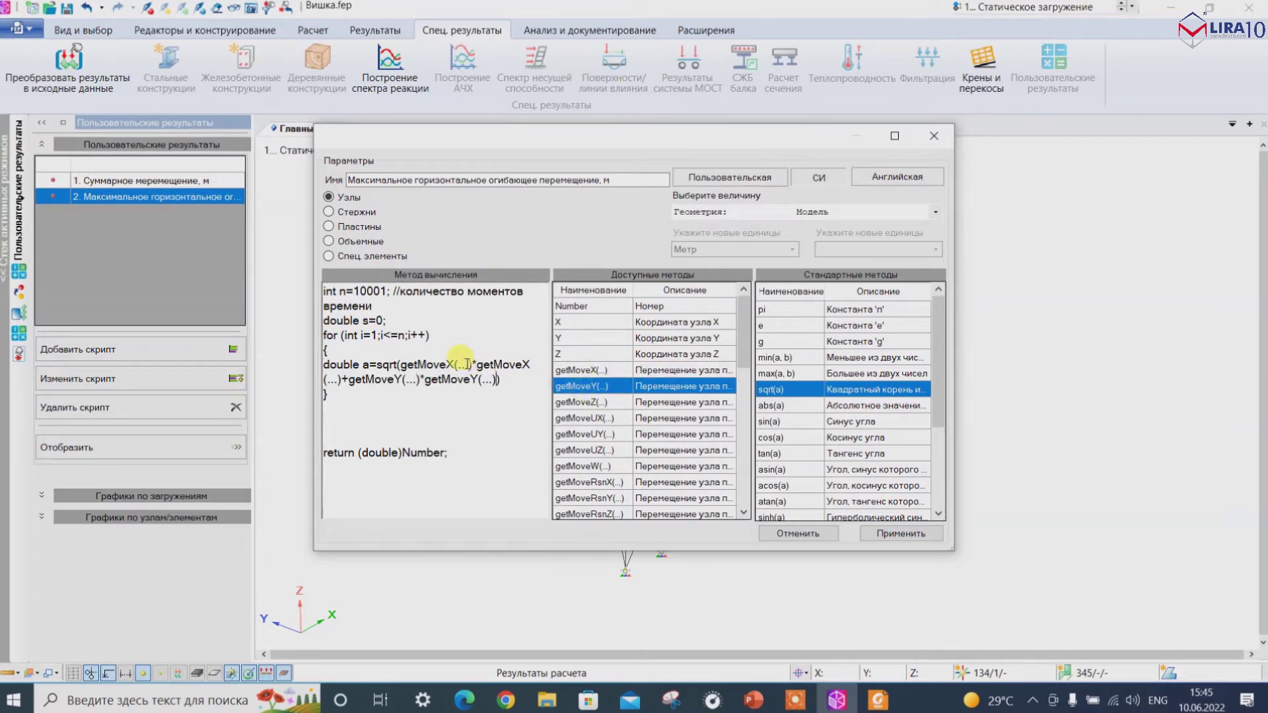
Remove the «...» placeholders from all four getMoveX and getMoveY calls and end the line with a semicolon.
{"action": "left_click", "coordinate": [483, 379]}
{"action": "key", "text": "BackSpace"}
{"action": "key", "text": "BackSpace"}
{"action": "key", "text": "BackSpace"}
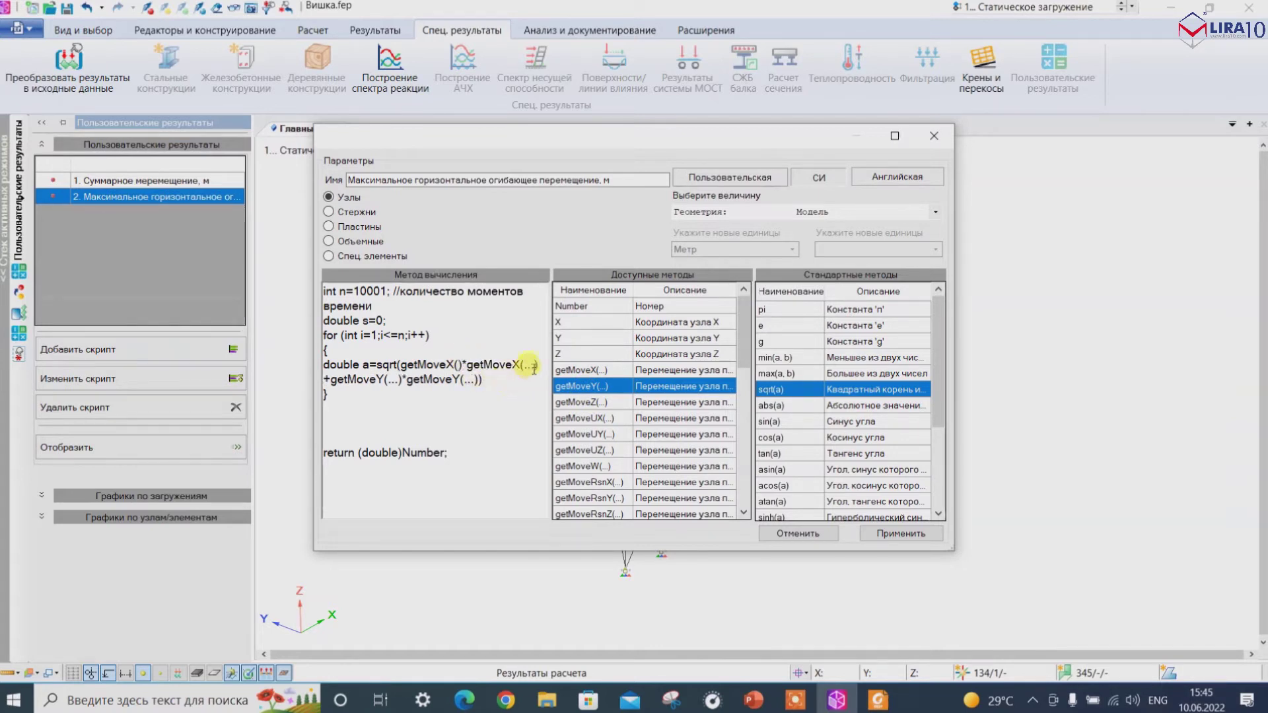
{"action": "key", "text": "BackSpace"}
{"action": "key", "text": "BackSpace"}
{"action": "key", "text": "BackSpace"}
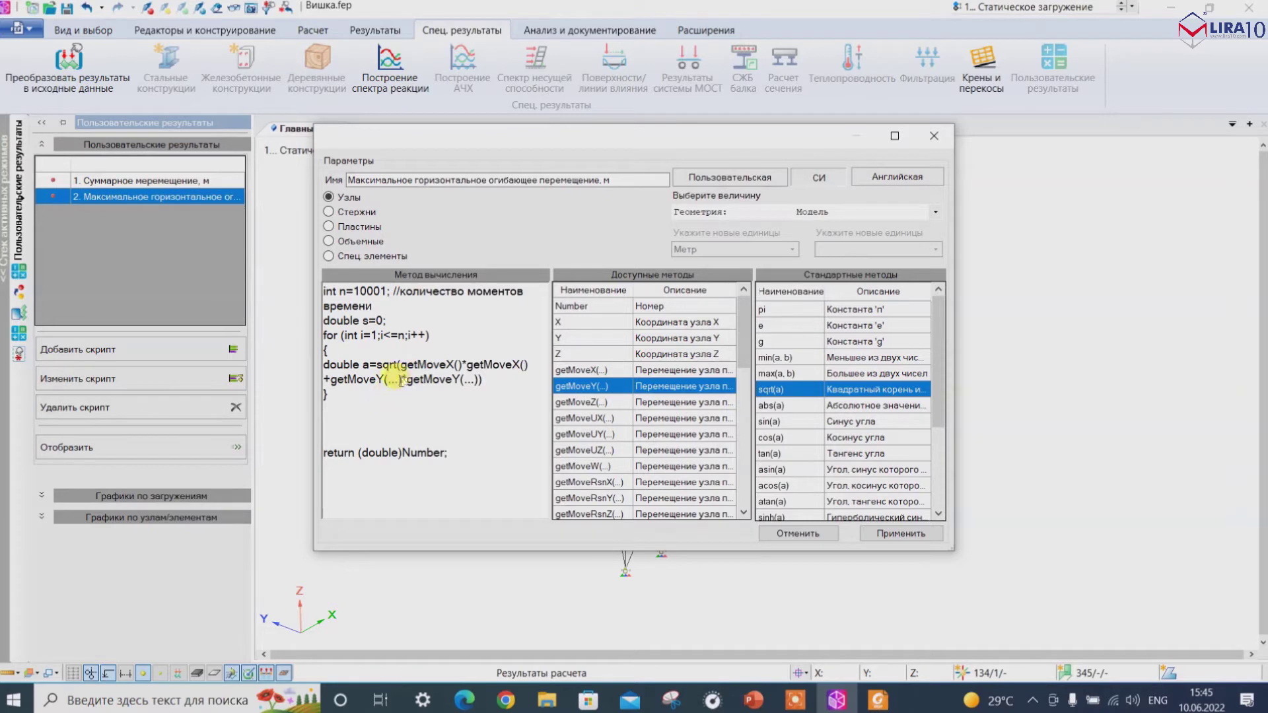
{"action": "left_click", "coordinate": [398, 382]}
{"action": "key", "text": "BackSpace"}
{"action": "key", "text": "BackSpace"}
{"action": "key", "text": "BackSpace"}
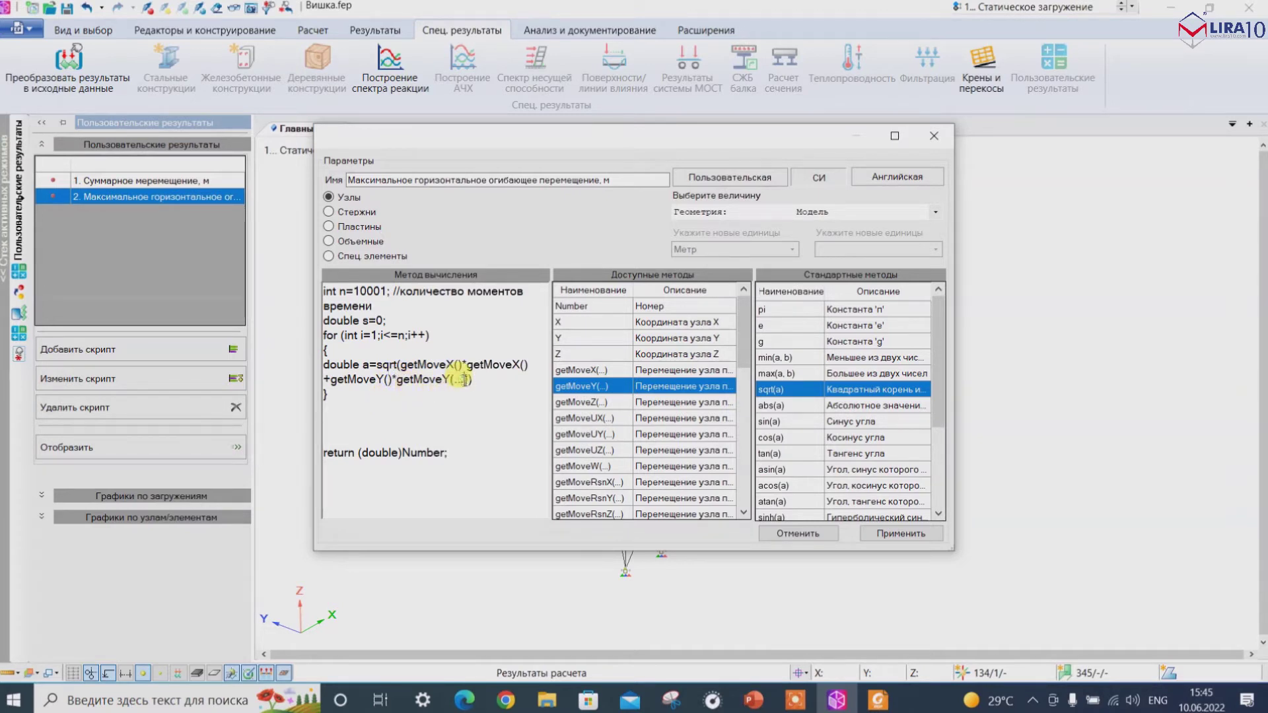
{"action": "left_click", "coordinate": [468, 382]}
{"action": "key", "text": "BackSpace"}
{"action": "key", "text": "BackSpace"}
{"action": "key", "text": "BackSpace"}
Switch to the LIRA manual in Foxit PDF Reader and examine the three-number load case arguments and the load case numbering figure.
{"action": "left_click", "coordinate": [873, 698]}
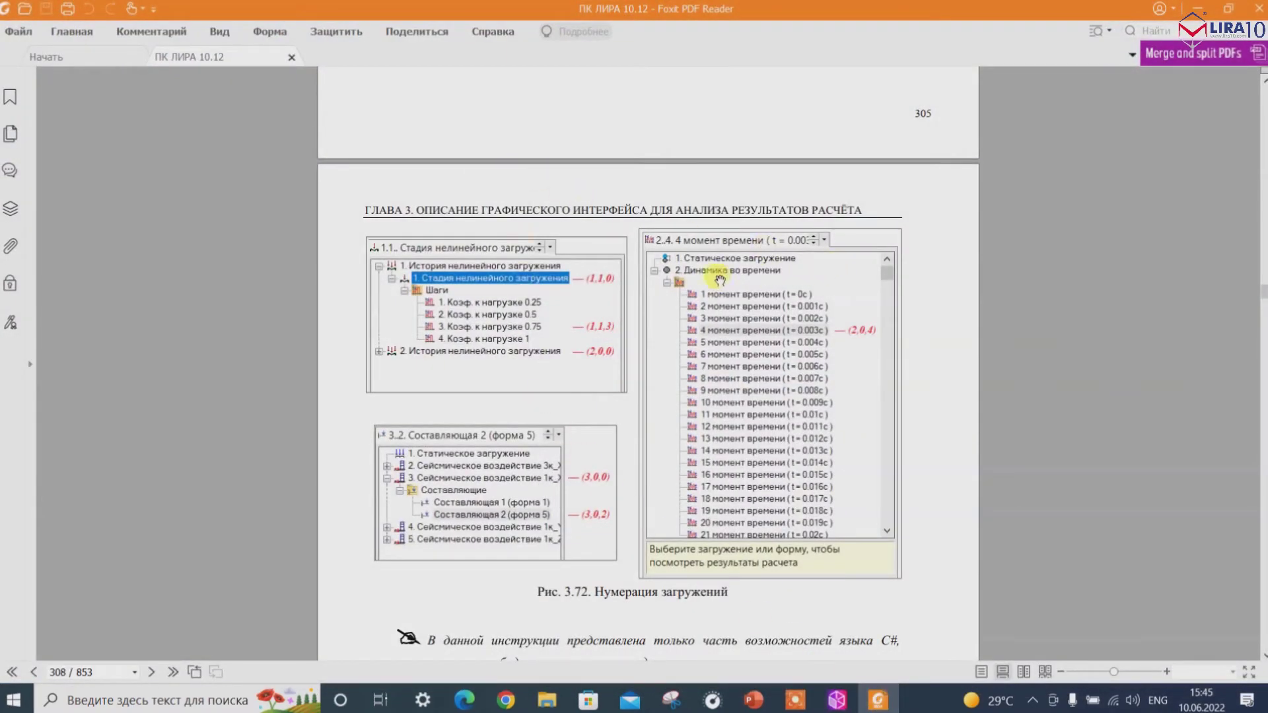
{"action": "scroll", "coordinate": [673, 300], "scroll_direction": "up", "scroll_amount": 9}
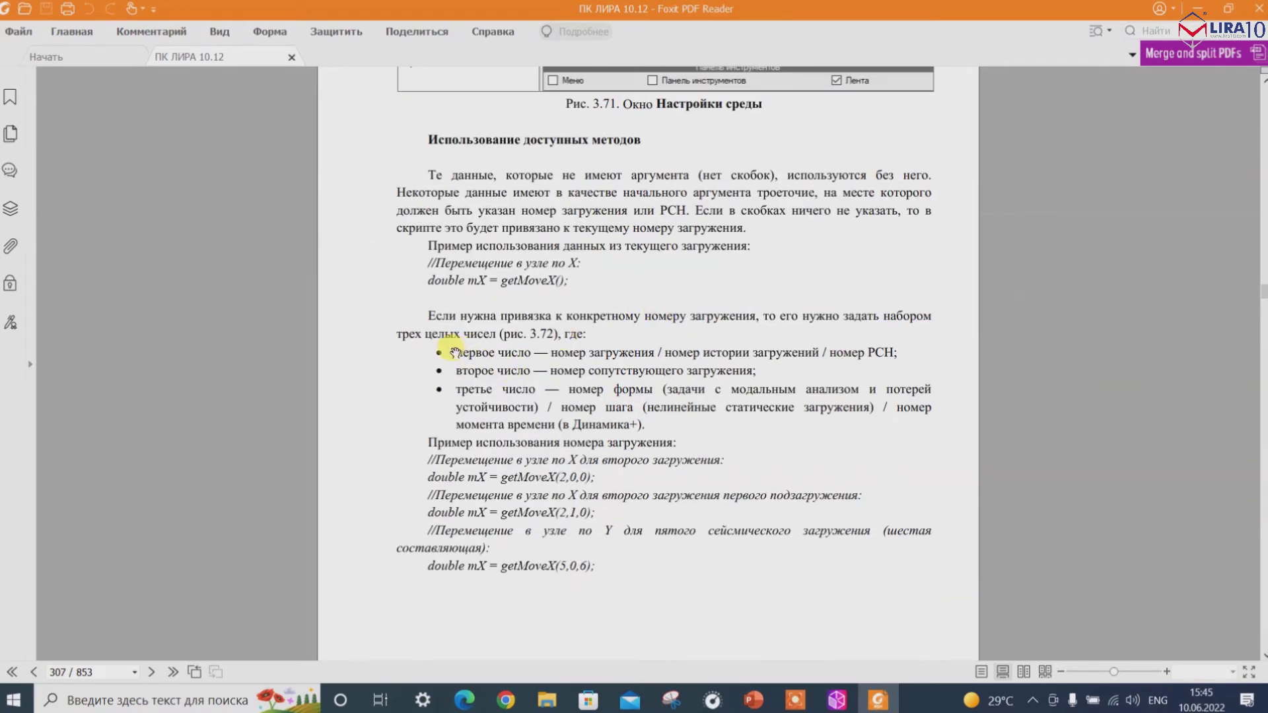
{"action": "left_click_drag", "start_coordinate": [456, 355], "coordinate": [944, 425]}
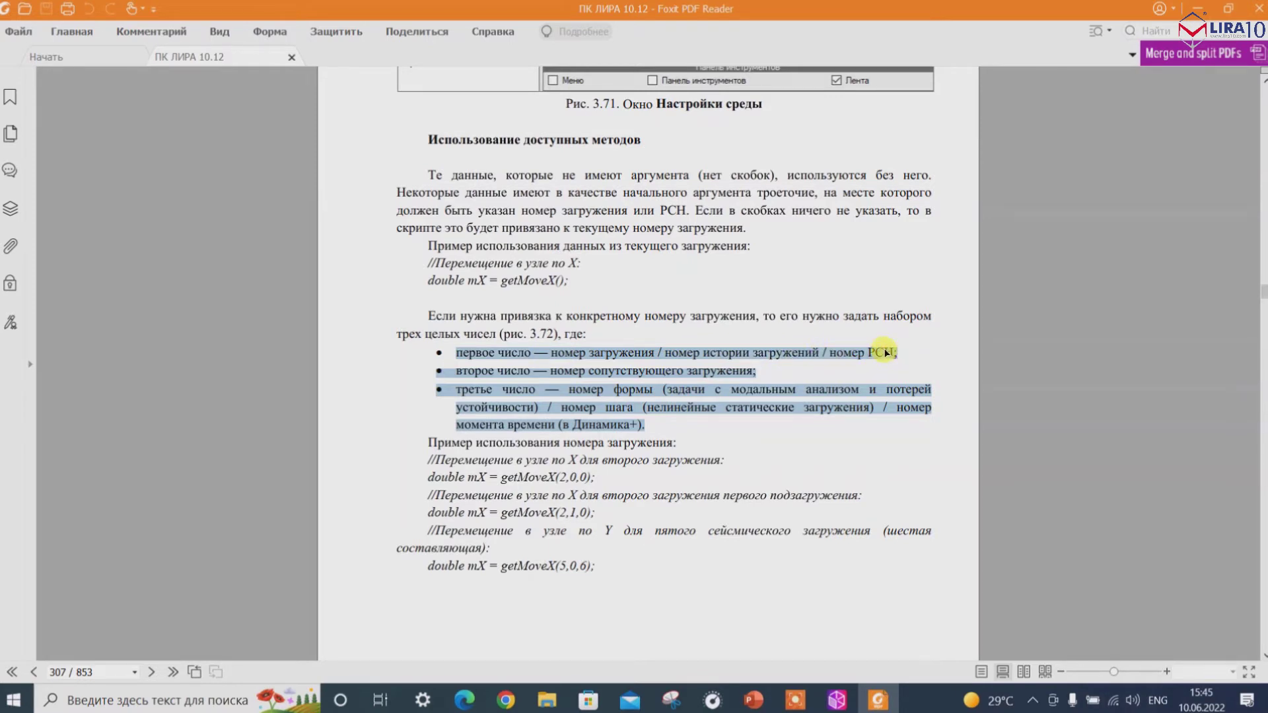
{"action": "scroll", "coordinate": [870, 348], "scroll_direction": "down", "scroll_amount": 1}
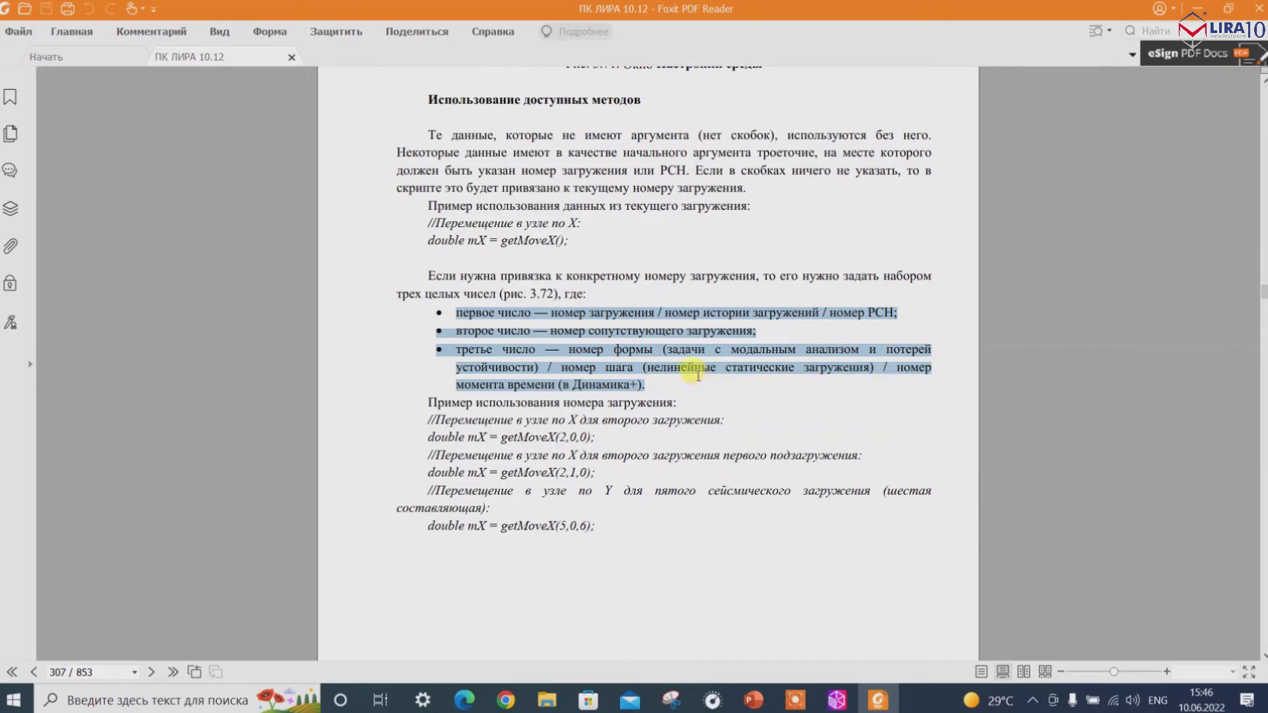
{"action": "scroll", "coordinate": [675, 350], "scroll_direction": "down", "scroll_amount": 10}
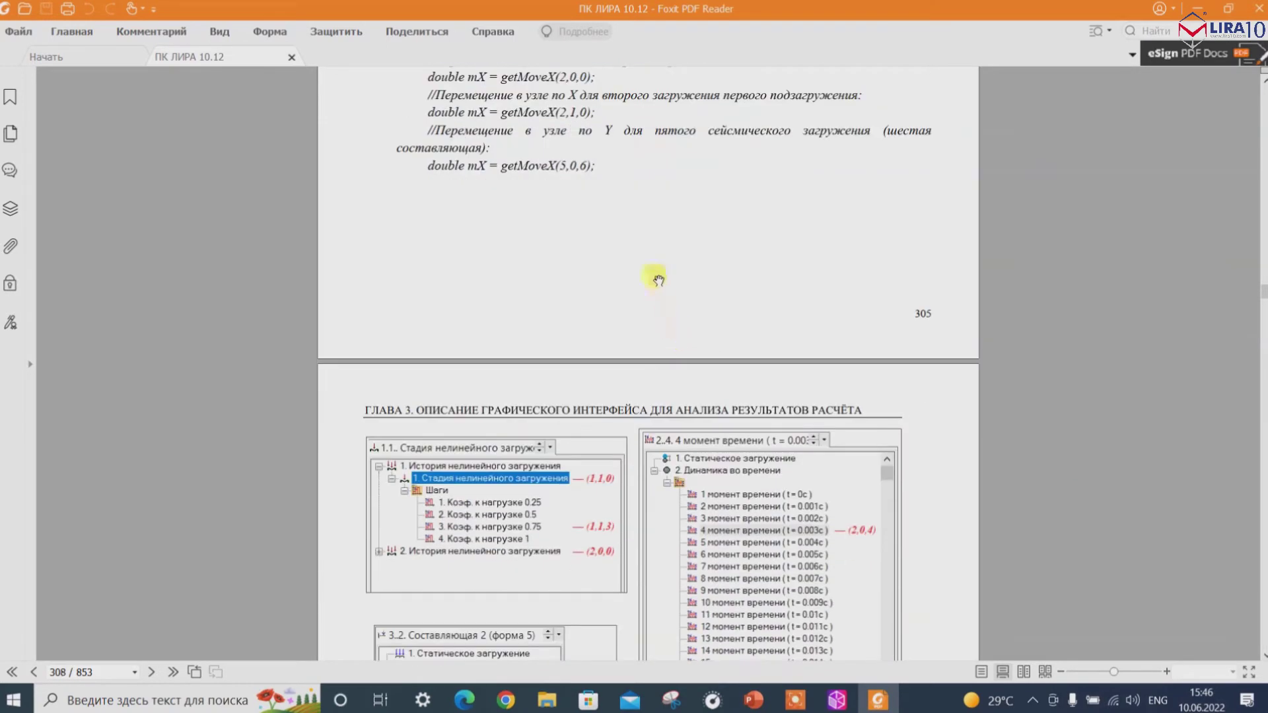
{"action": "scroll", "coordinate": [652, 236], "scroll_direction": "down", "scroll_amount": 3}
{"action": "scroll", "coordinate": [633, 292], "scroll_direction": "up", "scroll_amount": 1}
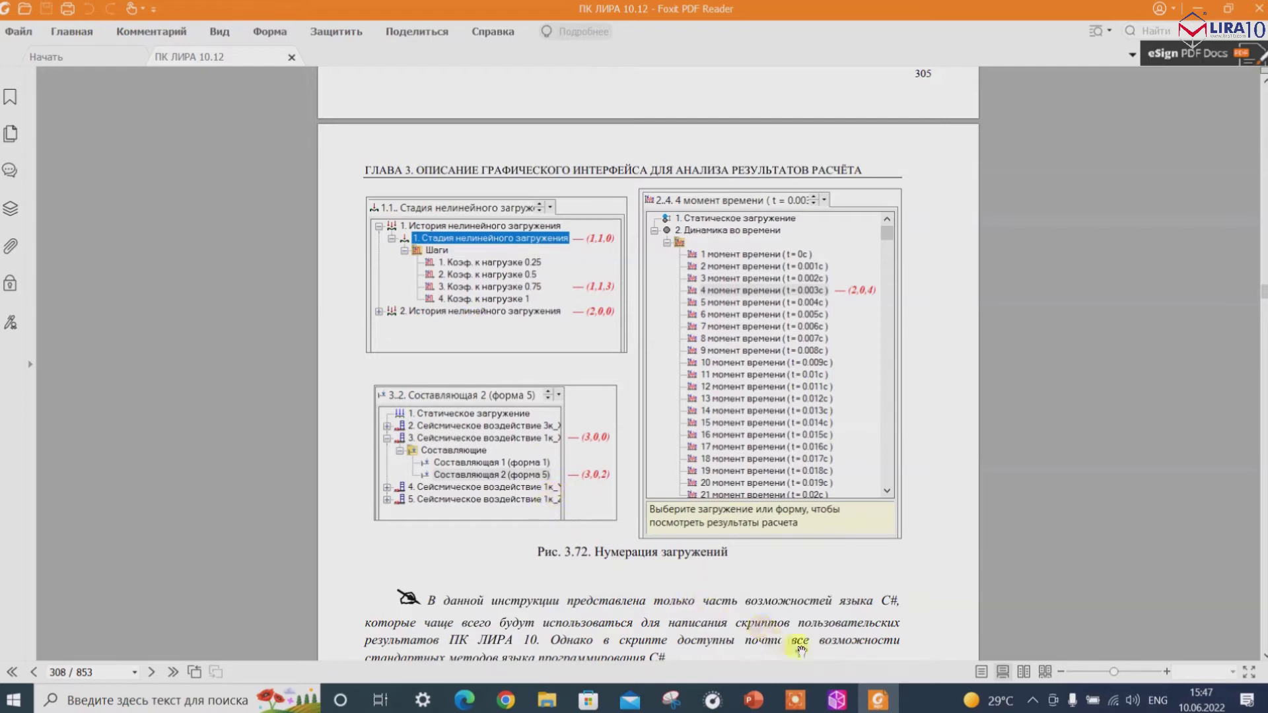
Switch back to the LIRA 10 script window and enter 2,0,i as the arguments of the first getMoveX call.
{"action": "left_click", "coordinate": [837, 703]}
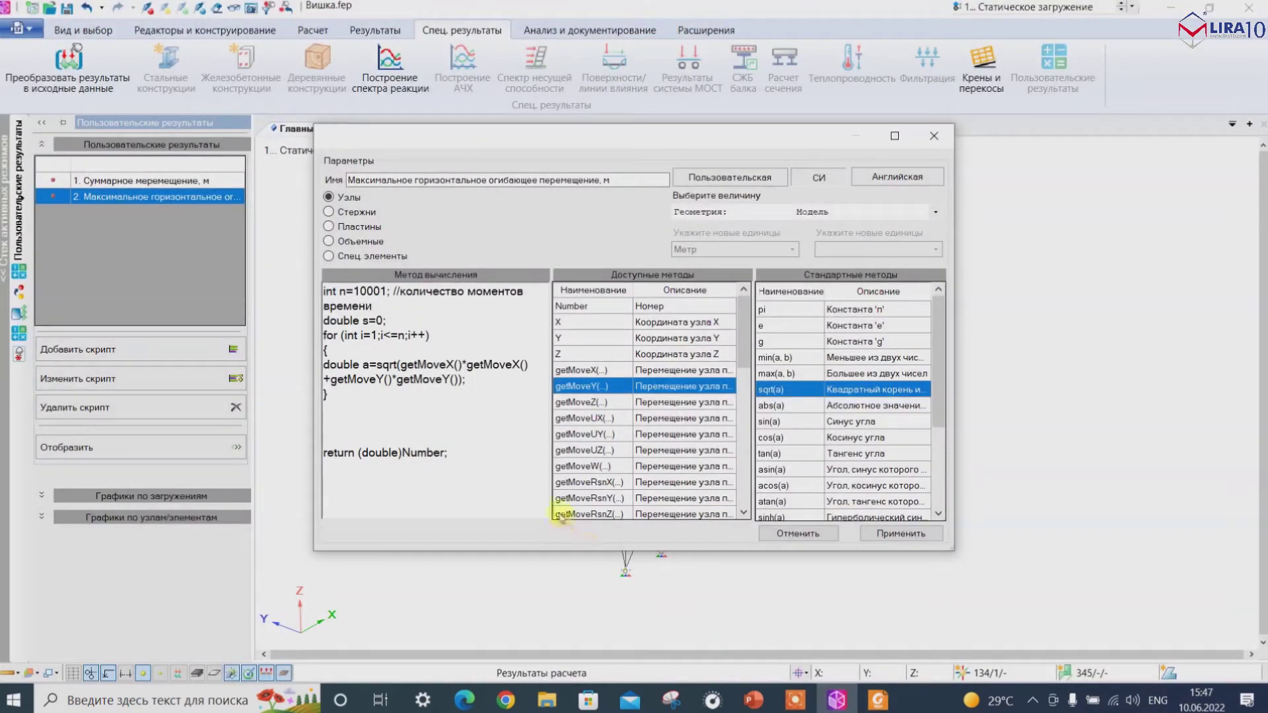
{"action": "left_click", "coordinate": [457, 365]}
{"action": "type", "text": "2"}
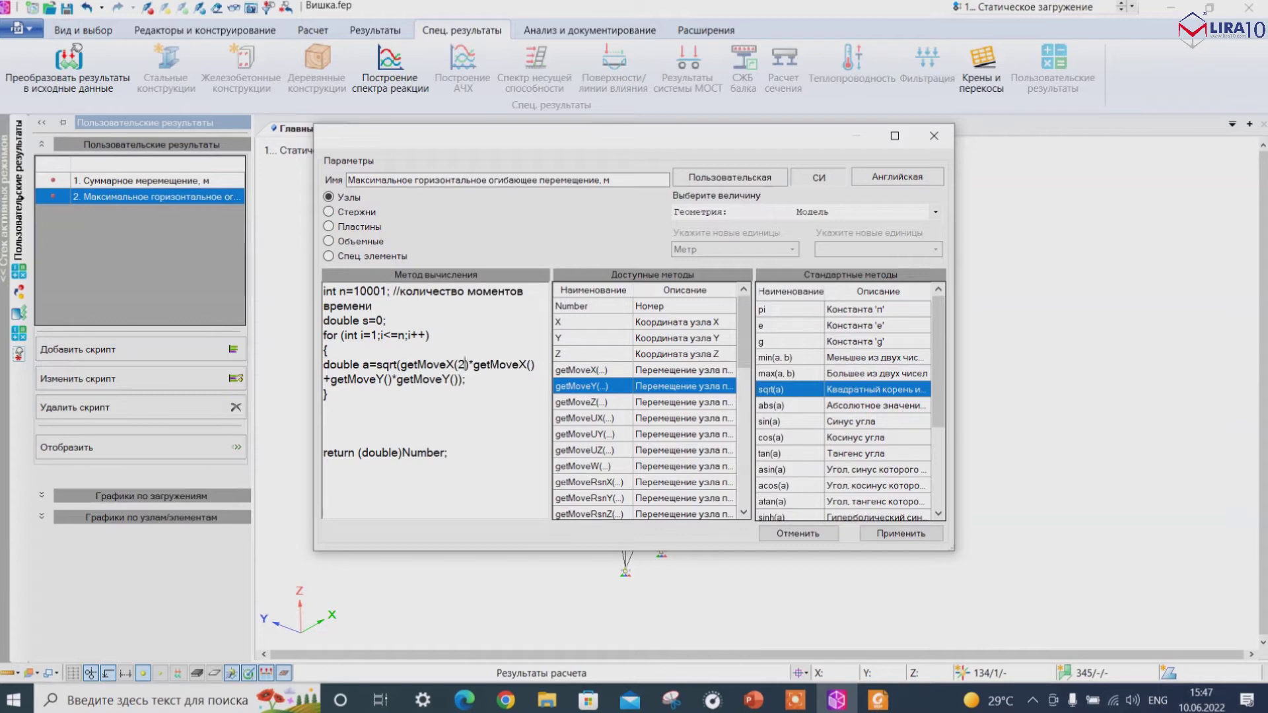
{"action": "type", "text": ".0."}
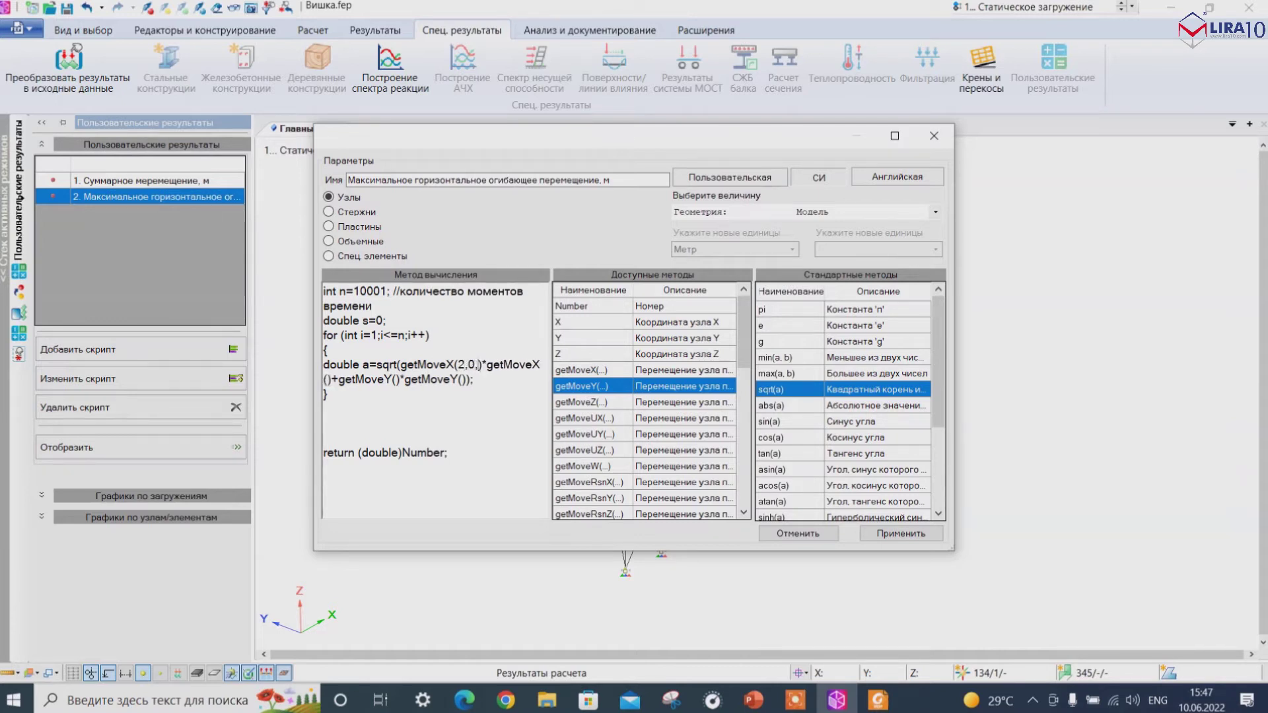
{"action": "type", "text": "i"}
Copy the arguments 2,0,i into the second getMoveX call and both getMoveY calls.
{"action": "left_click", "coordinate": [468, 363]}
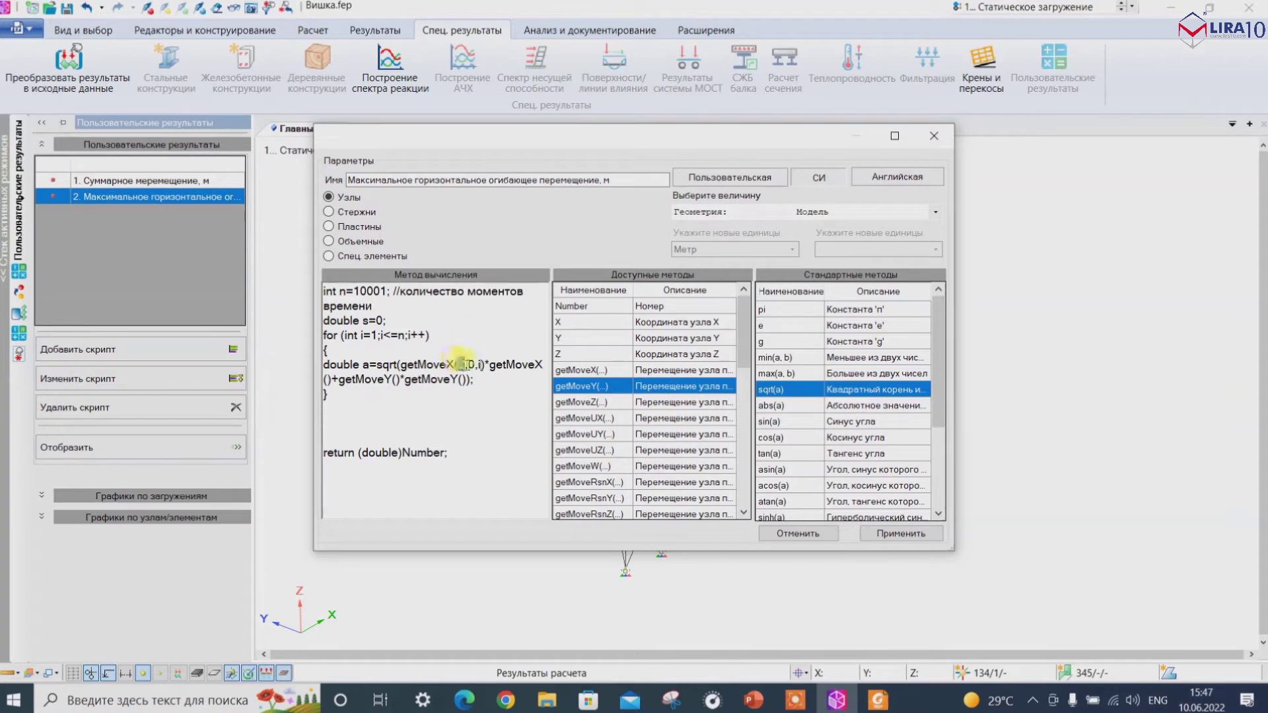
{"action": "left_click_drag", "start_coordinate": [457, 364], "coordinate": [482, 364]}
{"action": "key", "text": "ctrl+c"}
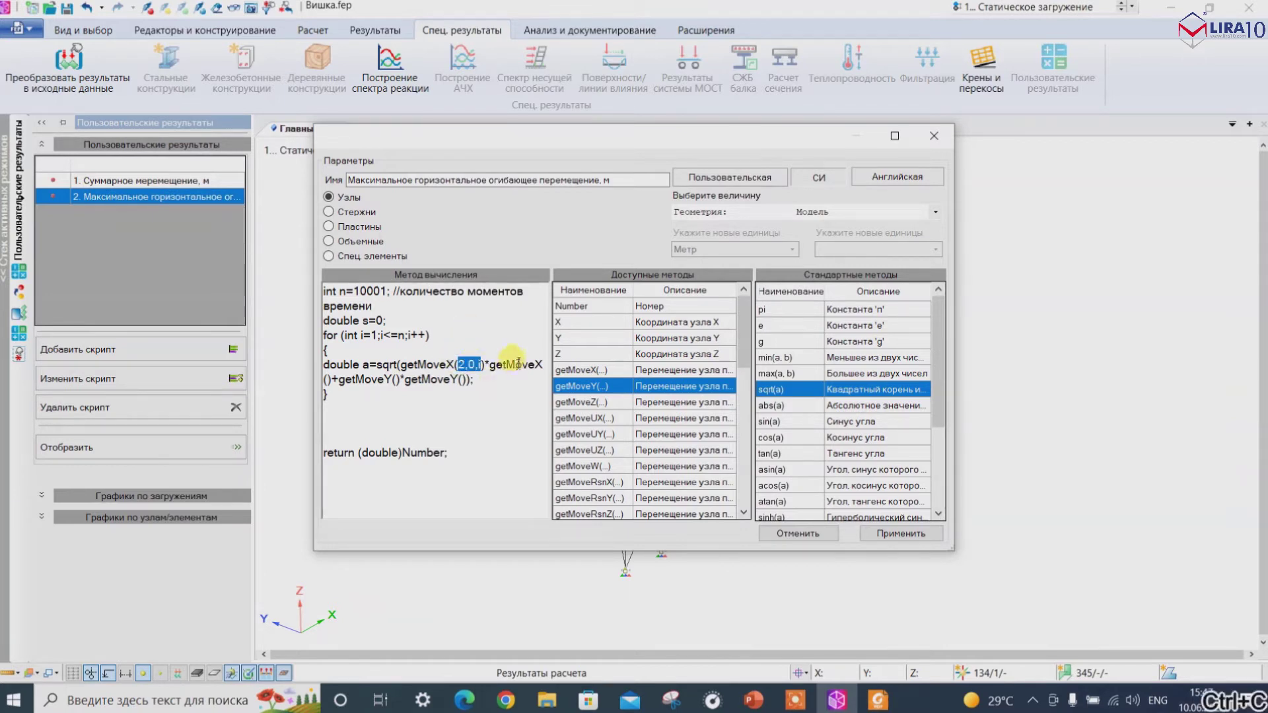
{"action": "left_click", "coordinate": [327, 379]}
{"action": "key", "text": "ctrl+v"}
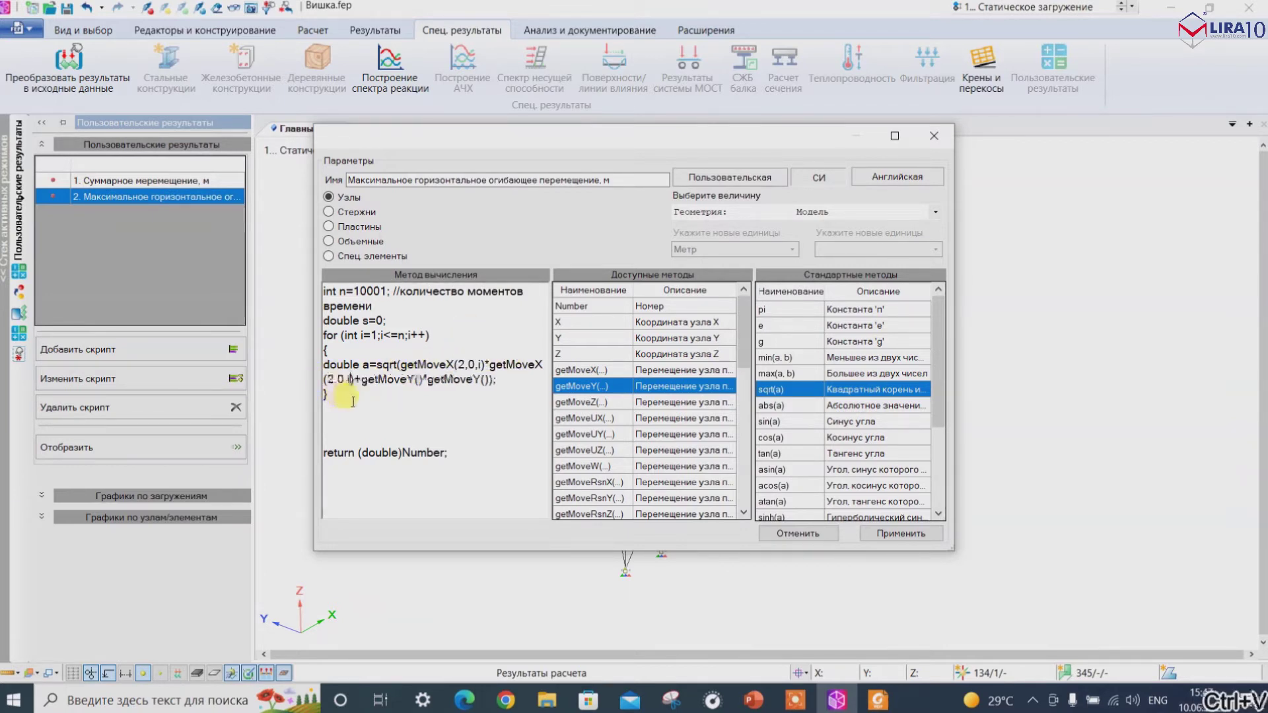
{"action": "left_click", "coordinate": [422, 382]}
{"action": "key", "text": "ctrl+v"}
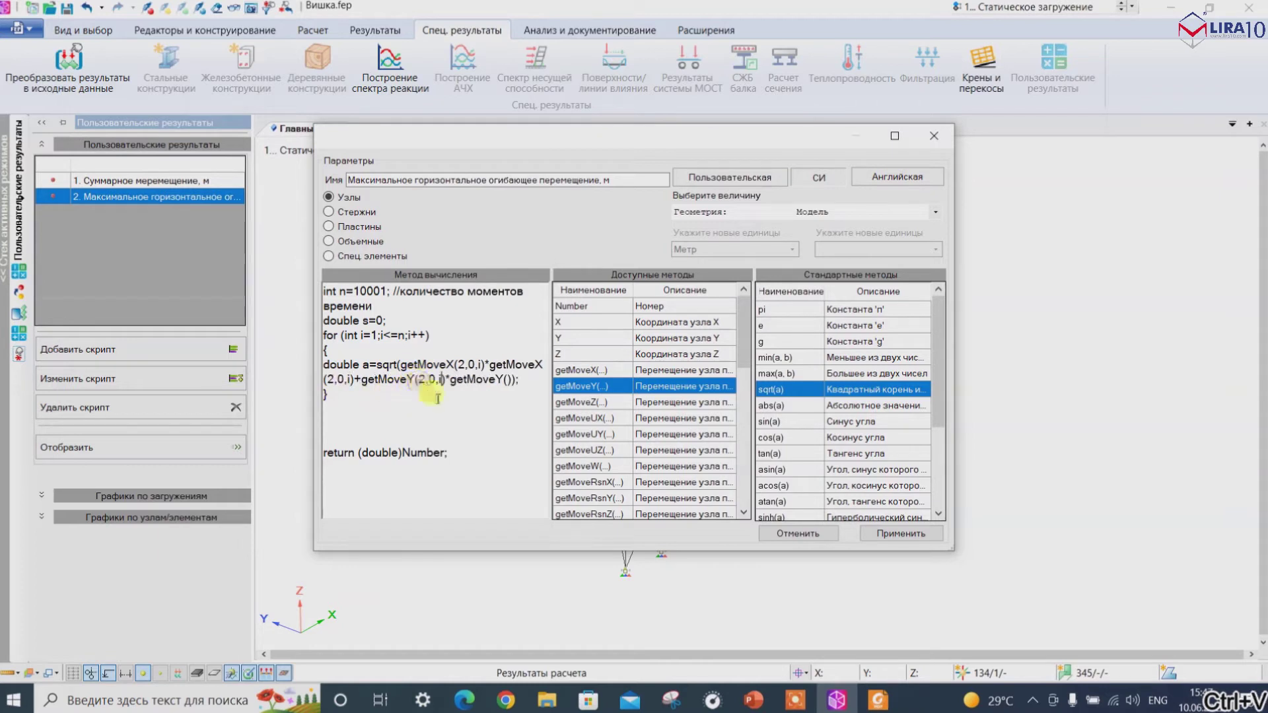
{"action": "left_click", "coordinate": [506, 381]}
{"action": "key", "text": "ctrl+v"}
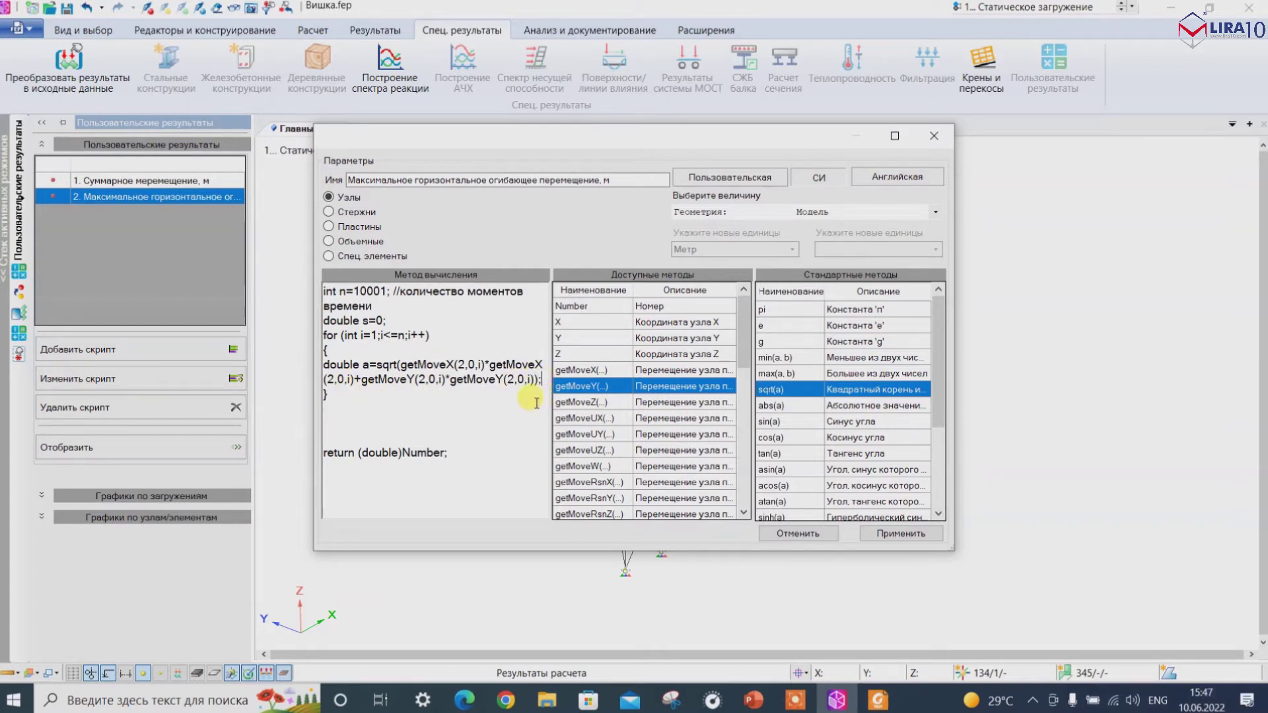
Below the square root line, add the condition if (a>s) with curly braces and the assignment s=a; in its body.
{"action": "key", "text": "Return"}
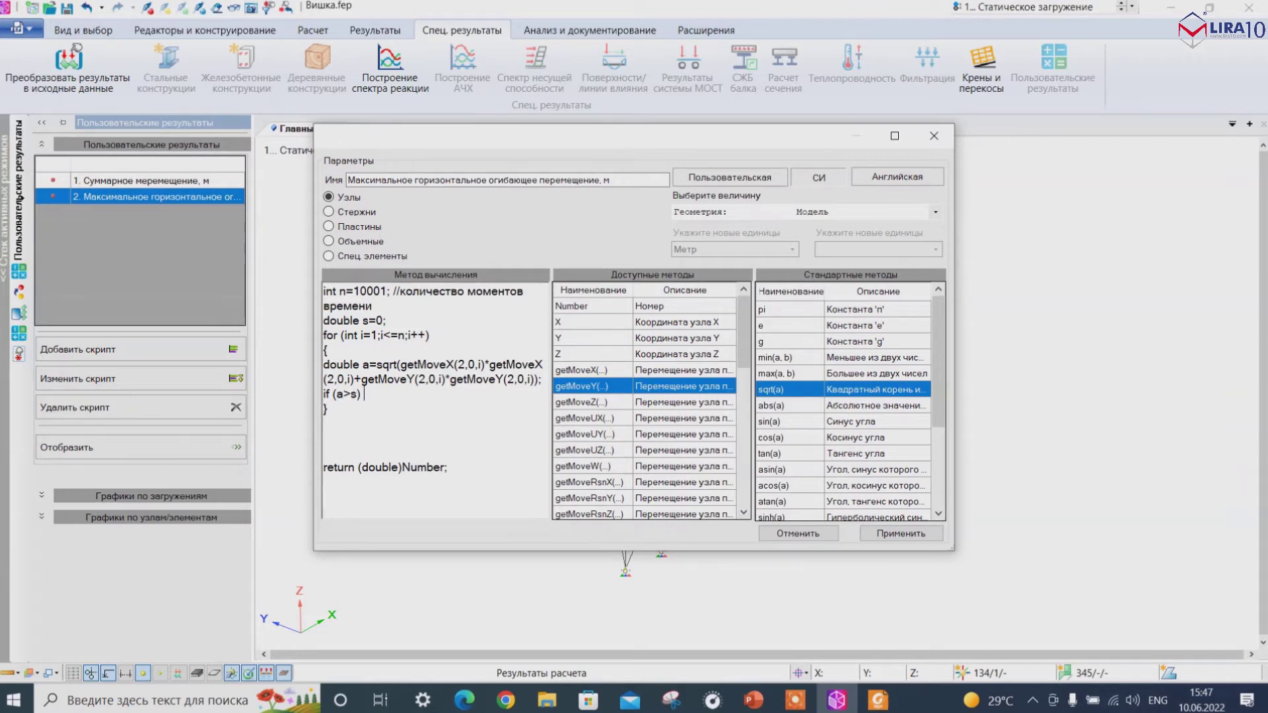
{"action": "key", "text": "Return"}
{"action": "key", "text": "Return"}
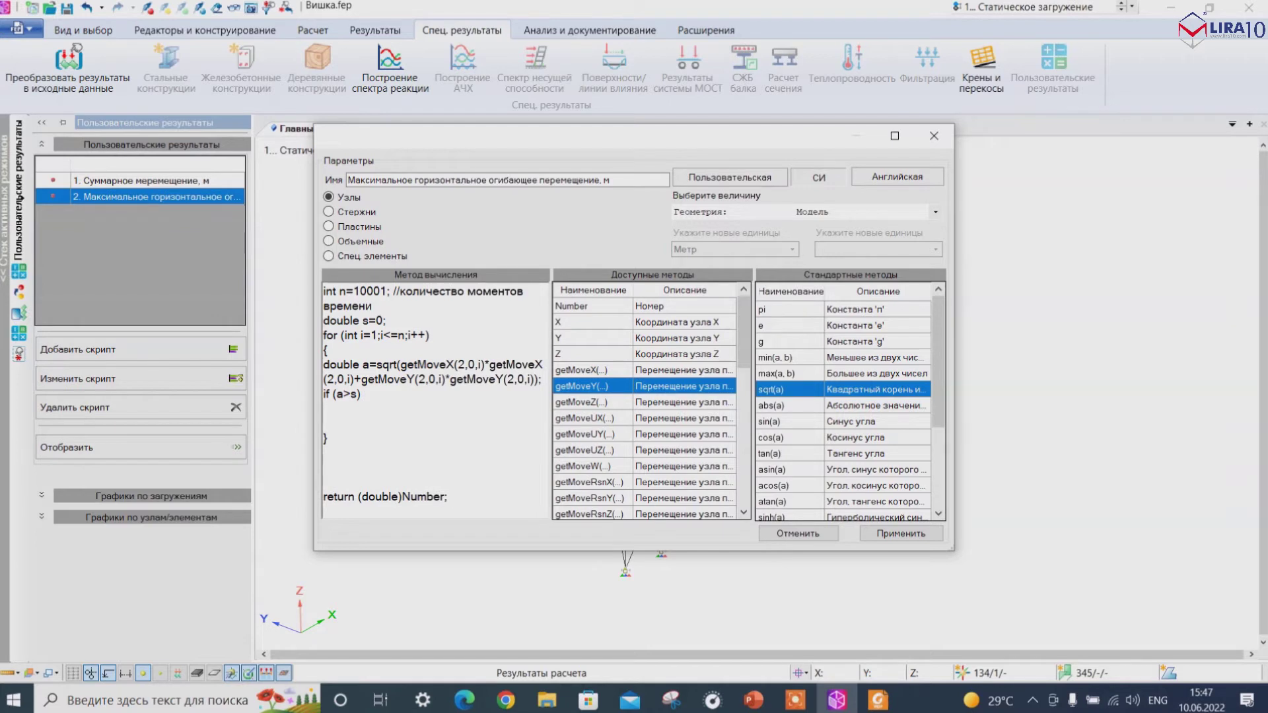
{"action": "key", "text": "Return"}
{"action": "key", "text": "Return"}
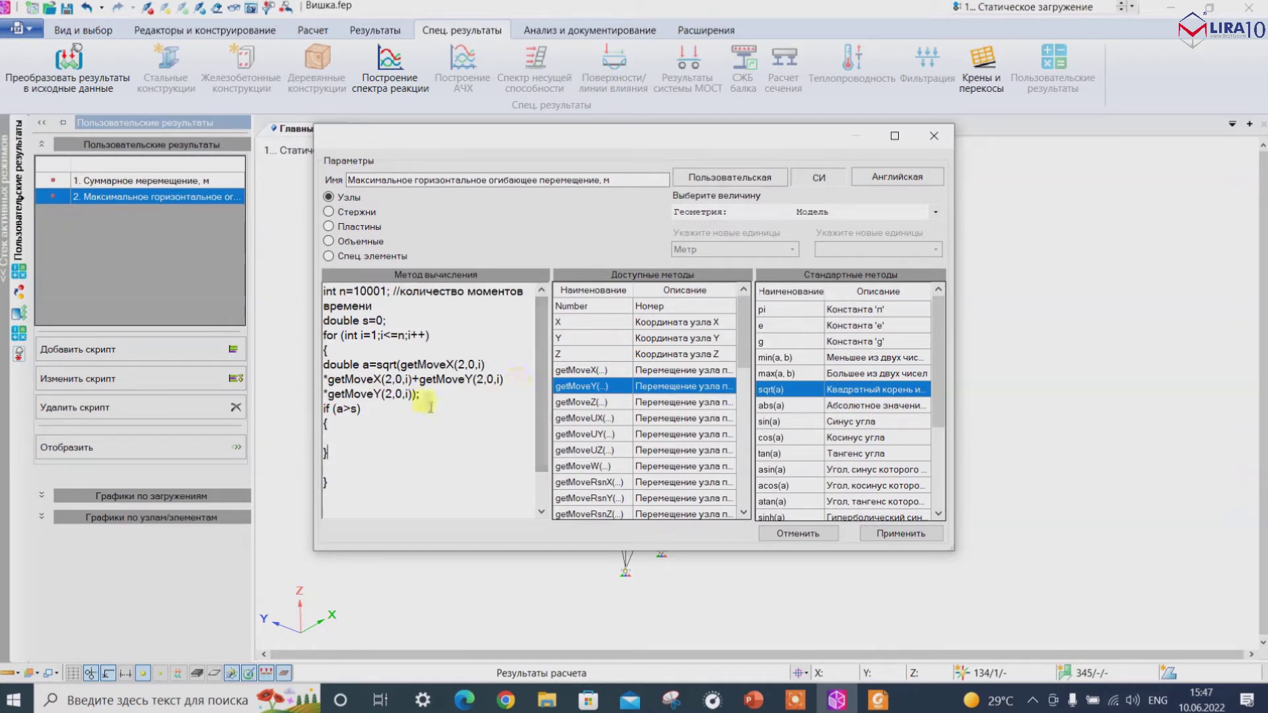
{"action": "left_click", "coordinate": [361, 430]}
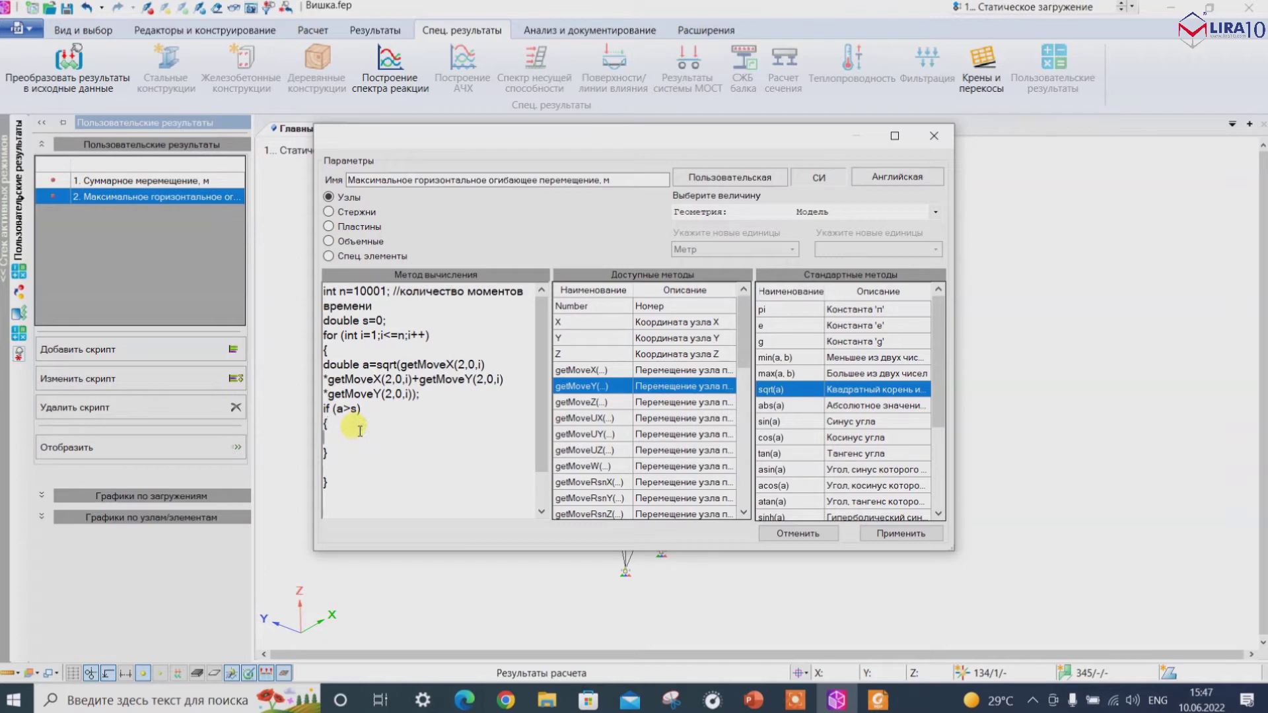
{"action": "type", "text": "s=a;"}
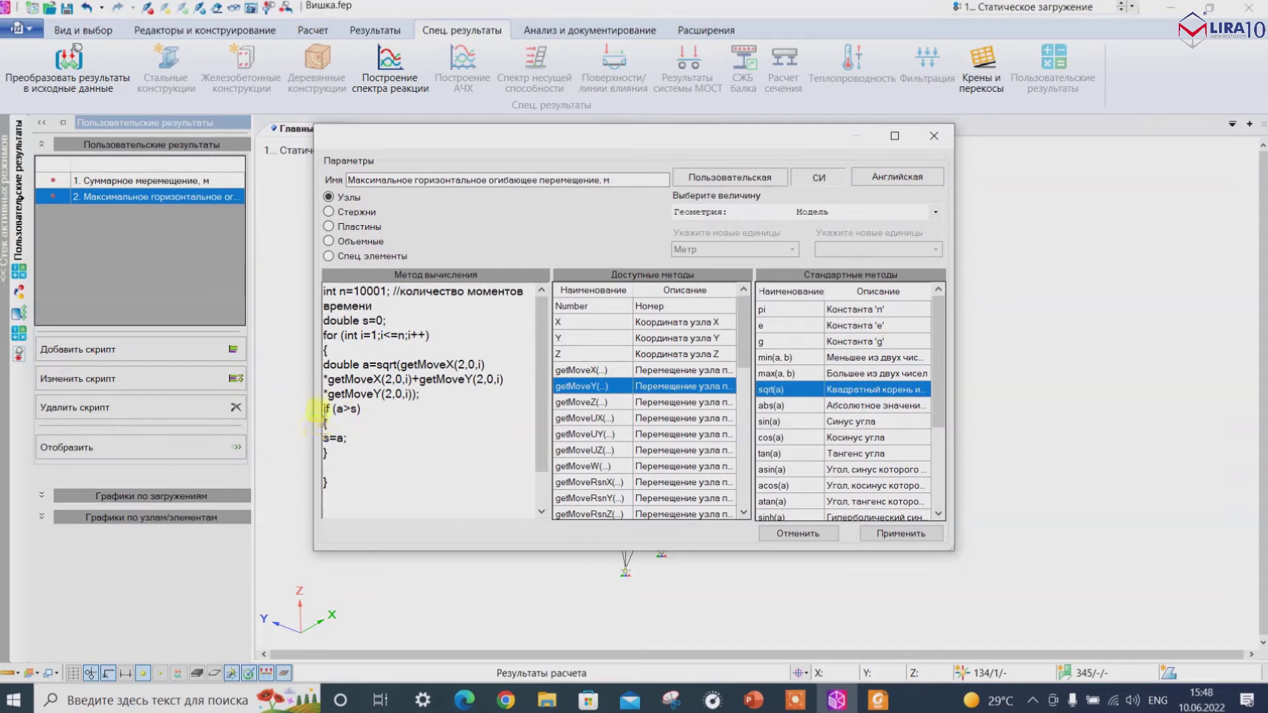
Maximize the script editing window and widen the calculation method area.
{"action": "triple_click", "coordinate": [319, 362]}
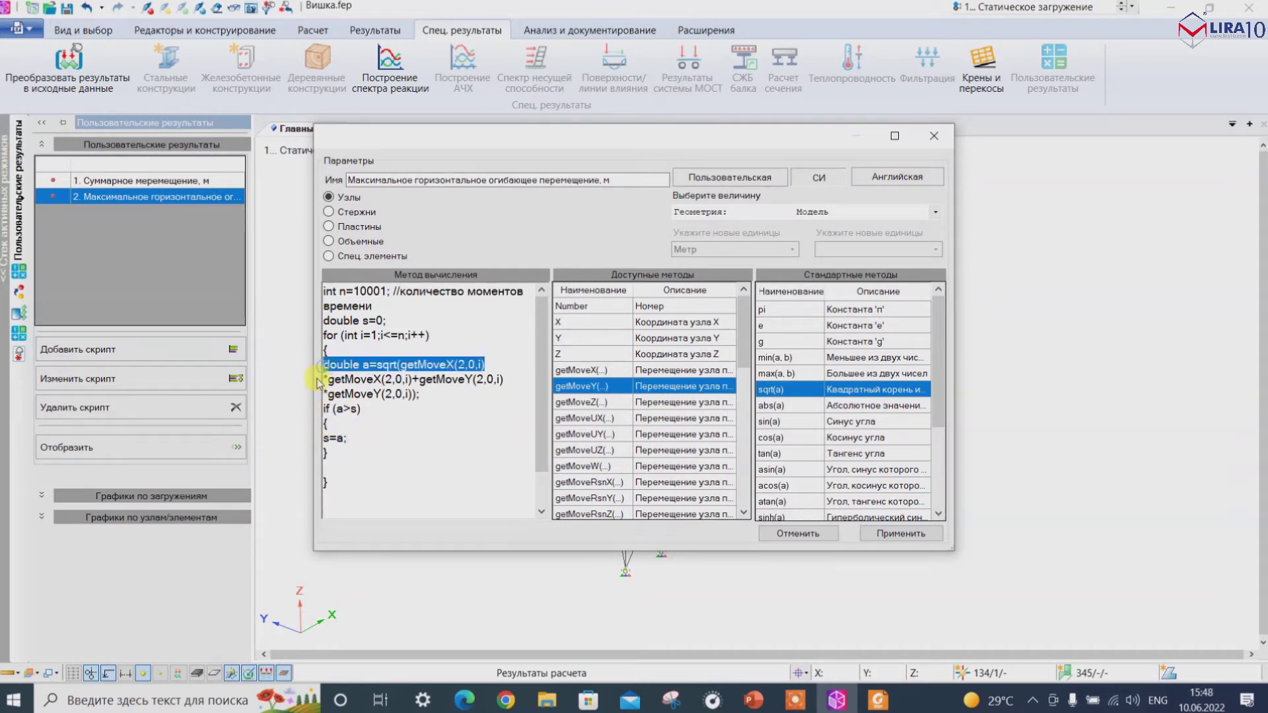
{"action": "left_click", "coordinate": [330, 378]}
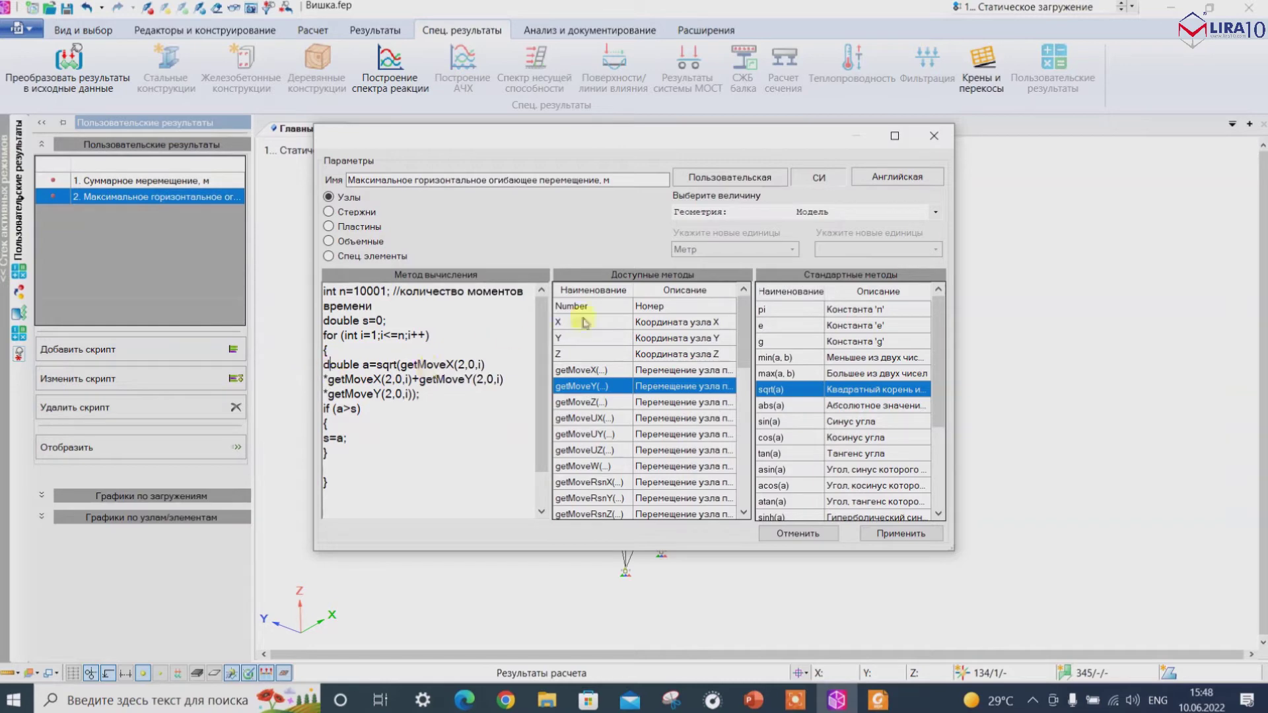
{"action": "left_click", "coordinate": [895, 135]}
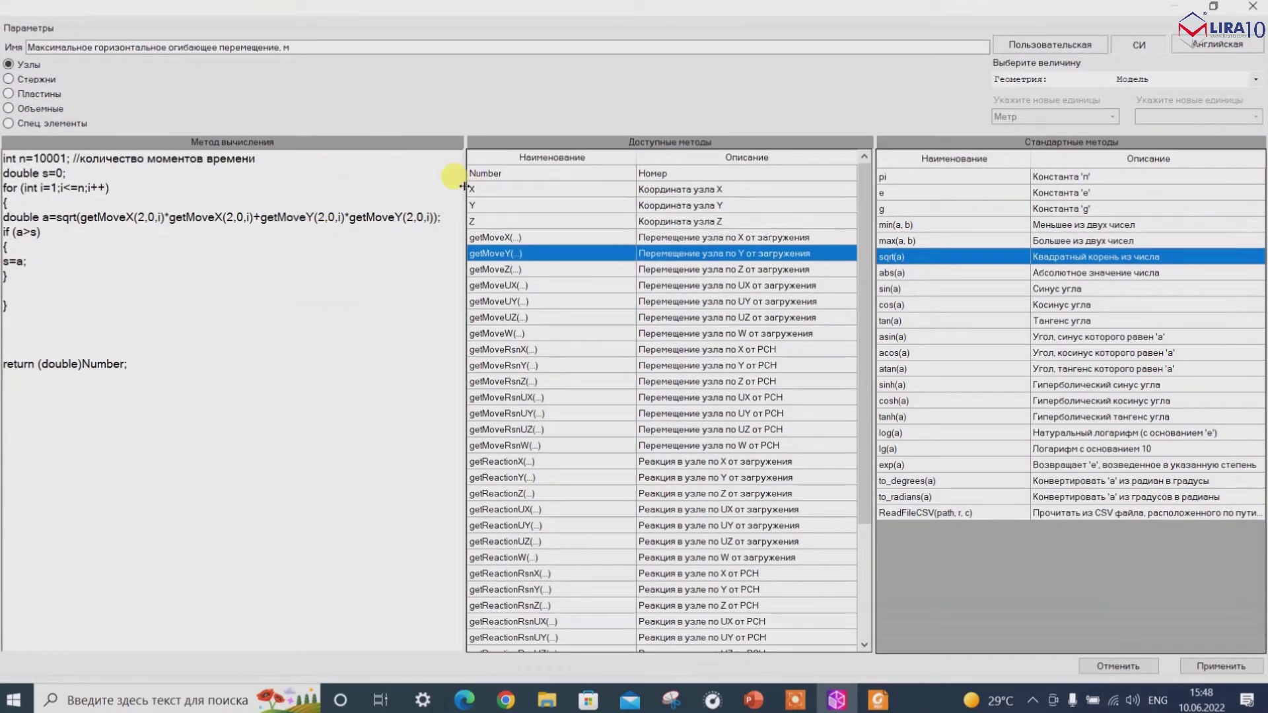
{"action": "left_click_drag", "start_coordinate": [466, 191], "coordinate": [541, 203]}
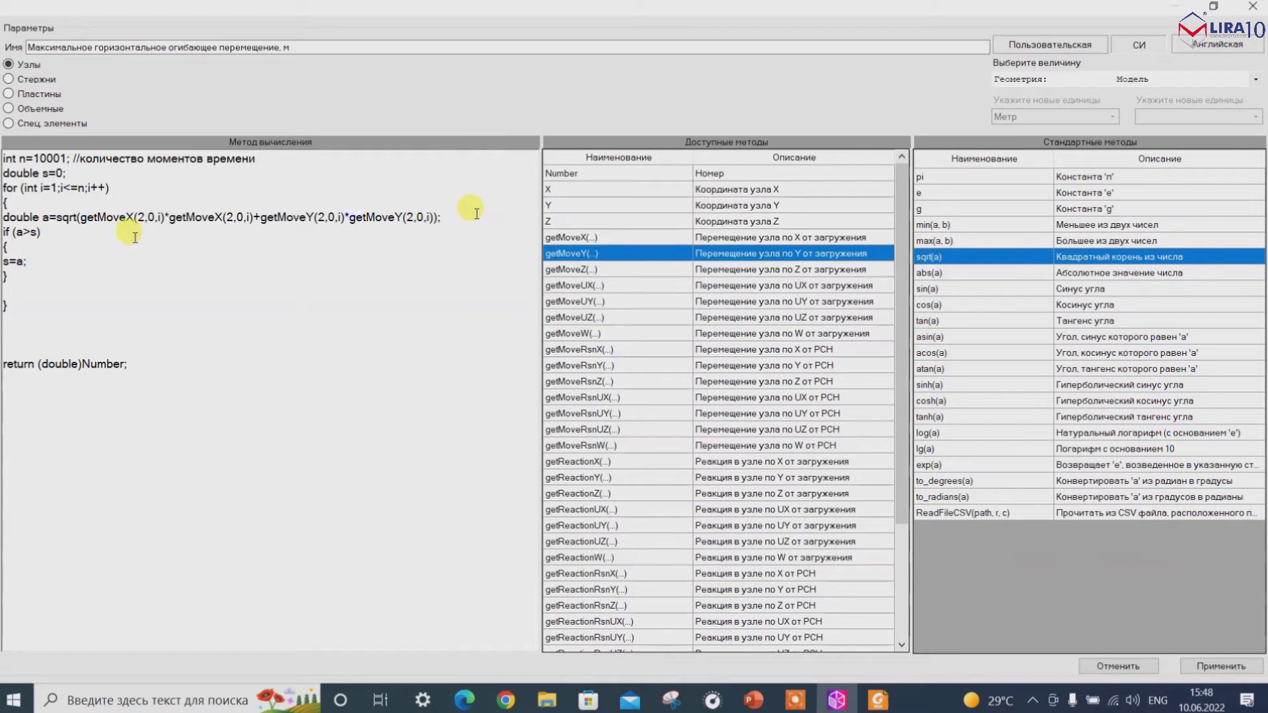
Indent the square root line by one level, and the if (a>s) condition and its opening brace by two levels.
{"action": "left_click", "coordinate": [4, 217]}
{"action": "key", "text": "Tab"}
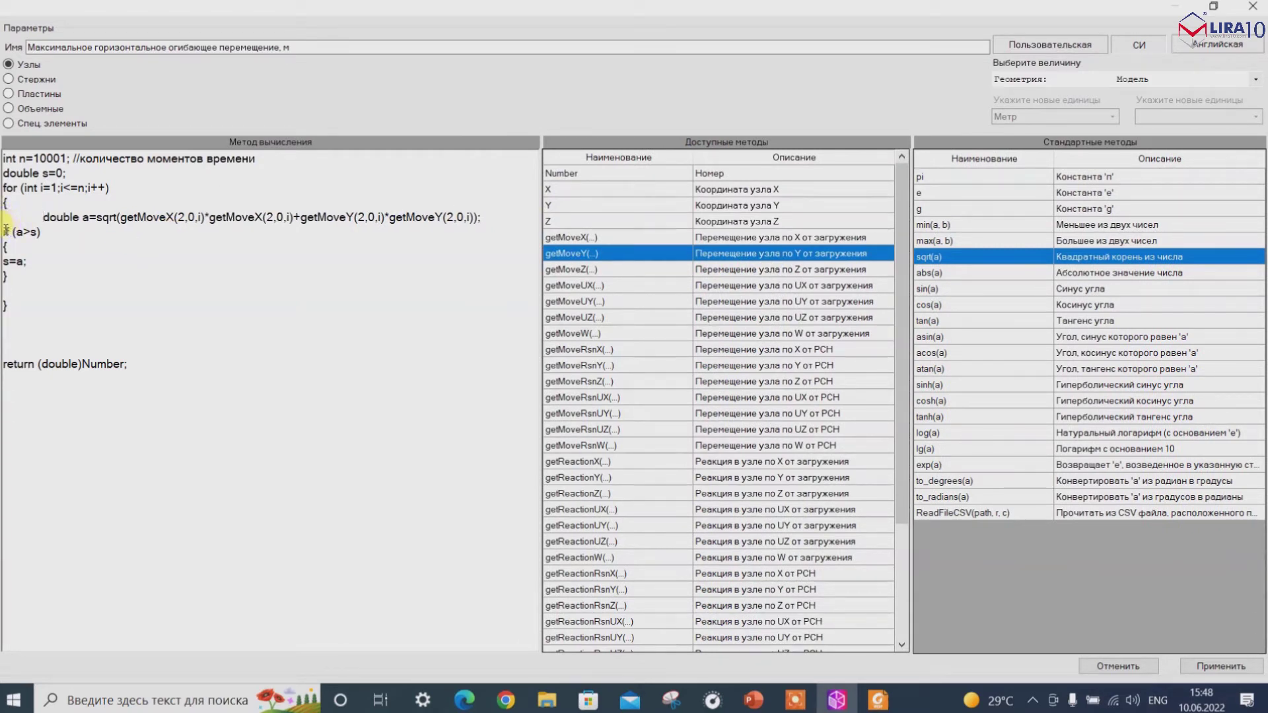
{"action": "left_click", "coordinate": [4, 232]}
{"action": "key", "text": "Tab"}
{"action": "key", "text": "Tab"}
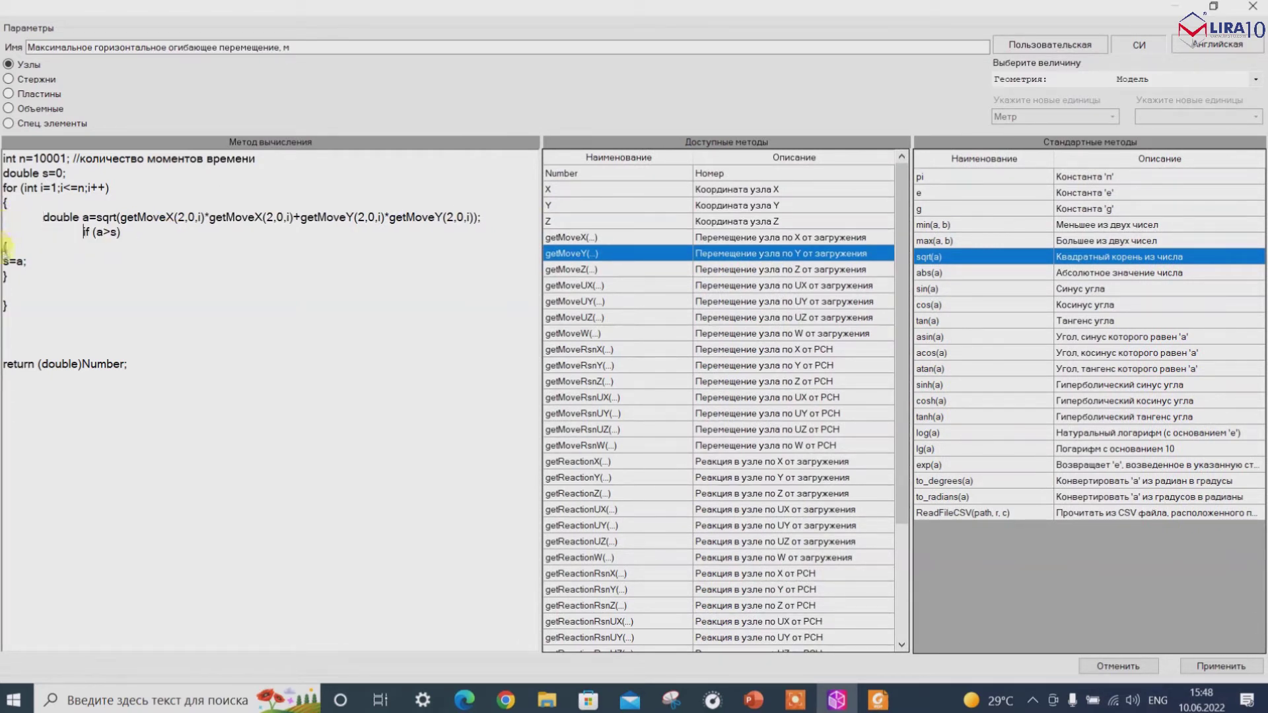
{"action": "left_click", "coordinate": [3, 247]}
{"action": "key", "text": "Tab"}
{"action": "key", "text": "Tab"}
Indent the assignment s=a; by three levels and the closing brace of the condition by two levels.
{"action": "left_click", "coordinate": [3, 261]}
{"action": "key", "text": "Tab"}
{"action": "key", "text": "Tab"}
{"action": "key", "text": "Tab"}
{"action": "left_click", "coordinate": [4, 275]}
{"action": "key", "text": "Tab"}
{"action": "key", "text": "Tab"}
{"action": "left_click", "coordinate": [5, 203]}
{"action": "left_click", "coordinate": [6, 303]}
{"action": "key", "text": "Tab"}
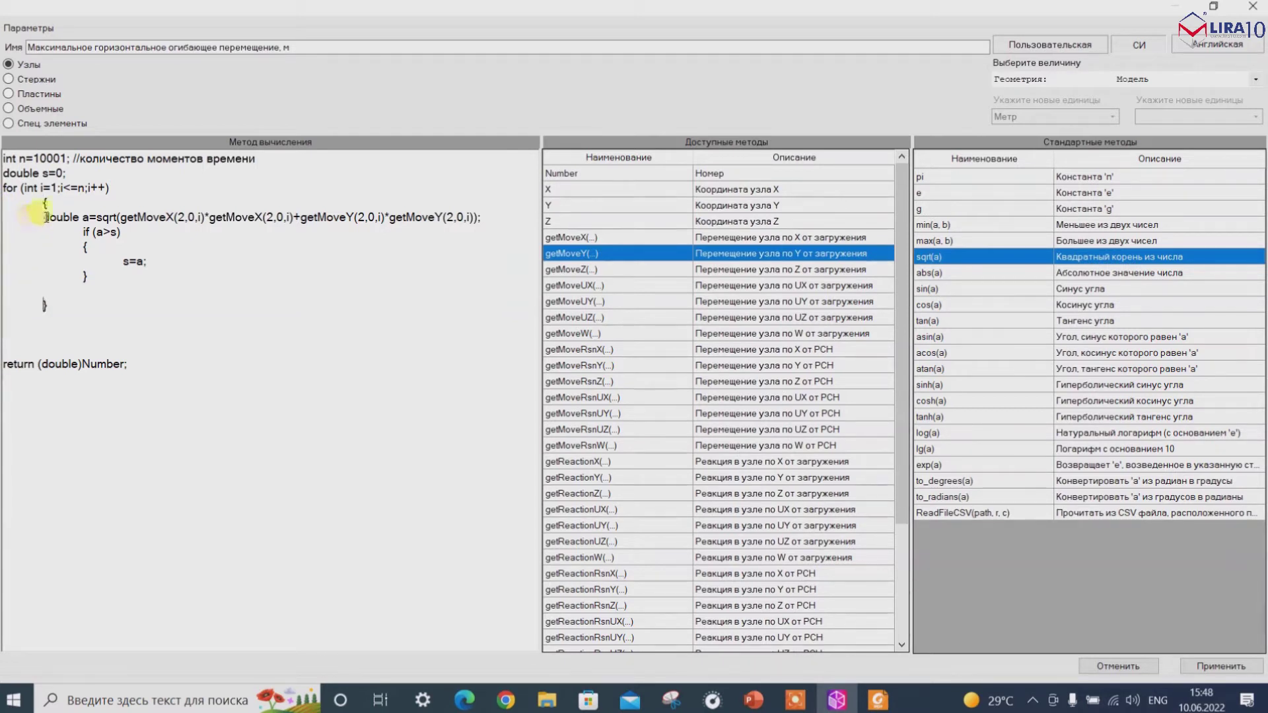
{"action": "key", "text": "ctrl+z"}
{"action": "key", "text": "ctrl+z"}
Replace the returned expression (double)Number with s and apply the script.
{"action": "left_click", "coordinate": [14, 319]}
{"action": "left_click_drag", "start_coordinate": [38, 364], "coordinate": [124, 364]}
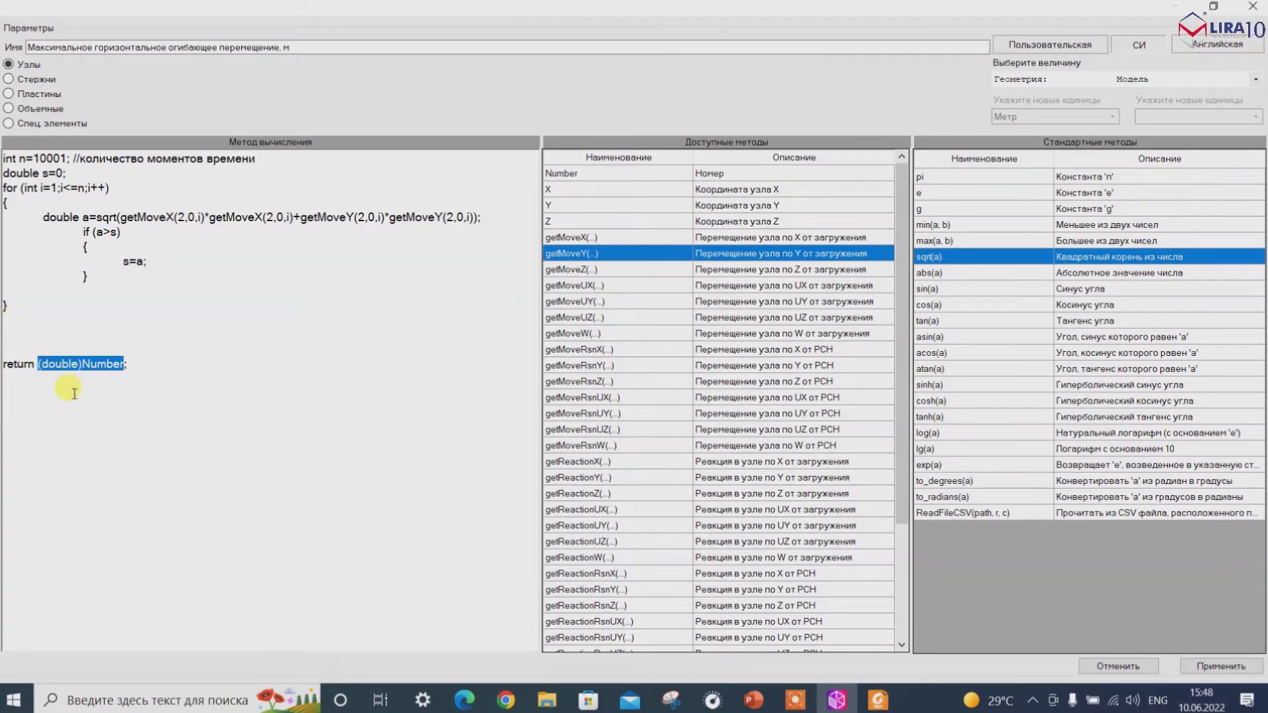
{"action": "type", "text": "s;"}
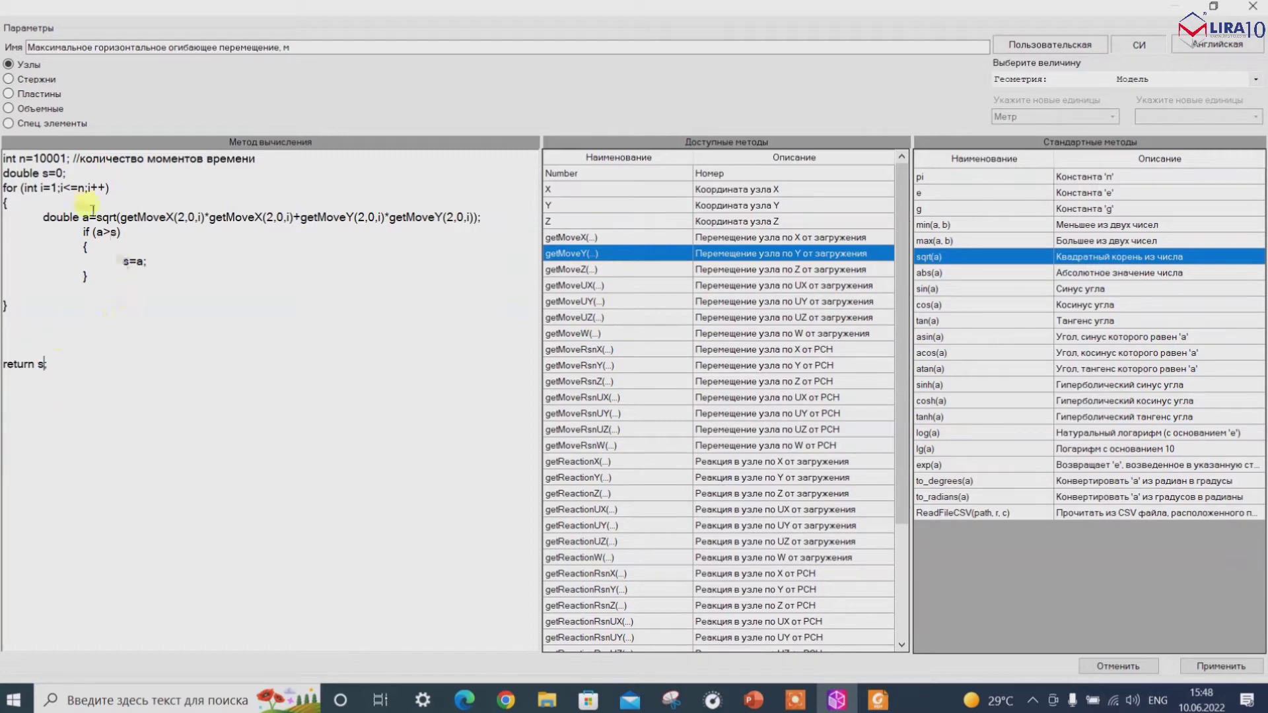
{"action": "left_click", "coordinate": [1221, 666]}
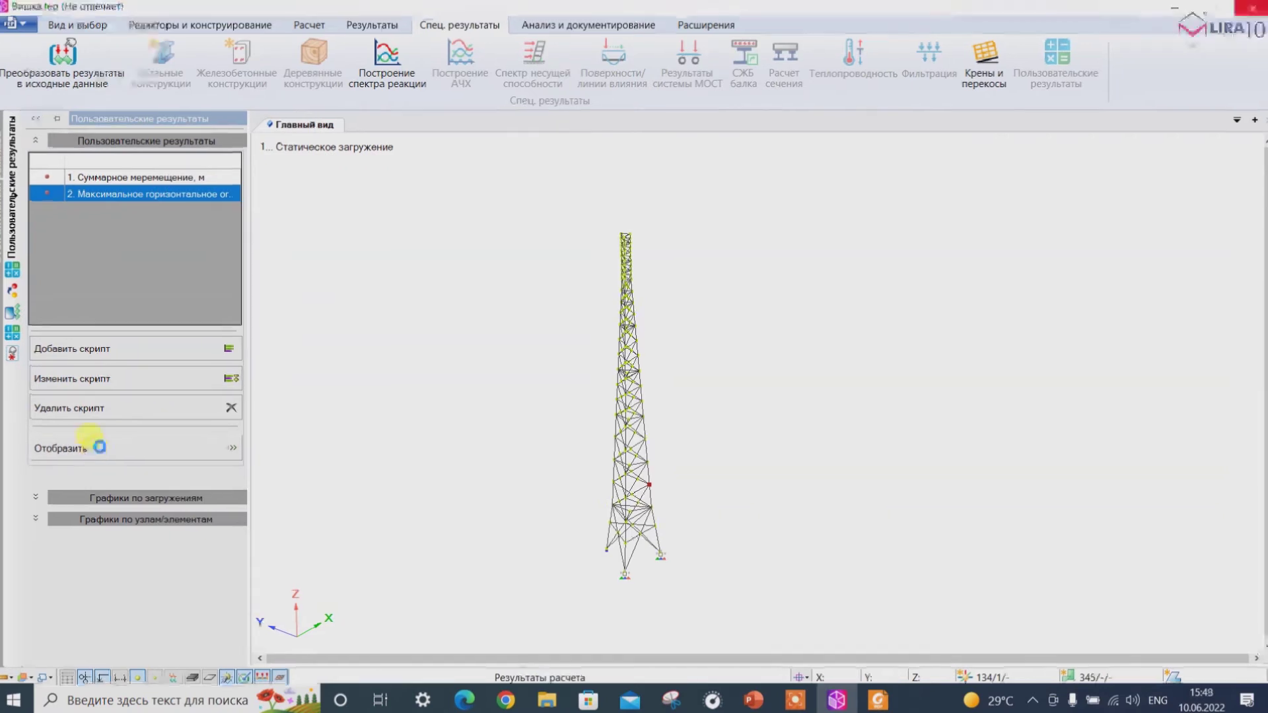
Display the maximum horizontal envelope displacement results on the tower model.
{"action": "left_click", "coordinate": [100, 446]}
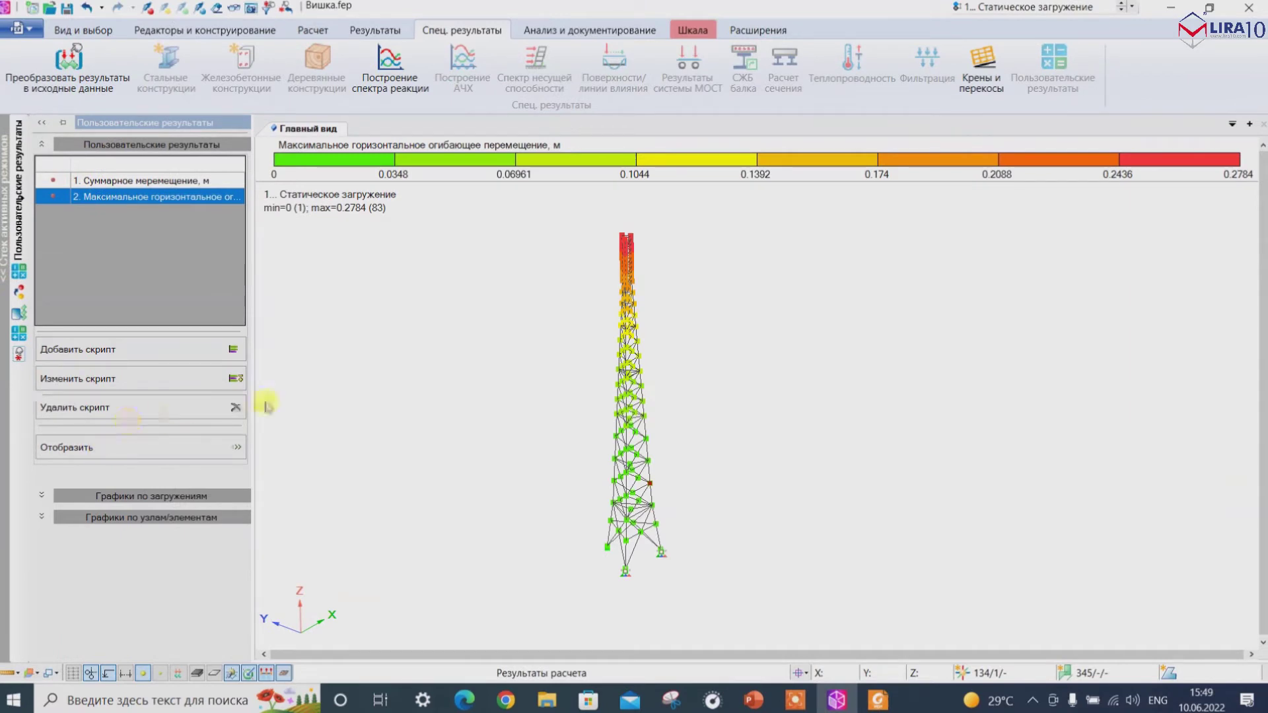
{"action": "scroll", "coordinate": [627, 257], "scroll_direction": "up", "scroll_amount": 3}
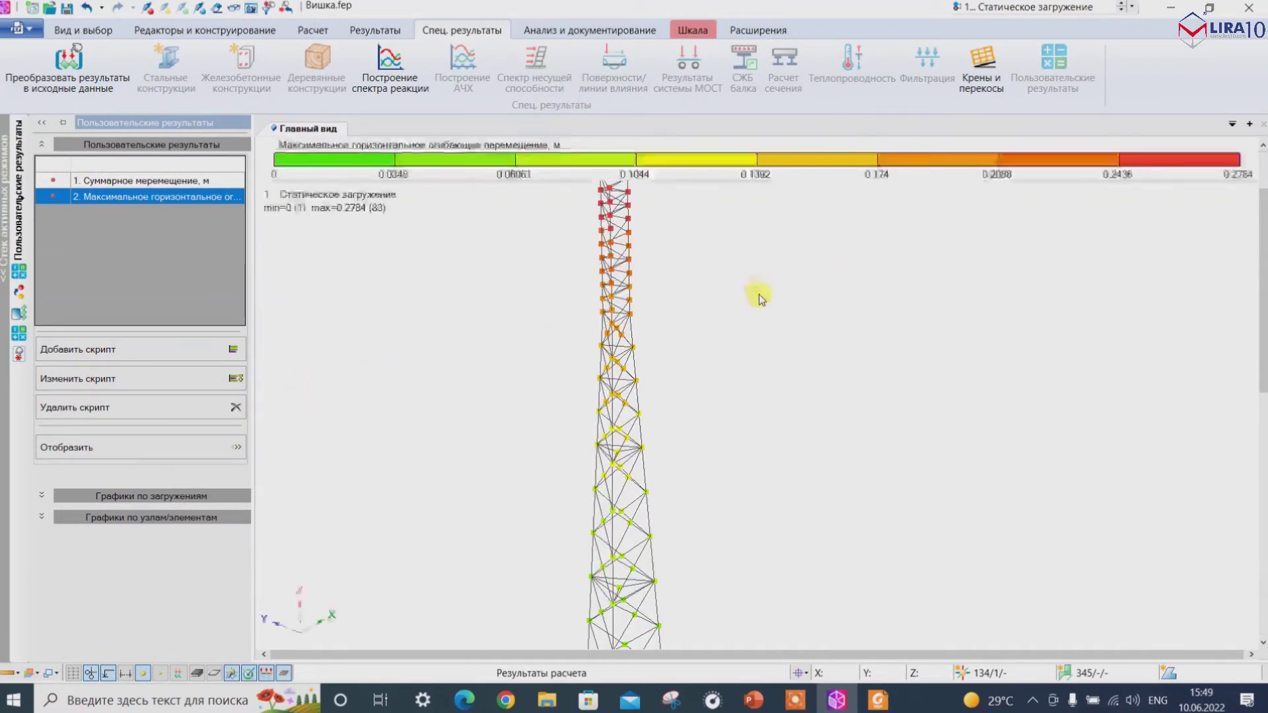
{"action": "middle_click_drag", "start_coordinate": [759, 292], "coordinate": [758, 334]}
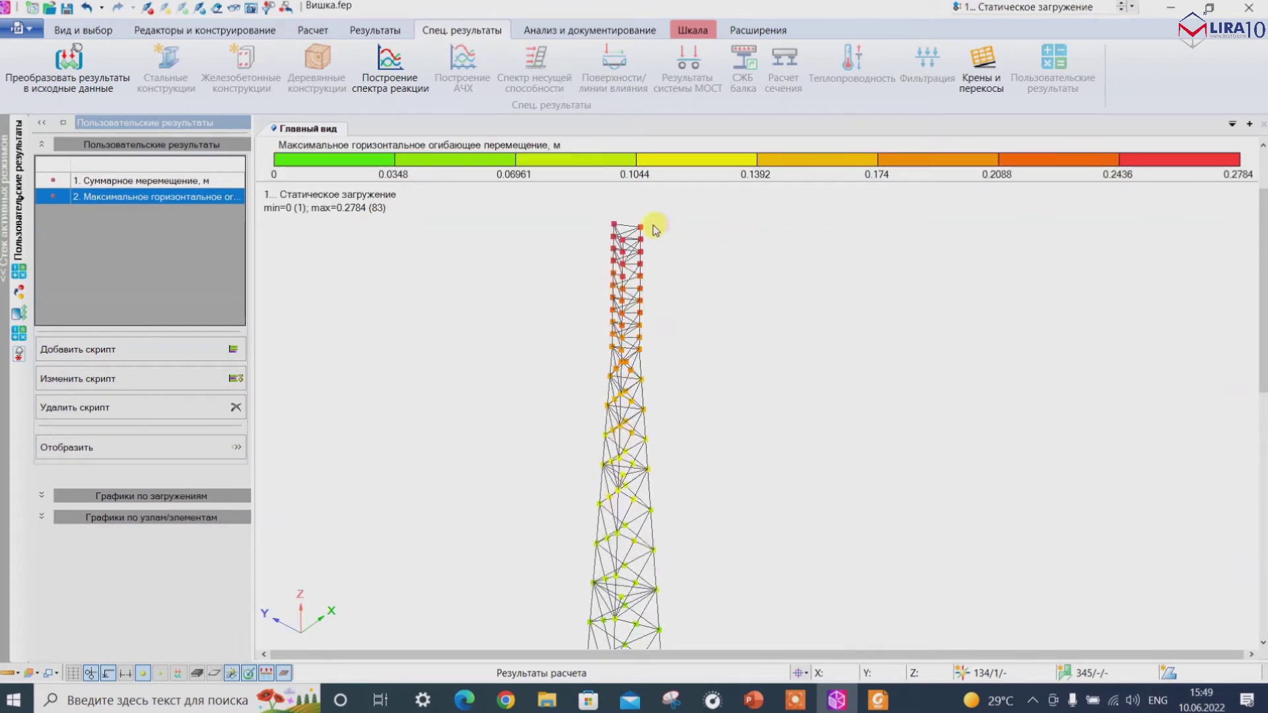
{"action": "middle_click_drag", "start_coordinate": [700, 218], "coordinate": [669, 260]}
{"action": "scroll", "coordinate": [669, 260], "scroll_direction": "down", "scroll_amount": 2}
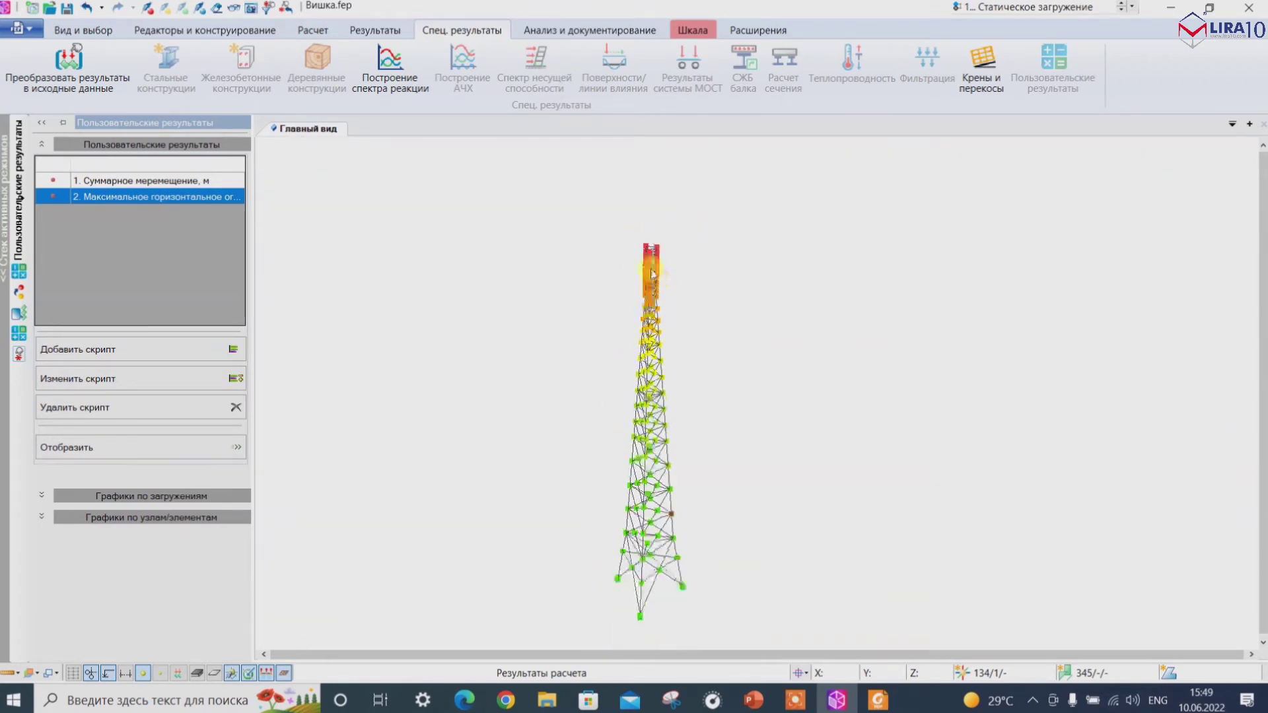
{"action": "scroll", "coordinate": [657, 405], "scroll_direction": "up", "scroll_amount": 4}
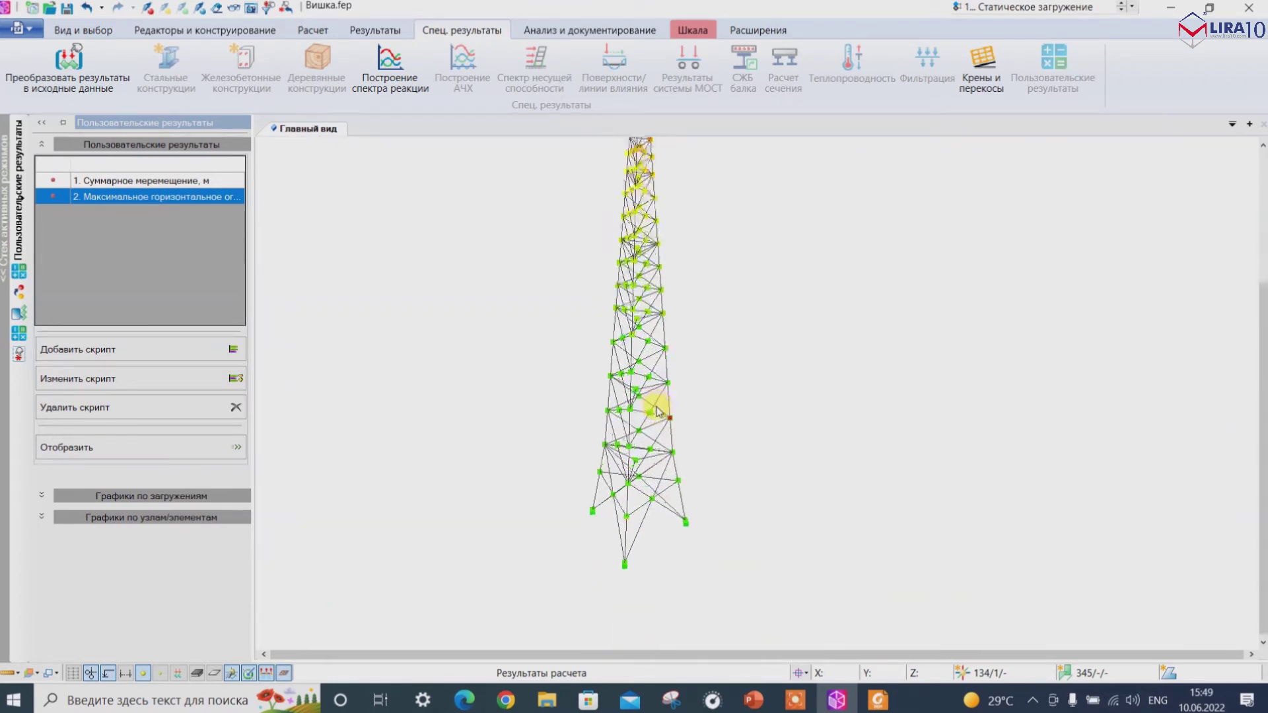
Browse the time moments of dynamic load case 2 and examine the displacement colours at the tower's top.
{"action": "left_click", "coordinate": [1067, 7]}
{"action": "left_click", "coordinate": [965, 39]}
{"action": "left_click", "coordinate": [977, 49]}
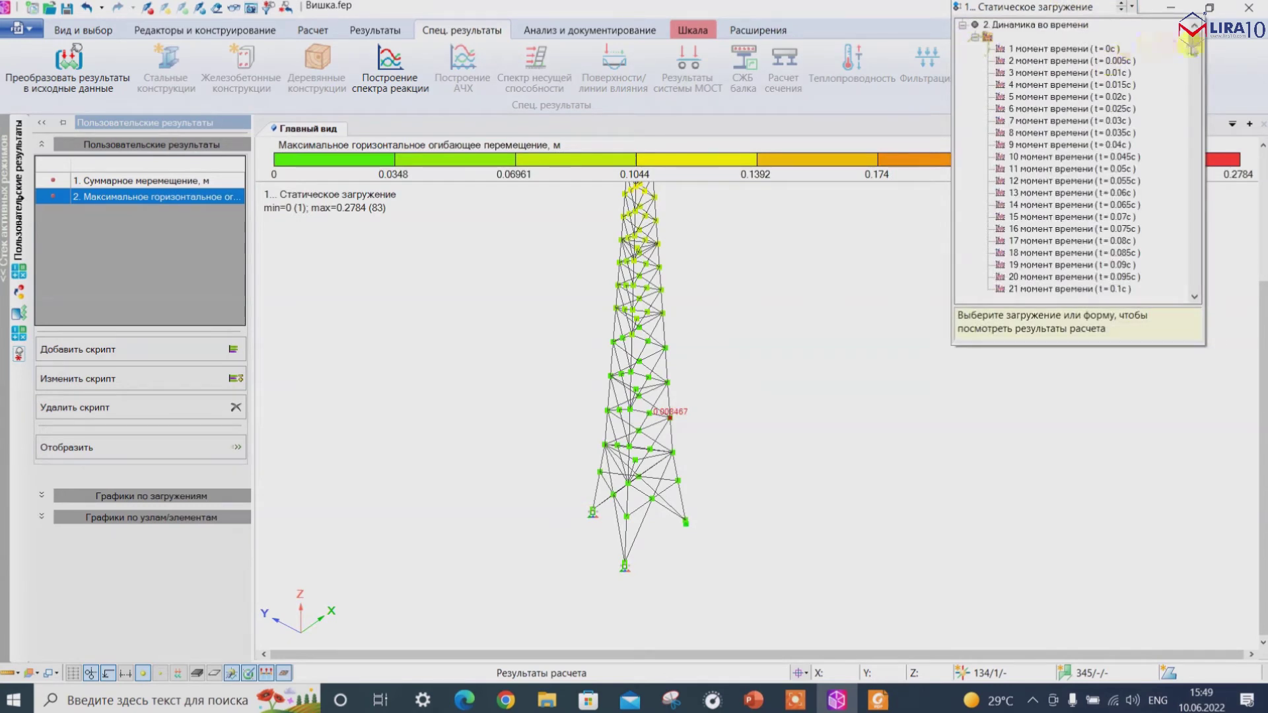
{"action": "left_click_drag", "start_coordinate": [1193, 47], "coordinate": [1194, 277]}
{"action": "left_click", "coordinate": [830, 249]}
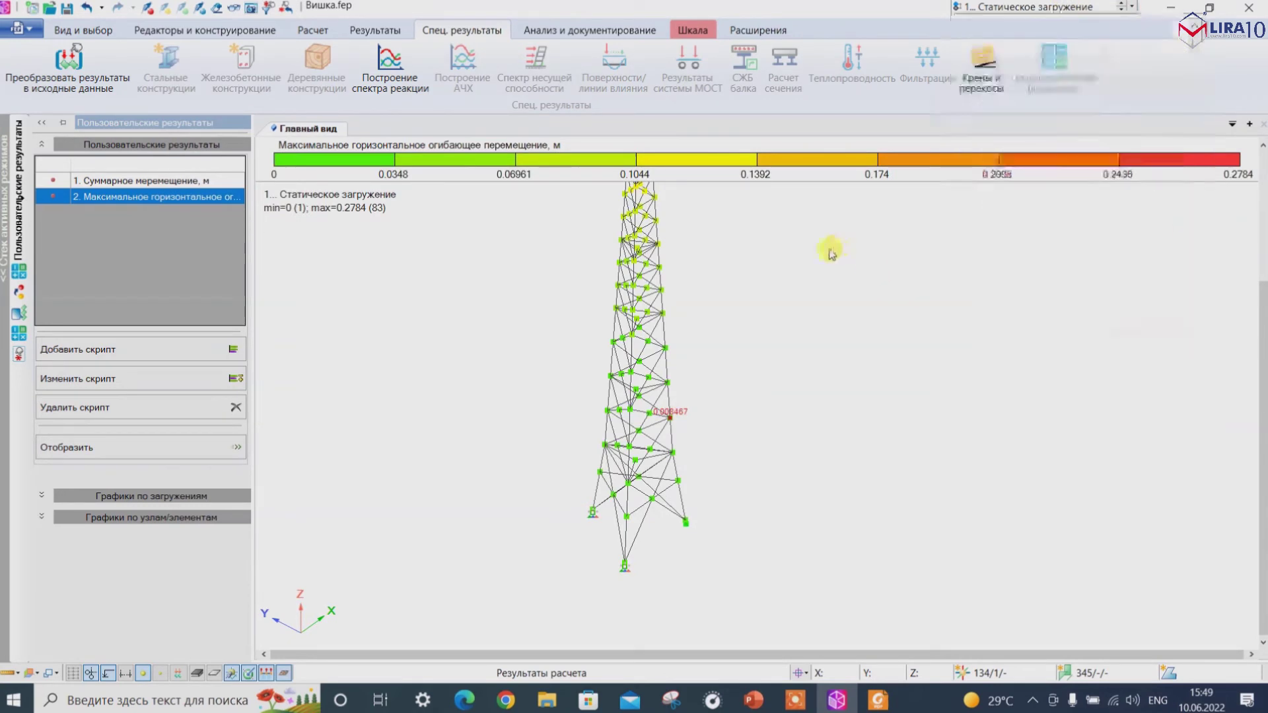
{"action": "scroll", "coordinate": [699, 499], "scroll_direction": "down", "scroll_amount": 2}
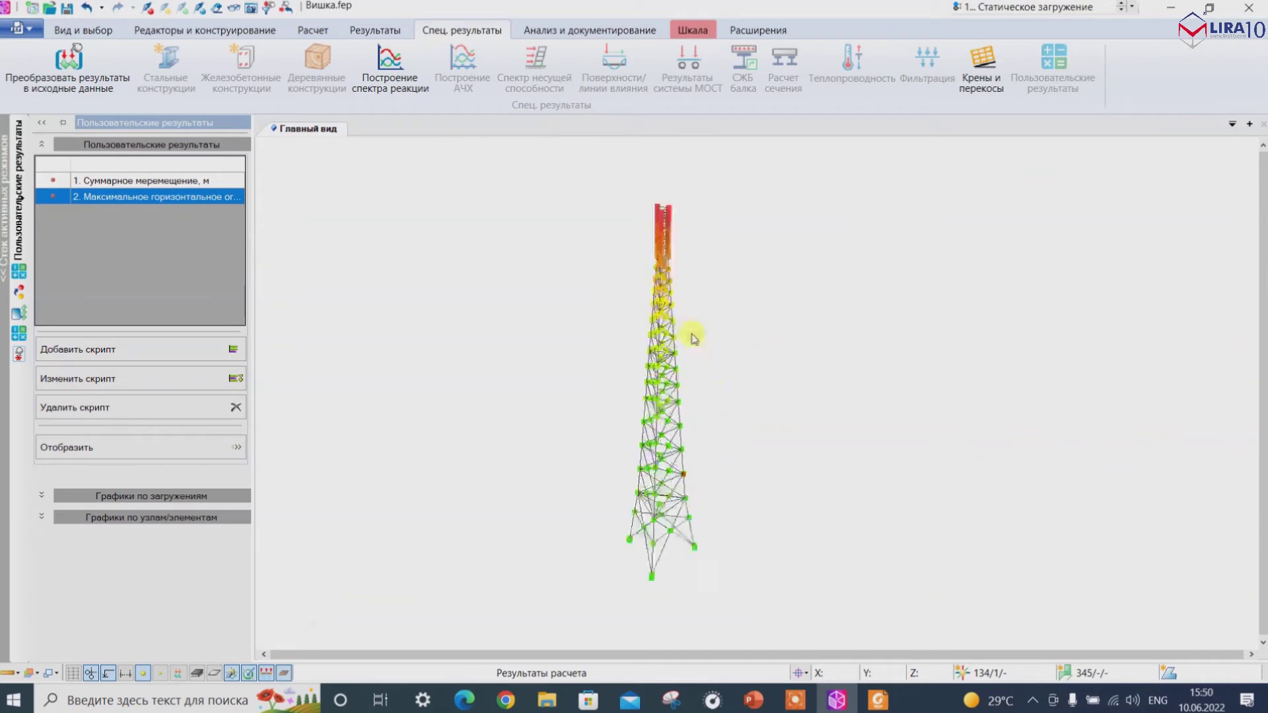
{"action": "scroll", "coordinate": [657, 207], "scroll_direction": "up", "scroll_amount": 3}
{"action": "mouse_move", "coordinate": [657, 206]}
{"action": "middle_mouse_down"}
{"action": "mouse_move", "coordinate": [643, 192]}
{"action": "mouse_move", "coordinate": [628, 275]}
{"action": "mouse_move", "coordinate": [640, 218]}
{"action": "middle_mouse_up"}
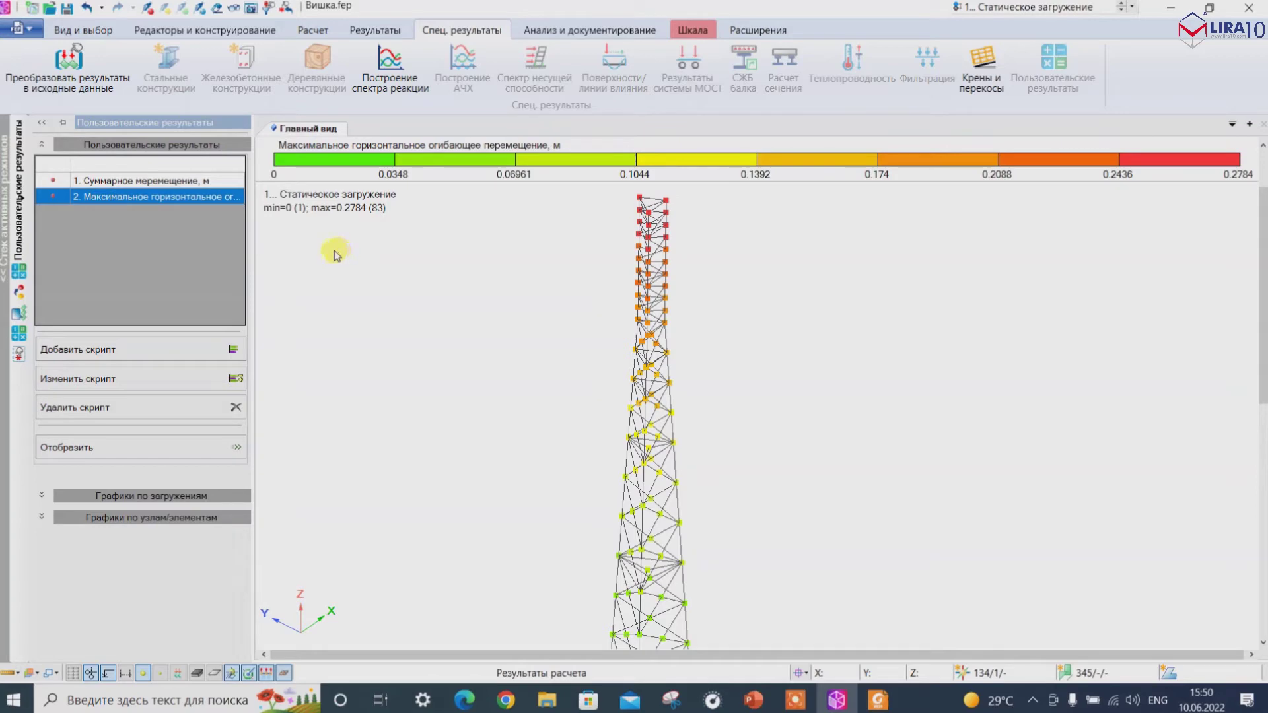
Add a new nodal user results script named "Критическое время, с" and apply it.
{"action": "left_click", "coordinate": [108, 352]}
{"action": "left_click", "coordinate": [553, 179]}
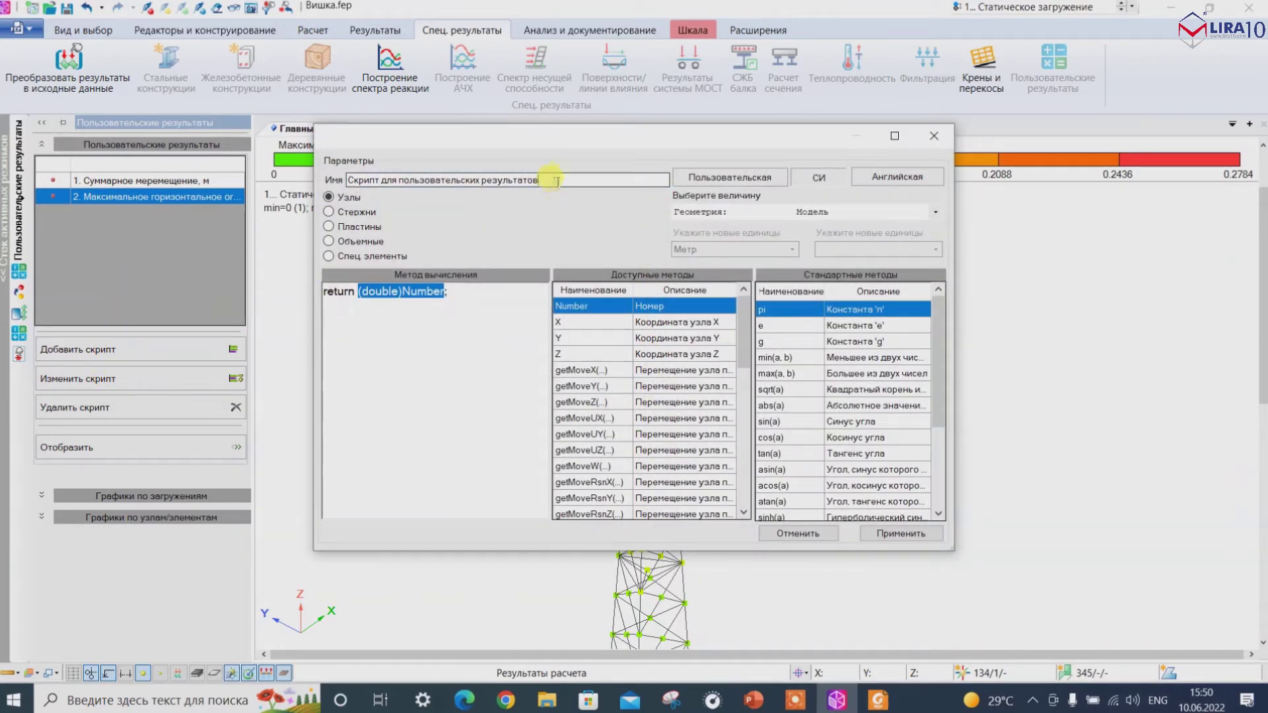
{"action": "double_click", "coordinate": [554, 180]}
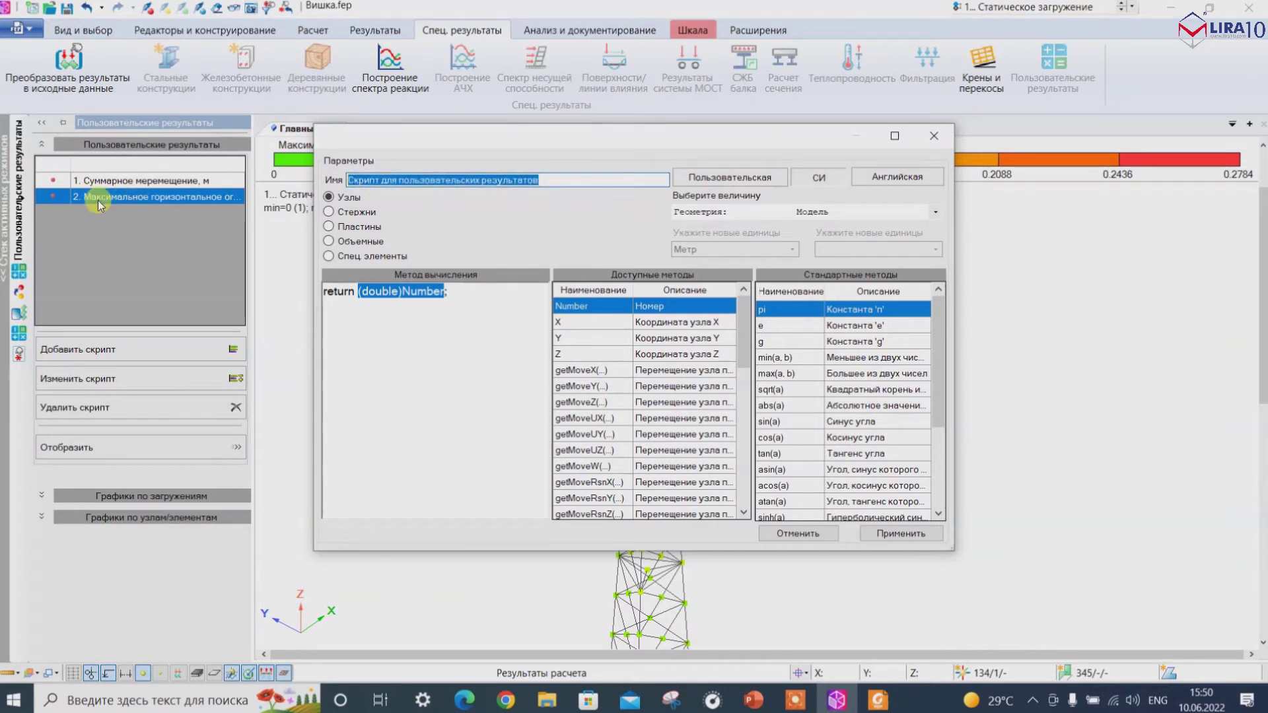
{"action": "type", "text": "Rhb"}
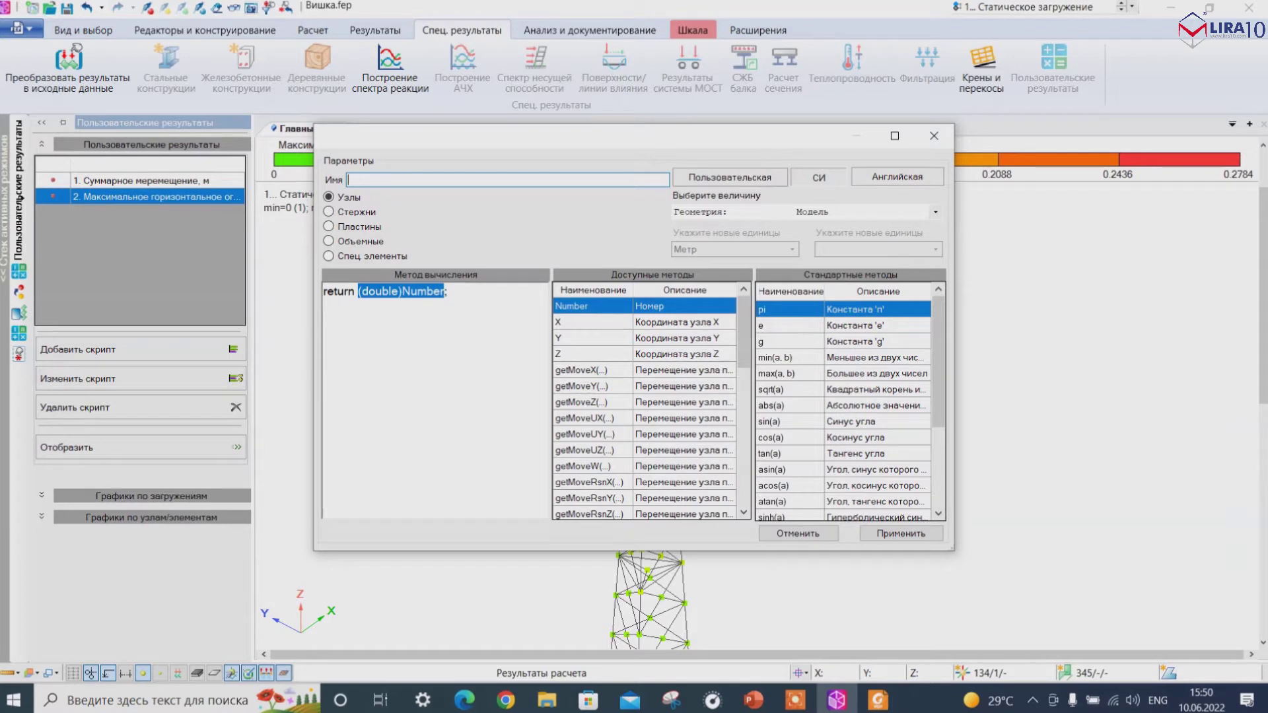
{"action": "key", "text": "alt+shift"}
{"action": "type", "text": "К"}
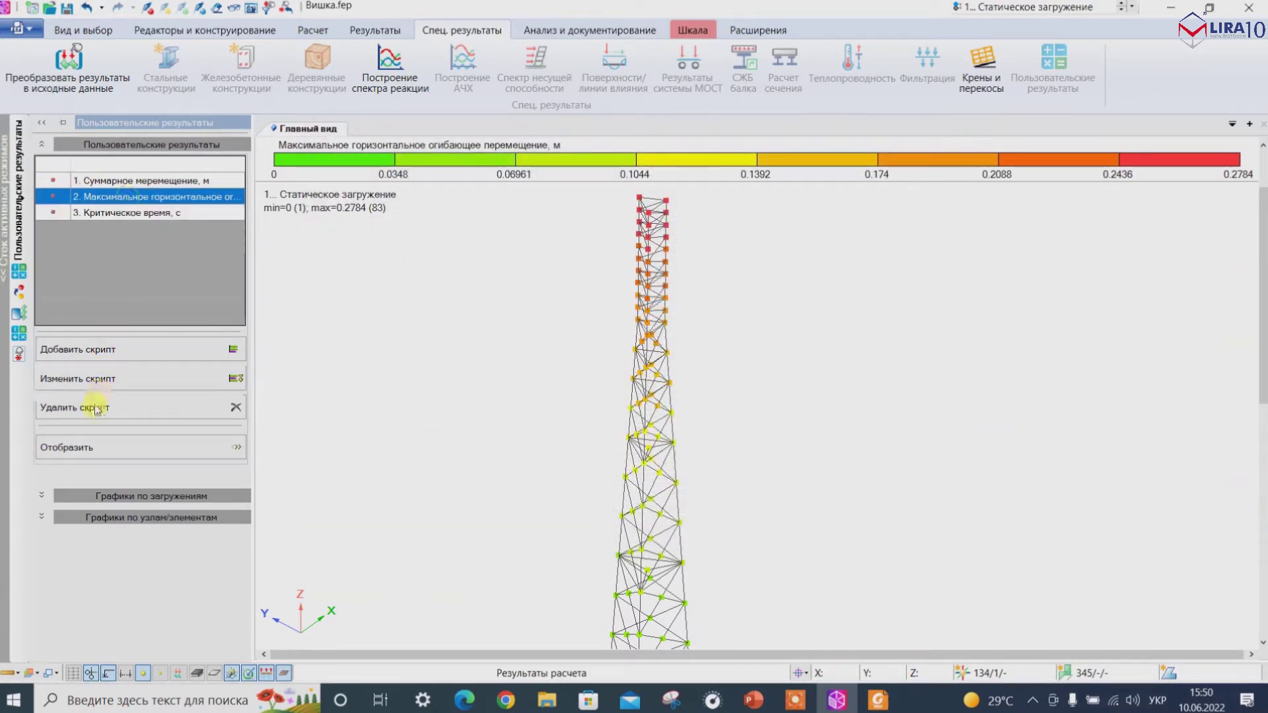
Open the maximum horizontal envelope displacement script, copy its entire calculation code and close the script window.
{"action": "left_click", "coordinate": [93, 379]}
{"action": "left_click", "coordinate": [426, 492]}
{"action": "key", "text": "ctrl+a"}
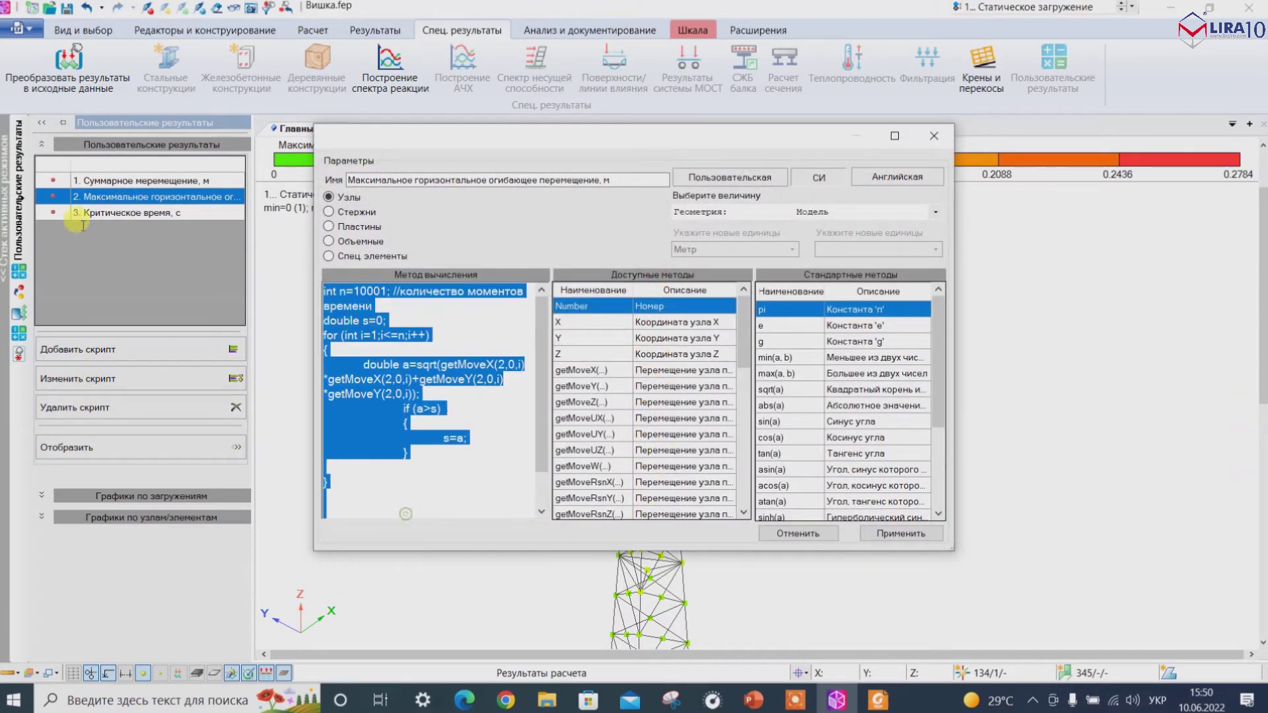
{"action": "key", "text": "ctrl+c"}
{"action": "left_click", "coordinate": [113, 251]}
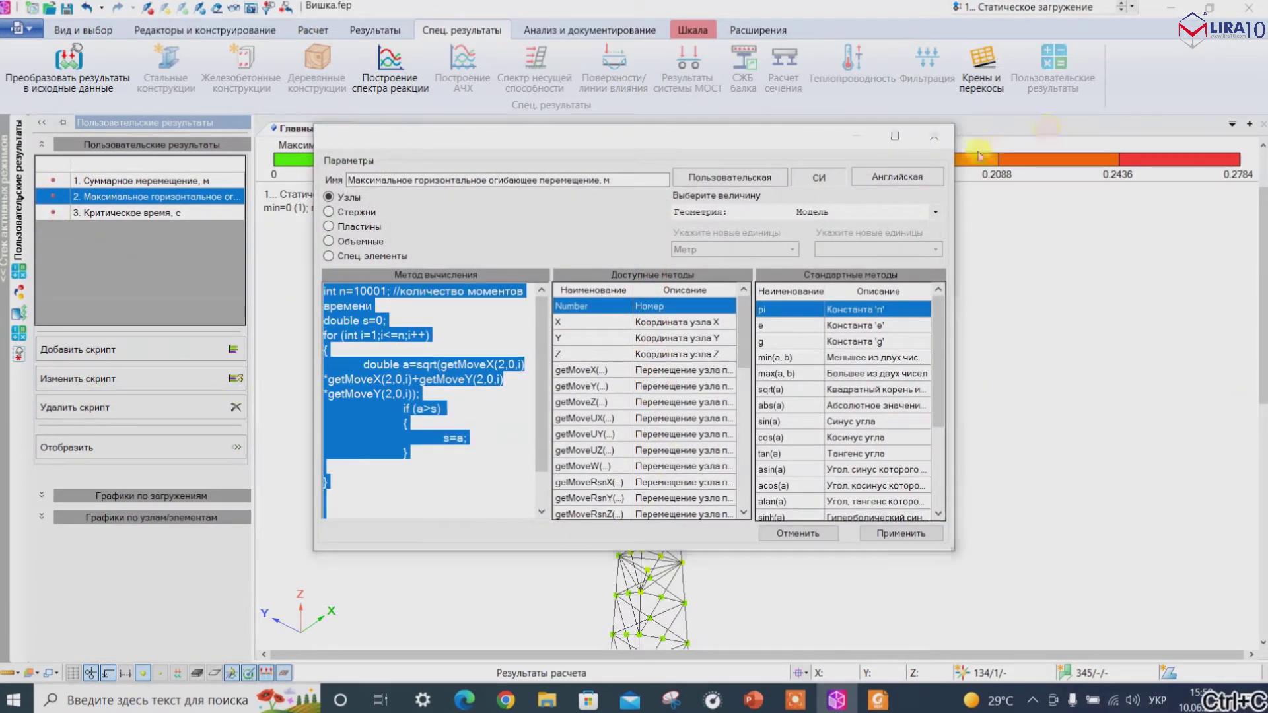
Open the "Критическое время, с" script for editing and replace its default code with the copied calculation code.
{"action": "left_click", "coordinate": [141, 213]}
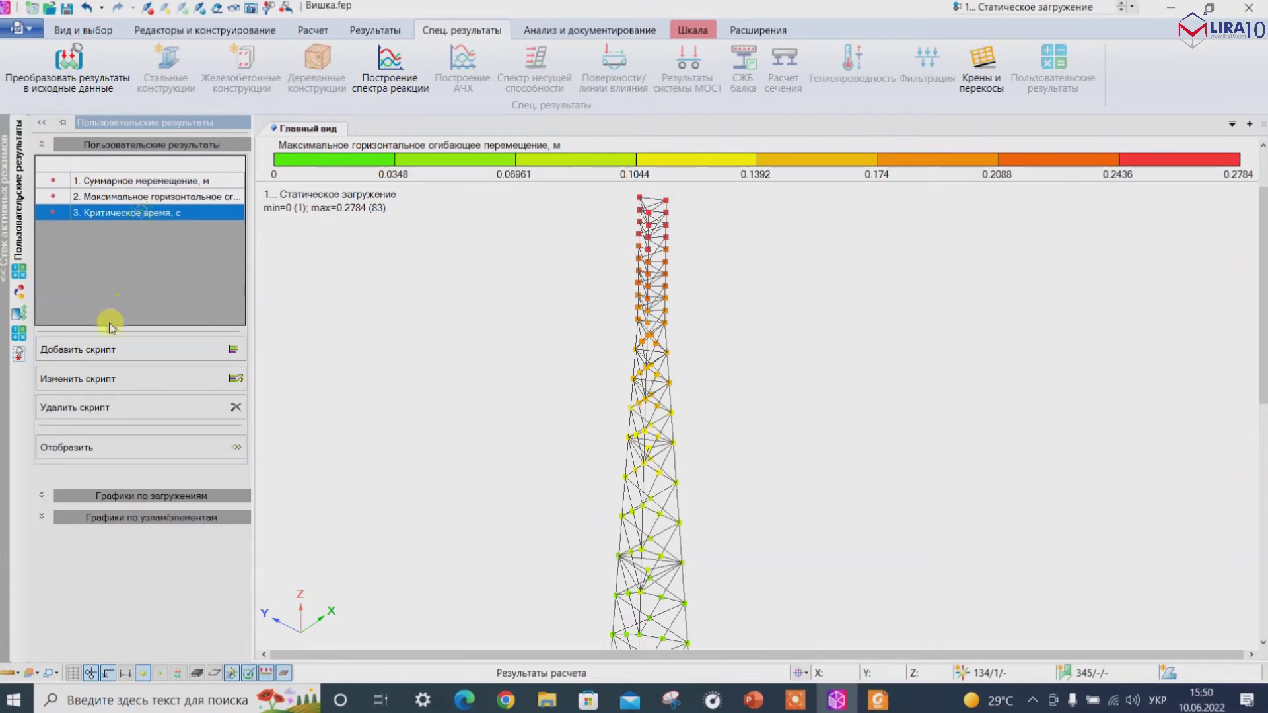
{"action": "left_click", "coordinate": [93, 380]}
{"action": "left_click", "coordinate": [457, 292]}
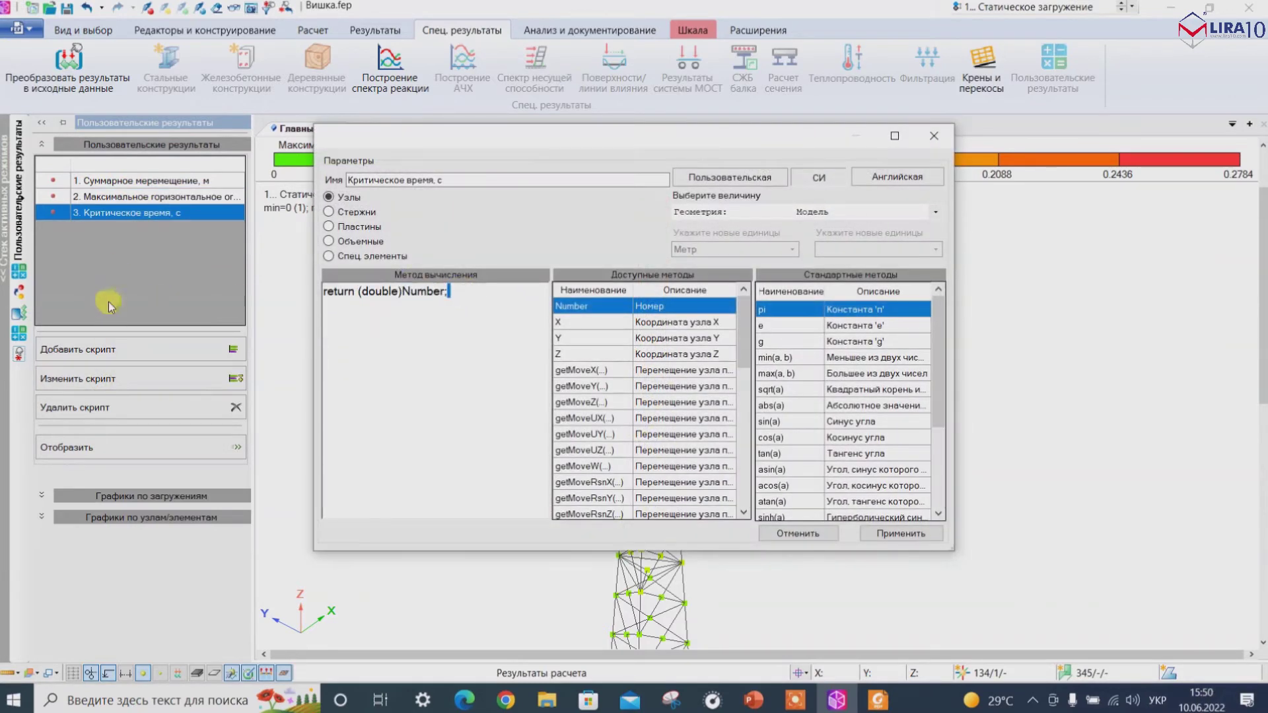
{"action": "triple_click", "coordinate": [469, 293]}
{"action": "key", "text": "ctrl+v"}
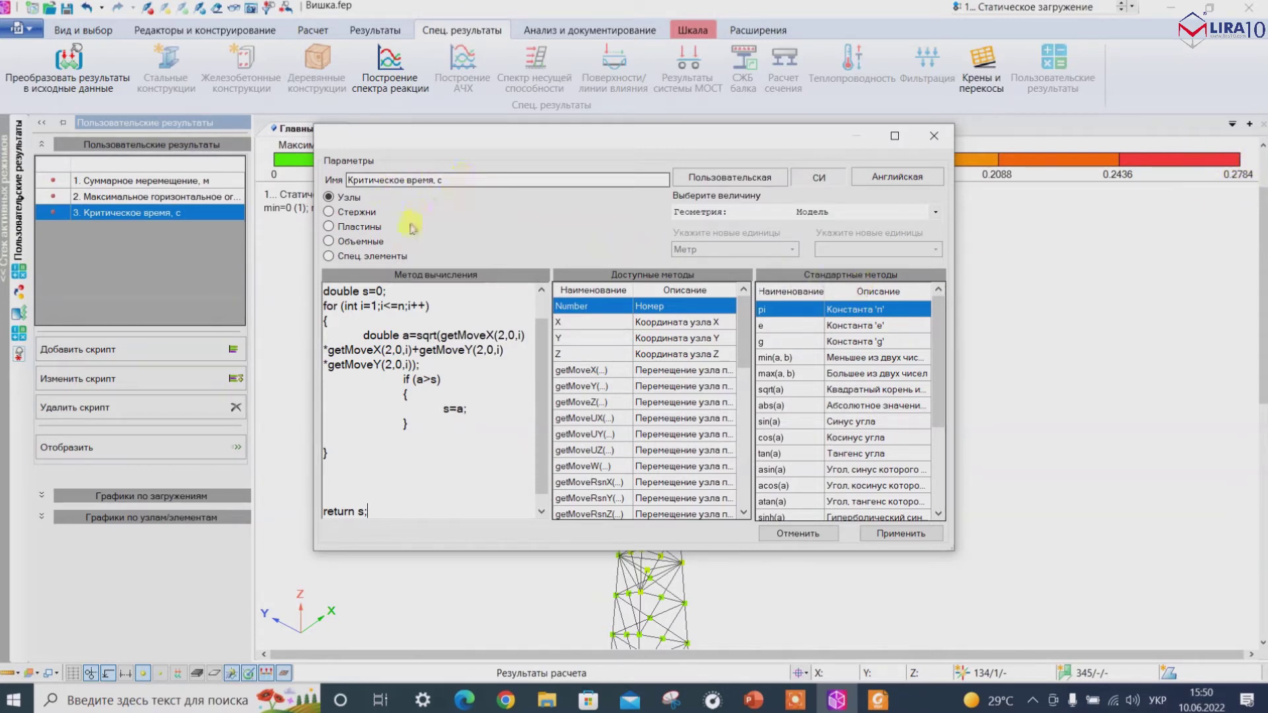
{"action": "key", "text": "ctrl+Home"}
{"action": "key", "text": "ctrl+v"}
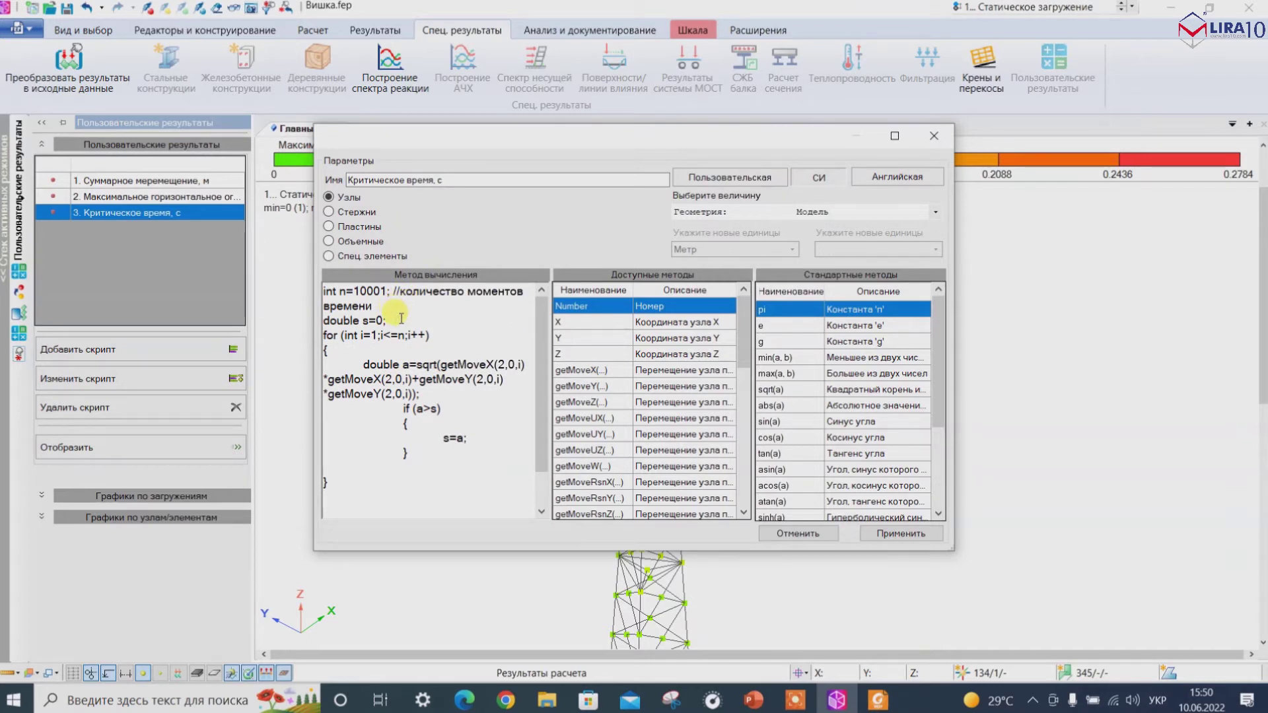
Below the double s=0; line, declare the variable double t=0;.
{"action": "left_click", "coordinate": [401, 319]}
{"action": "key", "text": "Return"}
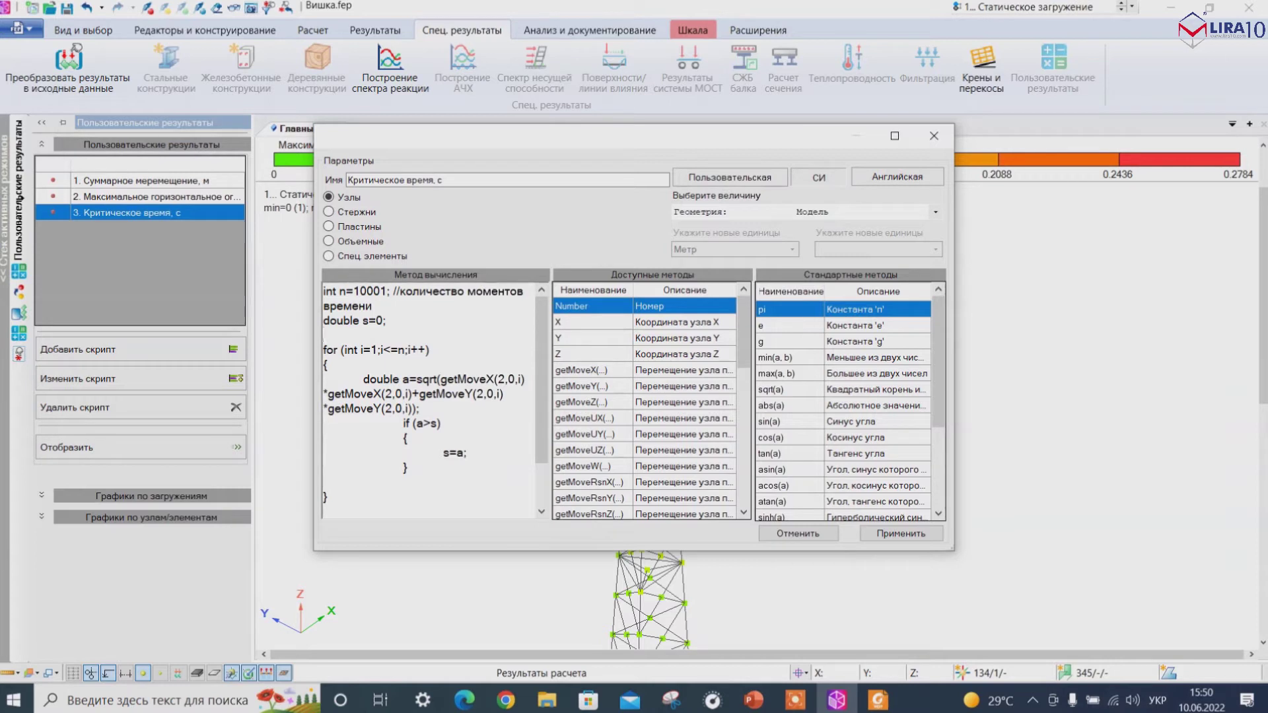
{"action": "type", "text": "e"}
{"action": "type", "text": "вщ"}
{"action": "key", "text": "BackSpace"}
{"action": "key", "text": "BackSpace"}
{"action": "key", "text": "BackSpace"}
{"action": "key", "text": "alt+shift"}
{"action": "type", "text": "в"}
{"action": "key", "text": "BackSpace"}
{"action": "key", "text": "alt+shift"}
{"action": "type", "text": "doub"}
{"action": "key", "text": "Return"}
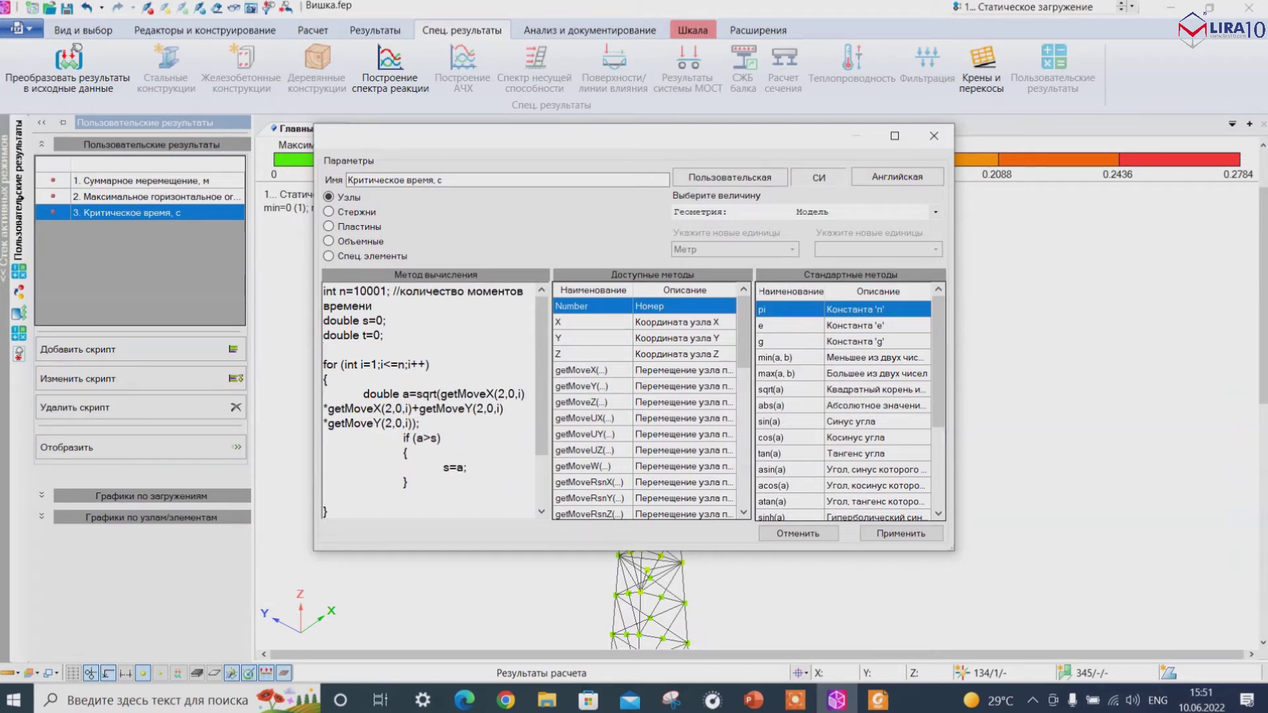
Declare the variable double tmax=50; just before the for loop.
{"action": "type", "text": "double"}
{"action": "key", "text": "BackSpace"}
{"action": "key", "text": "BackSpace"}
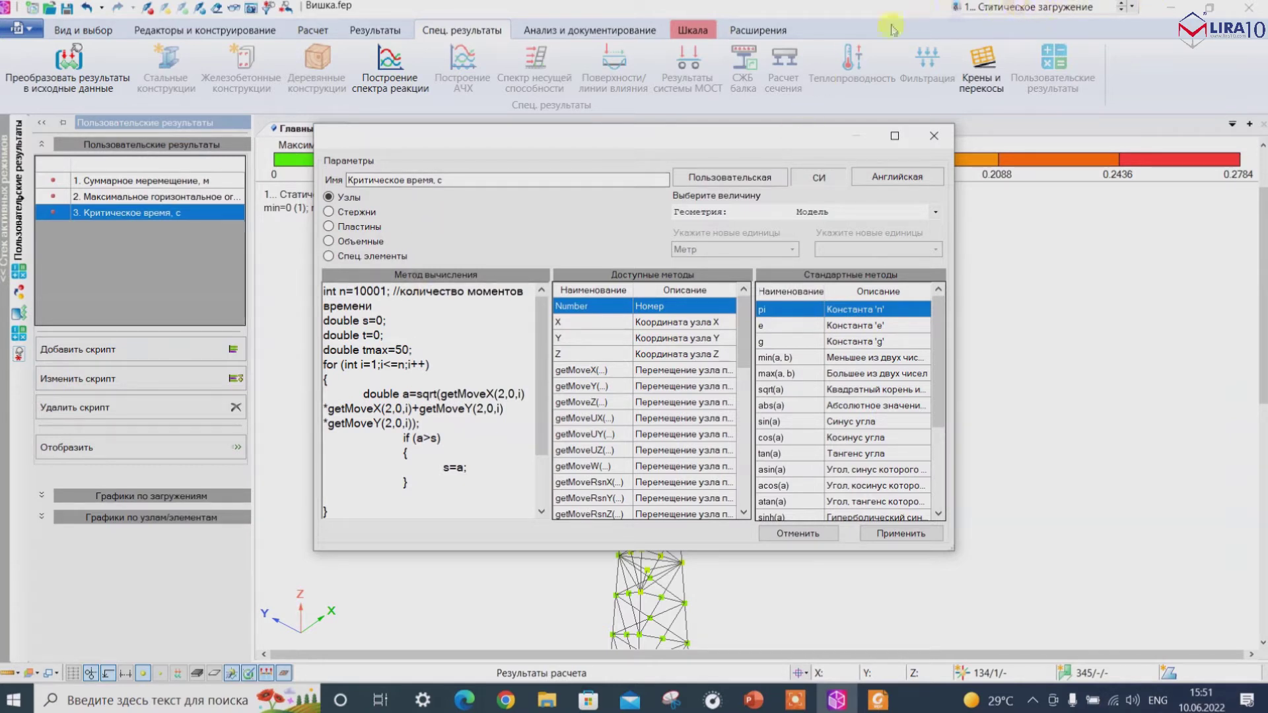
Add the comment "//время интегрирования" after the tmax declaration.
{"action": "key", "text": "super+space"}
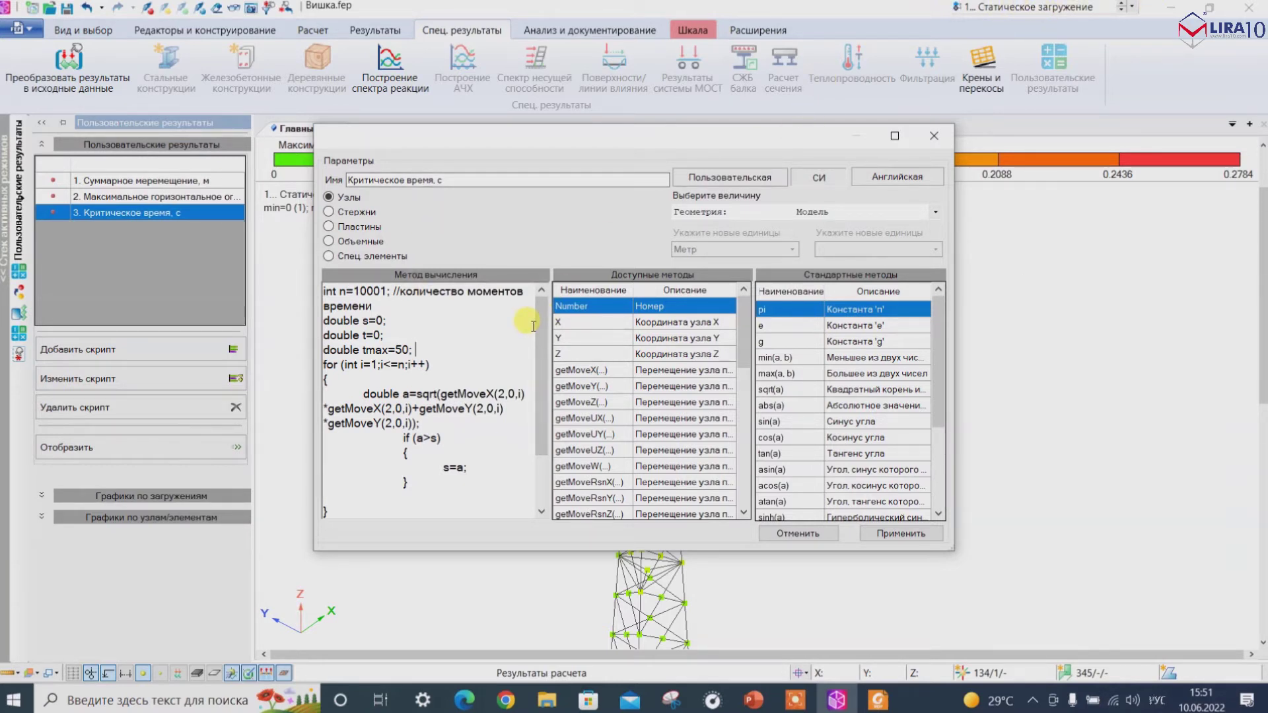
{"action": "type", "text": ".."}
{"action": "key", "text": "BackSpace"}
{"action": "key", "text": "BackSpace"}
{"action": "key", "text": "super+space"}
{"action": "type", "text": "\\\\"}
{"action": "type", "text": "//"}
{"action": "key", "text": "super+space"}
{"action": "type", "text": "с"}
{"action": "type", "text": "ремя интегрирования"}
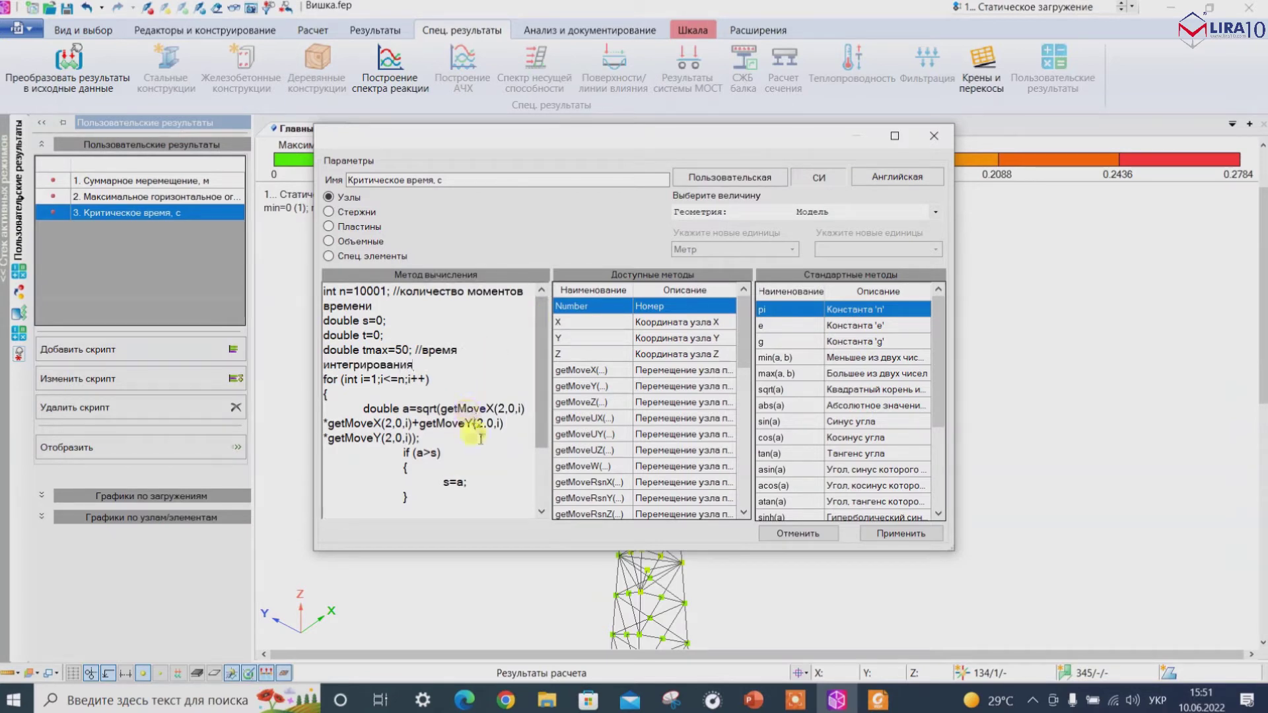
Below s=a; in the condition body, add the assignment t=i*t/n; and make the script return t instead of s.
{"action": "scroll", "coordinate": [476, 433], "scroll_direction": "down", "scroll_amount": 1}
{"action": "left_click", "coordinate": [477, 436]}
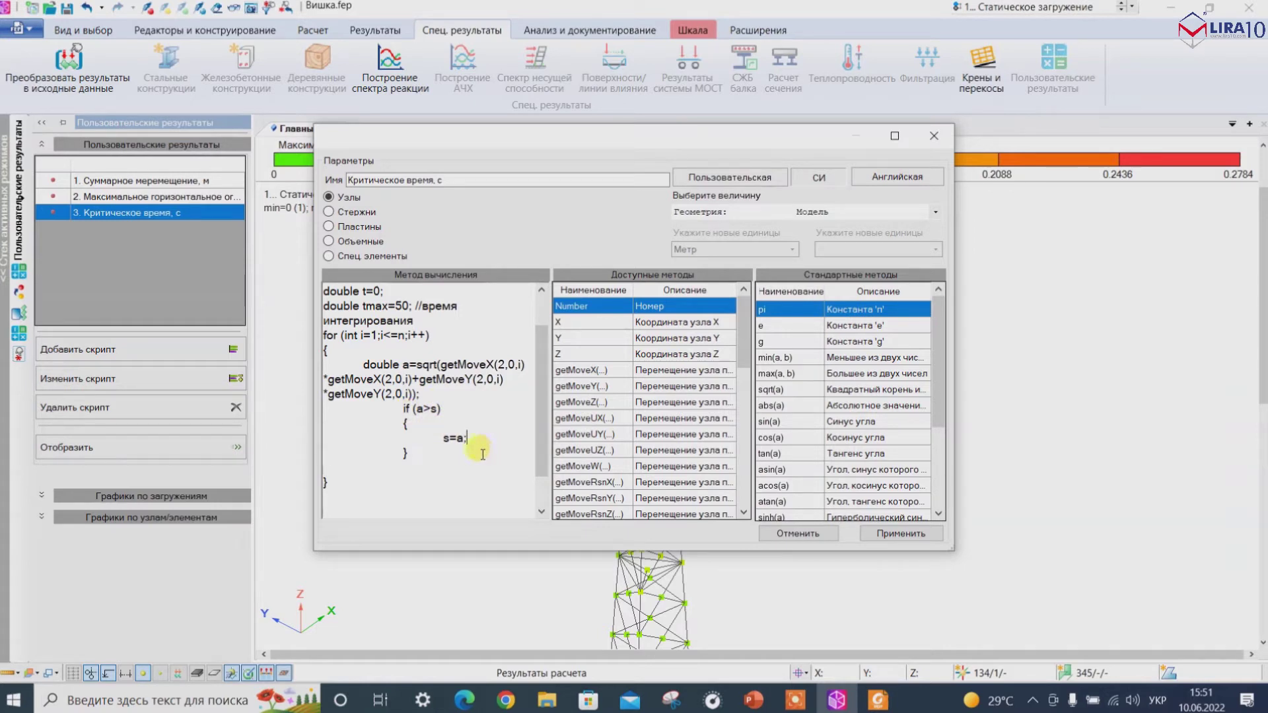
{"action": "key", "text": "Return"}
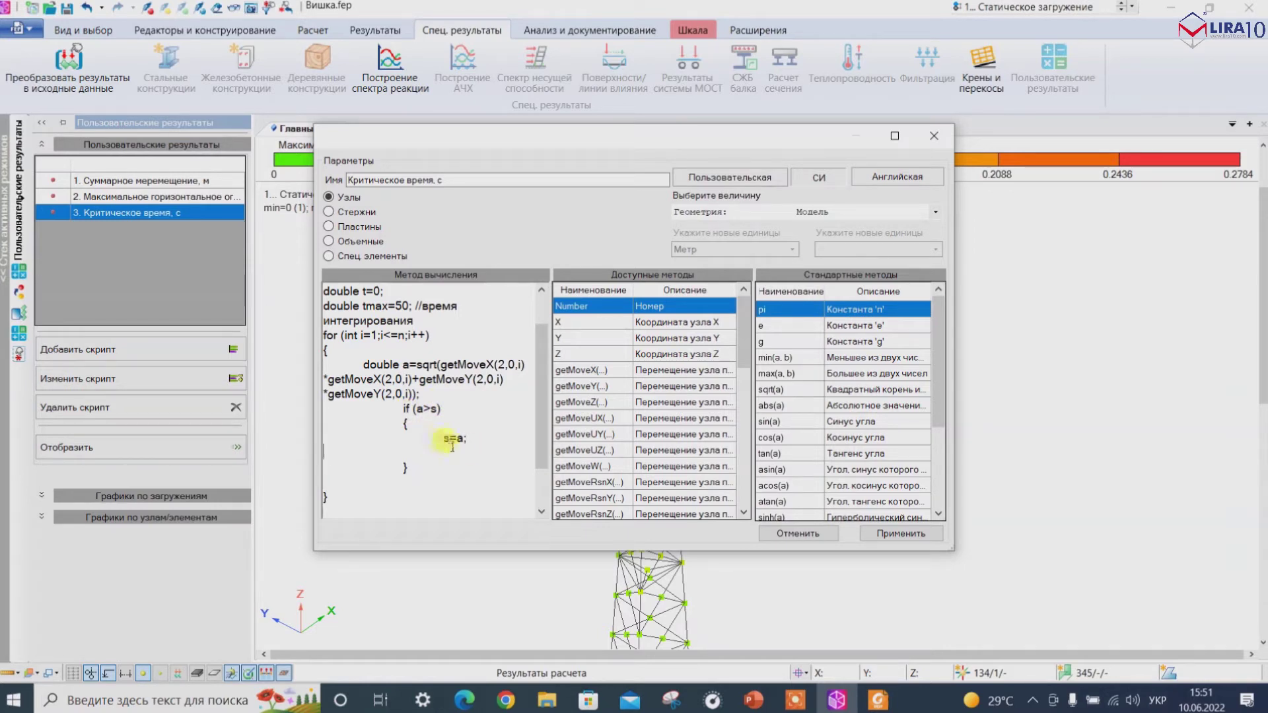
{"action": "left_click", "coordinate": [487, 438]}
{"action": "key", "text": "Return"}
{"action": "key", "text": "alt+shift"}
{"action": "type", "text": "t=i*t/n;"}
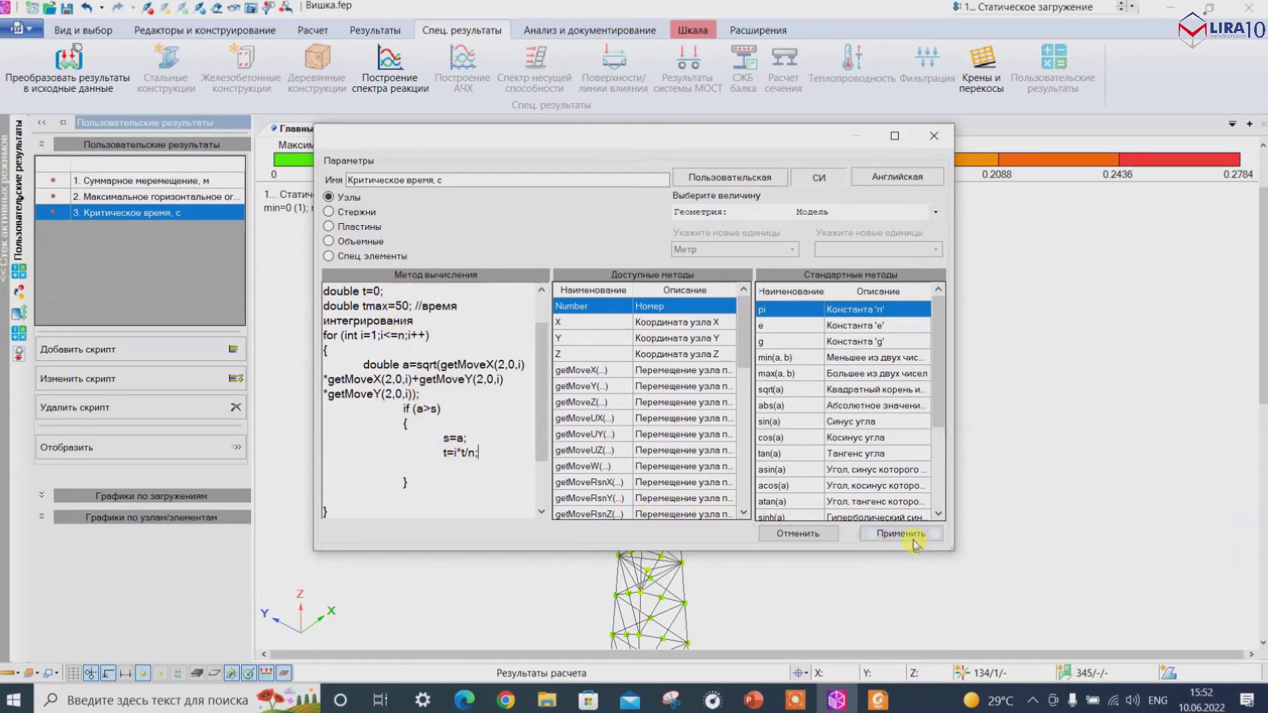
{"action": "scroll", "coordinate": [391, 432], "scroll_direction": "down", "scroll_amount": 2}
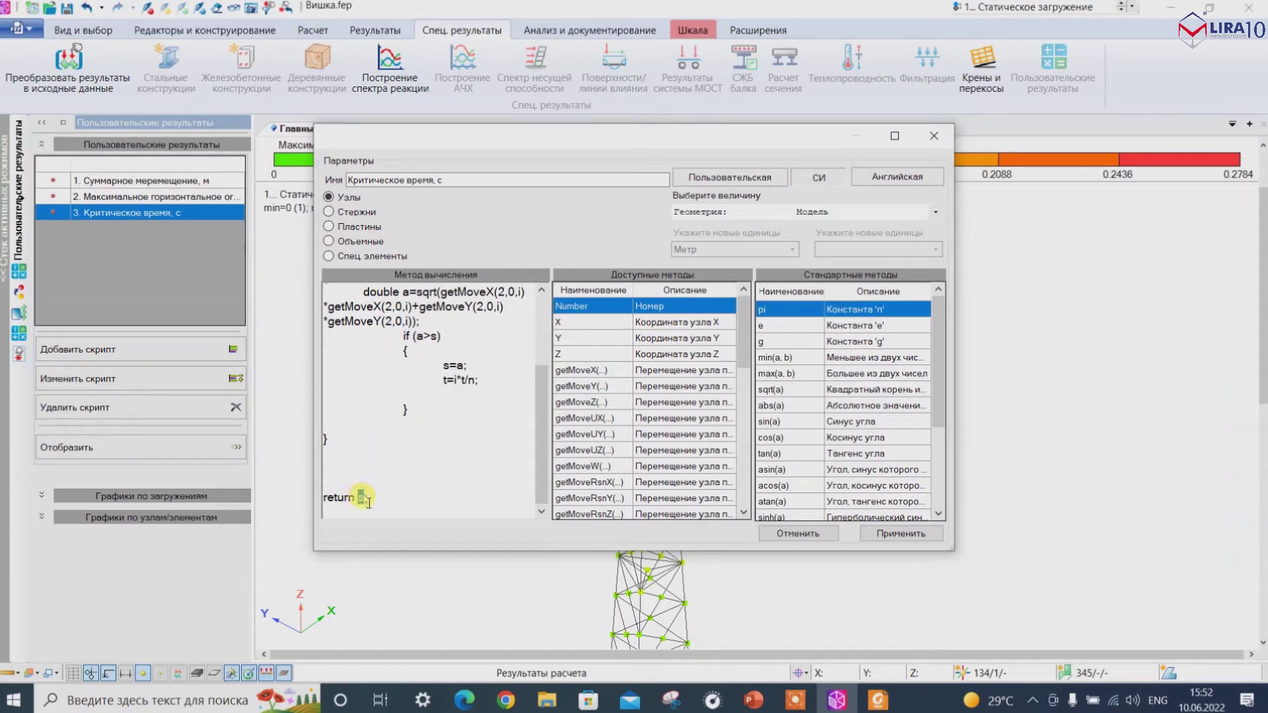
{"action": "type", "text": "t"}
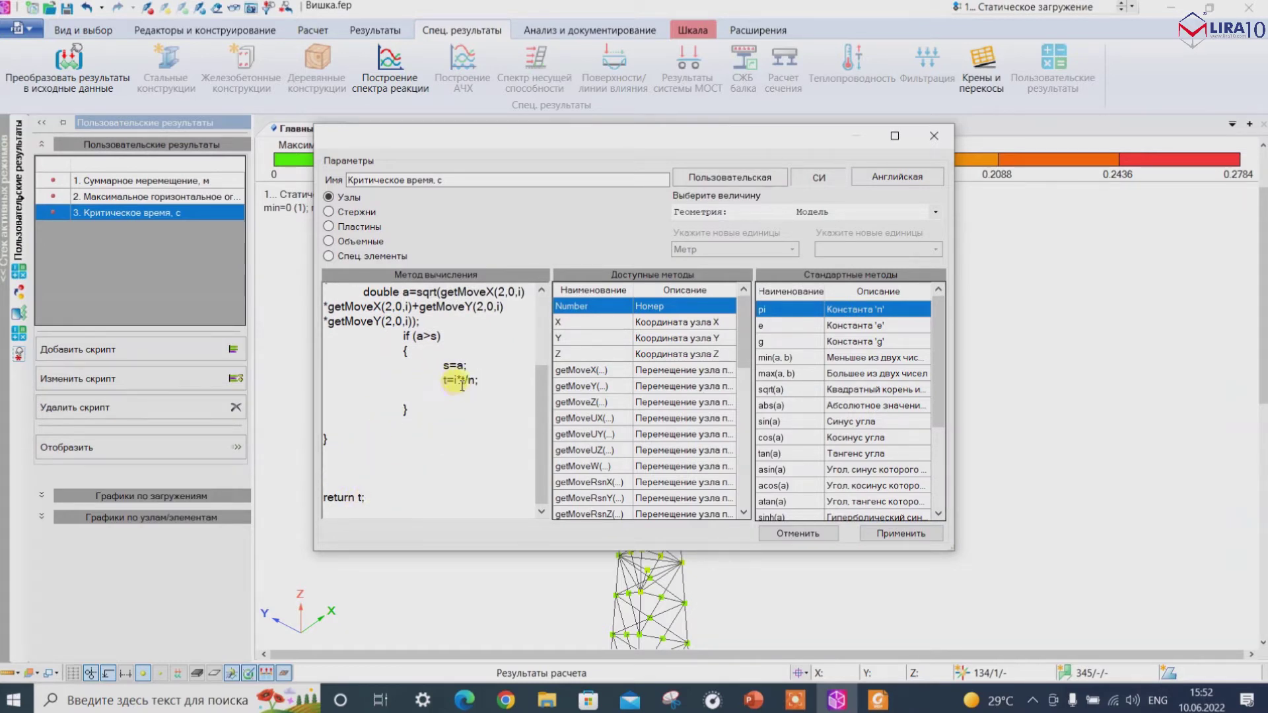
Apply the changes to the "Критическое время, с" script and try to display its result on the model.
{"action": "left_click", "coordinate": [900, 534]}
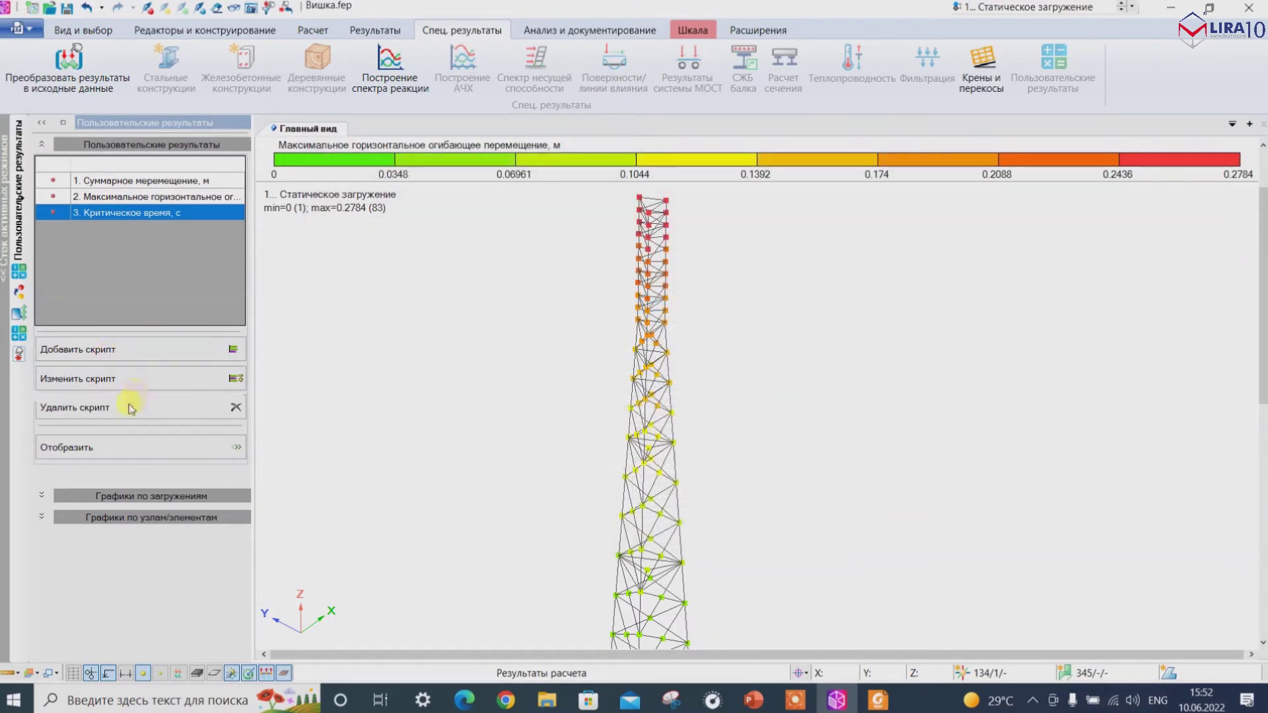
{"action": "left_click", "coordinate": [109, 447]}
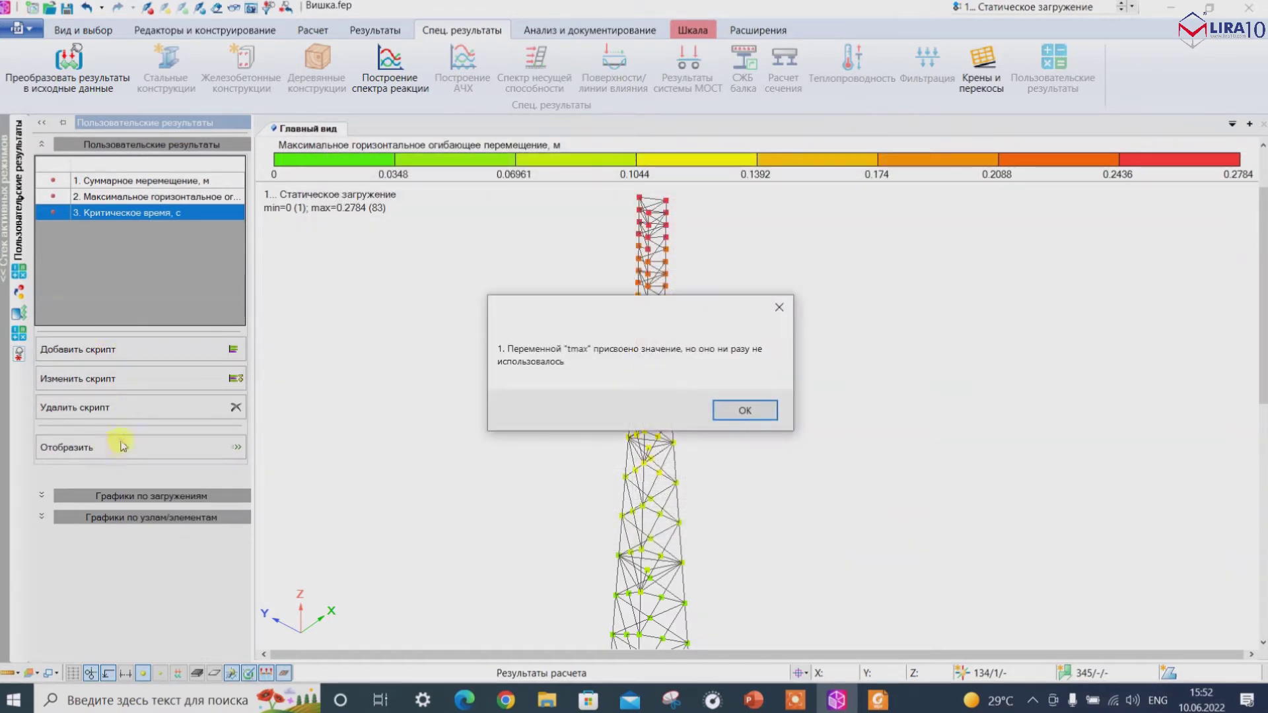
{"action": "left_click", "coordinate": [745, 411]}
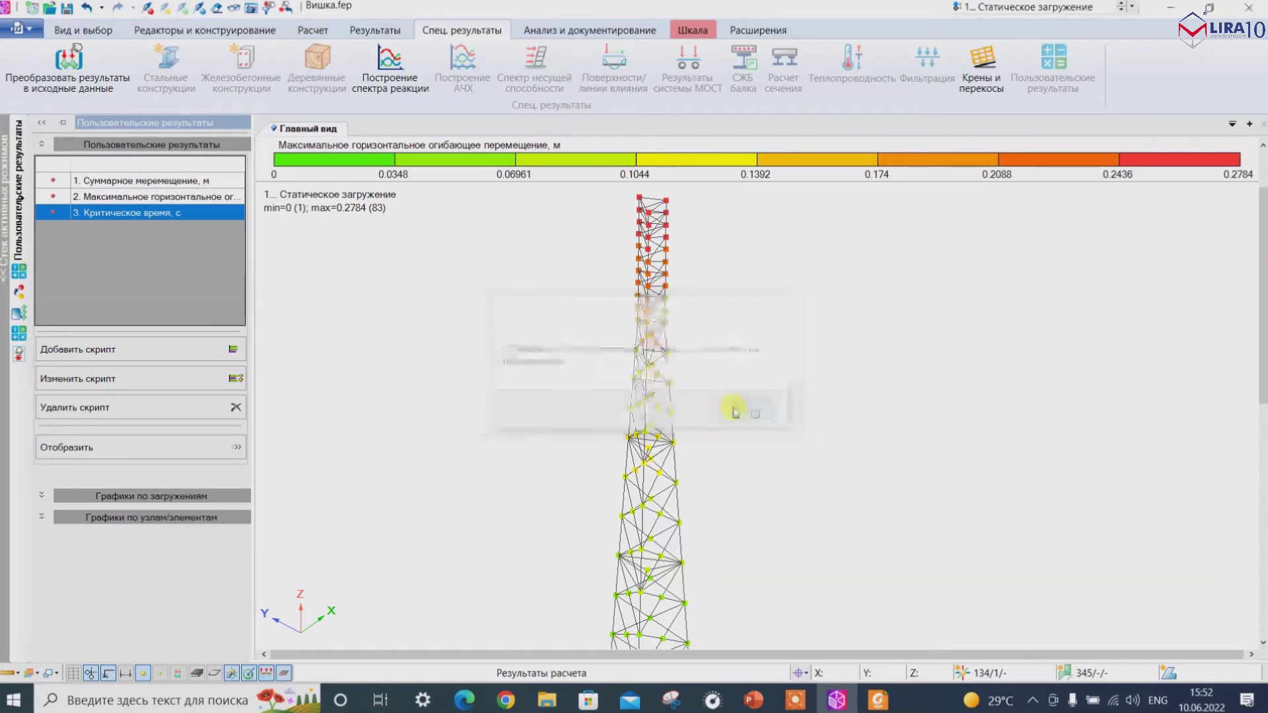
Edit the "Критическое время, с" script so the assignment inside the condition reads t=i*tmax/n; and apply the change.
{"action": "left_click", "coordinate": [121, 381]}
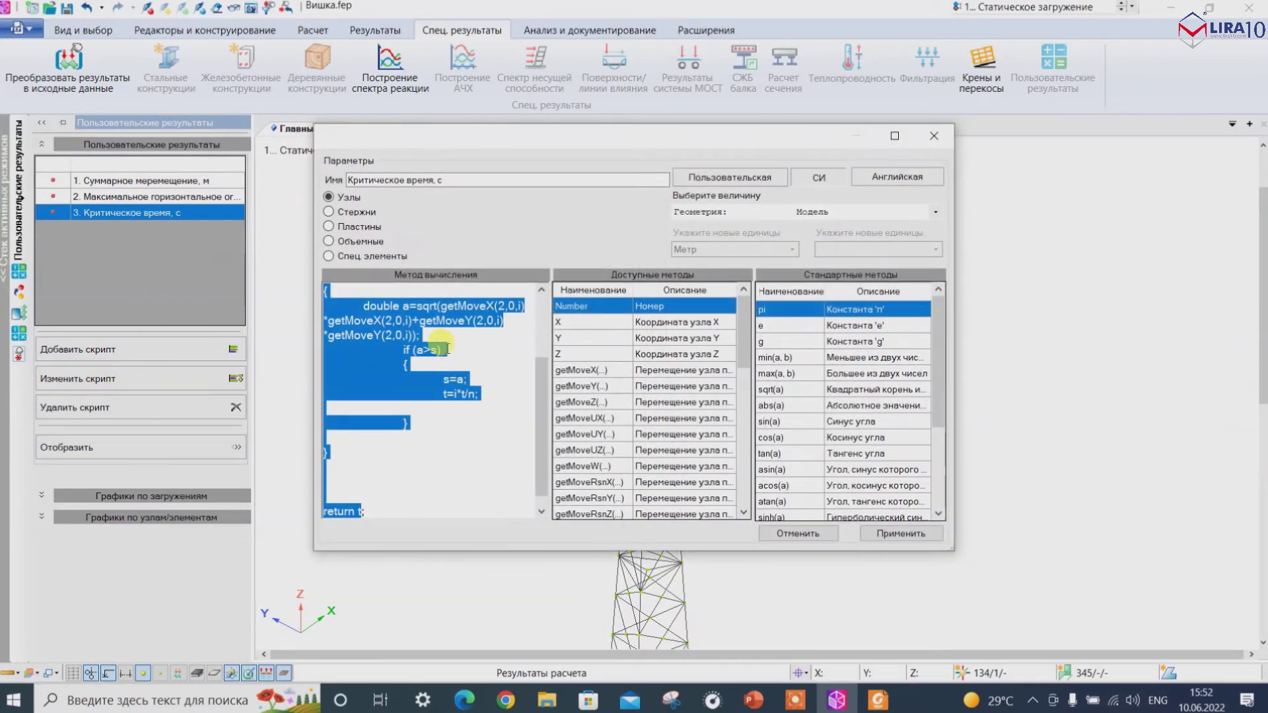
{"action": "left_click", "coordinate": [441, 345]}
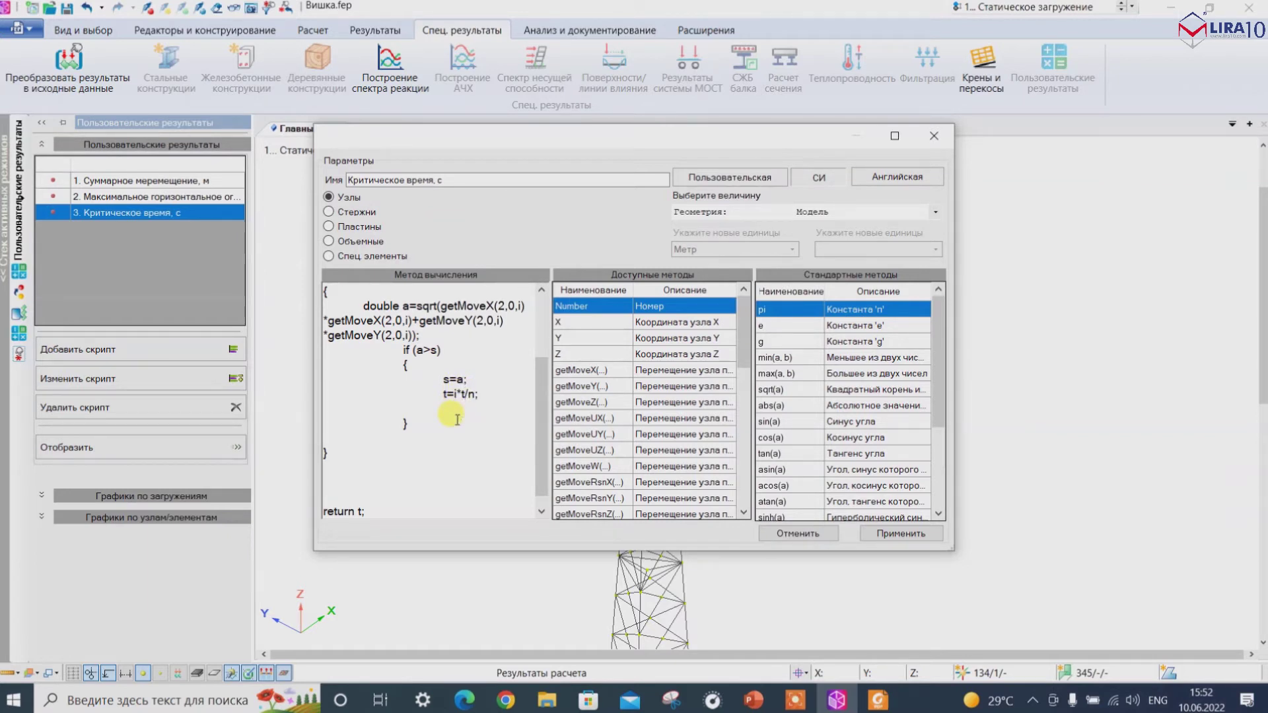
{"action": "left_click", "coordinate": [470, 394]}
{"action": "type", "text": "max"}
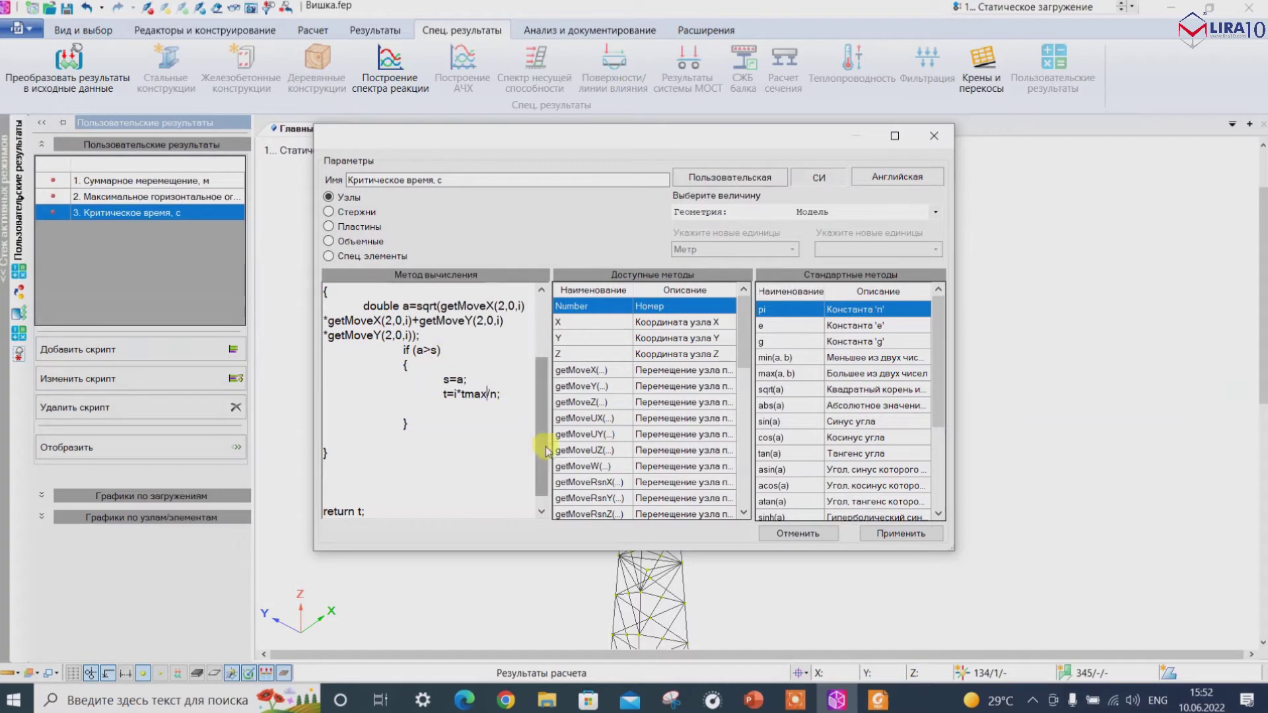
{"action": "left_click_drag", "start_coordinate": [546, 452], "coordinate": [541, 502]}
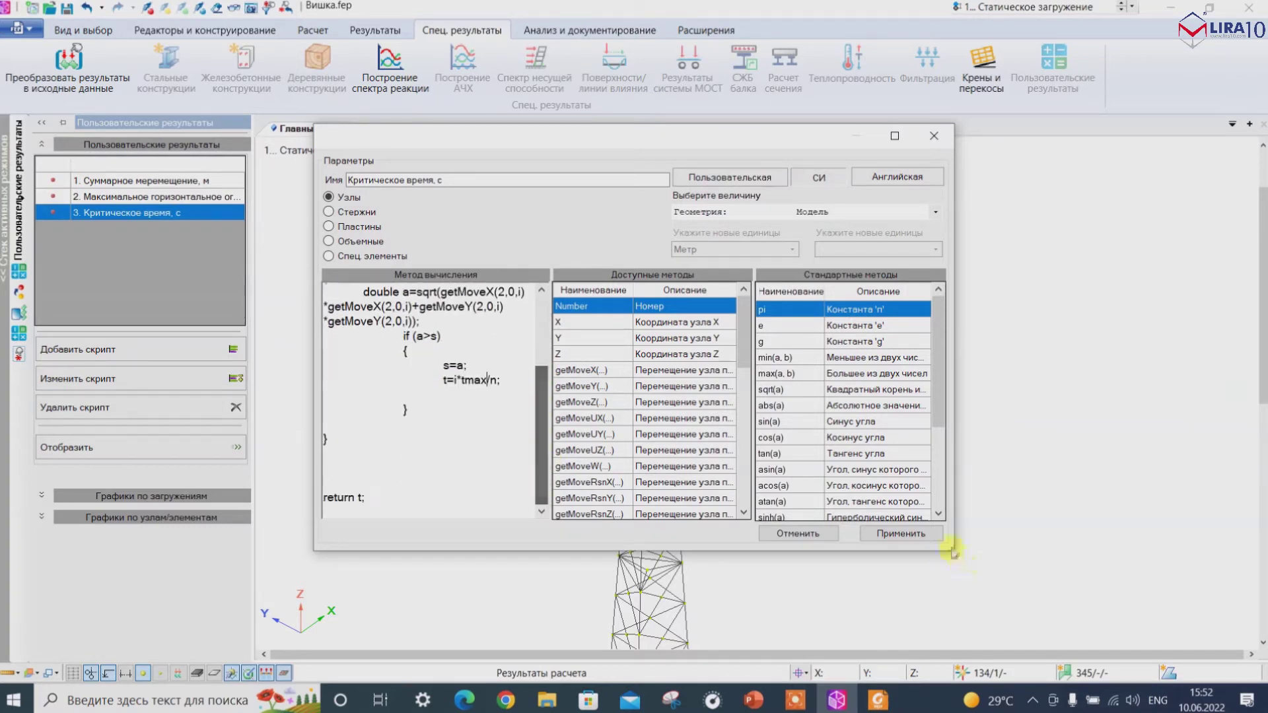
{"action": "left_click", "coordinate": [918, 532]}
Display the "Критическое время, с" mosaic on the tower and examine the values from its top down to the supports.
{"action": "left_click", "coordinate": [92, 445]}
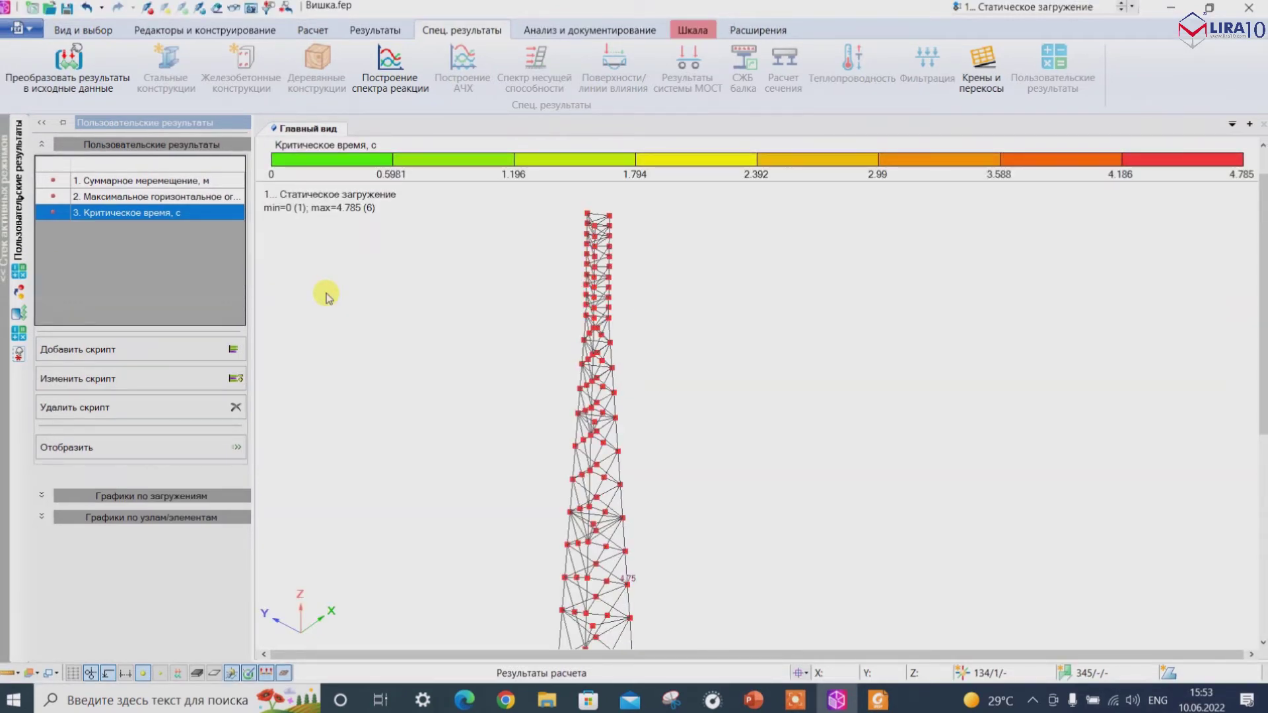
{"action": "middle_click_drag", "start_coordinate": [663, 258], "coordinate": [585, 509]}
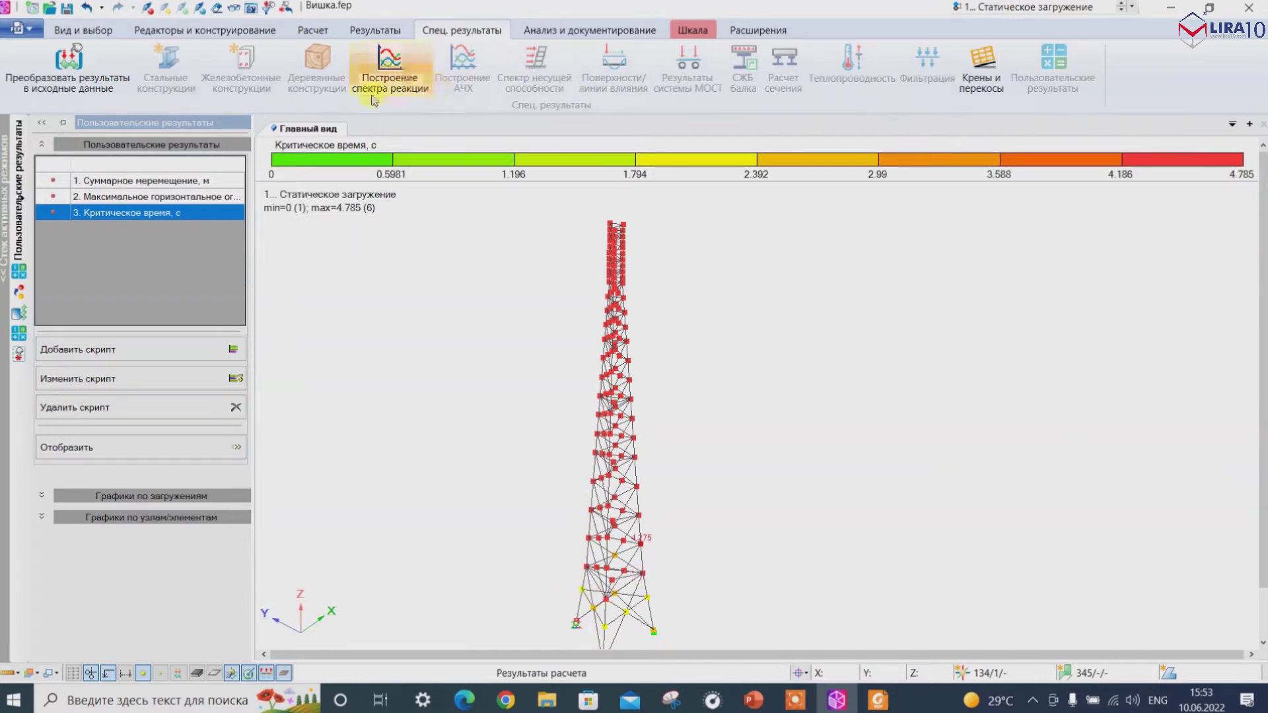
{"action": "middle_click_drag", "start_coordinate": [385, 173], "coordinate": [563, 328]}
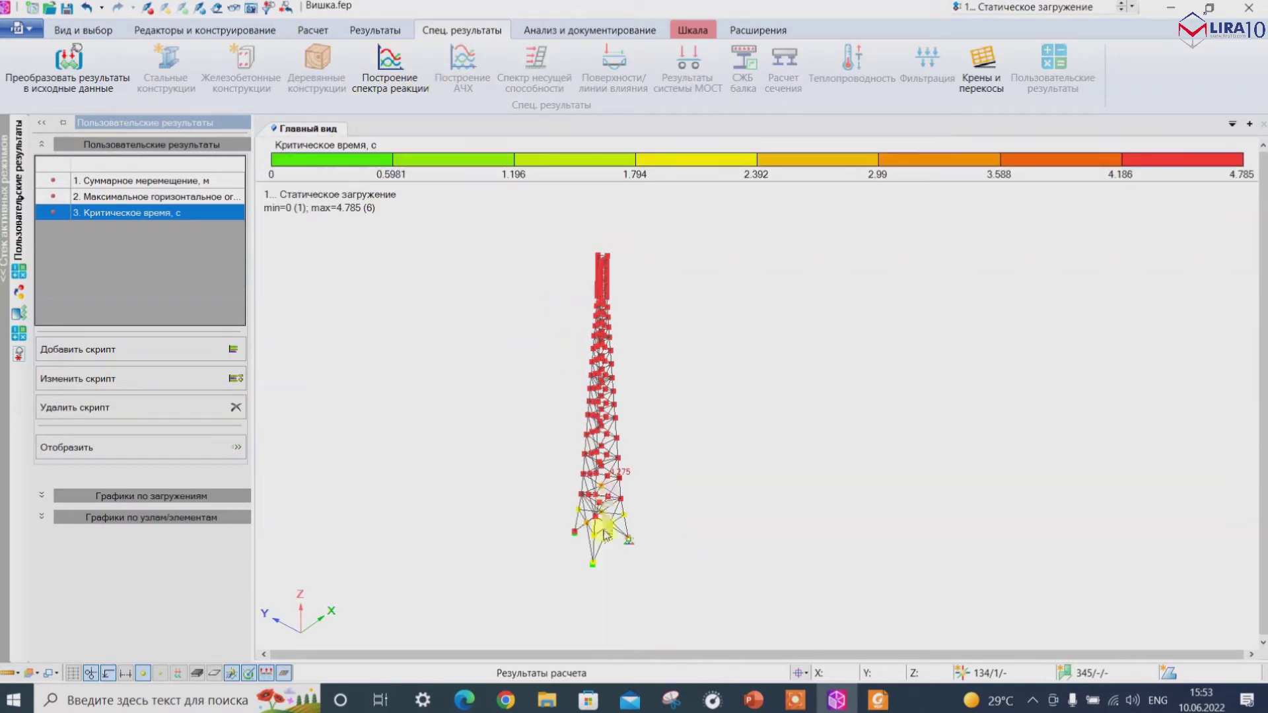
{"action": "scroll", "coordinate": [577, 533], "scroll_direction": "up", "scroll_amount": 3}
{"action": "scroll", "coordinate": [591, 535], "scroll_direction": "down", "scroll_amount": 2}
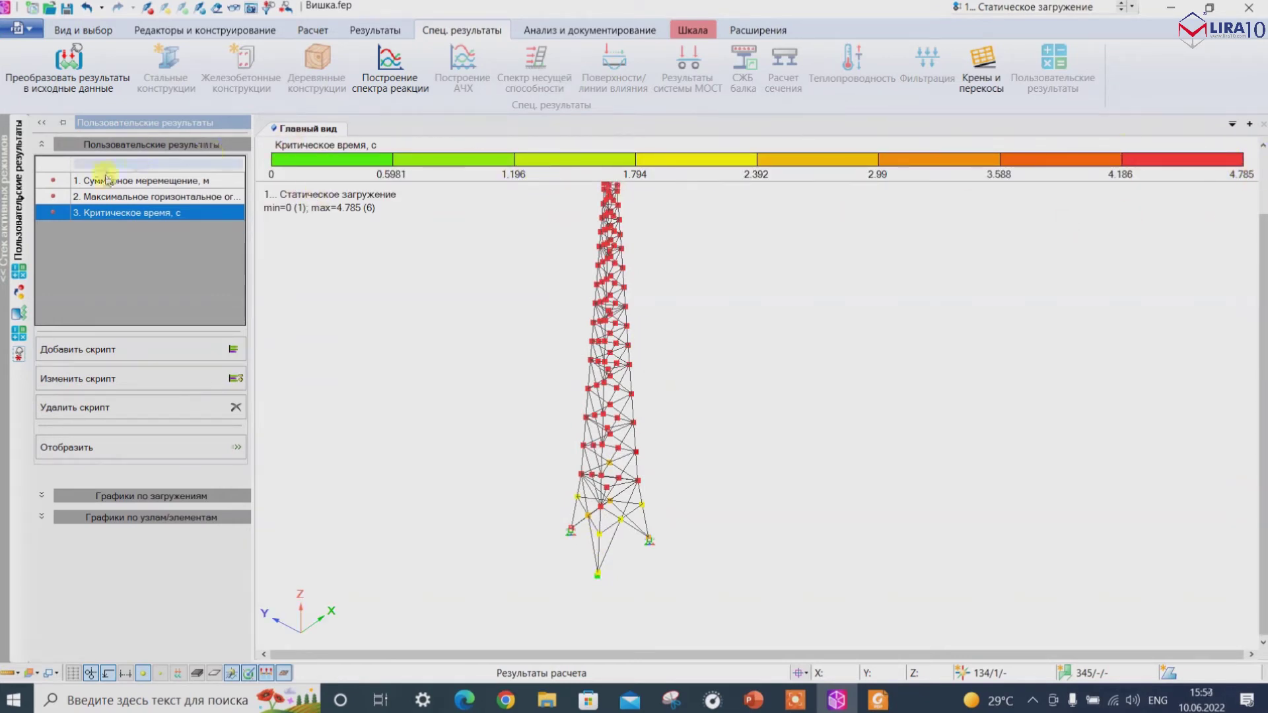
Look through the time moments of load case "2. Динамика во времени" down to the last one, keeping the static load case active.
{"action": "left_click", "coordinate": [1030, 6]}
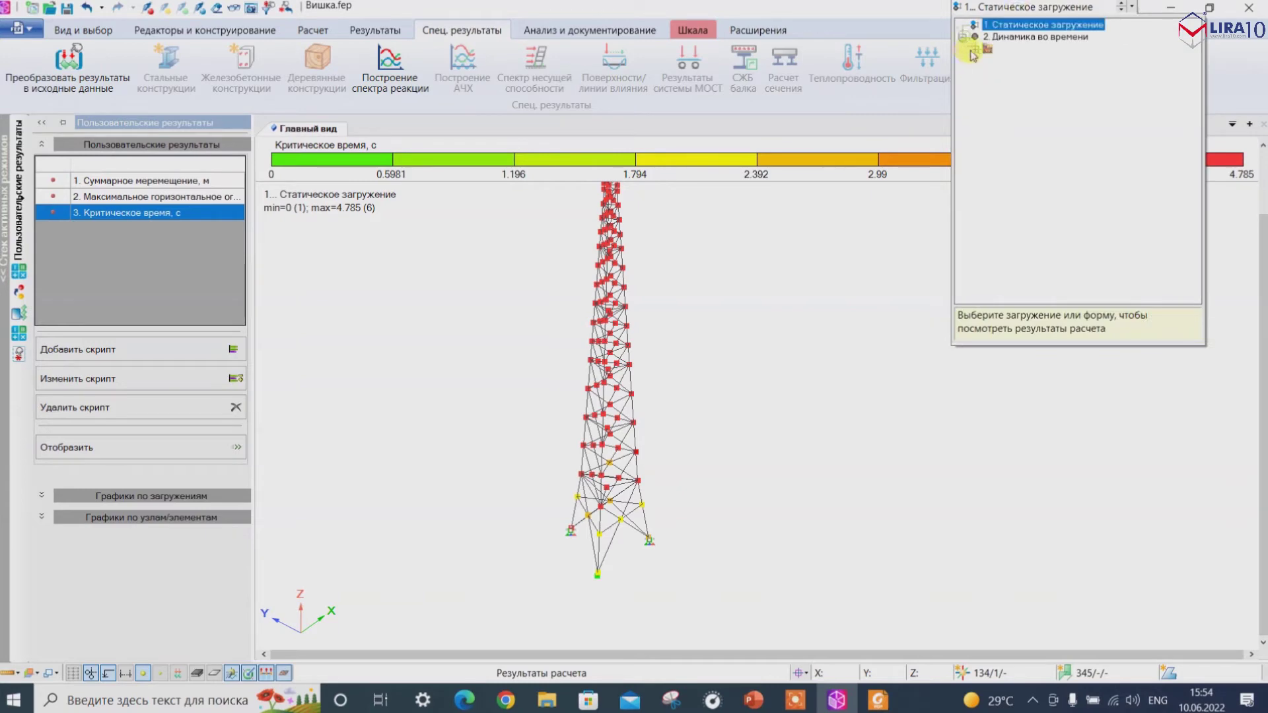
{"action": "left_click", "coordinate": [967, 37]}
{"action": "left_click_drag", "start_coordinate": [1194, 50], "coordinate": [1149, 271]}
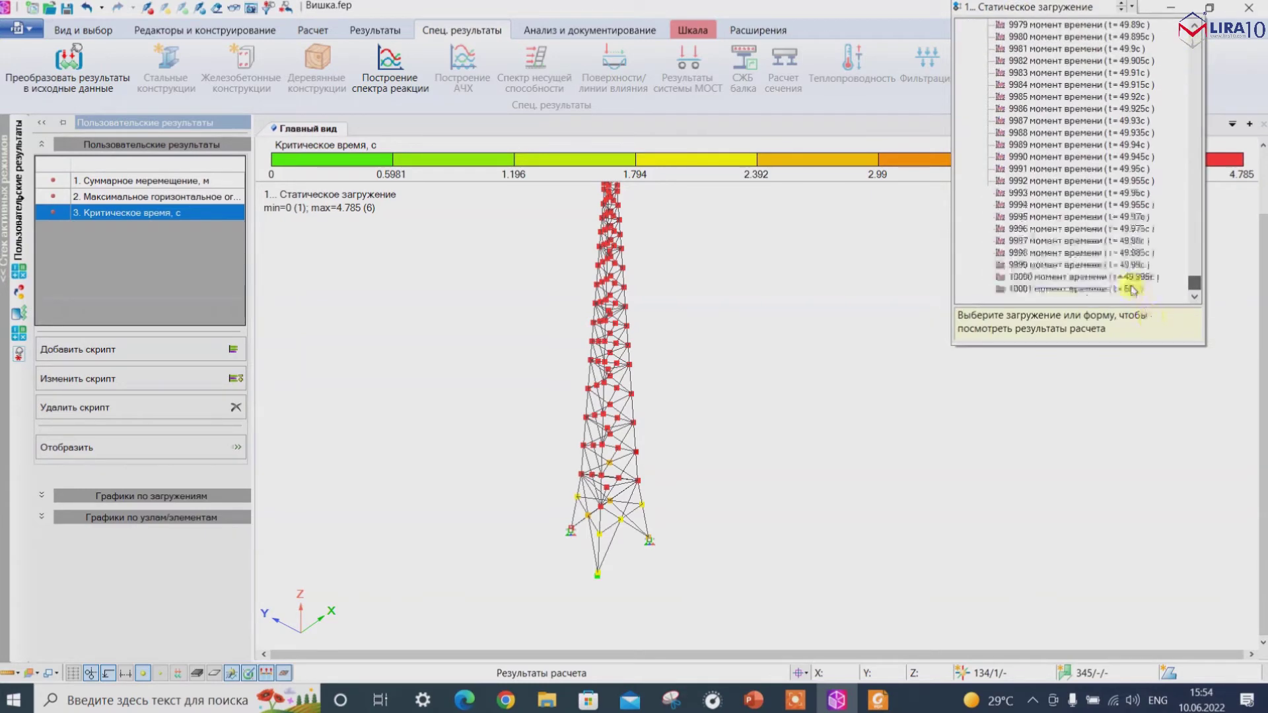
{"action": "left_click", "coordinate": [906, 264]}
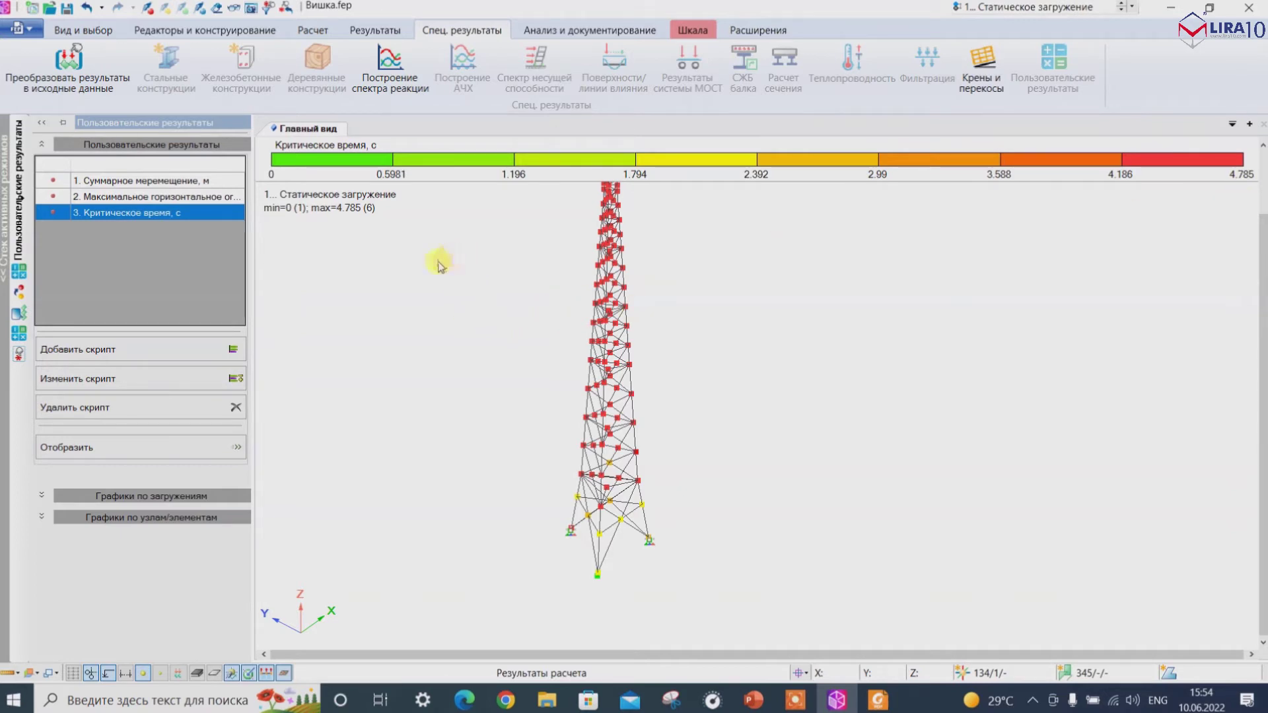
Save the Вишка.fep project and close it.
{"action": "left_click", "coordinate": [66, 10]}
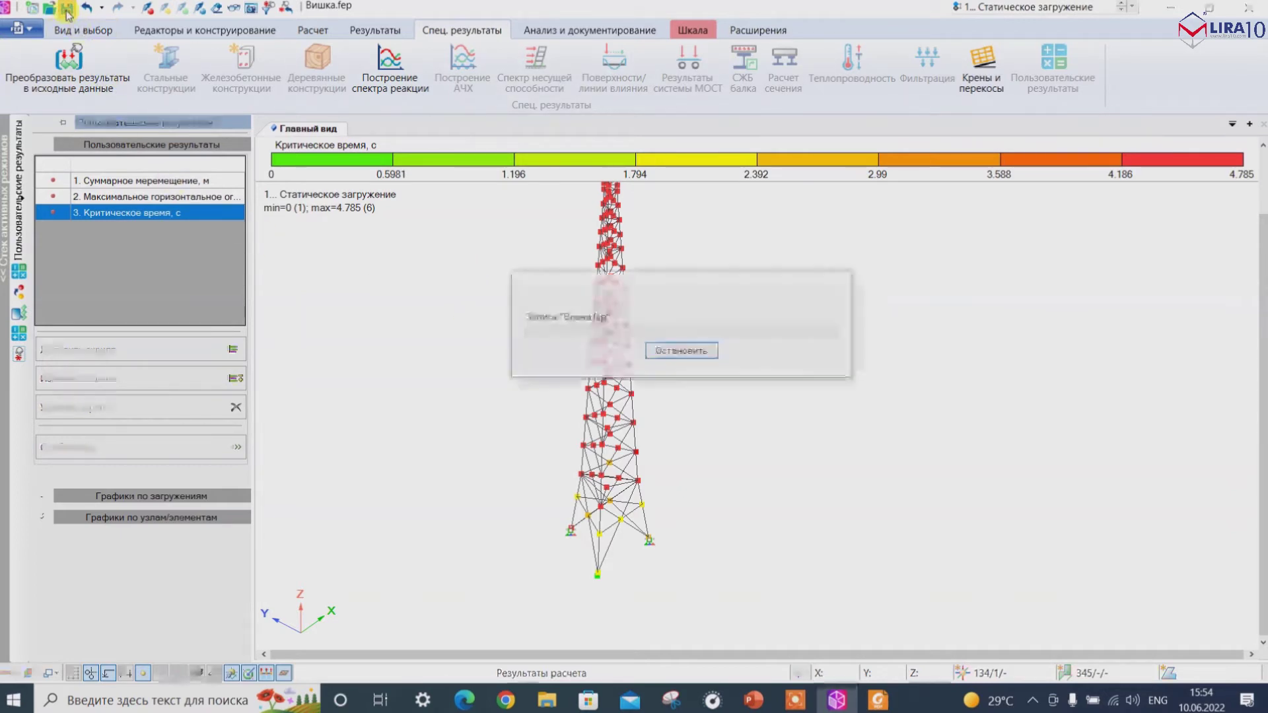
{"action": "left_click", "coordinate": [1253, 11]}
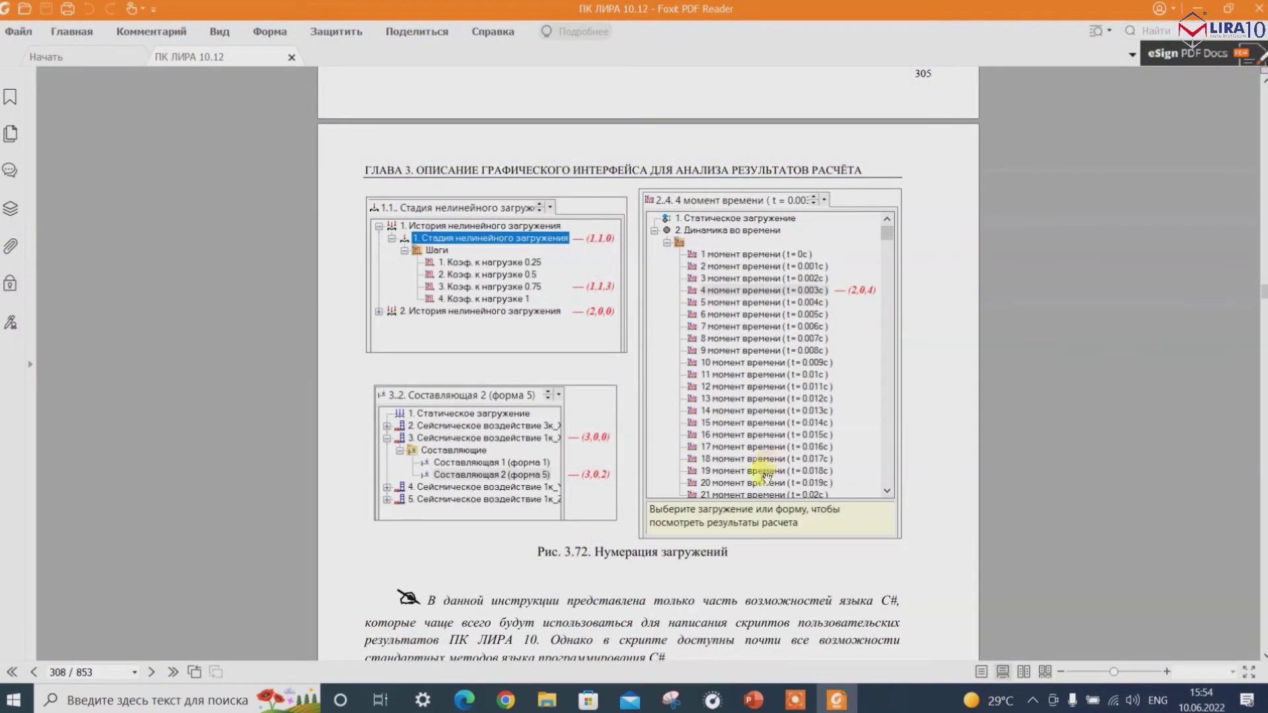
Switch to the PowerPoint presentation and show slide 6, introducing the limiting seismic coefficient example for the heat exchanger shell.
{"action": "left_click", "coordinate": [755, 700]}
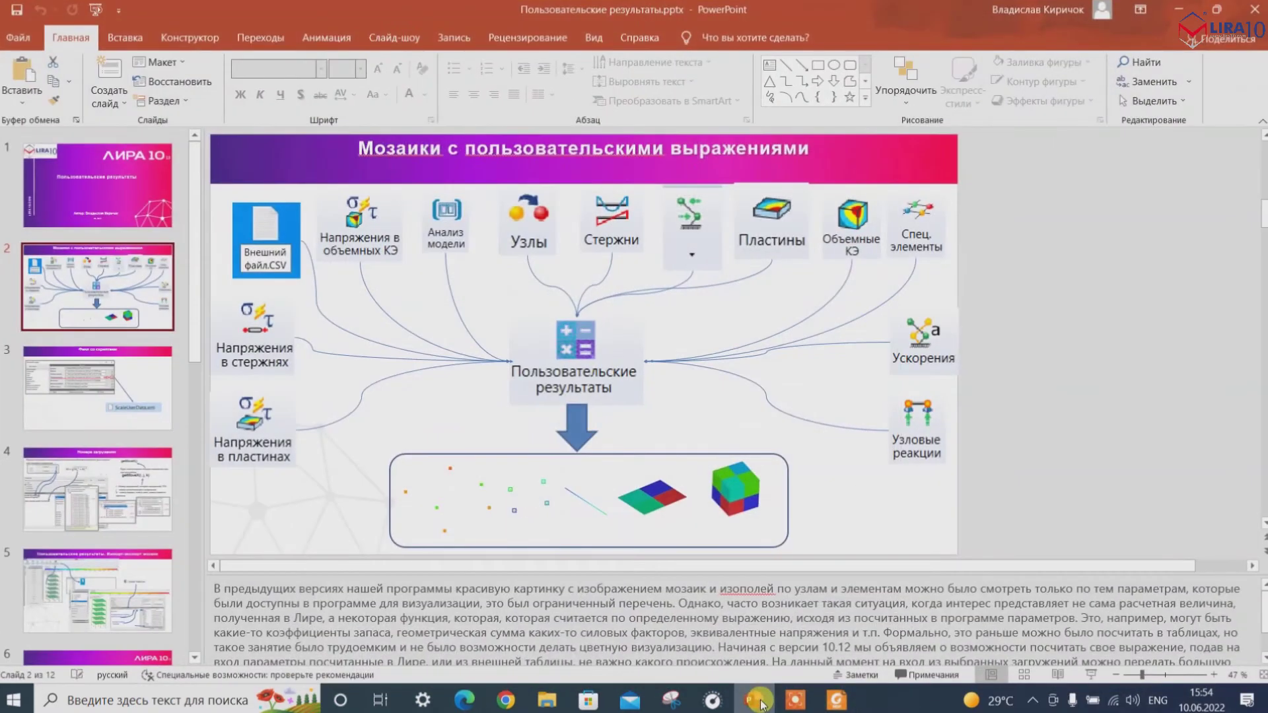
{"action": "scroll", "coordinate": [41, 446], "scroll_direction": "down", "scroll_amount": 3}
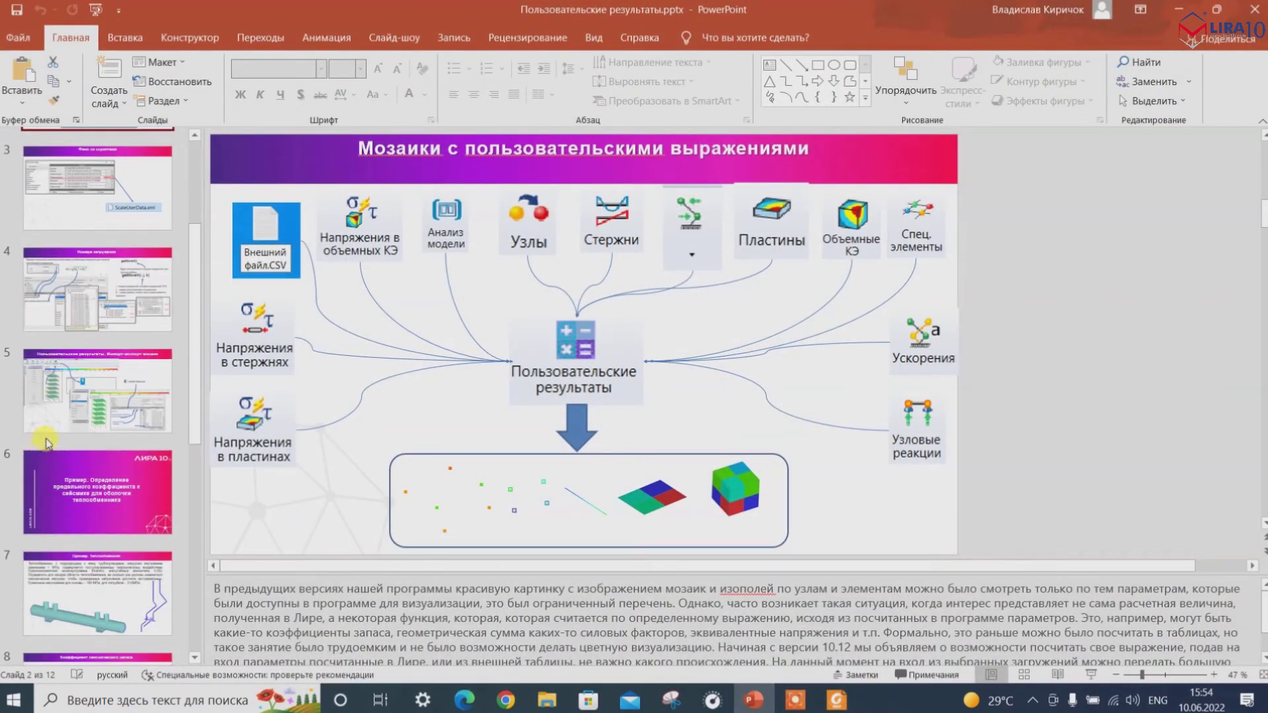
{"action": "scroll", "coordinate": [48, 442], "scroll_direction": "down", "scroll_amount": 3}
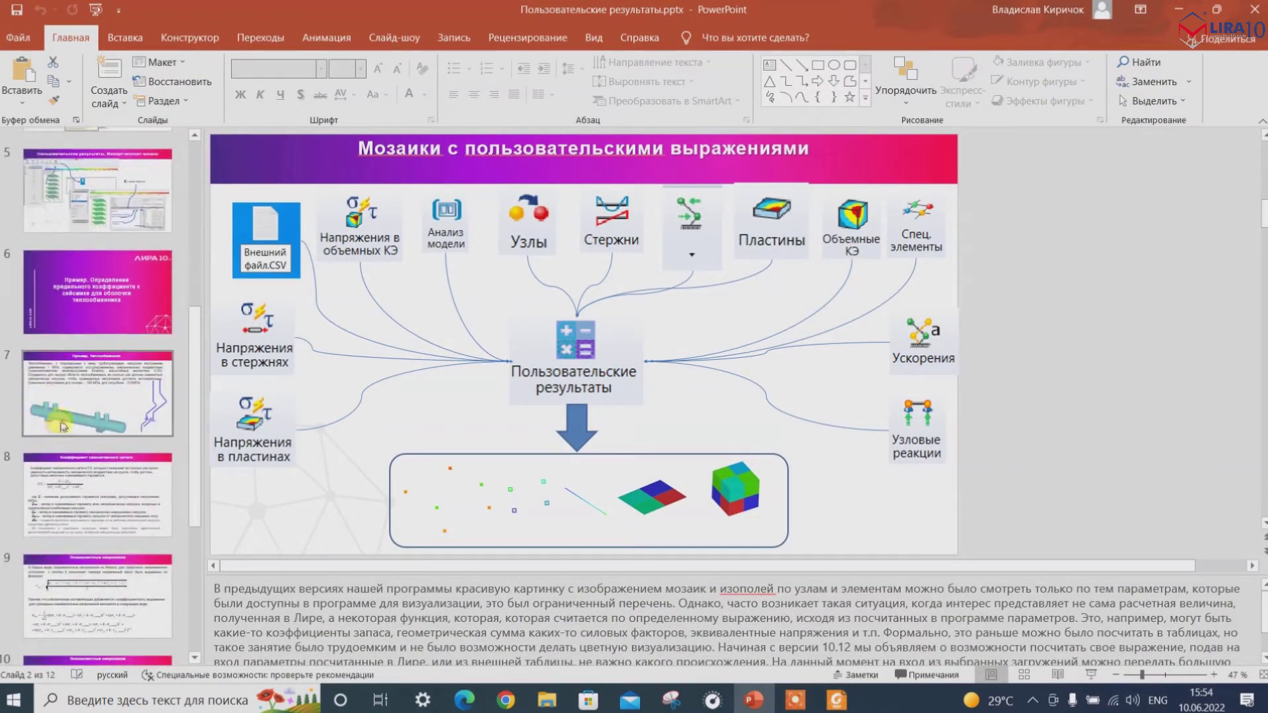
{"action": "left_click", "coordinate": [55, 302]}
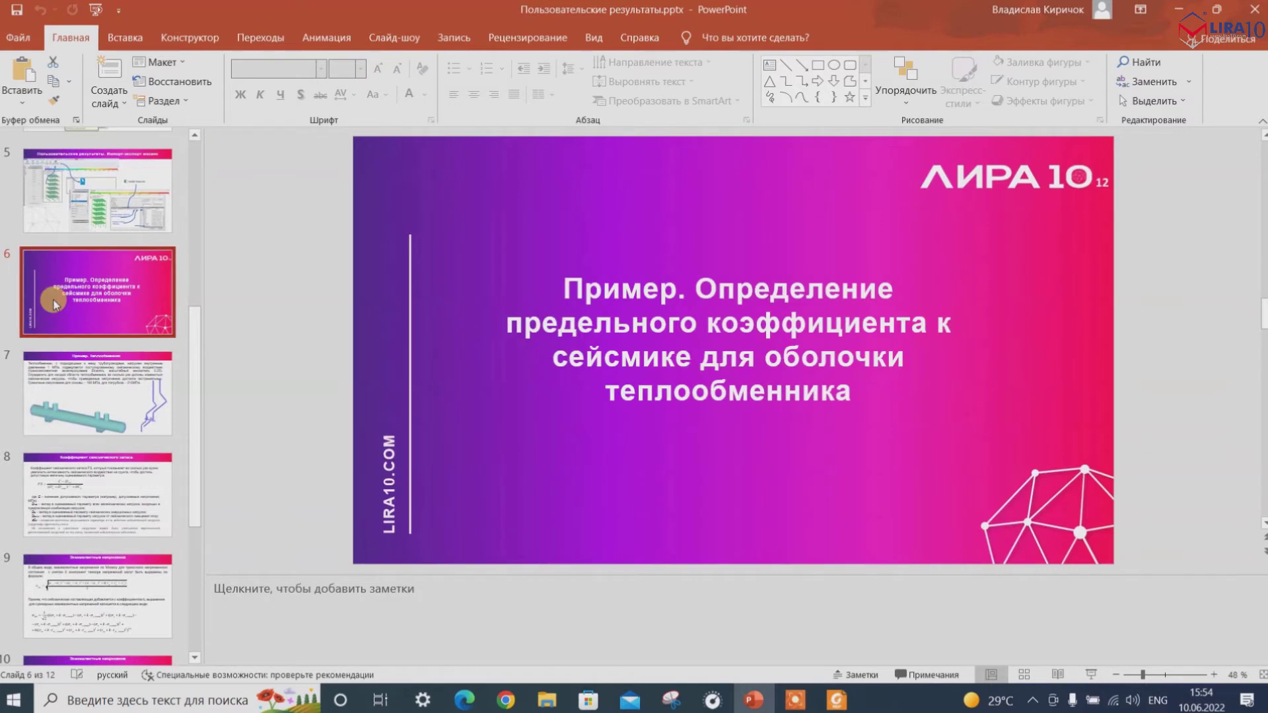
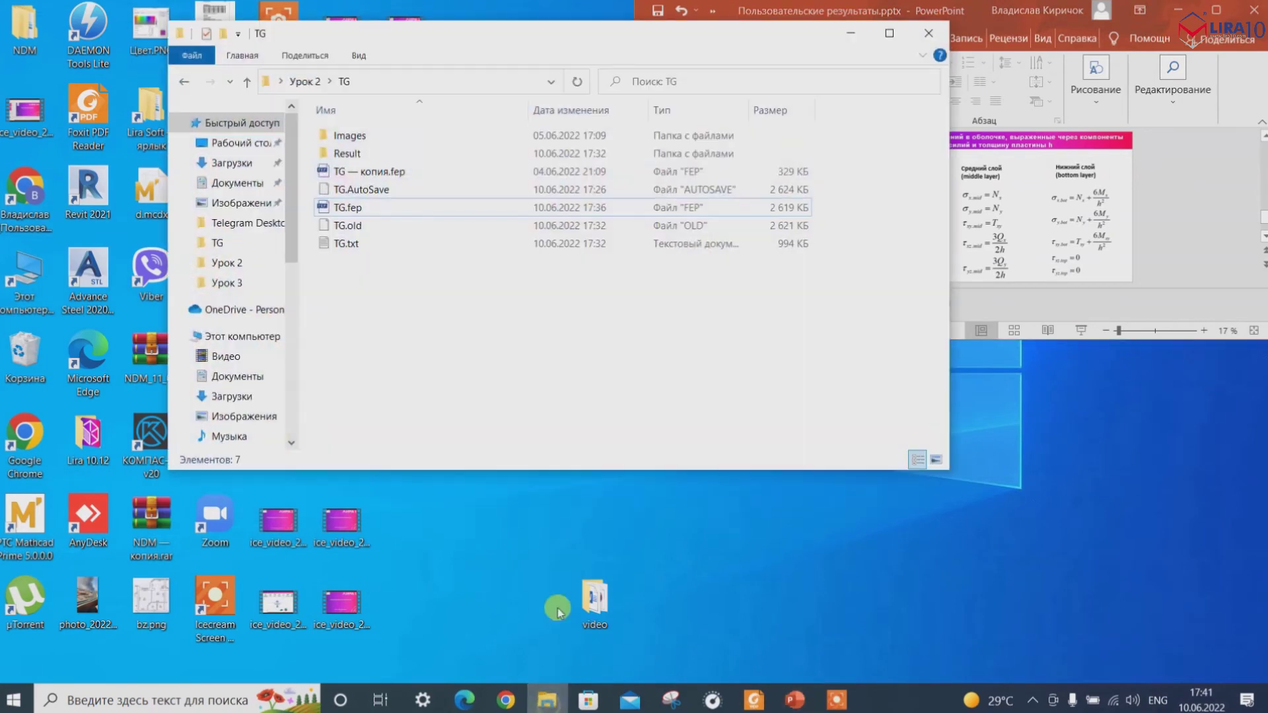
Open the TG.fep project from the TG folder and view both the whole piping model and the separate Heatexchanger view.
{"action": "double_click", "coordinate": [342, 206]}
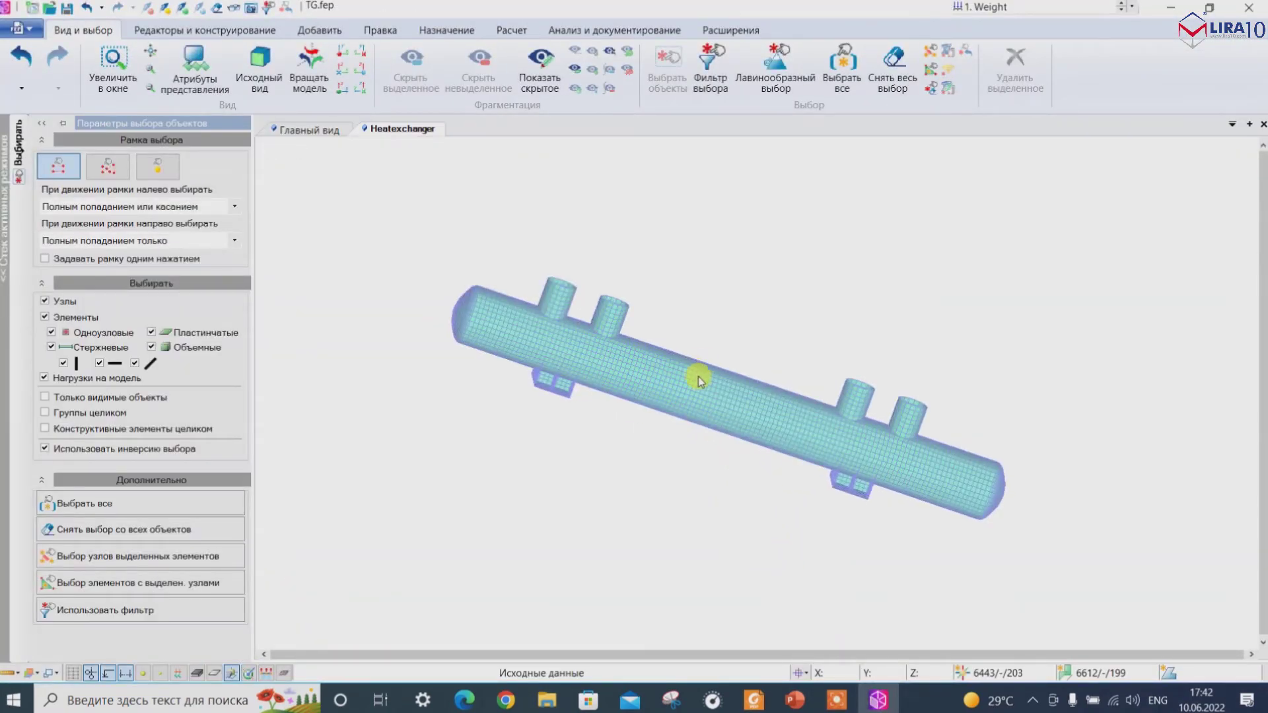
{"action": "left_click", "coordinate": [309, 130]}
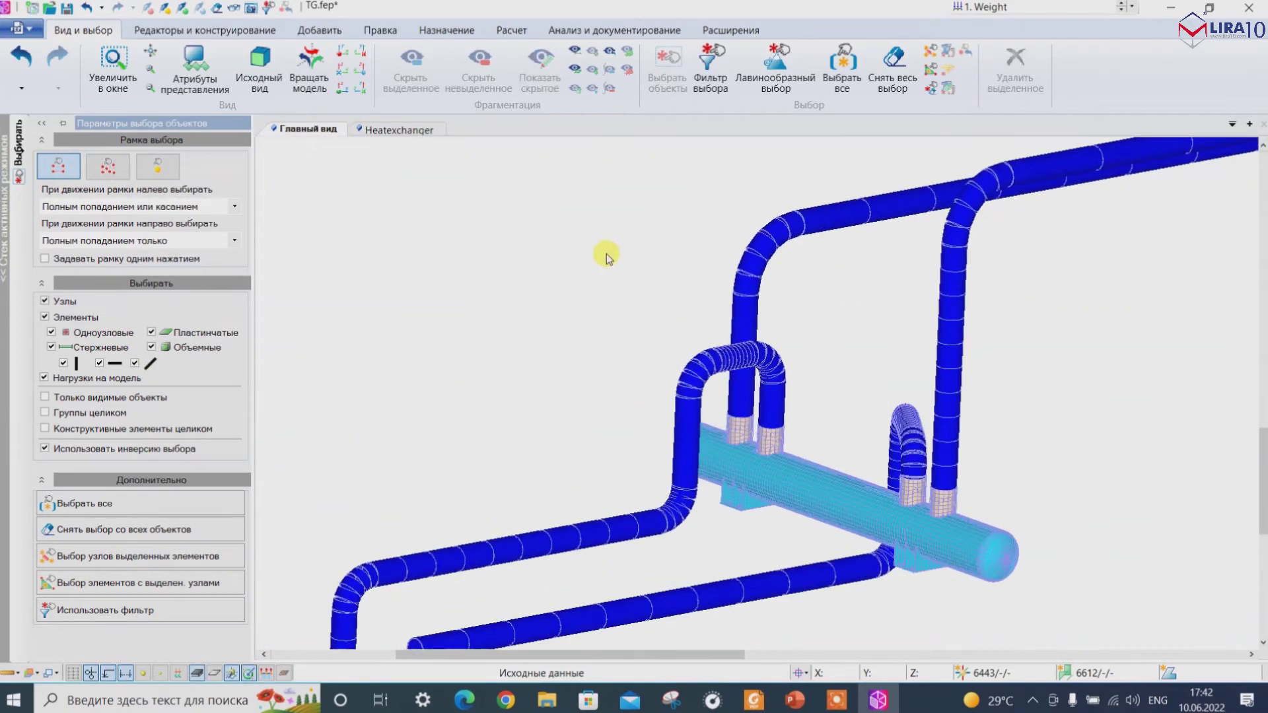
{"action": "left_click", "coordinate": [386, 130]}
{"action": "middle_click_drag", "start_coordinate": [603, 305], "coordinate": [645, 317], "text": "alt"}
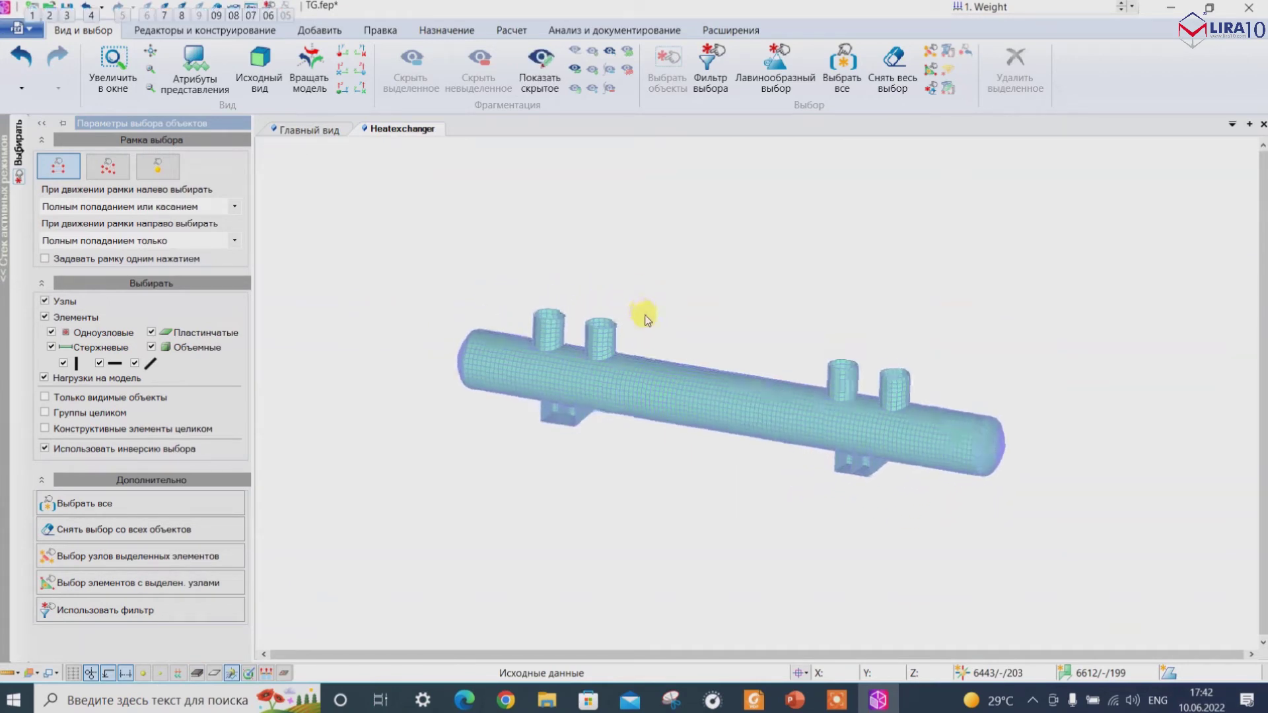
Open the section editor, review the base and nozzle plate sections, and return to the main model view.
{"action": "left_click", "coordinate": [159, 31]}
{"action": "left_click", "coordinate": [68, 66]}
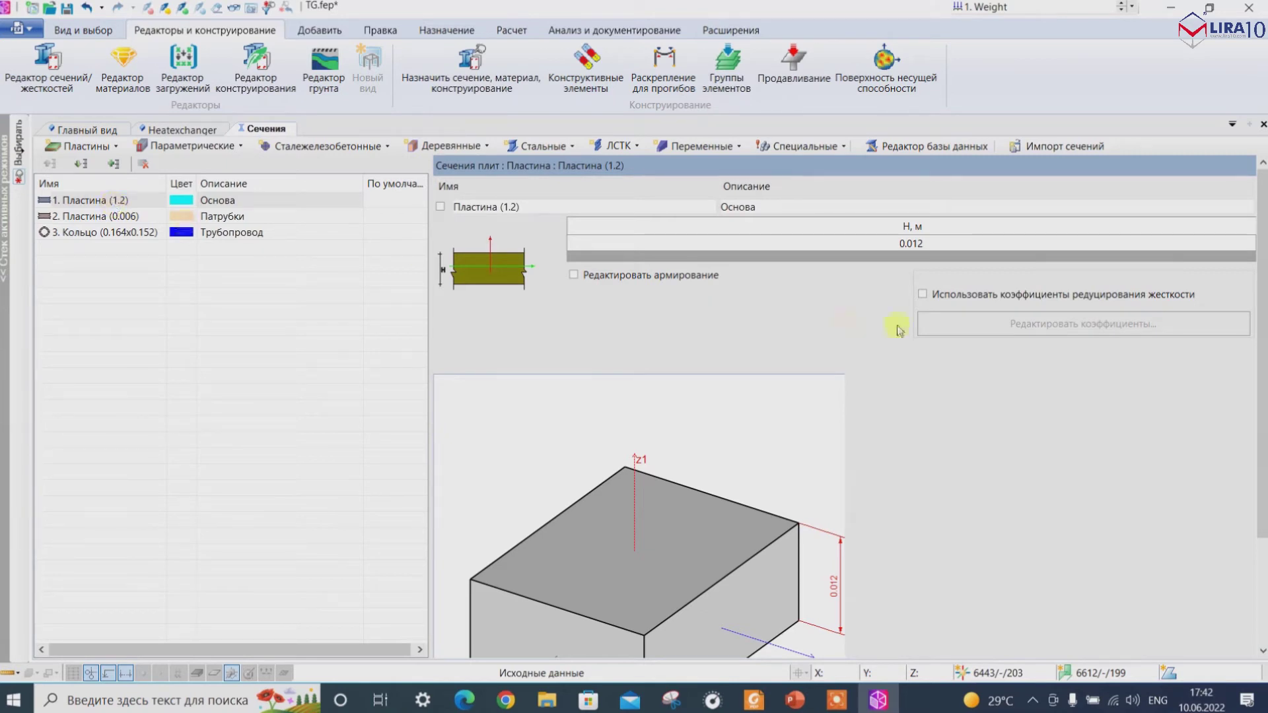
{"action": "left_click", "coordinate": [92, 217]}
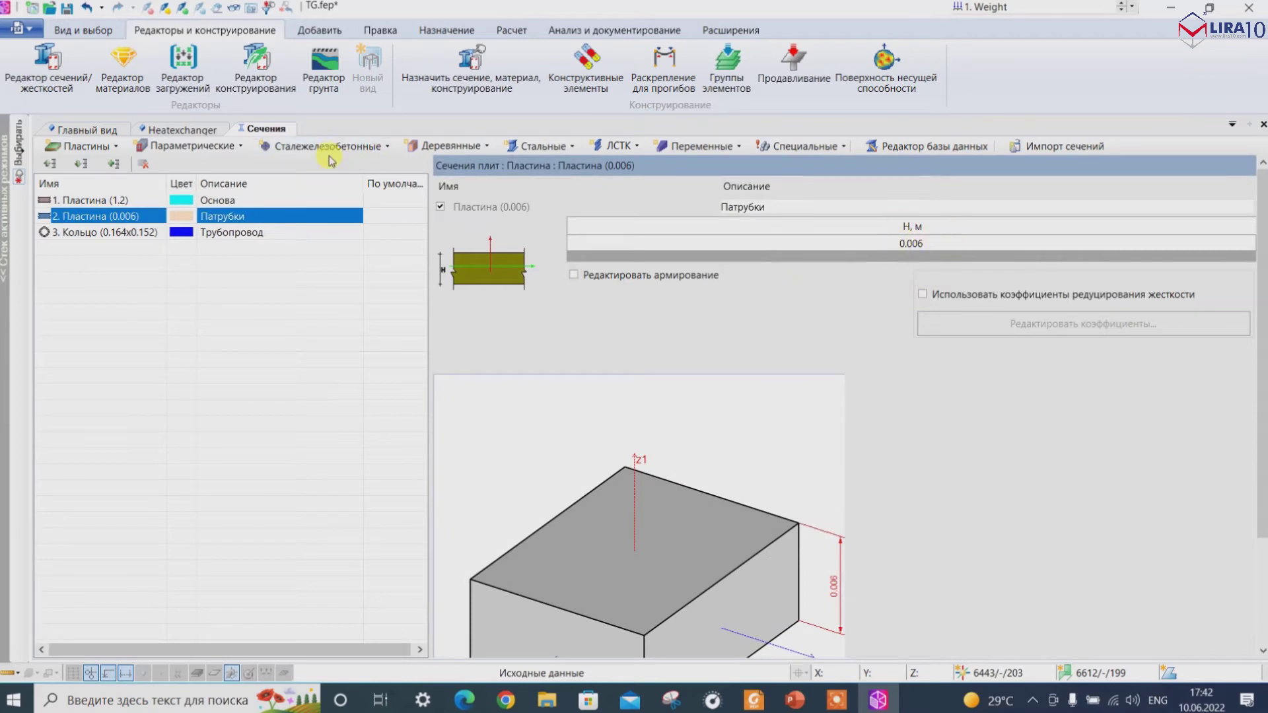
{"action": "left_click", "coordinate": [92, 131]}
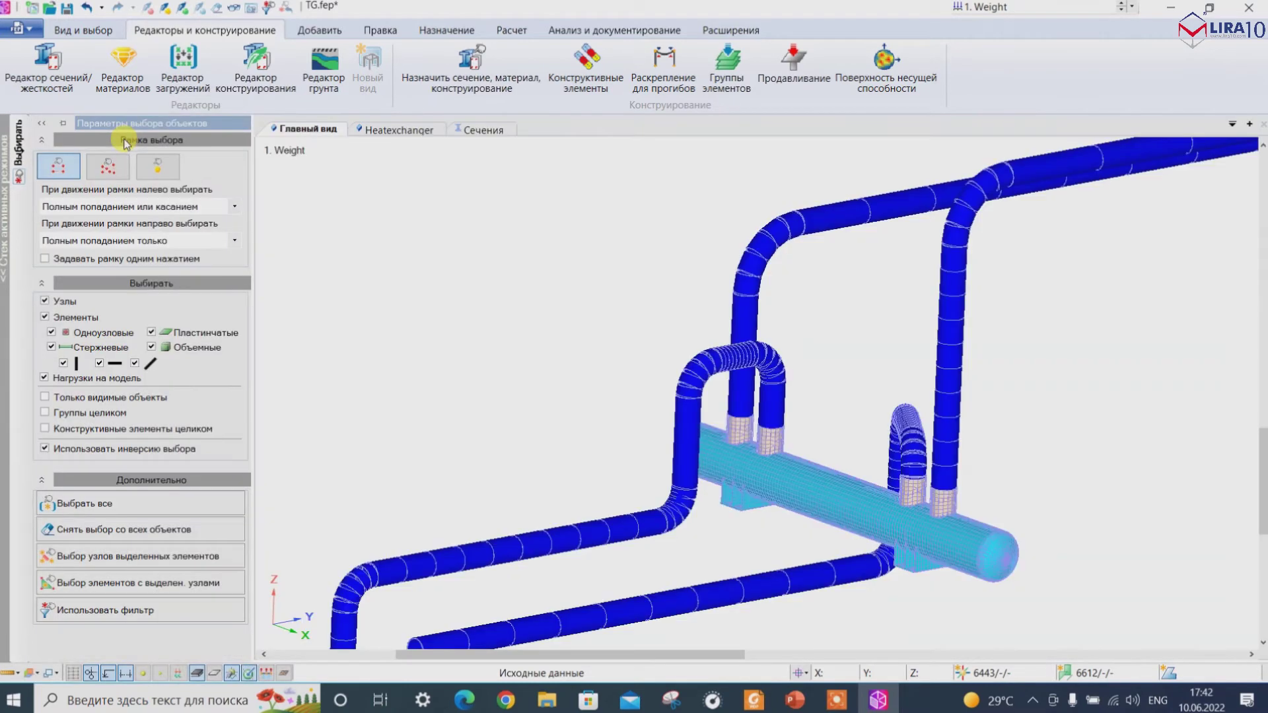
Open the load case editor and review the Weight, Pressure and Seismic X cases, including the response spectrum and its scale factor.
{"action": "left_click", "coordinate": [190, 65]}
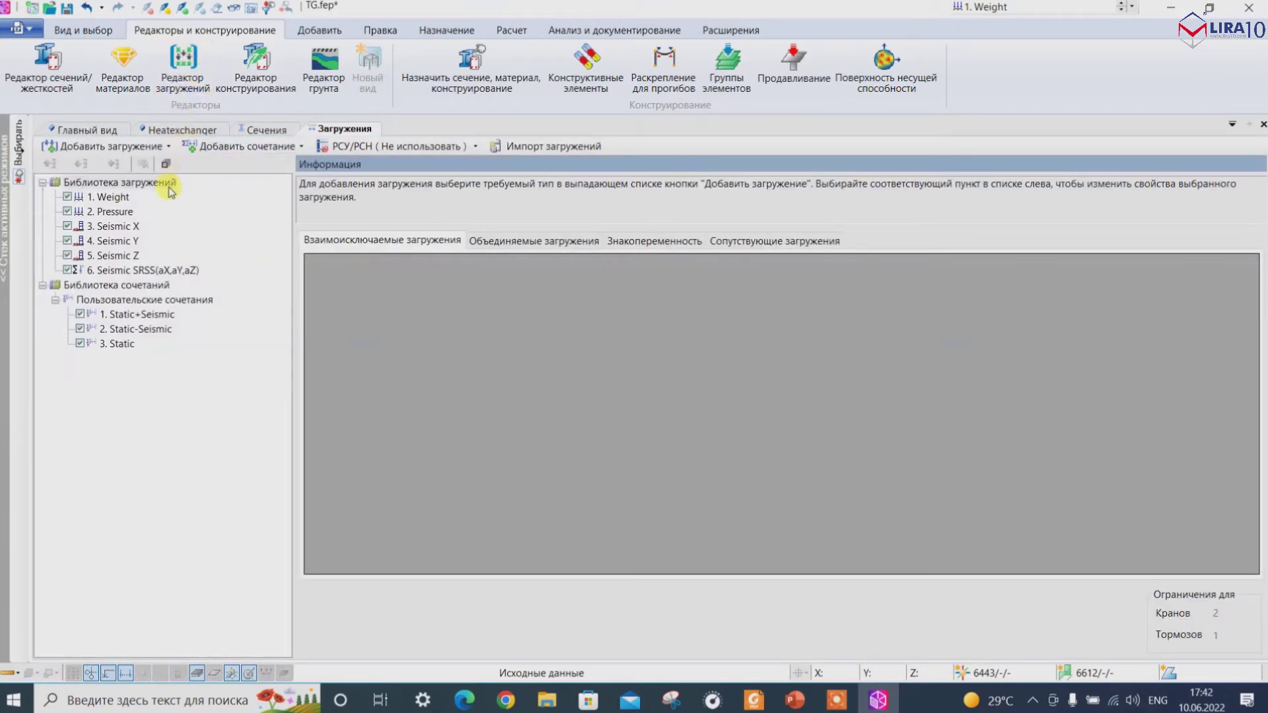
{"action": "left_click", "coordinate": [108, 197]}
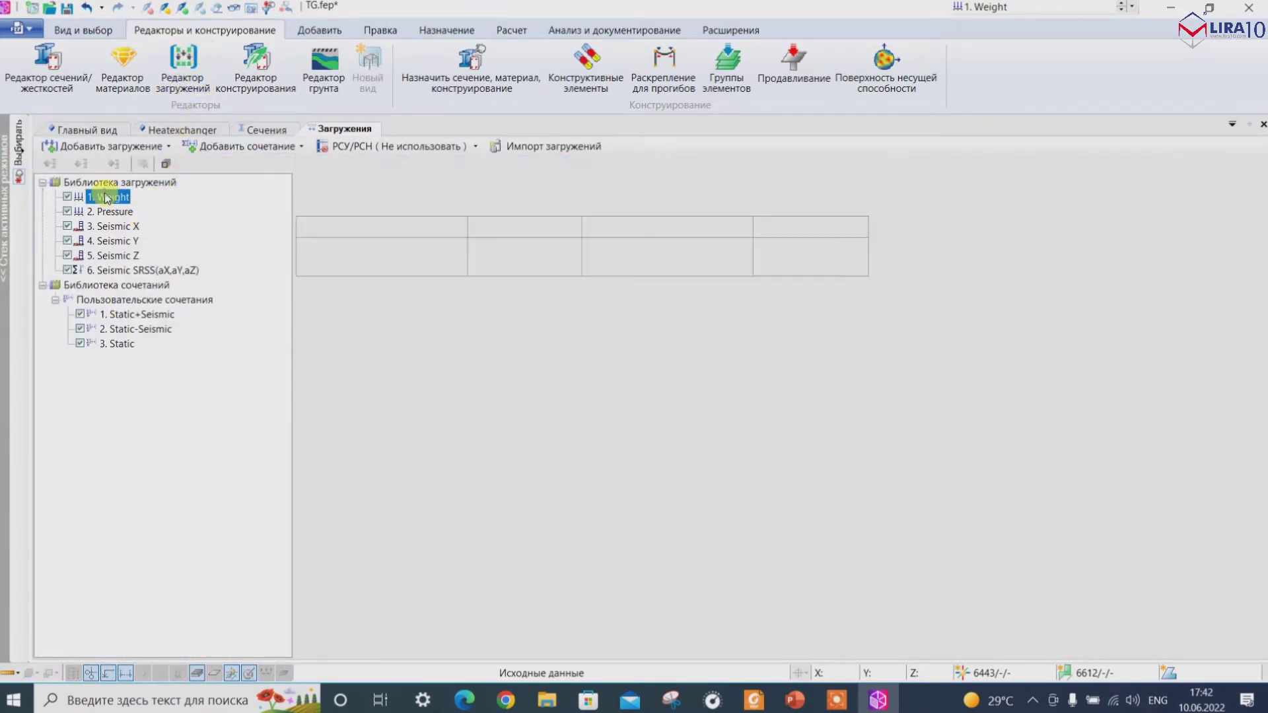
{"action": "left_click", "coordinate": [115, 212]}
{"action": "left_click", "coordinate": [114, 227]}
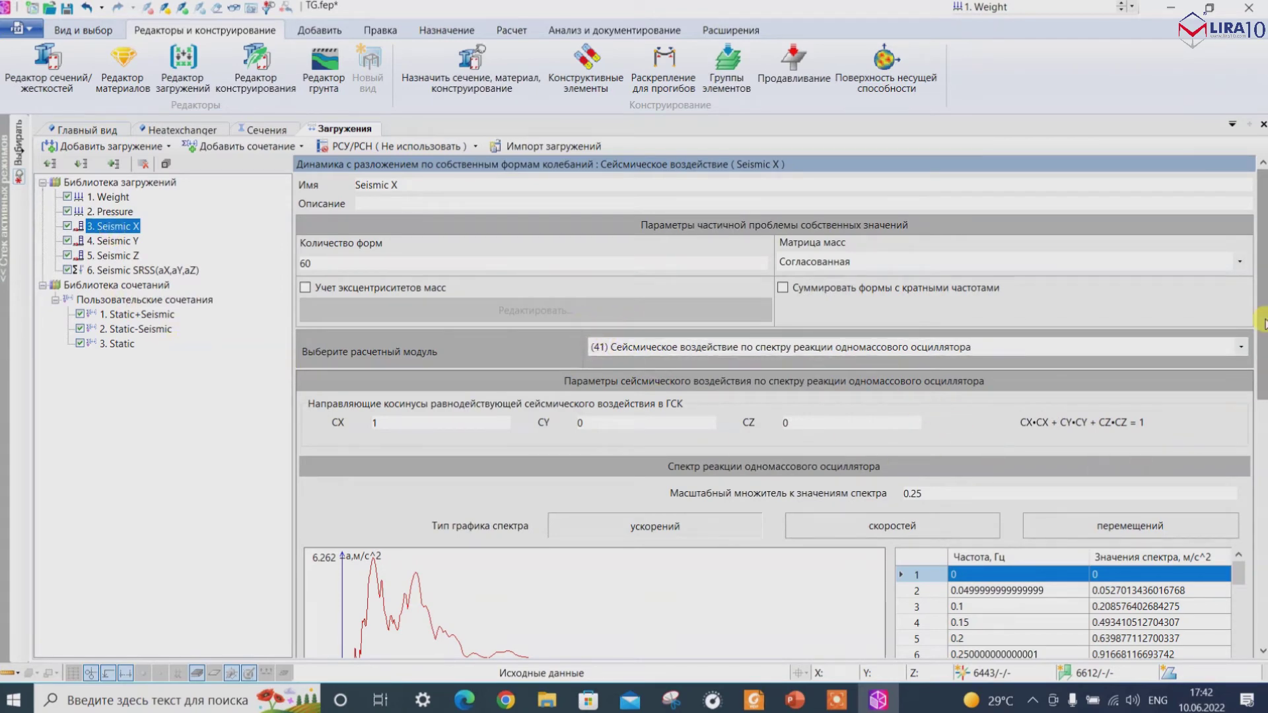
{"action": "scroll", "coordinate": [660, 317], "scroll_direction": "down", "scroll_amount": 3}
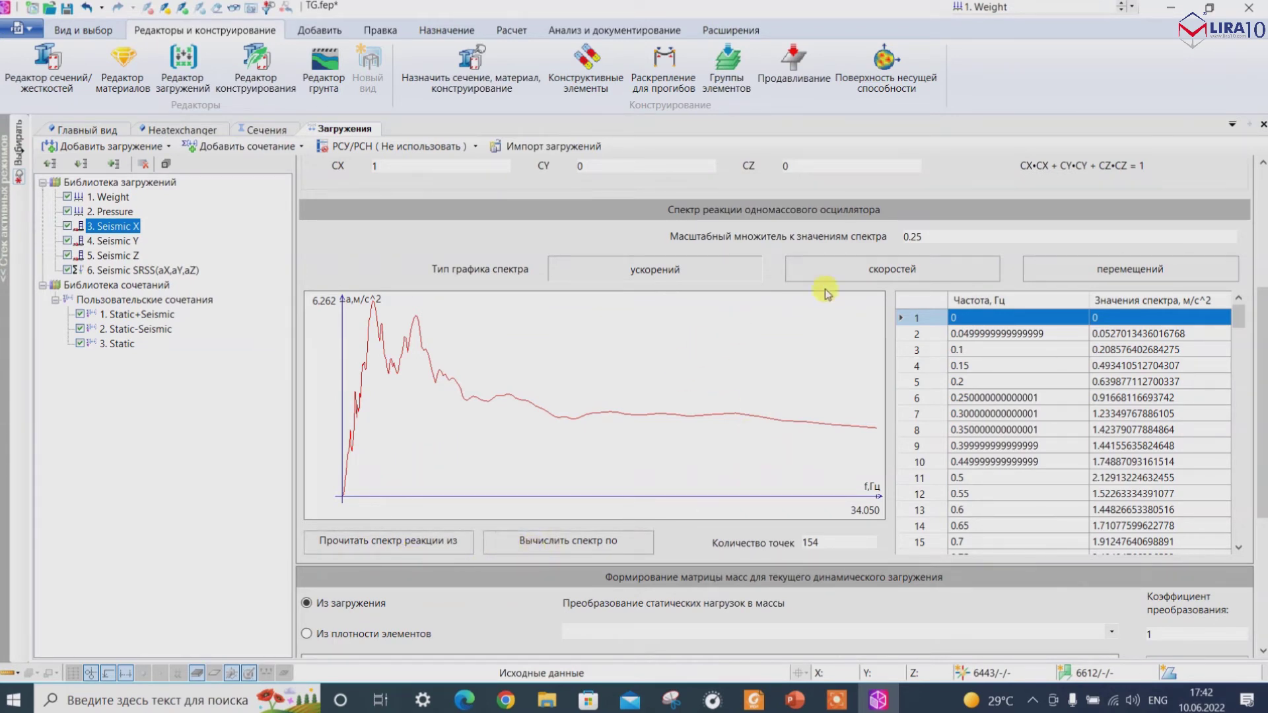
{"action": "left_click_drag", "start_coordinate": [948, 235], "coordinate": [873, 236]}
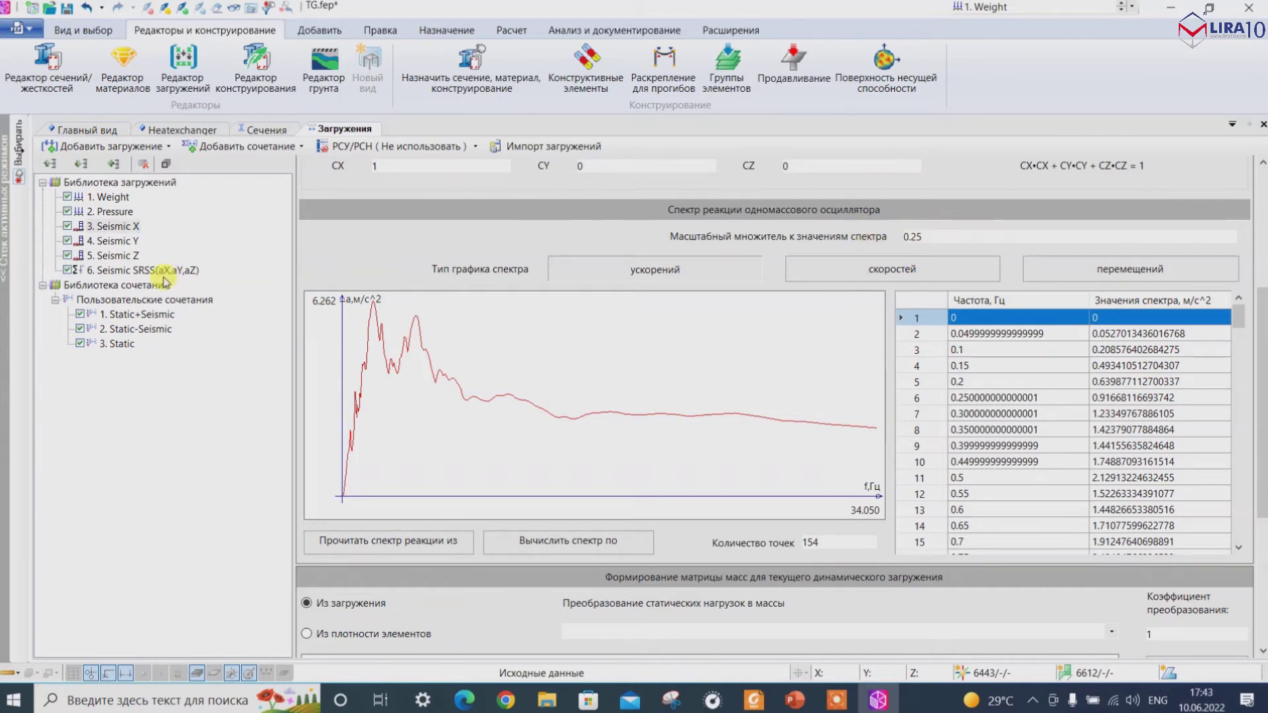
Review the generalized case Seismic SRSS(aX,aY,aZ) and the load coefficients of the Static+Seismic and Static-Seismic combinations.
{"action": "left_click", "coordinate": [110, 271]}
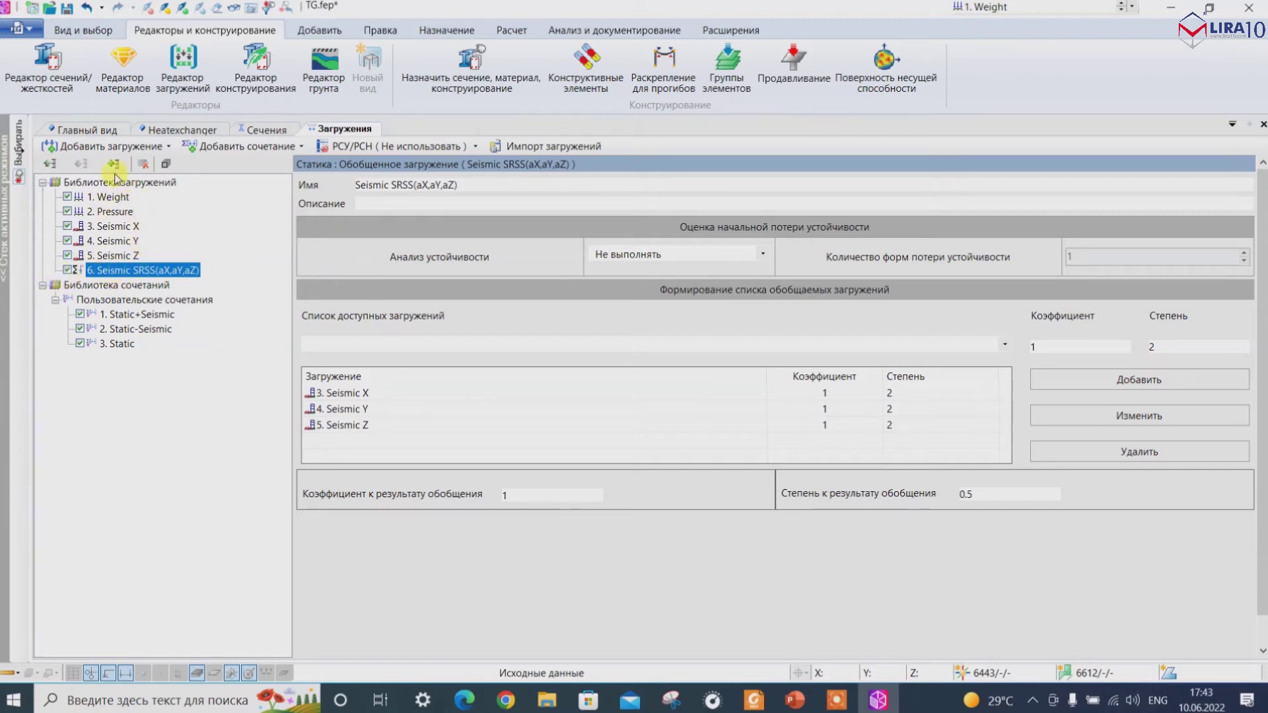
{"action": "left_click", "coordinate": [135, 300]}
{"action": "left_click", "coordinate": [130, 316]}
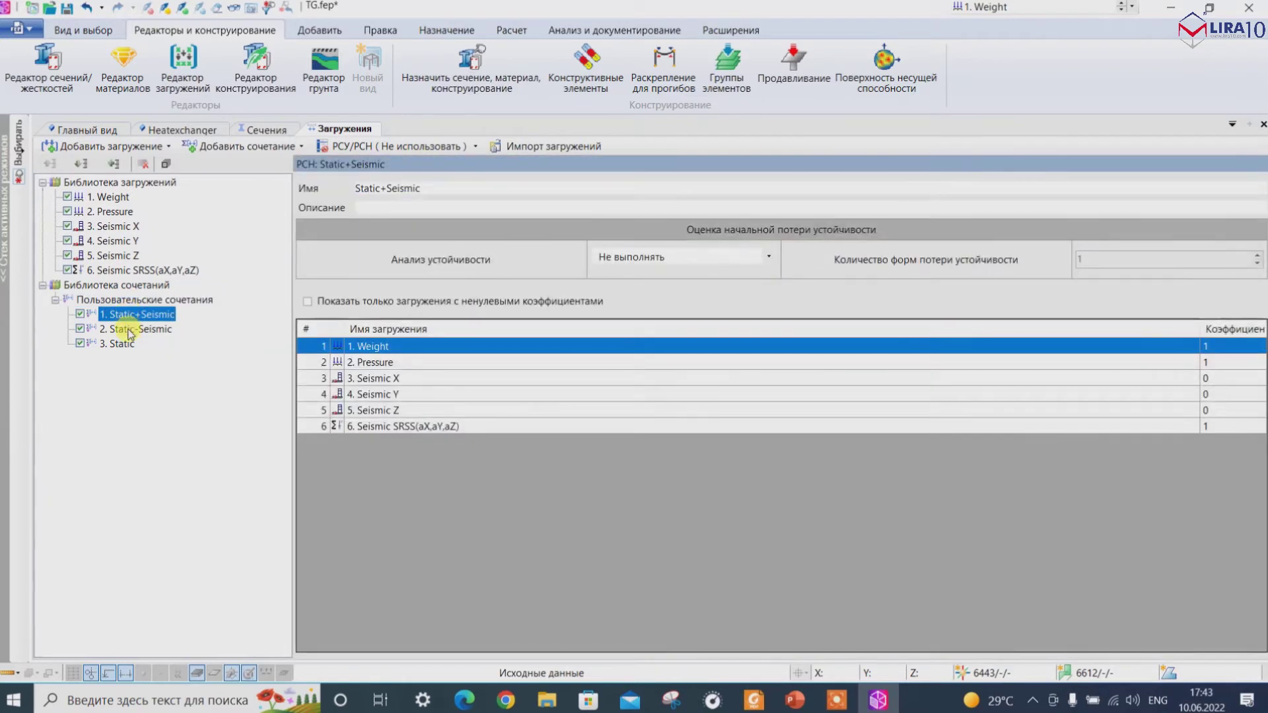
{"action": "left_click", "coordinate": [135, 330]}
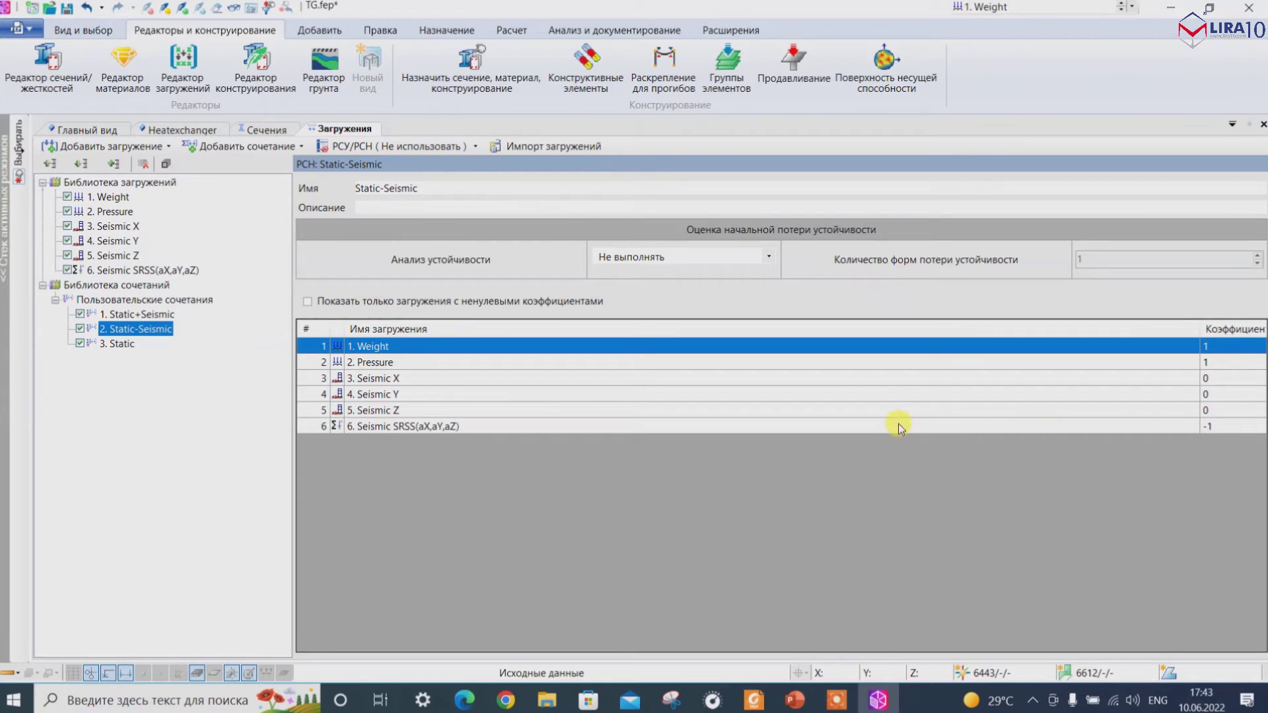
Review the load coefficients of the Static combination and the generalized Seismic SRSS(aX,aY,aZ) case, and return to the main model view.
{"action": "left_click", "coordinate": [118, 345]}
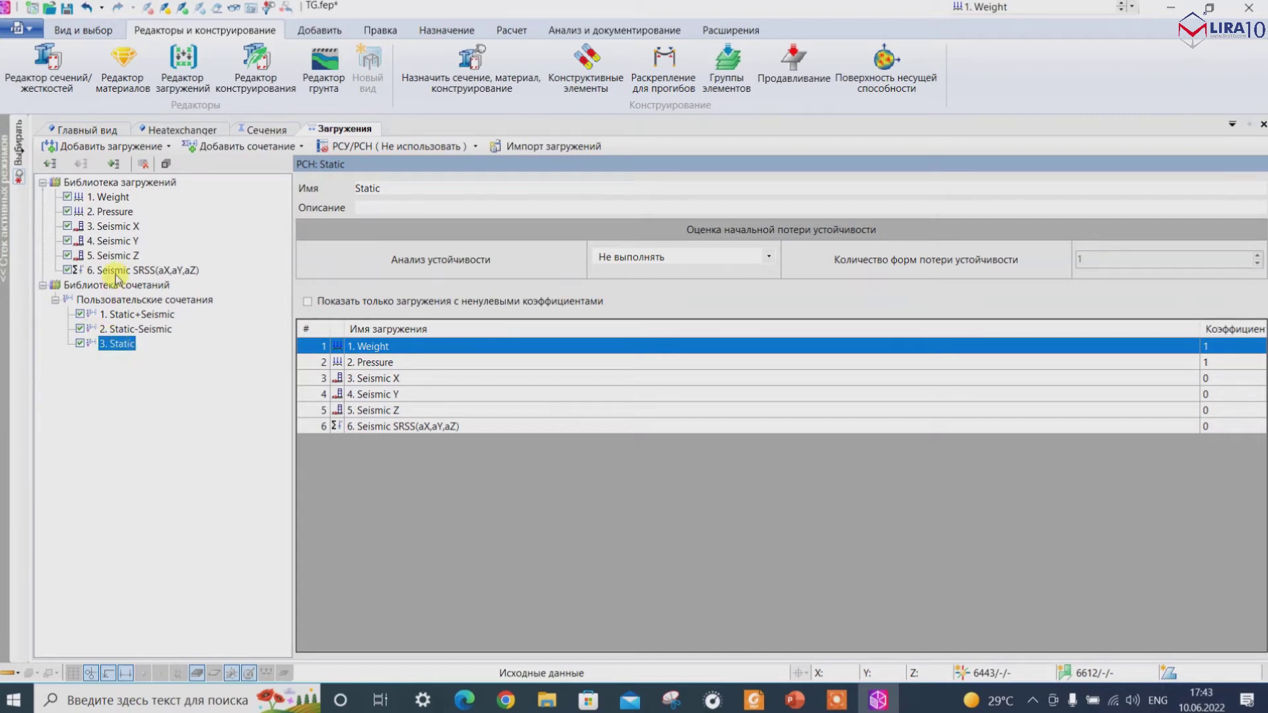
{"action": "left_click", "coordinate": [114, 271]}
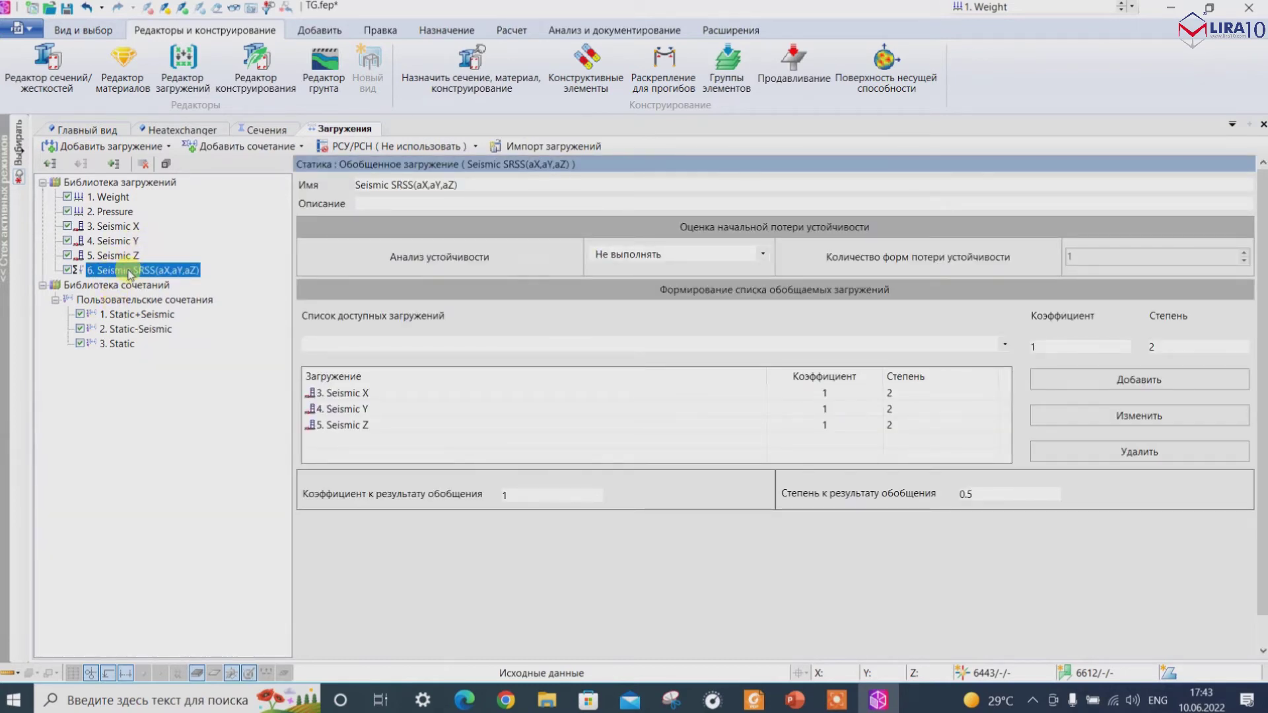
{"action": "left_click", "coordinate": [104, 132]}
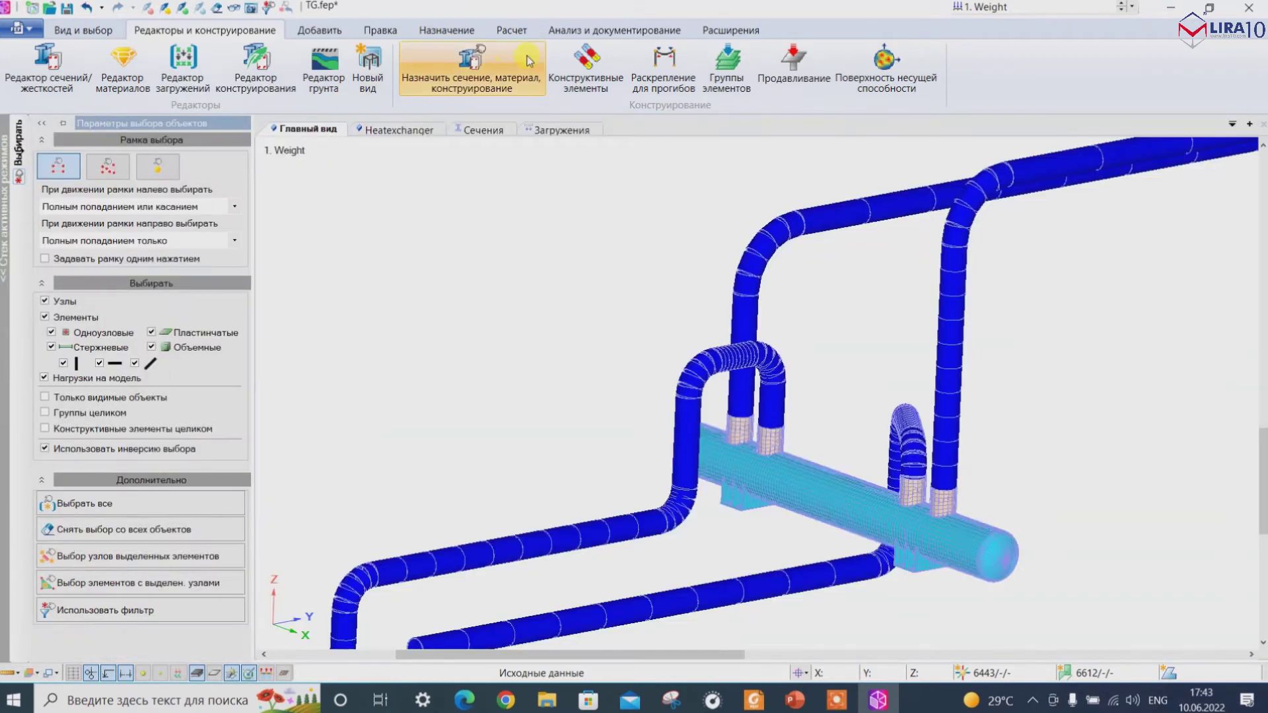
Switch the project to calculation results and display the whole heat exchanger in the Heatexchanger view.
{"action": "left_click", "coordinate": [509, 30]}
{"action": "left_click", "coordinate": [138, 72]}
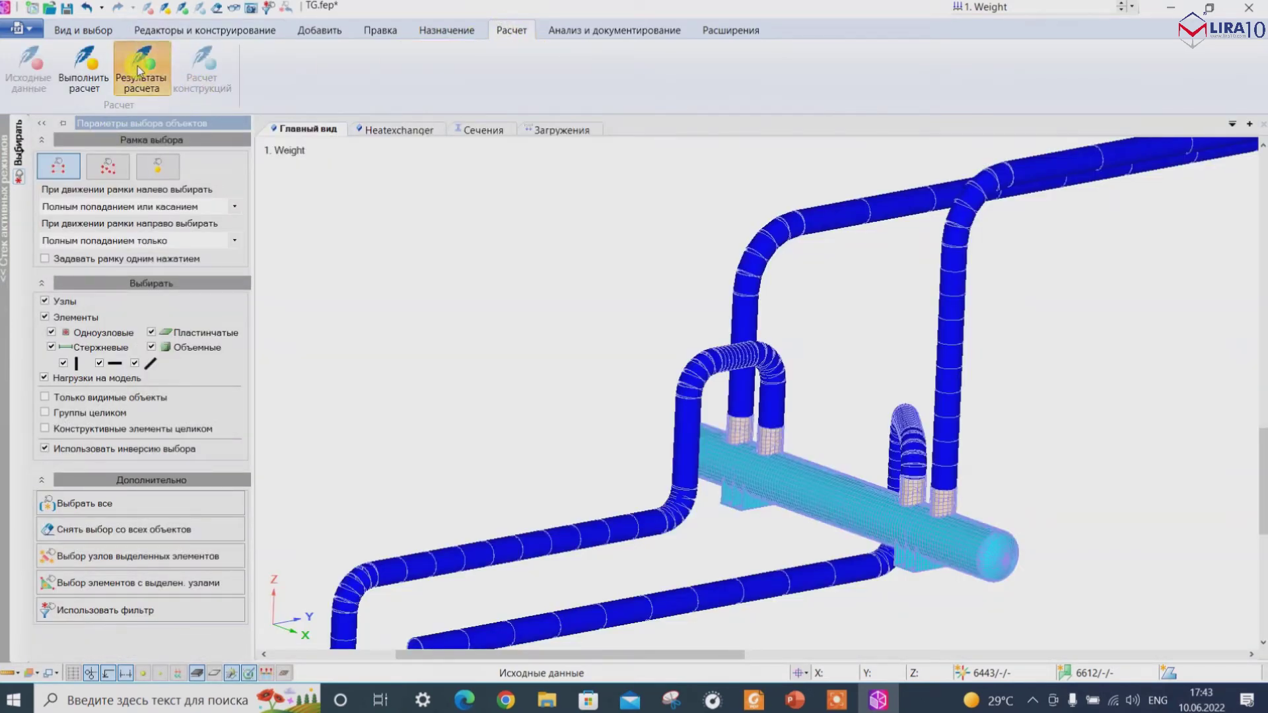
{"action": "left_click", "coordinate": [396, 130]}
{"action": "scroll", "coordinate": [605, 280], "scroll_direction": "up", "scroll_amount": 3}
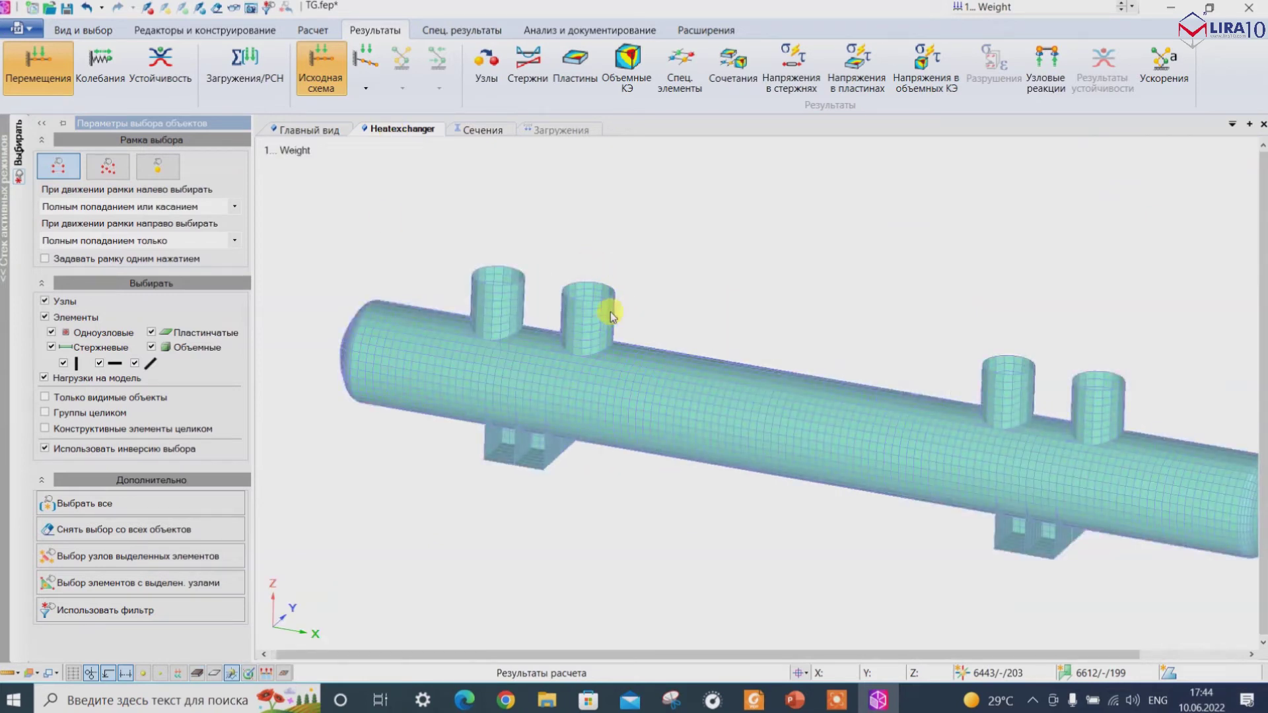
{"action": "scroll", "coordinate": [606, 320], "scroll_direction": "down", "scroll_amount": 3}
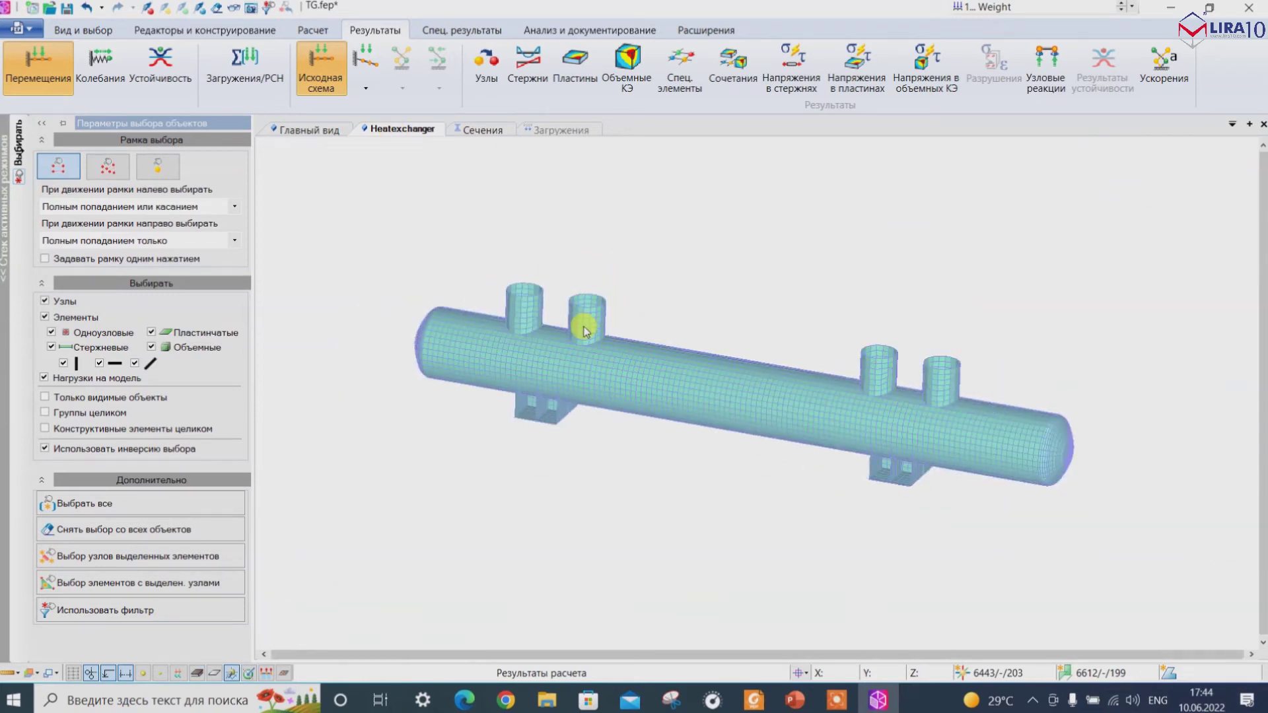
Add a custom results script named "Коэффициент запаса" and set it to be evaluated for plate elements.
{"action": "left_click", "coordinate": [466, 30]}
{"action": "left_click", "coordinate": [1054, 63]}
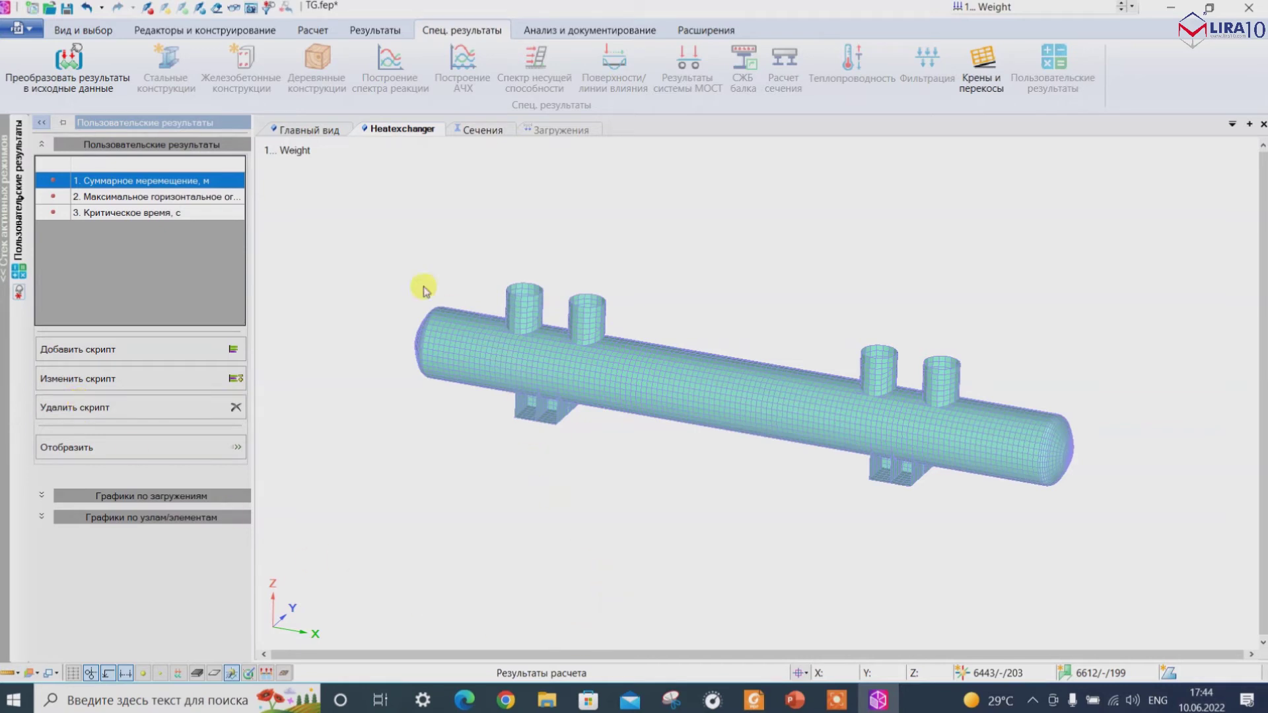
{"action": "left_click", "coordinate": [117, 350]}
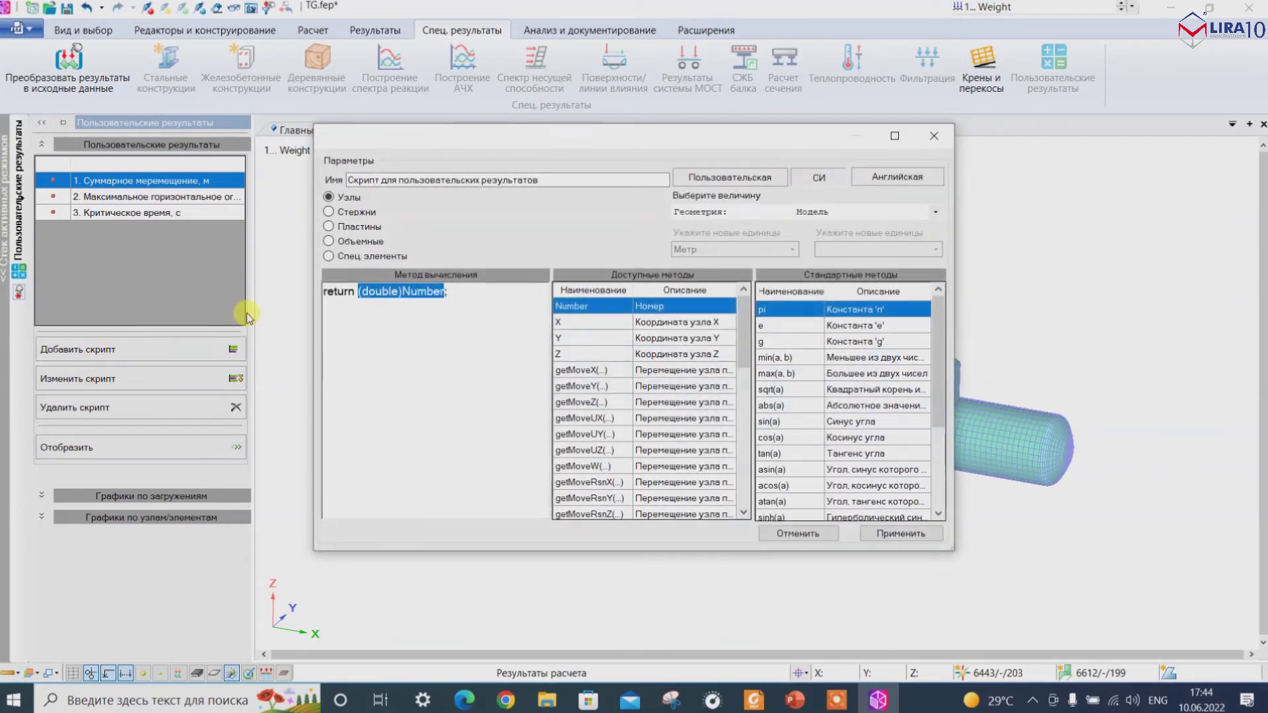
{"action": "left_click", "coordinate": [566, 178]}
{"action": "key", "text": "ctrl+a"}
{"action": "type", "text": "R"}
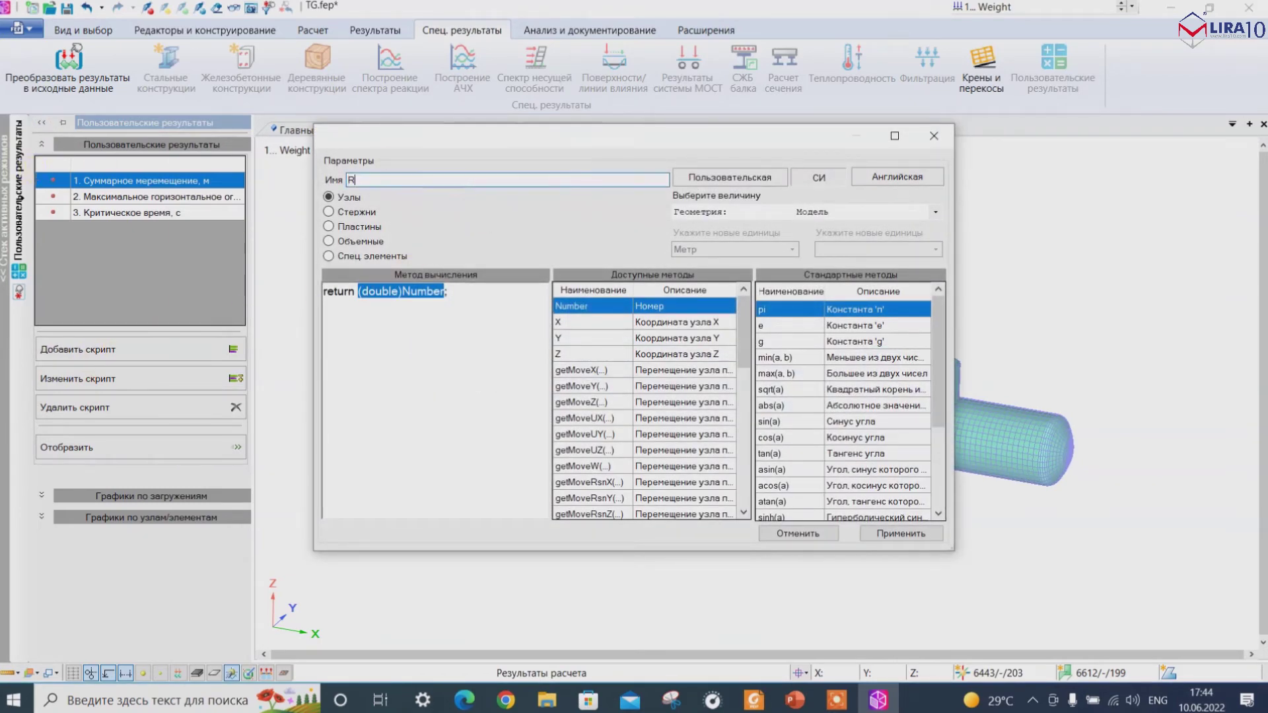
{"action": "key", "text": "alt+shift"}
{"action": "type", "text": "Ко"}
{"action": "key", "text": "alt+shift"}
{"action": "type", "text": "эффициент запаса"}
{"action": "left_click", "coordinate": [369, 230]}
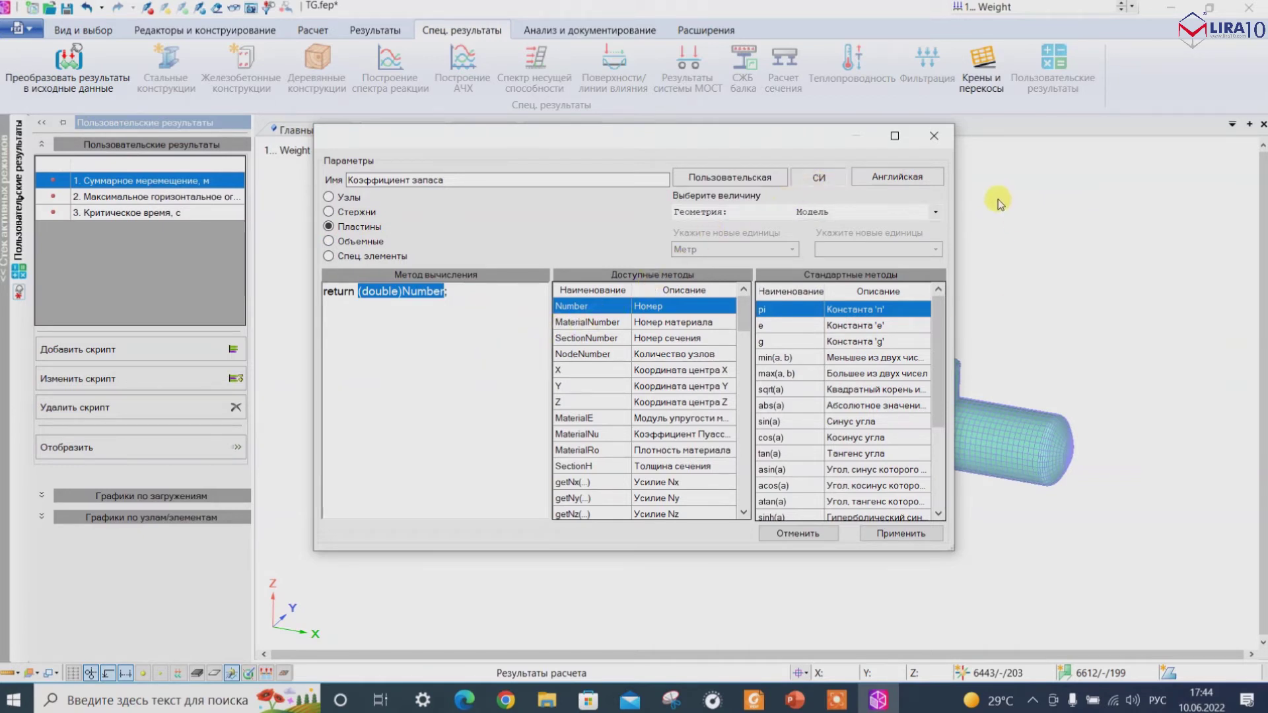
Enclose the script's return statement in braces and begin a function declaration below it as double solvek().
{"action": "left_click", "coordinate": [464, 297]}
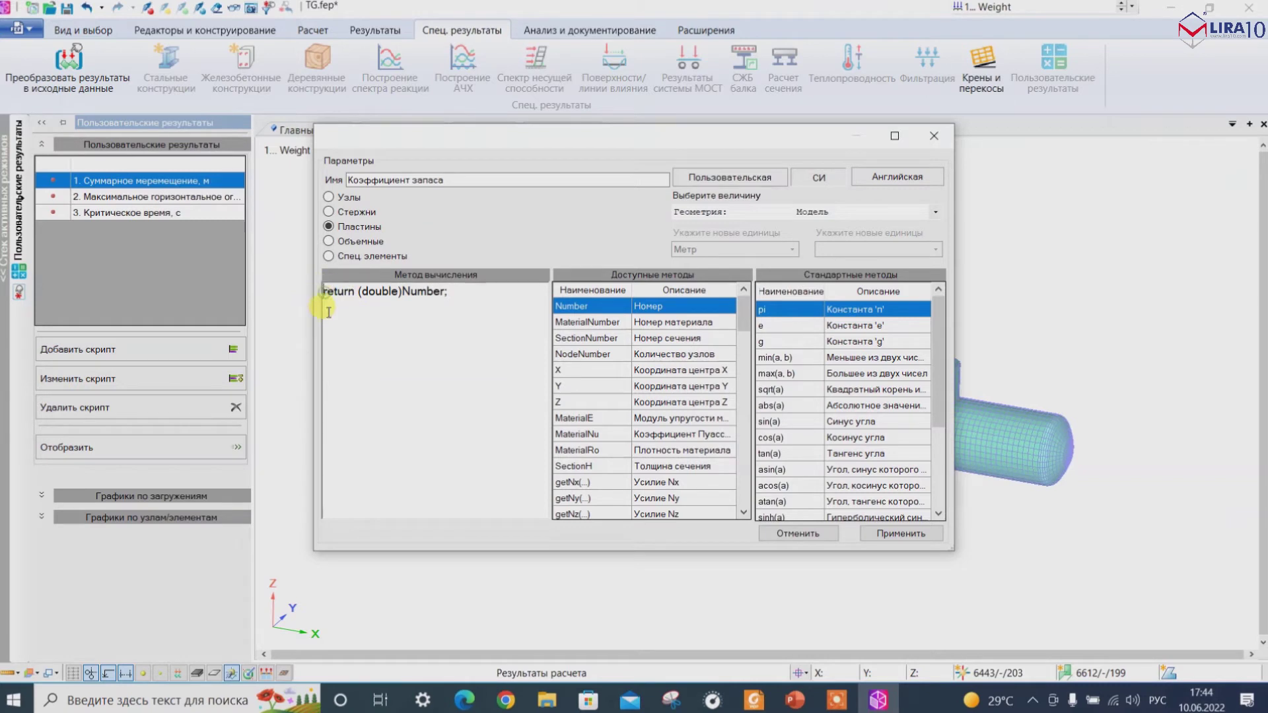
{"action": "key", "text": "Return"}
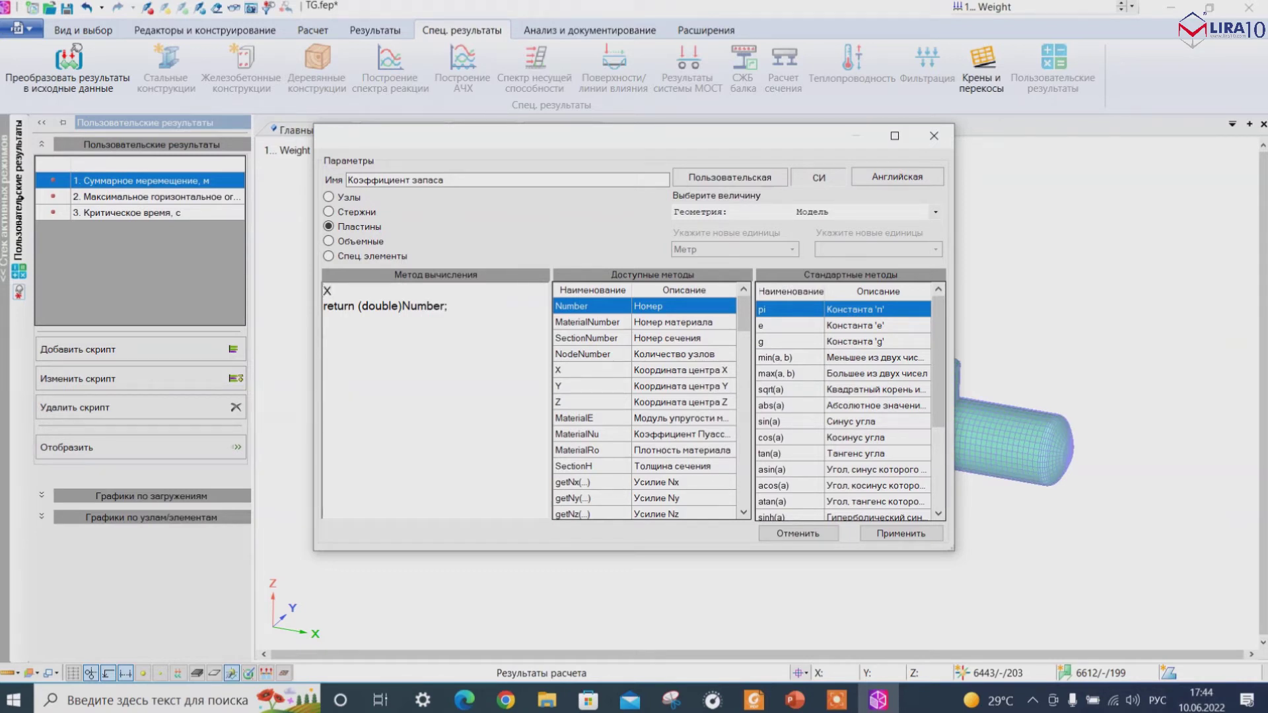
{"action": "type", "text": "{"}
{"action": "key", "text": "Return"}
{"action": "type", "text": "uble solve"}
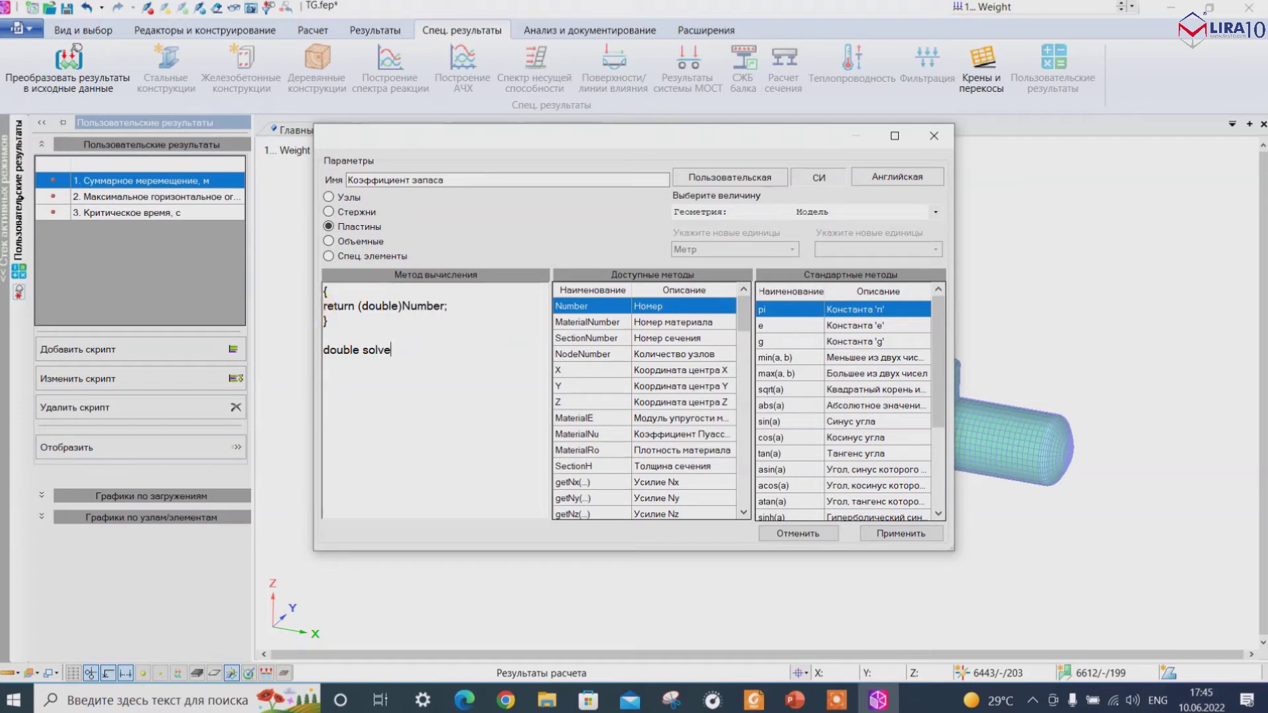
{"action": "type", "text": "k()"}
{"action": "left_click", "coordinate": [401, 350]}
Switch to the PowerPoint presentation and examine the quadratic equation for k and its coefficients on slide 10.
{"action": "left_click", "coordinate": [795, 700]}
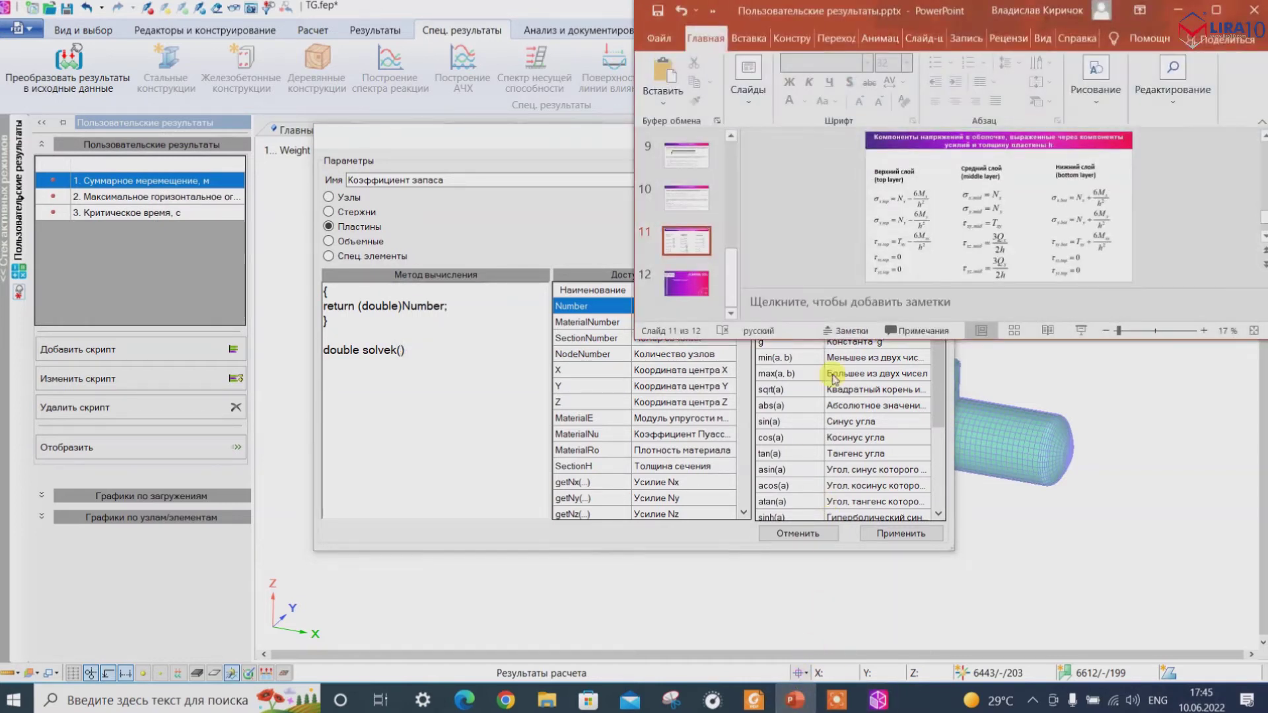
{"action": "left_click", "coordinate": [687, 199]}
{"action": "scroll", "coordinate": [946, 232], "scroll_direction": "up", "scroll_amount": 2, "text": "ctrl"}
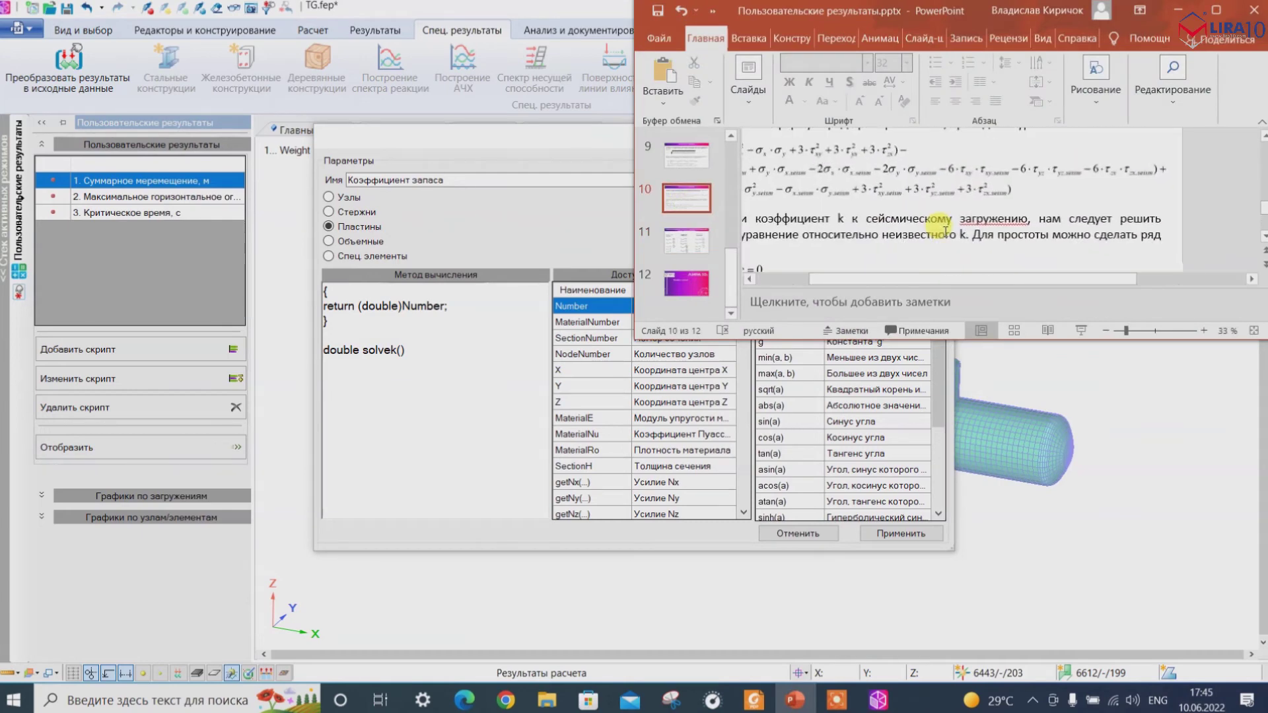
{"action": "scroll", "coordinate": [946, 231], "scroll_direction": "up", "scroll_amount": 3, "text": "ctrl"}
{"action": "scroll", "coordinate": [894, 213], "scroll_direction": "down", "scroll_amount": 4}
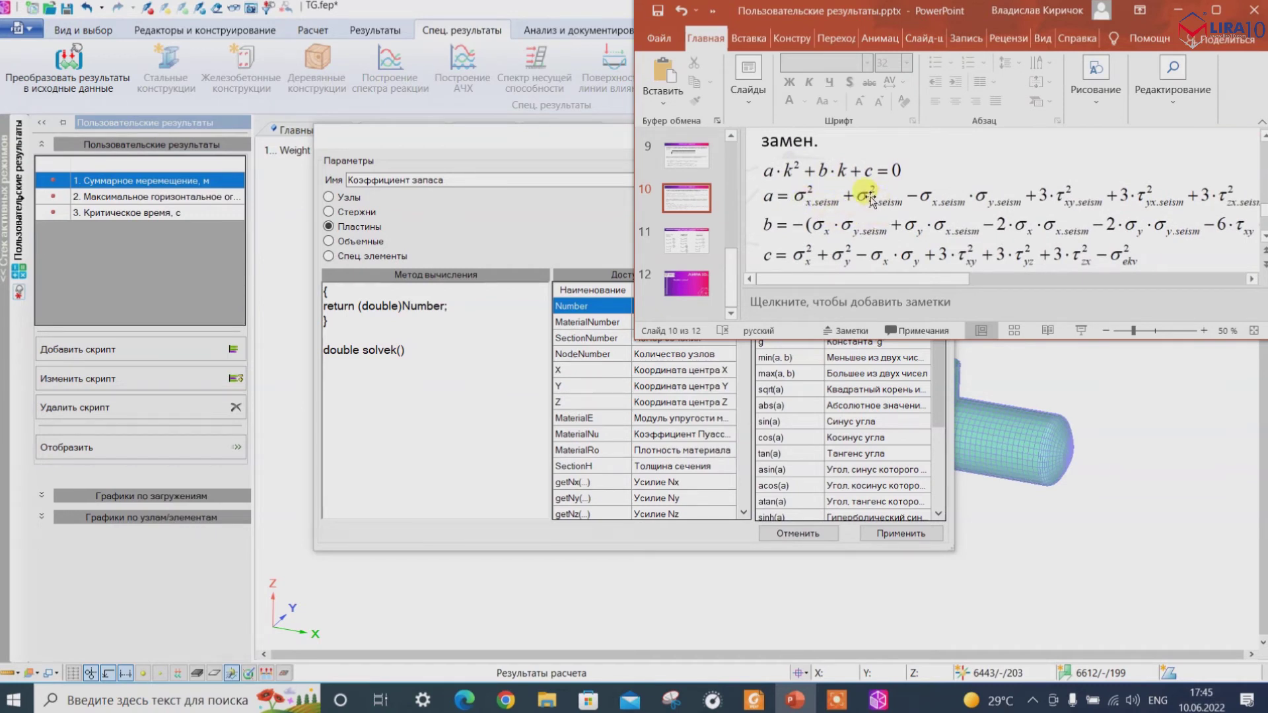
Back in the LIRA script, declare the solvek parameters double Sx, double Sy, double Txy, double Txz and double Tyz.
{"action": "left_click", "coordinate": [401, 350]}
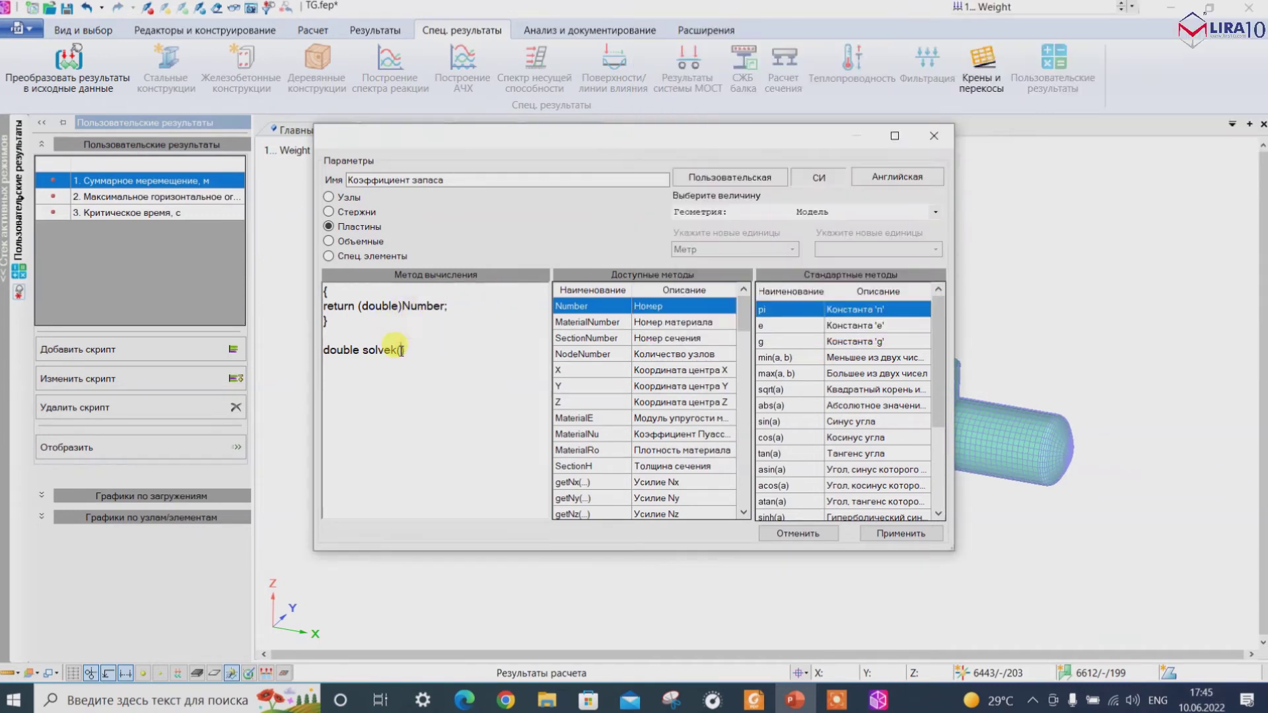
{"action": "type", "text": "Sx"}
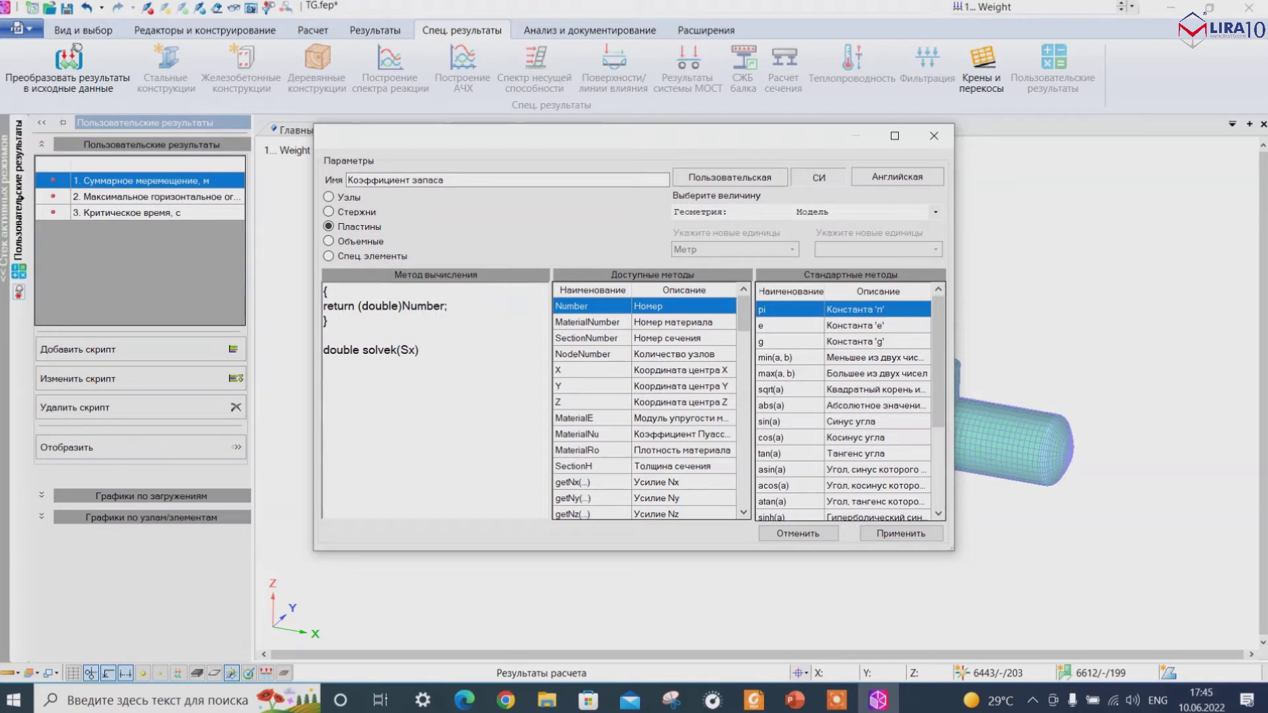
{"action": "key", "text": "BackSpace"}
{"action": "key", "text": "BackSpace"}
{"action": "key", "text": "BackSpace"}
{"action": "type", "text": "double Sx, double"}
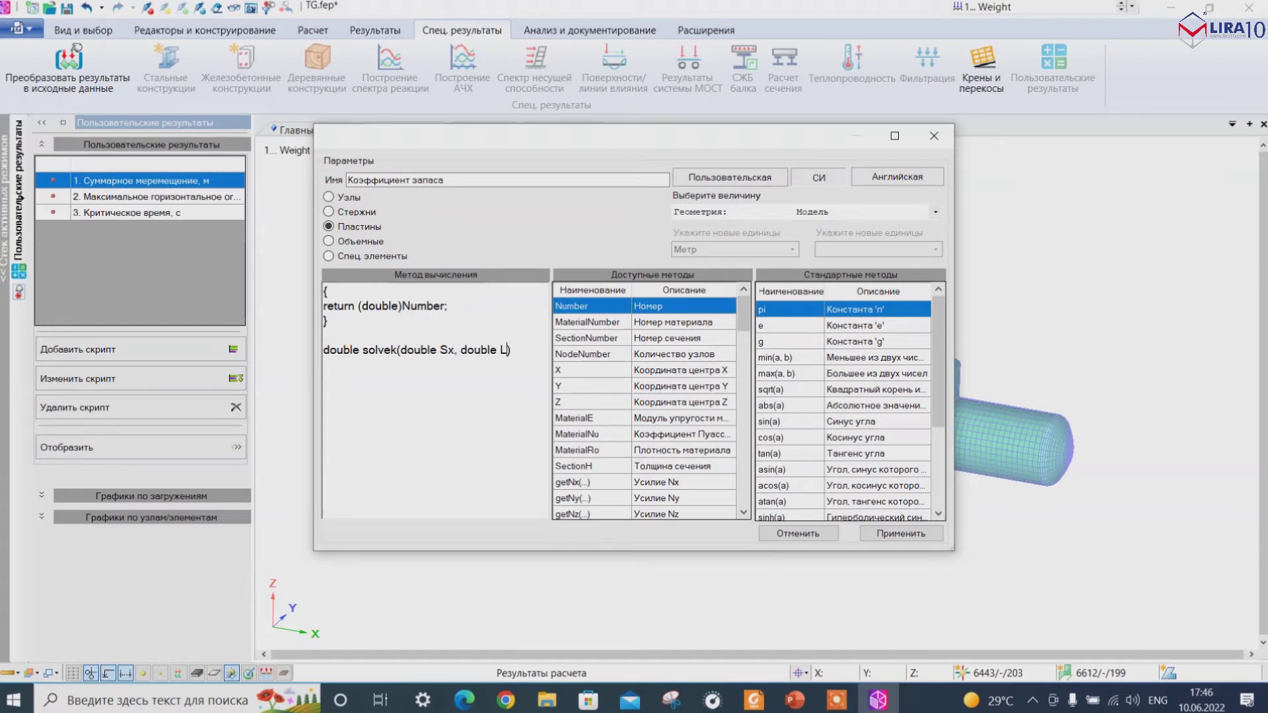
{"action": "type", "text": " S"}
{"action": "type", "text": "Double"}
{"action": "key", "text": "BackSpace"}
{"action": "key", "text": "BackSpace"}
{"action": "key", "text": "BackSpace"}
{"action": "key", "text": "BackSpace"}
{"action": "key", "text": "BackSpace"}
{"action": "key", "text": "BackSpace"}
{"action": "type", "text": "double Txt"}
{"action": "type", "text": ", double Txz, doub"}
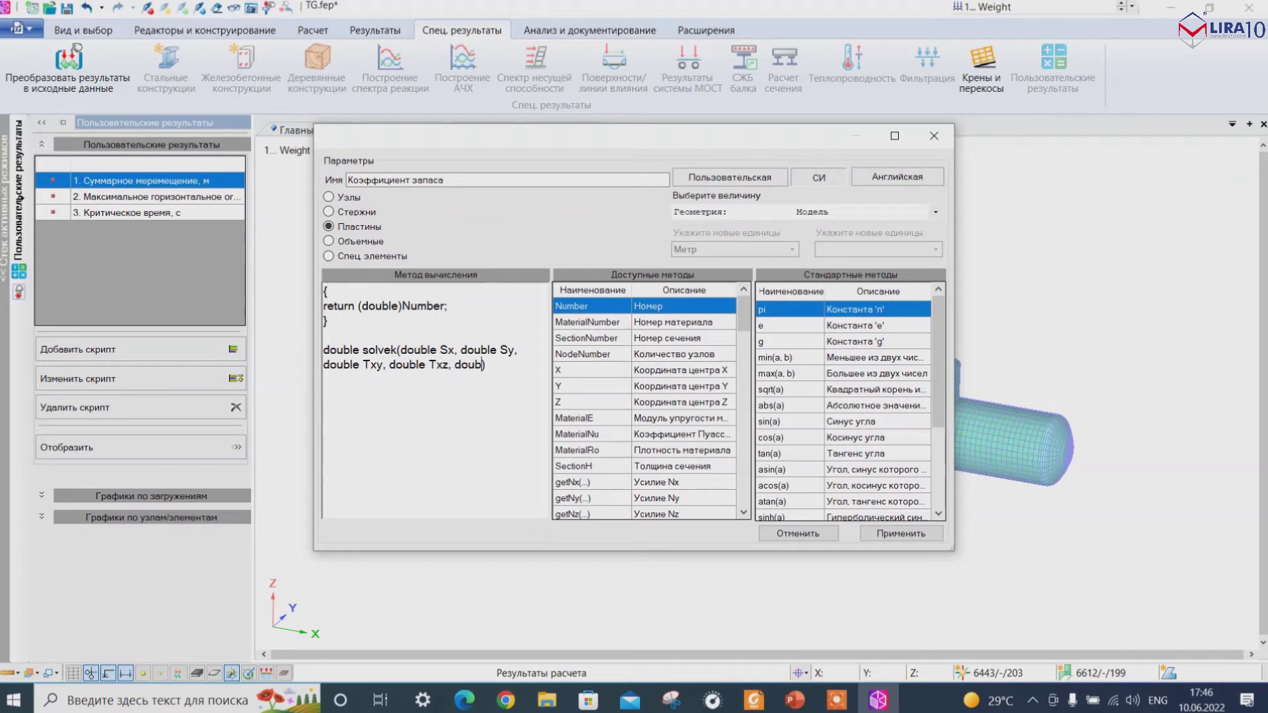
{"action": "type", "text": "le Tyz,"}
Duplicate the stress parameters of solvek and rename the copies Sxs, Sys, Txys, Txzs and Tyzs for the seismic components.
{"action": "left_click_drag", "start_coordinate": [399, 350], "coordinate": [504, 363]}
{"action": "key", "text": "ctrl+c"}
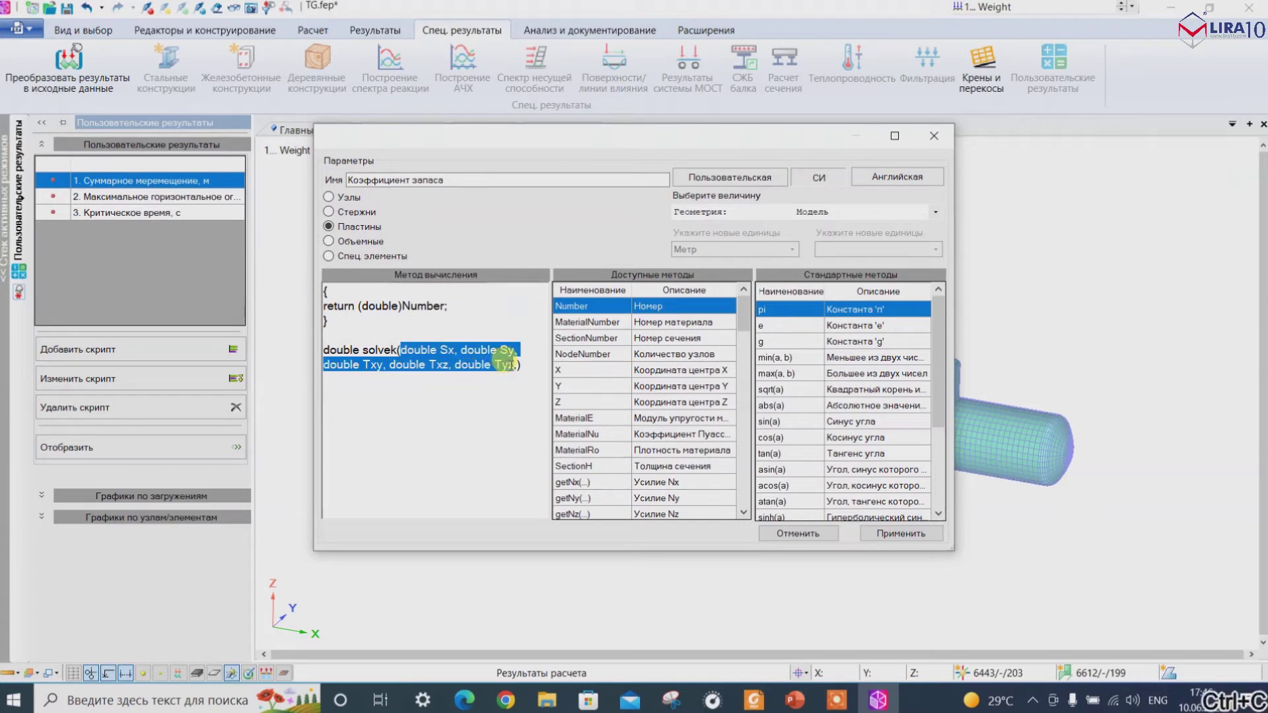
{"action": "left_click", "coordinate": [516, 365]}
{"action": "key", "text": "ctrl+v"}
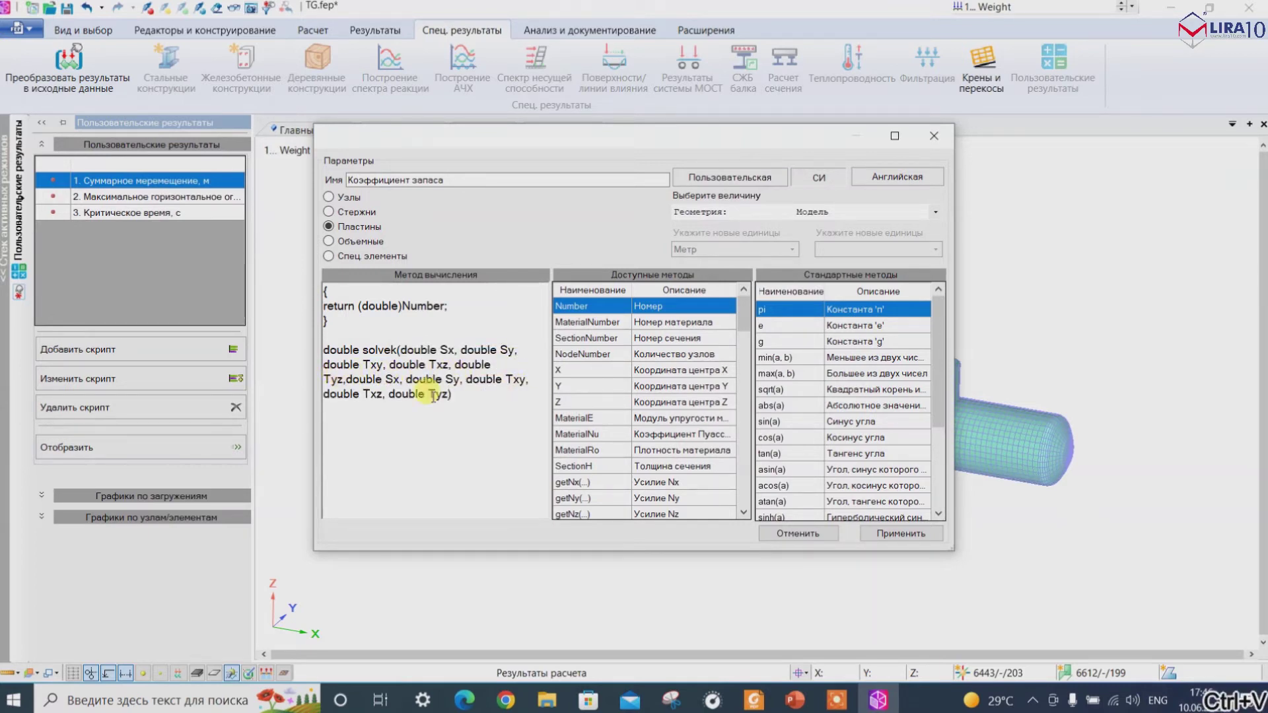
{"action": "left_click", "coordinate": [401, 380]}
{"action": "type", "text": "s"}
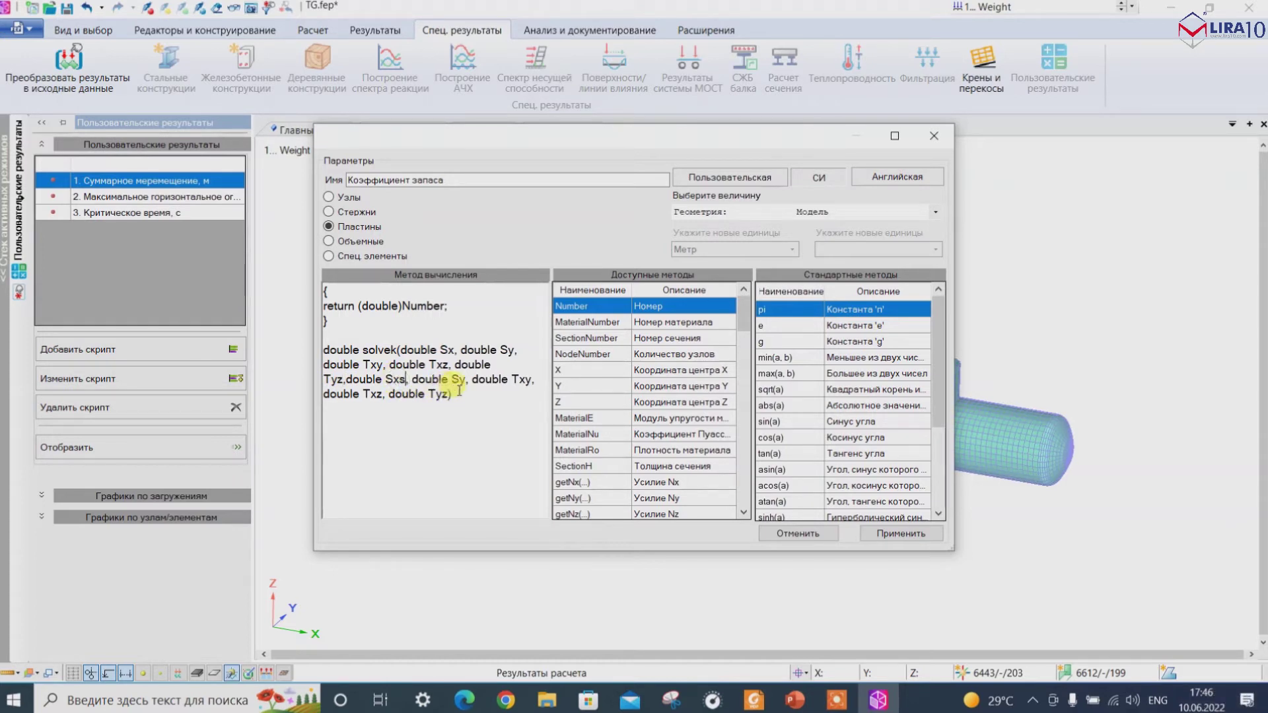
{"action": "left_click", "coordinate": [461, 380]}
{"action": "type", "text": "s"}
{"action": "left_click", "coordinate": [536, 381]}
{"action": "type", "text": "s"}
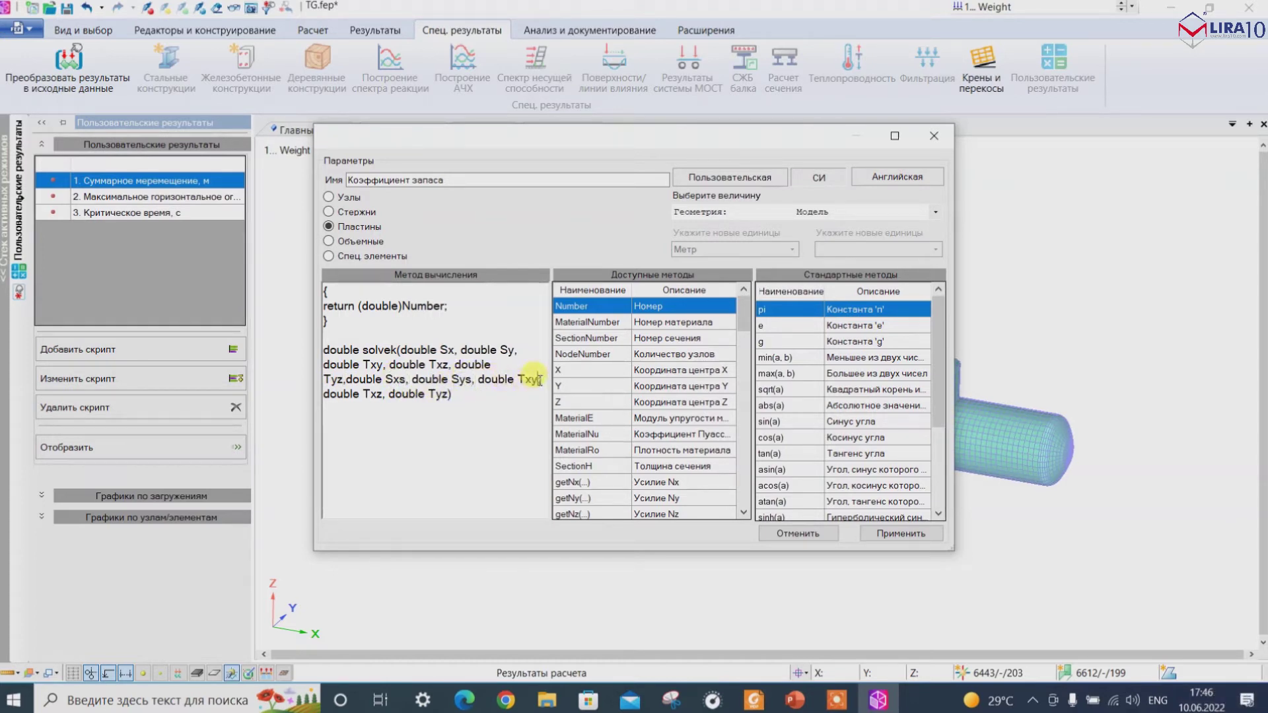
{"action": "left_click", "coordinate": [383, 395]}
{"action": "type", "text": "s"}
{"action": "left_click", "coordinate": [447, 395]}
{"action": "type", "text": "s"}
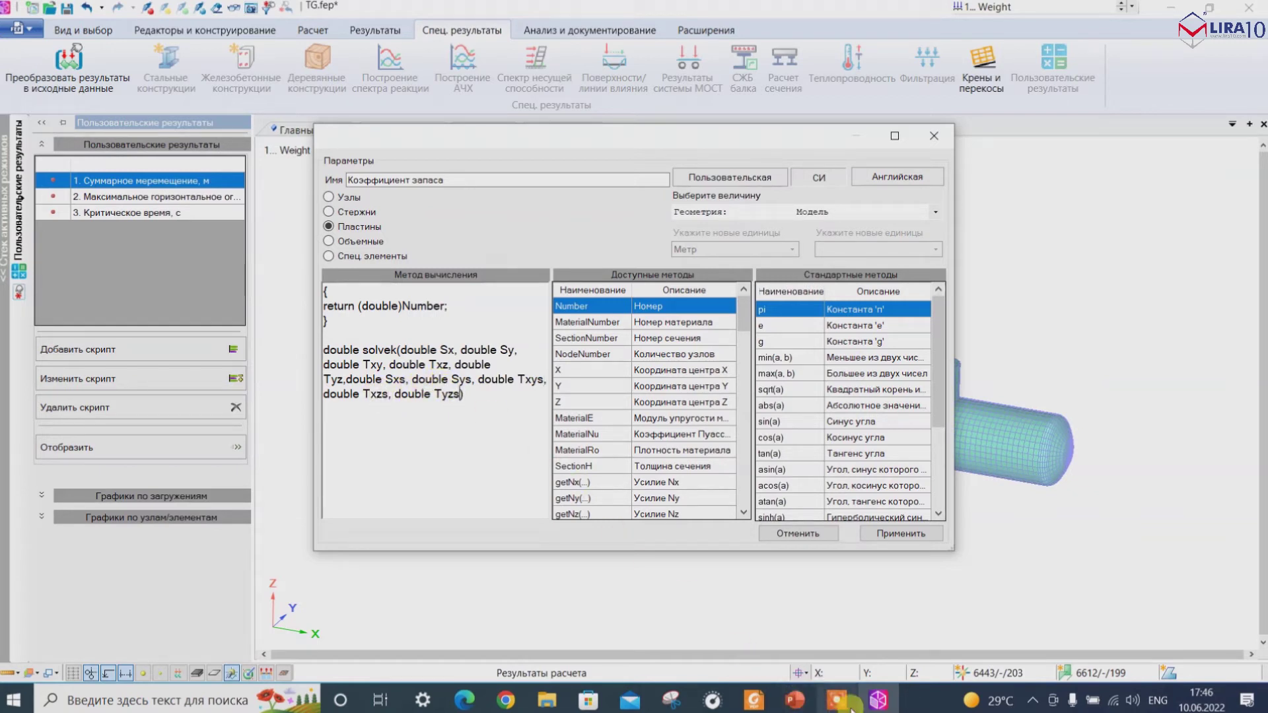
Add the Seqv parameter to solvek, give the function an empty braced body, and apply the script.
{"action": "left_click", "coordinate": [801, 704]}
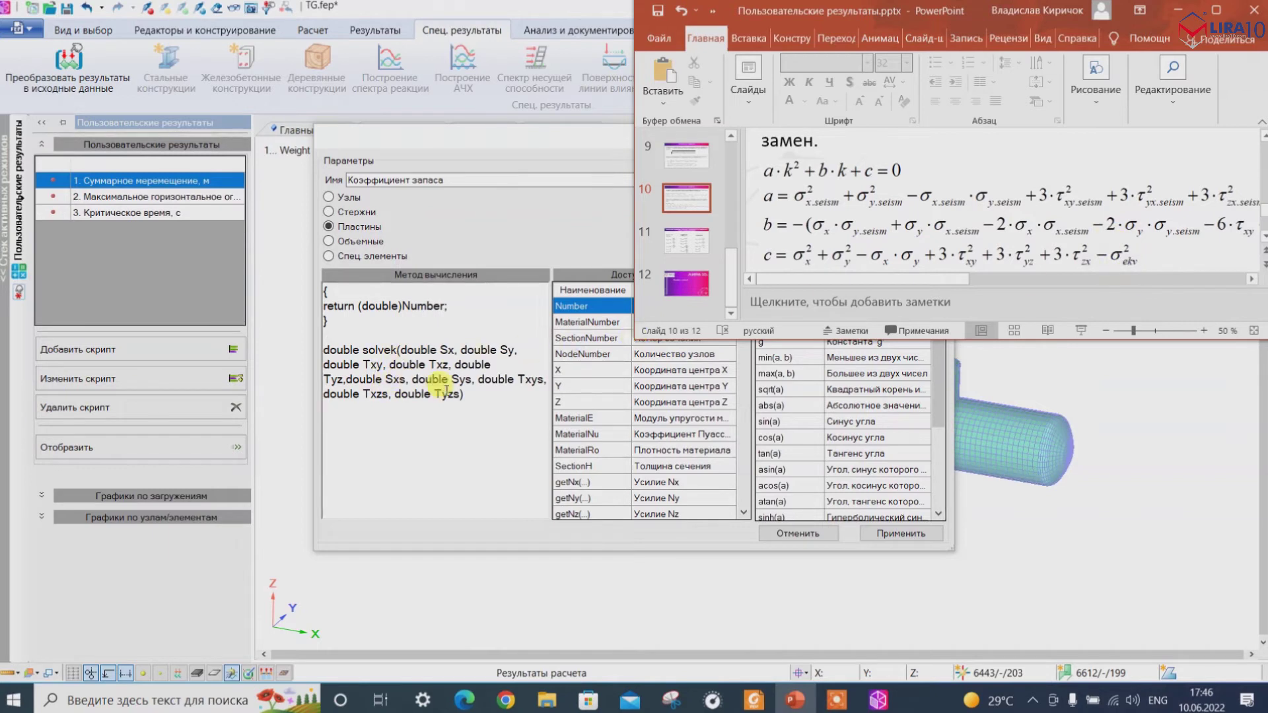
{"action": "left_click", "coordinate": [460, 395]}
{"action": "type", "text": ","}
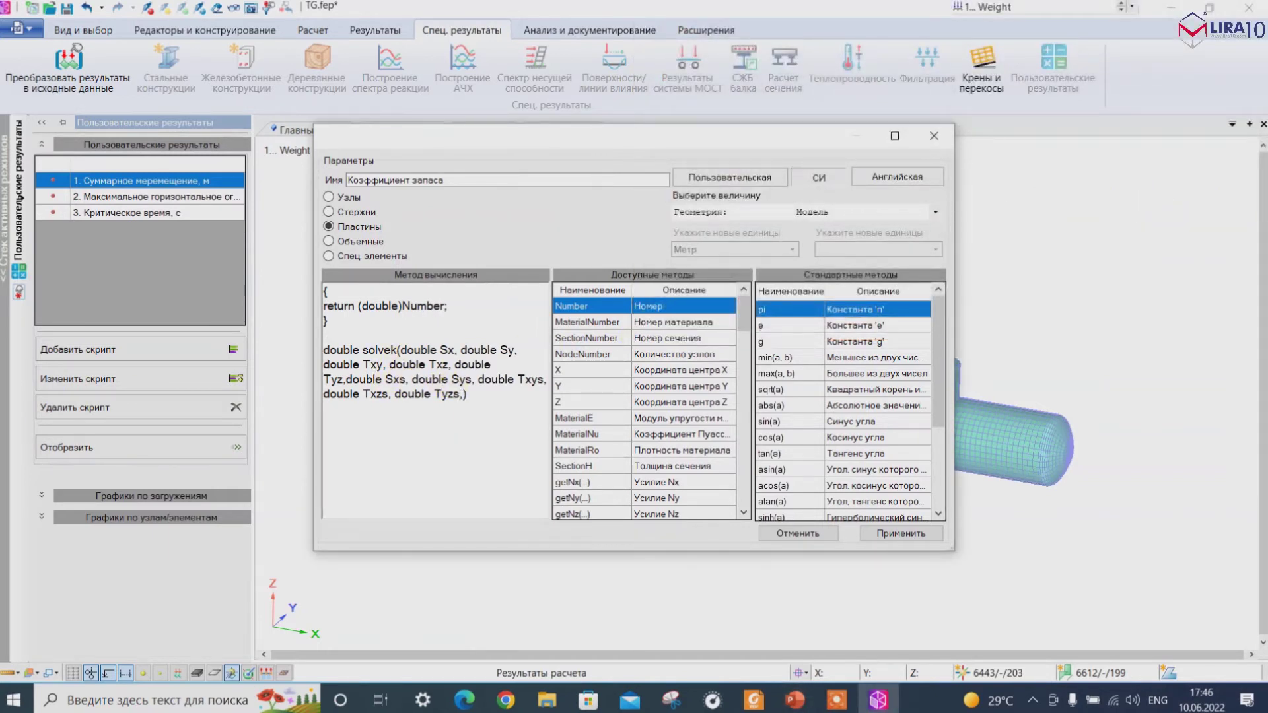
{"action": "type", "text": "Seqv"}
{"action": "left_click", "coordinate": [505, 394]}
{"action": "key", "text": "Return"}
{"action": "type", "text": "{"}
{"action": "key", "text": "Return"}
{"action": "key", "text": "Return"}
{"action": "type", "text": "}"}
{"action": "left_click", "coordinate": [902, 533]}
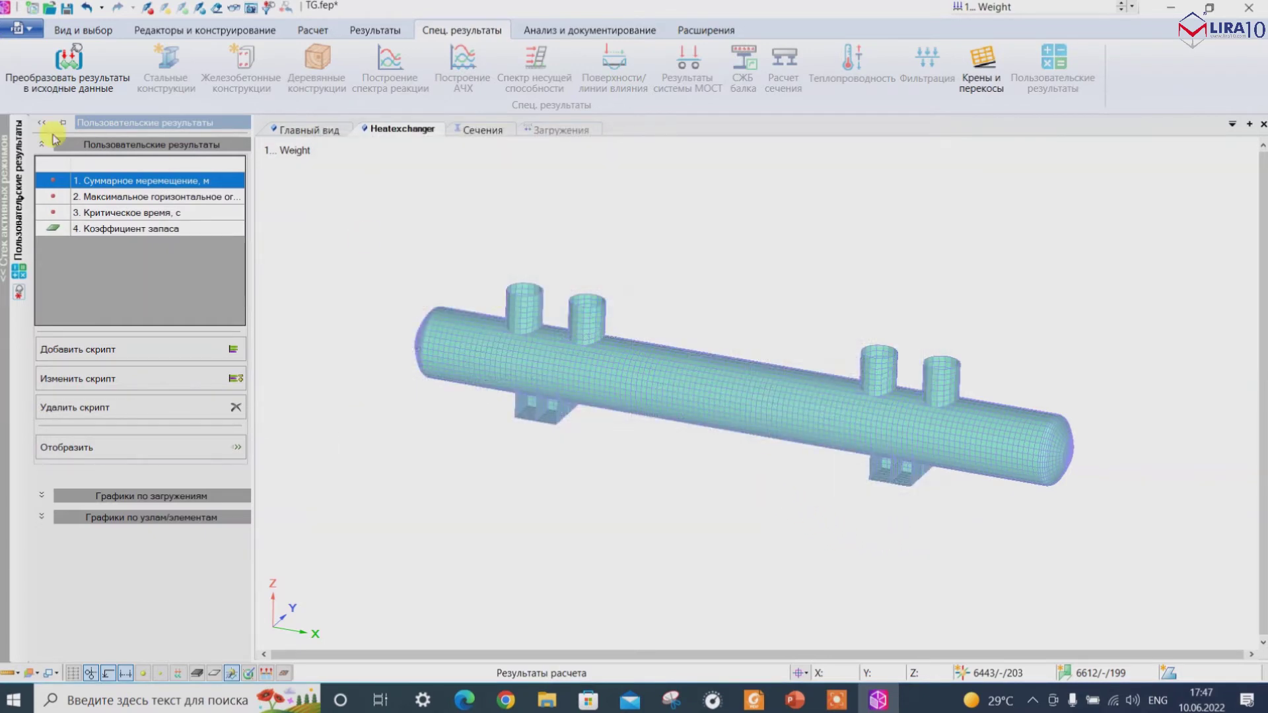
Shrink the LIRA window to sit beside the presentation and reopen the "Коэффициент запаса" script for editing.
{"action": "left_click", "coordinate": [125, 229]}
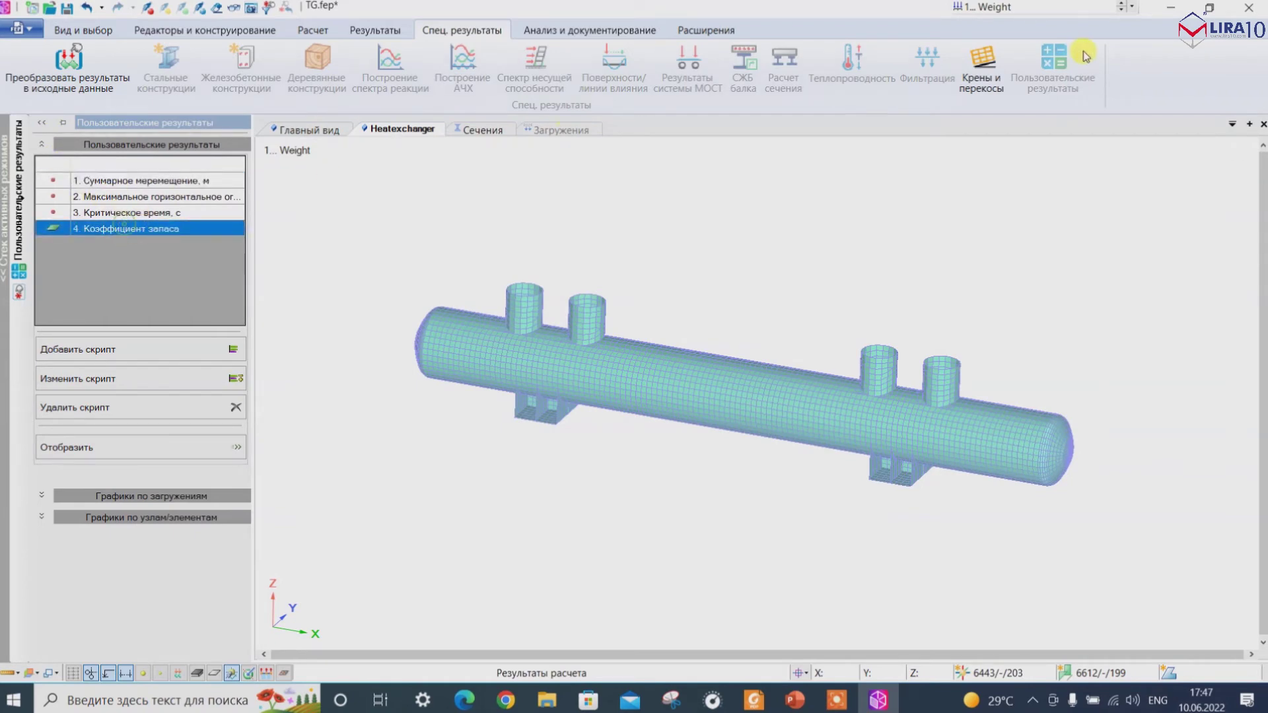
{"action": "left_click", "coordinate": [1199, 9]}
{"action": "left_click_drag", "start_coordinate": [428, 9], "coordinate": [2, 2]}
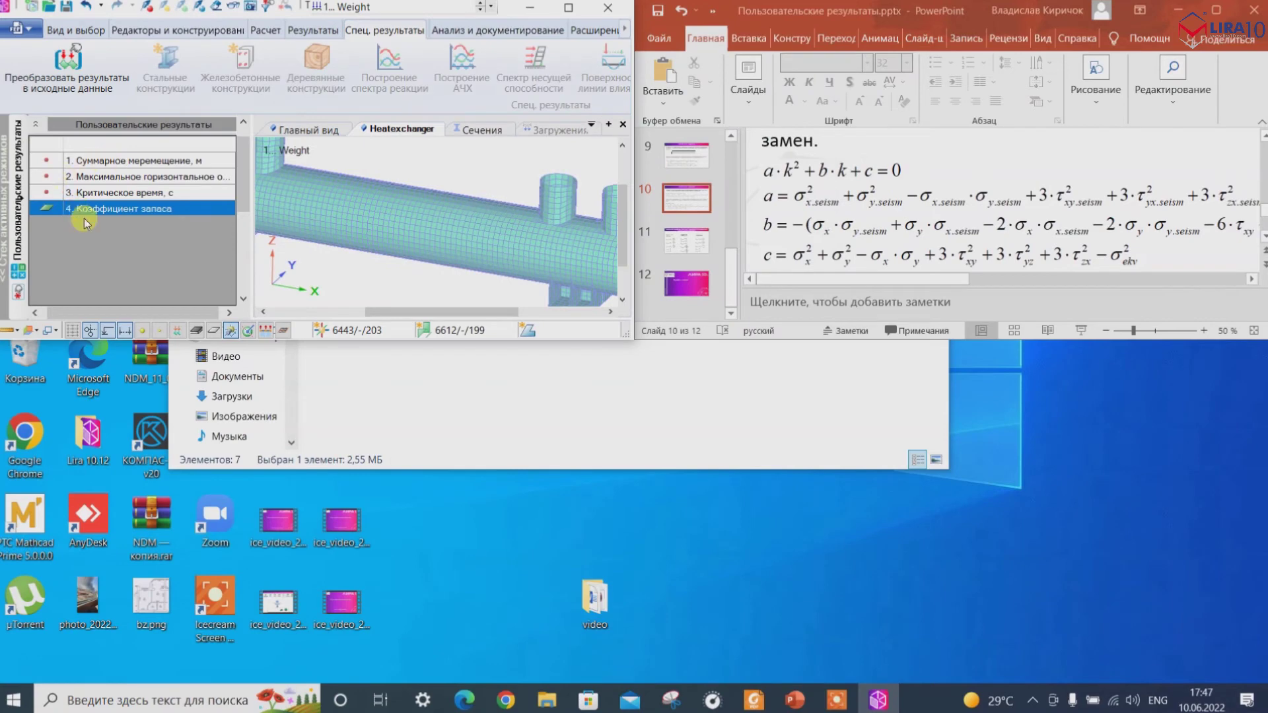
{"action": "scroll", "coordinate": [203, 211], "scroll_direction": "down", "scroll_amount": 3}
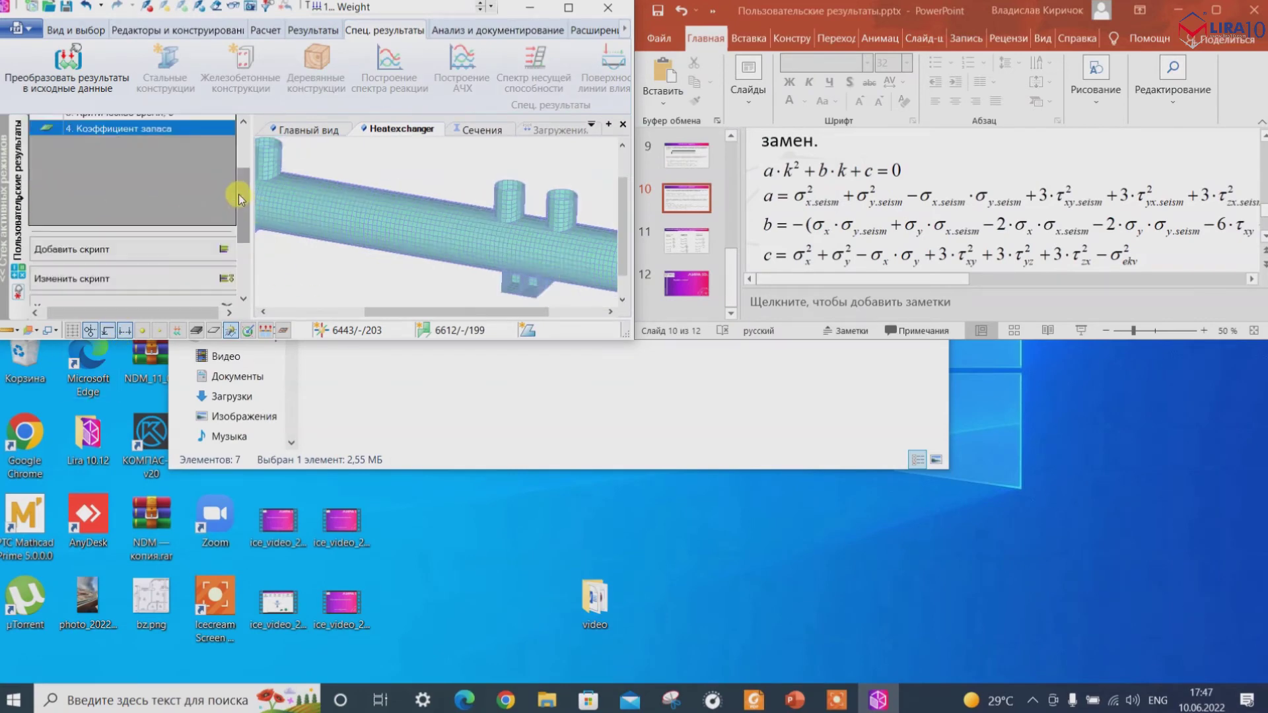
{"action": "scroll", "coordinate": [204, 213], "scroll_direction": "down", "scroll_amount": 1}
{"action": "left_click", "coordinate": [99, 198]}
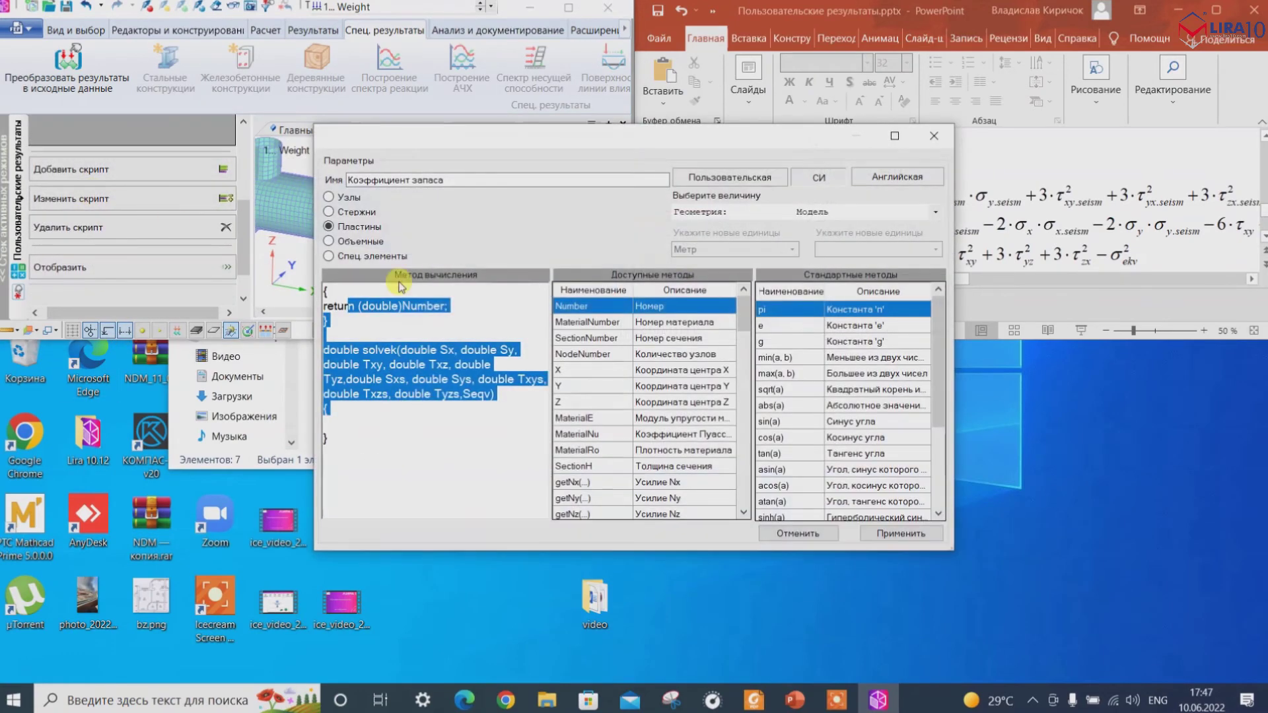
Place the script editor beside the presentation so that the solvek body and the slide's coefficient formulas are both in view.
{"action": "left_click_drag", "start_coordinate": [522, 152], "coordinate": [1, 1]}
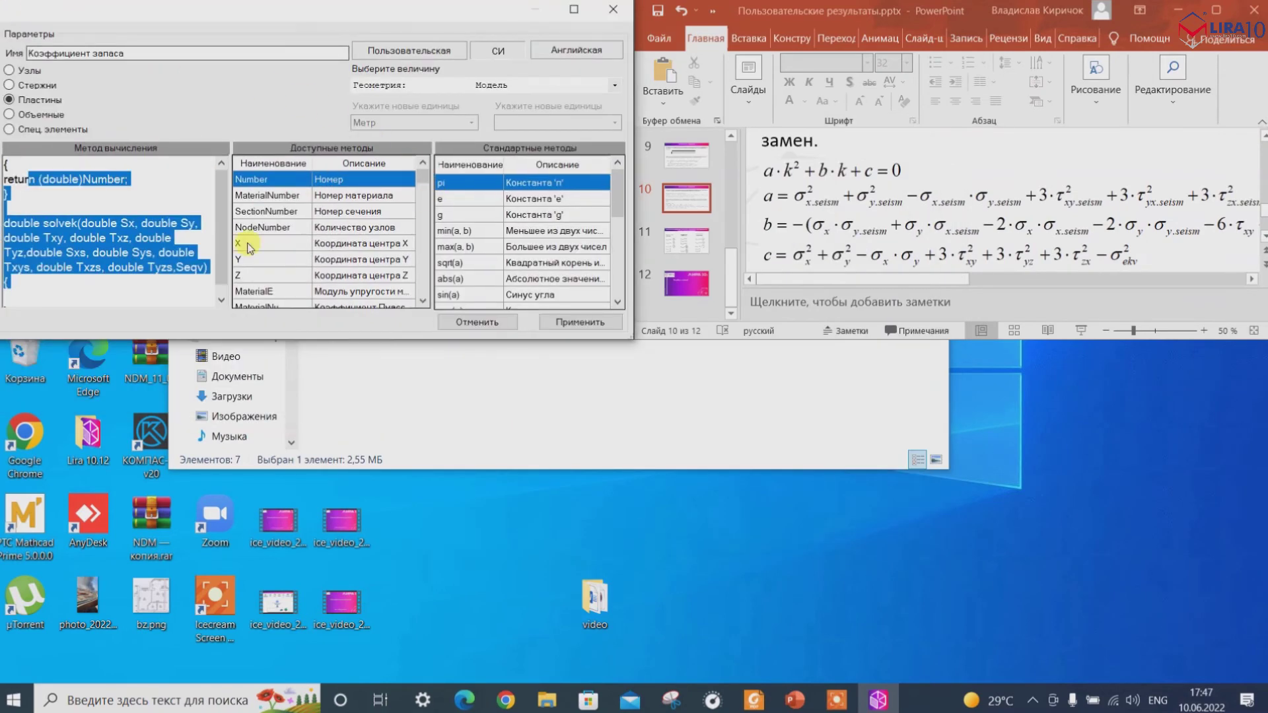
{"action": "left_click", "coordinate": [41, 280]}
{"action": "scroll", "coordinate": [53, 250], "scroll_direction": "down", "scroll_amount": 1}
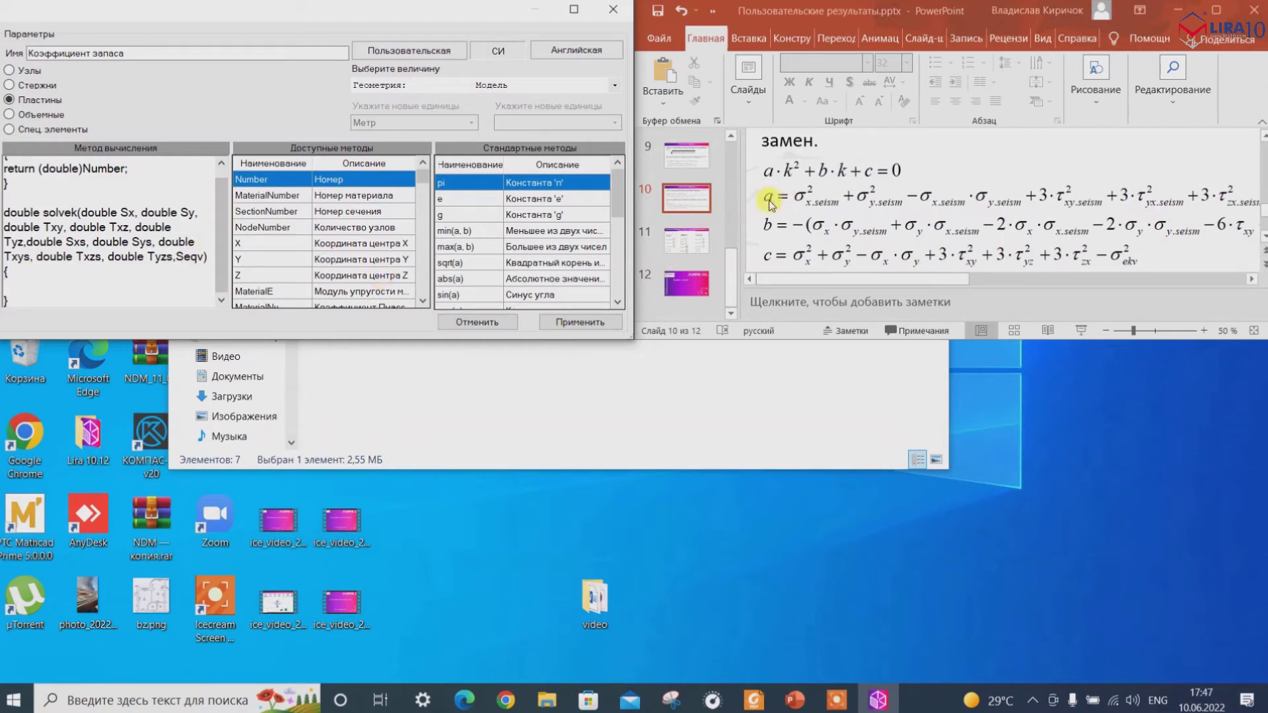
{"action": "left_click", "coordinate": [872, 286]}
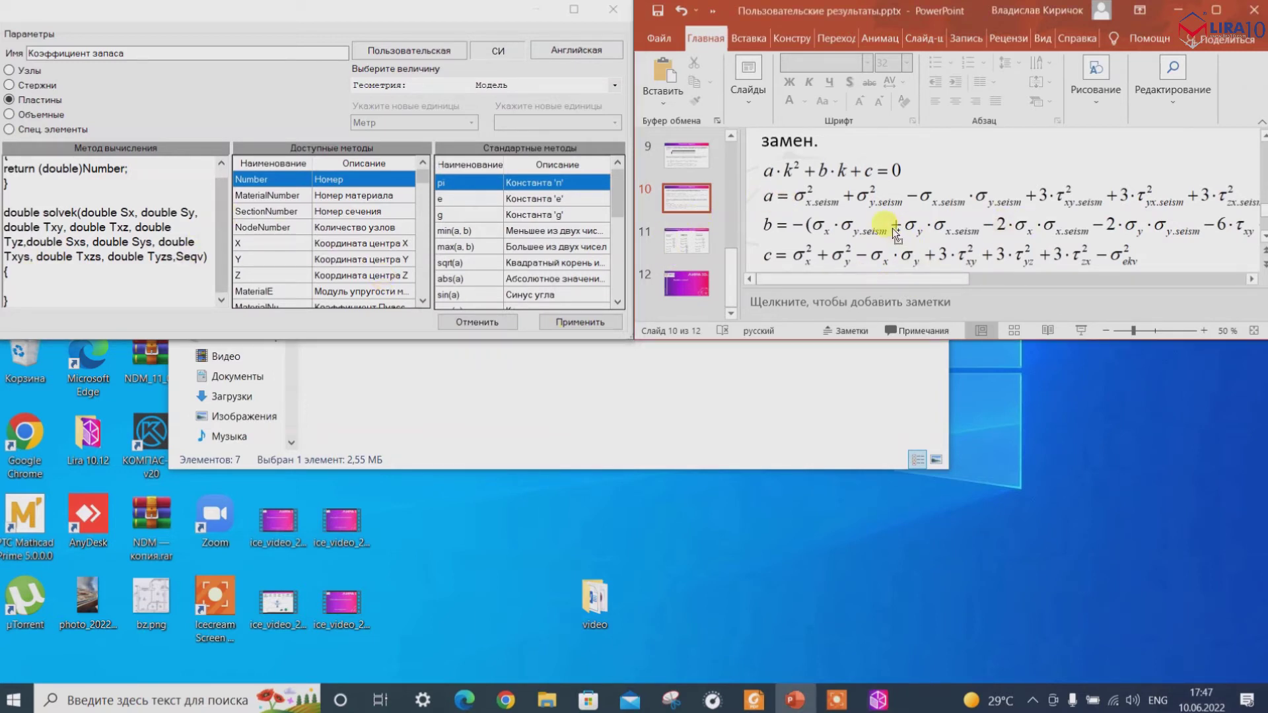
Enlarge the presentation window so that the slide's formulas for a, b and c are in view beside the script editor.
{"action": "scroll", "coordinate": [895, 233], "scroll_direction": "down", "scroll_amount": 2, "text": "ctrl"}
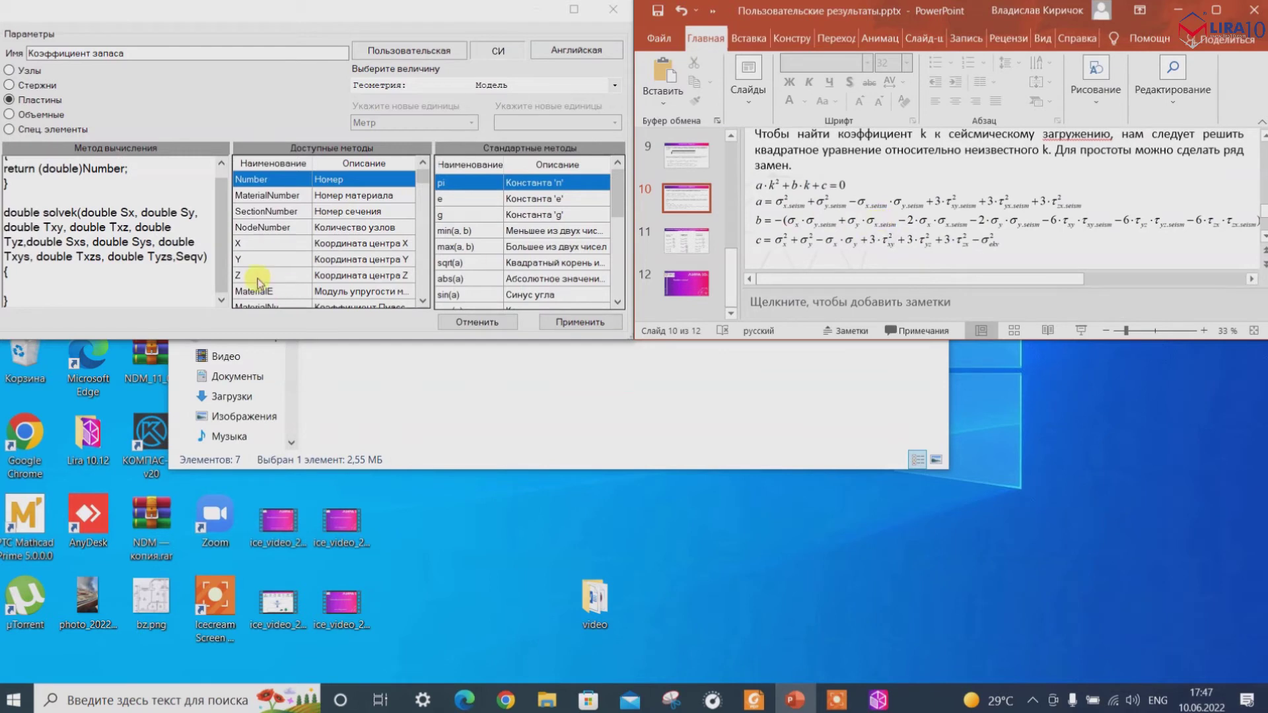
{"action": "left_click", "coordinate": [27, 267]}
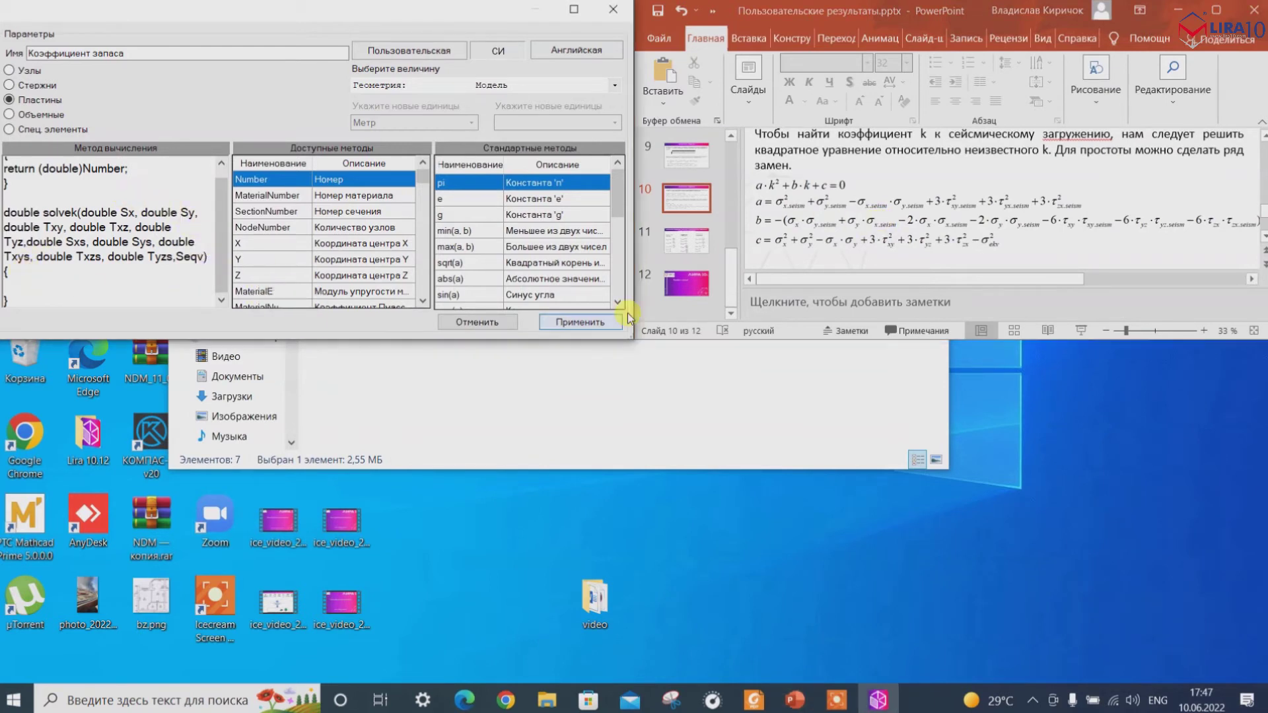
{"action": "scroll", "coordinate": [794, 230], "scroll_direction": "up", "scroll_amount": 2, "text": "ctrl"}
{"action": "left_click", "coordinate": [862, 277]}
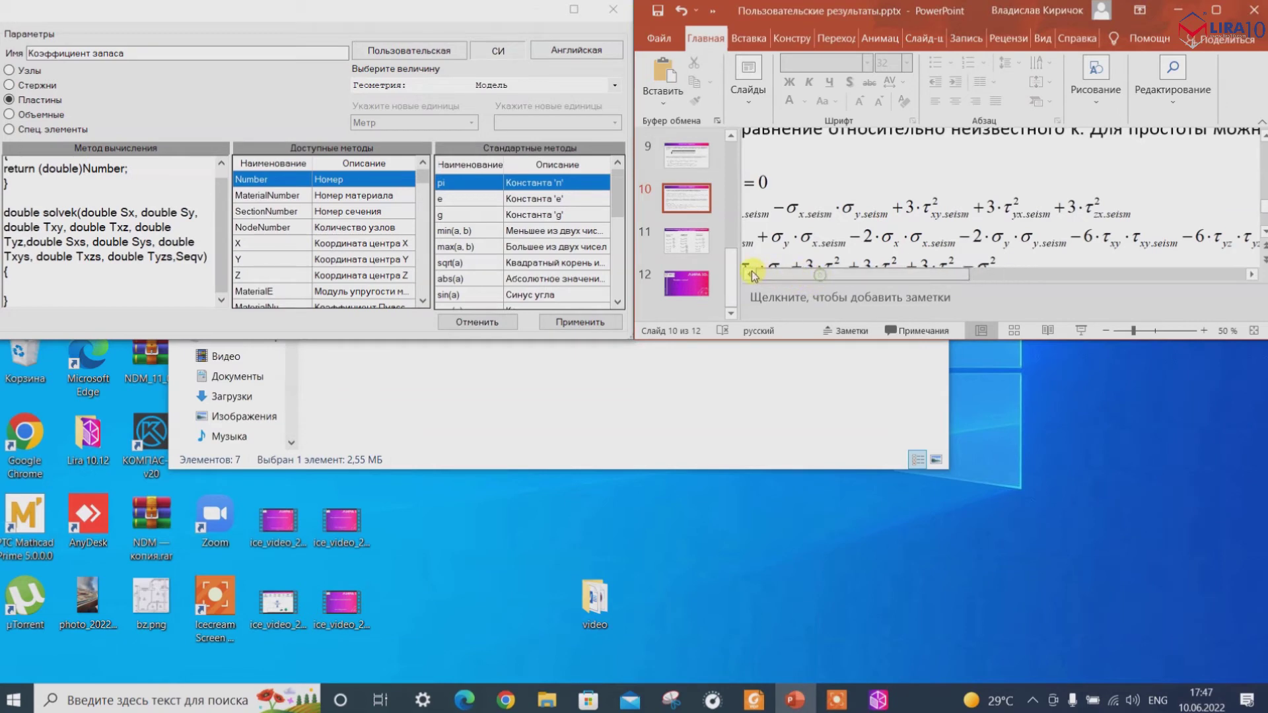
{"action": "left_click", "coordinate": [811, 280]}
{"action": "left_click_drag", "start_coordinate": [822, 339], "coordinate": [859, 519]}
In the solvek body, widen the code area and declare double a=Sxs*Sxs+Sys*Sys-Sxs*Sys+3*Txys*Txys+3*Txzs*Txzs+3*Tyzs*Tyzs;.
{"action": "left_click", "coordinate": [48, 281]}
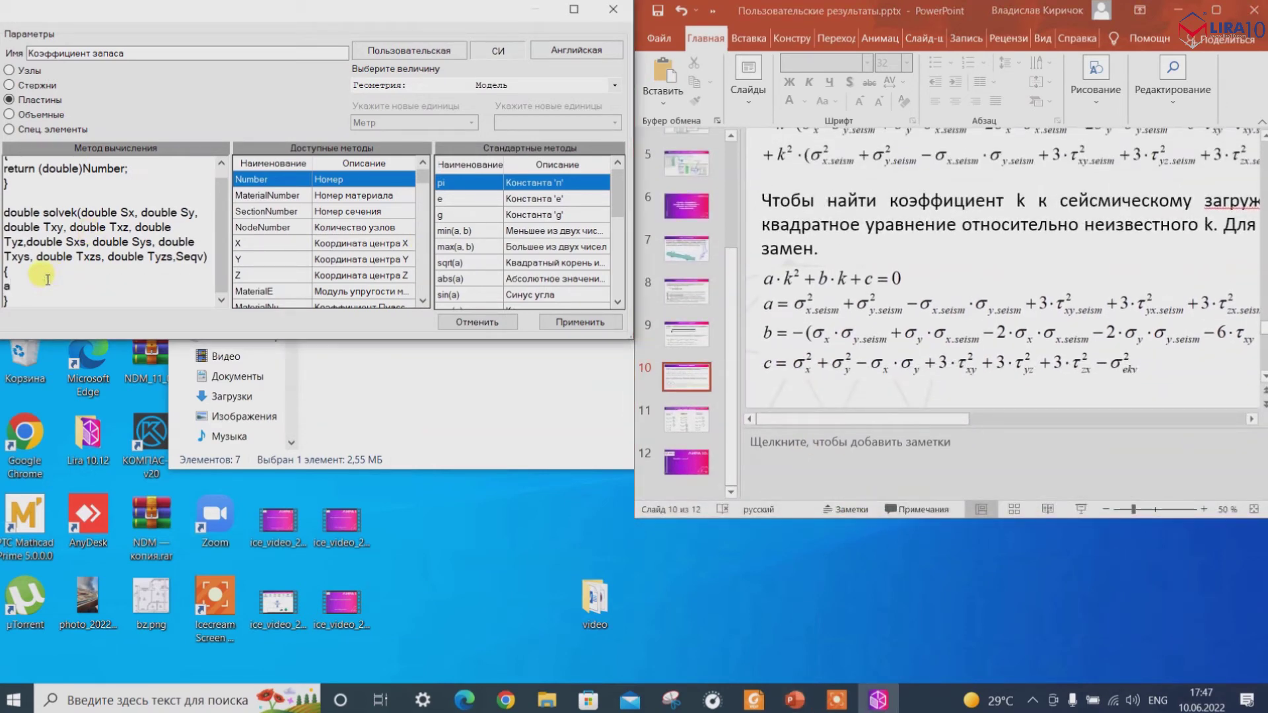
{"action": "type", "text": "daub"}
{"action": "type", "text": "le a="}
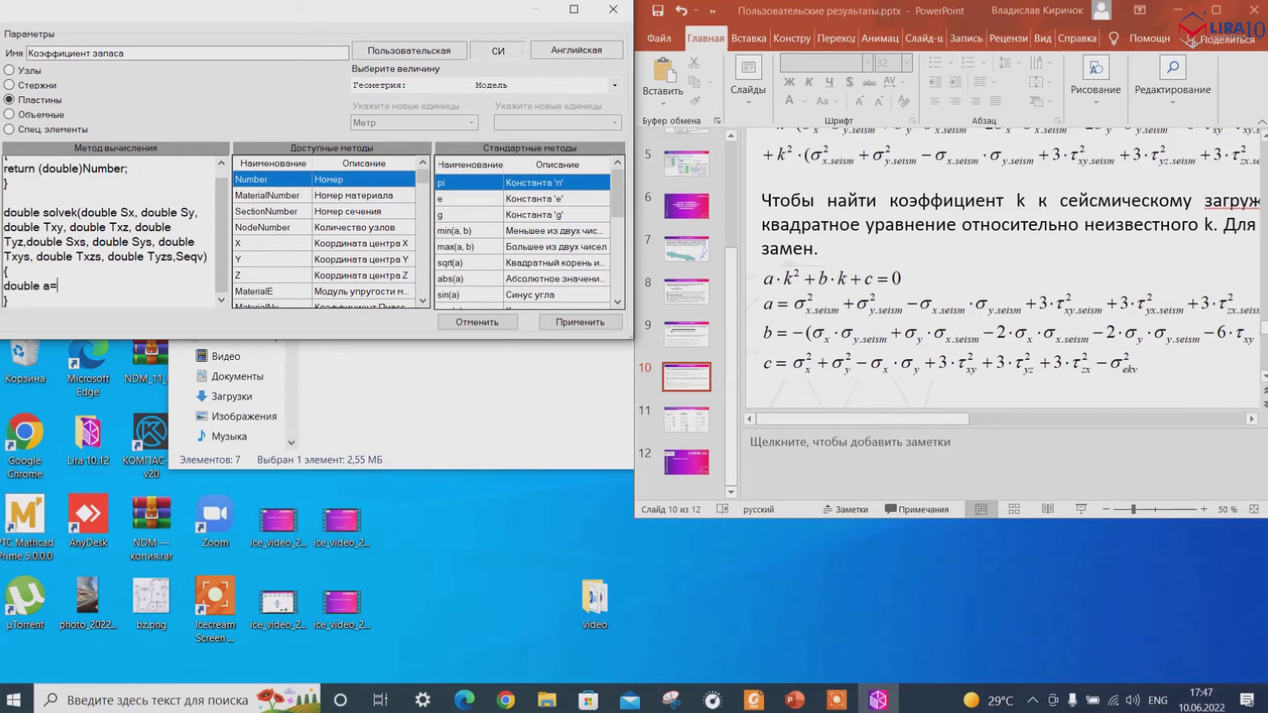
{"action": "type", "text": "Sx"}
{"action": "type", "text": "s*Sxs+Sys*Sys-Sx"}
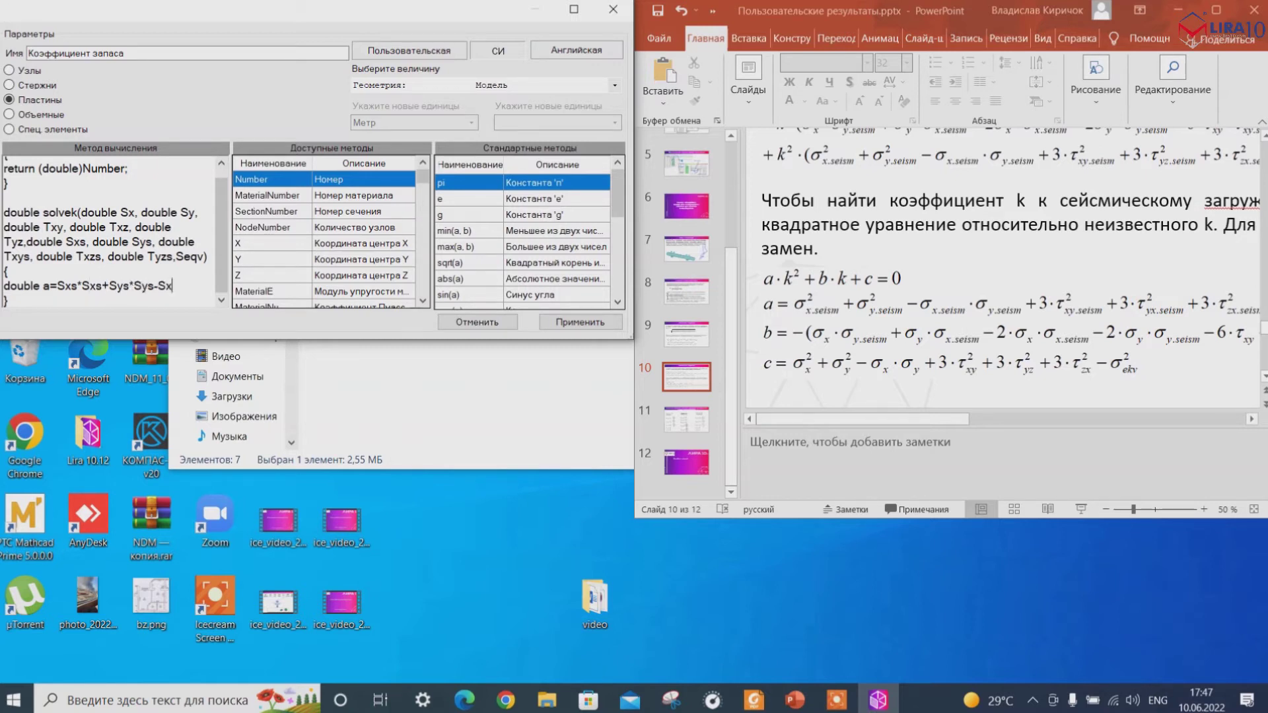
{"action": "type", "text": "s*Sys+"}
{"action": "left_click_drag", "start_coordinate": [438, 218], "coordinate": [538, 218]}
{"action": "left_click_drag", "start_coordinate": [231, 215], "coordinate": [447, 215]}
{"action": "type", "text": "3*Txys"}
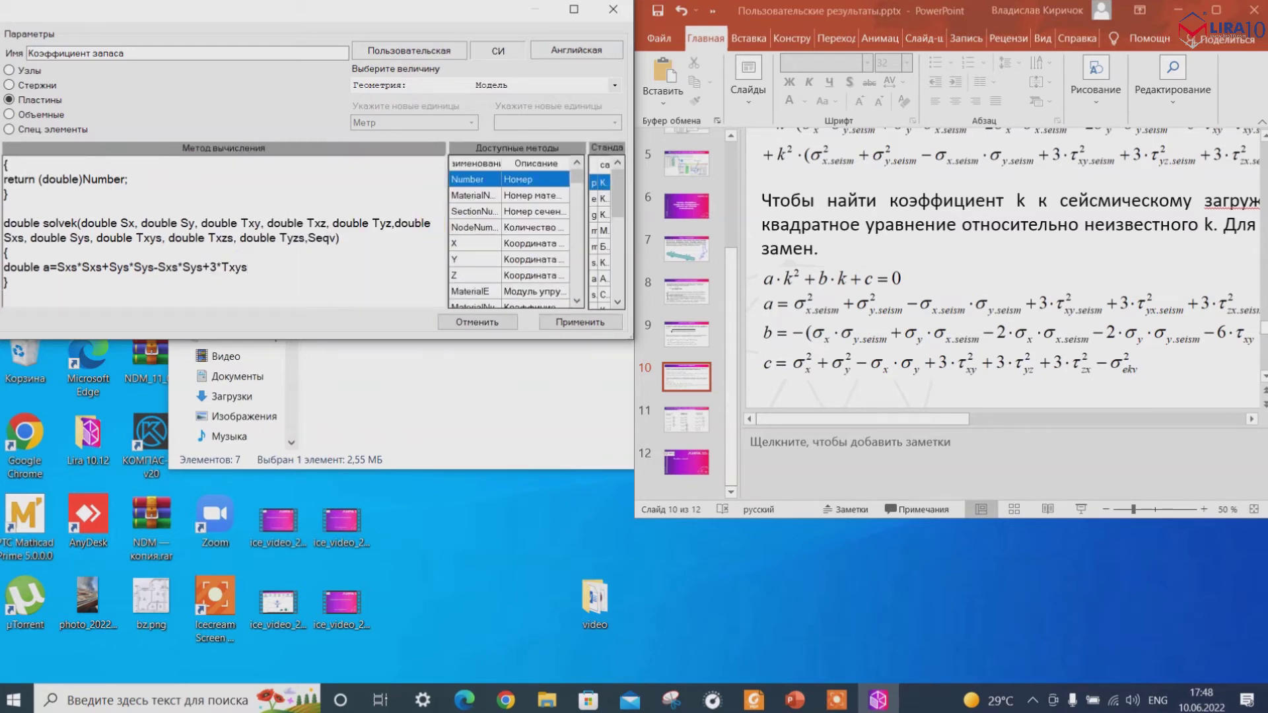
{"action": "type", "text": "*Txys+3*Txzs*Txzs+3*Tyzs*Tyzs;"}
{"action": "key", "text": "Return"}
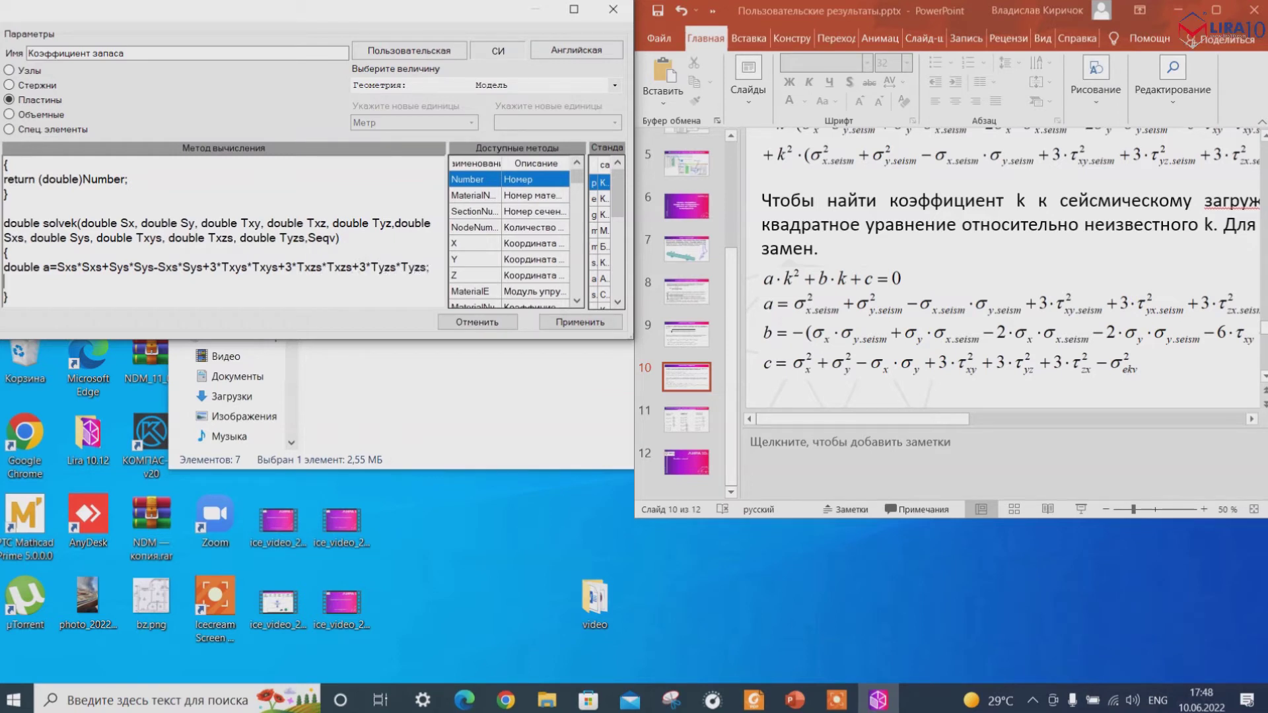
Declare coefficient b below a with its normal-stress terms: double b=-(Sx*Sys+Sy*Sxs-2*Sx*Sxs-2*Sy*Sys);.
{"action": "type", "text": "b"}
{"action": "type", "text": "ouble b"}
{"action": "type", "text": "=-"}
{"action": "type", "text": "();"}
{"action": "key", "text": "Left"}
{"action": "key", "text": "Left"}
{"action": "type", "text": "Sx*Sys+Sy*Sys"}
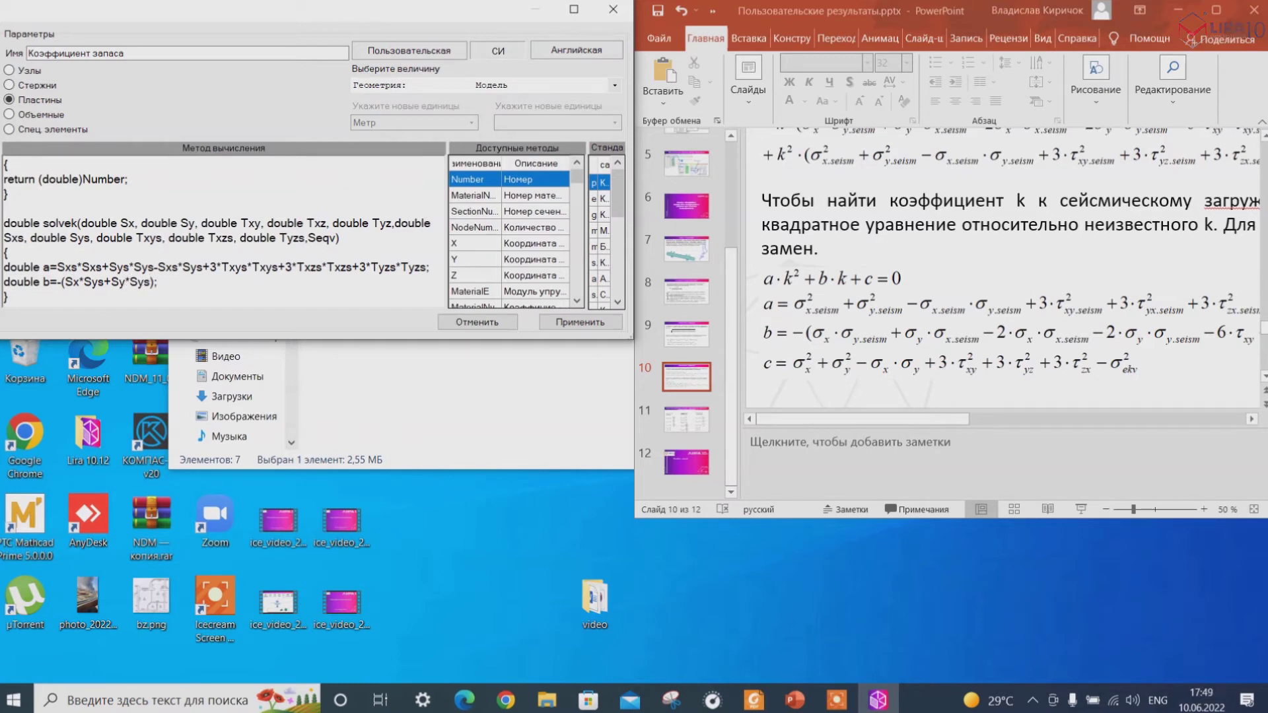
{"action": "type", "text": "-2*Sx*Sxs-2*Sy*Sys"}
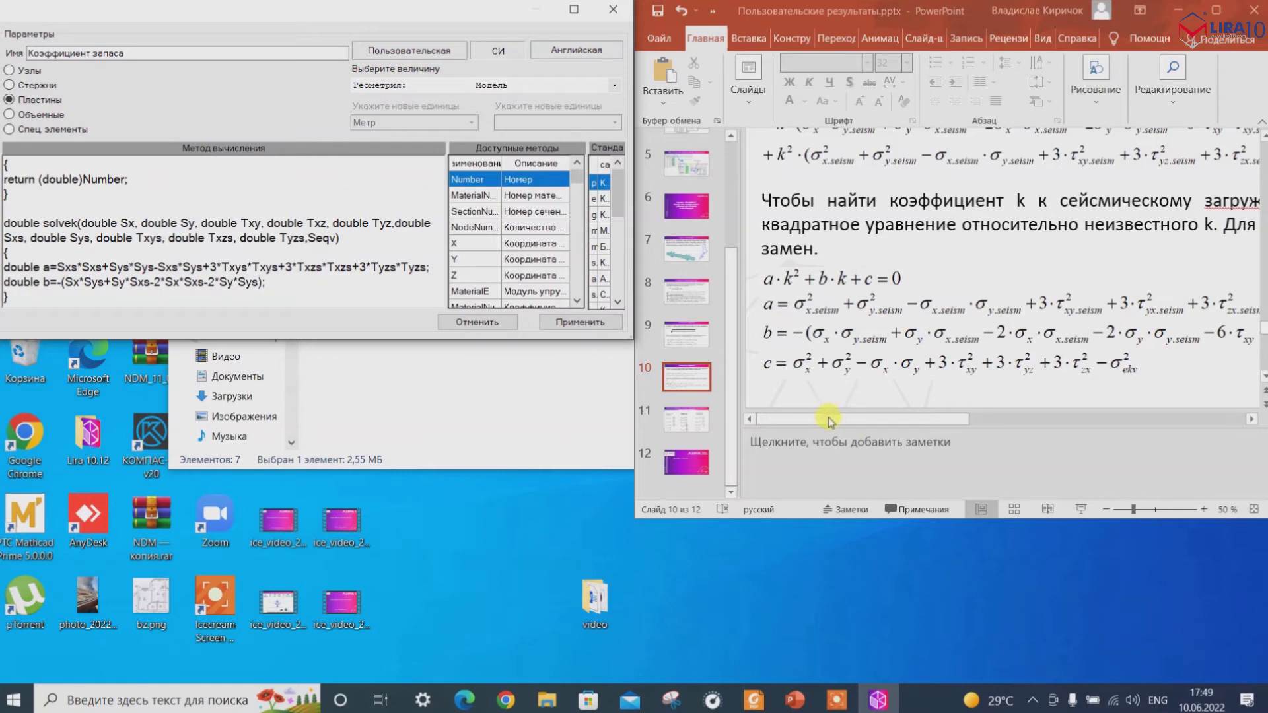
Add the shear terms -6*Txy*Txys-6*Tyz*Tyzs-6*Txz*Txzs inside the parentheses of b, following the slide's formula.
{"action": "left_click", "coordinate": [905, 368]}
{"action": "scroll", "coordinate": [821, 362], "scroll_direction": "down", "scroll_amount": 2, "text": "ctrl"}
{"action": "left_click_drag", "start_coordinate": [938, 418], "coordinate": [901, 426]}
{"action": "left_click", "coordinate": [266, 282]}
{"action": "type", "text": "-6*T"}
{"action": "type", "text": "xy*Txys-6*T"}
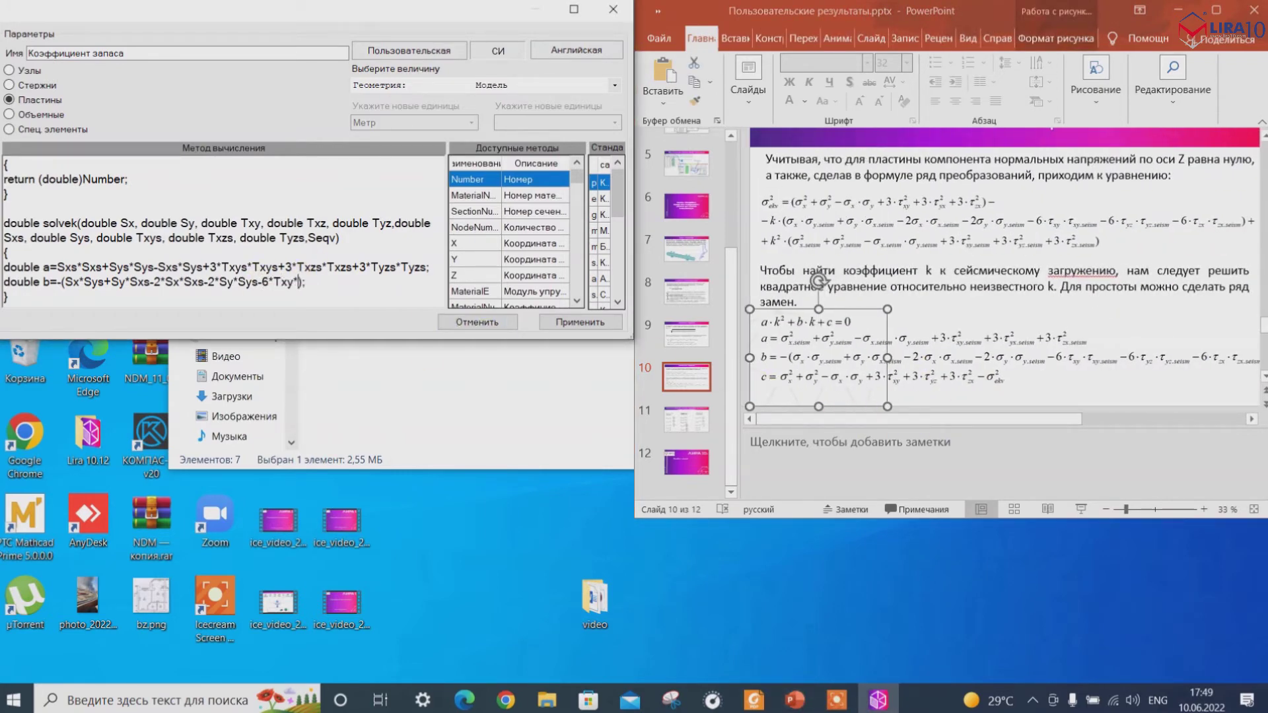
{"action": "type", "text": "yz*T"}
{"action": "type", "text": "yzs-6*Txz*T"}
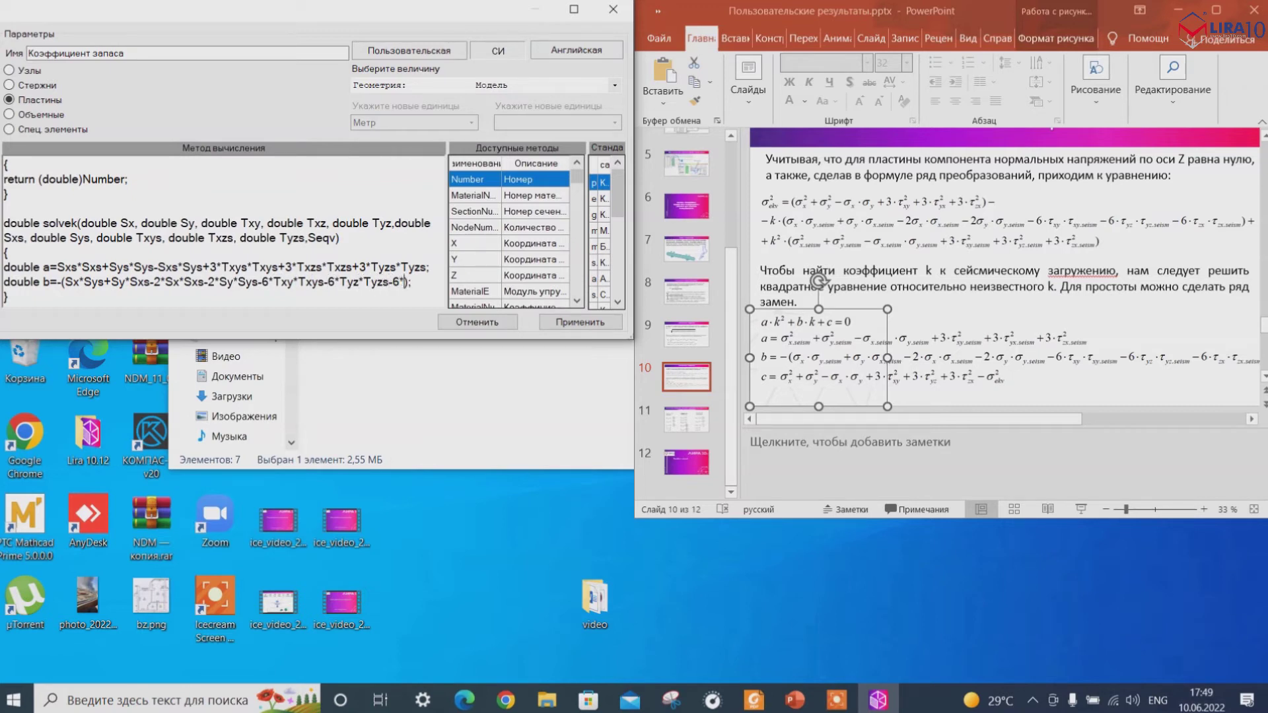
{"action": "type", "text": "xzs"}
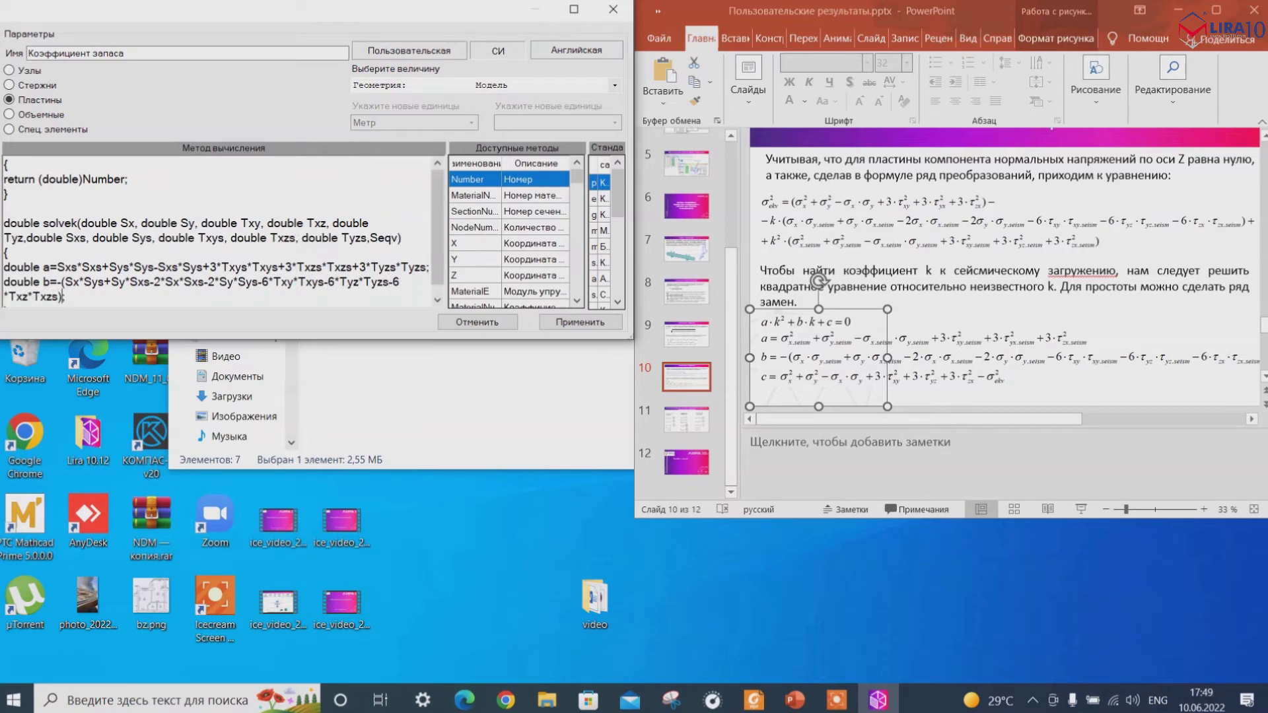
Declare the constant term on a new line as double c=Sx*Sx+Sy*Sy-Sx*Sy+3*Txy*Txy+3*Txz*Txz+3*Tyz*Tyz-Seqv*Seqv;.
{"action": "key", "text": "Return"}
{"action": "type", "text": "double c="}
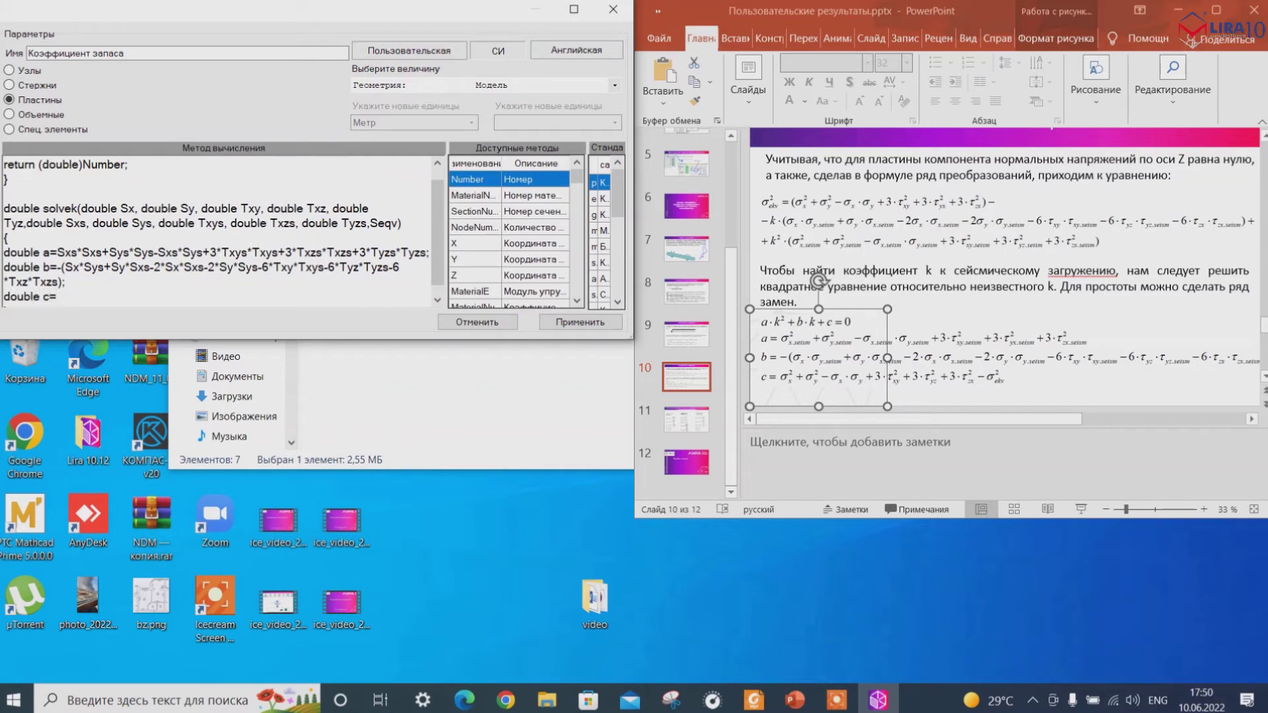
{"action": "type", "text": "Sx*Sx+Sy*Sy-Sx*Sy"}
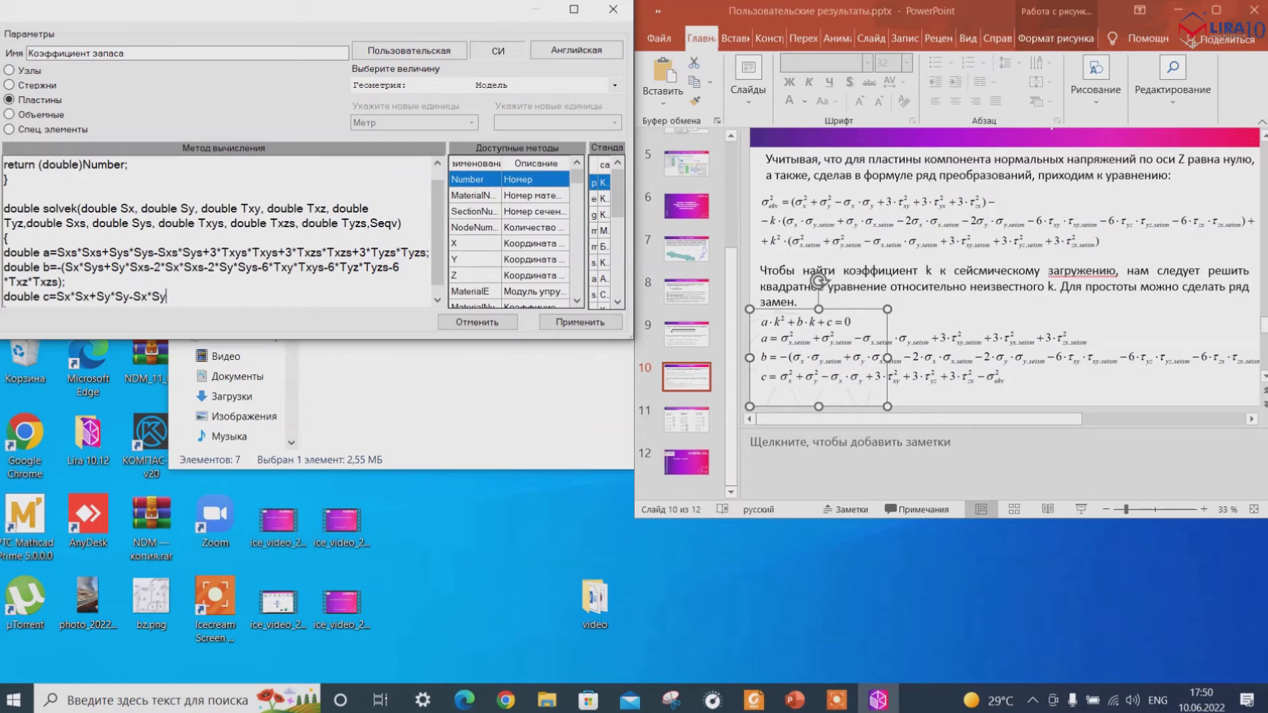
{"action": "type", "text": "+3*Txy*Txy+3*Txz*Txz+3*Tyz*Tyz-Seqv"}
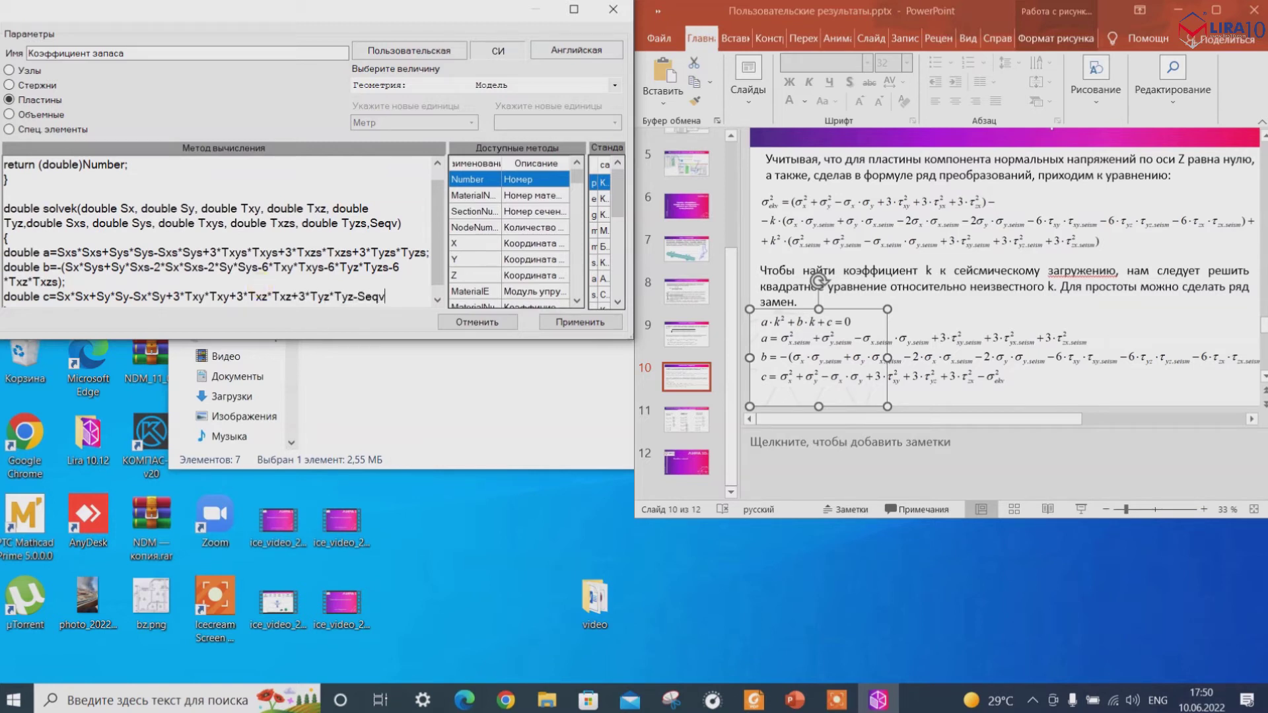
{"action": "type", "text": "*Sqeqv;"}
{"action": "key", "text": "Return"}
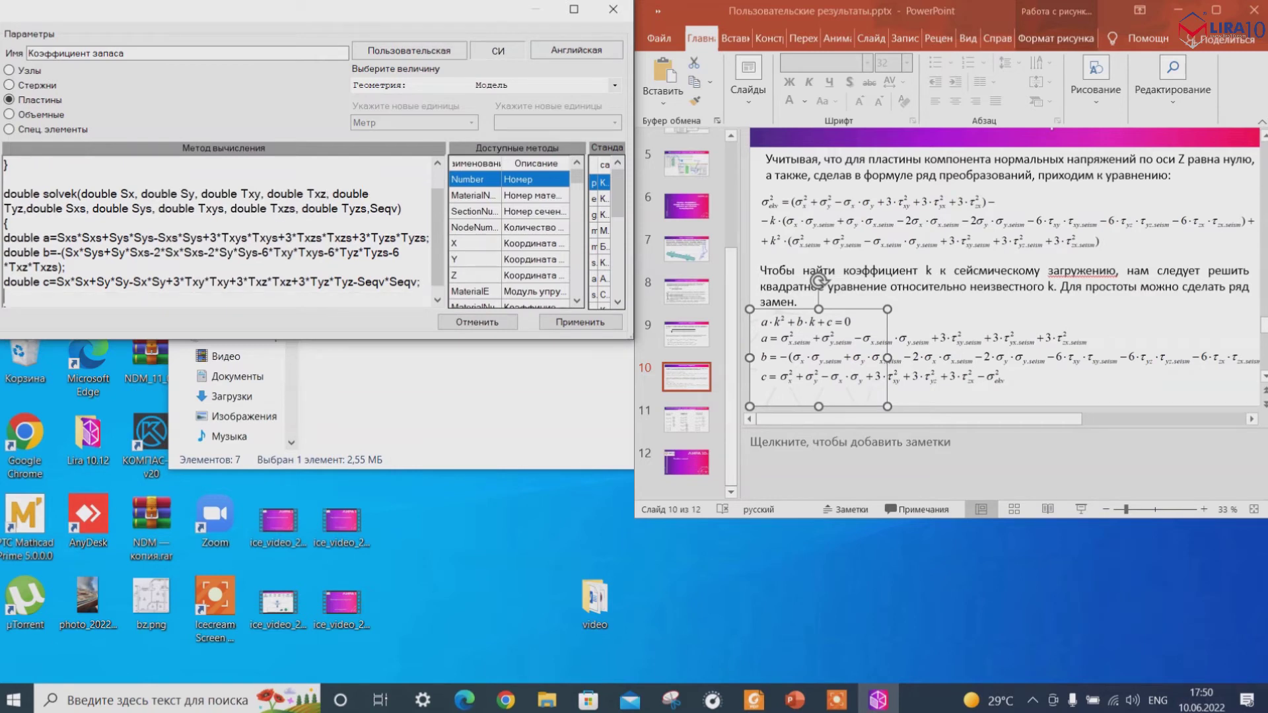
Leave a blank line below c and start the first root as double k1=(-b+sqrt(b*b-4*a*c)).
{"action": "key", "text": "Return"}
{"action": "type", "text": "d"}
{"action": "type", "text": "le k1"}
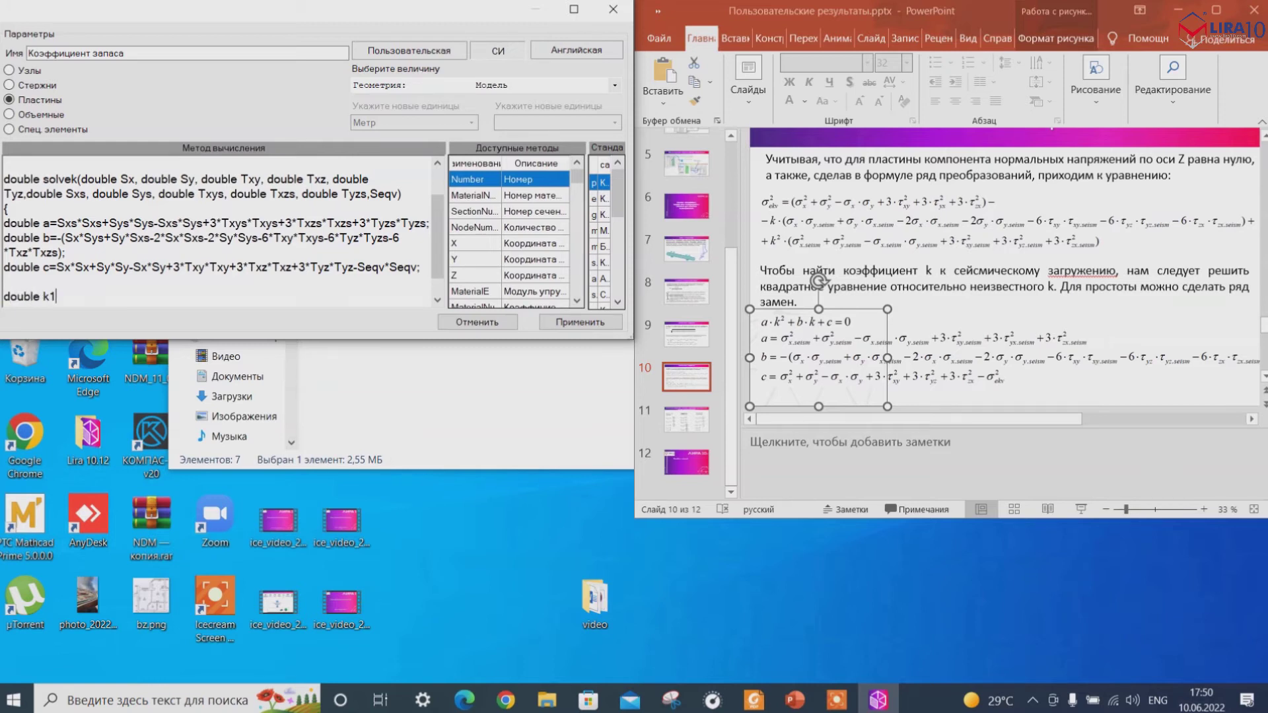
{"action": "type", "text": "=()"}
{"action": "key", "text": "BackSpace"}
{"action": "key", "text": "BackSpace"}
{"action": "type", "text": "()"}
{"action": "key", "text": "Left"}
{"action": "type", "text": "b"}
{"action": "key", "text": "BackSpace"}
{"action": "type", "text": "-b+sqrt()"}
{"action": "key", "text": "Left"}
{"action": "type", "text": "b"}
{"action": "type", "text": "*"}
{"action": "type", "text": "b"}
{"action": "type", "text": "-4"}
{"action": "type", "text": "*a"}
{"action": "type", "text": "*c"}
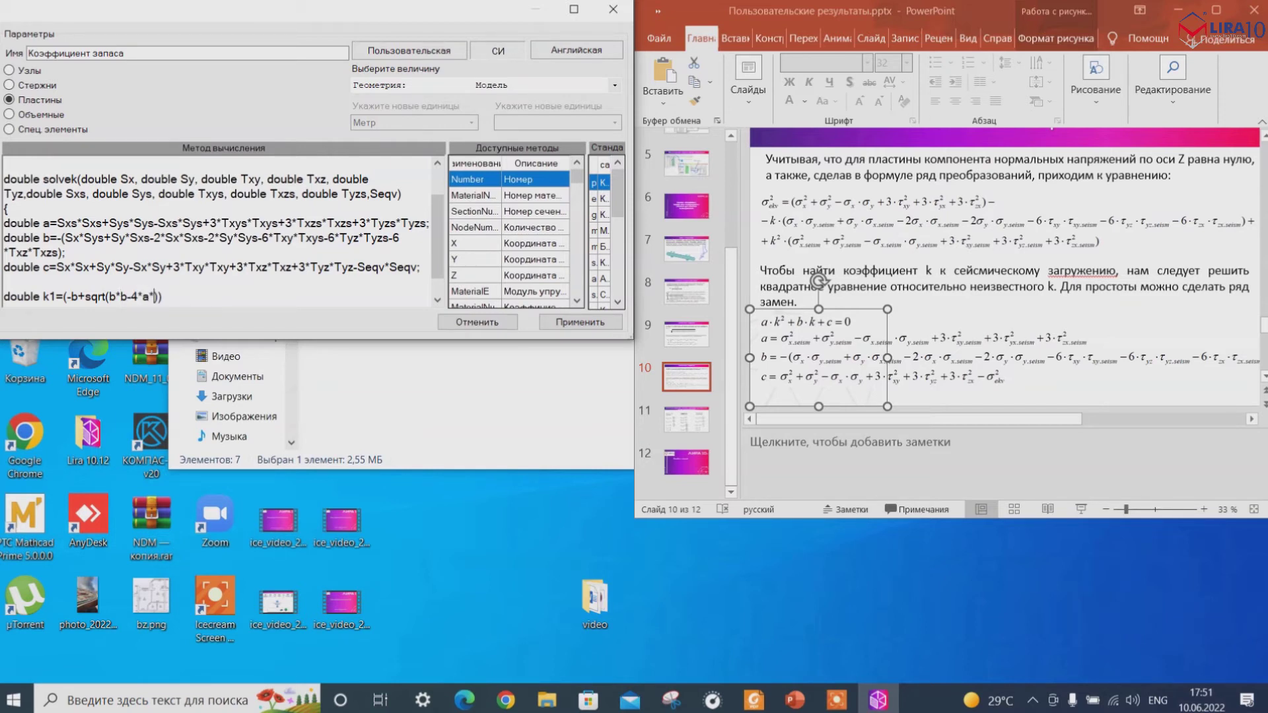
Complete the k1 expression with the divisor /(2*a); and add the comment "//1 корень уравнения".
{"action": "type", "text": "/(2"}
{"action": "type", "text": "*a("}
{"action": "type", "text": ";"}
{"action": "type", "text": " //"}
{"action": "type", "text": "1"}
{"action": "key", "text": "alt+shift"}
{"action": "type", "text": "коре"}
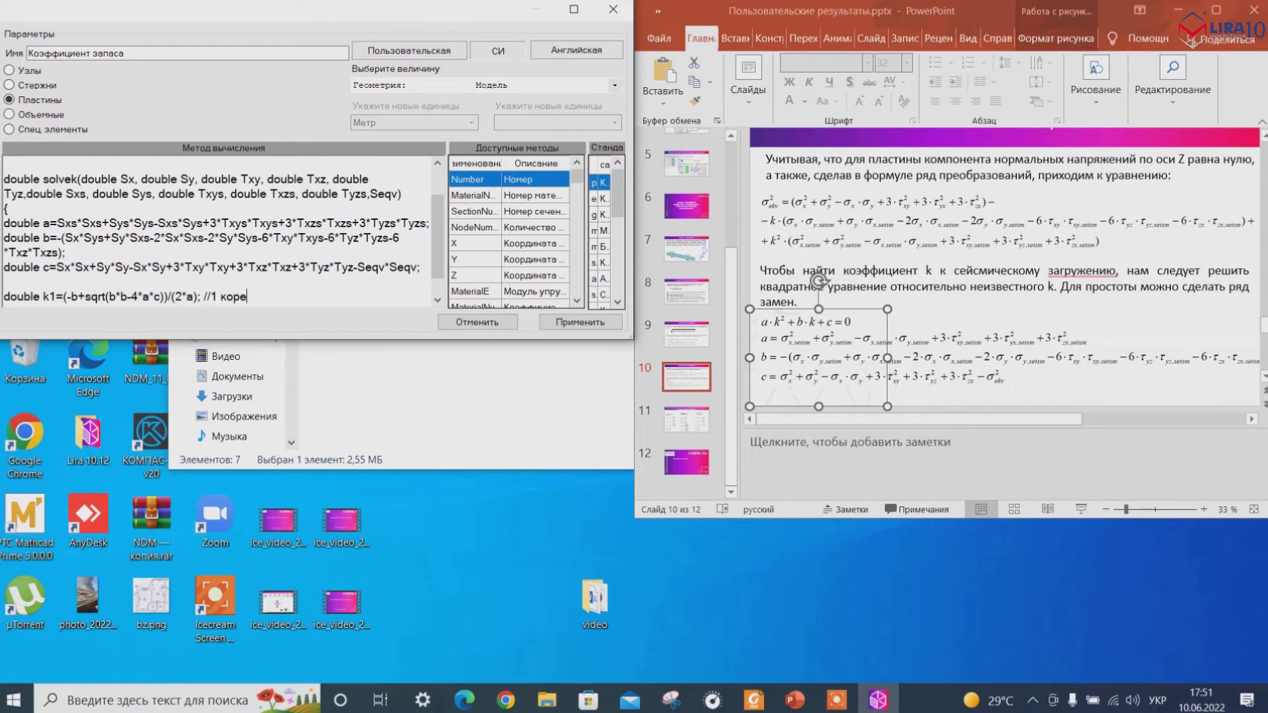
{"action": "type", "text": "нь уравнения"}
{"action": "key", "text": "Return"}
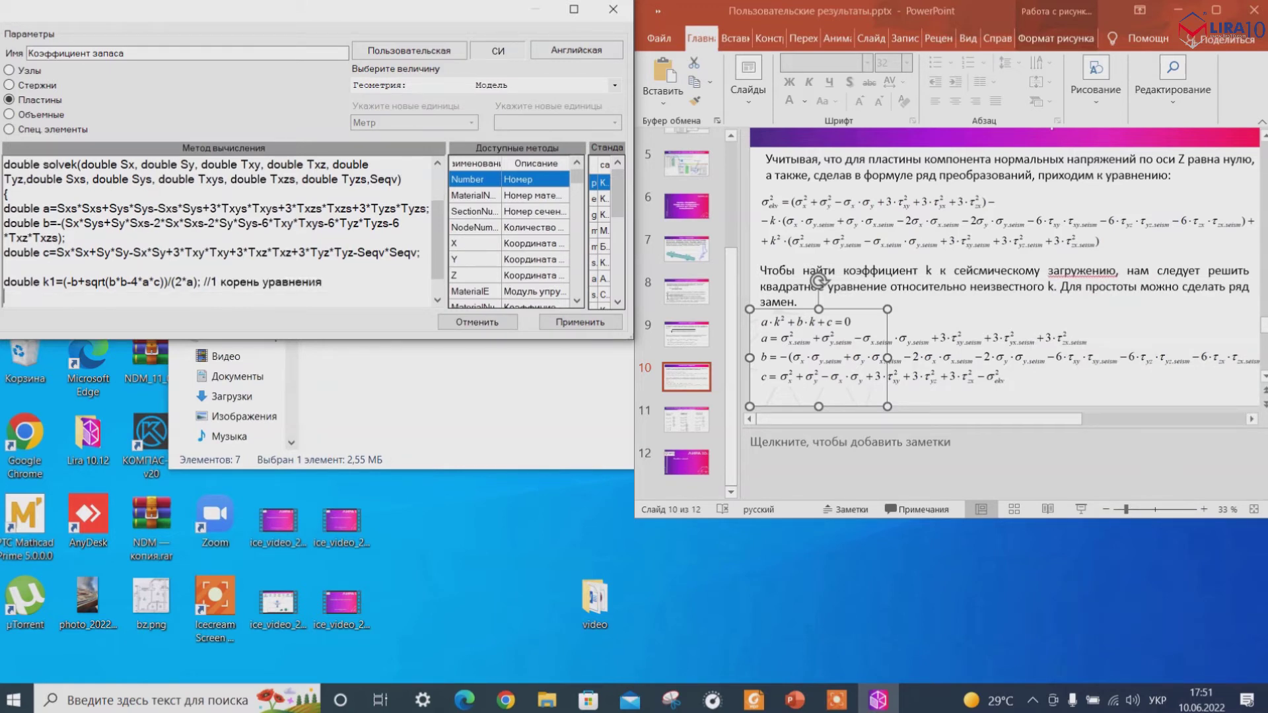
Duplicate the whole k1 line, including its comment, directly below itself.
{"action": "key", "text": "shift+Up"}
{"action": "key", "text": "shift+Up"}
{"action": "key", "text": "shift+Up"}
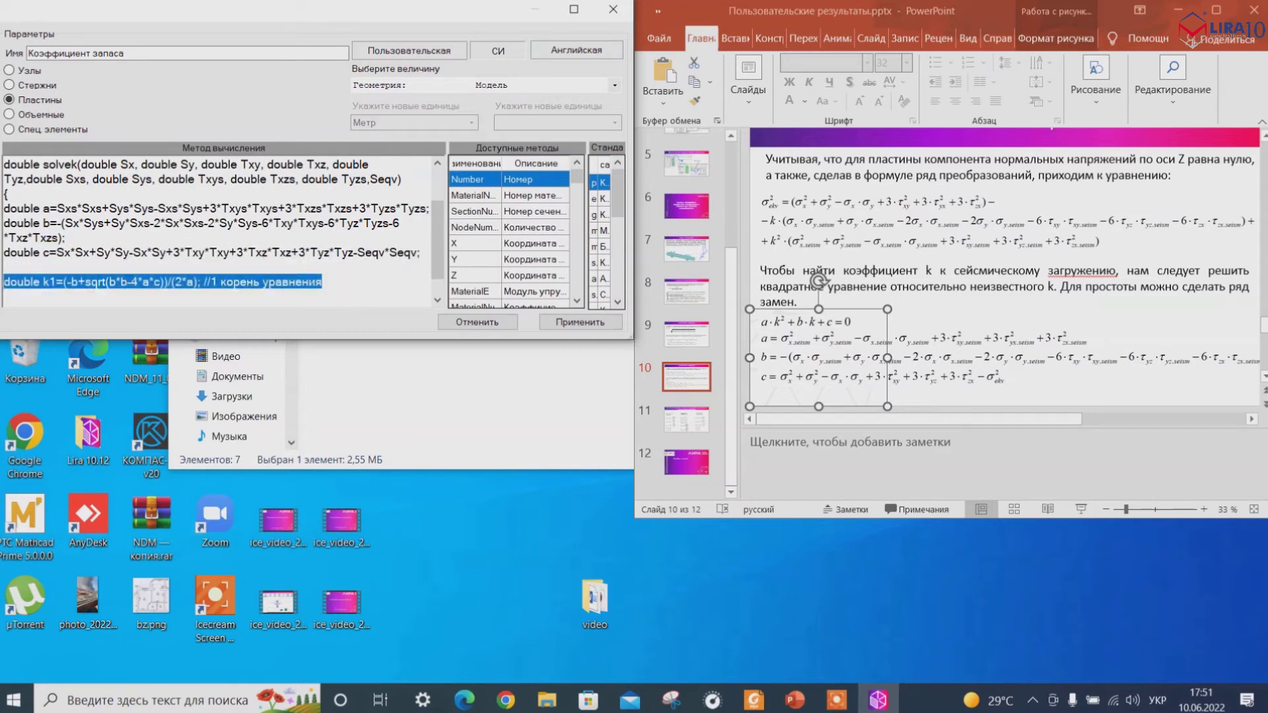
{"action": "key", "text": "ctrl+c"}
{"action": "left_click", "coordinate": [335, 274]}
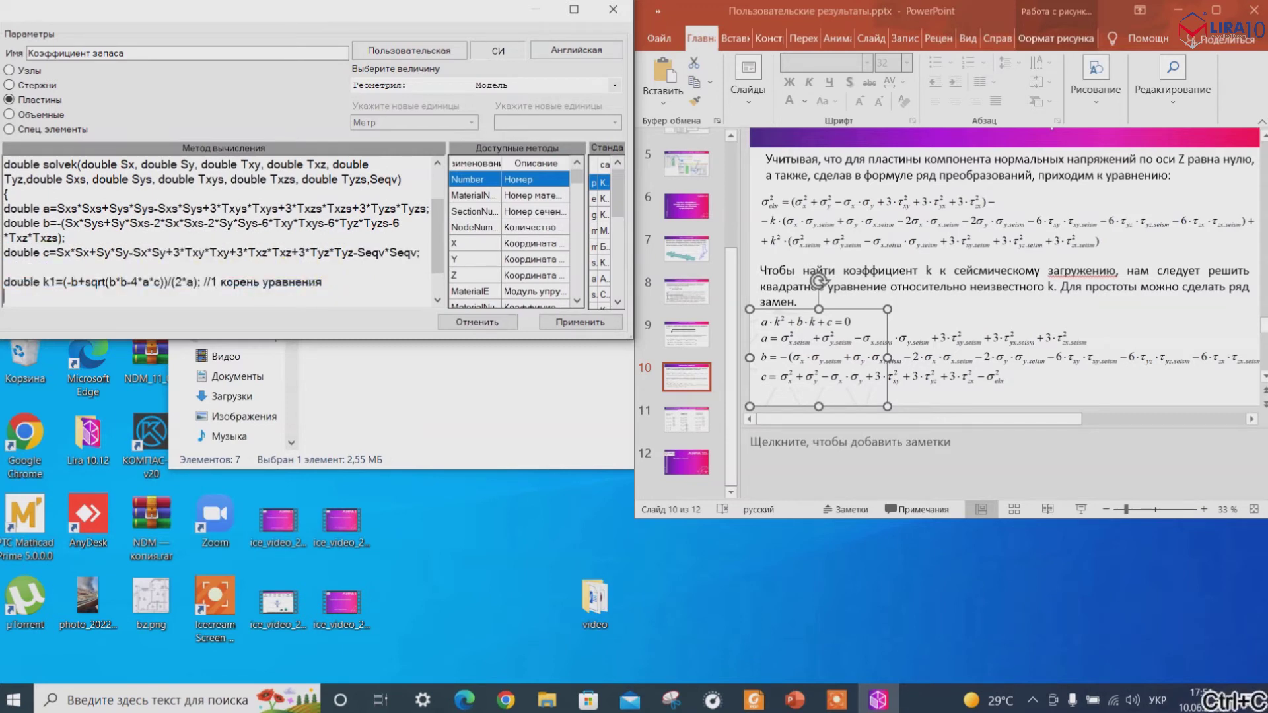
{"action": "key", "text": "ctrl+v"}
Turn the copied line into k2 with a minus before sqrt, number its comment 2, and add new lines below it.
{"action": "left_click", "coordinate": [51, 297]}
{"action": "key", "text": "BackSpace"}
{"action": "type", "text": "2"}
{"action": "left_click", "coordinate": [215, 298]}
{"action": "key", "text": "BackSpace"}
{"action": "type", "text": "2"}
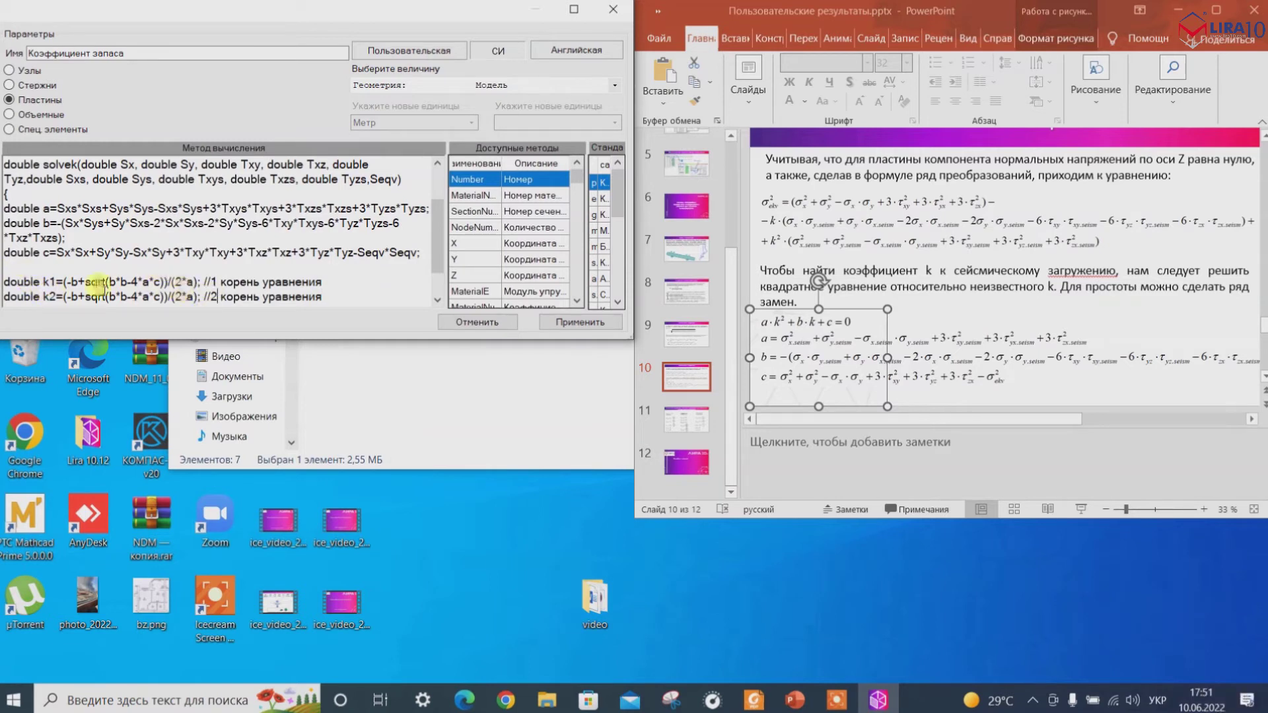
{"action": "left_click", "coordinate": [79, 297]}
{"action": "key", "text": "BackSpace"}
{"action": "type", "text": "-"}
{"action": "left_click", "coordinate": [324, 296]}
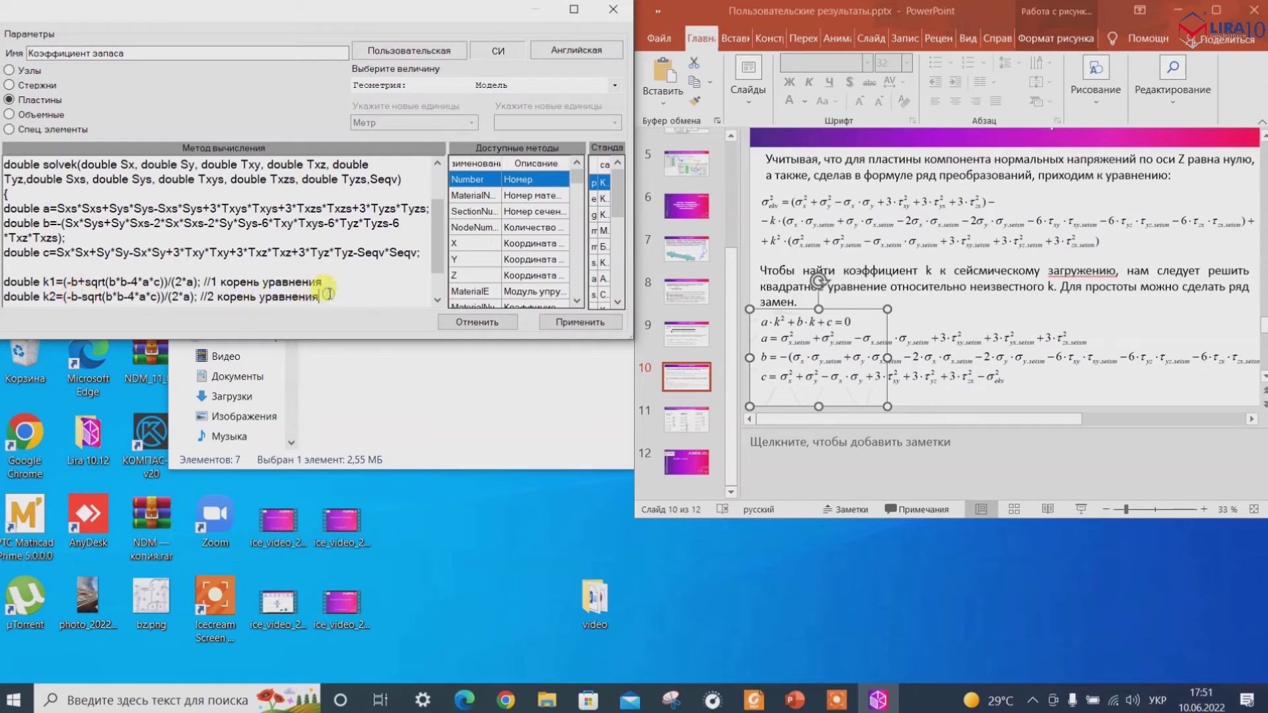
{"action": "key", "text": "Return"}
{"action": "key", "text": "Return"}
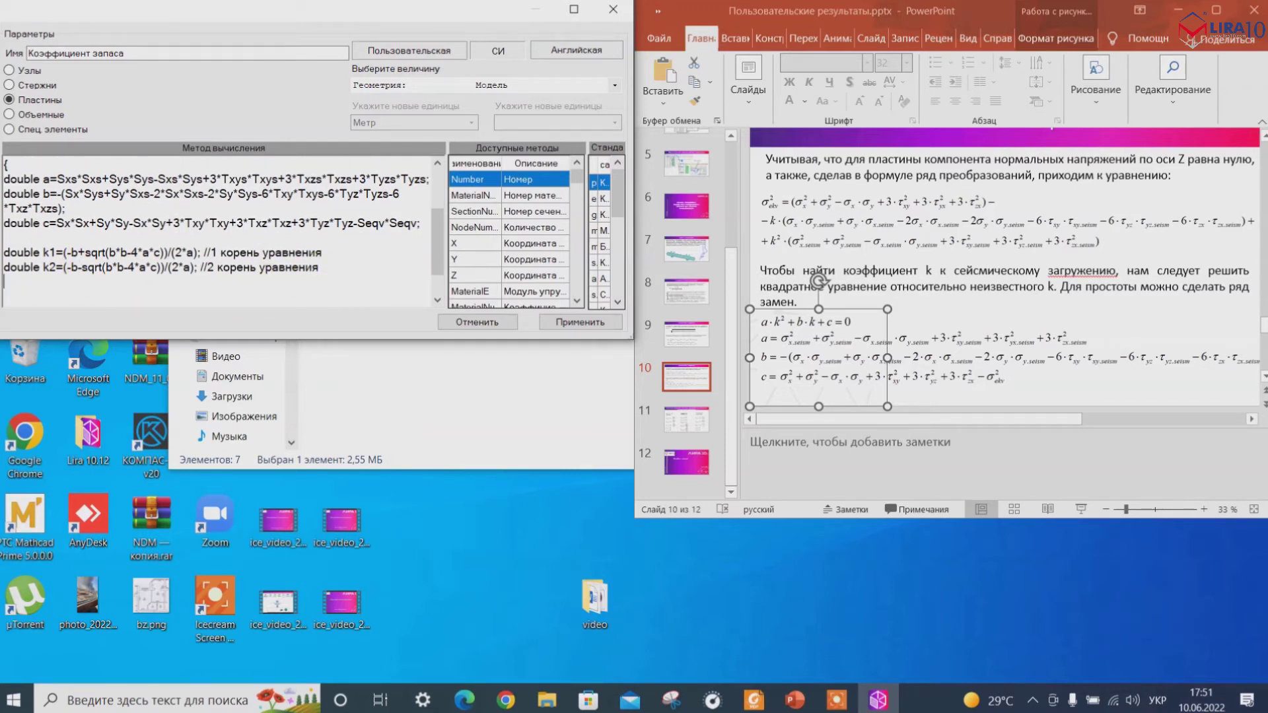
{"action": "type", "text": "вщгиду"}
{"action": "key", "text": "BackSpace"}
{"action": "key", "text": "BackSpace"}
{"action": "key", "text": "BackSpace"}
{"action": "key", "text": "BackSpace"}
{"action": "key", "text": "BackSpace"}
{"action": "key", "text": "BackSpace"}
Switch to the English keyboard layout and declare double k =max(abs(k1),abs(k2)); below the two roots.
{"action": "key", "text": "alt+shift"}
{"action": "type", "text": "e"}
{"action": "key", "text": "BackSpace"}
{"action": "key", "text": "alt+shift"}
{"action": "type", "text": "double k"}
{"action": "type", "text": "=max()"}
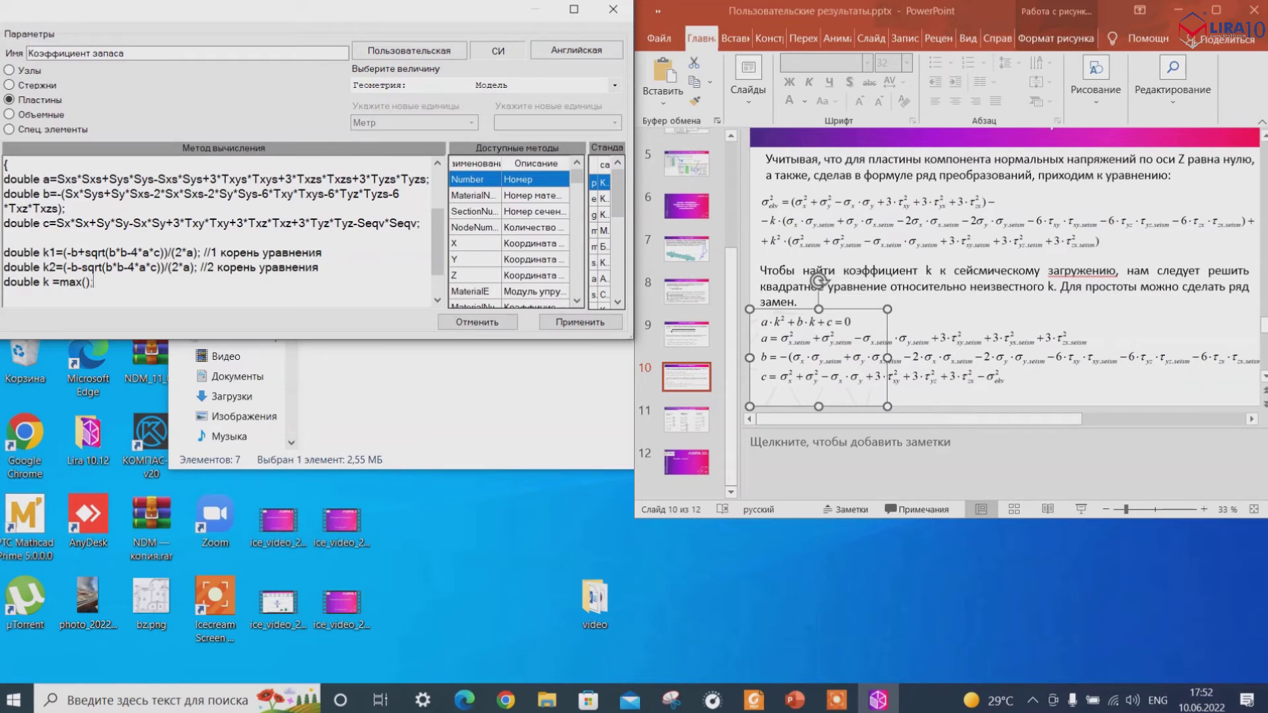
{"action": "type", "text": "abs(k1),abs(k2"}
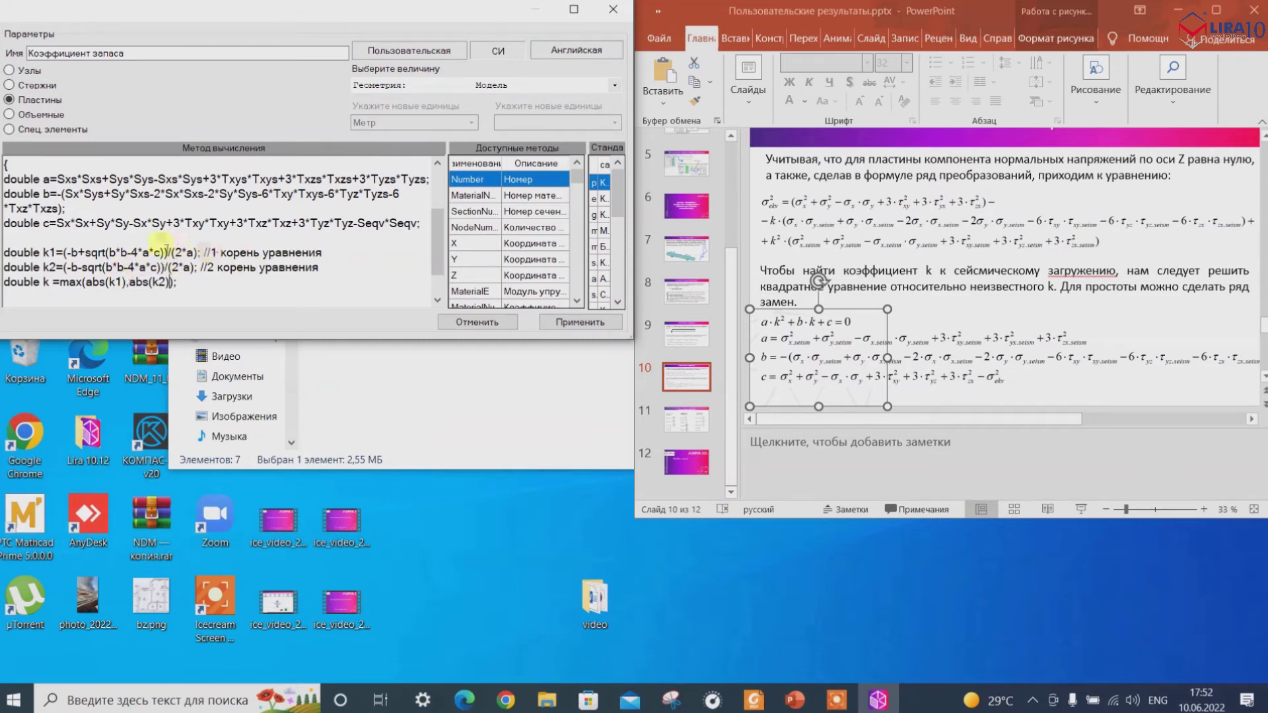
{"action": "type", "text": ";"}
Finish solvek with return k; in place of the blank lines, make the editor taller, and apply the script.
{"action": "scroll", "coordinate": [105, 288], "scroll_direction": "down", "scroll_amount": 1}
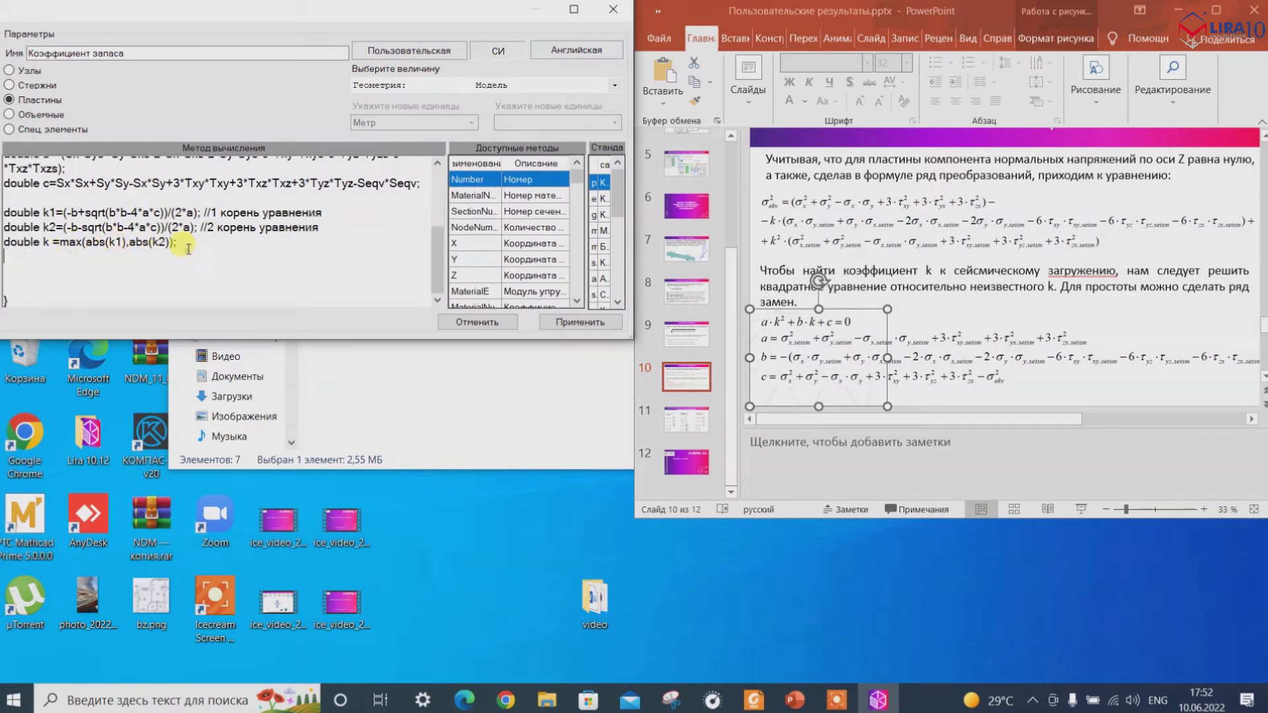
{"action": "key", "text": "Delete"}
{"action": "key", "text": "Delete"}
{"action": "type", "text": "return k;"}
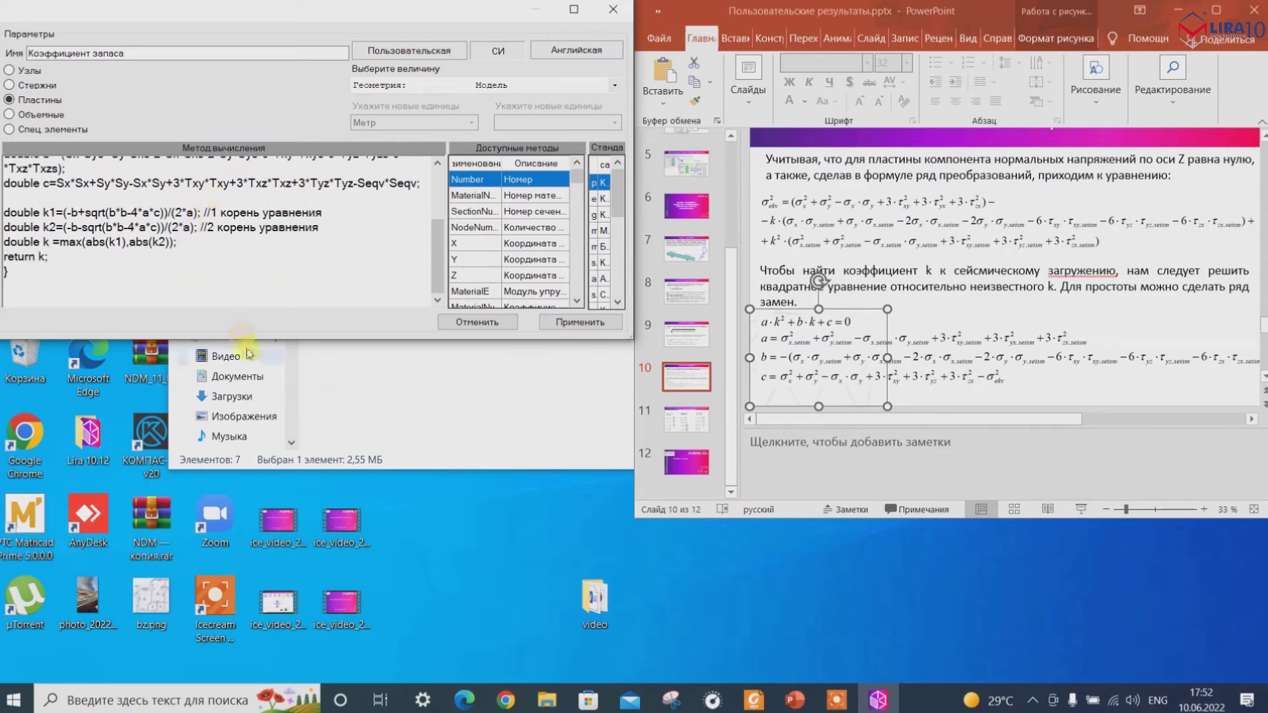
{"action": "left_click_drag", "start_coordinate": [245, 340], "coordinate": [275, 463]}
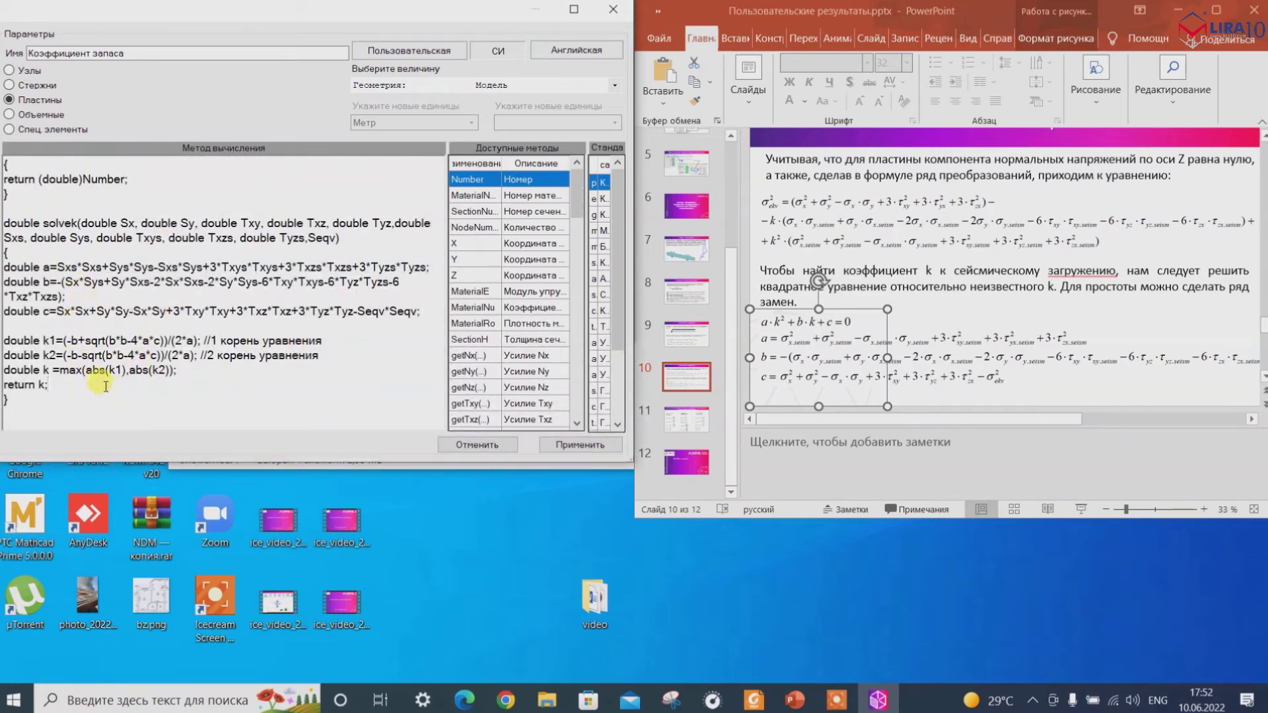
{"action": "left_click", "coordinate": [554, 449]}
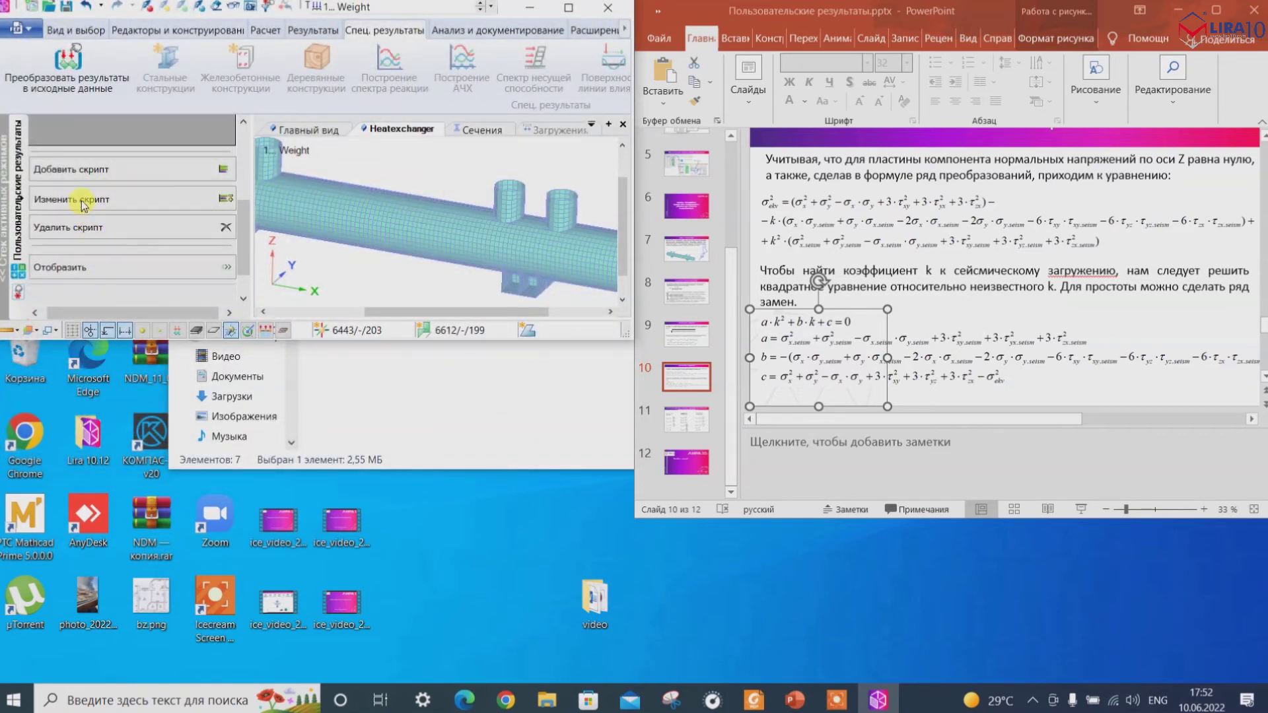
Reopen the Коэффициент запаса script in a maximized editor and replace return (double)Number; in the main block with blank lines.
{"action": "left_click", "coordinate": [81, 200]}
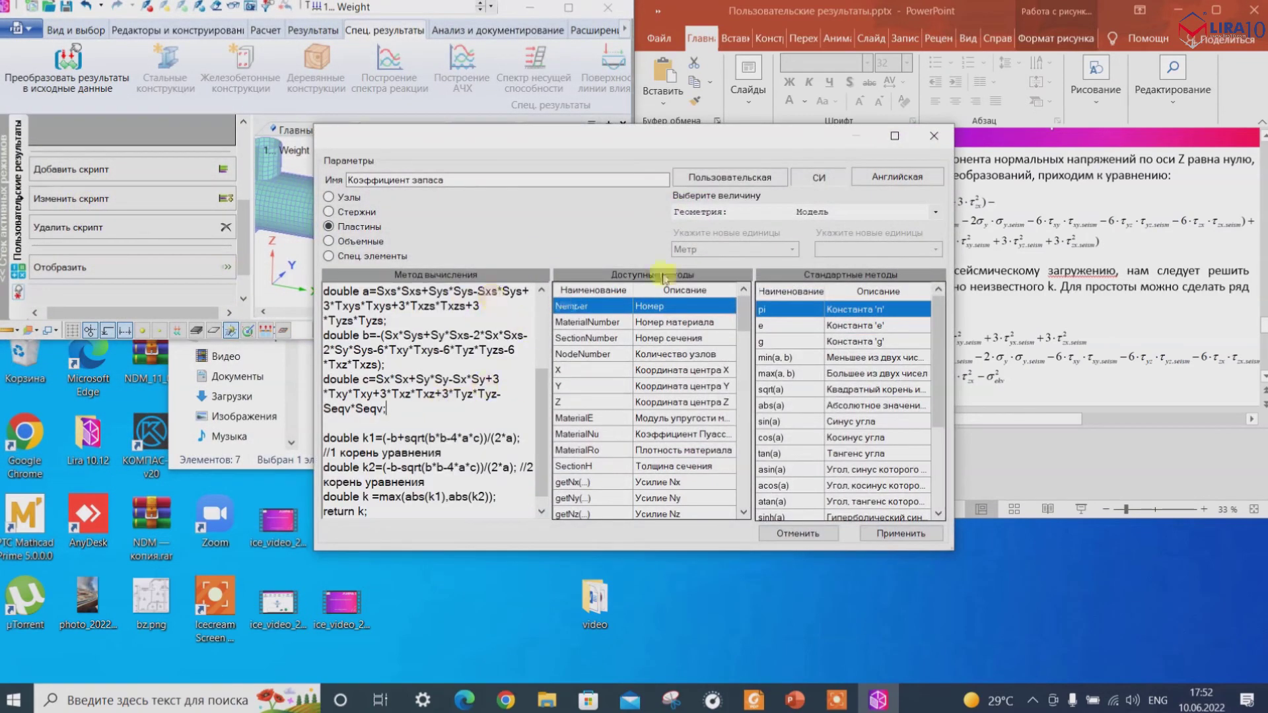
{"action": "left_click", "coordinate": [896, 139]}
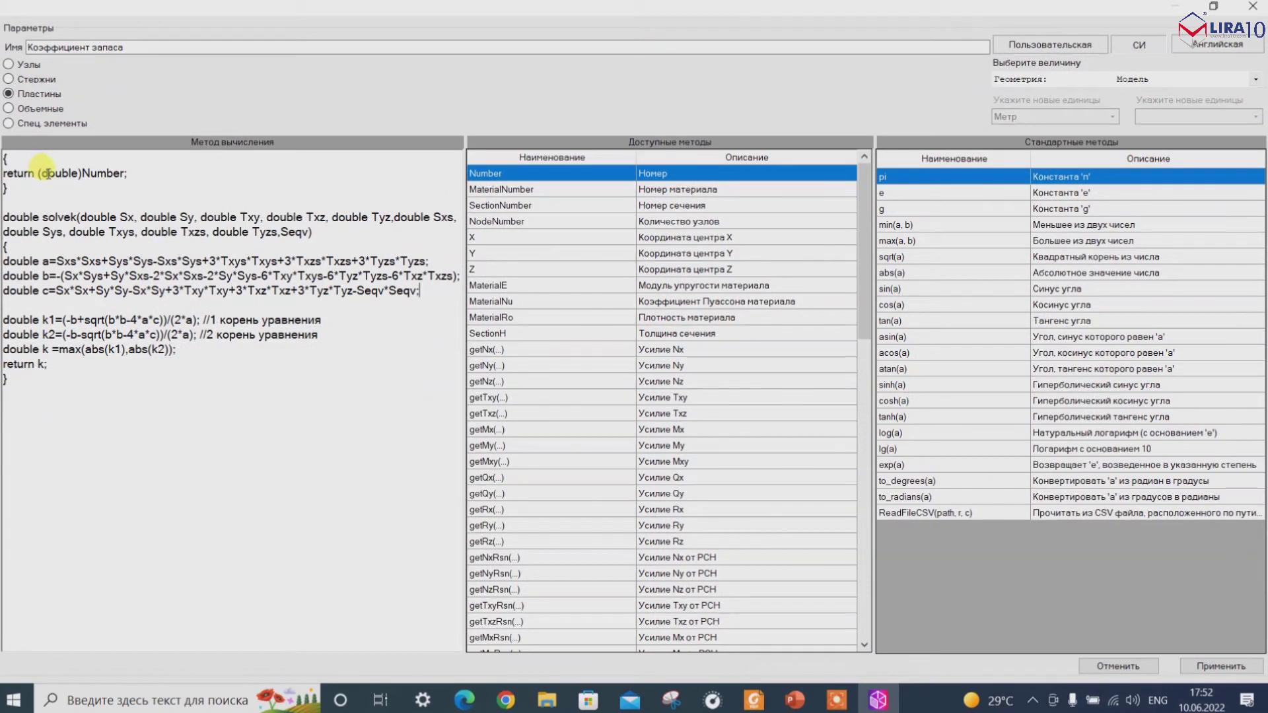
{"action": "left_click_drag", "start_coordinate": [129, 174], "coordinate": [2, 174]}
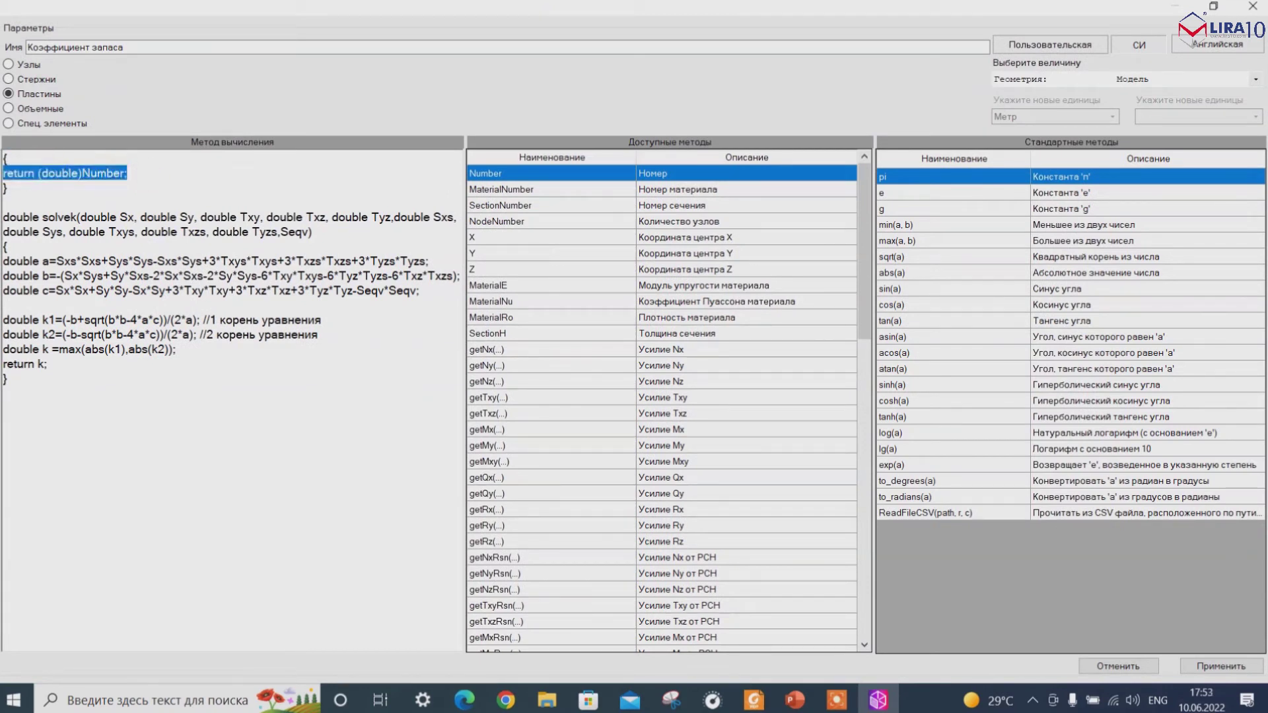
{"action": "key", "text": "Delete"}
{"action": "key", "text": "Return"}
{"action": "key", "text": "Return"}
{"action": "left_click", "coordinate": [16, 185]}
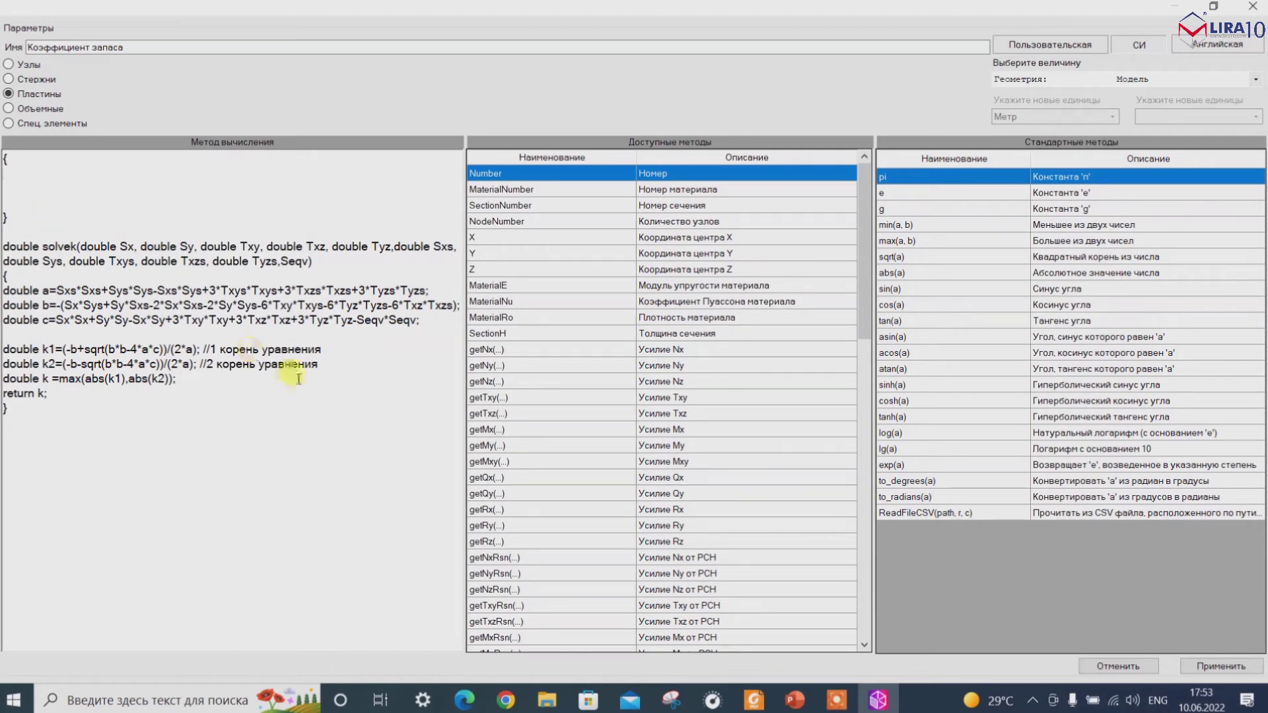
Switch to PowerPoint and review slide 11 with the shell's layer stresses expressed through forces and plate thickness h.
{"action": "left_click", "coordinate": [794, 702]}
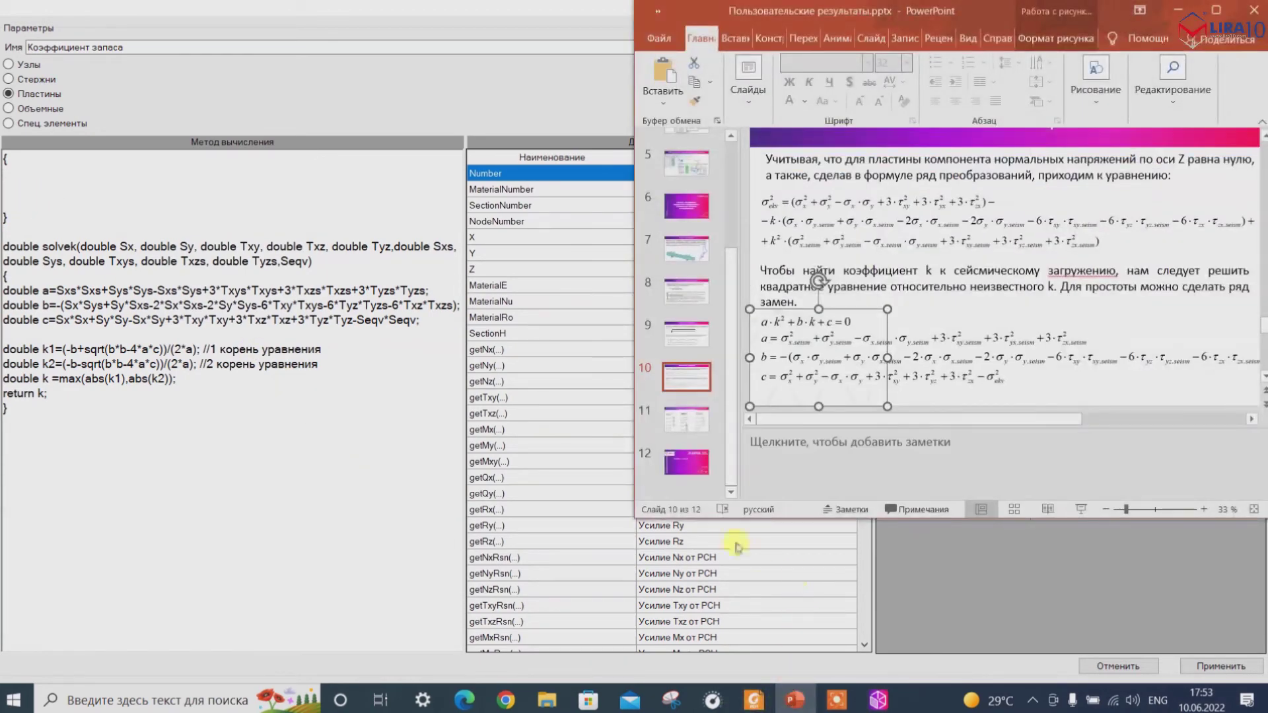
{"action": "left_click", "coordinate": [706, 431]}
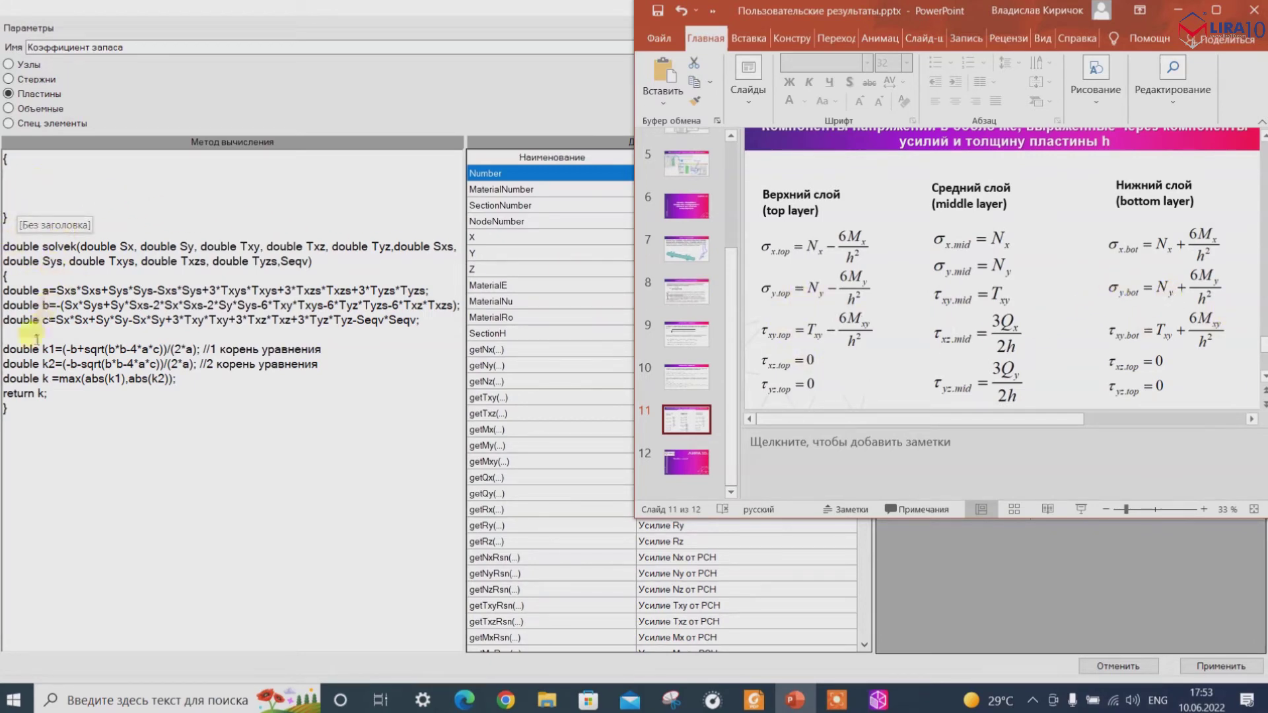
{"action": "left_click", "coordinate": [34, 184]}
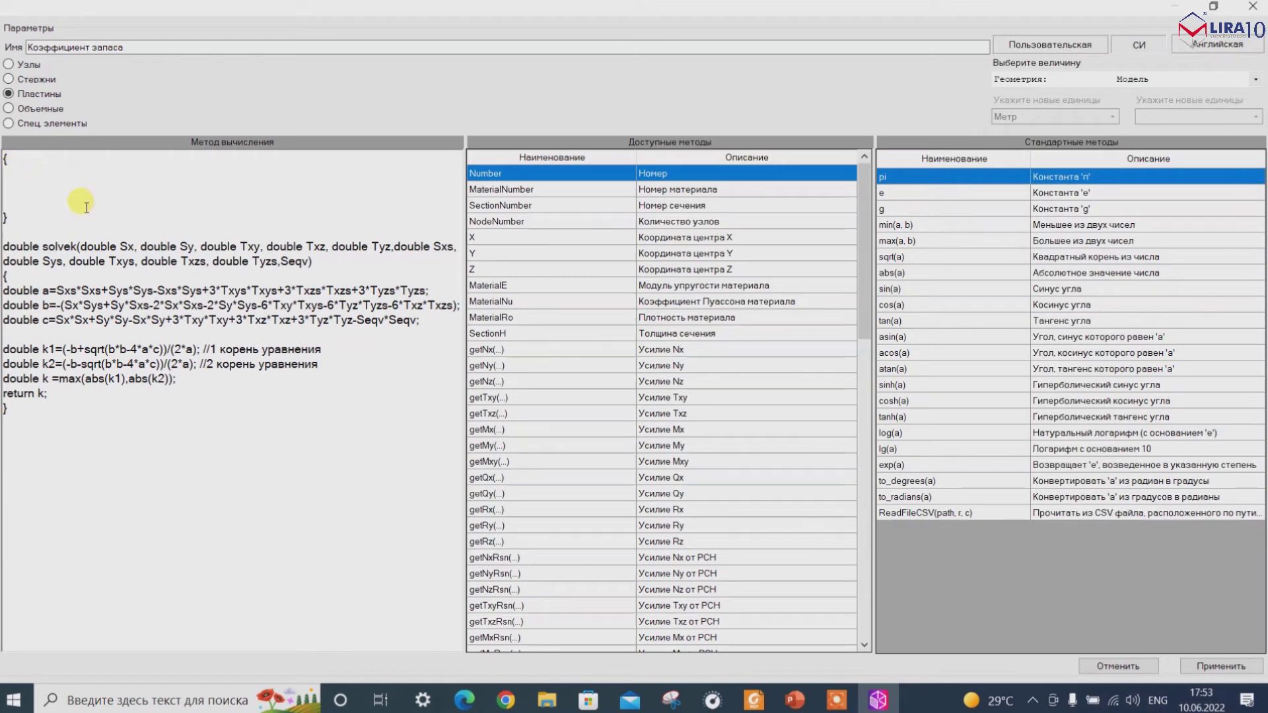
{"action": "left_click", "coordinate": [795, 700]}
Back in the script editor, start the main block with double h=SectionH, using the available section thickness method.
{"action": "left_click", "coordinate": [36, 170]}
{"action": "type", "text": "double h="}
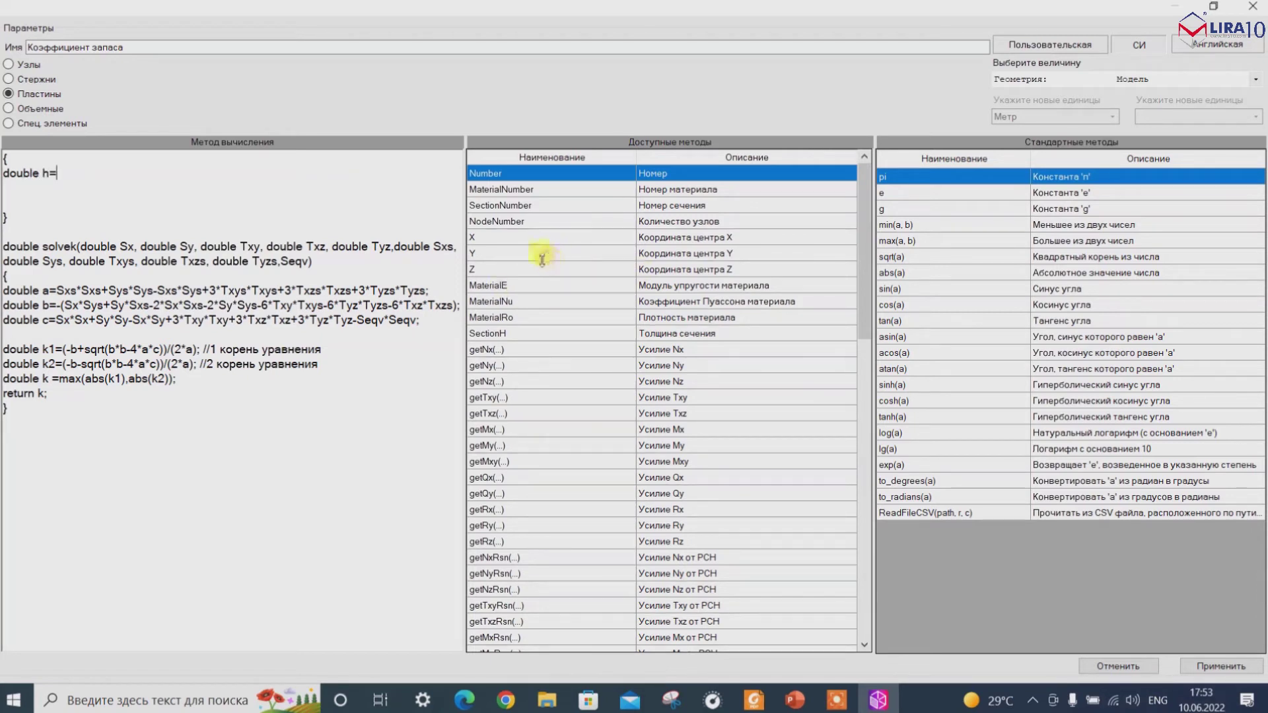
{"action": "double_click", "coordinate": [512, 337]}
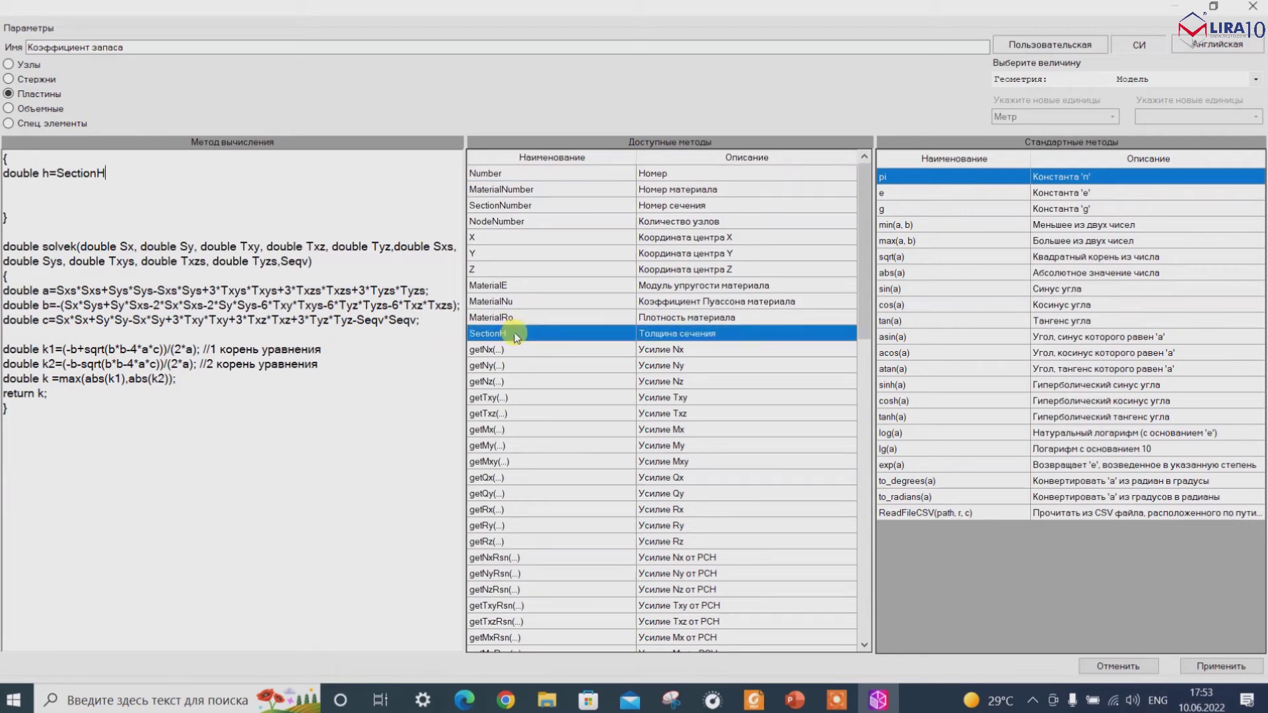
End the h declaration with a semicolon and the Russian comment //толщина пластины, and add new lines below it.
{"action": "type", "text": "; //"}
{"action": "key", "text": "super+space"}
{"action": "type", "text": "и"}
{"action": "type", "text": "толщин"}
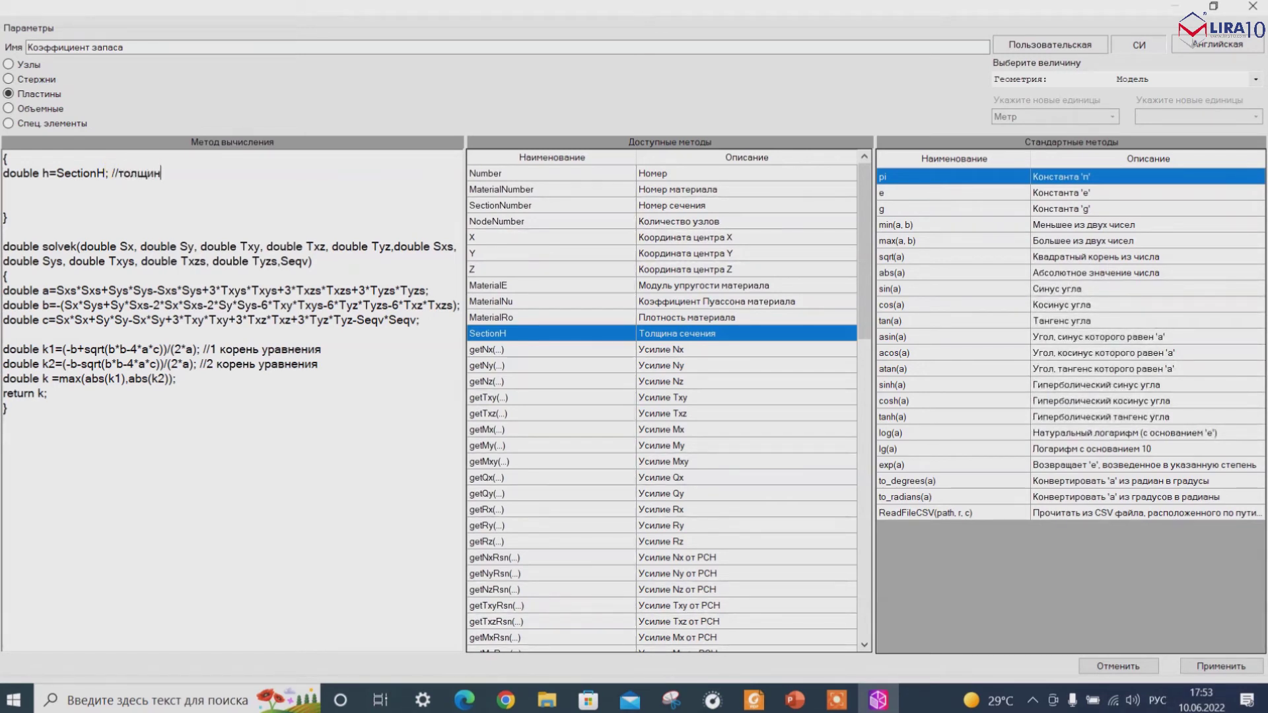
{"action": "type", "text": "а пластины"}
{"action": "key", "text": "Return"}
{"action": "key", "text": "Return"}
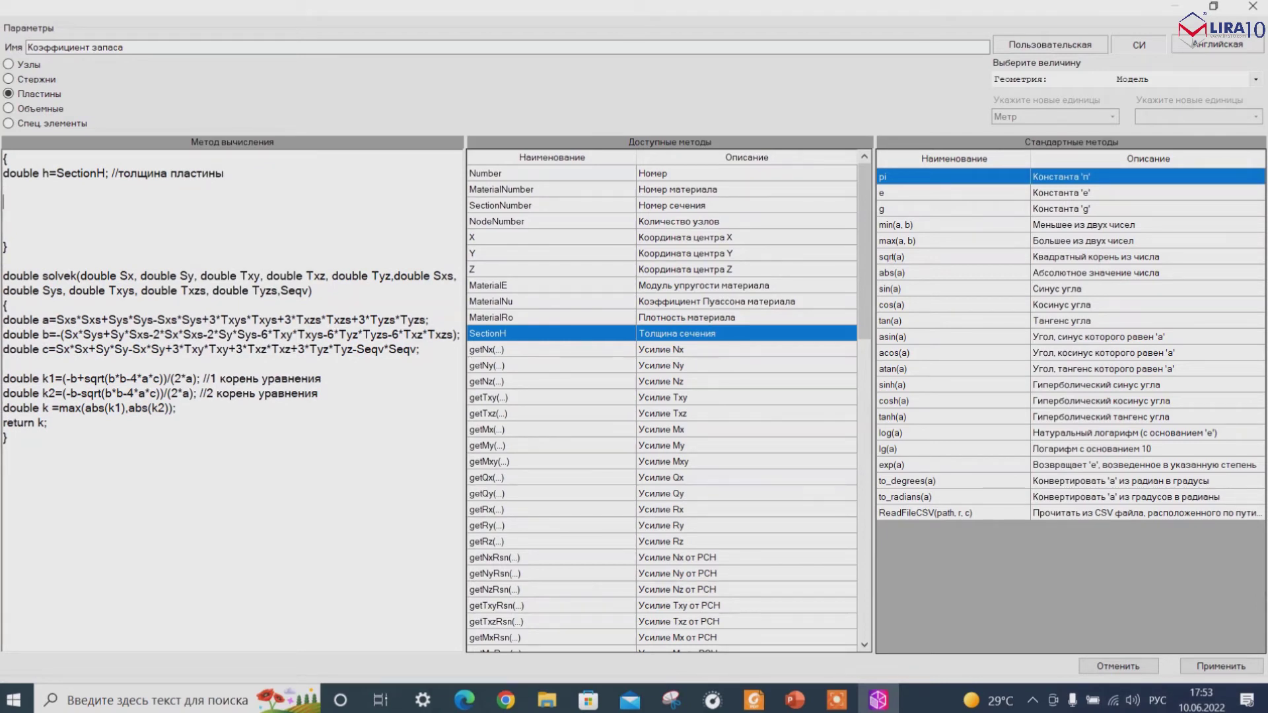
Add the comment headings "//Верхние напряжение (статика)" and "//Верхние напряжение (сейсмика)" below the plate thickness line, separated by a blank line.
{"action": "type", "text": "//Верхние напряжение"}
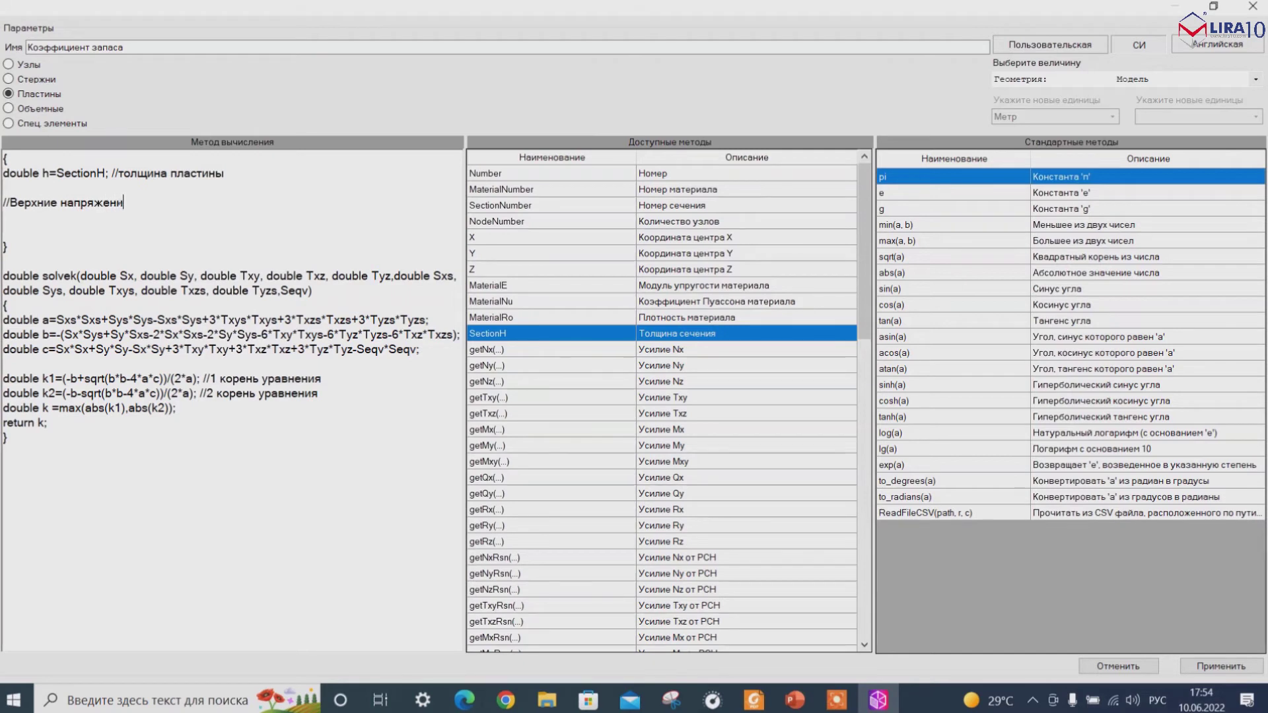
{"action": "type", "text": " (статика"}
{"action": "left_click_drag", "start_coordinate": [186, 204], "coordinate": [5, 198]}
{"action": "left_click", "coordinate": [167, 211]}
{"action": "left_click_drag", "start_coordinate": [186, 203], "coordinate": [4, 202]}
{"action": "key", "text": "ctrl+c"}
{"action": "left_click", "coordinate": [195, 218]}
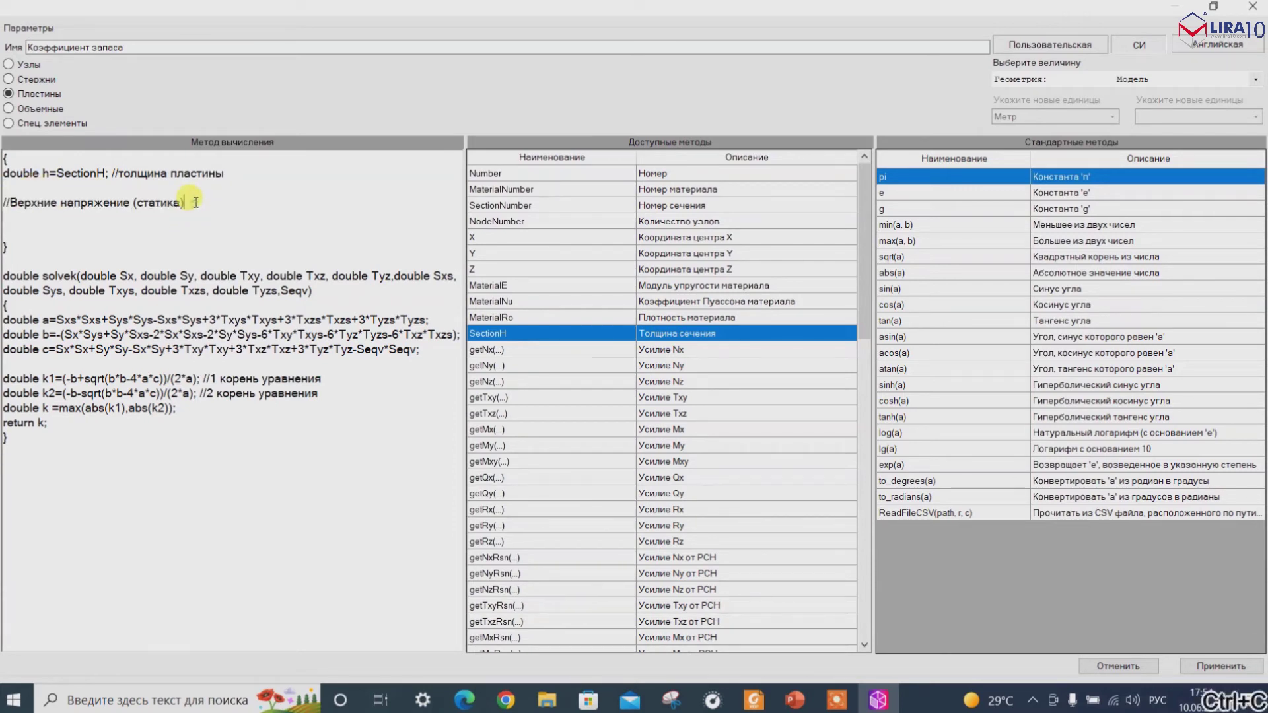
{"action": "key", "text": "Return"}
{"action": "key", "text": "Return"}
{"action": "key", "text": "ctrl+v"}
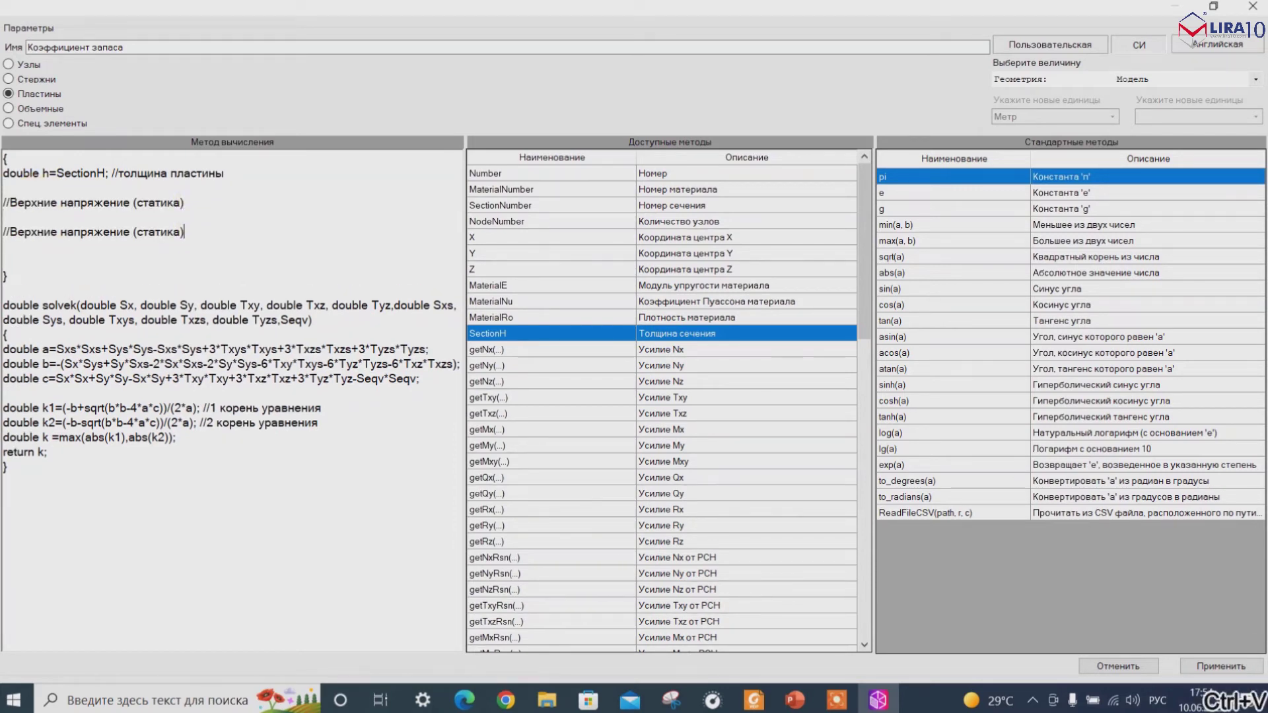
{"action": "left_click_drag", "start_coordinate": [138, 232], "coordinate": [179, 235]}
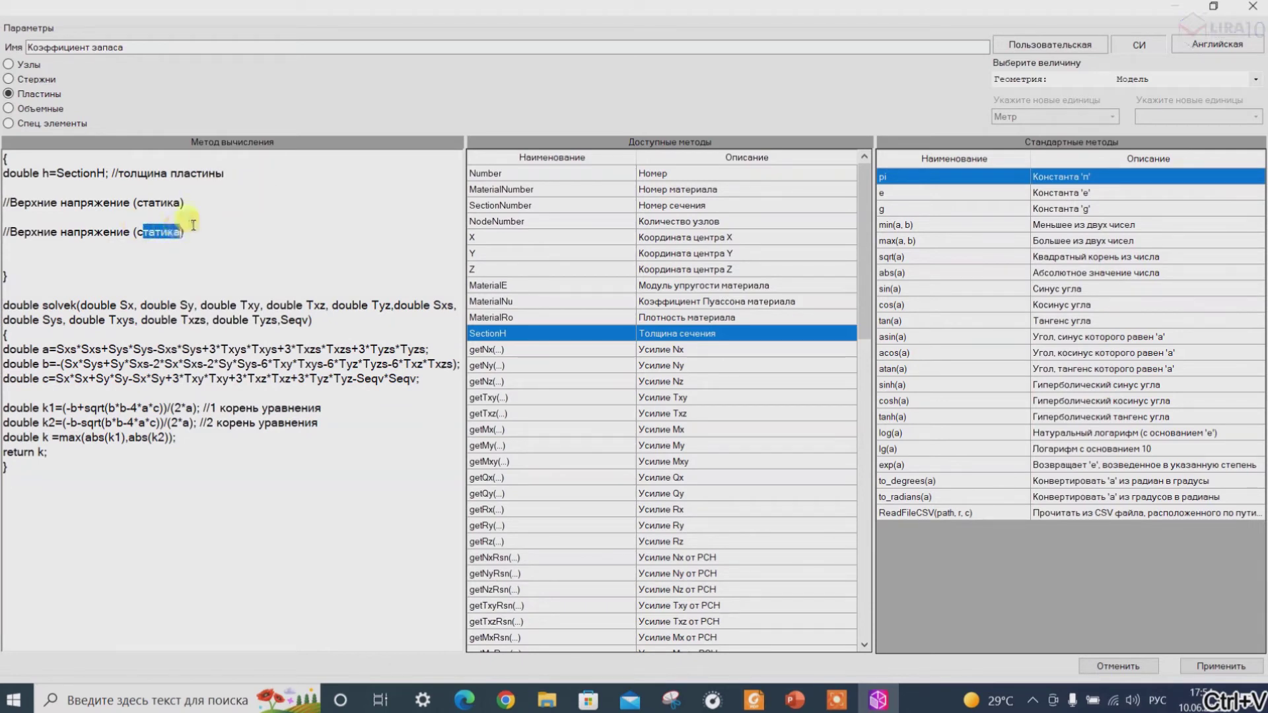
{"action": "type", "text": "сейсмика"}
Add the comment headings "//Средние напряжение (статика)" and "//Средине напряжение (сейсмика)" below the upper-stress headings.
{"action": "left_click", "coordinate": [199, 248]}
{"action": "key", "text": "Return"}
{"action": "key", "text": "ctrl+v"}
{"action": "key", "text": "Return"}
{"action": "key", "text": "Return"}
{"action": "key", "text": "ctrl+v"}
{"action": "left_click_drag", "start_coordinate": [9, 261], "coordinate": [182, 289]}
{"action": "type", "text": "СредниеСрединесейсмика"}
Add the comment headings "//Нижние напряжение (статика)" and "//Нижние напряжение (сесмика)" below the middle-stress headings.
{"action": "key", "text": "Return"}
{"action": "key", "text": "Return"}
{"action": "key", "text": "ctrl+v"}
{"action": "left_click_drag", "start_coordinate": [10, 321], "coordinate": [64, 350]}
{"action": "type", "text": "Нижние"}
{"action": "key", "text": "Return"}
{"action": "key", "text": "Return"}
{"action": "key", "text": "ctrl+v"}
{"action": "type", "text": "Нижние"}
{"action": "double_click", "coordinate": [152, 349]}
{"action": "type", "text": "сйесмика"}
{"action": "left_click", "coordinate": [147, 350]}
{"action": "key", "text": "BackSpace"}
Begin the static upper-stress block with the expression "double Sxtop=getNxRsn(3,0,0)".
{"action": "left_click", "coordinate": [64, 218]}
{"action": "key", "text": "Return"}
{"action": "key", "text": "Return"}
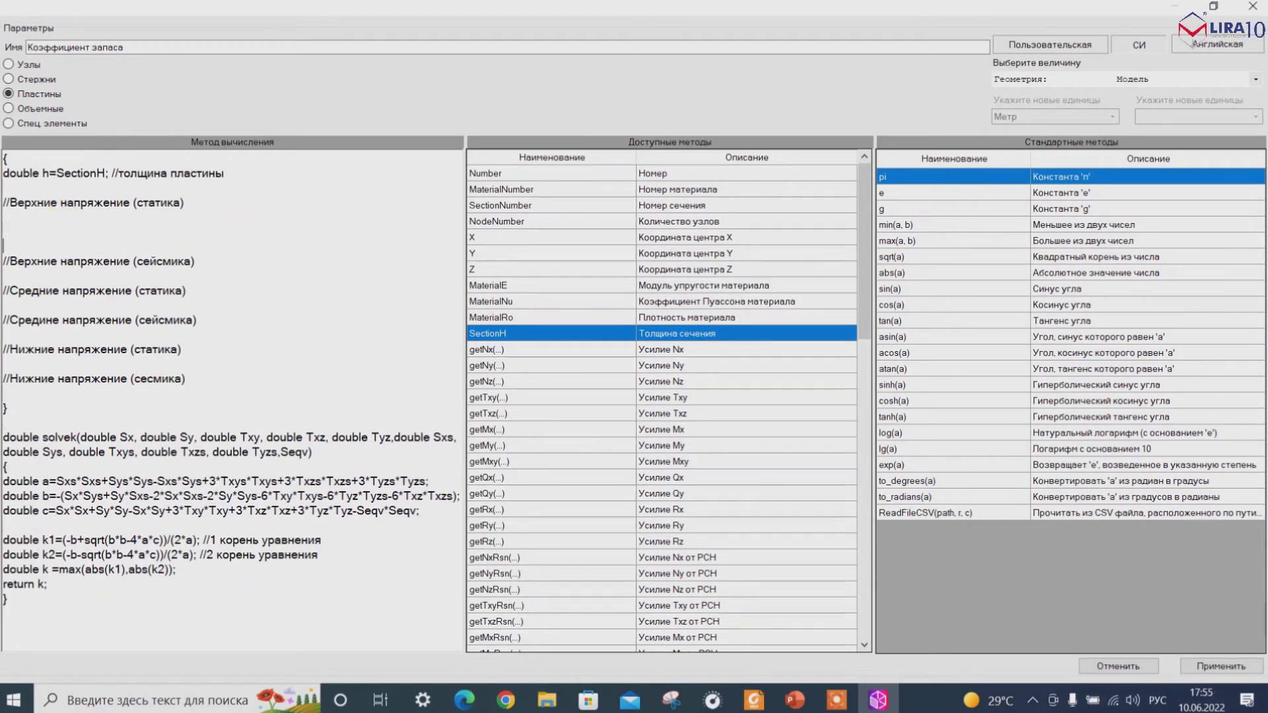
{"action": "key", "text": "BackSpace"}
{"action": "key", "text": "alt+shift"}
{"action": "type", "text": "double Sxtop="}
{"action": "scroll", "coordinate": [536, 420], "scroll_direction": "down", "scroll_amount": 1}
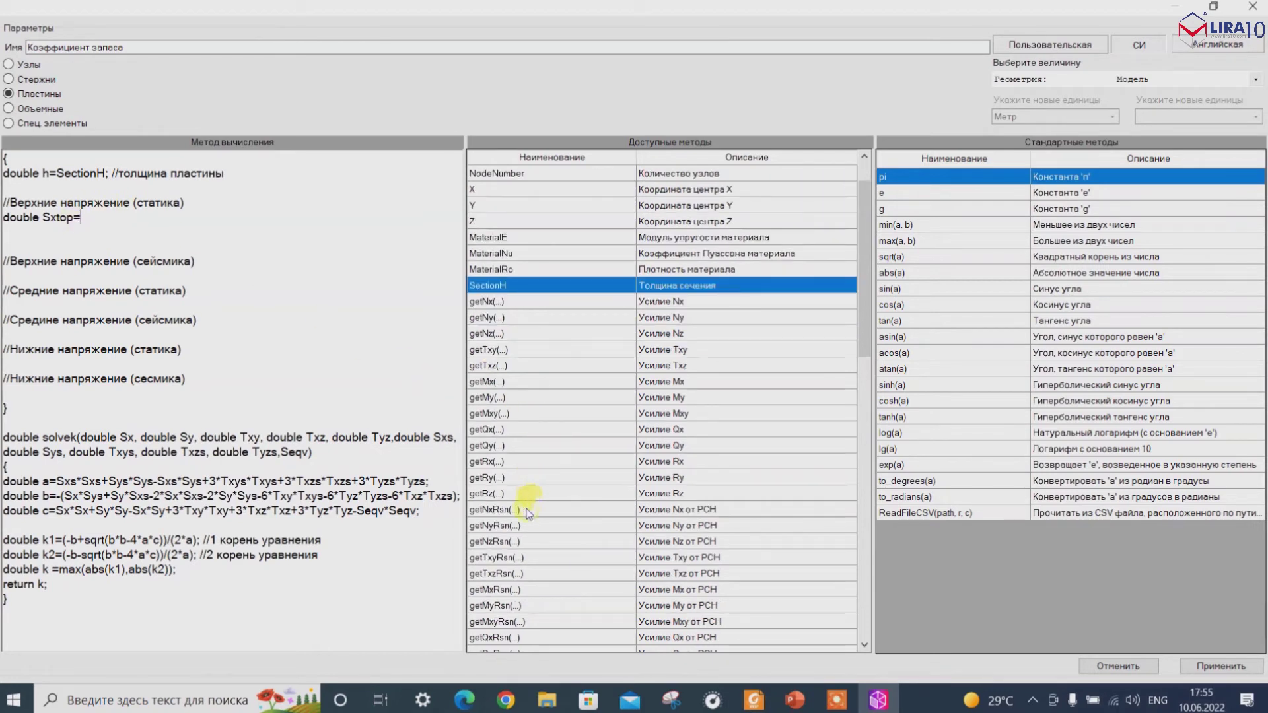
{"action": "double_click", "coordinate": [502, 509]}
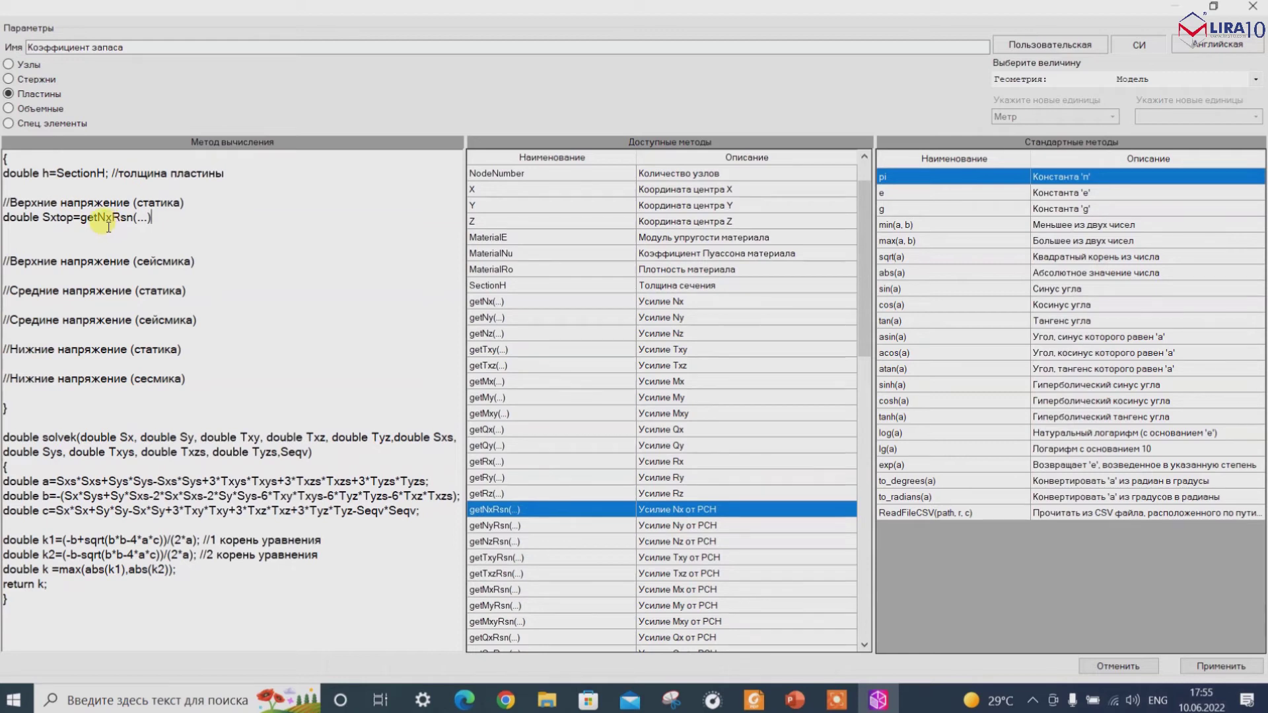
{"action": "left_click_drag", "start_coordinate": [133, 218], "coordinate": [151, 220]}
{"action": "left_click", "coordinate": [152, 221]}
{"action": "type", "text": "3,0,0"}
{"action": "left_click", "coordinate": [172, 218]}
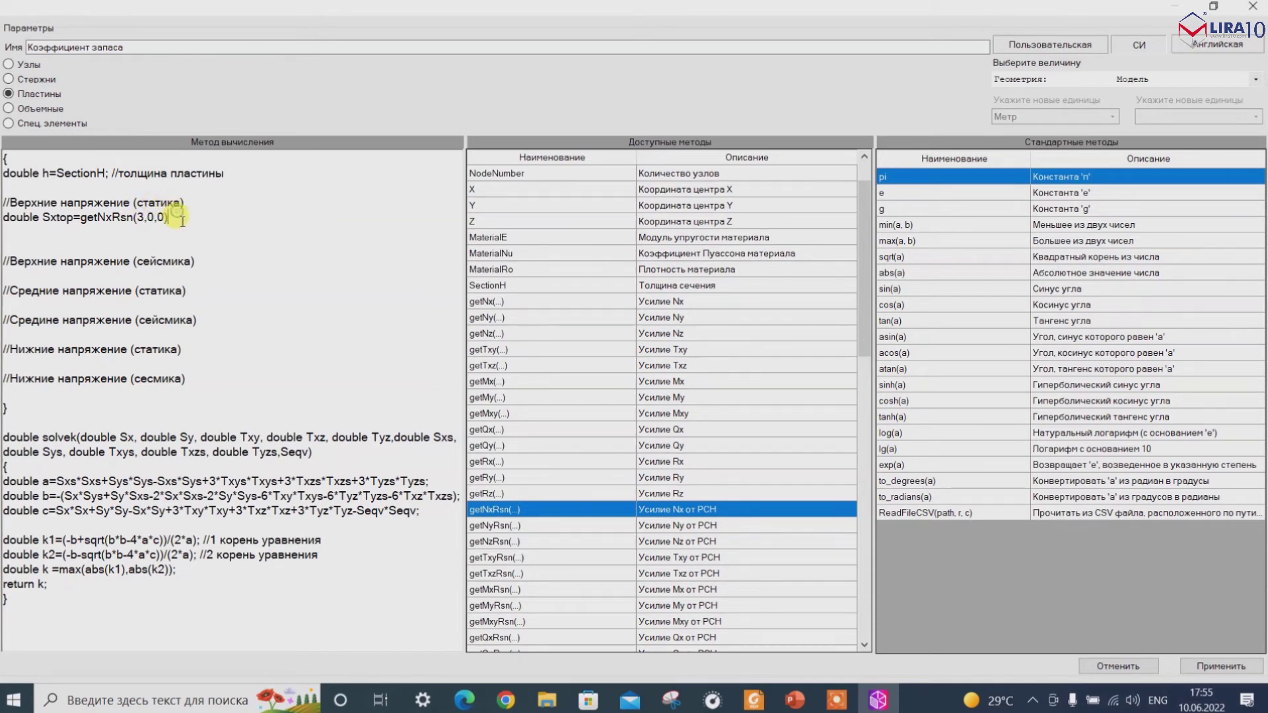
Complete the Sxtop expression with "-6*getMxRsn(3,0,0)/(h*h);".
{"action": "type", "text": "-6*"}
{"action": "double_click", "coordinate": [512, 590]}
{"action": "double_click", "coordinate": [245, 218]}
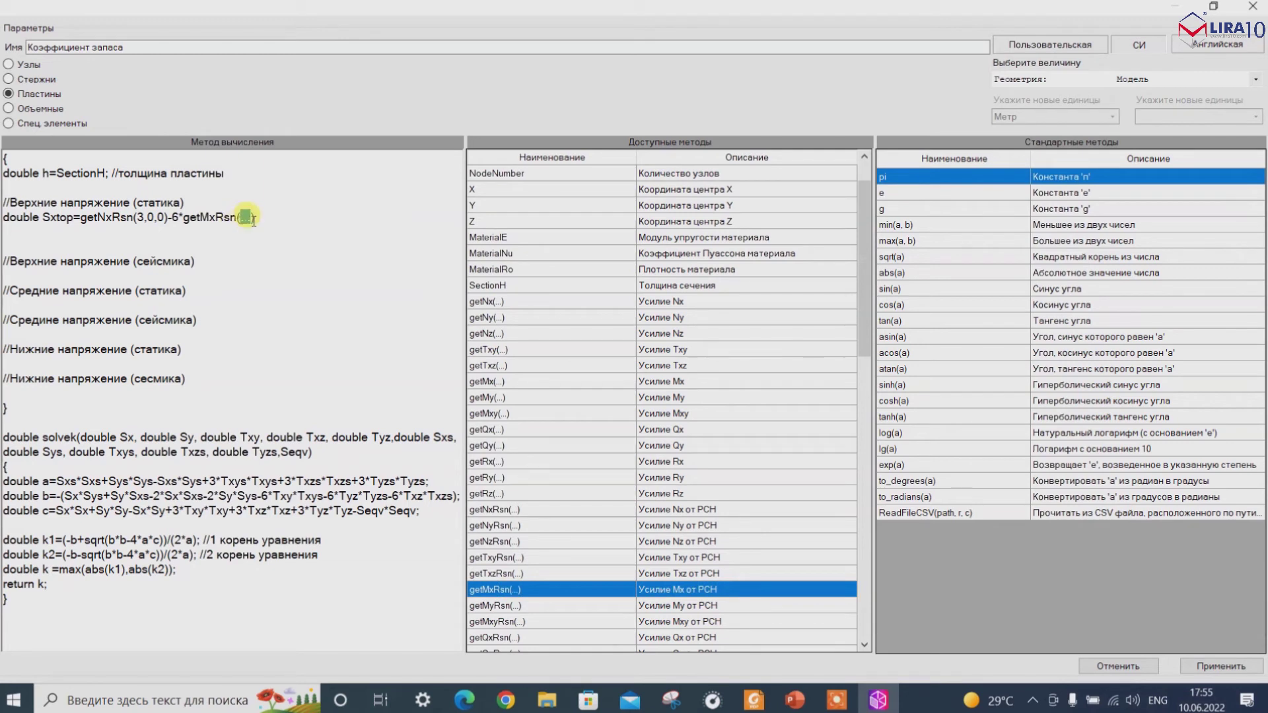
{"action": "type", "text": "3,0,"}
{"action": "type", "text": ")"}
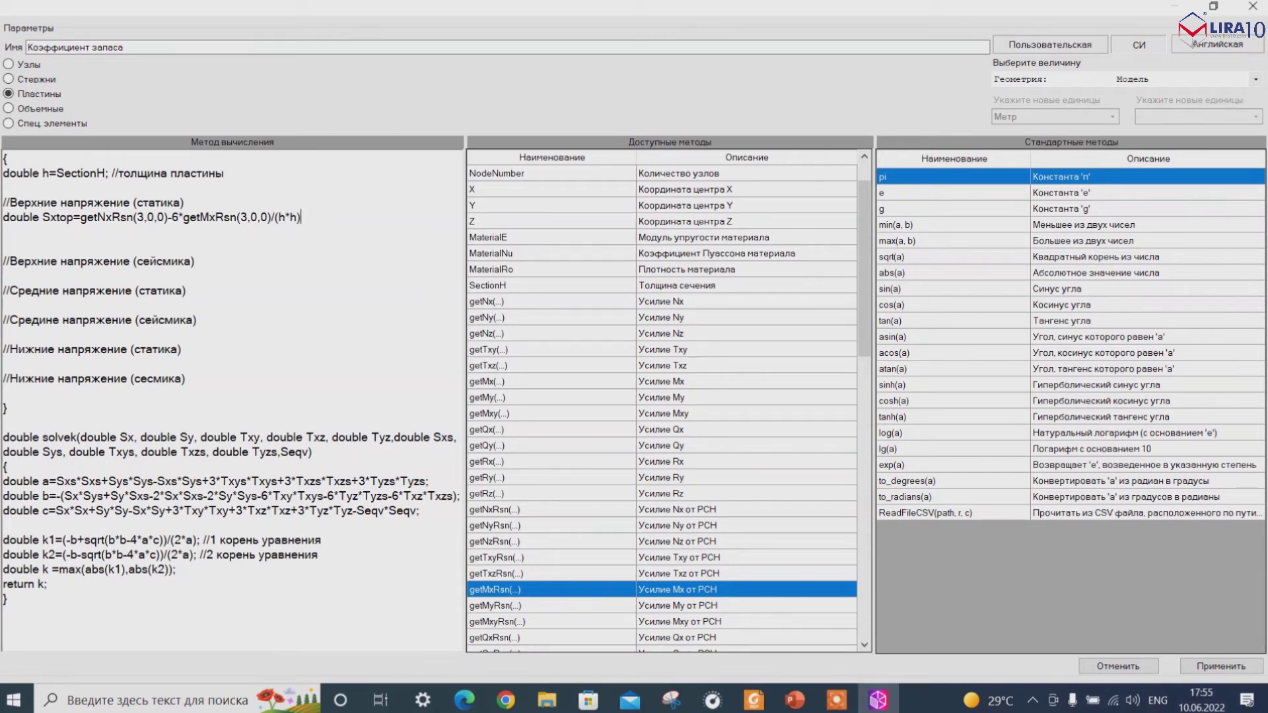
{"action": "type", "text": ";"}
Duplicate the Sxtop line directly below itself.
{"action": "left_click_drag", "start_coordinate": [6, 219], "coordinate": [304, 218]}
{"action": "key", "text": "ctrl+c"}
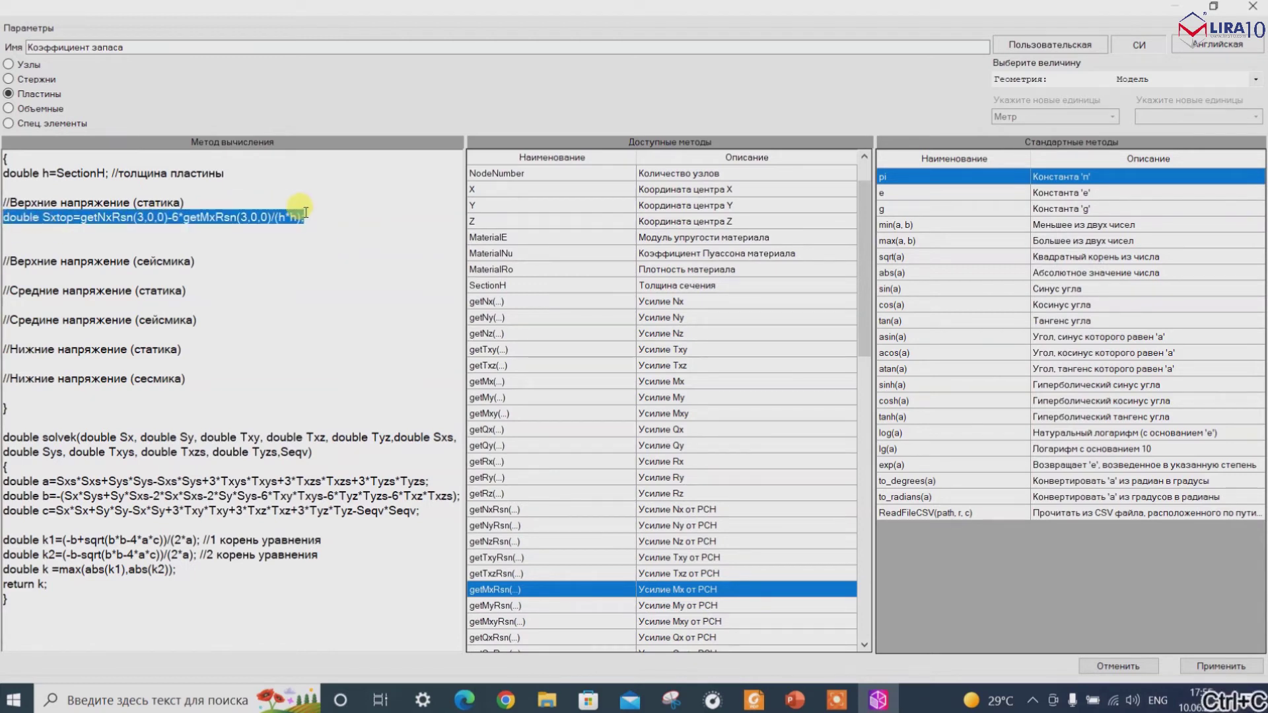
{"action": "left_click", "coordinate": [314, 212]}
{"action": "key", "text": "Return"}
{"action": "key", "text": "ctrl+v"}
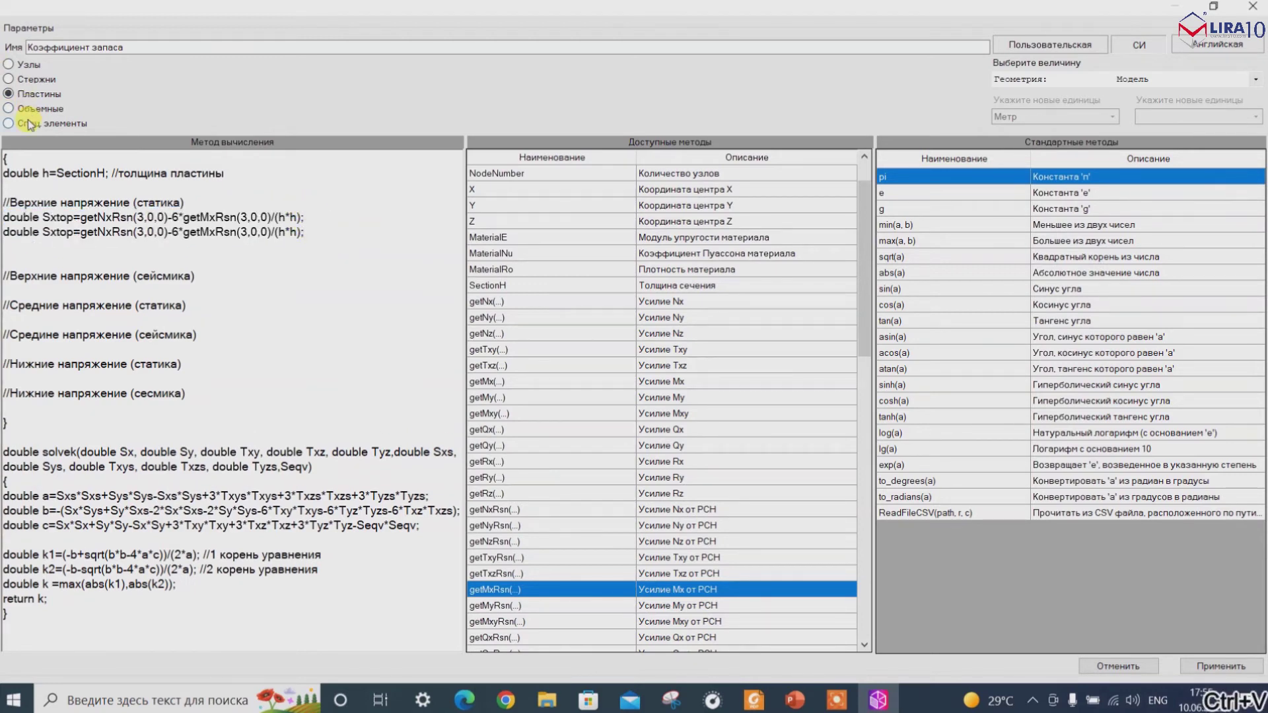
Change the duplicated line to "double Sytop=getNyRsn(3,0,0)-6*getMyRsn(3,0,0)/(h*h);".
{"action": "left_click", "coordinate": [53, 231]}
{"action": "key", "text": "BackSpace"}
{"action": "type", "text": "y"}
{"action": "left_click", "coordinate": [111, 232]}
{"action": "key", "text": "BackSpace"}
{"action": "type", "text": "y"}
{"action": "left_click", "coordinate": [213, 232]}
{"action": "key", "text": "BackSpace"}
{"action": "type", "text": "y"}
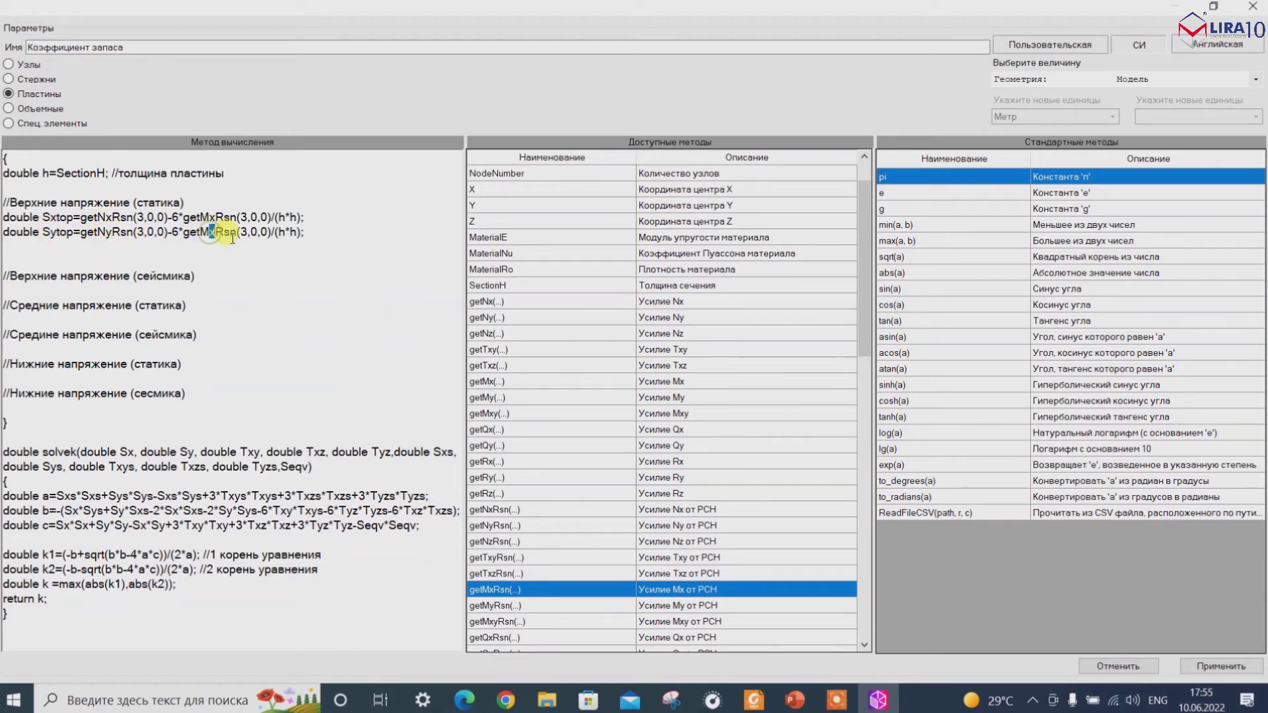
Add the shear stress line "double Txy=getTxyRsn(3,0,0)-6*getMxyRsn(3,0,0)/(h*h);" below Sytop.
{"action": "key", "text": "Return"}
{"action": "type", "text": "double Txy="}
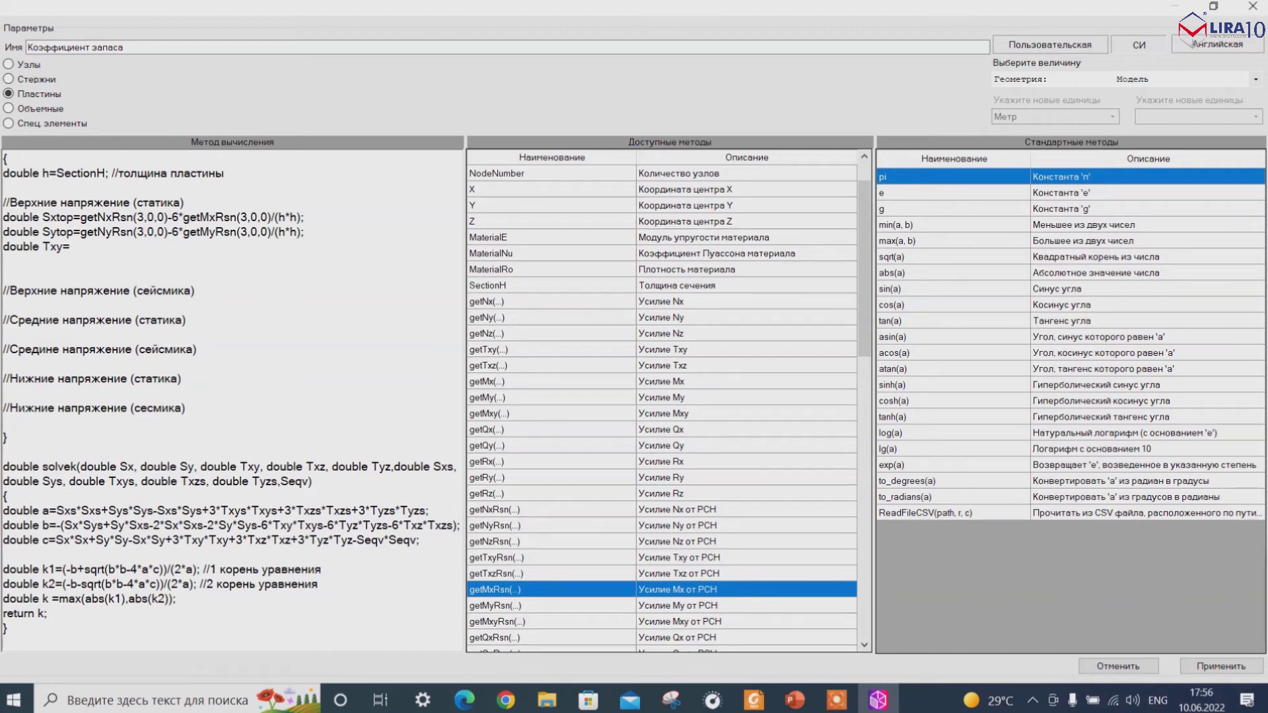
{"action": "double_click", "coordinate": [503, 560]}
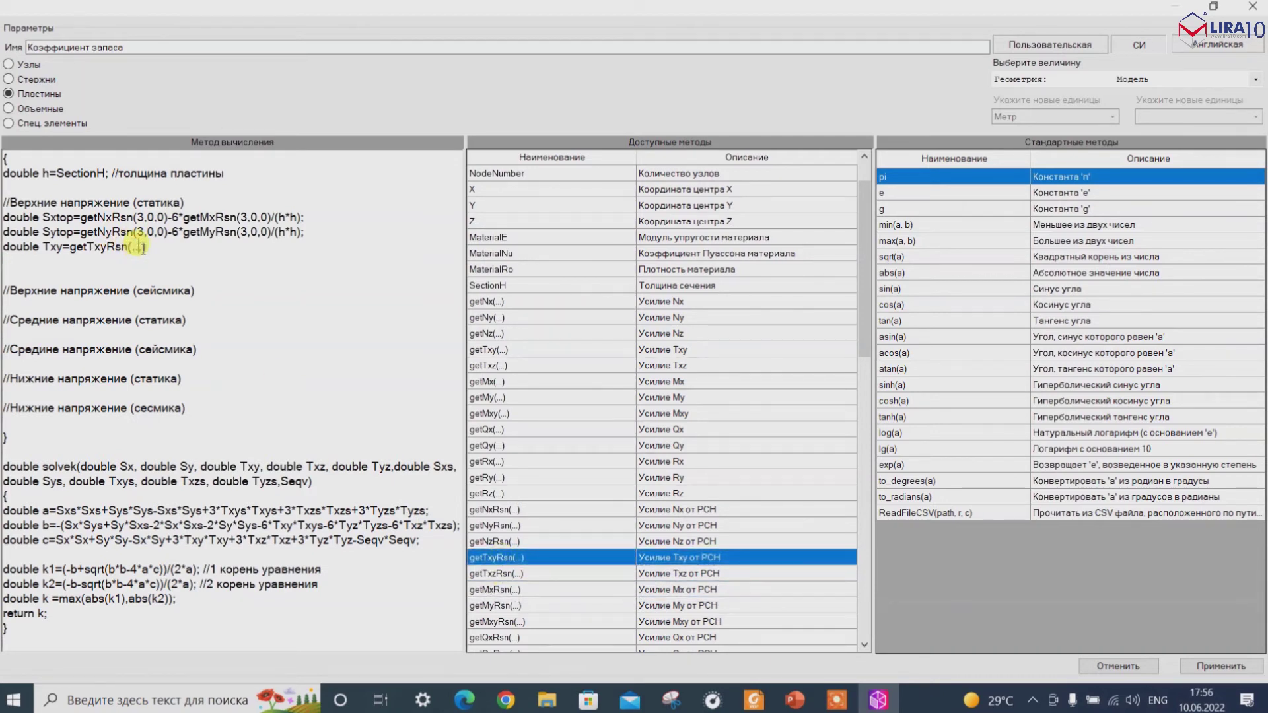
{"action": "type", "text": "3"}
{"action": "type", "text": "*"}
{"action": "double_click", "coordinate": [510, 622]}
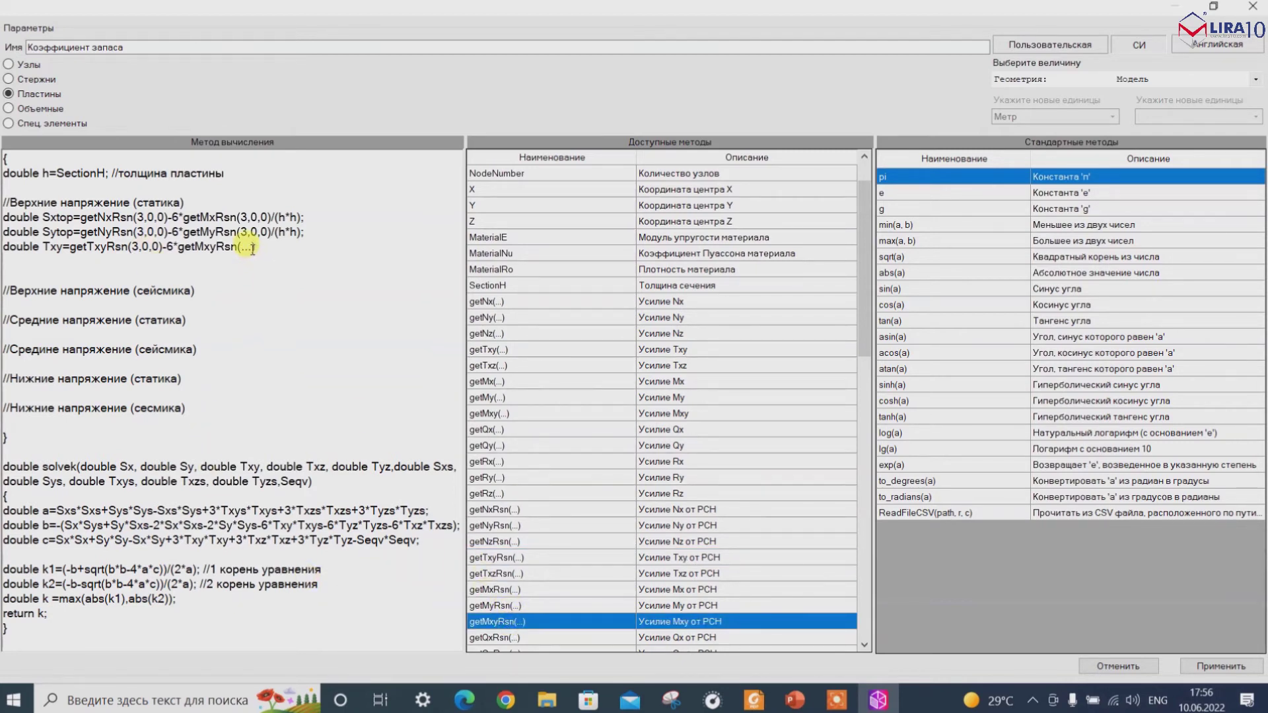
{"action": "type", "text": "3,0,0)/(h*h);"}
Rename the Txy variable to Txytop and add the line "double Txztop=0;" below it.
{"action": "key", "text": "Return"}
{"action": "type", "text": "double"}
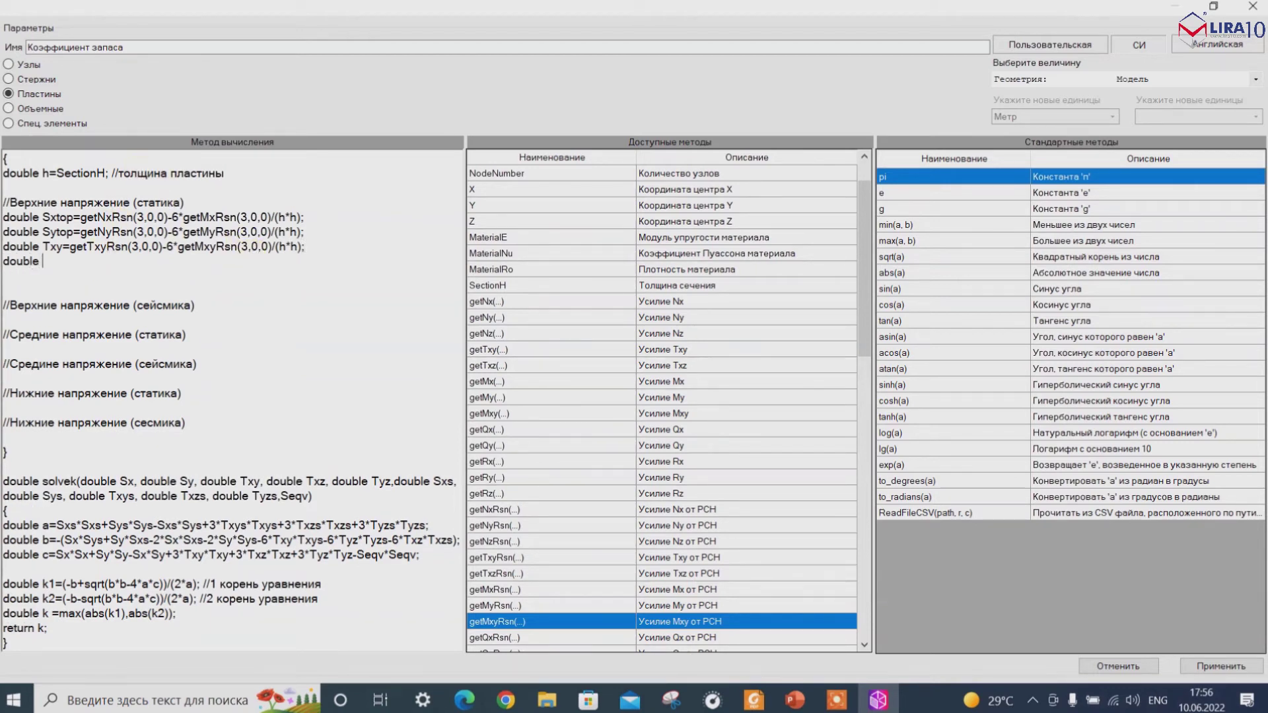
{"action": "type", "text": " Txz=0;"}
{"action": "left_click", "coordinate": [77, 247]}
{"action": "type", "text": "top"}
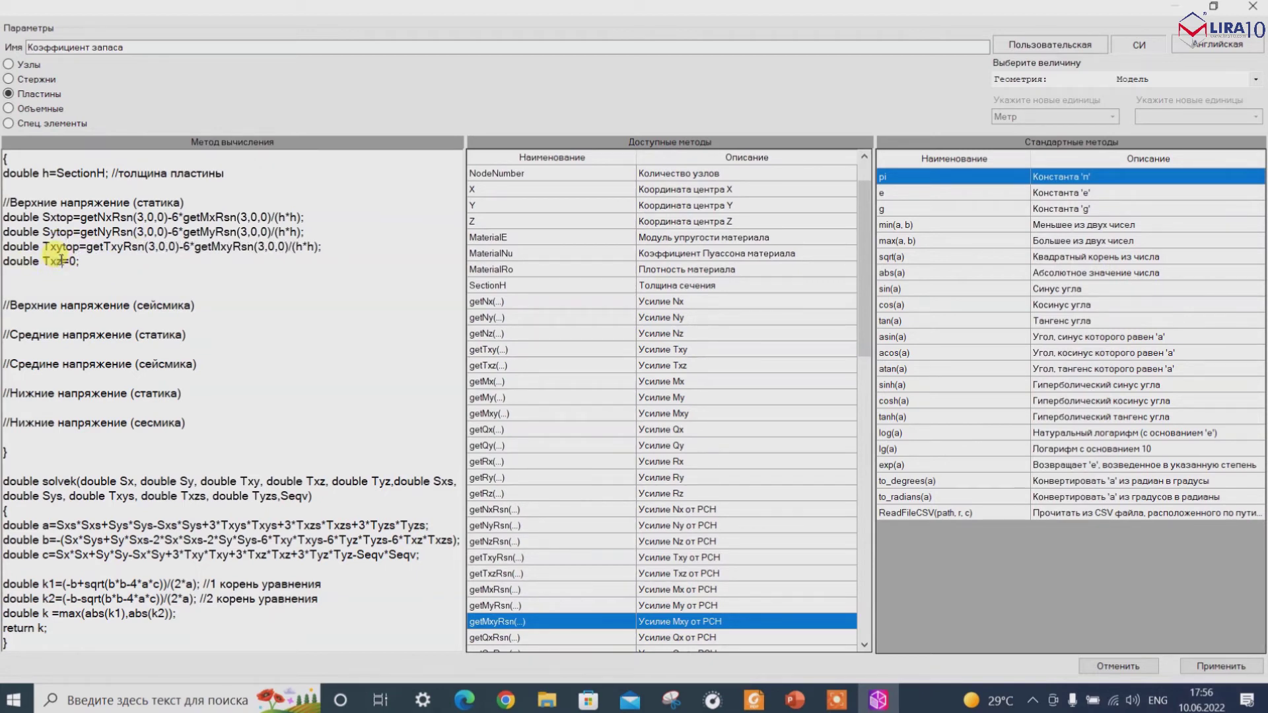
{"action": "left_click", "coordinate": [62, 261]}
{"action": "type", "text": "top"}
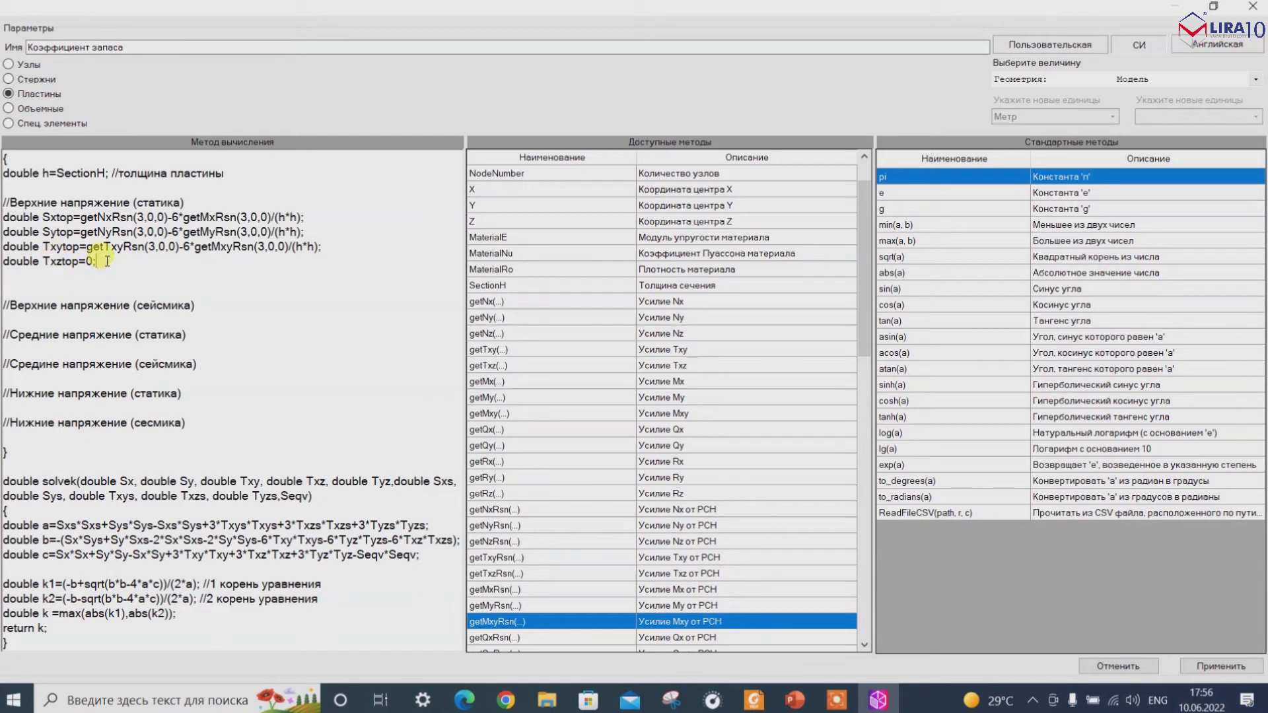
Add the line "double Tyztop=0;" to end the static upper-stress block.
{"action": "left_click", "coordinate": [107, 261]}
{"action": "key", "text": "Return"}
{"action": "type", "text": "d"}
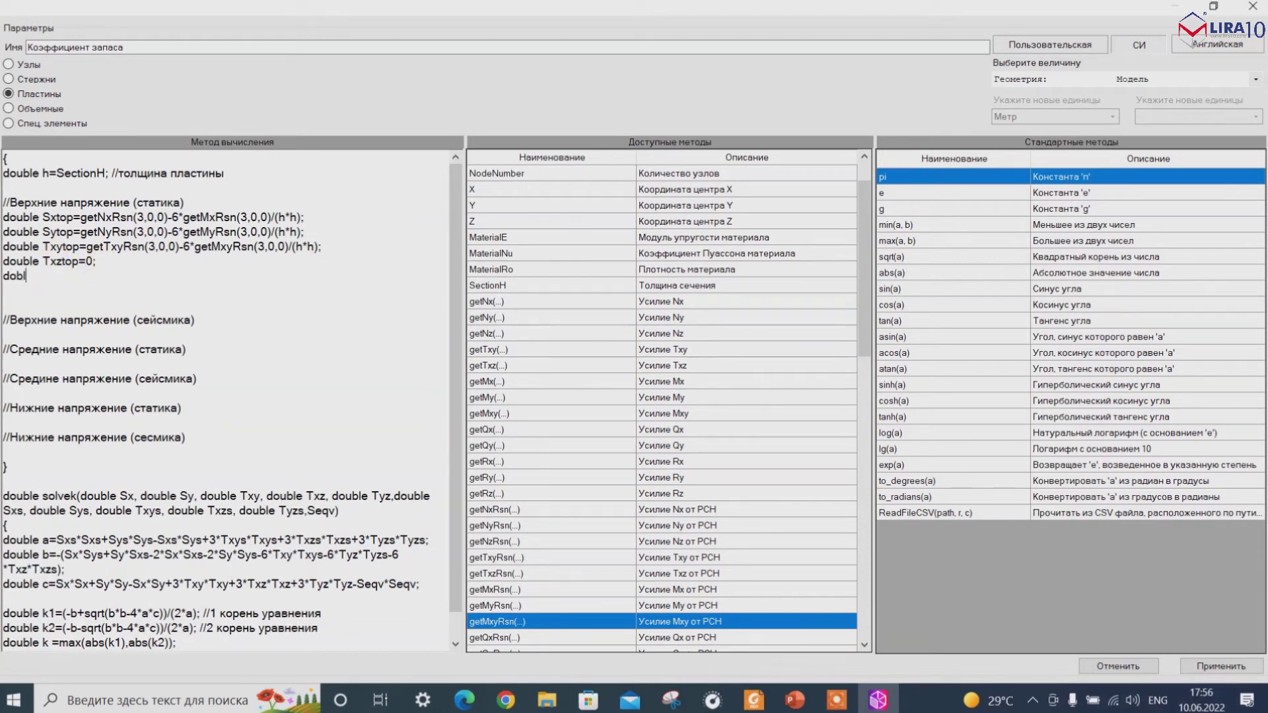
{"action": "type", "text": "ouble Tyztop=0;"}
Copy the five static upper-stress lines under the "Верхние напряжение (сейсмика)" heading and remove the blank lines above that heading.
{"action": "left_click_drag", "start_coordinate": [97, 276], "coordinate": [2, 218]}
{"action": "key", "text": "ctrl+c"}
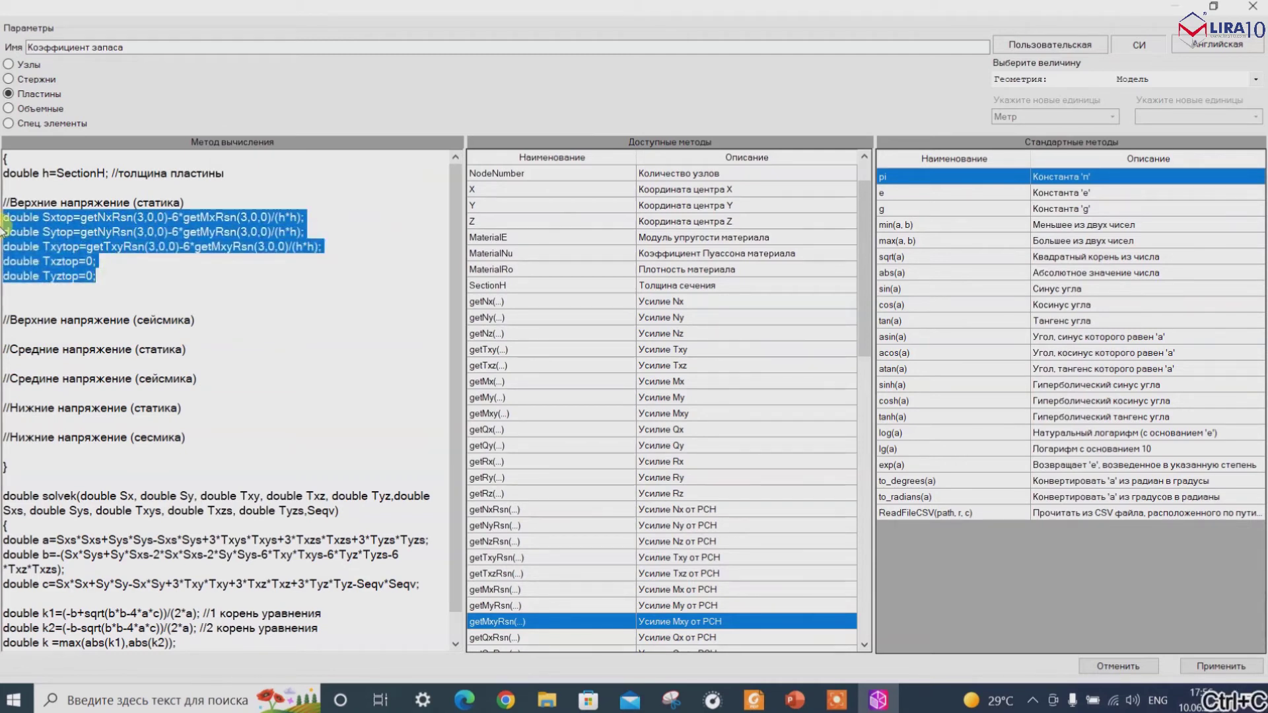
{"action": "left_click", "coordinate": [118, 285]}
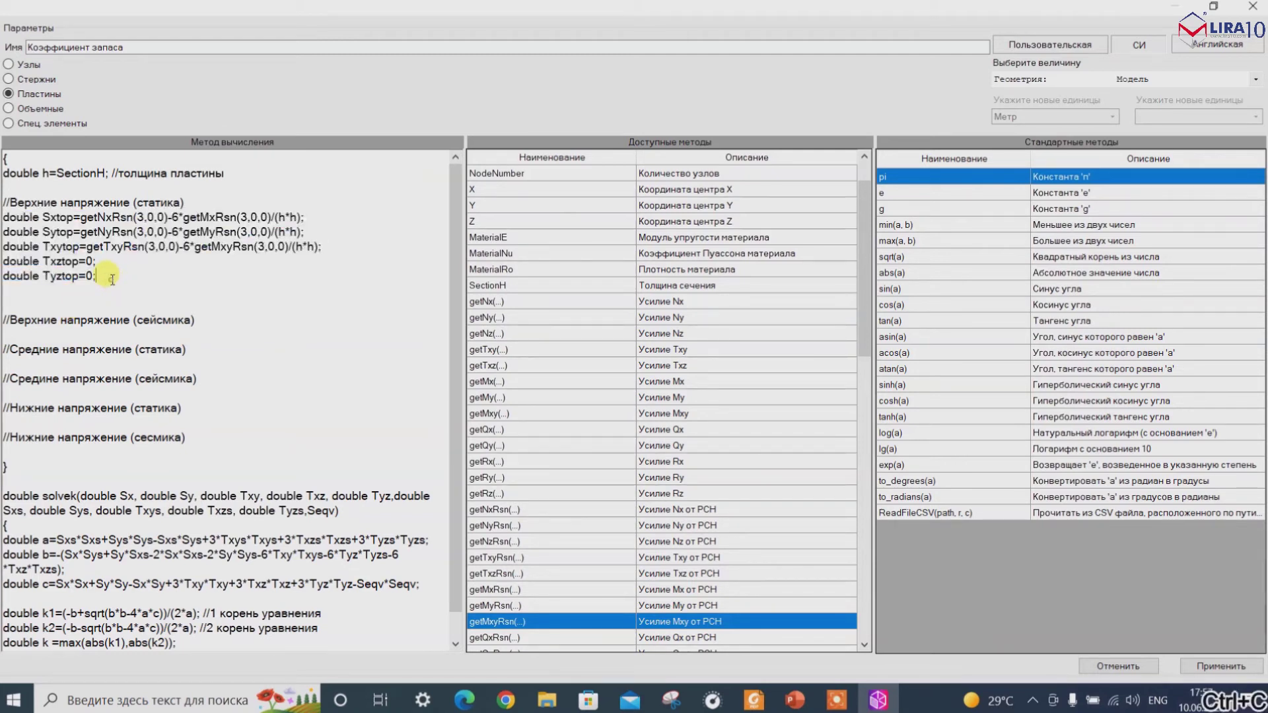
{"action": "key", "text": "BackSpace"}
{"action": "key", "text": "Delete"}
{"action": "left_click", "coordinate": [195, 290]}
{"action": "key", "text": "Return"}
{"action": "key", "text": "ctrl+v"}
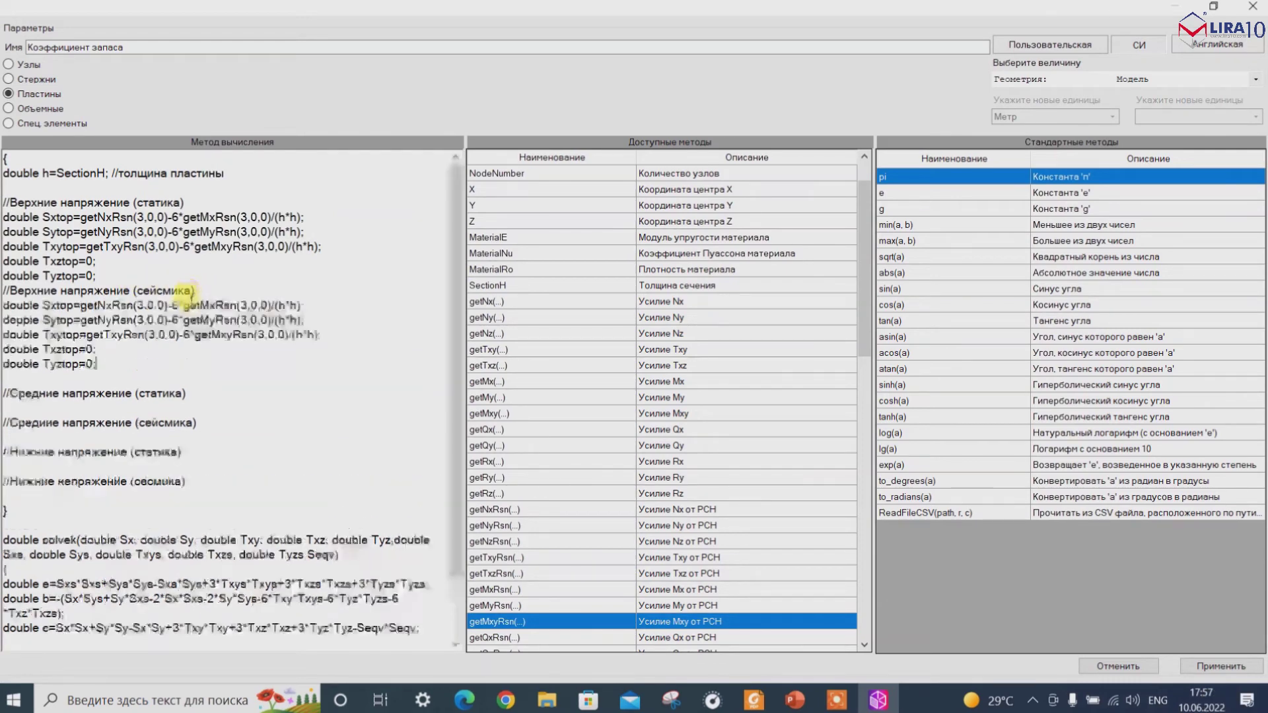
Rename the five seismic upper-stress variables to Sxtops, Sytops, Txytops, Txztops and Tyztops.
{"action": "left_click", "coordinate": [77, 306]}
{"action": "type", "text": "s"}
{"action": "left_click", "coordinate": [77, 320]}
{"action": "type", "text": "s"}
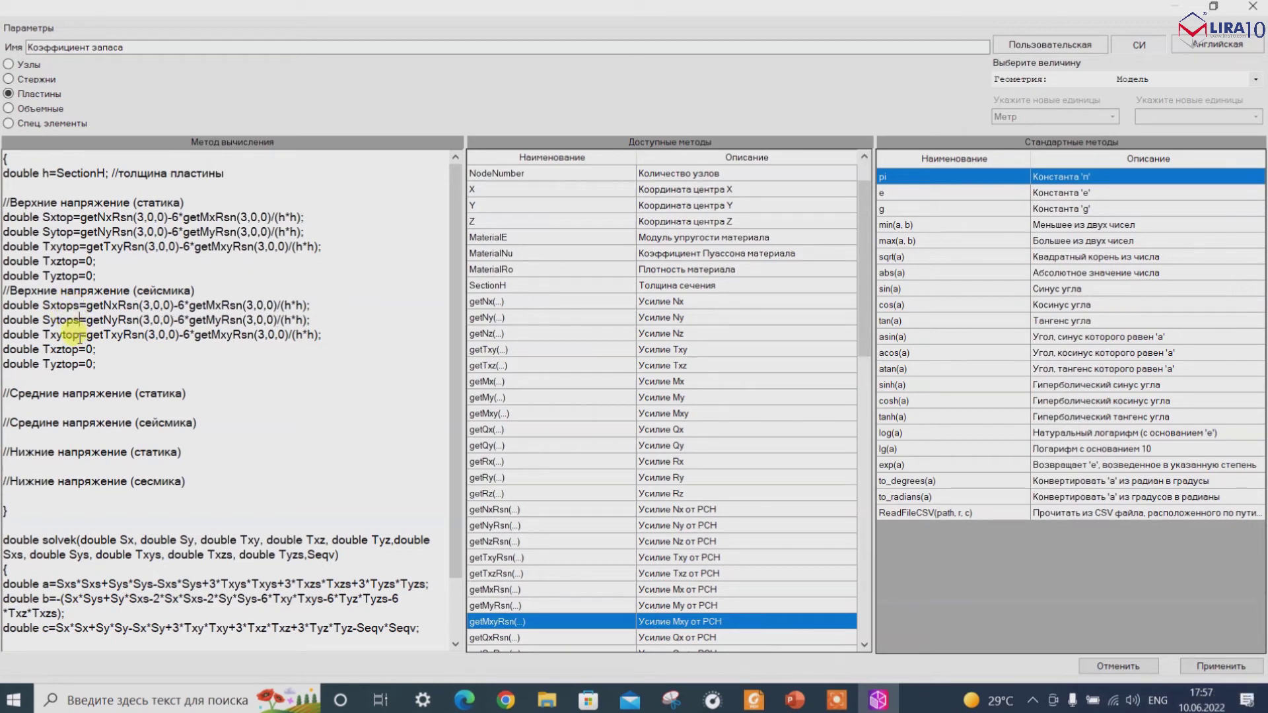
{"action": "left_click", "coordinate": [85, 335]}
{"action": "type", "text": "s"}
{"action": "left_click", "coordinate": [83, 349]}
{"action": "type", "text": "s"}
{"action": "left_click", "coordinate": [81, 364]}
{"action": "type", "text": "s"}
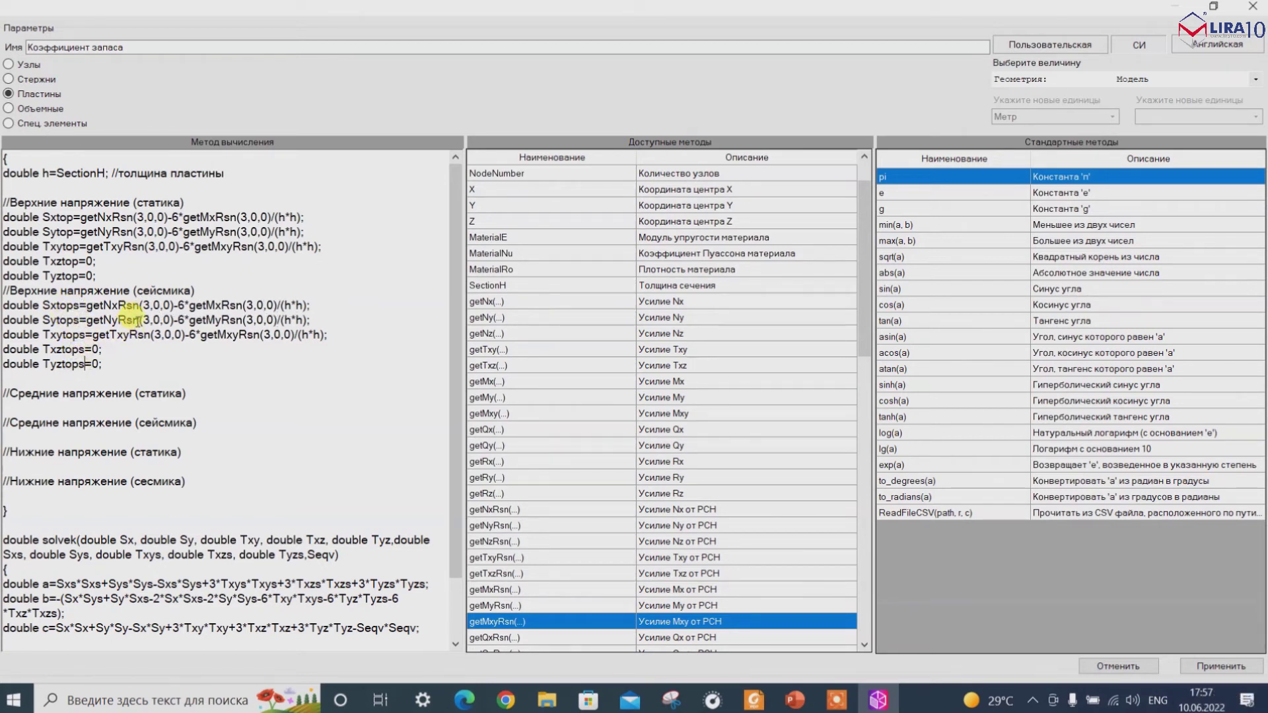
Replace the getNxRsn, getNyRsn and getTxyRsn calls in the seismic upper-stress block with getNx, getNy and getTxy.
{"action": "left_click", "coordinate": [139, 306]}
{"action": "key", "text": "BackSpace"}
{"action": "key", "text": "BackSpace"}
{"action": "key", "text": "BackSpace"}
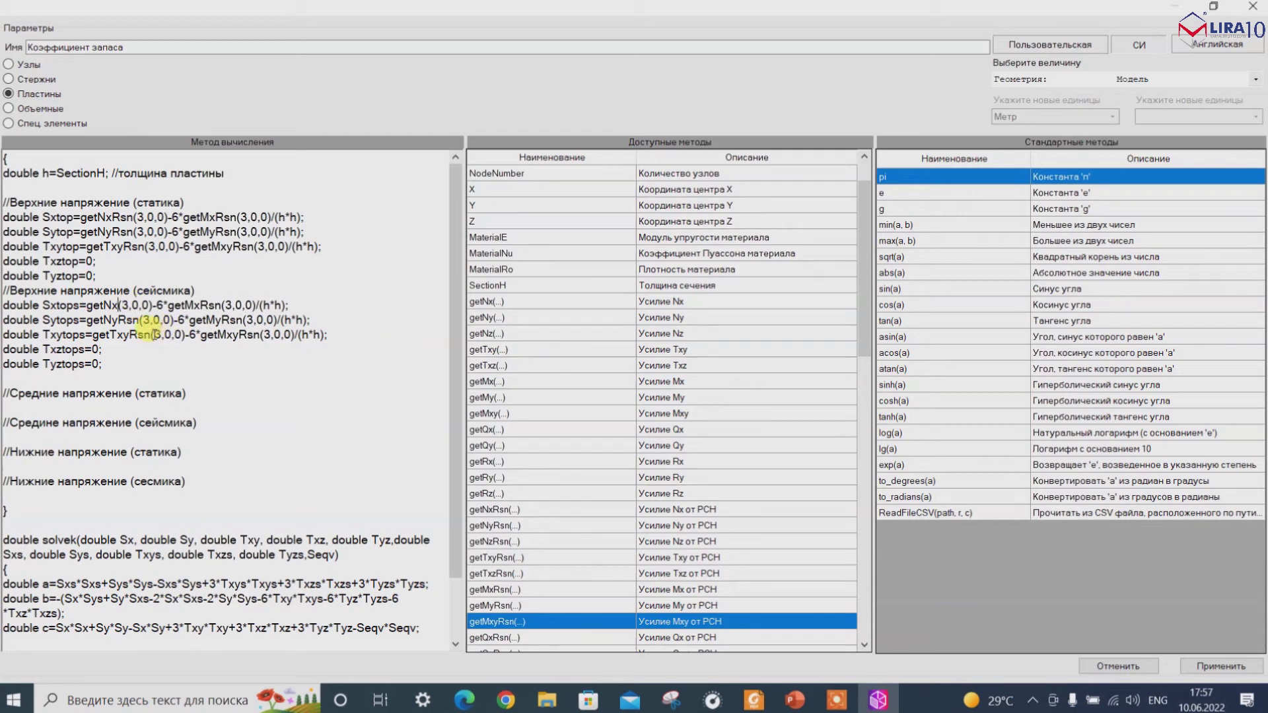
{"action": "left_click", "coordinate": [139, 320]}
{"action": "key", "text": "BackSpace"}
{"action": "key", "text": "BackSpace"}
{"action": "key", "text": "BackSpace"}
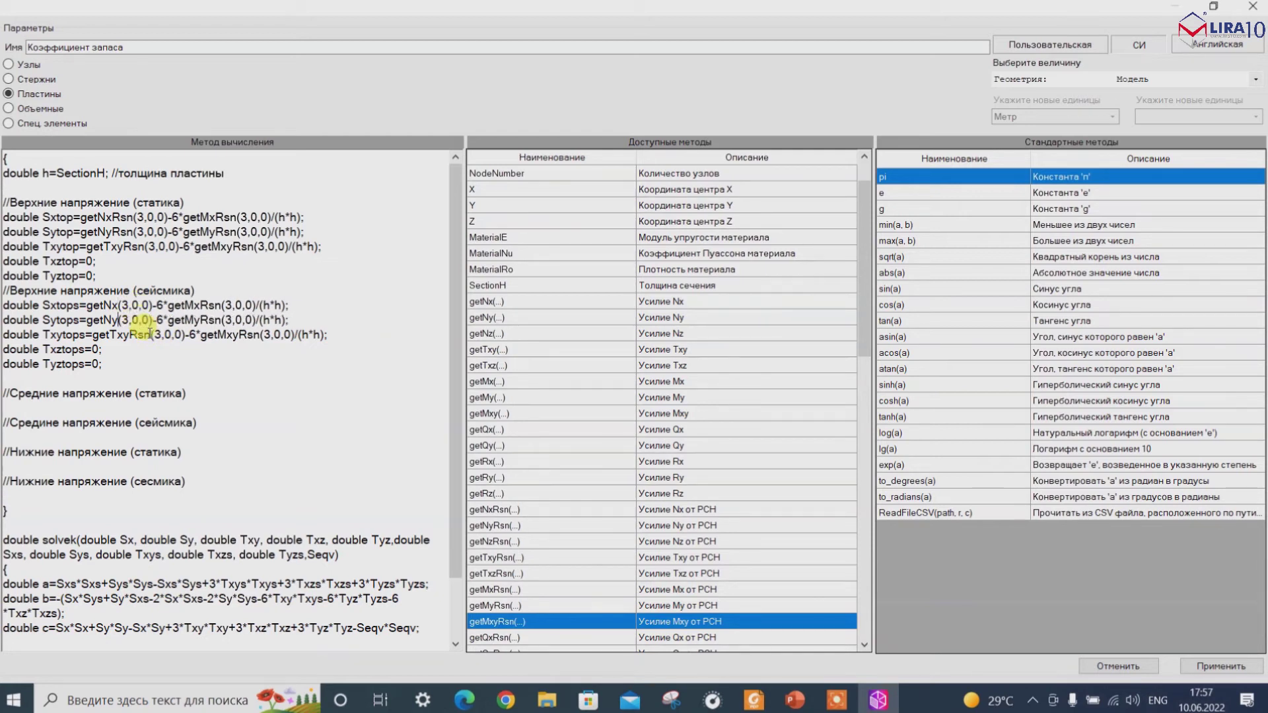
{"action": "left_click", "coordinate": [151, 335]}
{"action": "key", "text": "BackSpace"}
{"action": "key", "text": "BackSpace"}
{"action": "key", "text": "BackSpace"}
Replace the getMxRsn, getMyRsn and getMxyRsn calls in the seismic upper-stress block with getMx, getMy and getMxy.
{"action": "left_click", "coordinate": [224, 306]}
{"action": "key", "text": "BackSpace"}
{"action": "key", "text": "BackSpace"}
{"action": "key", "text": "BackSpace"}
{"action": "left_click", "coordinate": [224, 320]}
{"action": "key", "text": "BackSpace"}
{"action": "key", "text": "BackSpace"}
{"action": "key", "text": "BackSpace"}
{"action": "left_click", "coordinate": [239, 335]}
{"action": "key", "text": "BackSpace"}
{"action": "key", "text": "BackSpace"}
{"action": "key", "text": "BackSpace"}
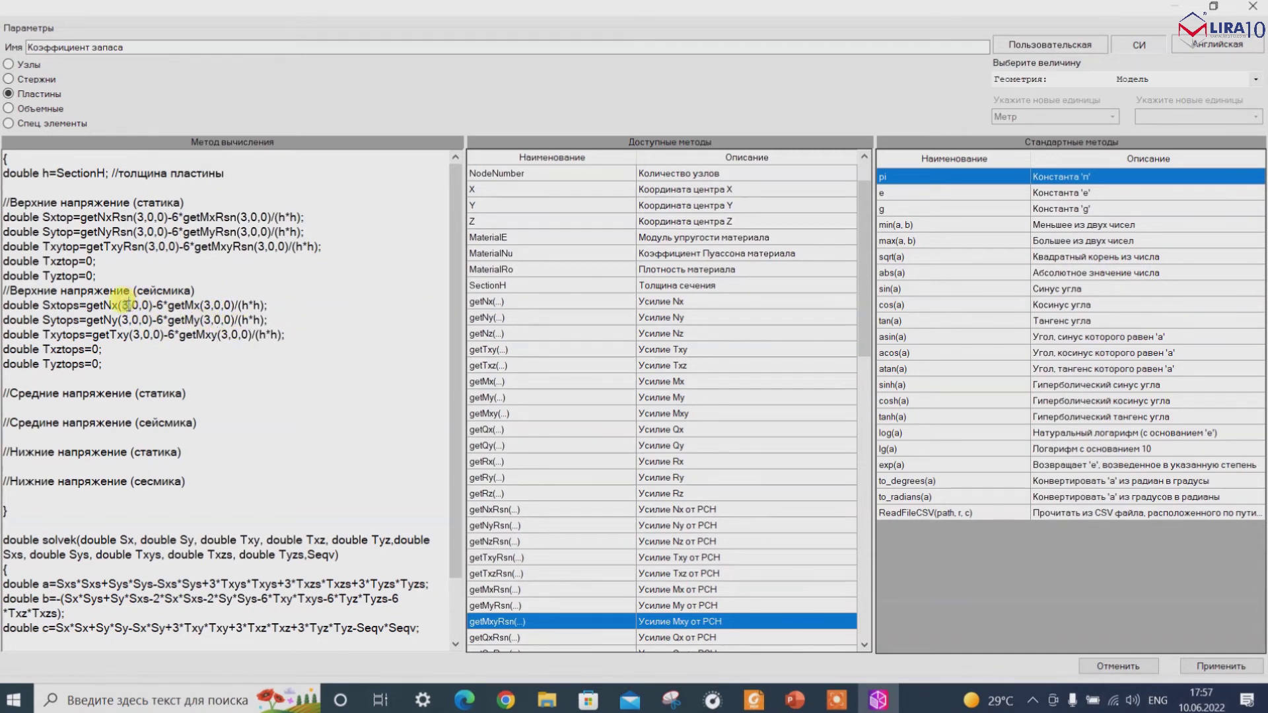
Set the first argument of the seismic getNx, getNy and getTxy calls to 6.
{"action": "double_click", "coordinate": [125, 305]}
{"action": "double_click", "coordinate": [125, 305]}
{"action": "type", "text": "6"}
{"action": "double_click", "coordinate": [125, 319]}
{"action": "type", "text": "6"}
{"action": "type", "text": "6"}
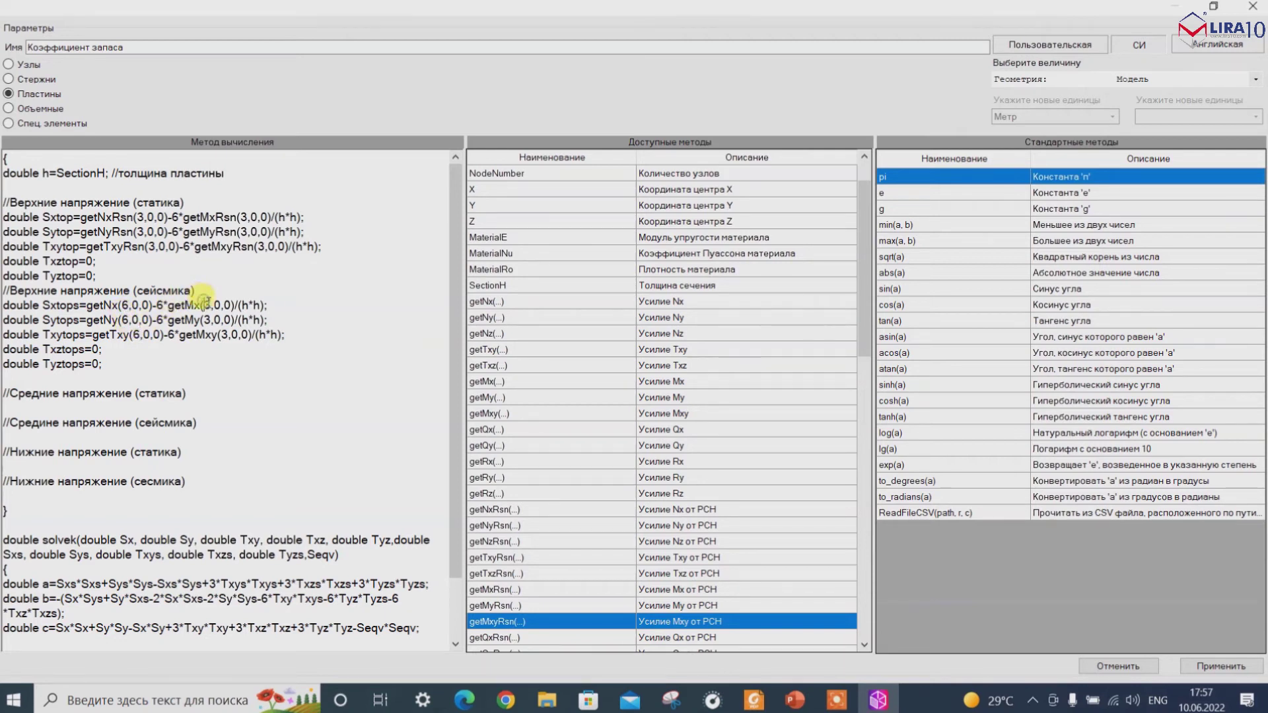
Set the first argument of the seismic getMx, getMy and getMxy calls to 6.
{"action": "double_click", "coordinate": [209, 304]}
{"action": "type", "text": "6"}
{"action": "double_click", "coordinate": [208, 320]}
{"action": "type", "text": "6"}
{"action": "double_click", "coordinate": [227, 334]}
{"action": "type", "text": "6"}
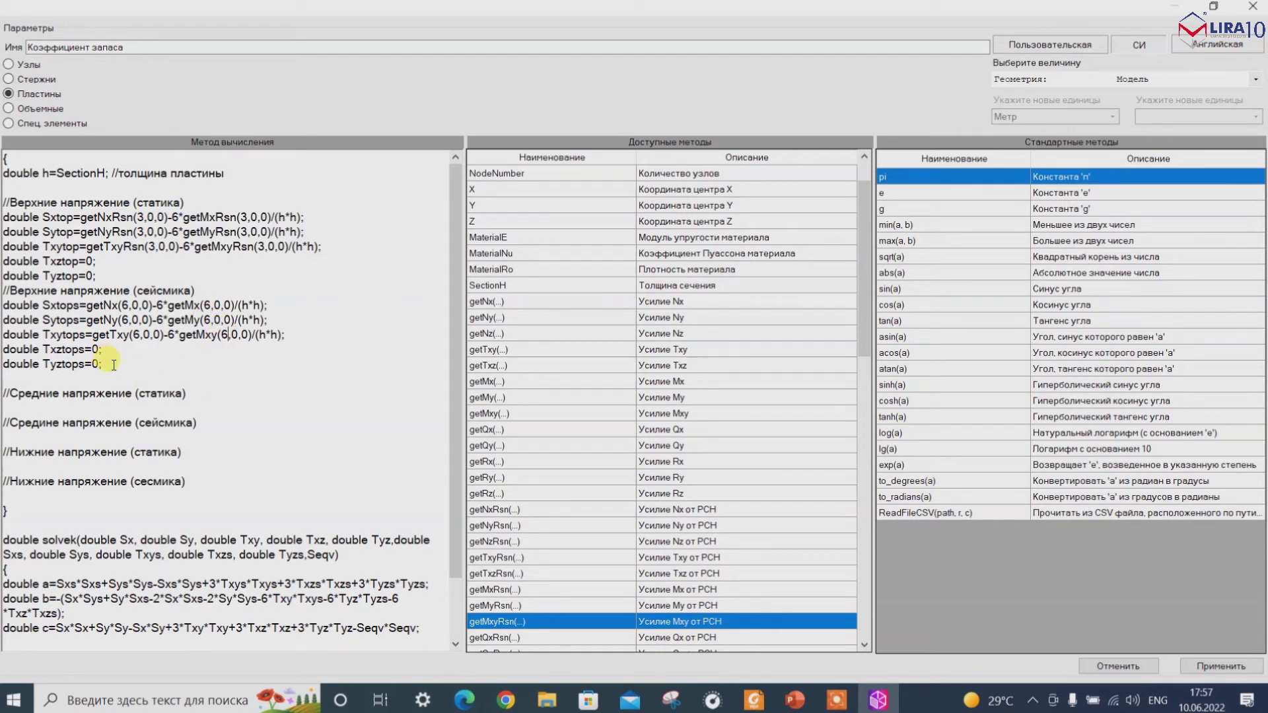
Copy the five static upper-stress lines under the "Средние напряжение (статика)" heading.
{"action": "left_click_drag", "start_coordinate": [97, 276], "coordinate": [3, 216]}
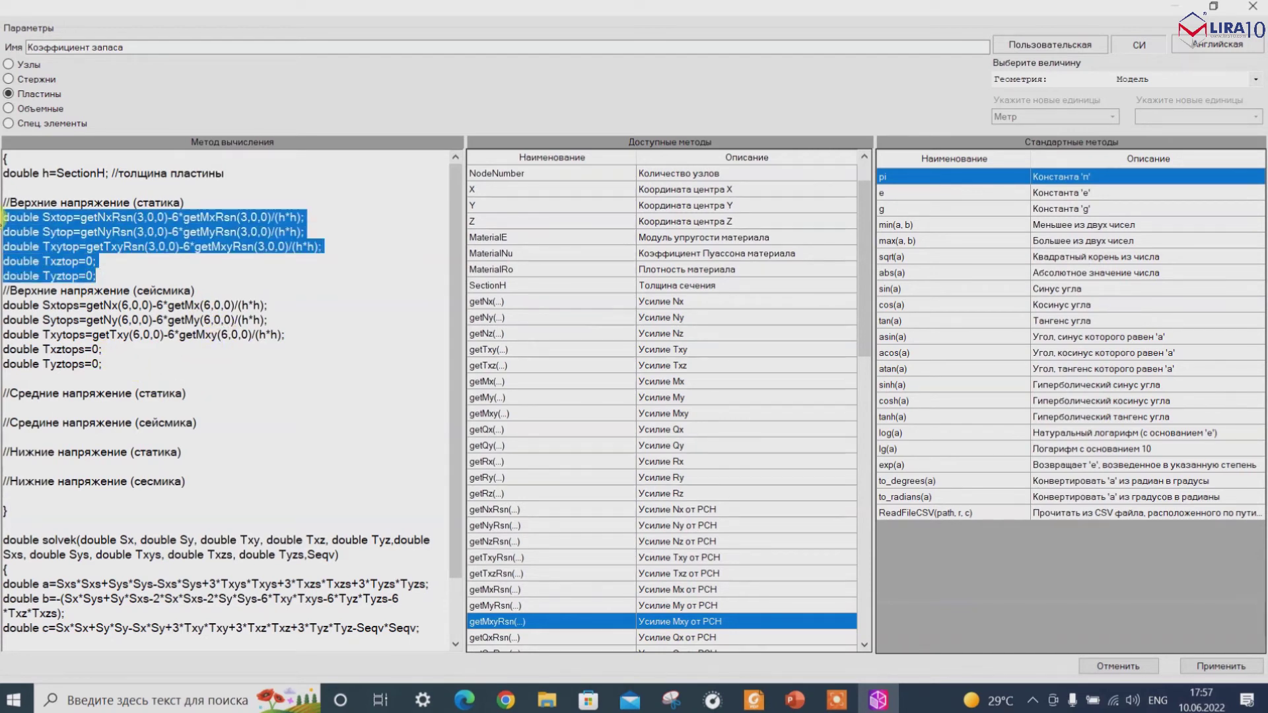
{"action": "key", "text": "ctrl+c"}
{"action": "scroll", "coordinate": [63, 377], "scroll_direction": "down", "scroll_amount": 1}
{"action": "left_click", "coordinate": [50, 357]}
{"action": "left_click", "coordinate": [53, 365]}
{"action": "key", "text": "ctrl+v"}
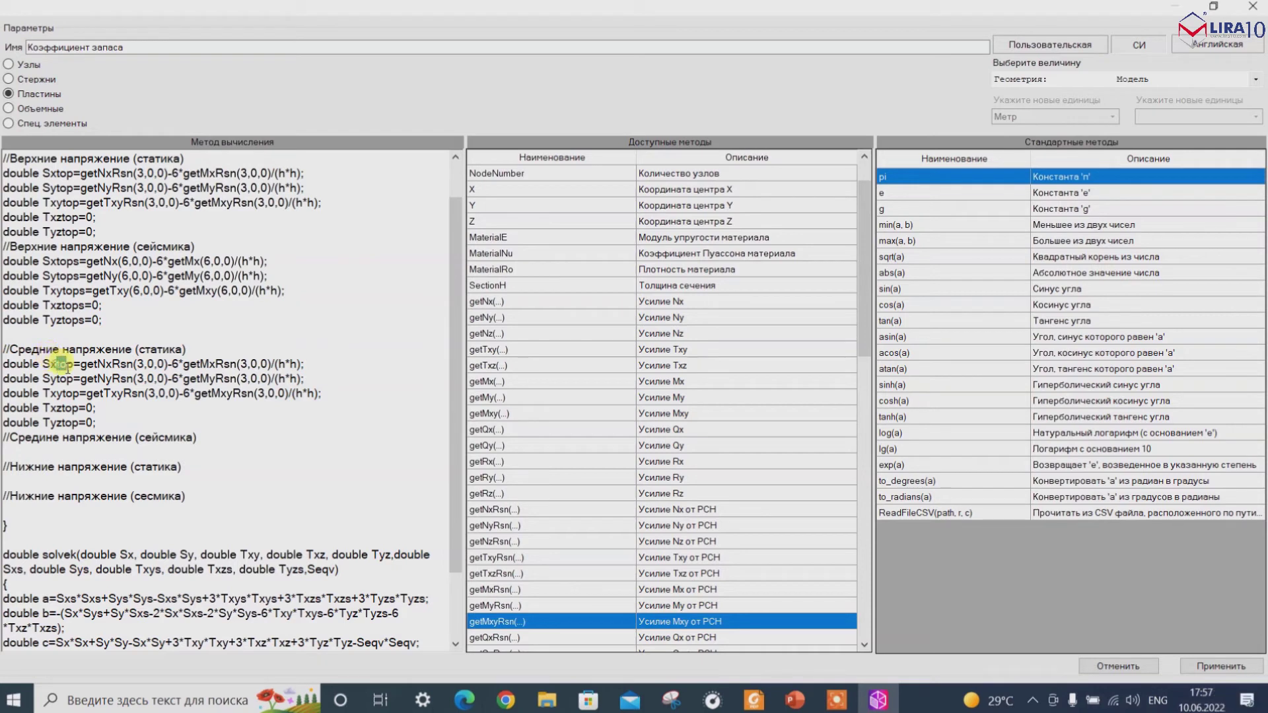
Rename the five variables in the static middle-stress block from the top suffix to mid: Sxmid, Symid, Txymid, Txzmid and Tyzmid.
{"action": "left_click_drag", "start_coordinate": [68, 367], "coordinate": [77, 367]}
{"action": "type", "text": "mid"}
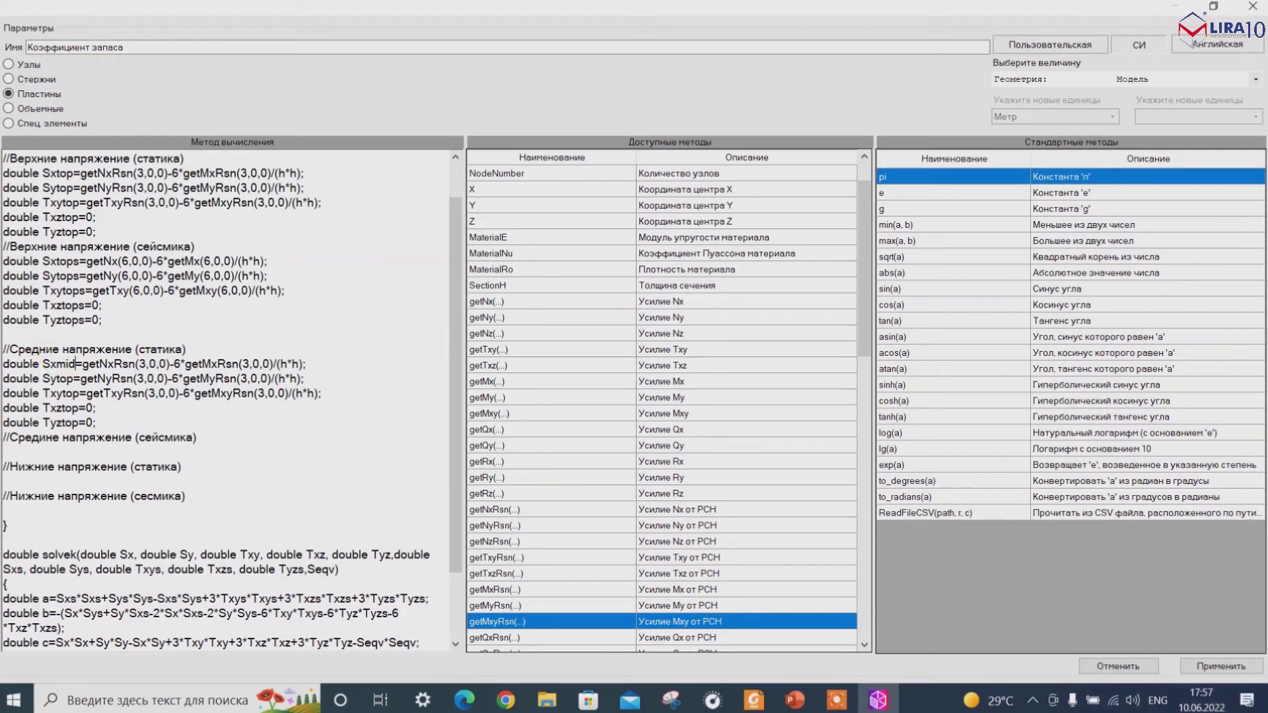
{"action": "left_click_drag", "start_coordinate": [57, 379], "coordinate": [75, 374]}
{"action": "type", "text": "mid"}
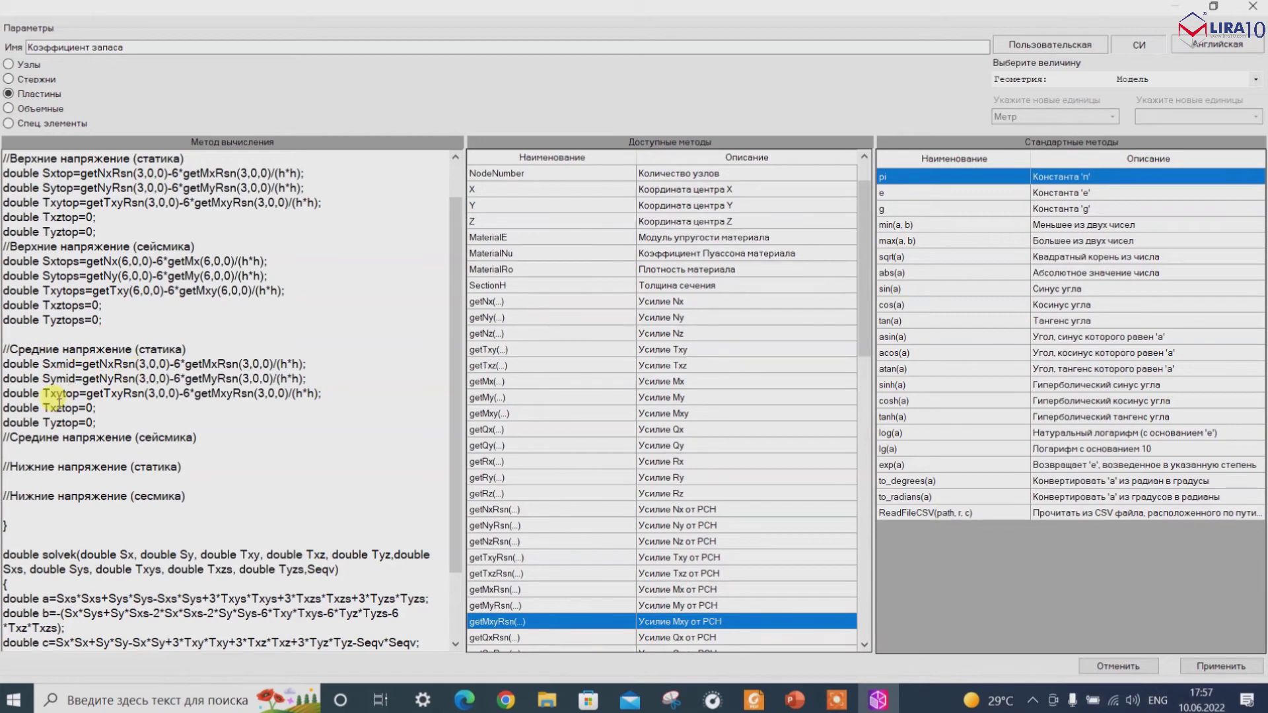
{"action": "type", "text": "mid"}
{"action": "left_click_drag", "start_coordinate": [63, 407], "coordinate": [77, 408]}
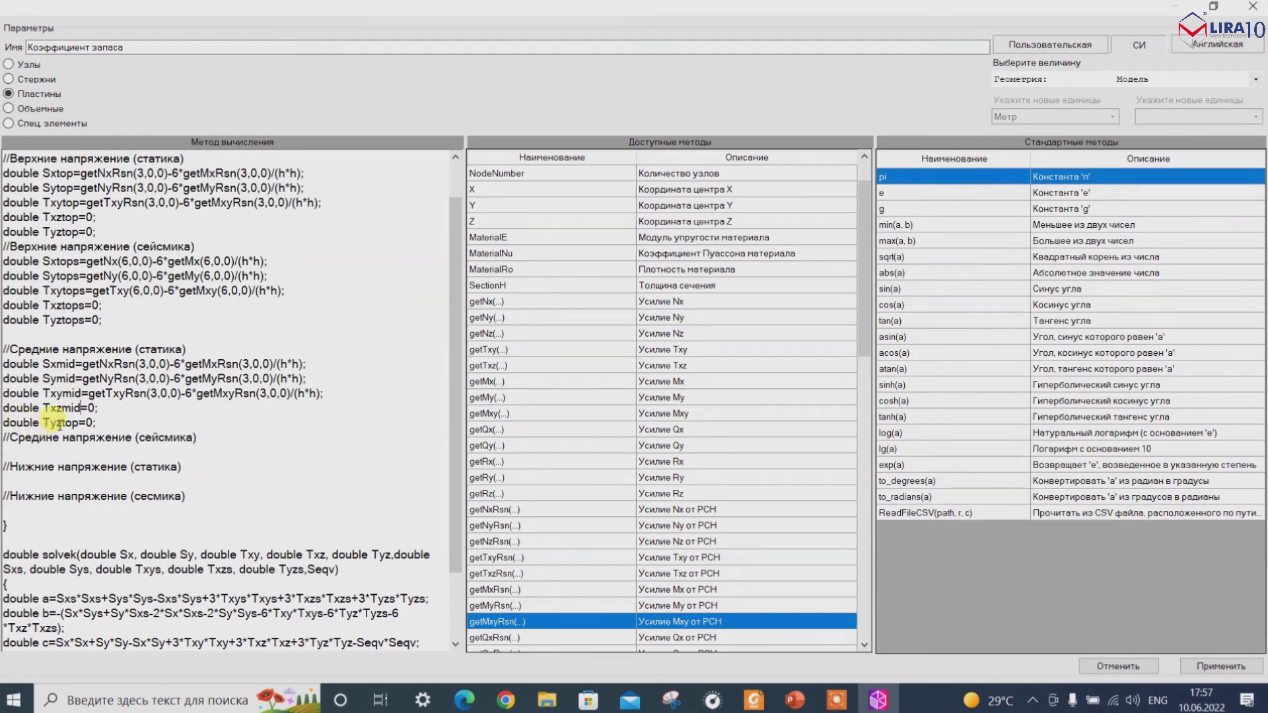
{"action": "left_click_drag", "start_coordinate": [62, 423], "coordinate": [79, 423]}
{"action": "type", "text": "mid"}
Remove the moment terms from the Sxmid, Symid and Txymid lines, leaving only the getNxRsn, getNyRsn and getTxyRsn calls.
{"action": "left_click_drag", "start_coordinate": [175, 364], "coordinate": [306, 365]}
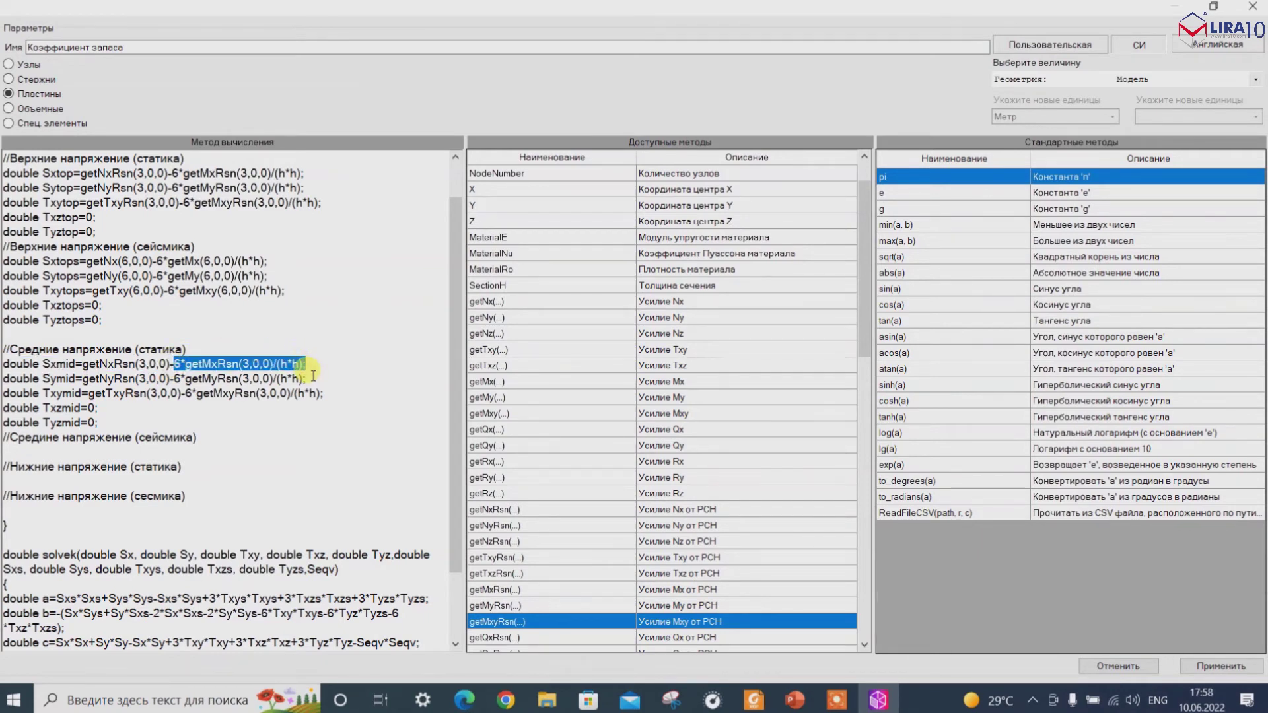
{"action": "key", "text": "BackSpace"}
{"action": "key", "text": "BackSpace"}
{"action": "type", "text": ";"}
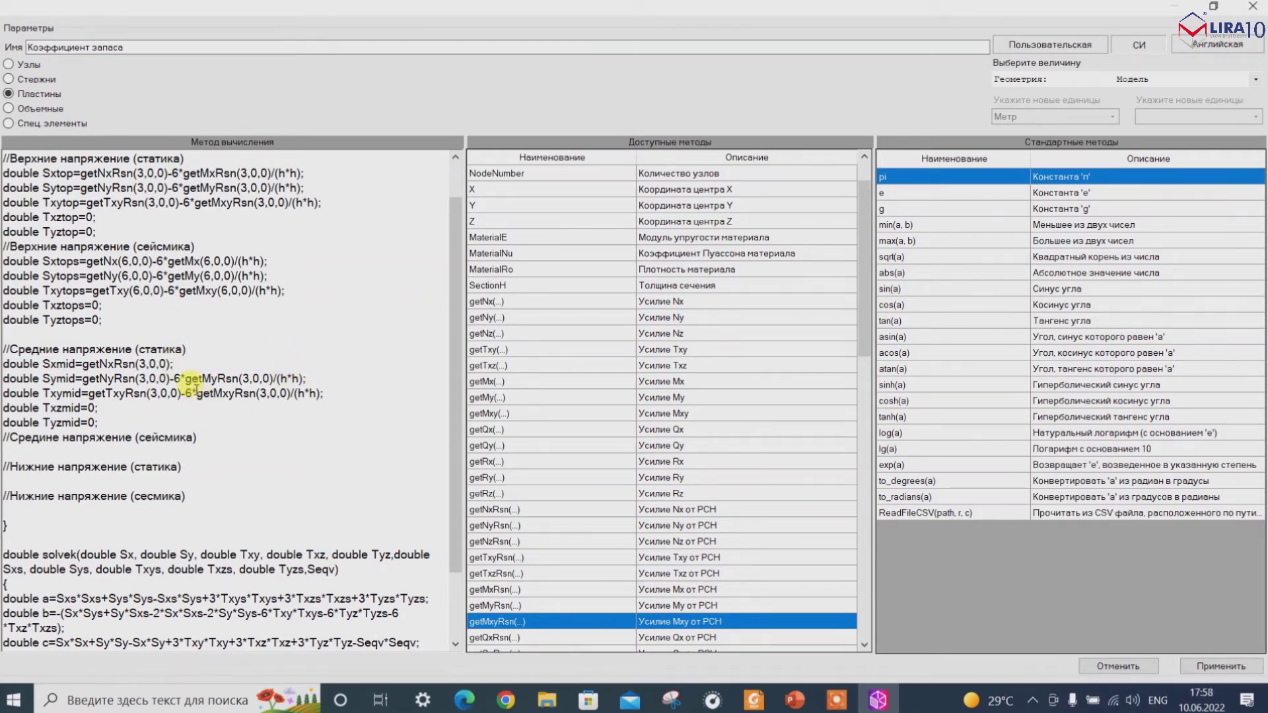
{"action": "left_click_drag", "start_coordinate": [174, 378], "coordinate": [305, 379]}
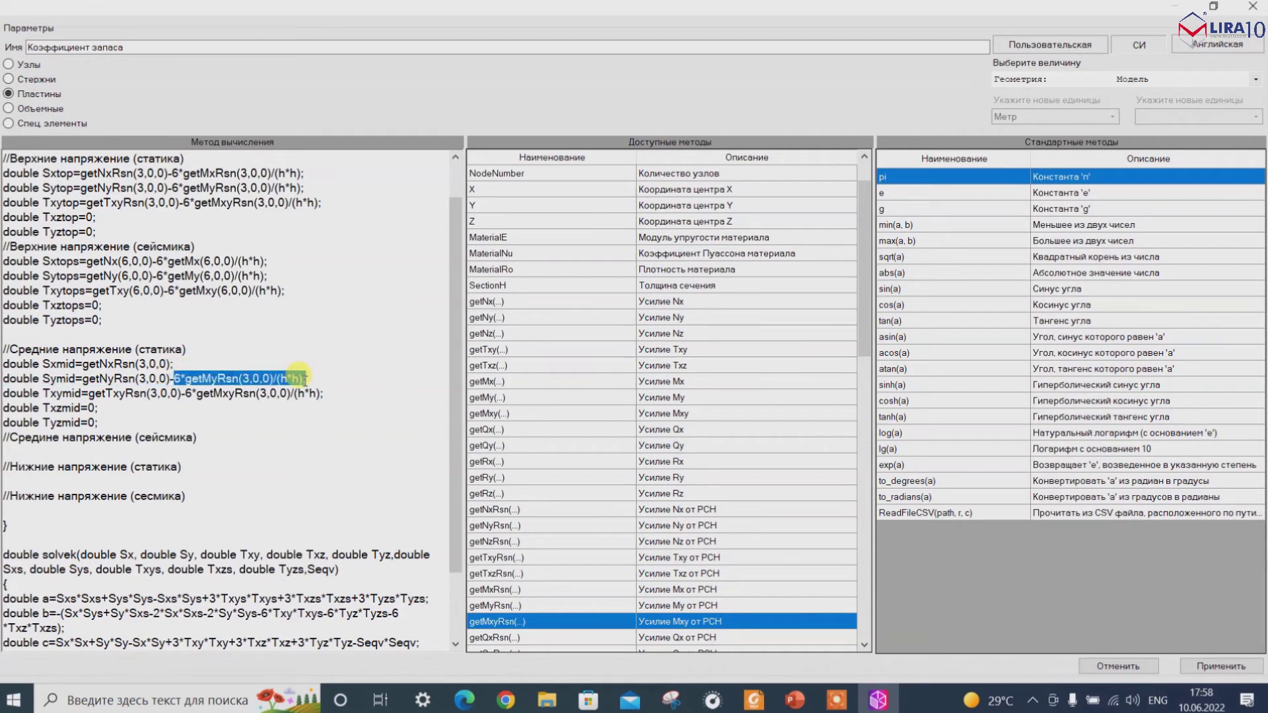
{"action": "key", "text": "BackSpace"}
{"action": "key", "text": "BackSpace"}
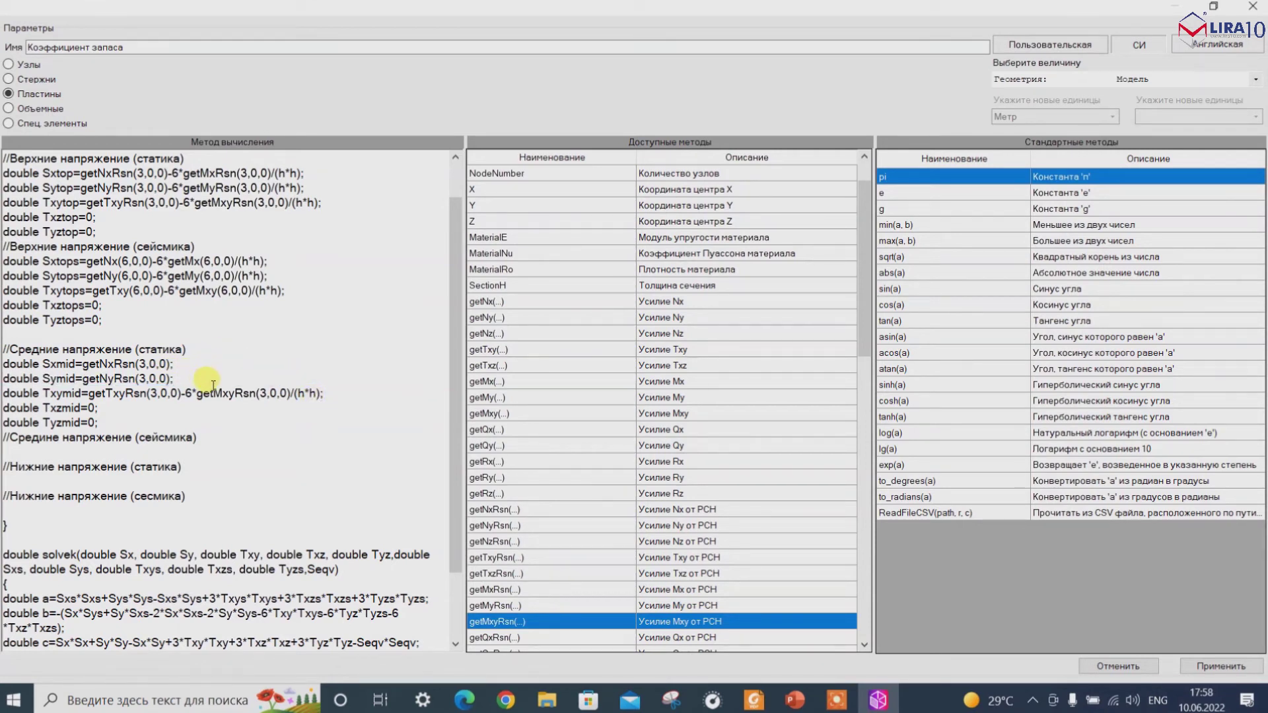
{"action": "left_click_drag", "start_coordinate": [186, 393], "coordinate": [322, 396]}
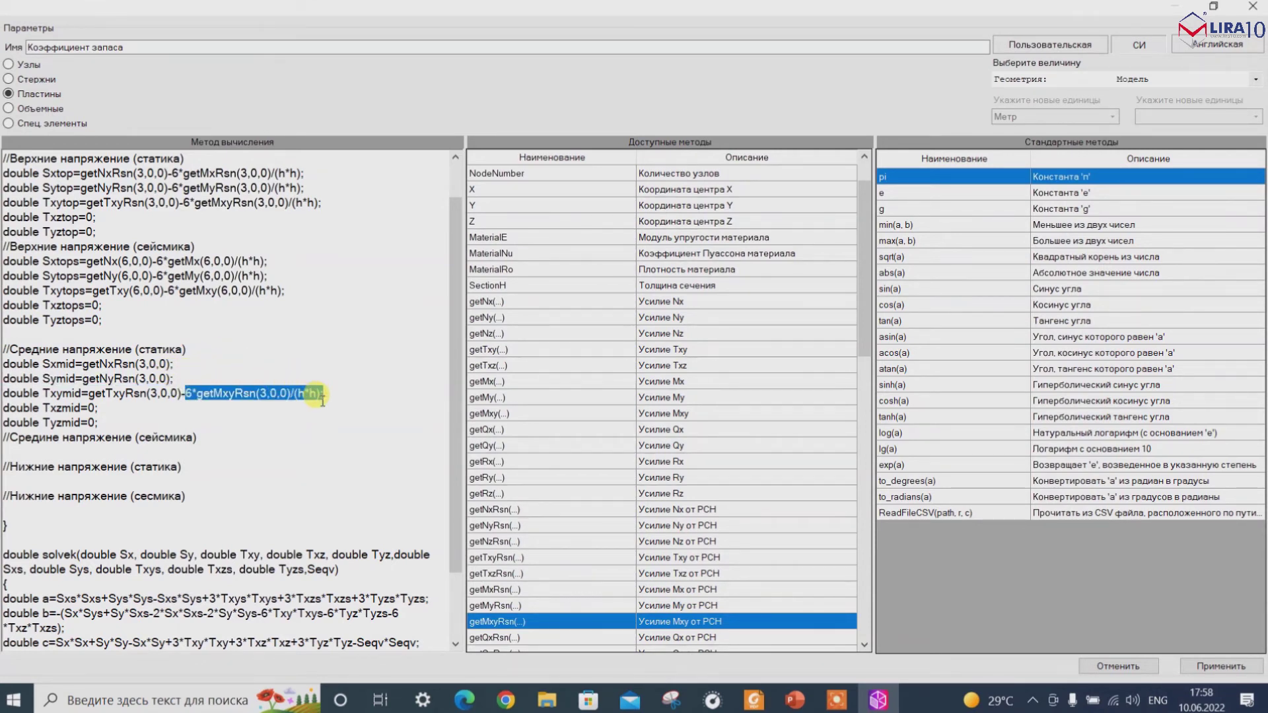
{"action": "key", "text": "BackSpace"}
{"action": "key", "text": "BackSpace"}
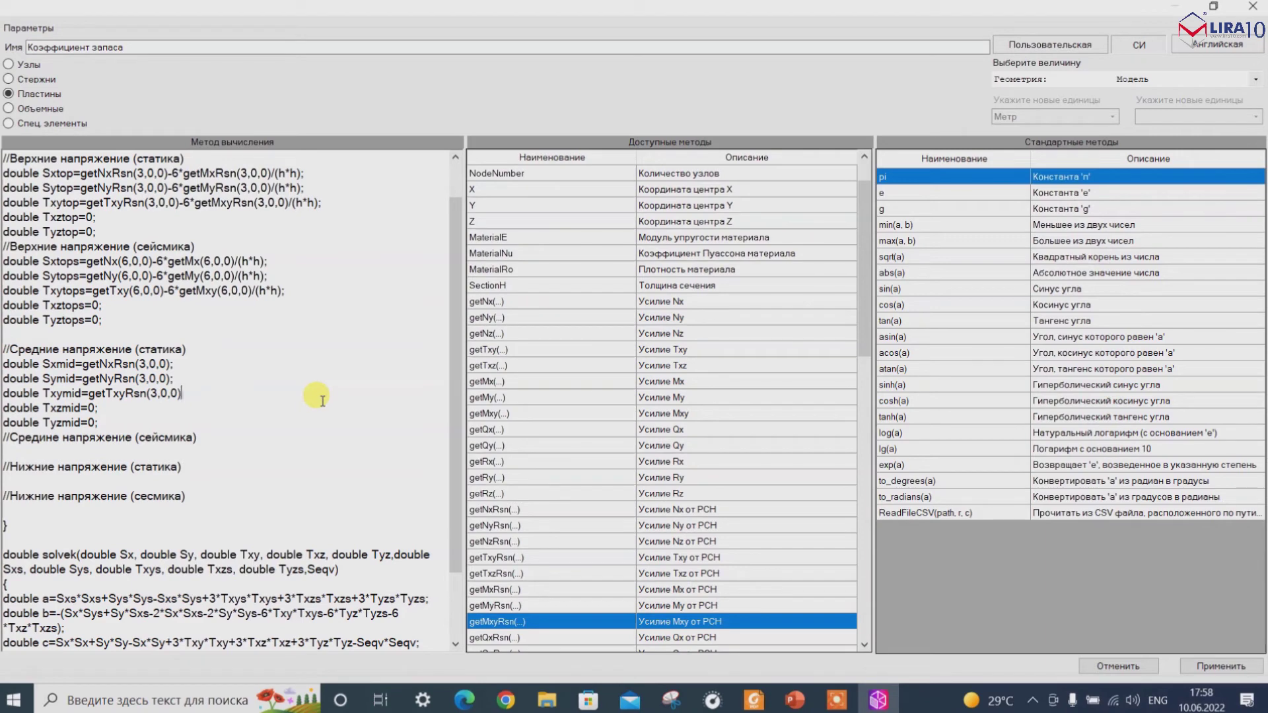
Check the middle-layer formulas on the PowerPoint slide and set Txzmid to 3*getQxRsn(3,0,0)/(2*h).
{"action": "double_click", "coordinate": [92, 407]}
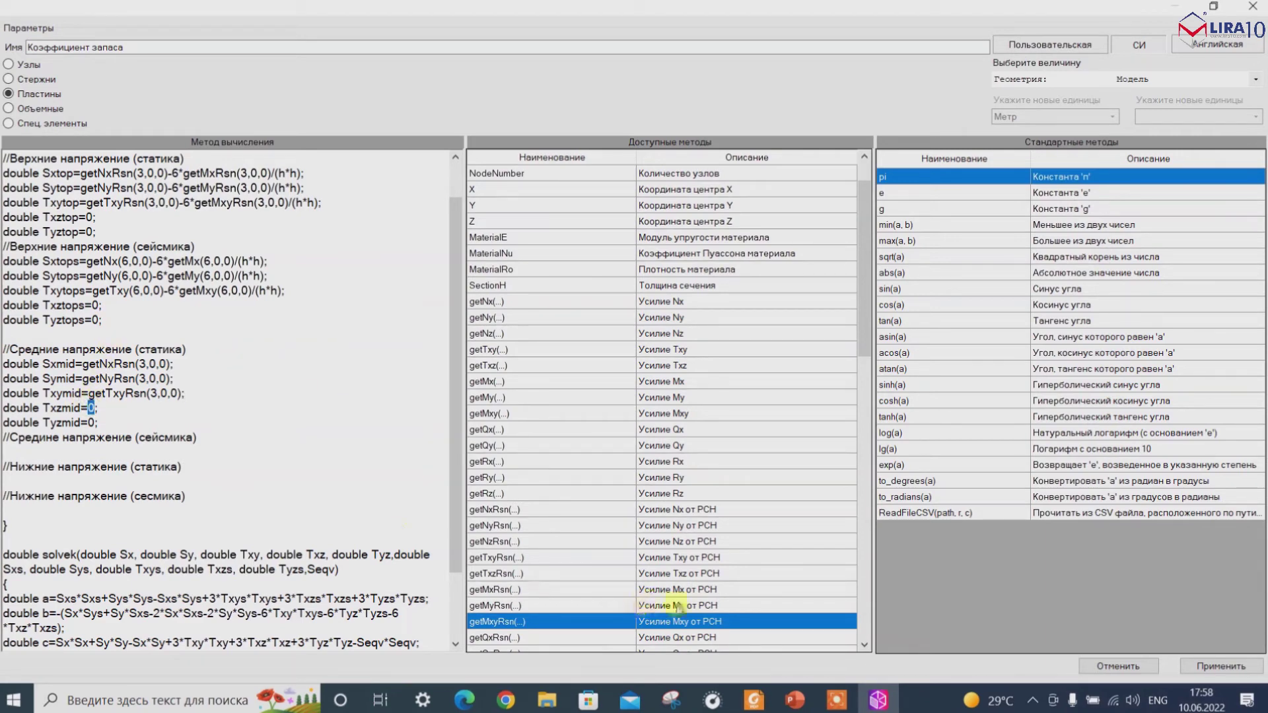
{"action": "left_click", "coordinate": [794, 698]}
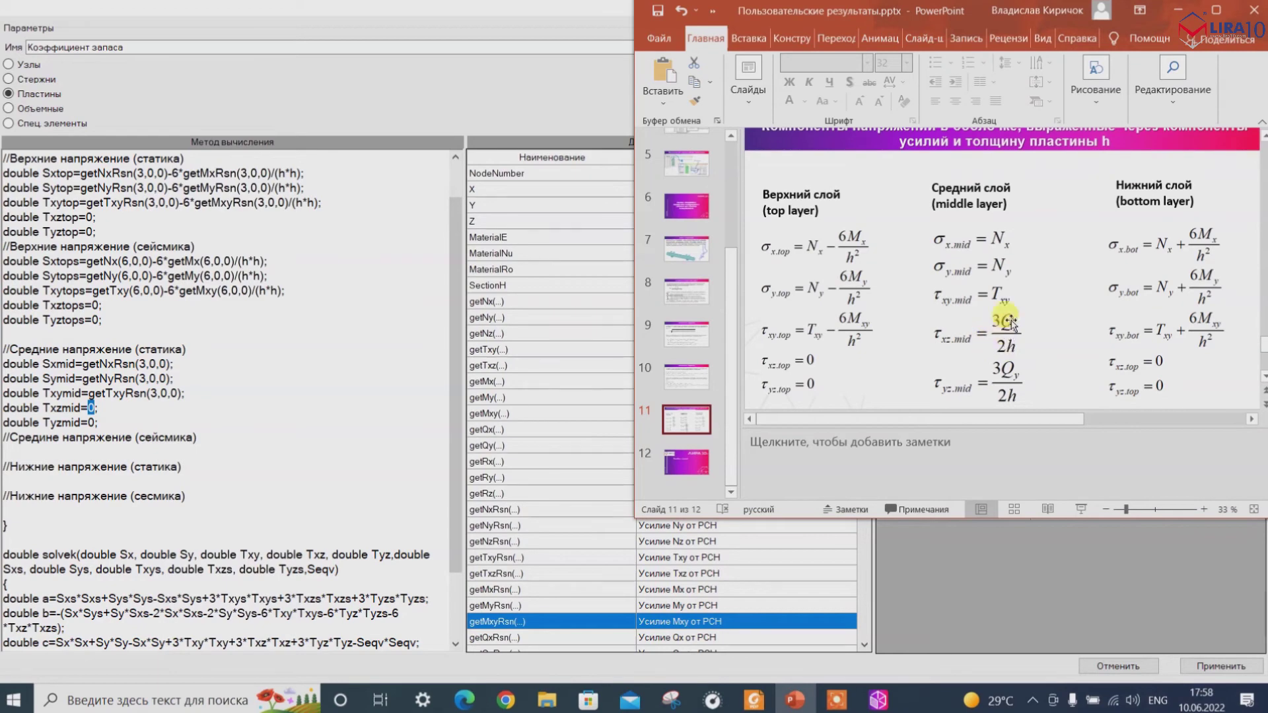
{"action": "left_click", "coordinate": [1187, 16]}
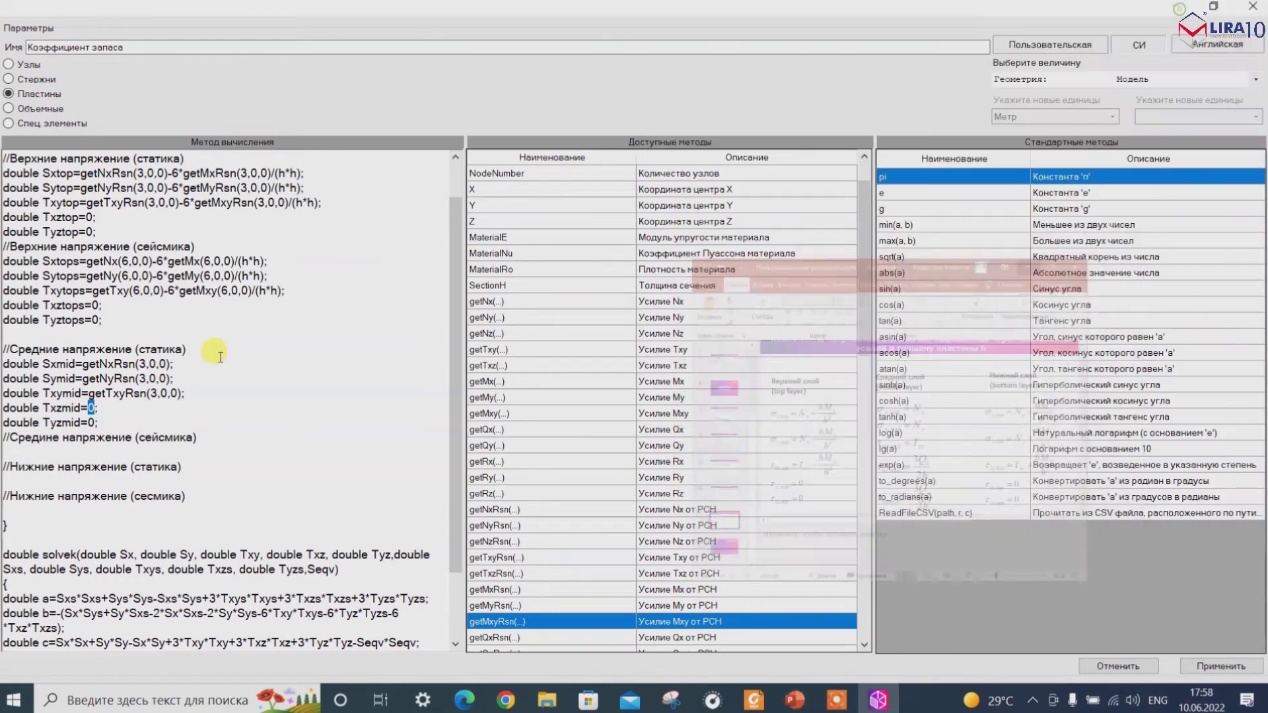
{"action": "type", "text": "3*"}
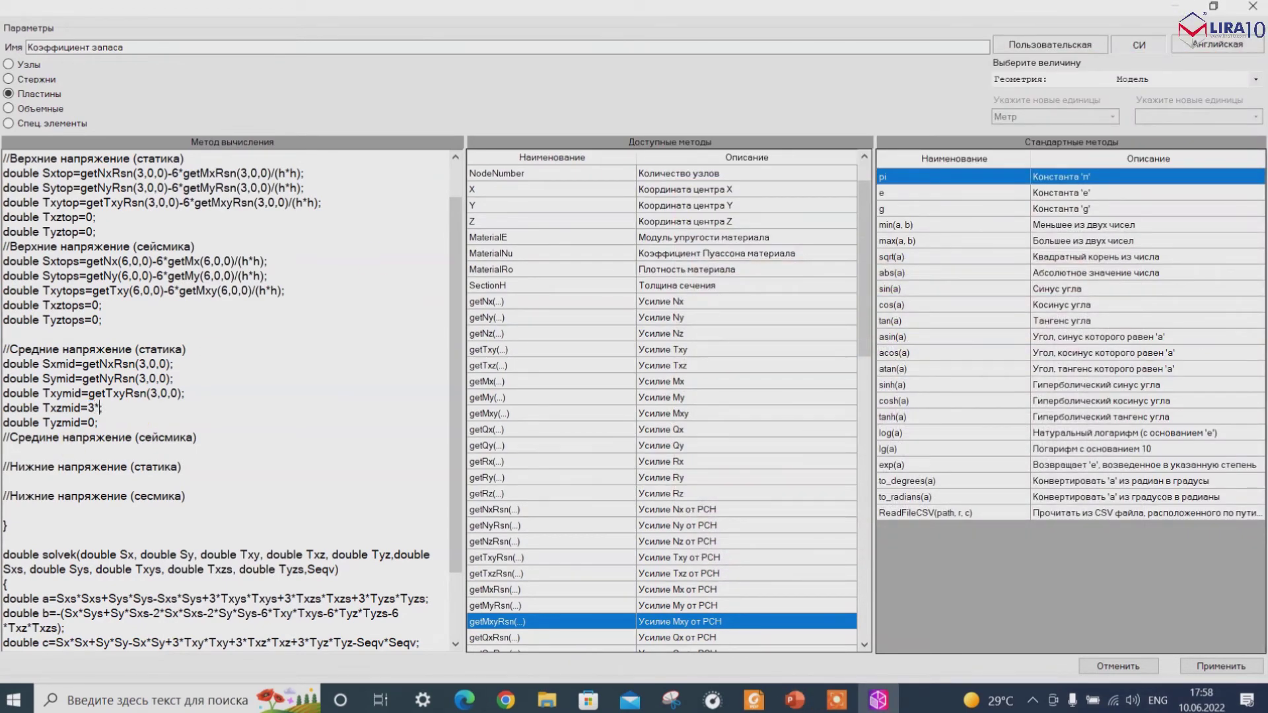
{"action": "scroll", "coordinate": [545, 568], "scroll_direction": "down", "scroll_amount": 3}
{"action": "double_click", "coordinate": [505, 494]}
{"action": "double_click", "coordinate": [160, 407]}
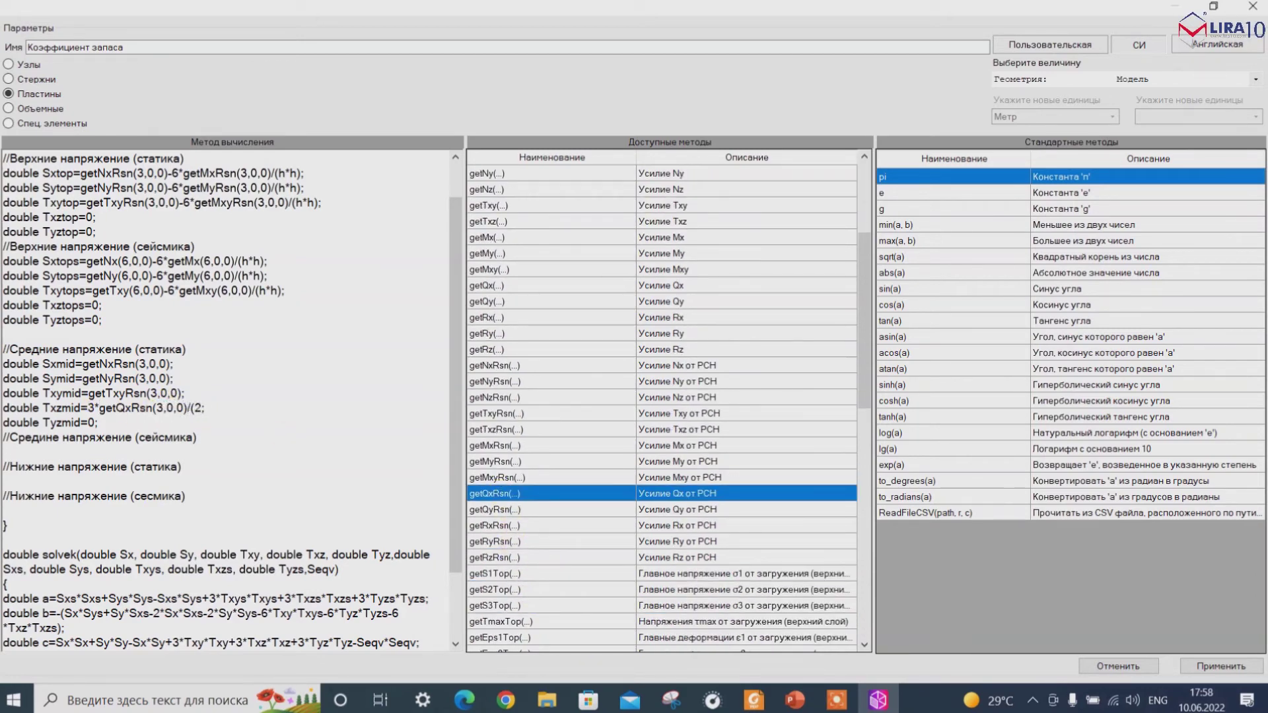
Copy the Txzmid expression into the Tyzmid line and change it to 3*getQyRsn(3,0,0)/(2*h).
{"action": "left_click_drag", "start_coordinate": [88, 408], "coordinate": [218, 407]}
{"action": "key", "text": "ctrl+c"}
{"action": "double_click", "coordinate": [93, 423]}
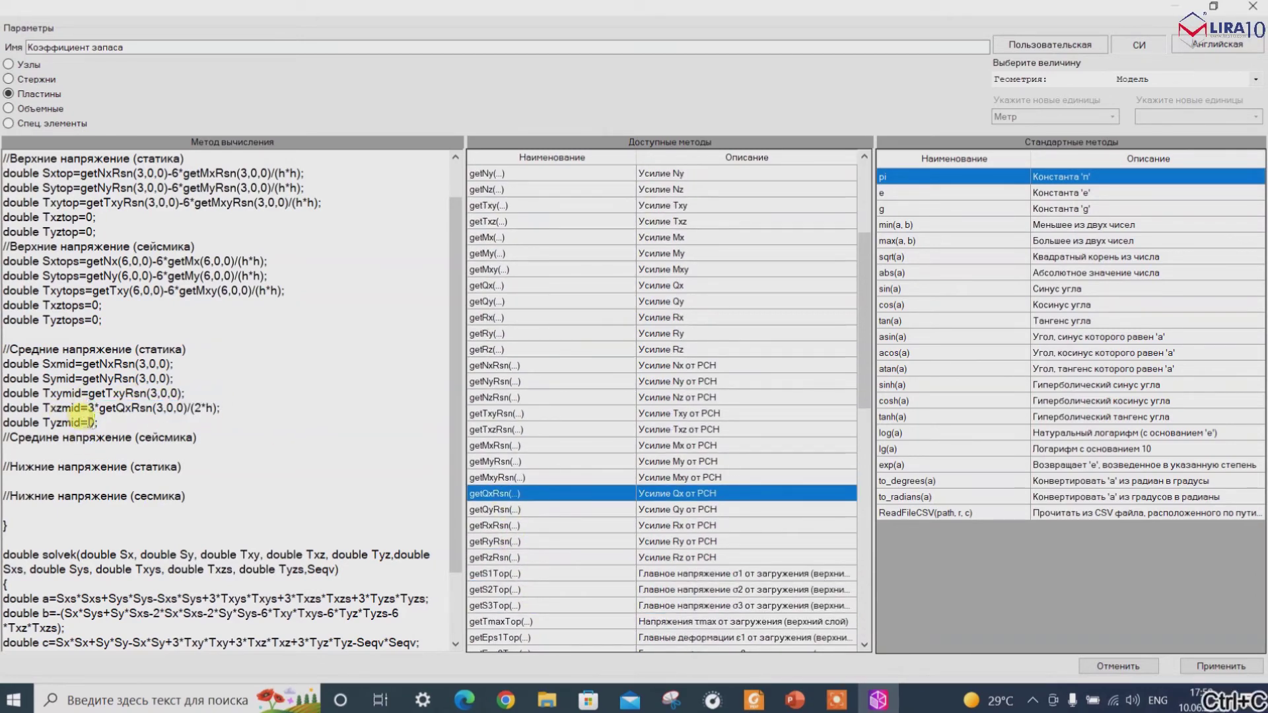
{"action": "key", "text": "ctrl+v"}
{"action": "left_click", "coordinate": [133, 423]}
{"action": "key", "text": "BackSpace"}
{"action": "type", "text": "y"}
Copy the five static middle-stress lines under the "Средние напряжение (сейсмика)" heading, separating the blocks with blank lines.
{"action": "left_click", "coordinate": [220, 422]}
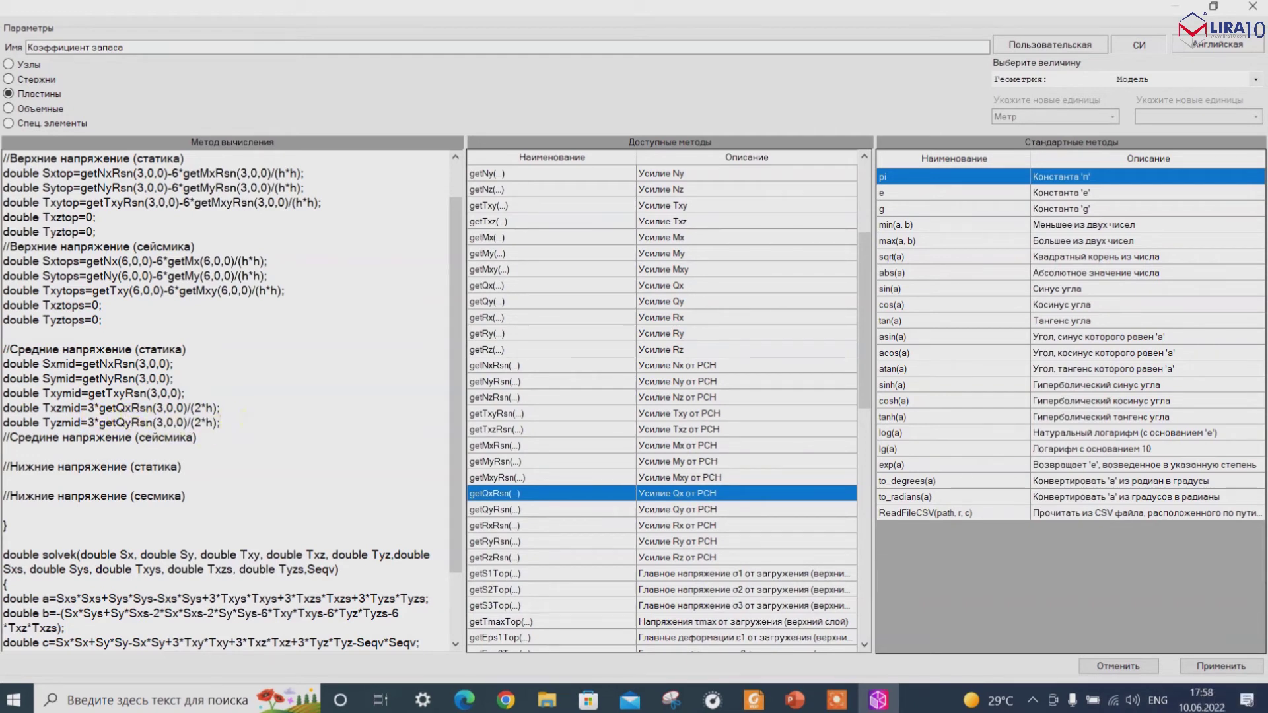
{"action": "key", "text": "Return"}
{"action": "left_click_drag", "start_coordinate": [219, 435], "coordinate": [4, 362]}
{"action": "key", "text": "ctrl+c"}
{"action": "left_click", "coordinate": [66, 466]}
{"action": "key", "text": "ctrl+v"}
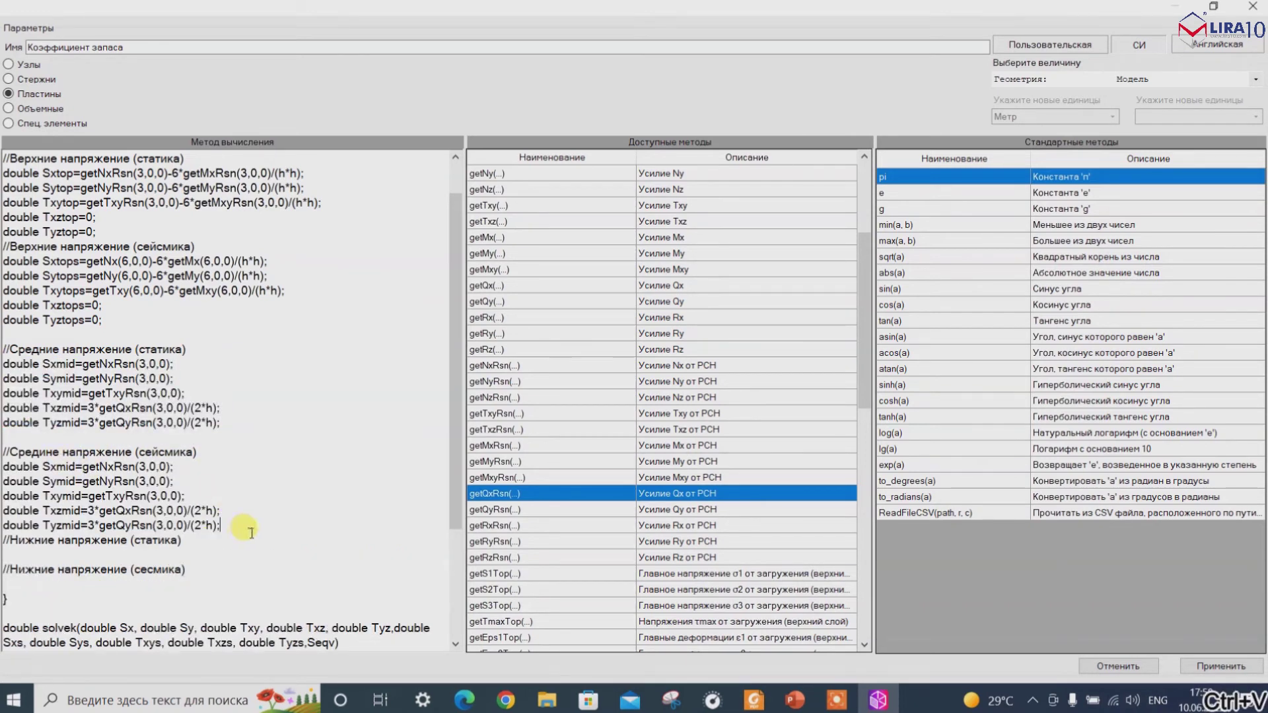
{"action": "key", "text": "Return"}
Add the suffix s to the five variable names in the seismic middle-stress block, from Sxmids to Tyzmids.
{"action": "left_click", "coordinate": [75, 466]}
{"action": "type", "text": "s"}
{"action": "left_click", "coordinate": [75, 481]}
{"action": "type", "text": "s"}
{"action": "left_click", "coordinate": [79, 496]}
{"action": "type", "text": "s"}
{"action": "left_click", "coordinate": [81, 510]}
{"action": "type", "text": "s"}
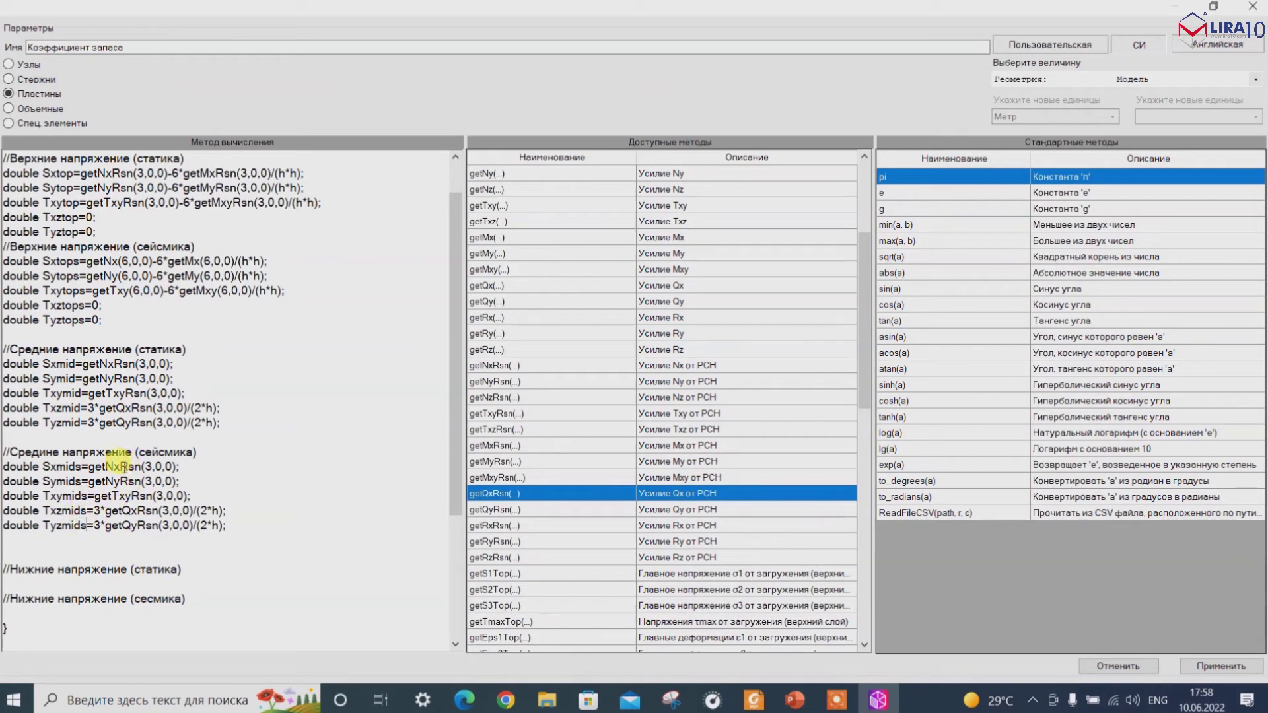
Remove Rsn from the calls in the seismic middle-stress block, leaving getNx, getNy, getTxy, getQx and getQy.
{"action": "key", "text": "BackSpace"}
{"action": "left_click_drag", "start_coordinate": [121, 481], "coordinate": [159, 525]}
{"action": "key", "text": "BackSpace"}
{"action": "key", "text": "BackSpace"}
{"action": "key", "text": "BackSpace"}
{"action": "key", "text": "BackSpace"}
Set the first argument of the five calls in the seismic middle-stress block to 6.
{"action": "double_click", "coordinate": [128, 467]}
{"action": "type", "text": "6"}
{"action": "double_click", "coordinate": [128, 481]}
{"action": "type", "text": "6"}
{"action": "double_click", "coordinate": [140, 496]}
{"action": "type", "text": "6"}
{"action": "double_click", "coordinate": [146, 510]}
{"action": "type", "text": "6"}
{"action": "double_click", "coordinate": [146, 525]}
{"action": "type", "text": "6"}
Copy the five static upper-stress lines under the "Нижние напряжение (статика)" heading.
{"action": "scroll", "coordinate": [139, 344], "scroll_direction": "up", "scroll_amount": 1}
{"action": "left_click_drag", "start_coordinate": [3, 216], "coordinate": [99, 276]}
{"action": "key", "text": "ctrl+x"}
{"action": "left_click", "coordinate": [61, 496]}
{"action": "key", "text": "ctrl+v"}
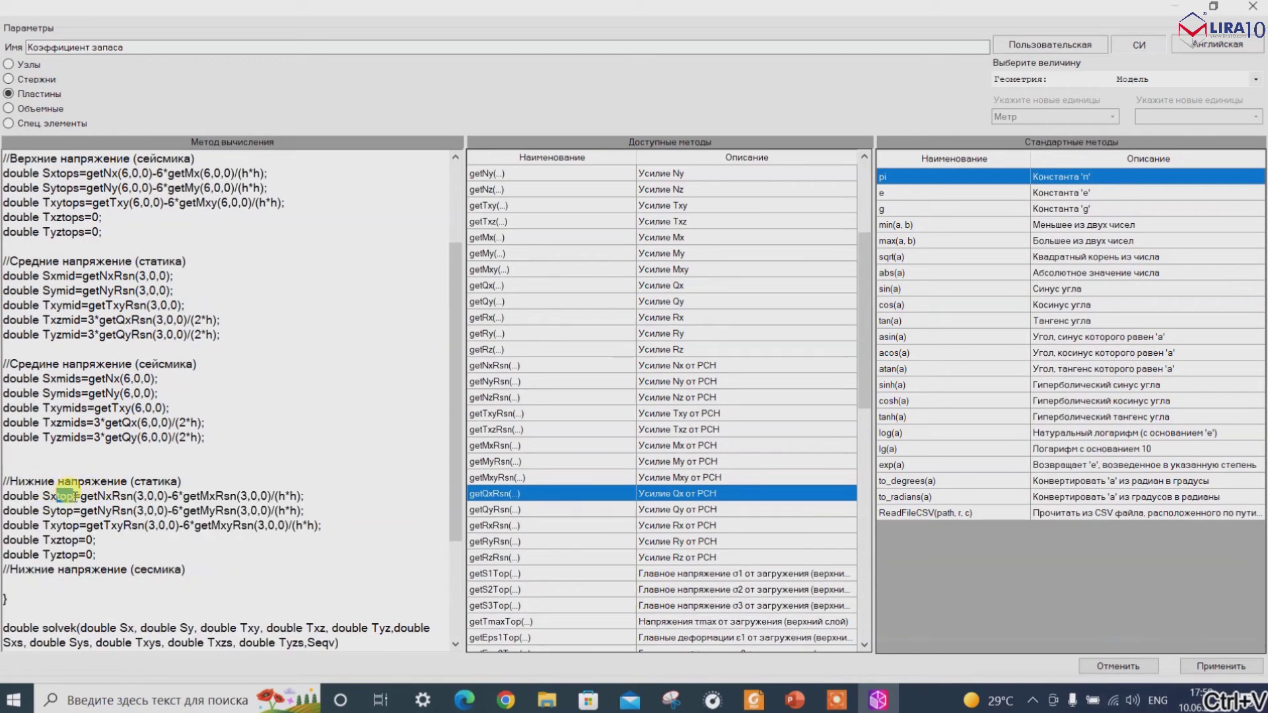
Rename the five variables in the static lower-stress block from the top suffix to bot: Sxbot, Sybot, Txybot, Txzbot and Tyzbot.
{"action": "type", "text": "bot"}
{"action": "double_click", "coordinate": [66, 511]}
{"action": "type", "text": "bot"}
{"action": "double_click", "coordinate": [72, 525]}
{"action": "type", "text": "bot"}
{"action": "double_click", "coordinate": [71, 539]}
{"action": "type", "text": "bot"}
{"action": "double_click", "coordinate": [73, 554]}
{"action": "type", "text": "bot"}
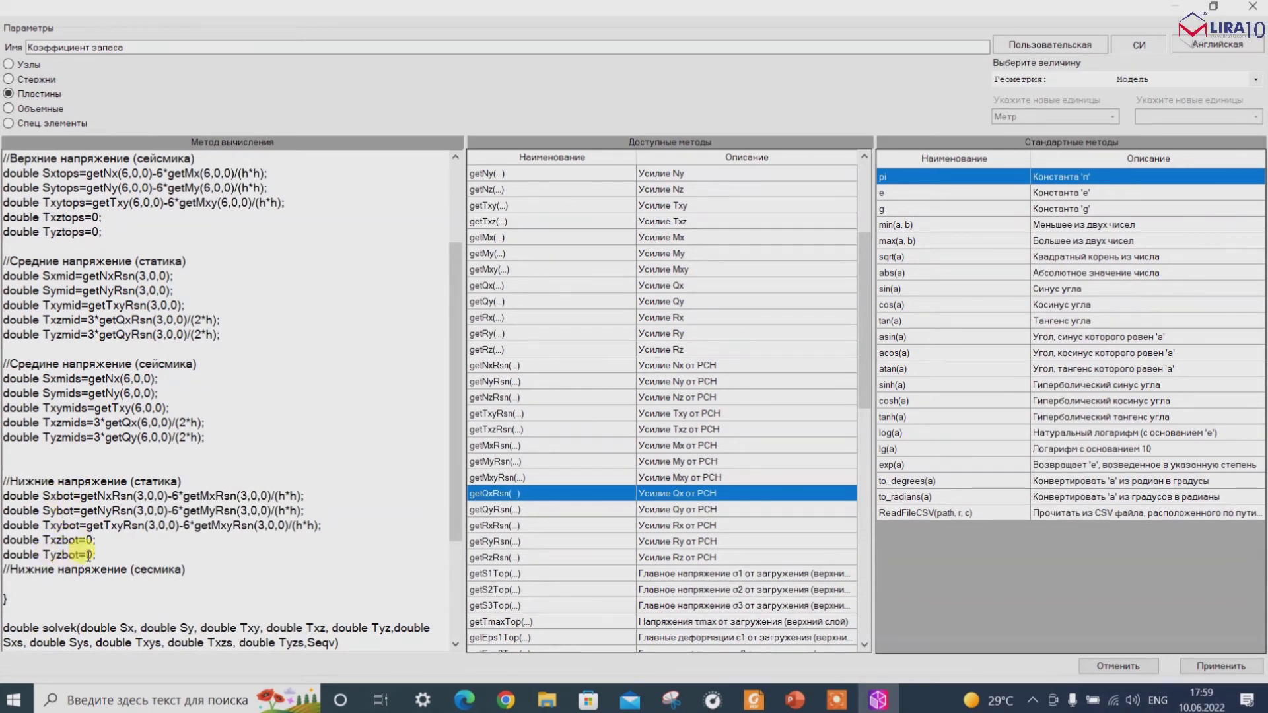
Change the minus before the moment term to a plus in the Sxbot, Sybot and Txybot lines.
{"action": "left_click", "coordinate": [173, 496]}
{"action": "key", "text": "BackSpace"}
{"action": "type", "text": "+"}
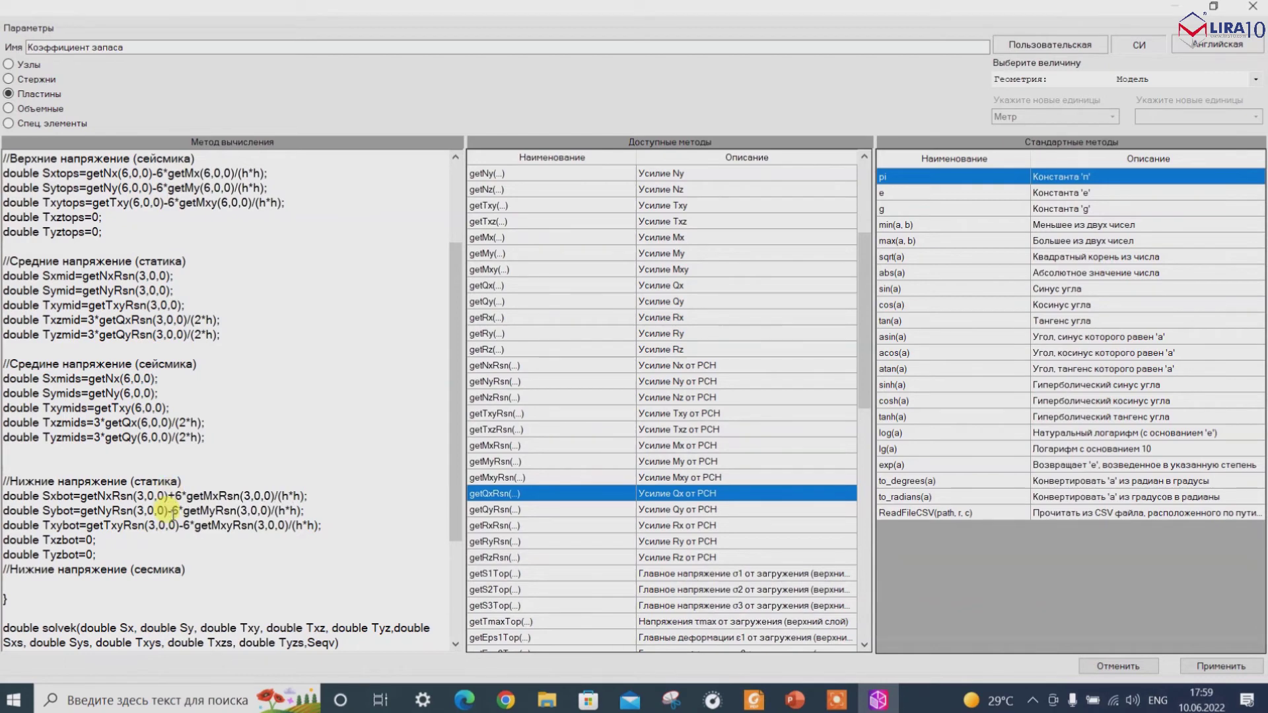
{"action": "left_click", "coordinate": [173, 510]}
{"action": "key", "text": "BackSpace"}
{"action": "type", "text": "+"}
{"action": "left_click", "coordinate": [174, 570]}
{"action": "key", "text": "BackSpace"}
{"action": "type", "text": "+"}
Copy the five static lower-stress lines under the "Нижние напряжение (сесмика)" heading.
{"action": "scroll", "coordinate": [99, 522], "scroll_direction": "down", "scroll_amount": 2}
{"action": "left_click_drag", "start_coordinate": [98, 511], "coordinate": [4, 453]}
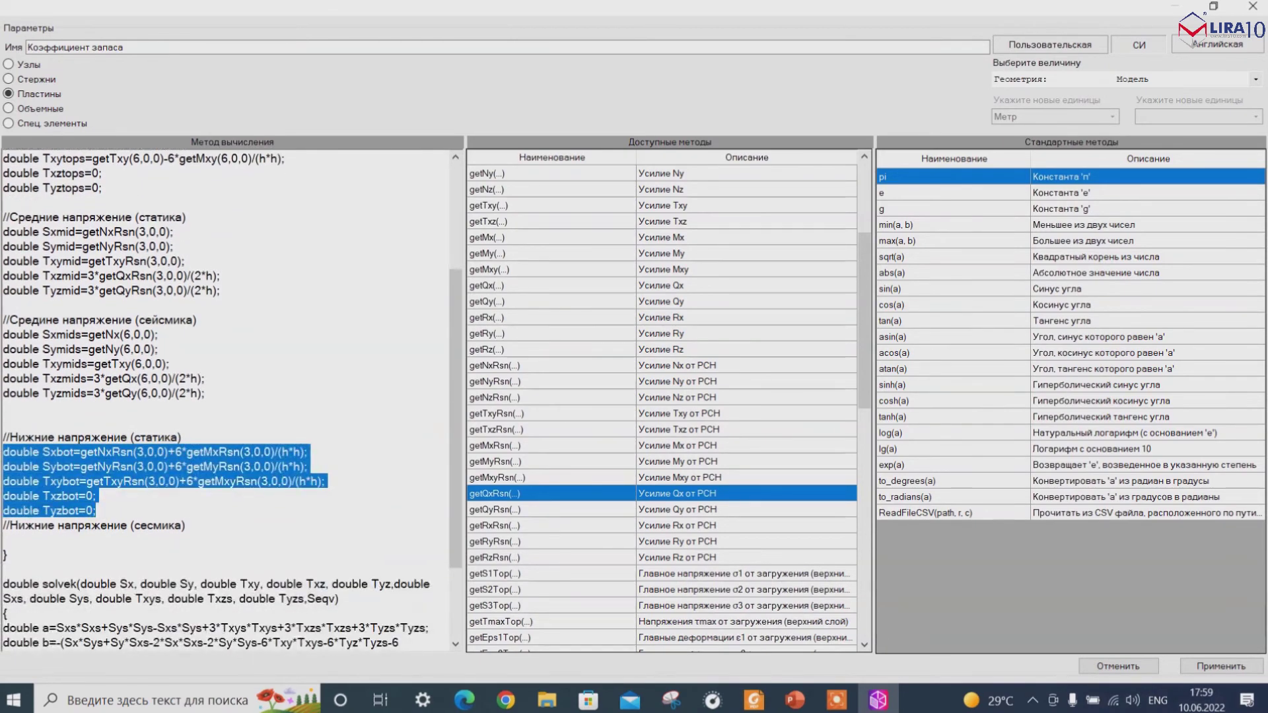
{"action": "key", "text": "ctrl+c"}
{"action": "scroll", "coordinate": [33, 502], "scroll_direction": "down", "scroll_amount": 1}
{"action": "left_click", "coordinate": [33, 497]}
{"action": "key", "text": "ctrl+v"}
Add the suffix s to the five variable names in the seismic lower-stress block, from Sxbots to Tyzbots.
{"action": "left_click", "coordinate": [77, 496]}
{"action": "type", "text": "s"}
{"action": "left_click", "coordinate": [76, 510]}
{"action": "type", "text": "s"}
{"action": "left_click", "coordinate": [82, 525]}
{"action": "type", "text": "s"}
{"action": "left_click", "coordinate": [80, 541]}
{"action": "type", "text": "s"}
Remove Rsn from all force and moment calls in the seismic lower-stress block.
{"action": "left_click_drag", "start_coordinate": [119, 496], "coordinate": [239, 525]}
{"action": "key", "text": "BackSpace"}
{"action": "key", "text": "BackSpace"}
{"action": "key", "text": "BackSpace"}
{"action": "key", "text": "BackSpace"}
{"action": "key", "text": "BackSpace"}
{"action": "key", "text": "BackSpace"}
Set the first argument of all force and moment calls in the seismic lower-stress block to 6.
{"action": "double_click", "coordinate": [121, 496]}
{"action": "type", "text": "6"}
{"action": "double_click", "coordinate": [122, 510]}
{"action": "type", "text": "6"}
{"action": "double_click", "coordinate": [132, 525]}
{"action": "type", "text": "6"}
{"action": "double_click", "coordinate": [208, 496]}
{"action": "type", "text": "66"}
{"action": "double_click", "coordinate": [228, 525]}
{"action": "type", "text": "6"}
Insert four blank lines between the Tyzbots line and the closing brace.
{"action": "left_click", "coordinate": [123, 549]}
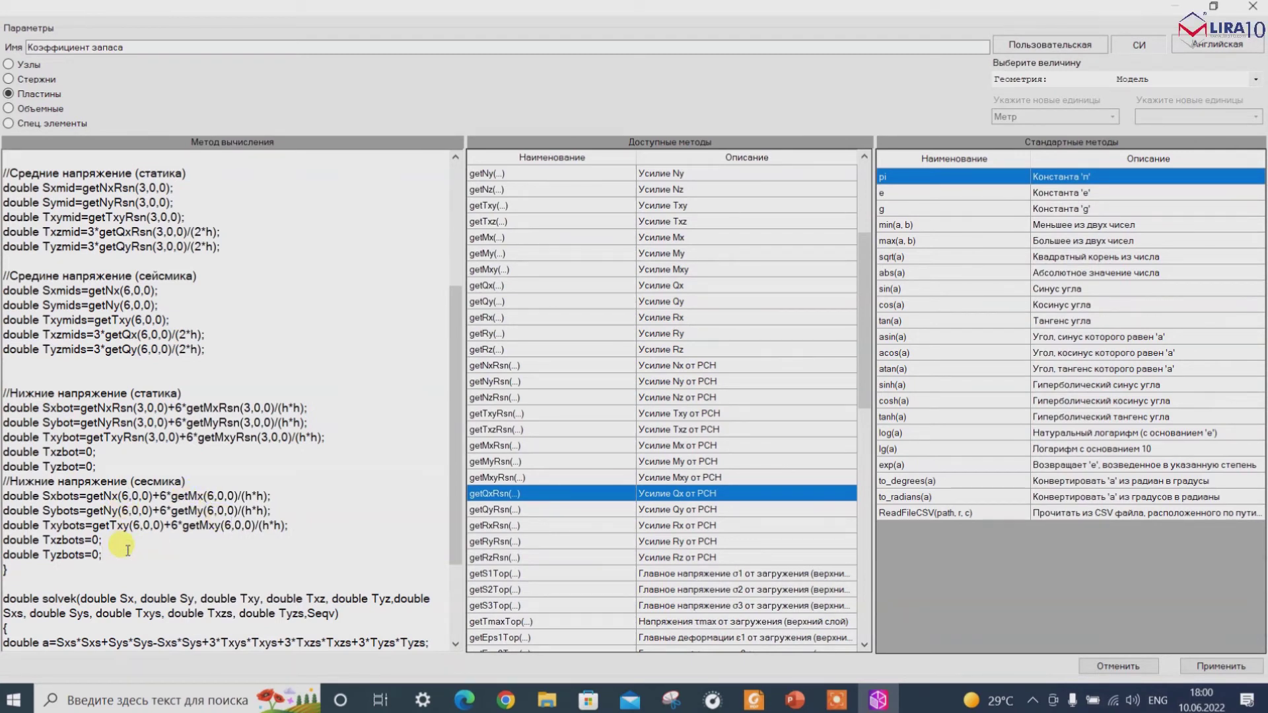
{"action": "key", "text": "Return"}
{"action": "key", "text": "Return"}
{"action": "key", "text": "Return"}
{"action": "key", "text": "Return"}
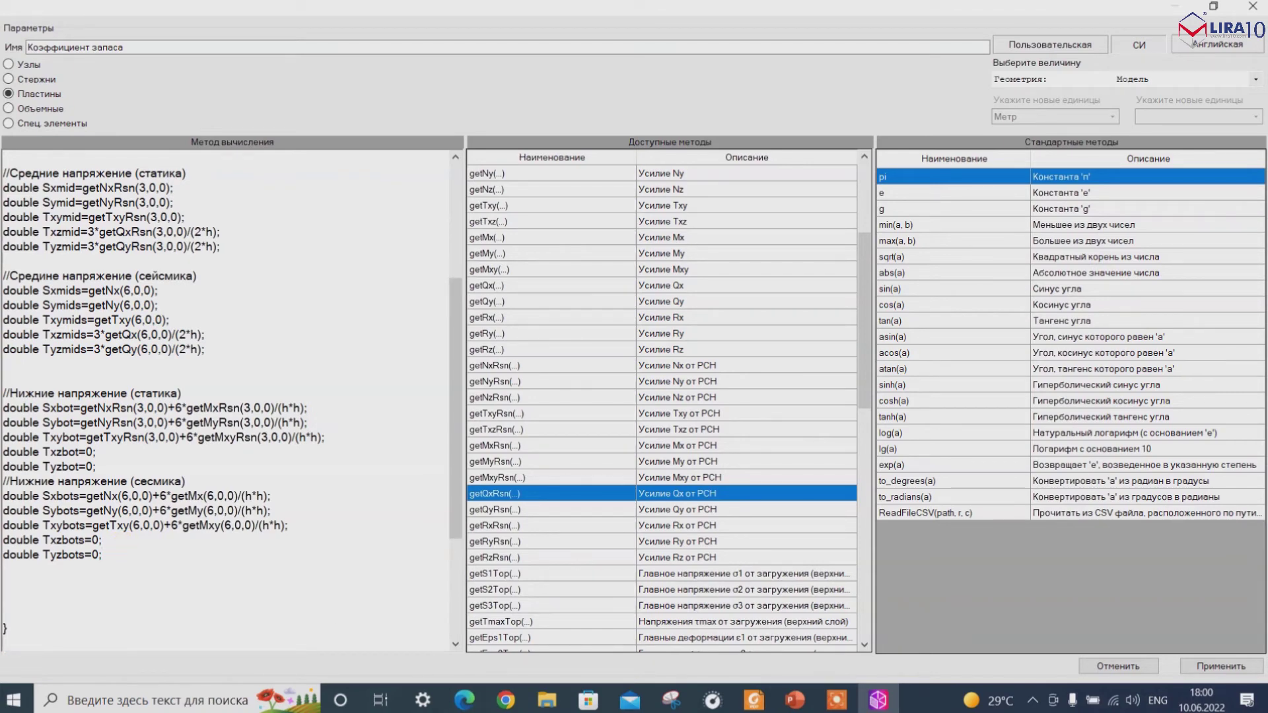
Review the stress blocks and delete the blank line between the static and seismic middle-stress blocks.
{"action": "scroll", "coordinate": [151, 515], "scroll_direction": "up", "scroll_amount": 5}
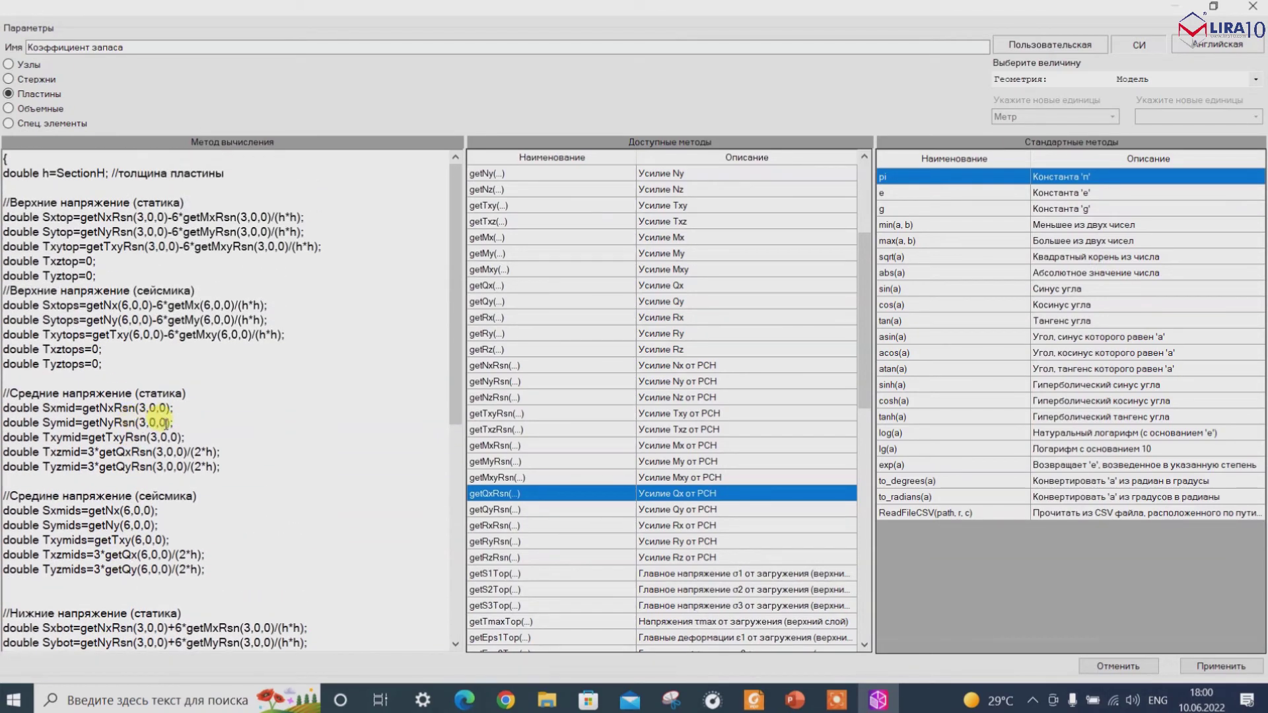
{"action": "scroll", "coordinate": [162, 413], "scroll_direction": "down", "scroll_amount": 8}
{"action": "scroll", "coordinate": [141, 433], "scroll_direction": "up", "scroll_amount": 3}
{"action": "left_click", "coordinate": [241, 231]}
{"action": "key", "text": "Delete"}
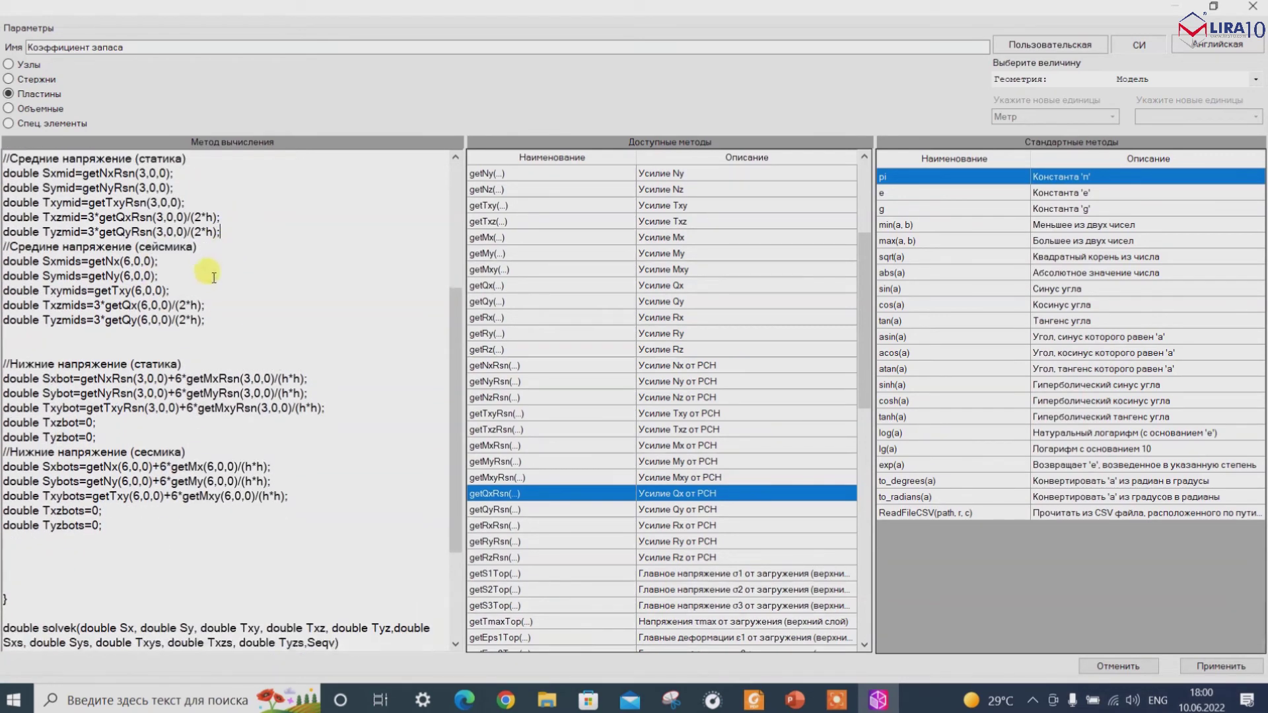
Below the Tyzbots line, declare double ktop as a solvek call, copying the function name and parameter list from its definition.
{"action": "scroll", "coordinate": [106, 383], "scroll_direction": "down", "scroll_amount": 3}
{"action": "left_click", "coordinate": [68, 423]}
{"action": "type", "text": "double ktop="}
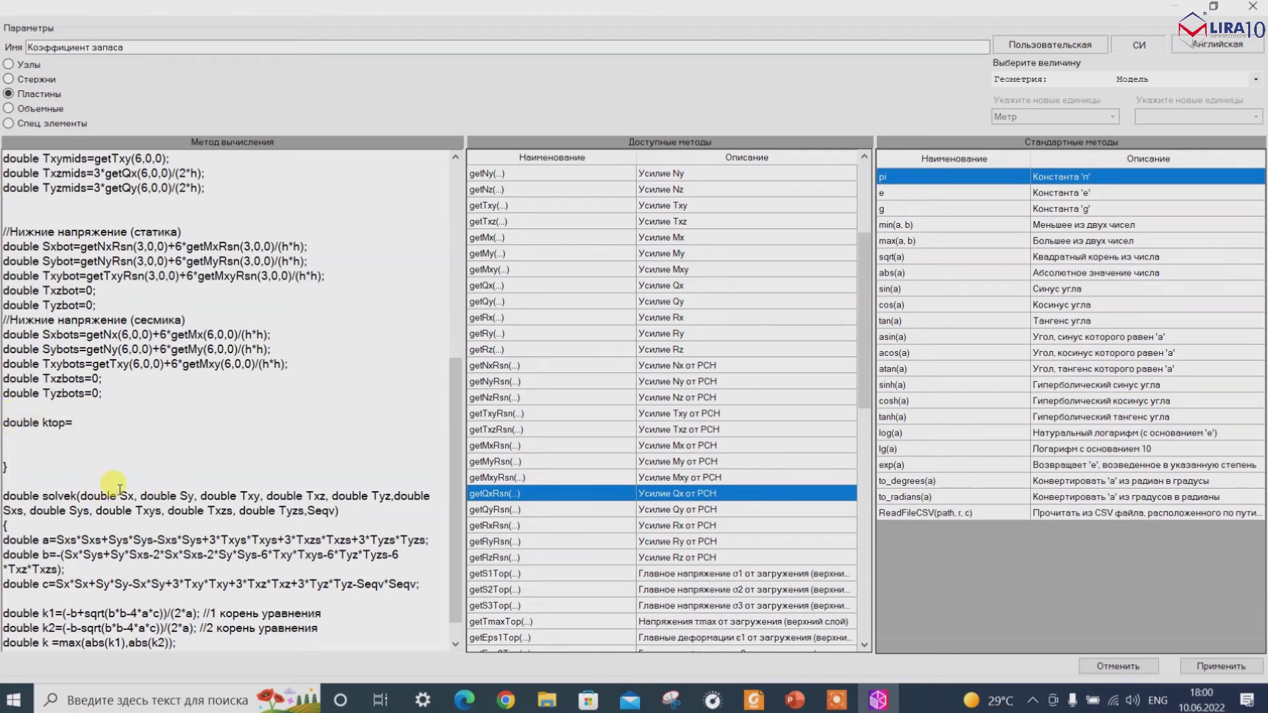
{"action": "left_click_drag", "start_coordinate": [78, 495], "coordinate": [350, 503]}
{"action": "left_click_drag", "start_coordinate": [43, 495], "coordinate": [343, 512]}
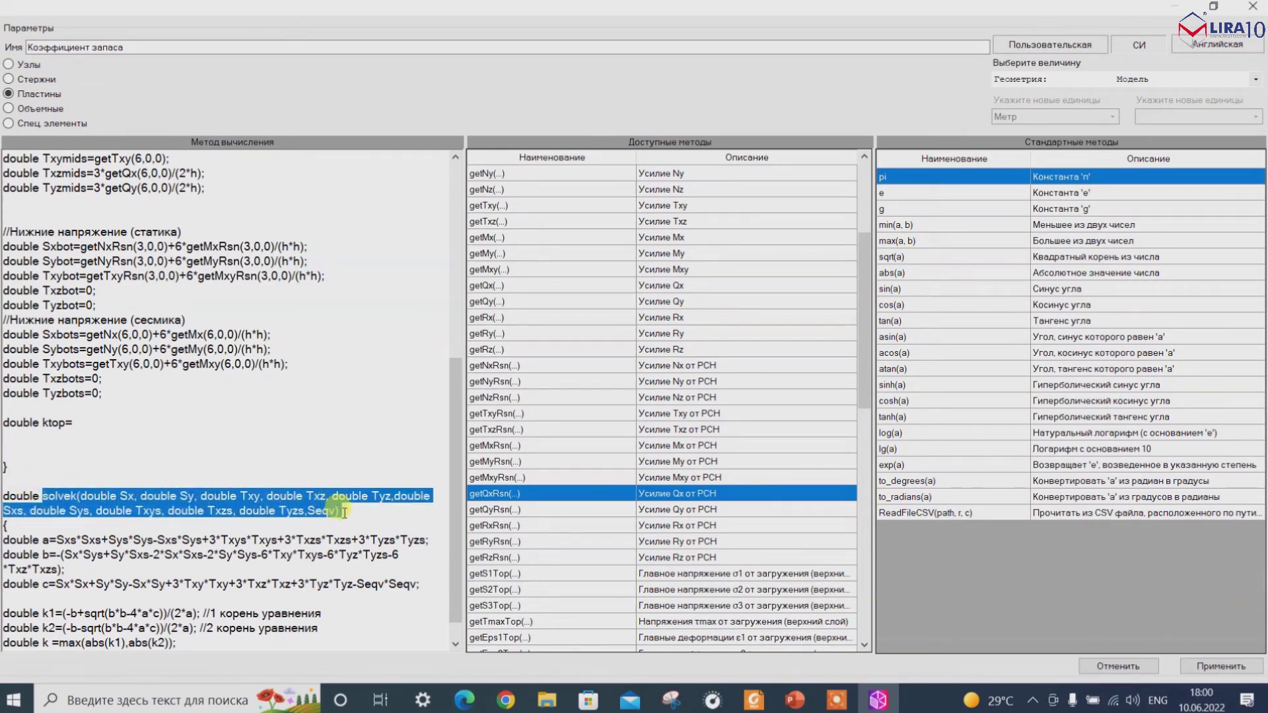
{"action": "key", "text": "ctrl+c"}
{"action": "left_click", "coordinate": [109, 423]}
{"action": "key", "text": "ctrl+v"}
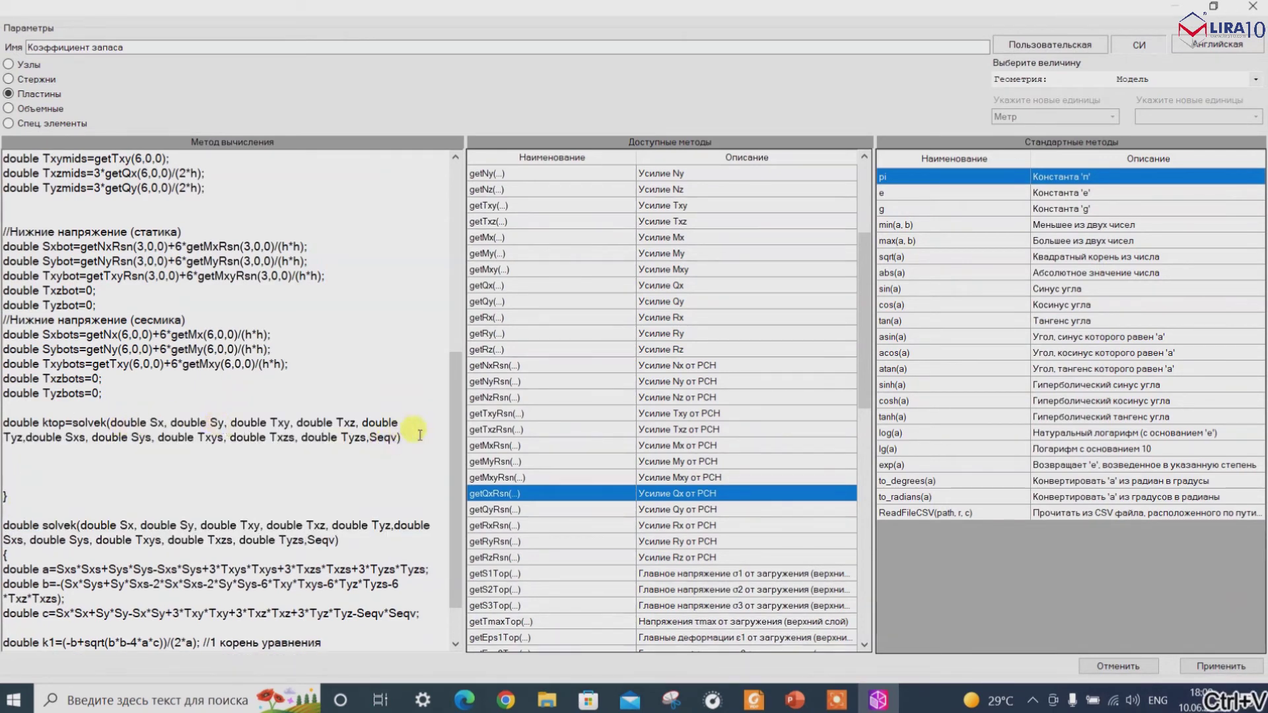
{"action": "type", "text": ";"}
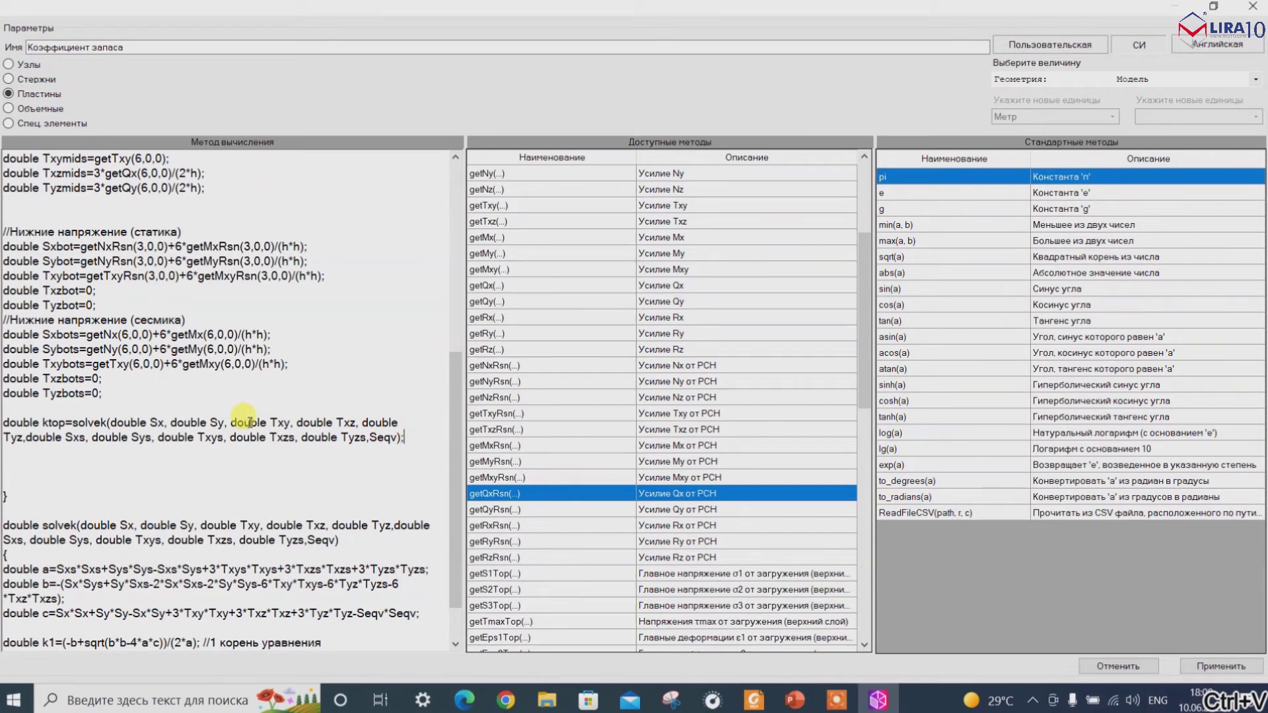
Remove the double keyword from every argument in the ktop solvek call, from Sx through Tyzs.
{"action": "left_click", "coordinate": [150, 423]}
{"action": "key", "text": "BackSpace"}
{"action": "key", "text": "BackSpace"}
{"action": "key", "text": "BackSpace"}
{"action": "key", "text": "BackSpace"}
{"action": "key", "text": "BackSpace"}
{"action": "key", "text": "BackSpace"}
{"action": "key", "text": "BackSpace"}
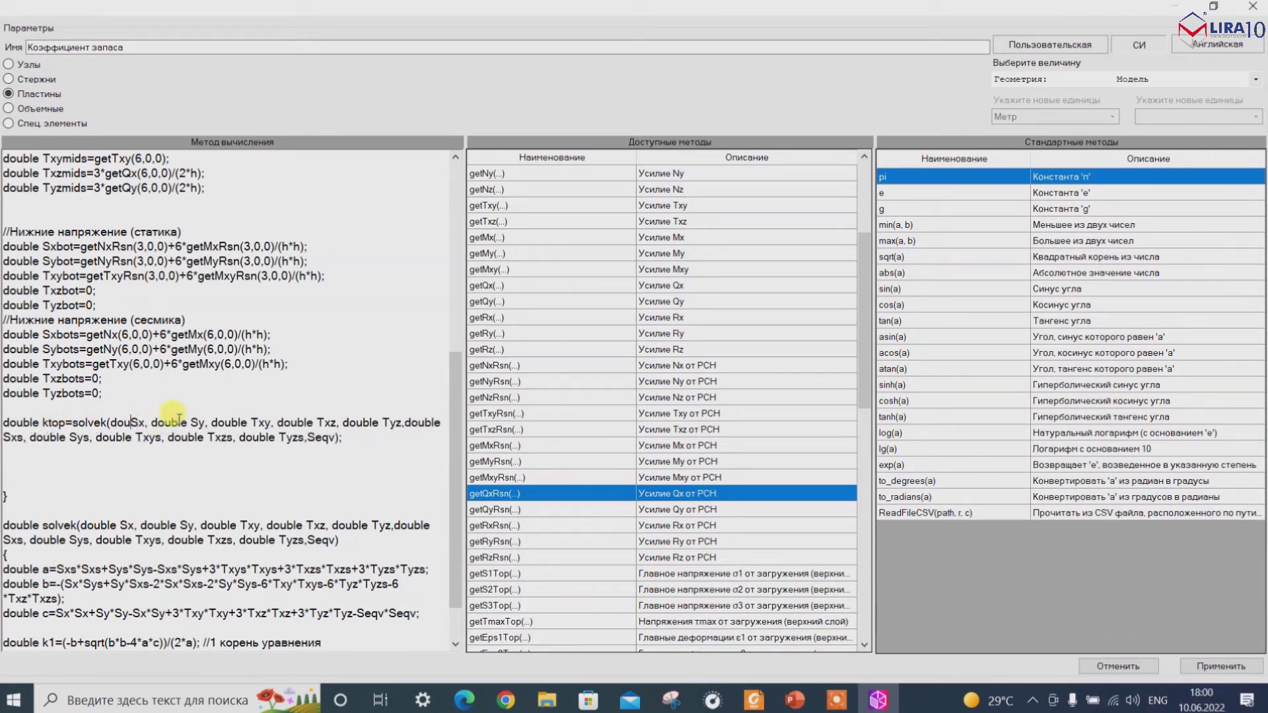
{"action": "left_click", "coordinate": [171, 423]}
{"action": "key", "text": "BackSpace"}
{"action": "key", "text": "BackSpace"}
{"action": "key", "text": "BackSpace"}
{"action": "key", "text": "BackSpace"}
{"action": "key", "text": "BackSpace"}
{"action": "key", "text": "BackSpace"}
{"action": "key", "text": "BackSpace"}
{"action": "left_click", "coordinate": [190, 423]}
{"action": "key", "text": "BackSpace"}
{"action": "key", "text": "BackSpace"}
{"action": "key", "text": "BackSpace"}
{"action": "key", "text": "BackSpace"}
{"action": "key", "text": "BackSpace"}
{"action": "key", "text": "BackSpace"}
{"action": "key", "text": "BackSpace"}
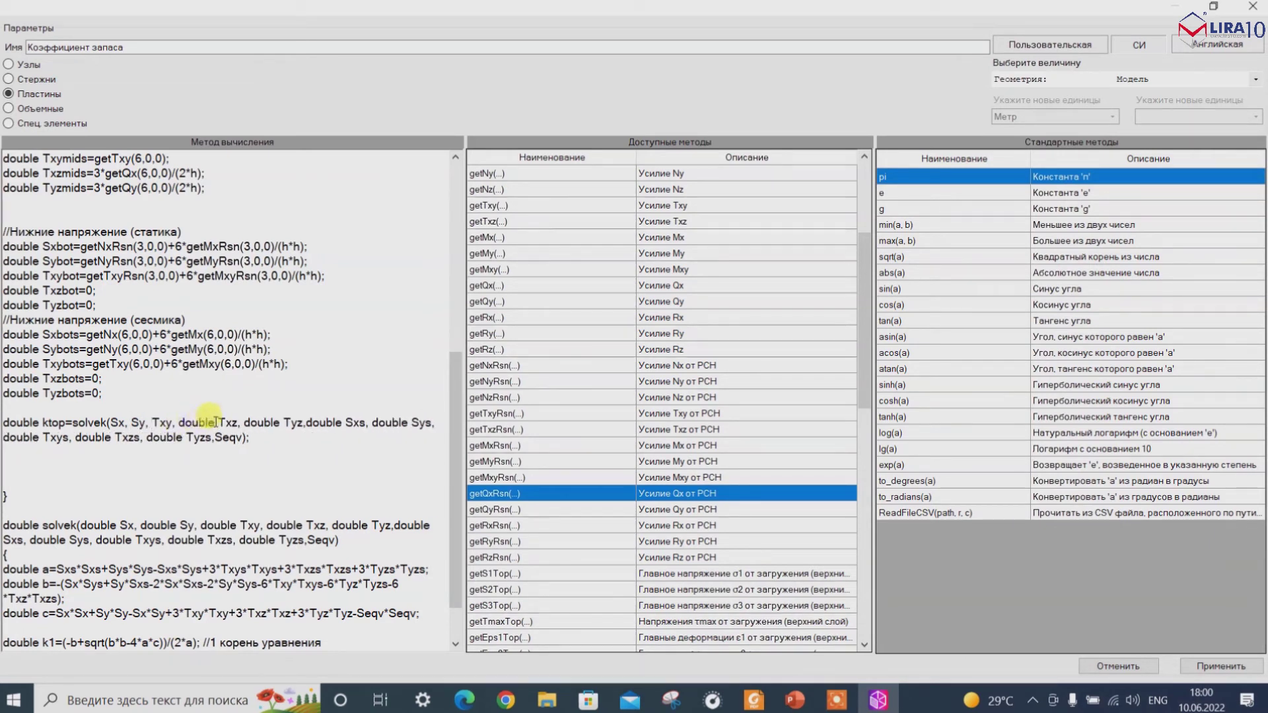
{"action": "left_click", "coordinate": [220, 422]}
{"action": "key", "text": "BackSpace"}
{"action": "key", "text": "BackSpace"}
{"action": "key", "text": "BackSpace"}
{"action": "key", "text": "BackSpace"}
{"action": "key", "text": "BackSpace"}
{"action": "key", "text": "BackSpace"}
{"action": "key", "text": "BackSpace"}
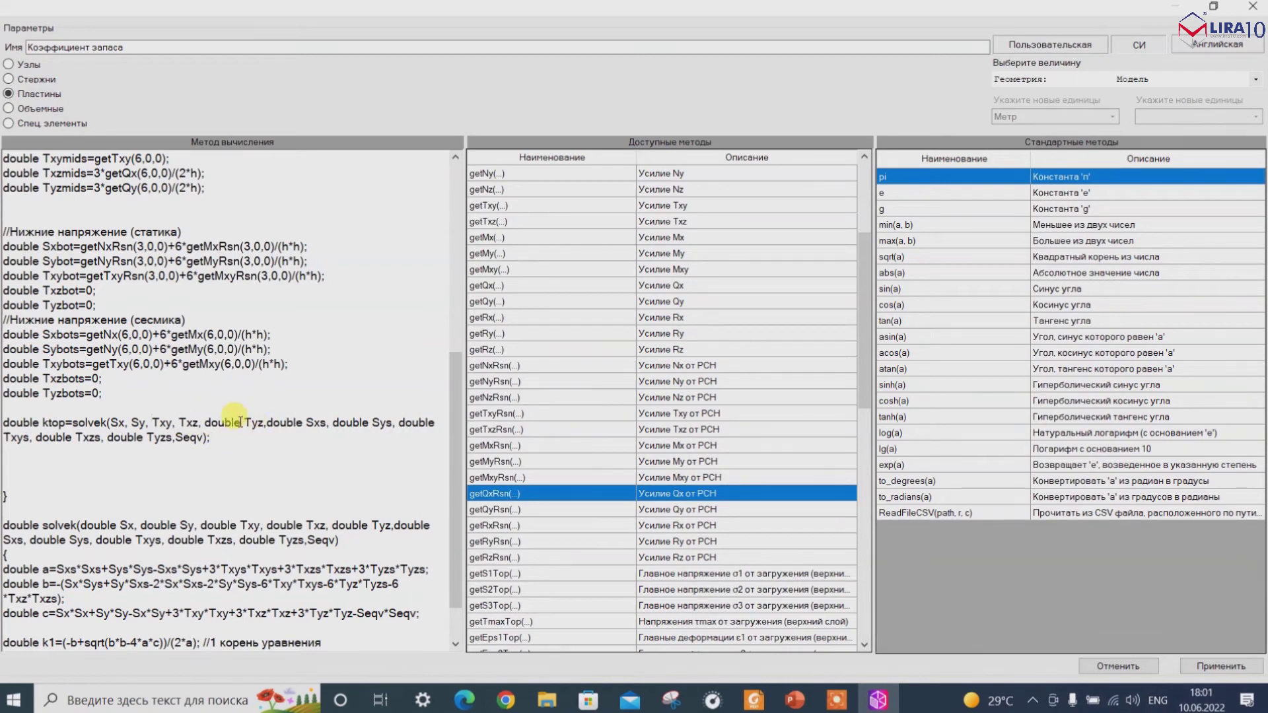
{"action": "left_click", "coordinate": [245, 423]}
{"action": "key", "text": "BackSpace"}
{"action": "key", "text": "BackSpace"}
{"action": "key", "text": "BackSpace"}
{"action": "key", "text": "BackSpace"}
{"action": "key", "text": "BackSpace"}
{"action": "key", "text": "BackSpace"}
{"action": "key", "text": "BackSpace"}
{"action": "left_click", "coordinate": [268, 423]}
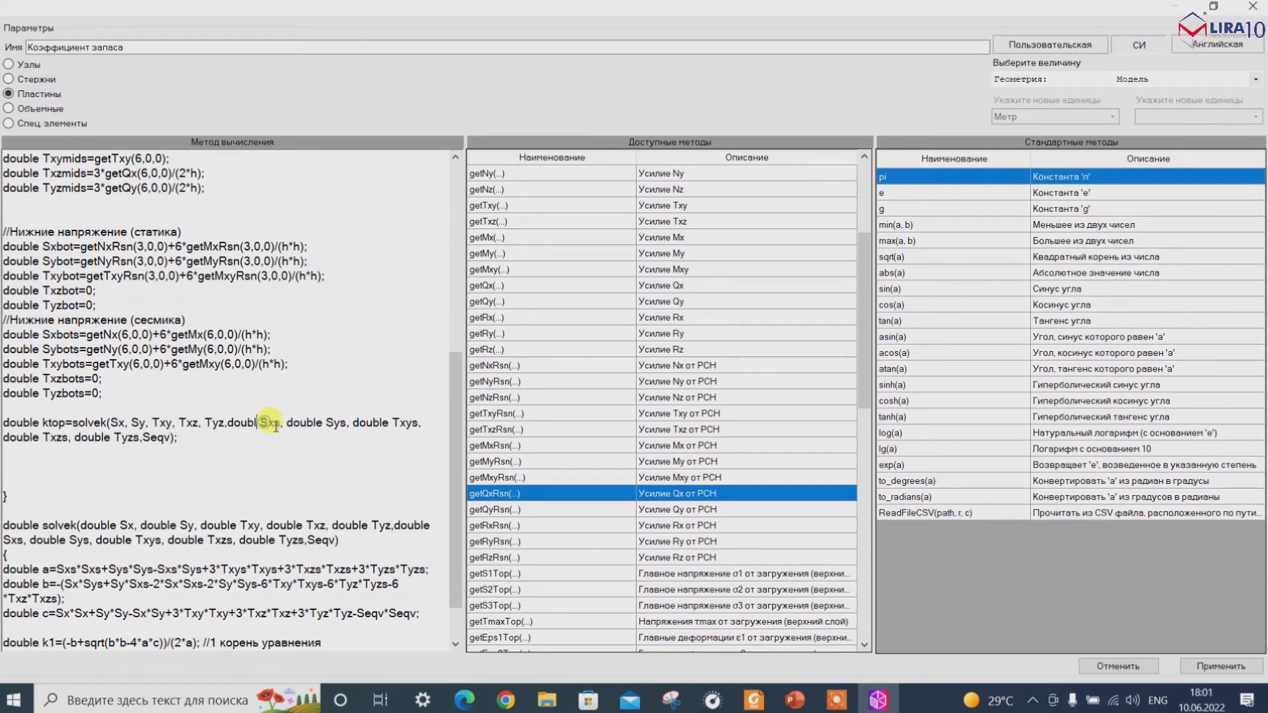
{"action": "key", "text": "BackSpace"}
{"action": "key", "text": "BackSpace"}
{"action": "key", "text": "BackSpace"}
{"action": "key", "text": "BackSpace"}
{"action": "key", "text": "BackSpace"}
{"action": "key", "text": "BackSpace"}
{"action": "key", "text": "BackSpace"}
{"action": "left_click", "coordinate": [299, 423]}
{"action": "key", "text": "BackSpace"}
{"action": "key", "text": "BackSpace"}
{"action": "key", "text": "BackSpace"}
{"action": "key", "text": "BackSpace"}
{"action": "key", "text": "BackSpace"}
{"action": "key", "text": "BackSpace"}
{"action": "key", "text": "BackSpace"}
{"action": "left_click", "coordinate": [317, 423]}
{"action": "key", "text": "BackSpace"}
{"action": "key", "text": "BackSpace"}
{"action": "key", "text": "BackSpace"}
{"action": "key", "text": "BackSpace"}
{"action": "key", "text": "BackSpace"}
{"action": "key", "text": "BackSpace"}
{"action": "key", "text": "BackSpace"}
{"action": "left_click", "coordinate": [352, 423]}
{"action": "key", "text": "BackSpace"}
{"action": "key", "text": "BackSpace"}
{"action": "key", "text": "BackSpace"}
{"action": "key", "text": "BackSpace"}
{"action": "key", "text": "BackSpace"}
{"action": "key", "text": "BackSpace"}
{"action": "key", "text": "BackSpace"}
{"action": "left_click", "coordinate": [395, 423]}
{"action": "key", "text": "BackSpace"}
{"action": "key", "text": "BackSpace"}
{"action": "key", "text": "BackSpace"}
{"action": "key", "text": "BackSpace"}
{"action": "key", "text": "BackSpace"}
{"action": "key", "text": "BackSpace"}
{"action": "key", "text": "BackSpace"}
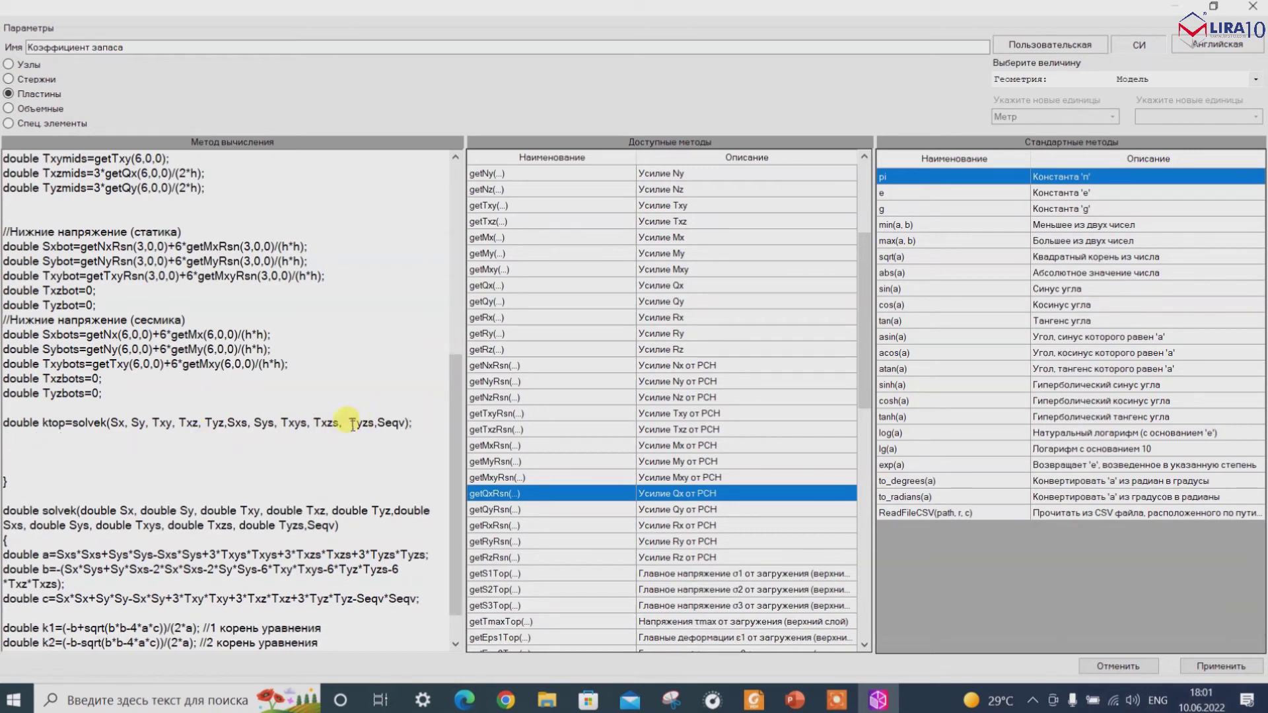
Add the double type before the Seqv parameter in the solvek function definition.
{"action": "scroll", "coordinate": [370, 441], "scroll_direction": "down", "scroll_amount": 2}
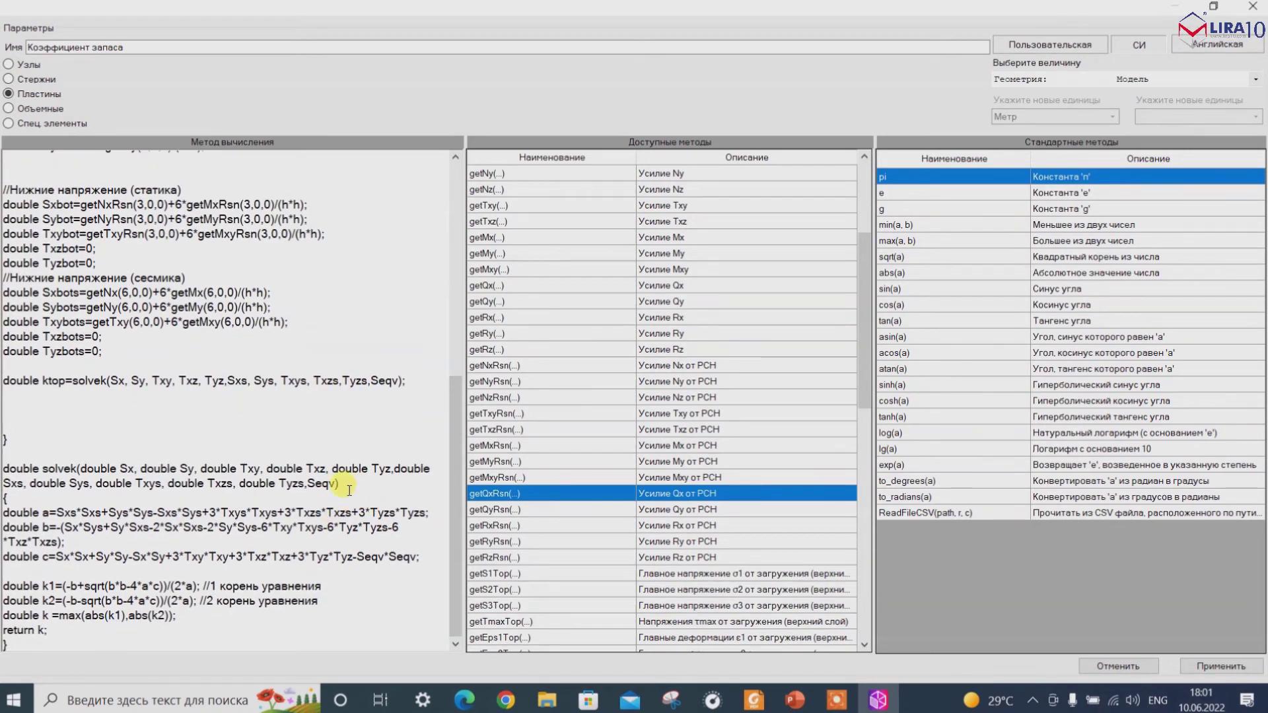
{"action": "left_click", "coordinate": [311, 486]}
{"action": "type", "text": "double"}
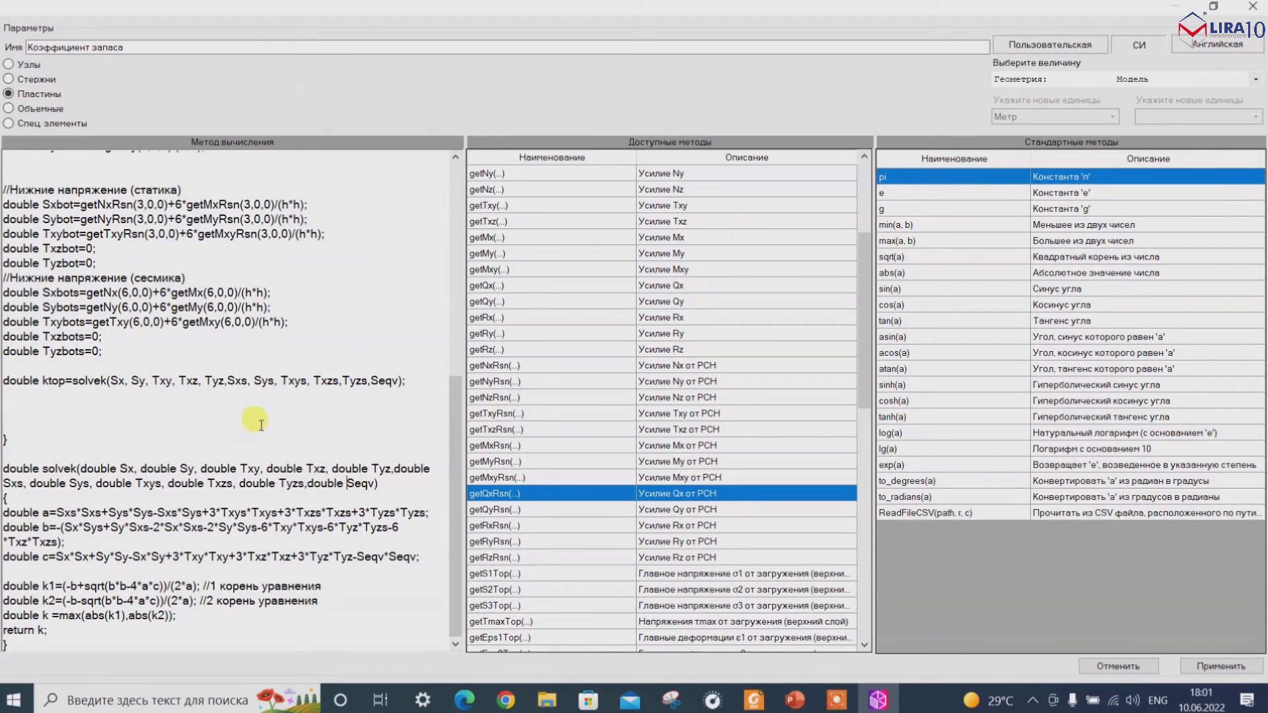
Rename the stress arguments in the ktop solvek call to the upper-layer variables, Sxtop to Tyztop and Sxtops to Tyztops.
{"action": "left_click", "coordinate": [223, 381]}
{"action": "left_click", "coordinate": [126, 381]}
{"action": "type", "text": "top"}
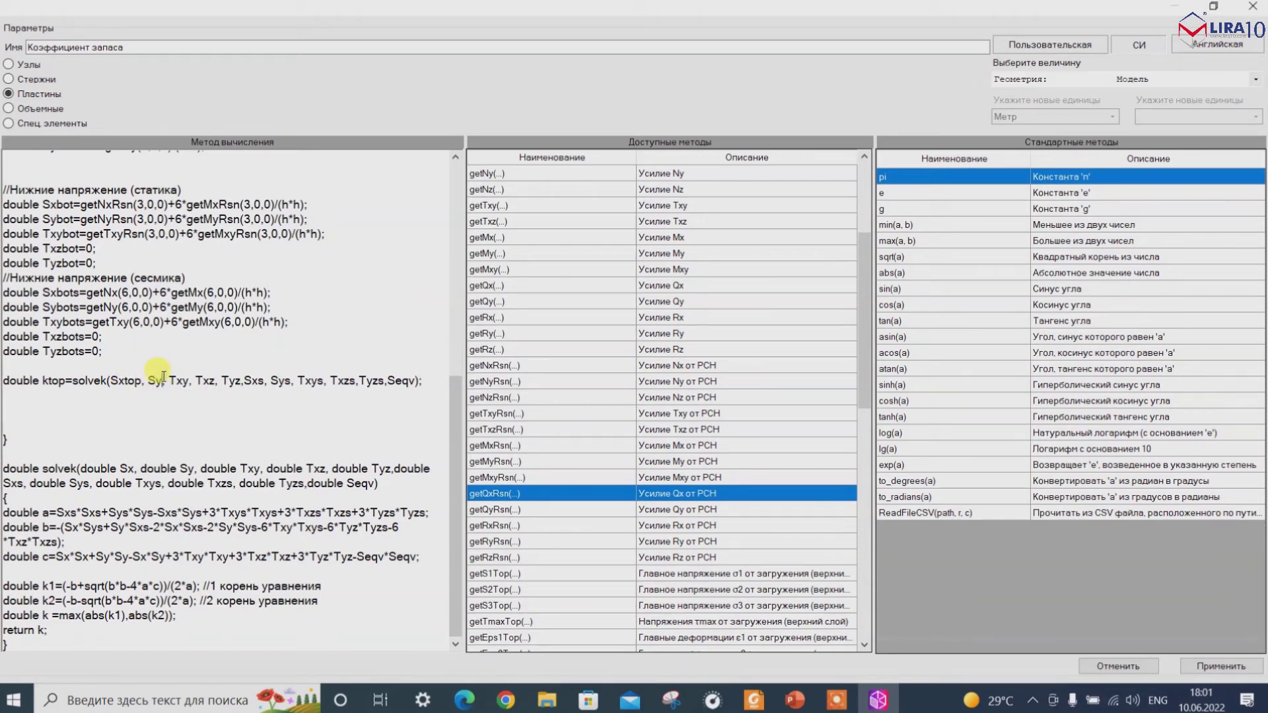
{"action": "left_click", "coordinate": [164, 381]}
{"action": "type", "text": "top"}
{"action": "left_click", "coordinate": [205, 381]}
{"action": "type", "text": "top"}
{"action": "left_click", "coordinate": [249, 381]}
{"action": "type", "text": "top"}
{"action": "left_click", "coordinate": [291, 382]}
{"action": "type", "text": "top"}
{"action": "left_click", "coordinate": [324, 381]}
{"action": "type", "text": "top"}
{"action": "left_click", "coordinate": [368, 381]}
{"action": "type", "text": "top"}
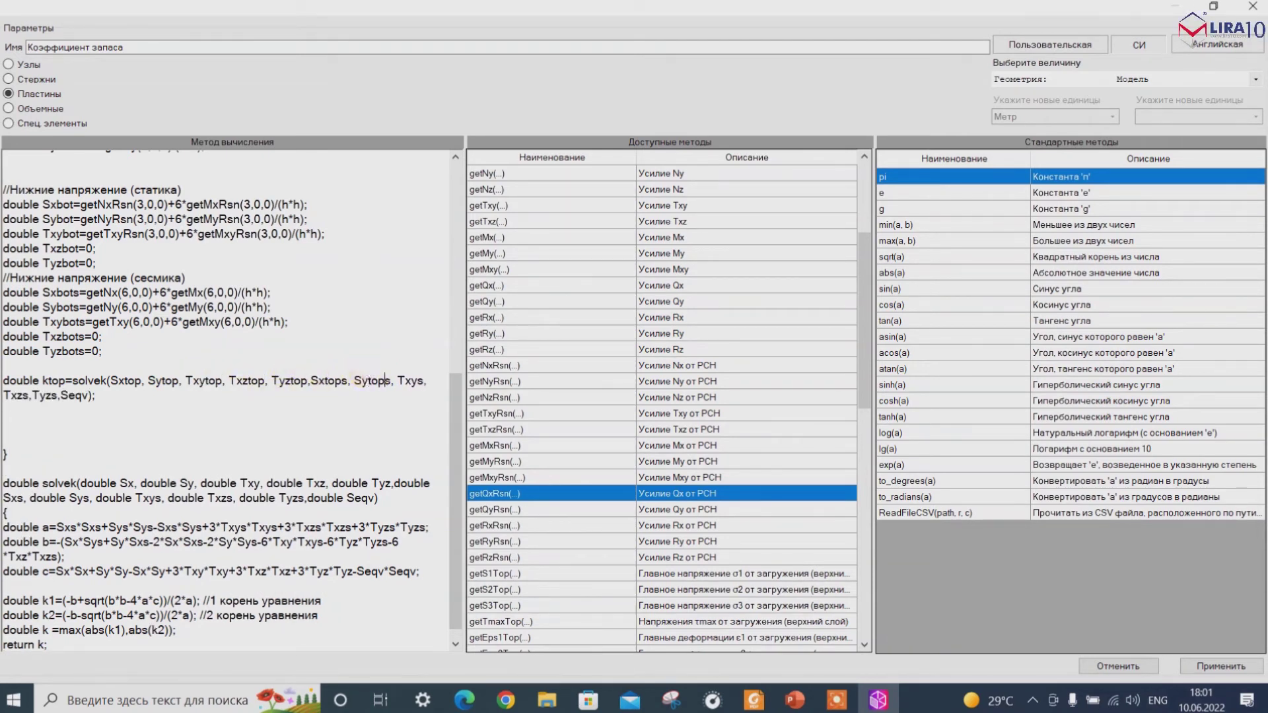
{"action": "left_click", "coordinate": [25, 396]}
{"action": "type", "text": "top"}
{"action": "left_click", "coordinate": [69, 397]}
{"action": "type", "text": "top"}
{"action": "left_click", "coordinate": [129, 398]}
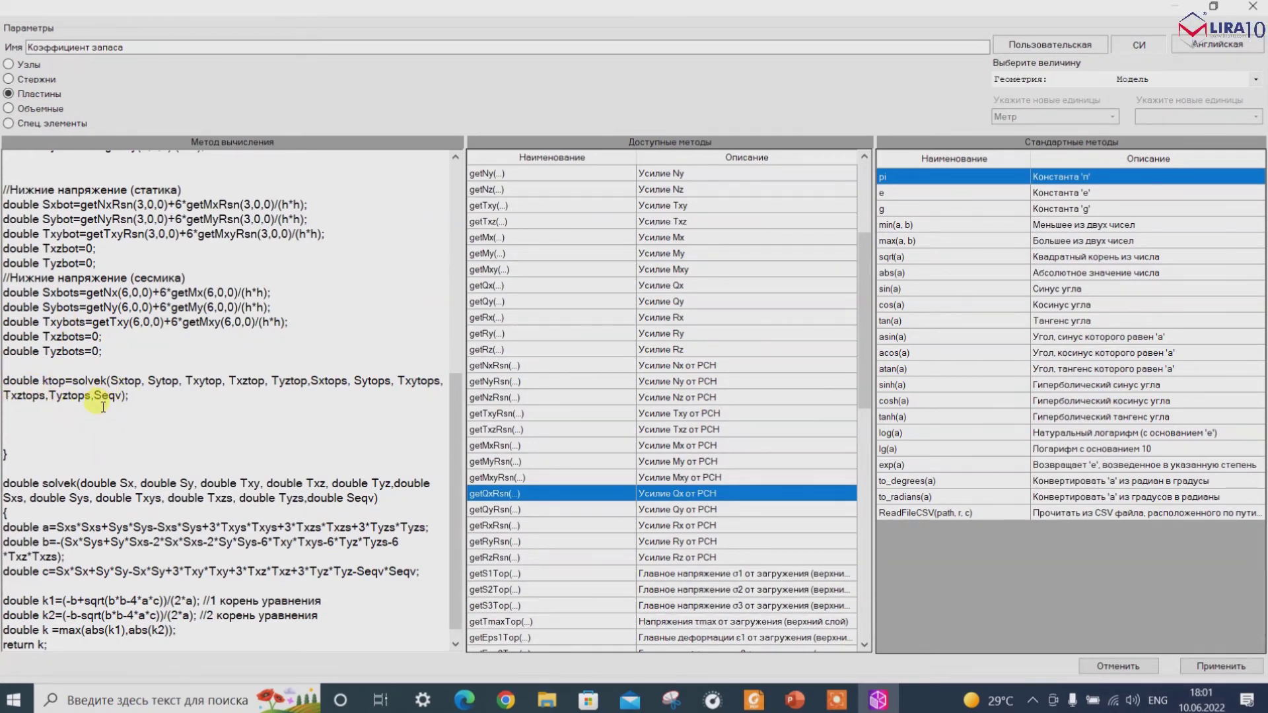
Switch to the PowerPoint presentation and read the limit stresses for the base and nozzles on slide 7.
{"action": "scroll", "coordinate": [109, 381], "scroll_direction": "up", "scroll_amount": 9}
{"action": "left_click", "coordinate": [46, 191]}
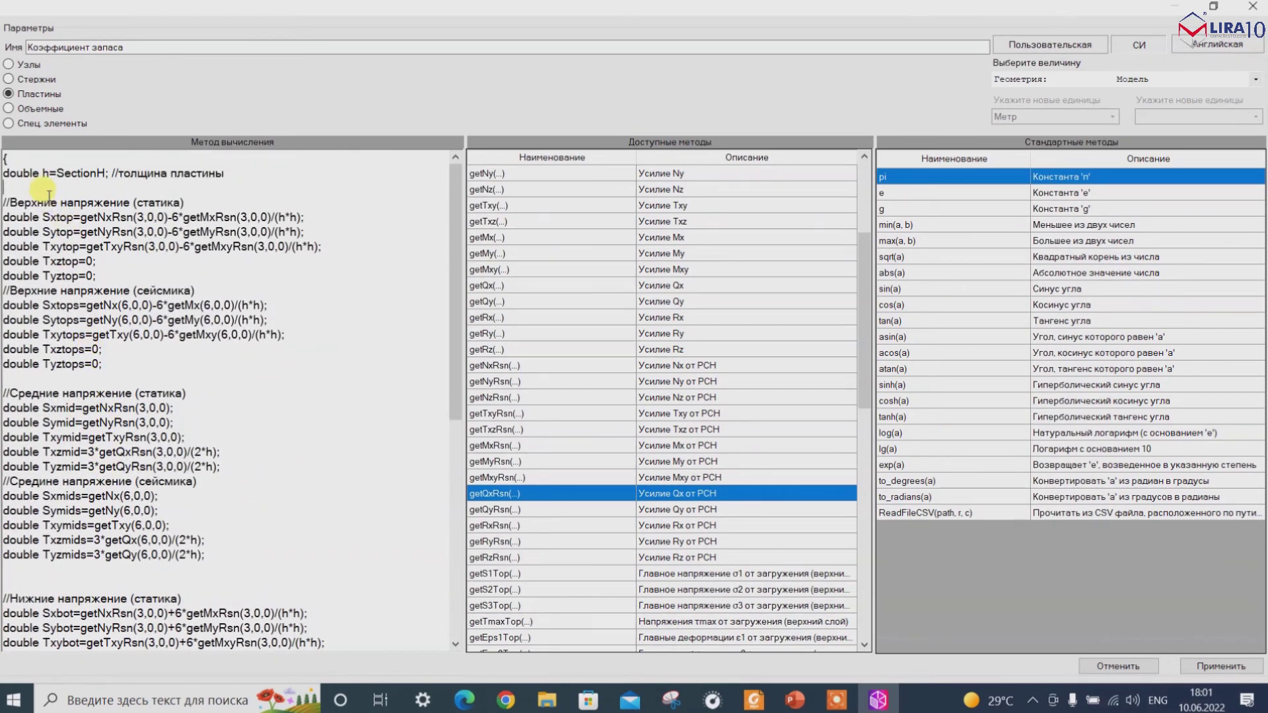
{"action": "left_click", "coordinate": [795, 700]}
{"action": "left_click", "coordinate": [687, 270]}
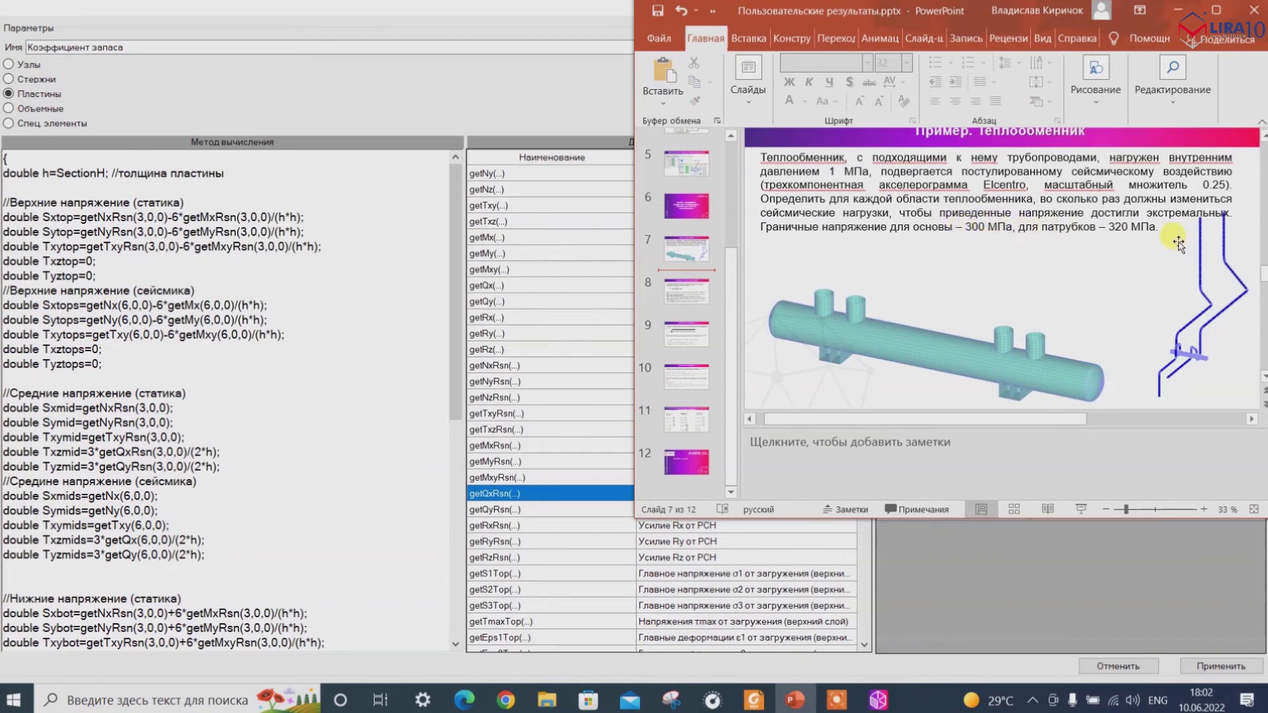
Return to the LIRA formula editor, apply the script and maximize the main program window.
{"action": "left_click", "coordinate": [255, 345]}
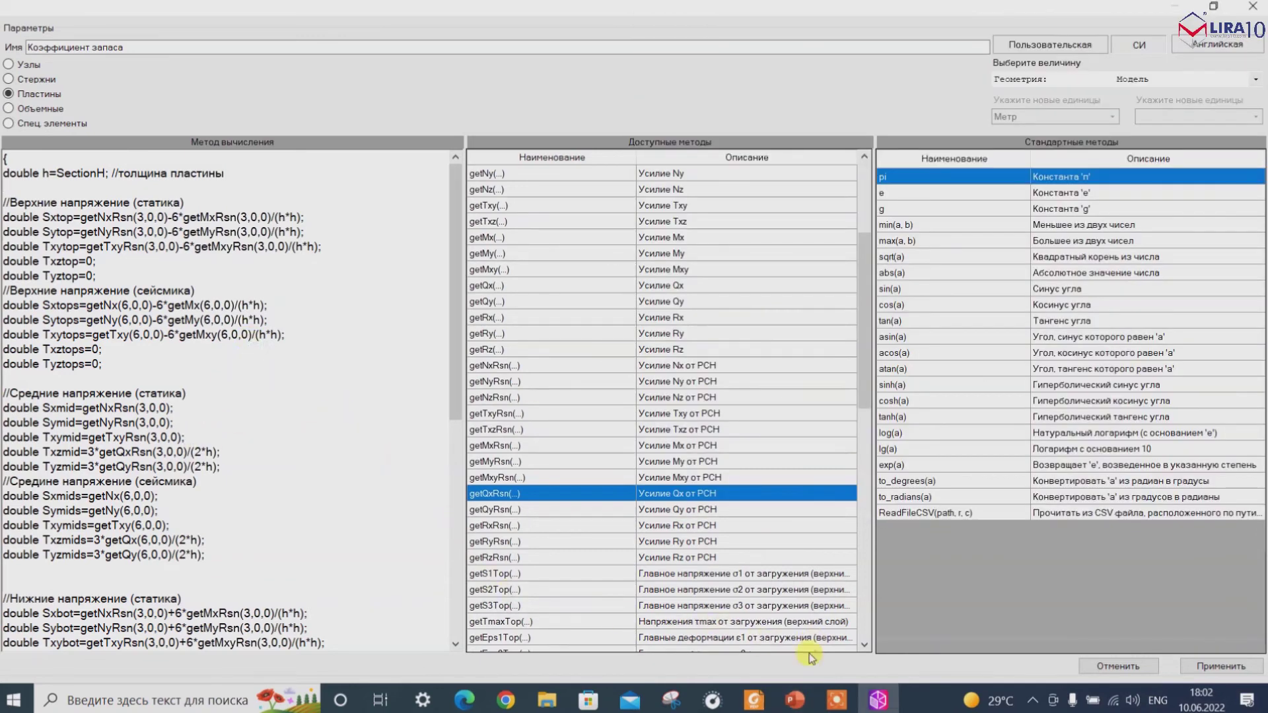
{"action": "left_click", "coordinate": [1202, 665]}
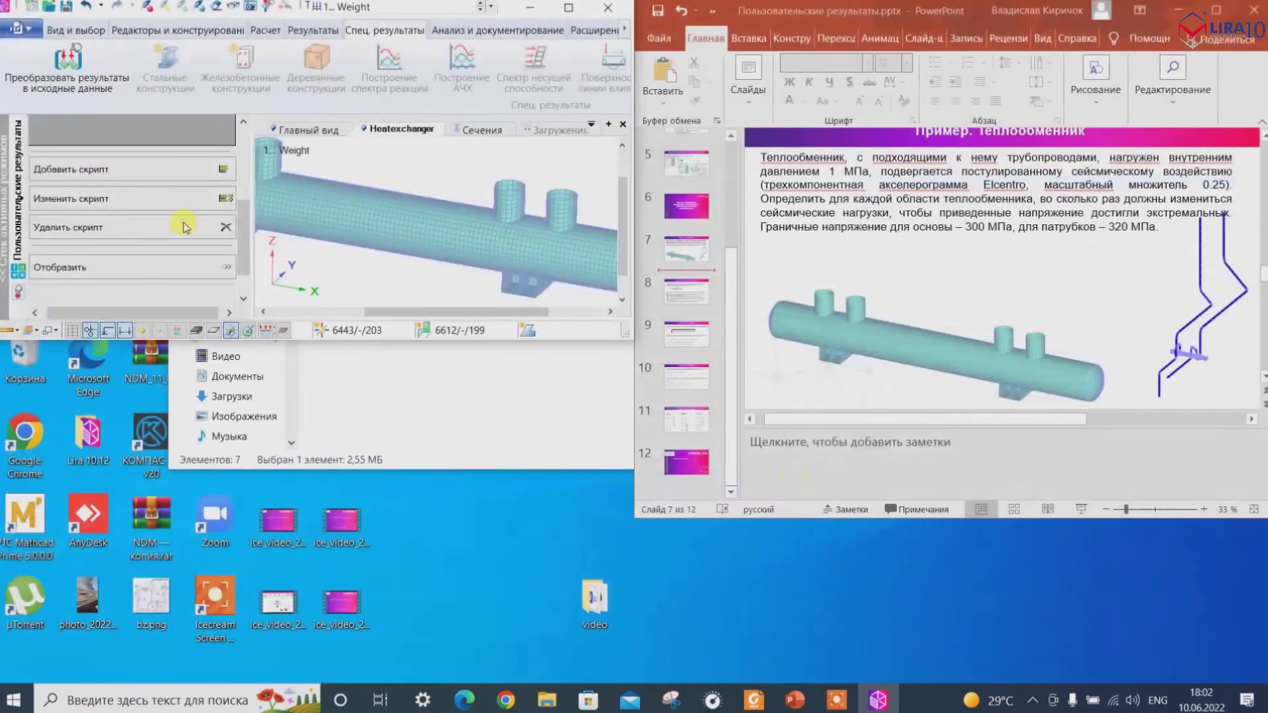
{"action": "left_click", "coordinate": [568, 8]}
Examine the plate sections Основа and Патрубки in the section editor, and go back to the main model view.
{"action": "left_click", "coordinate": [205, 30]}
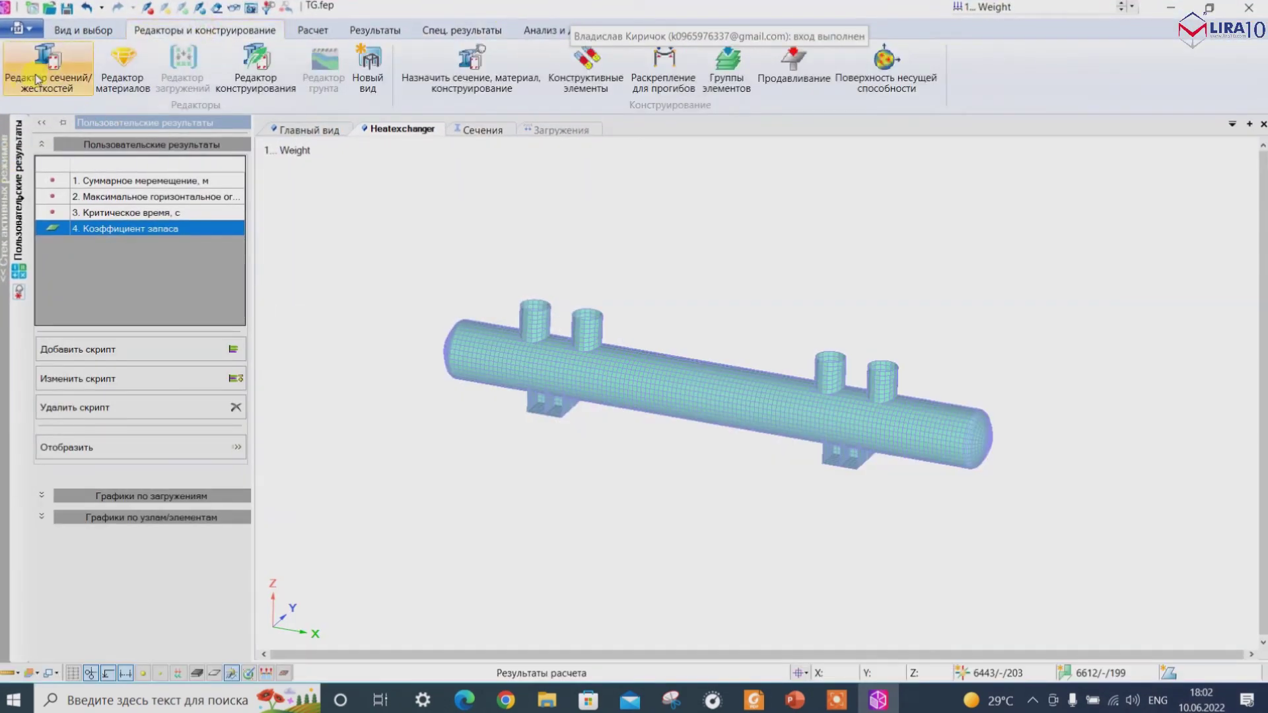
{"action": "left_click", "coordinate": [61, 74]}
{"action": "left_click", "coordinate": [89, 200]}
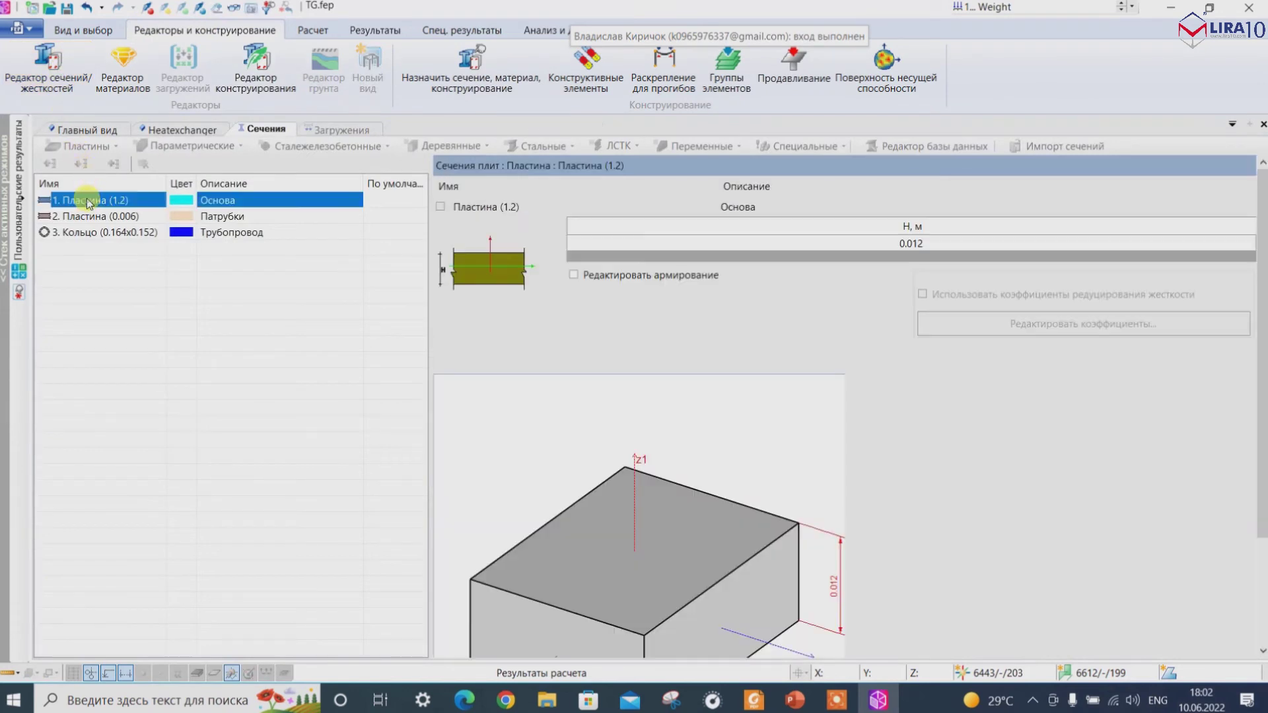
{"action": "left_click", "coordinate": [104, 216]}
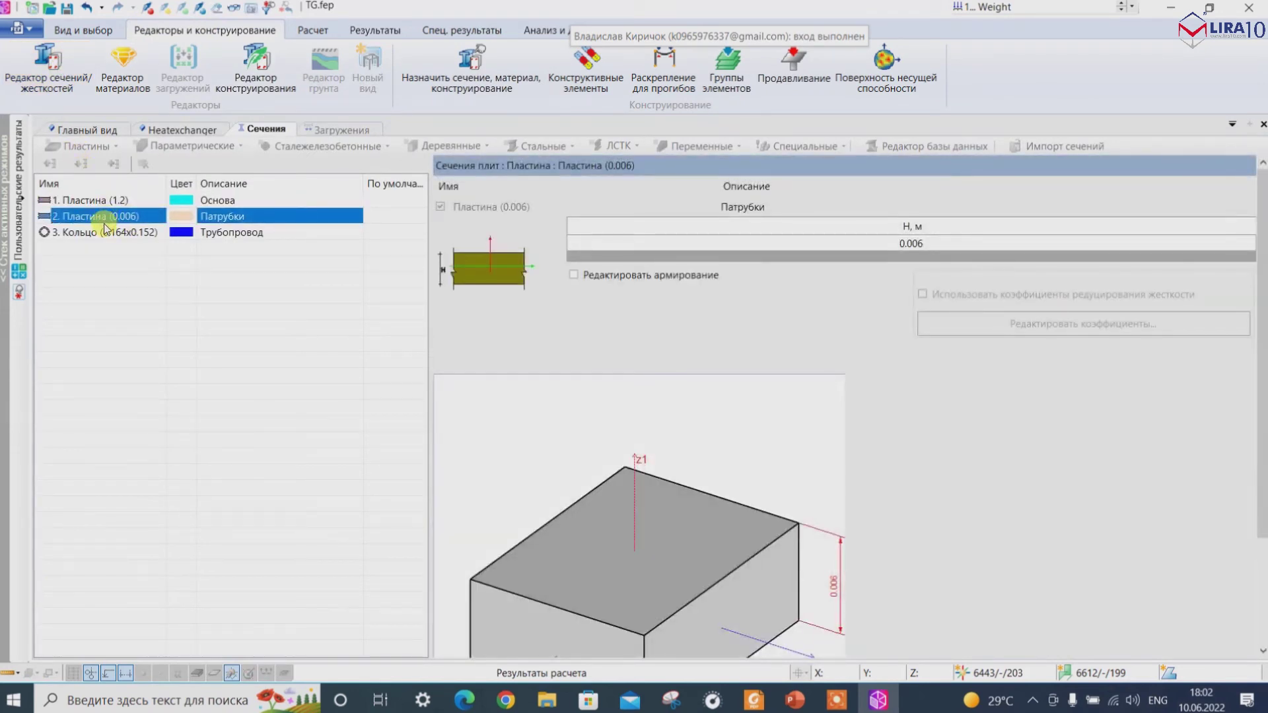
{"action": "left_click", "coordinate": [102, 210], "text": "ctrl"}
{"action": "left_click", "coordinate": [101, 204]}
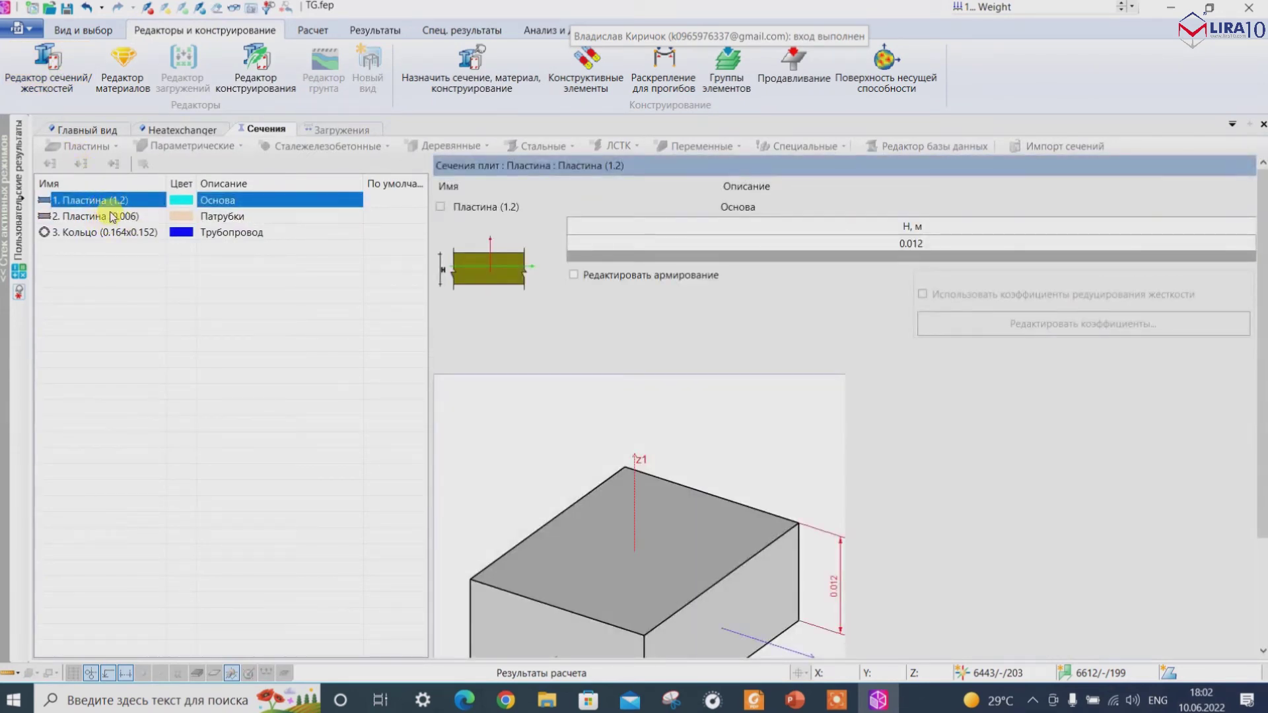
{"action": "left_click", "coordinate": [102, 217]}
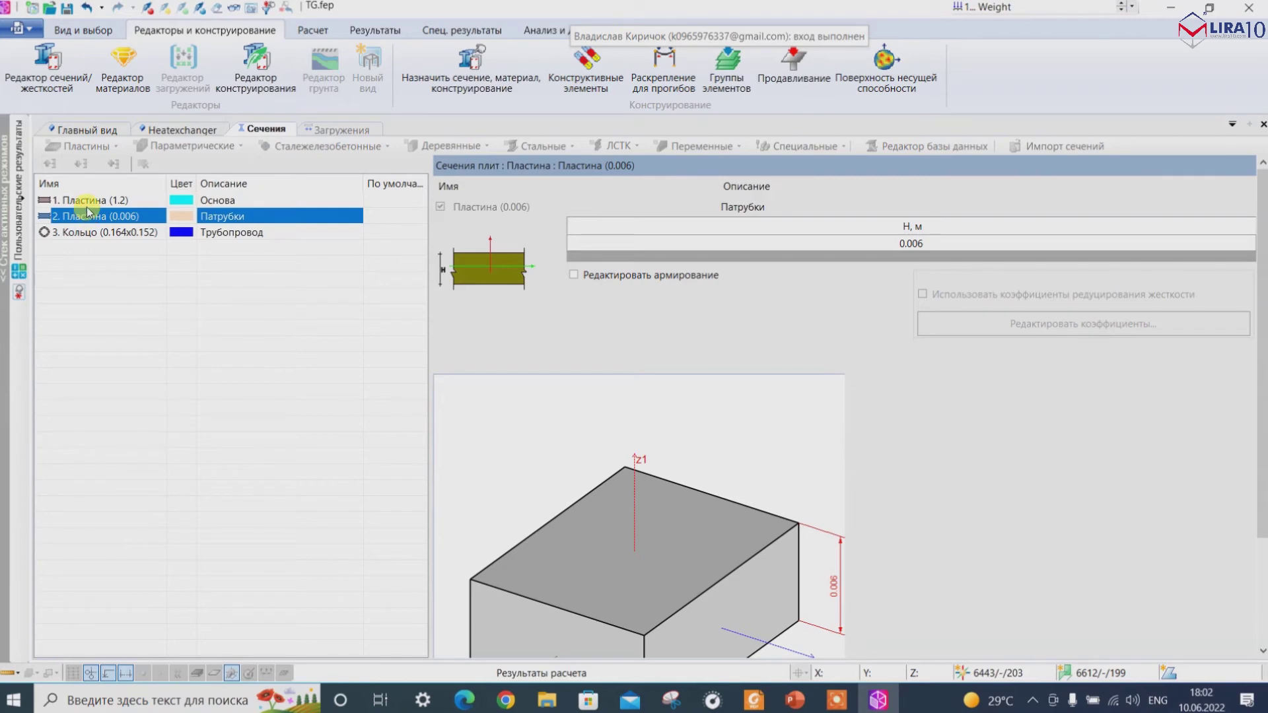
{"action": "left_click", "coordinate": [92, 130]}
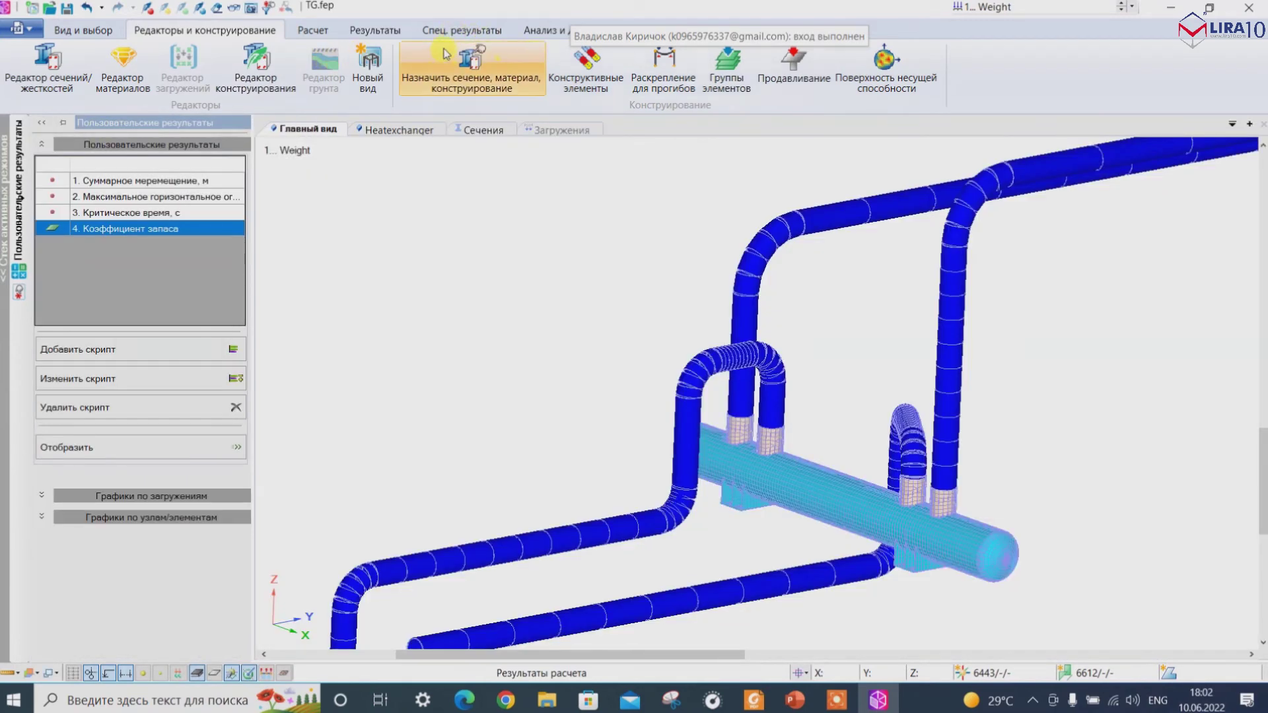
Reopen the Коэффициент запаса script and declare double Seqv=300e6 below the plate thickness, commented «предельные напряжения для основы».
{"action": "left_click", "coordinate": [95, 381]}
{"action": "left_click", "coordinate": [406, 302]}
{"action": "scroll", "coordinate": [410, 330], "scroll_direction": "down", "scroll_amount": 5}
{"action": "scroll", "coordinate": [429, 396], "scroll_direction": "up", "scroll_amount": 5}
{"action": "left_click", "coordinate": [895, 135]}
{"action": "scroll", "coordinate": [86, 188], "scroll_direction": "up", "scroll_amount": 10}
{"action": "left_click", "coordinate": [64, 189]}
{"action": "key", "text": "Return"}
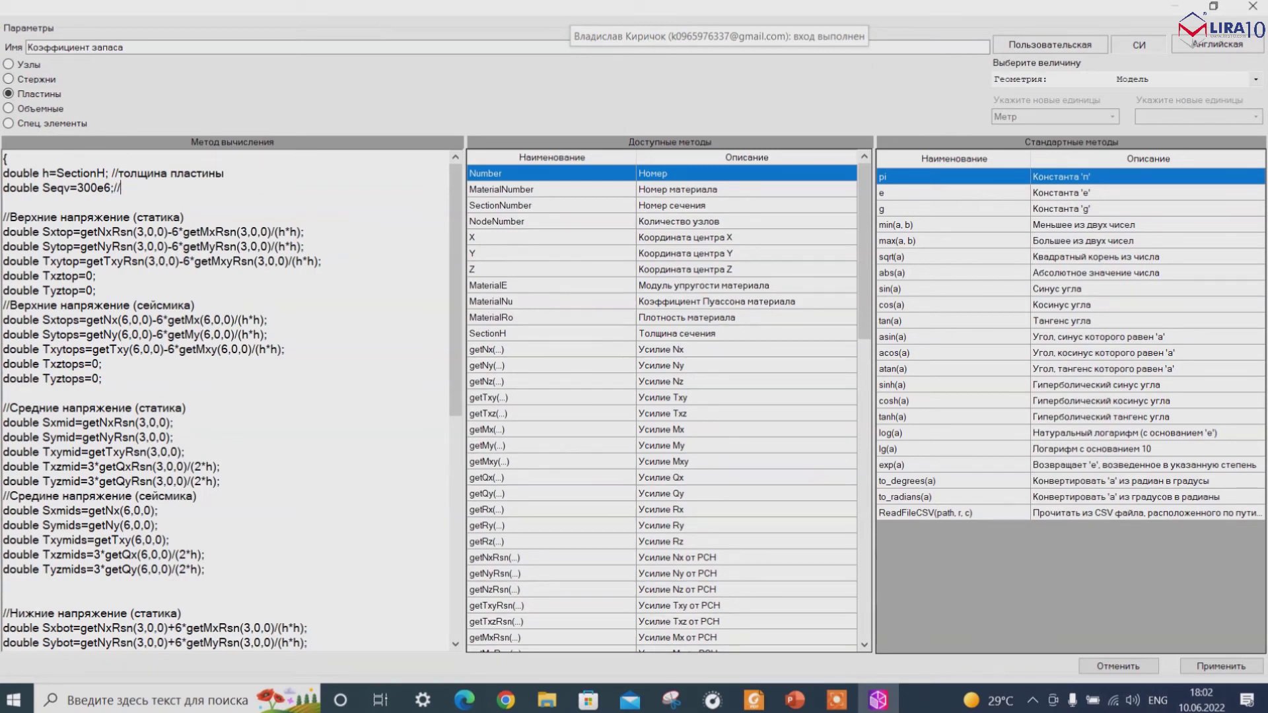
{"action": "key", "text": "alt+shift"}
{"action": "type", "text": "предельные напряжения для основы"}
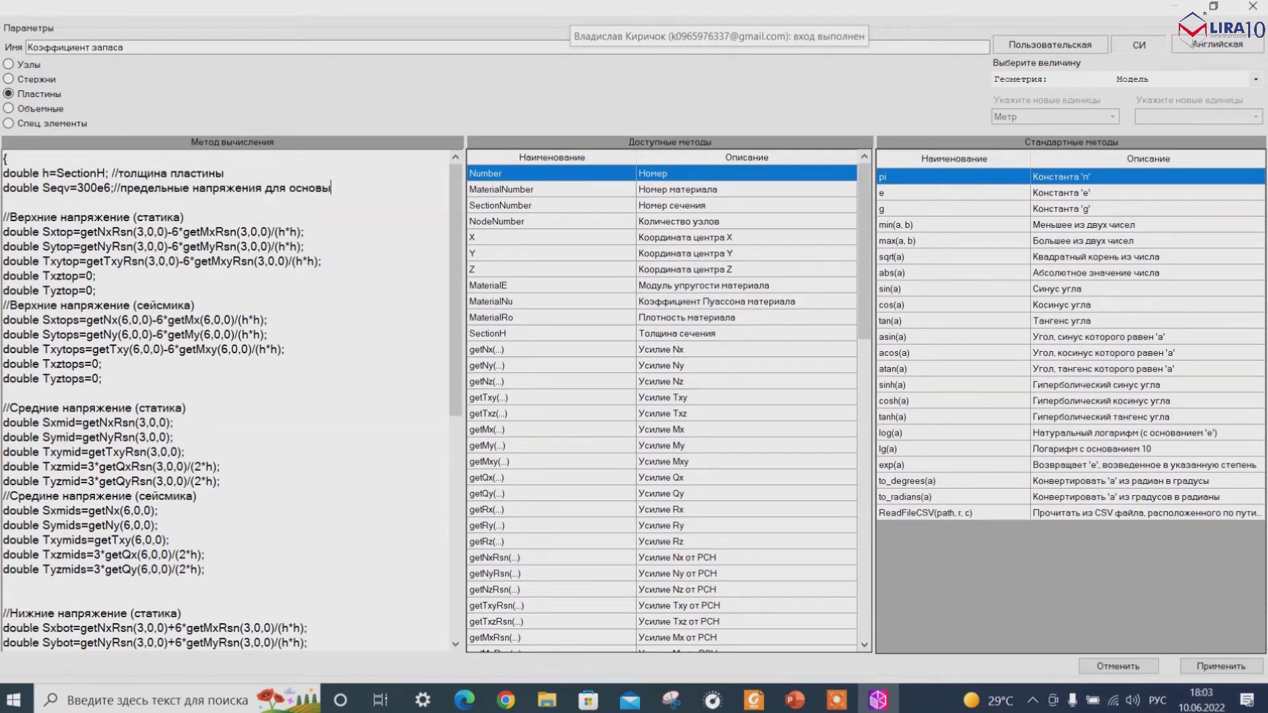
Below the Seqv declaration, add the condition if (SectionNumber==2) Seqv=320e6; using the SectionNumber method.
{"action": "key", "text": "Return"}
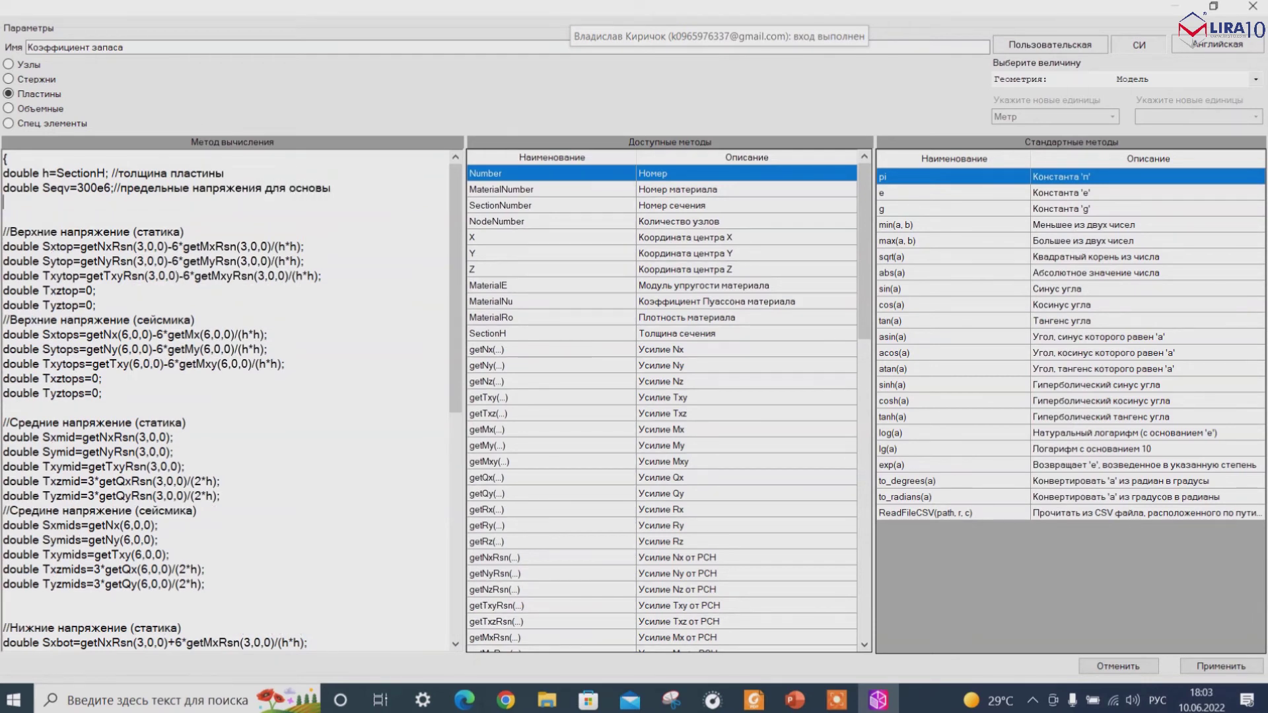
{"action": "type", "text": "вщг"}
{"action": "key", "text": "BackSpace"}
{"action": "key", "text": "BackSpace"}
{"action": "key", "text": "BackSpace"}
{"action": "key", "text": "alt+shift"}
{"action": "type", "text": "if ()"}
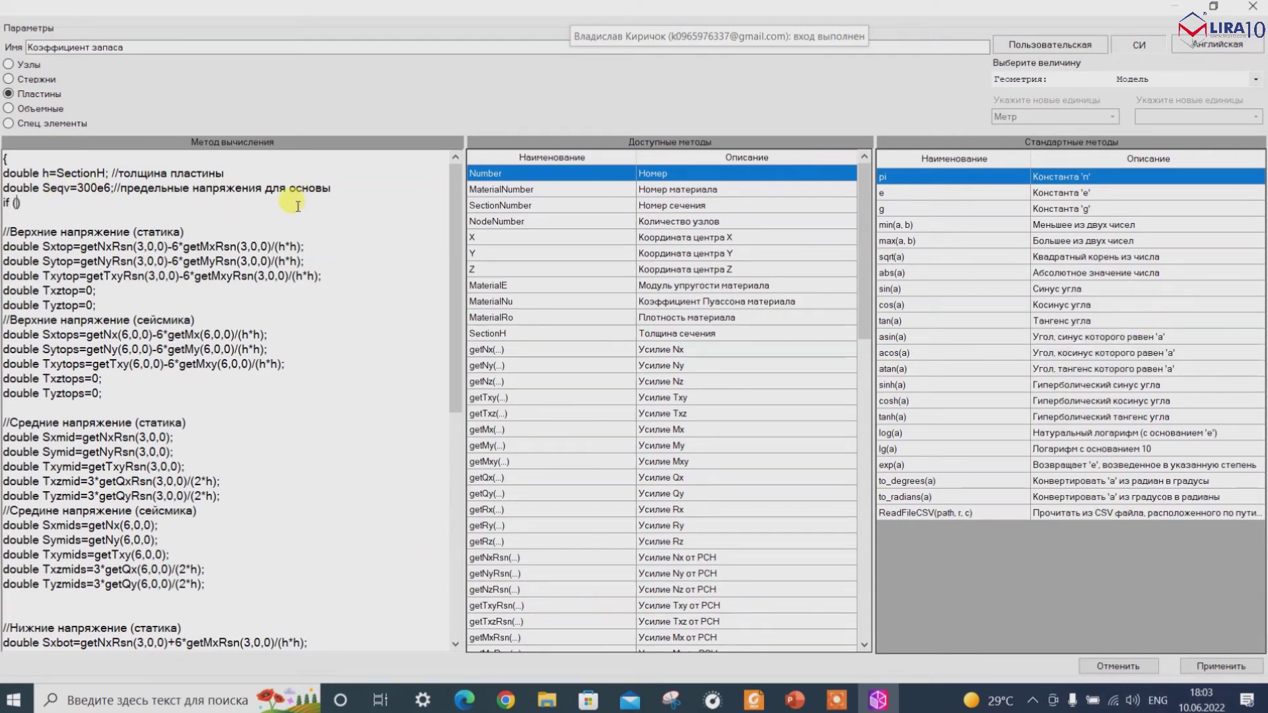
{"action": "left_click", "coordinate": [509, 210]}
{"action": "double_click", "coordinate": [508, 210]}
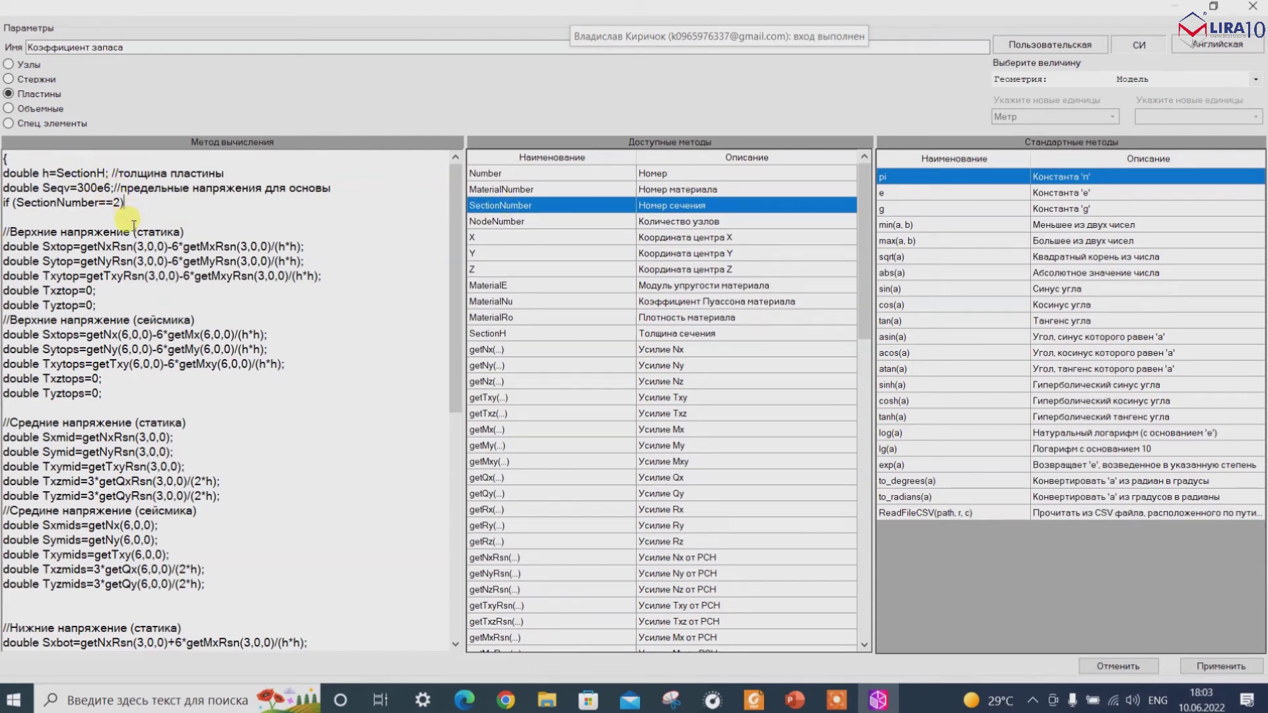
{"action": "type", "text": "Sweqv=320e6; //"}
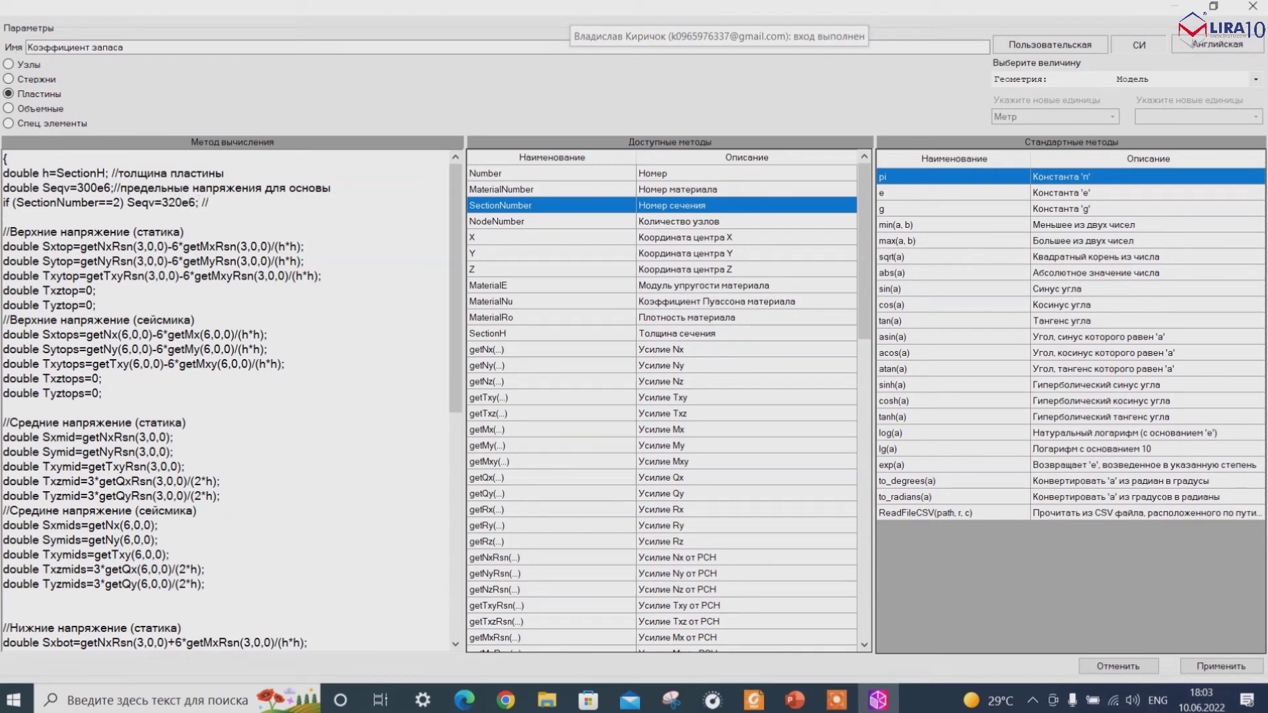
Comment the SectionNumber condition line with «предельные напряжения для патрубка».
{"action": "key", "text": "super+space"}
{"action": "type", "text": "предельные напряжения д"}
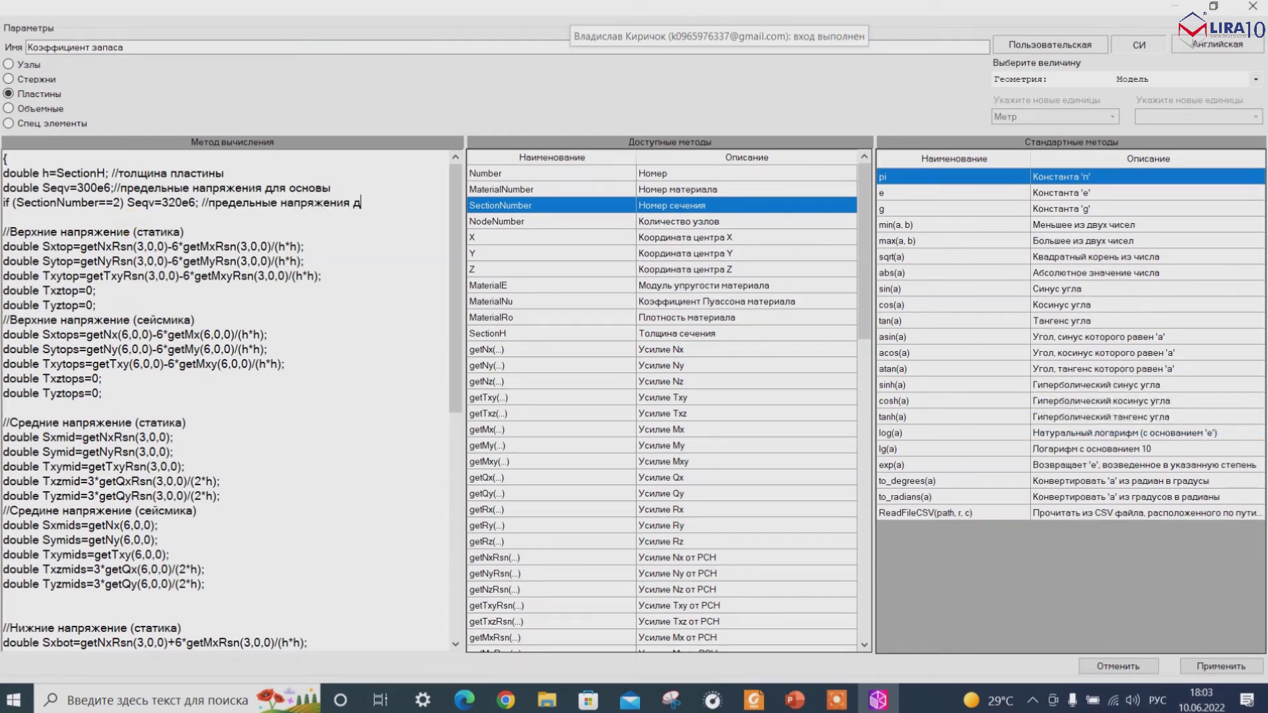
{"action": "type", "text": "ля патрубка"}
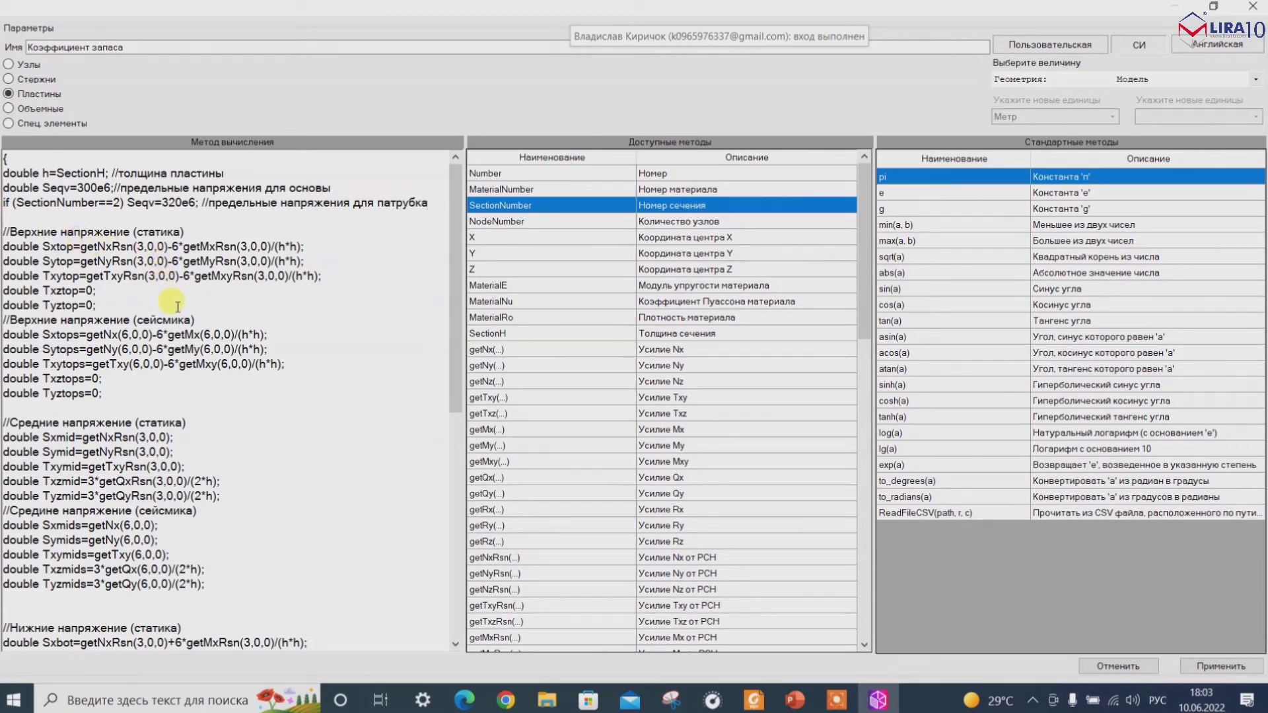
Duplicate the ktop solvek statement below itself and rename the copy's variable to kmid.
{"action": "scroll", "coordinate": [173, 334], "scroll_direction": "down", "scroll_amount": 4}
{"action": "scroll", "coordinate": [174, 338], "scroll_direction": "down", "scroll_amount": 6}
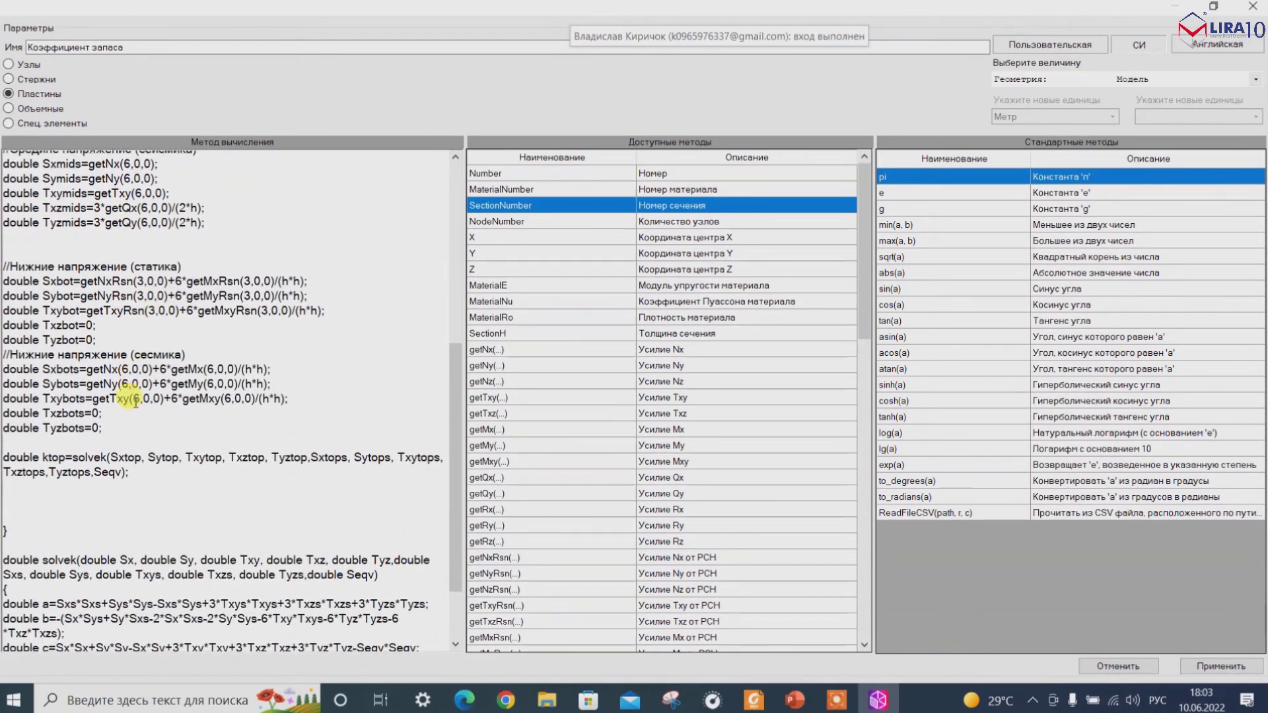
{"action": "triple_click", "coordinate": [138, 393]}
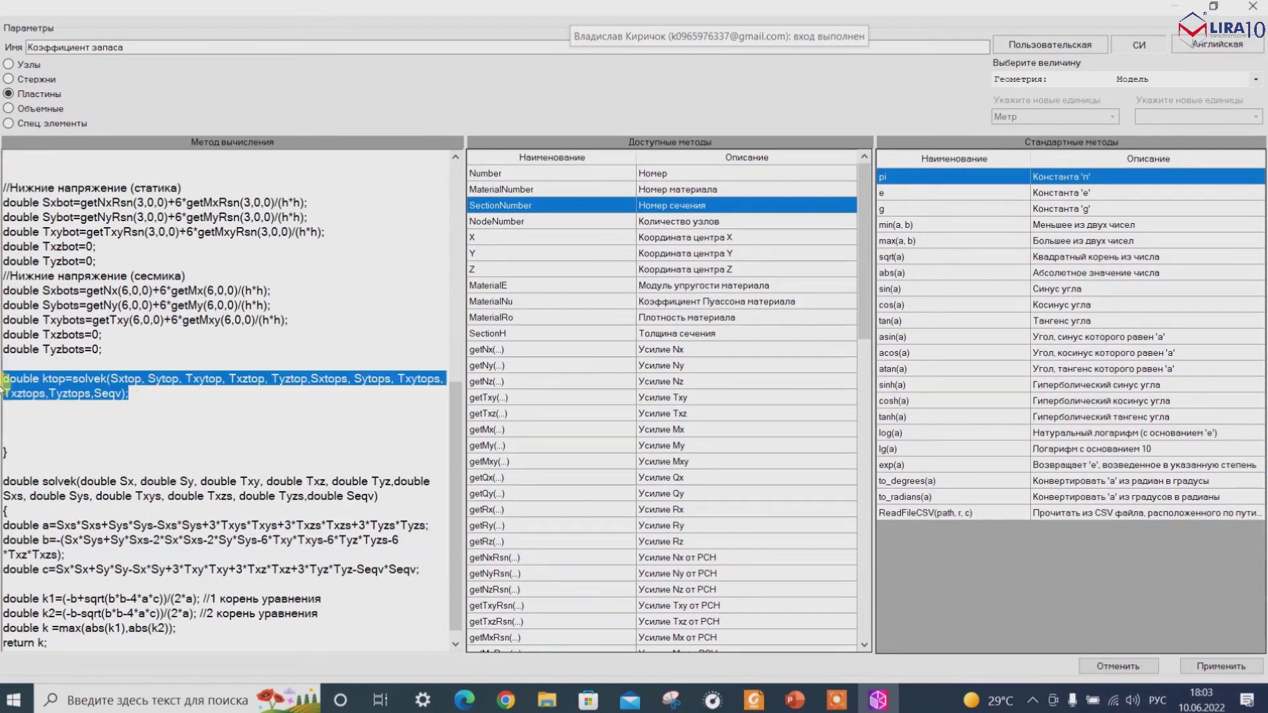
{"action": "key", "text": "ctrl+c"}
{"action": "left_click", "coordinate": [29, 420]}
{"action": "key", "text": "ctrl+v"}
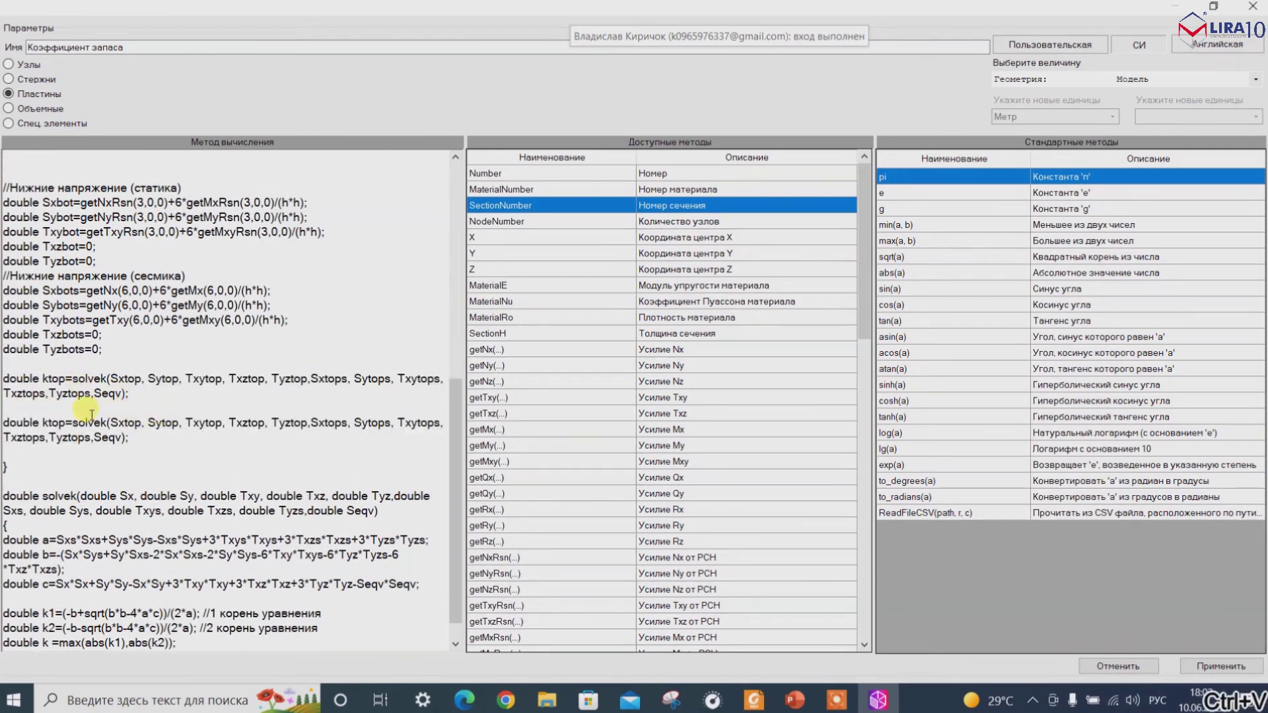
{"action": "left_click_drag", "start_coordinate": [47, 423], "coordinate": [66, 424]}
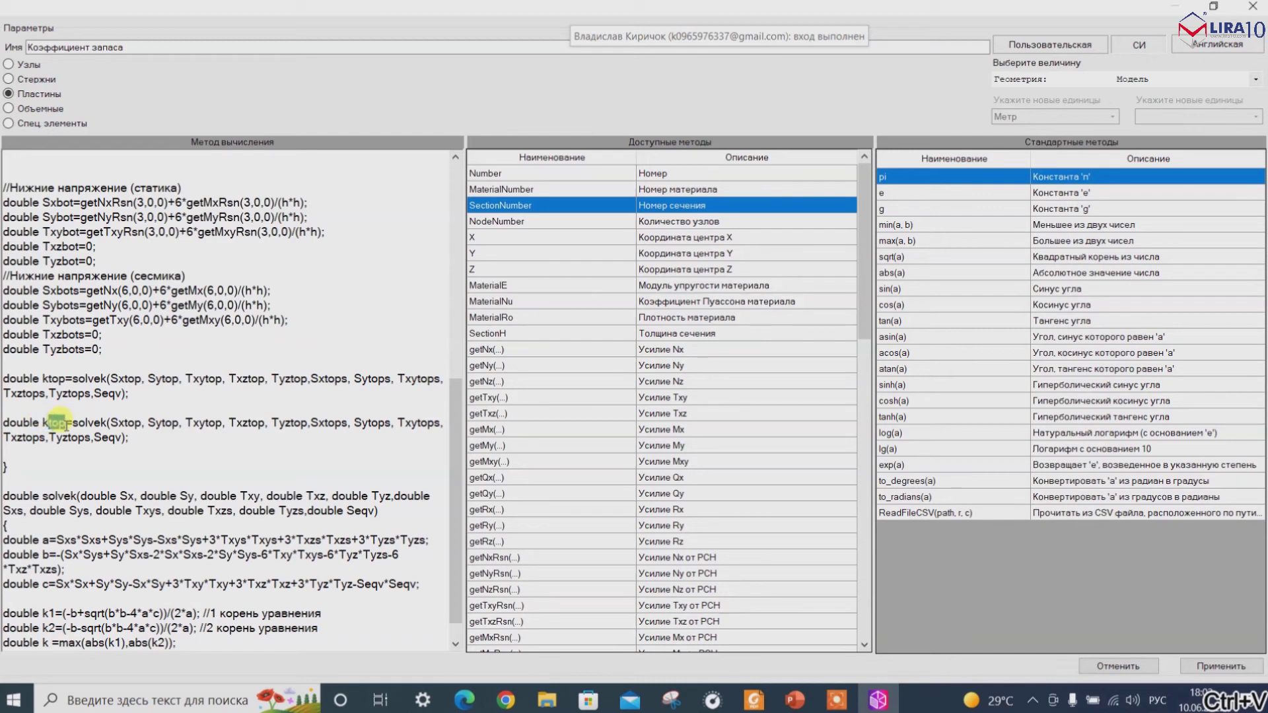
{"action": "type", "text": "ыш"}
{"action": "key", "text": "BackSpace"}
{"action": "key", "text": "BackSpace"}
{"action": "key", "text": "alt+shift"}
{"action": "type", "text": "mid"}
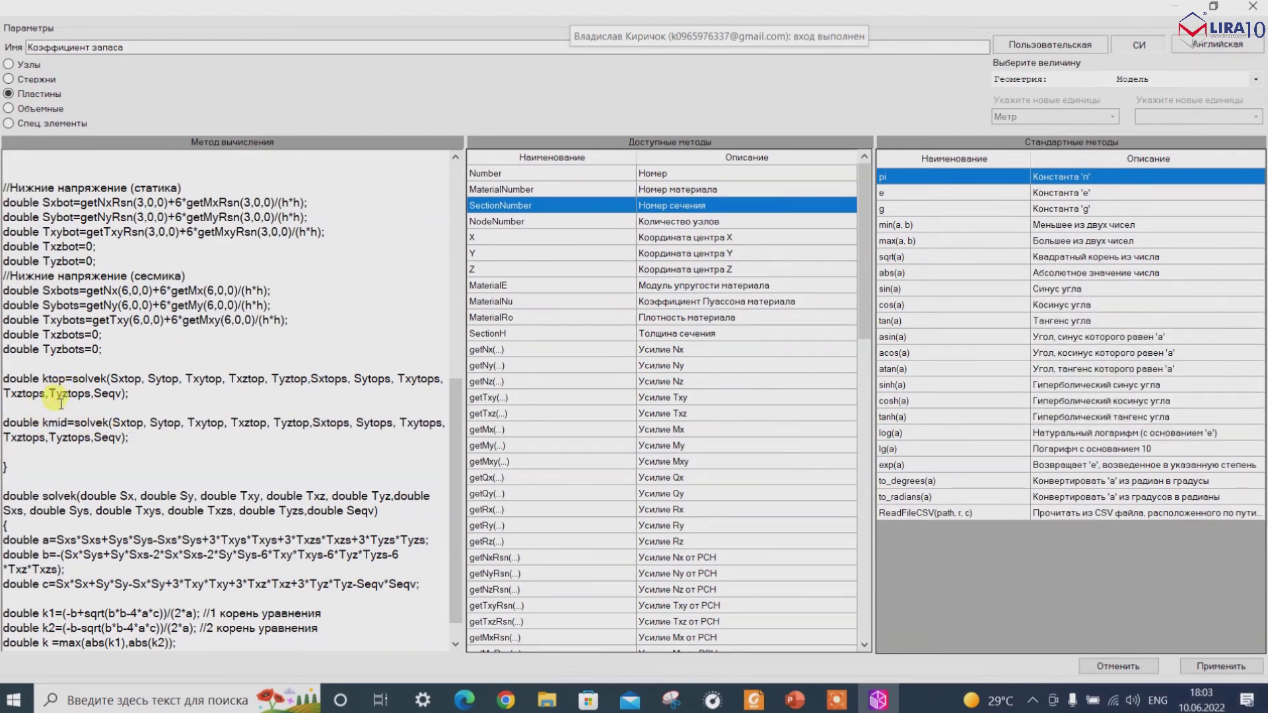
Comment the ktop solvek statement with «коэффициент запаса для верхнего слоя».
{"action": "left_click_drag", "start_coordinate": [49, 423], "coordinate": [66, 423]}
{"action": "key", "text": "ctrl+c"}
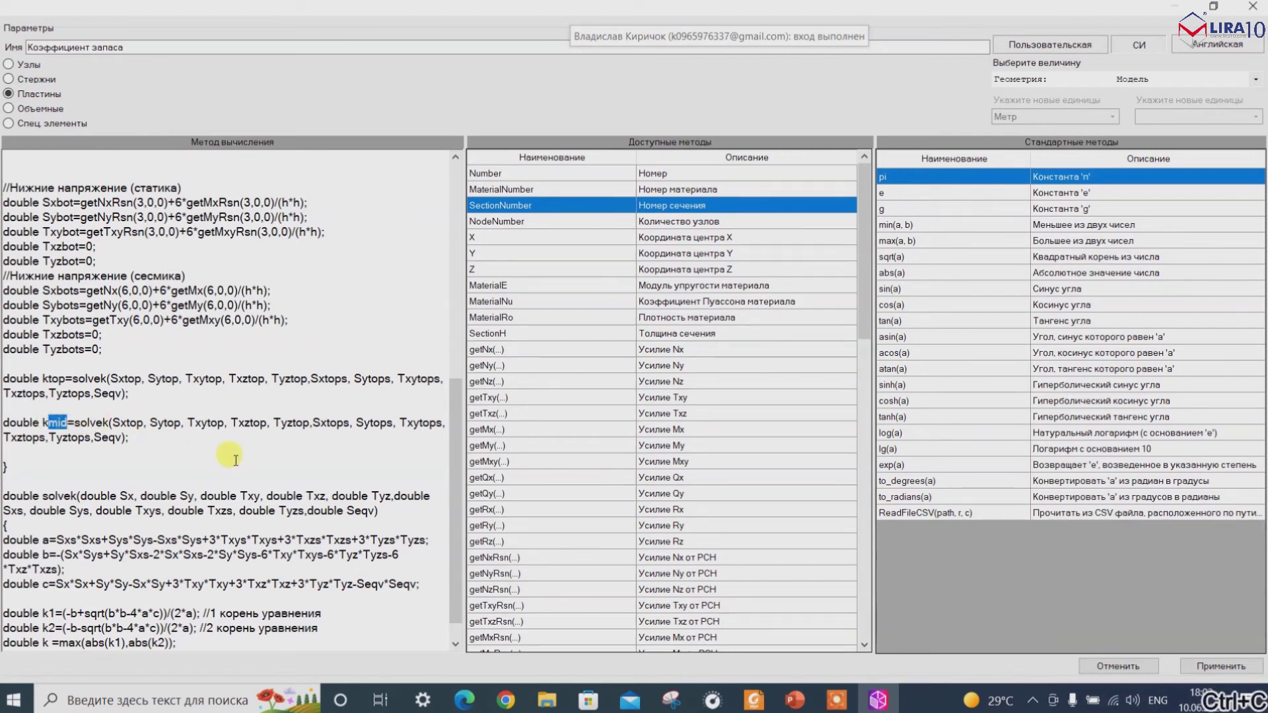
{"action": "left_click", "coordinate": [151, 392]}
{"action": "key", "text": "alt+shift"}
{"action": "type", "text": ".."}
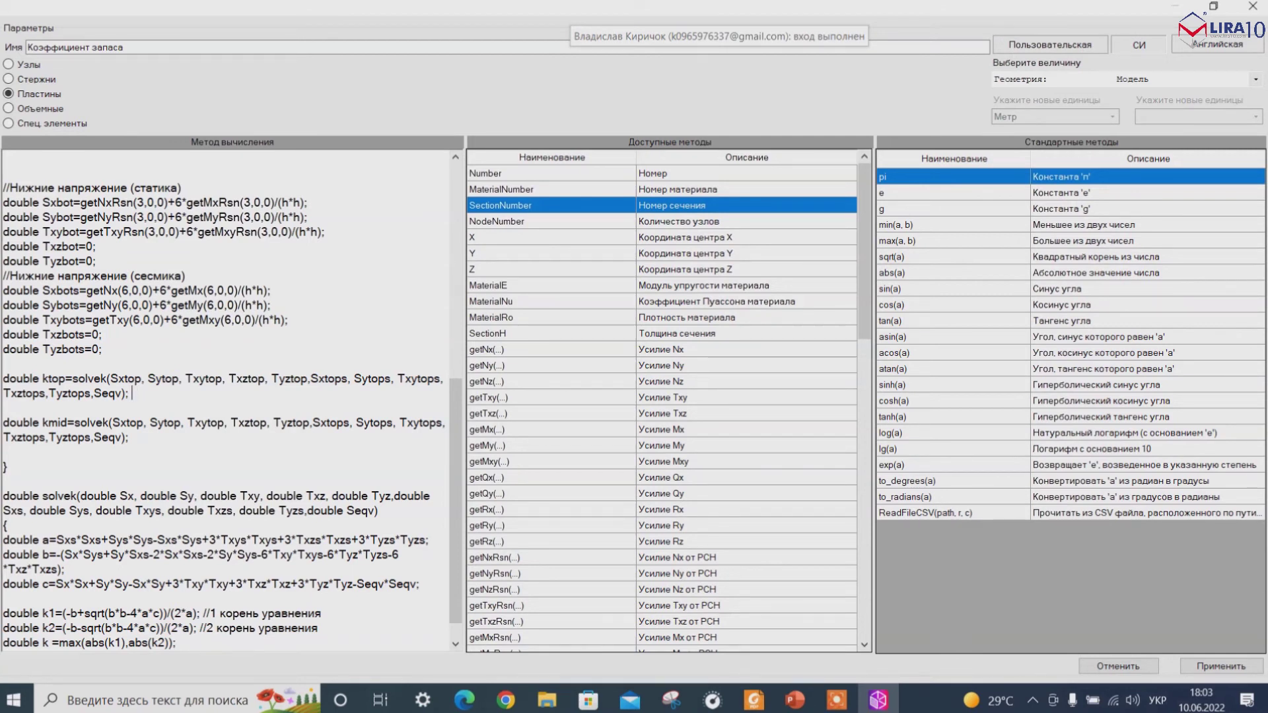
{"action": "key", "text": "BackSpace"}
{"action": "key", "text": "BackSpace"}
{"action": "key", "text": "alt+shift"}
{"action": "type", "text": "//коэффициент запаса для верхнего слоя"}
Copy the ktop comment to the end of the kmid statement and reword it as «коэффициент запаса для среднего слоя».
{"action": "left_click_drag", "start_coordinate": [132, 395], "coordinate": [332, 403]}
{"action": "key", "text": "ctrl+c"}
{"action": "left_click", "coordinate": [211, 437]}
{"action": "key", "text": "ctrl+v"}
{"action": "double_click", "coordinate": [323, 437]}
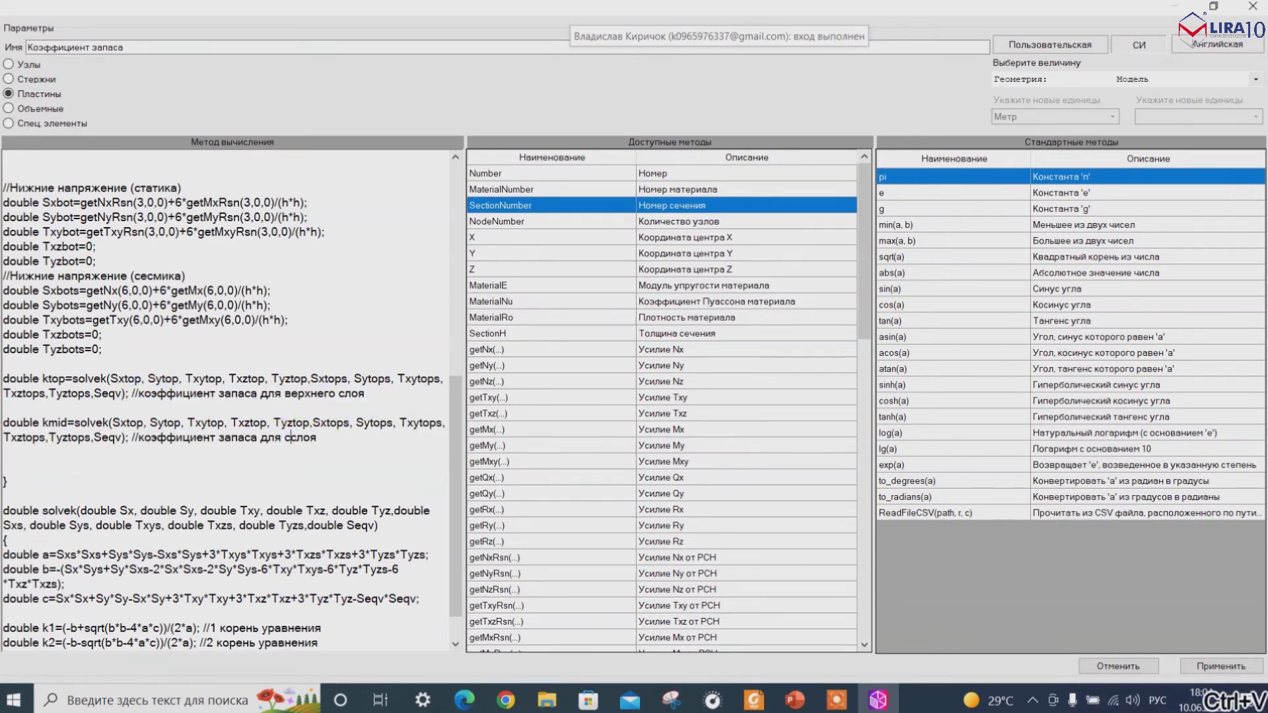
{"action": "type", "text": "среднего с"}
Replace top with mid in all static and seismic stress arguments of the kmid solvek call, from Sxmid to Tyzmids.
{"action": "double_click", "coordinate": [125, 423]}
{"action": "key", "text": "ctrl+c"}
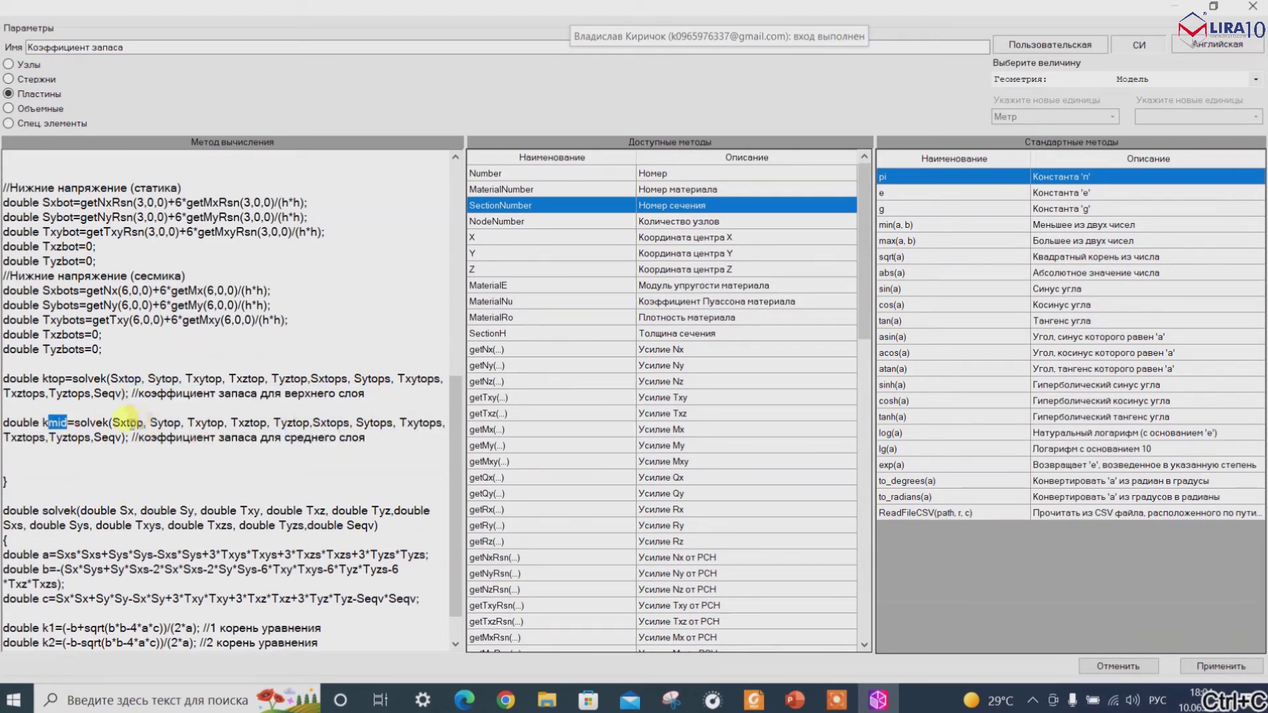
{"action": "key", "text": "ctrl+v"}
{"action": "left_click_drag", "start_coordinate": [165, 423], "coordinate": [230, 423]}
{"action": "key", "text": "ctrl+v"}
{"action": "key", "text": "ctrl+v"}
{"action": "left_click_drag", "start_coordinate": [257, 423], "coordinate": [393, 423]}
{"action": "key", "text": "ctrl+v"}
{"action": "key", "text": "ctrl+v"}
{"action": "key", "text": "ctrl+v"}
{"action": "key", "text": "ctrl+v"}
{"action": "key", "text": "ctrl+v"}
{"action": "left_click_drag", "start_coordinate": [25, 437], "coordinate": [135, 438]}
{"action": "key", "text": "ctrl+v"}
{"action": "key", "text": "ctrl+v"}
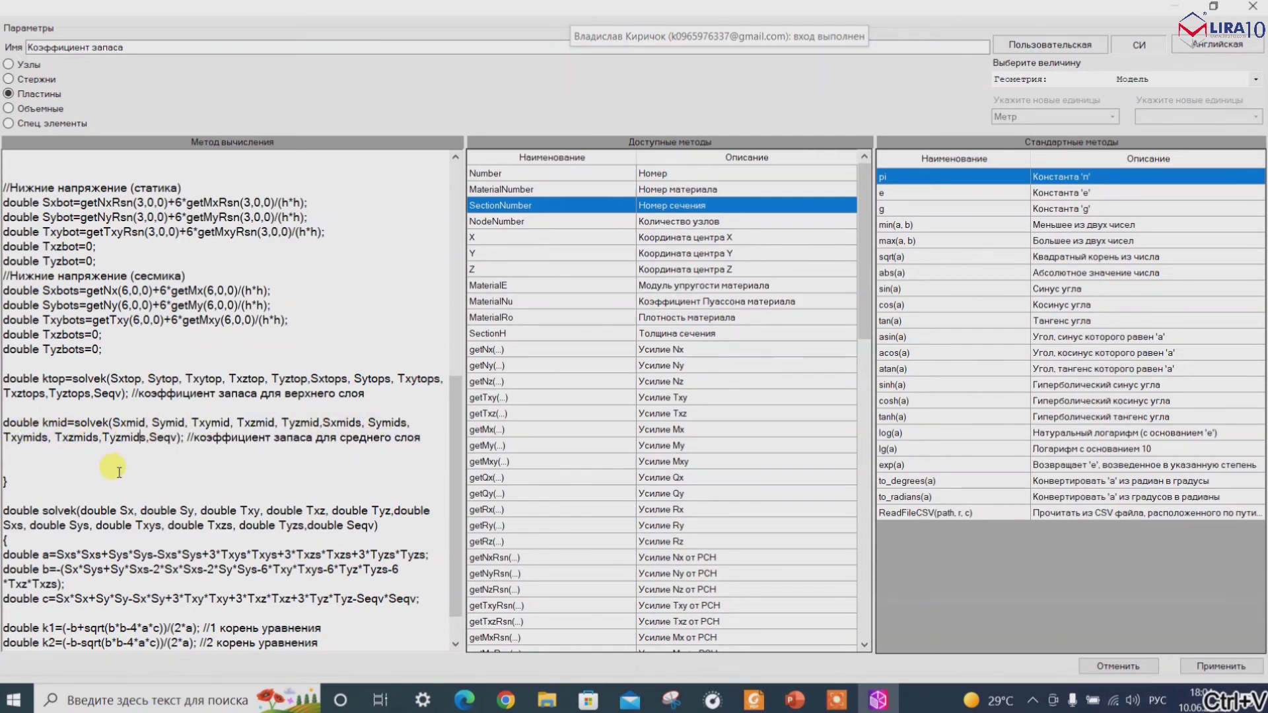
Duplicate the kmid statement below itself, renaming the copy's variable to kbot and changing its comment to «коэффициент запаса для нижнего слоя».
{"action": "left_click_drag", "start_coordinate": [423, 437], "coordinate": [3, 422]}
{"action": "key", "text": "ctrl+c"}
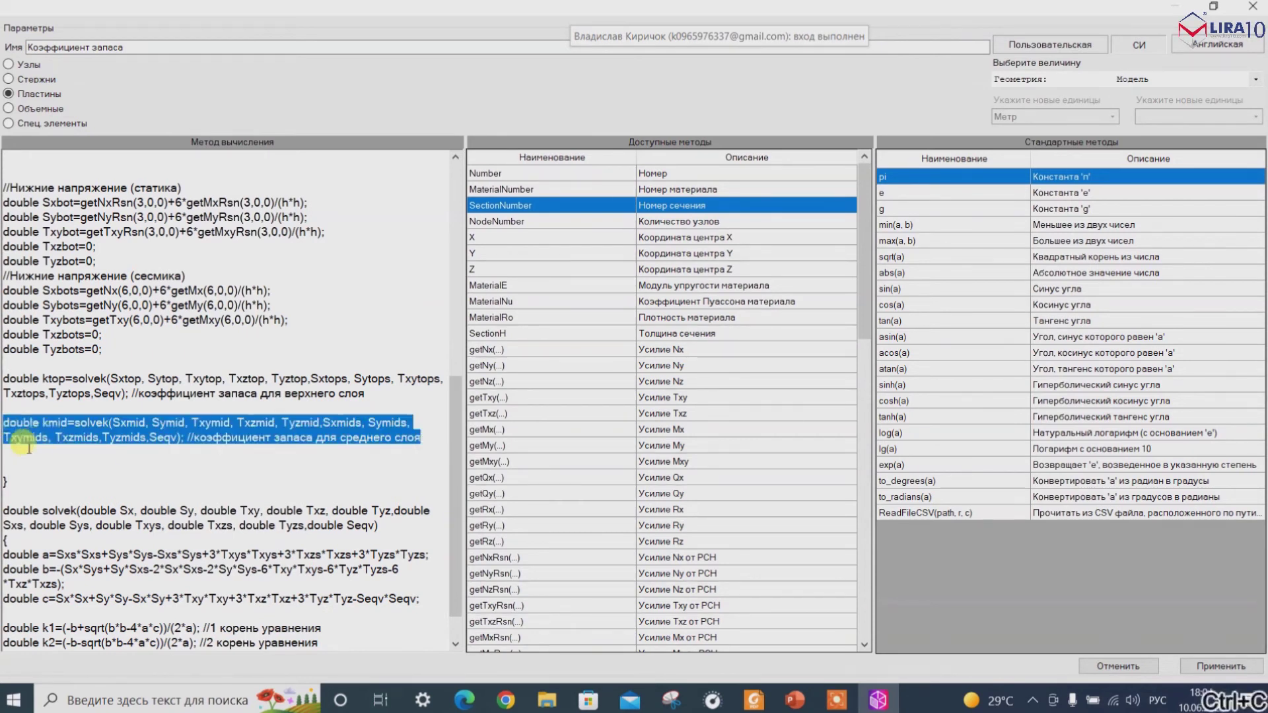
{"action": "left_click", "coordinate": [23, 456]}
{"action": "key", "text": "Return"}
{"action": "key", "text": "ctrl+v"}
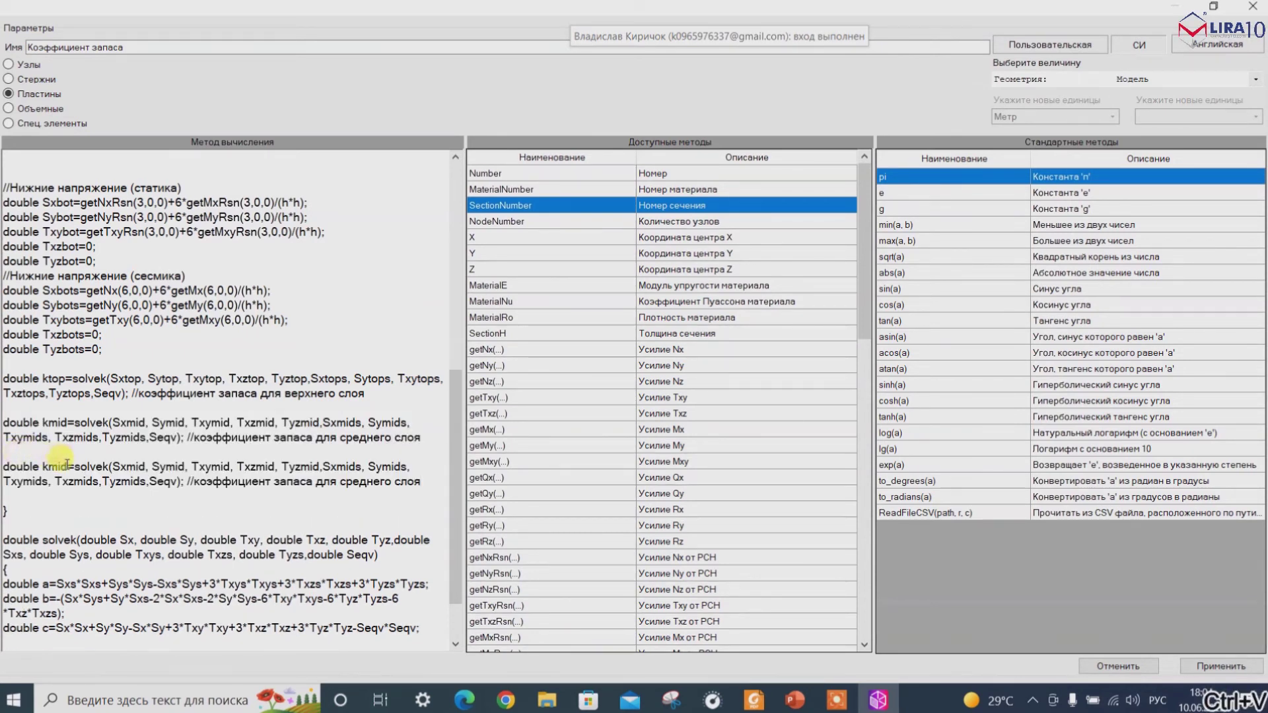
{"action": "double_click", "coordinate": [58, 466]}
{"action": "type", "text": "kbot"}
{"action": "left_click_drag", "start_coordinate": [340, 481], "coordinate": [391, 482]}
{"action": "key", "text": "alt+shift"}
{"action": "type", "text": "нижнего"}
Replace mid with bot in all static and seismic stress arguments of the kbot solvek call, from Sxbot to Tyzbots.
{"action": "double_click", "coordinate": [135, 467]}
{"action": "scroll", "coordinate": [139, 462], "scroll_direction": "up", "scroll_amount": 10}
{"action": "scroll", "coordinate": [139, 463], "scroll_direction": "down", "scroll_amount": 12}
{"action": "left_click_drag", "start_coordinate": [124, 396], "coordinate": [143, 397]}
{"action": "key", "text": "alt+shift"}
{"action": "type", "text": "bot"}
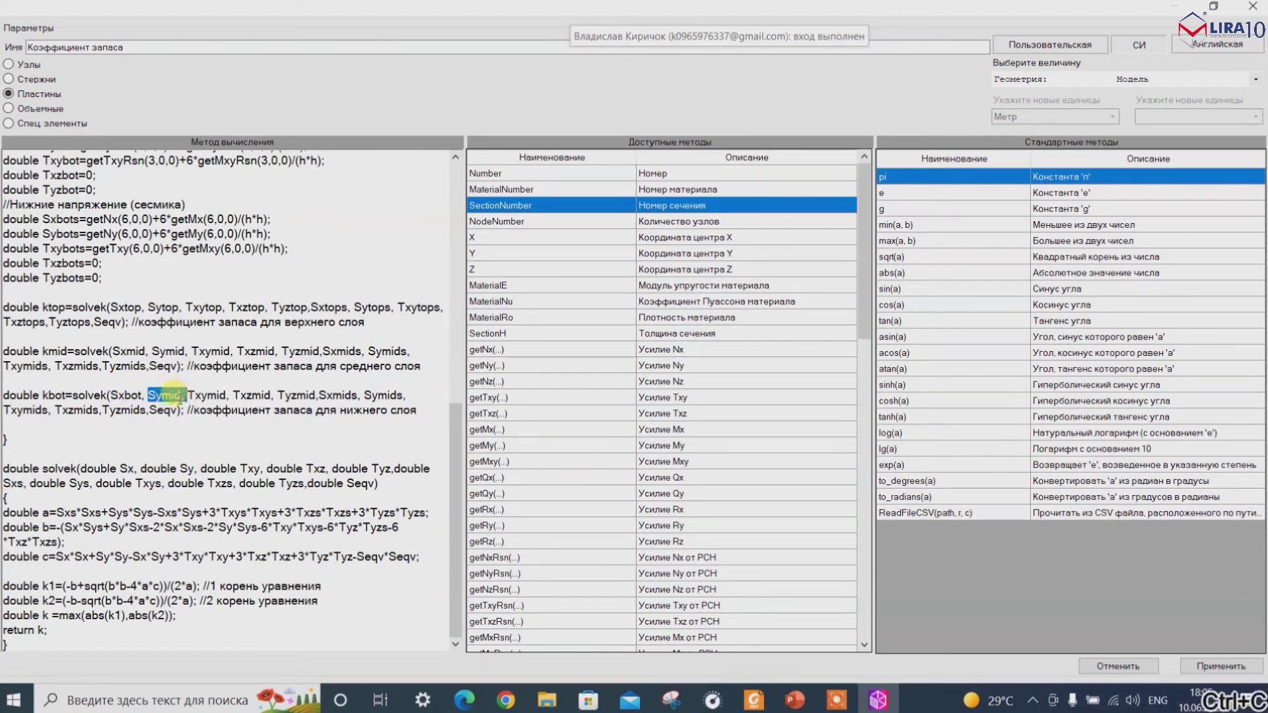
{"action": "key", "text": "ctrl+v"}
{"action": "left_click_drag", "start_coordinate": [161, 395], "coordinate": [436, 395]}
{"action": "key", "text": "ctrl+v"}
{"action": "key", "text": "ctrl+v"}
{"action": "key", "text": "ctrl+v"}
{"action": "key", "text": "ctrl+v"}
{"action": "key", "text": "ctrl+v"}
{"action": "key", "text": "ctrl+v"}
{"action": "left_click_drag", "start_coordinate": [22, 411], "coordinate": [86, 410]}
{"action": "key", "text": "ctrl+v"}
{"action": "key", "text": "ctrl+v"}
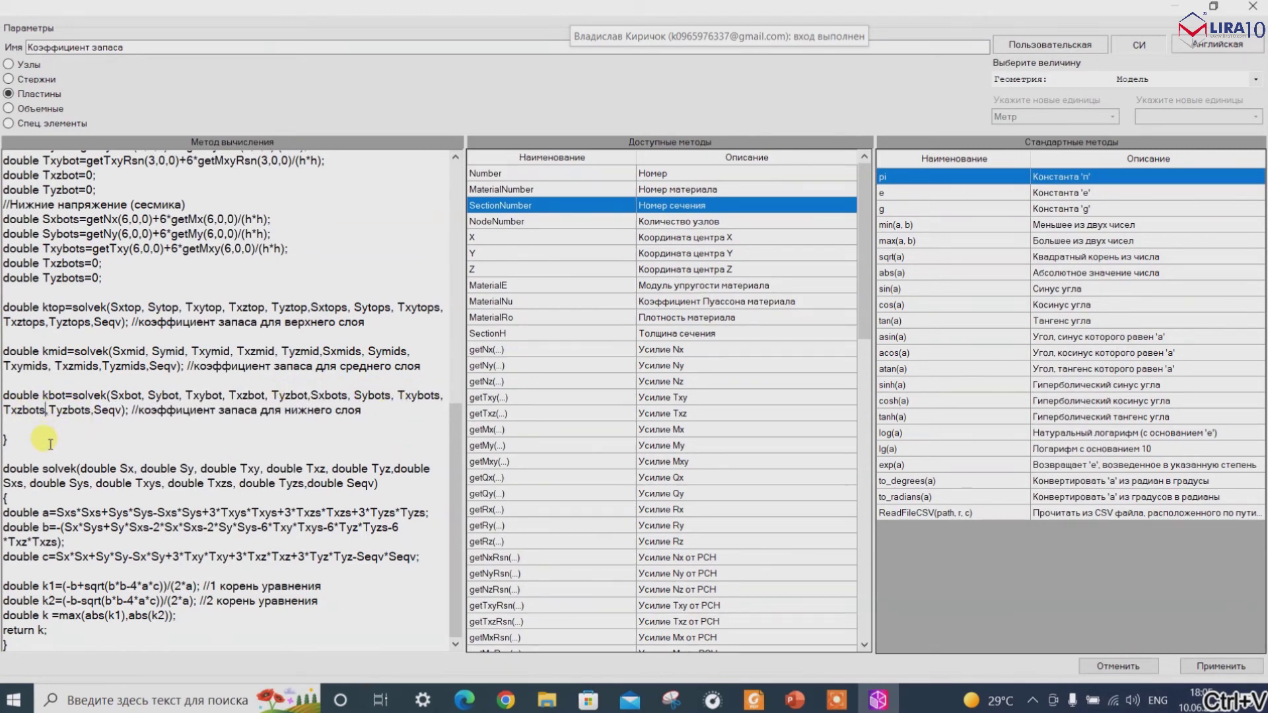
Below the kbot statement, add double k =min(min(ktop,kbot),kmid); and return k; to close the main block.
{"action": "left_click", "coordinate": [39, 425]}
{"action": "key", "text": "Return"}
{"action": "key", "text": "Return"}
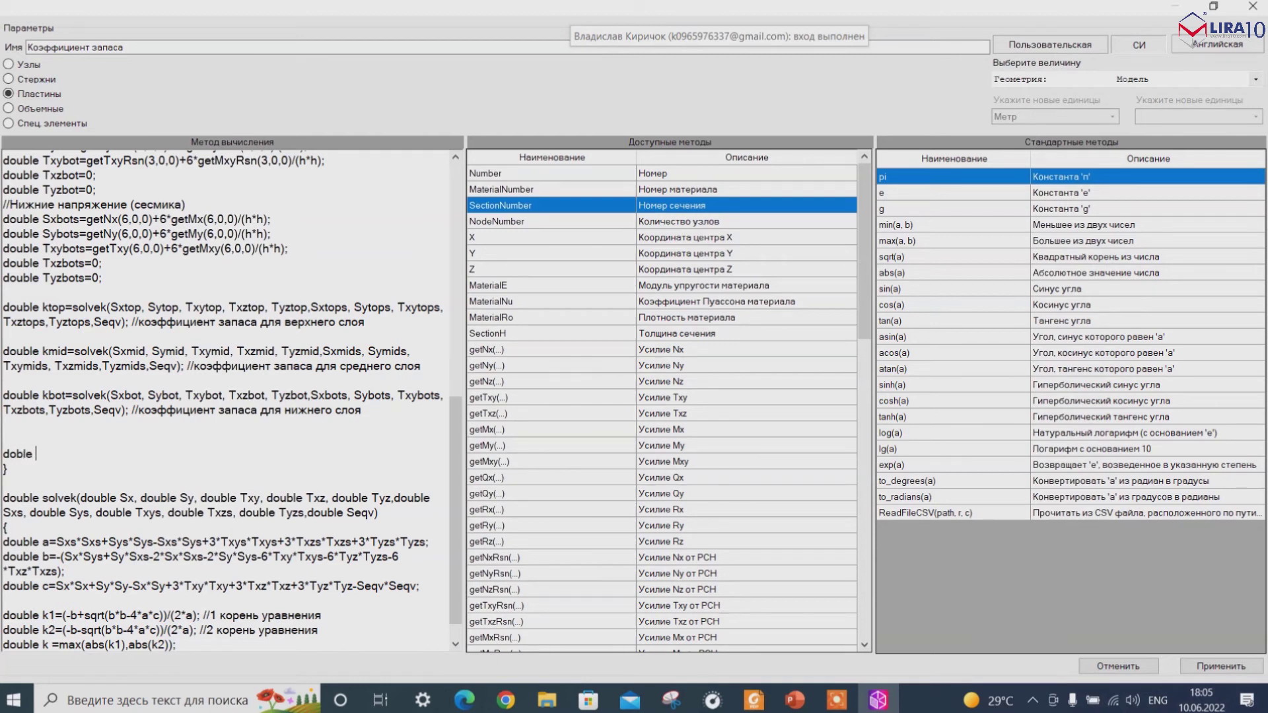
{"action": "type", "text": "le"}
{"action": "type", "text": "()"}
{"action": "type", "text": "ktop"}
{"action": "type", "text": ",kbot),kmid"}
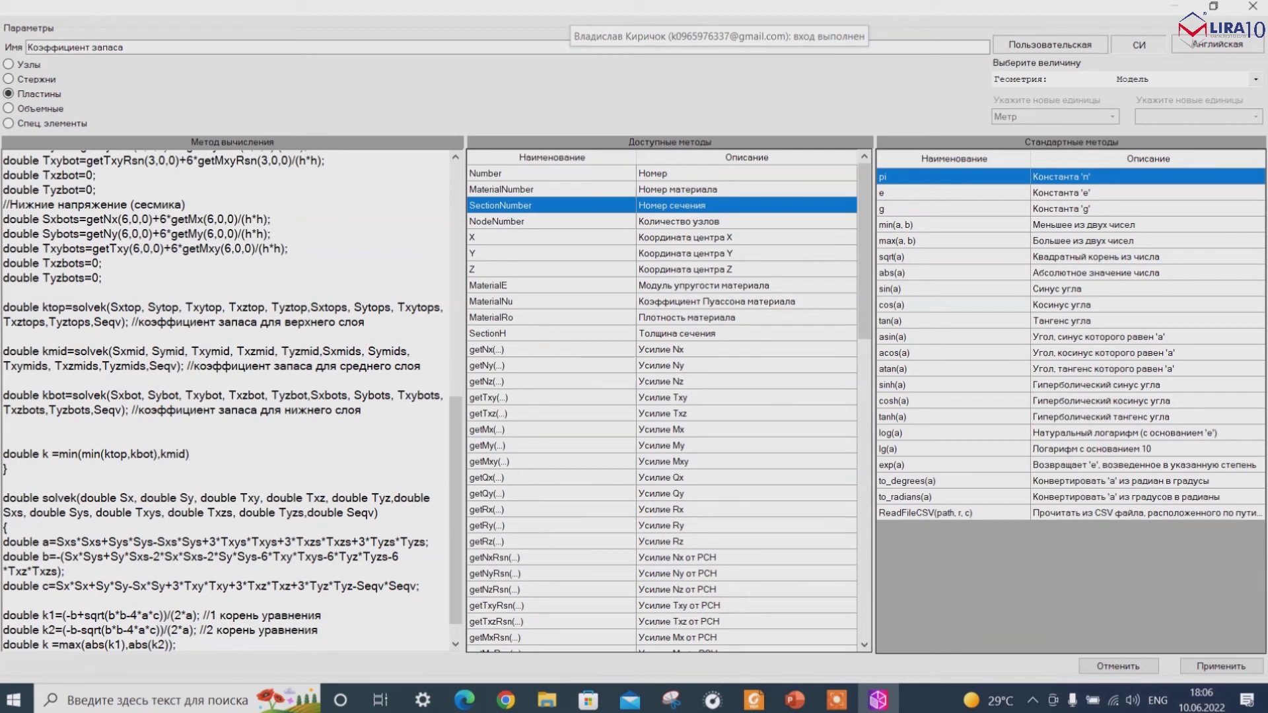
{"action": "type", "text": ";"}
{"action": "key", "text": "Return"}
{"action": "type", "text": "r"}
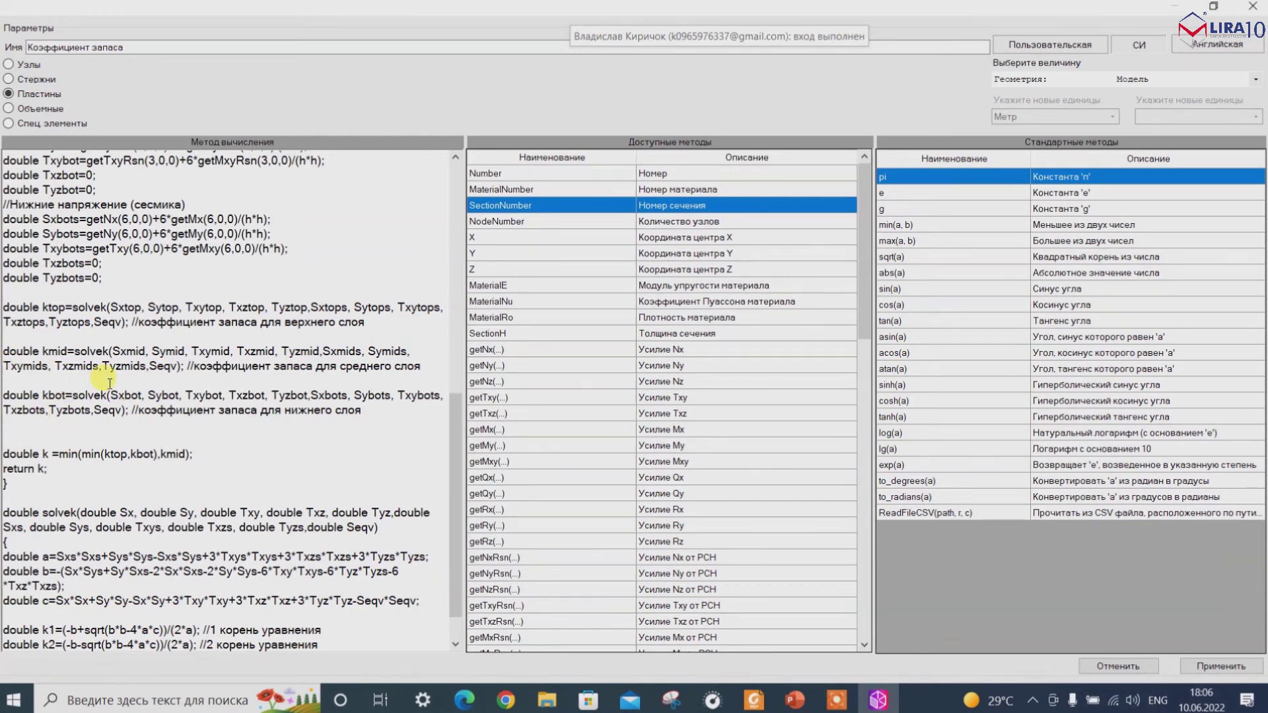
Apply the finished script and show the Коэффициент запаса mosaic in the Heatexchanger view.
{"action": "scroll", "coordinate": [191, 396], "scroll_direction": "up", "scroll_amount": 12}
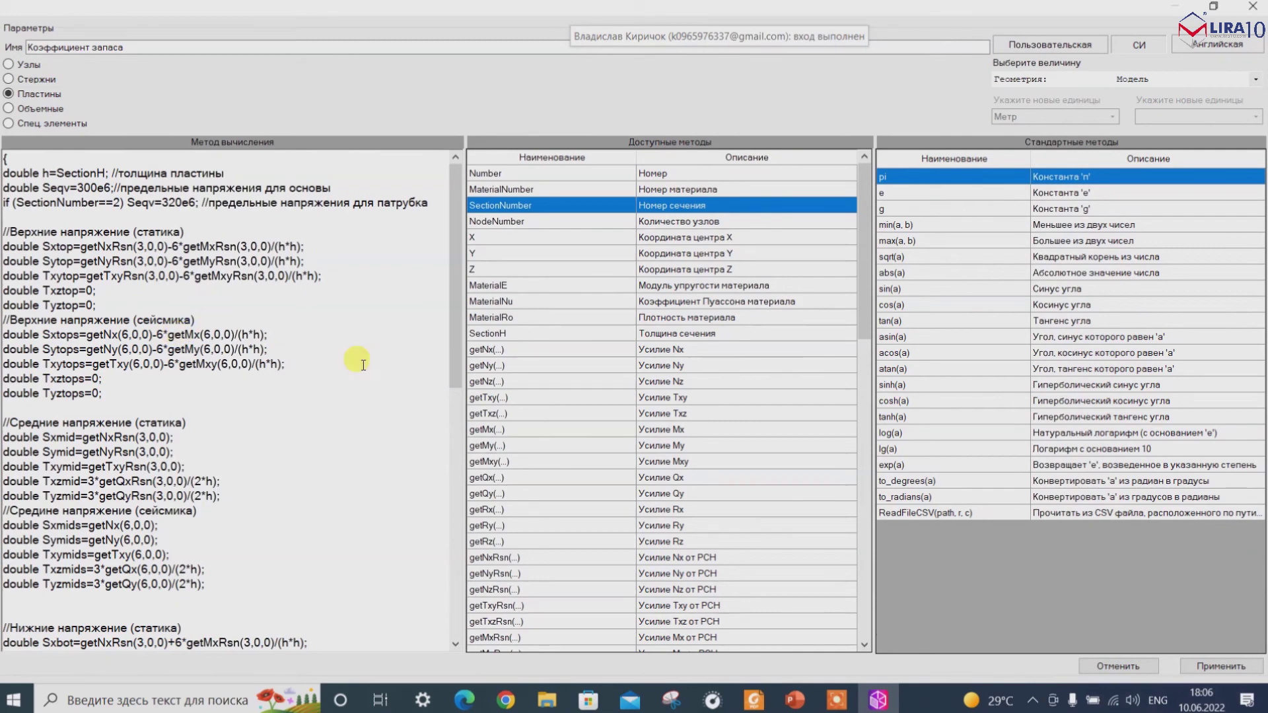
{"action": "left_click", "coordinate": [1206, 670]}
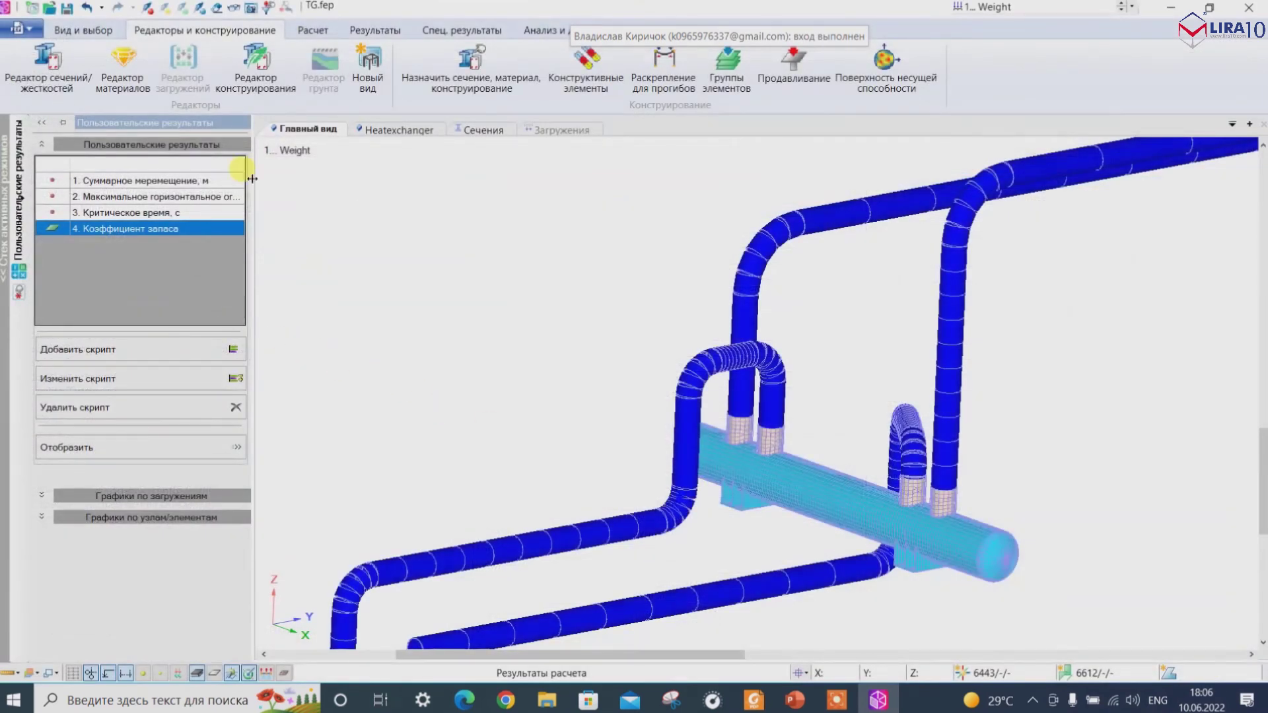
{"action": "left_click", "coordinate": [404, 134]}
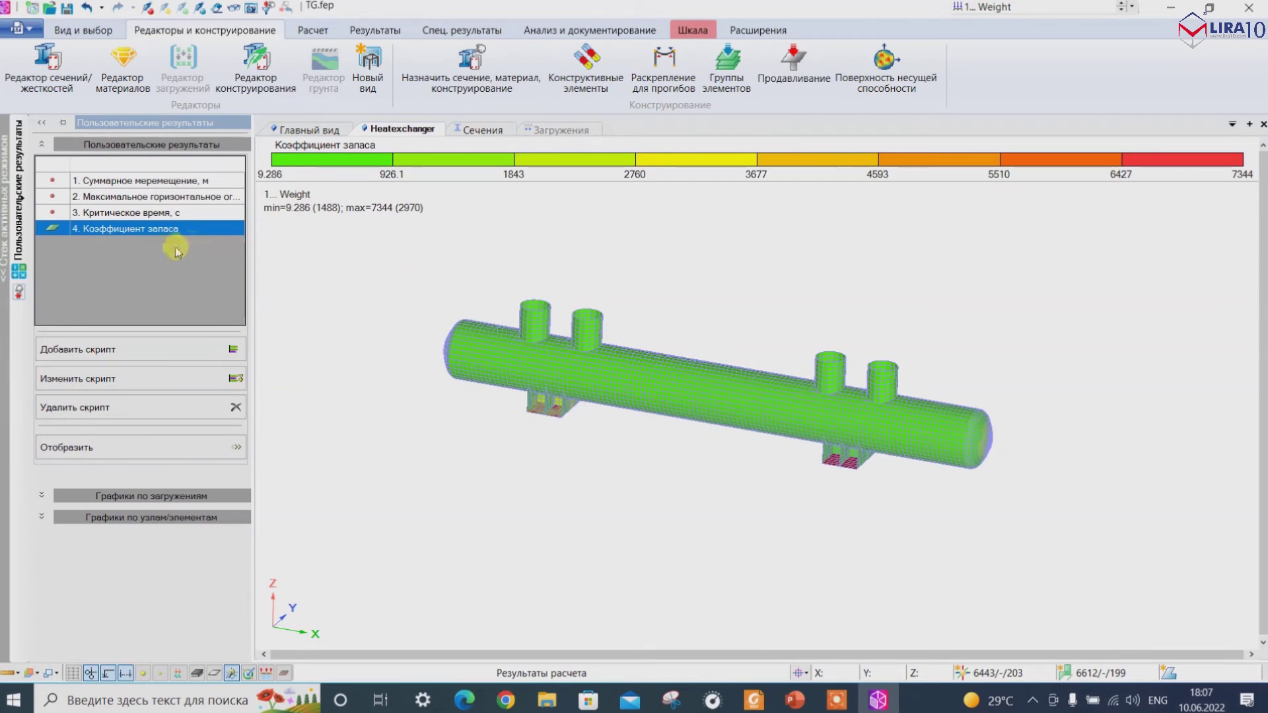
Reopen the Коэффициент запаса script, change solvek's k to min(abs(k1),abs(k2)), and apply it to redisplay the mosaic.
{"action": "left_click", "coordinate": [111, 382]}
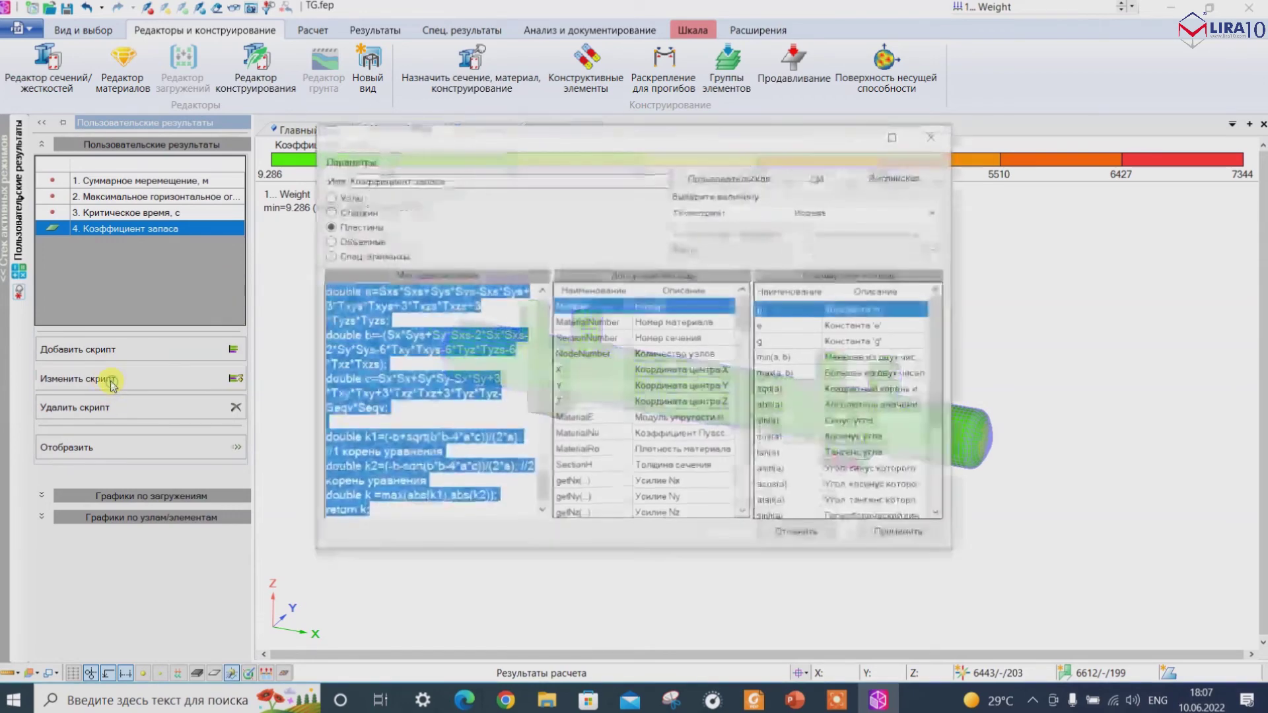
{"action": "left_click", "coordinate": [492, 318]}
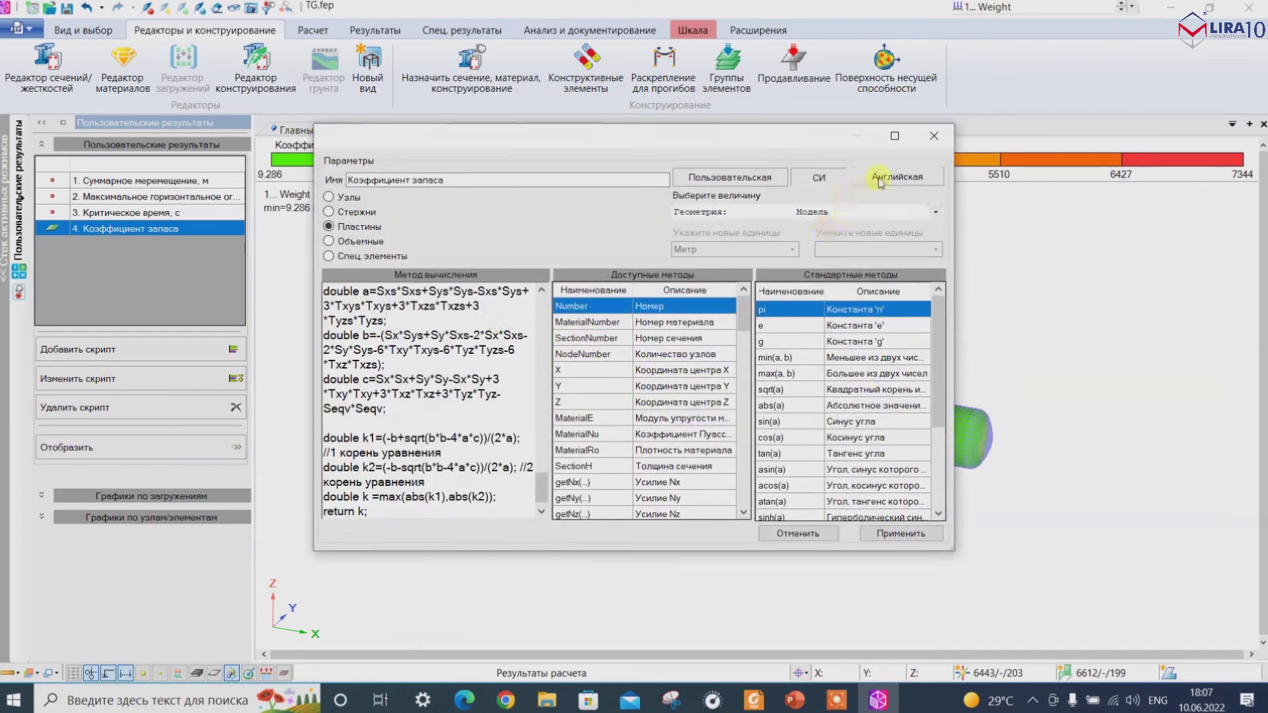
{"action": "left_click", "coordinate": [893, 137]}
{"action": "scroll", "coordinate": [251, 317], "scroll_direction": "up", "scroll_amount": 10}
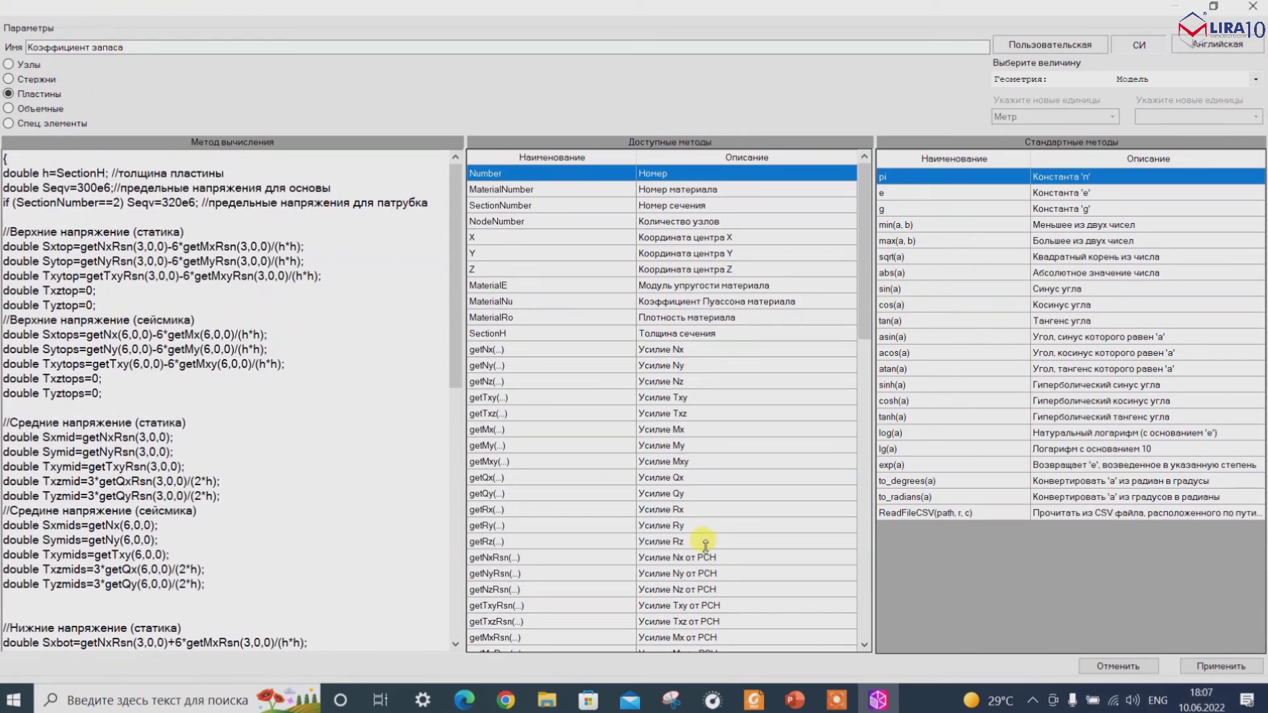
{"action": "left_click", "coordinate": [836, 701]}
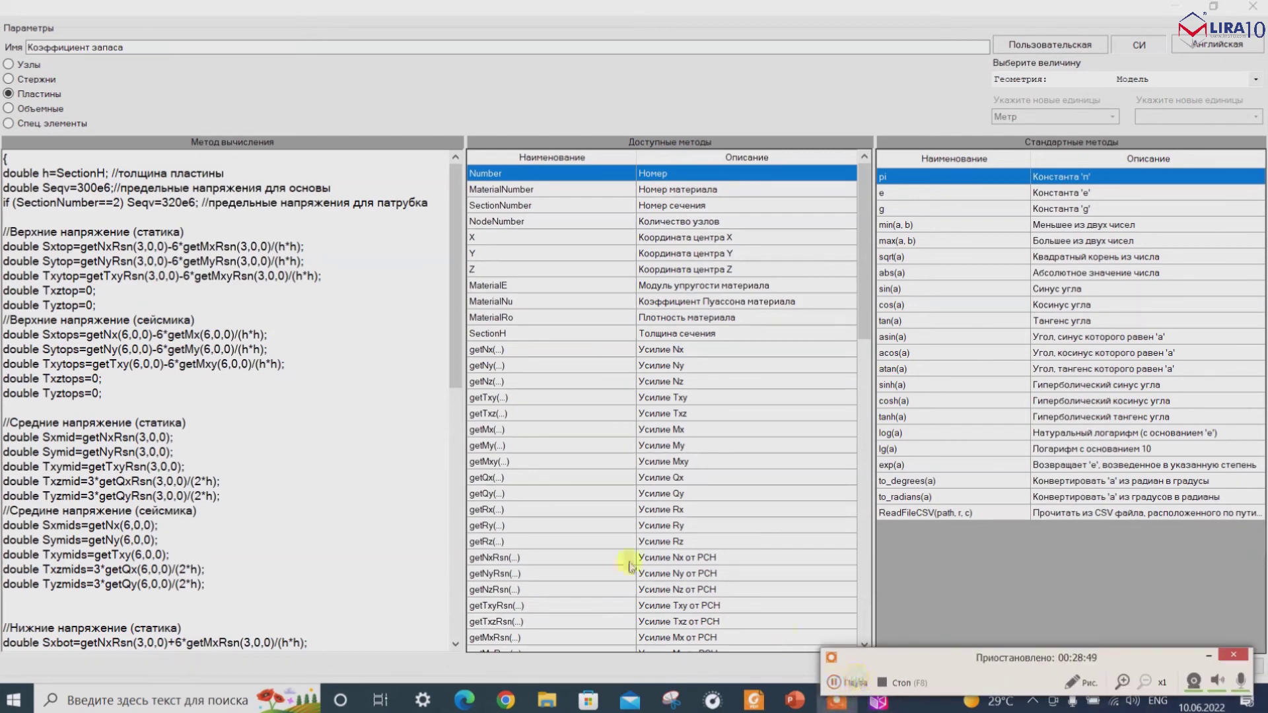
{"action": "left_click_drag", "start_coordinate": [454, 274], "coordinate": [455, 525]}
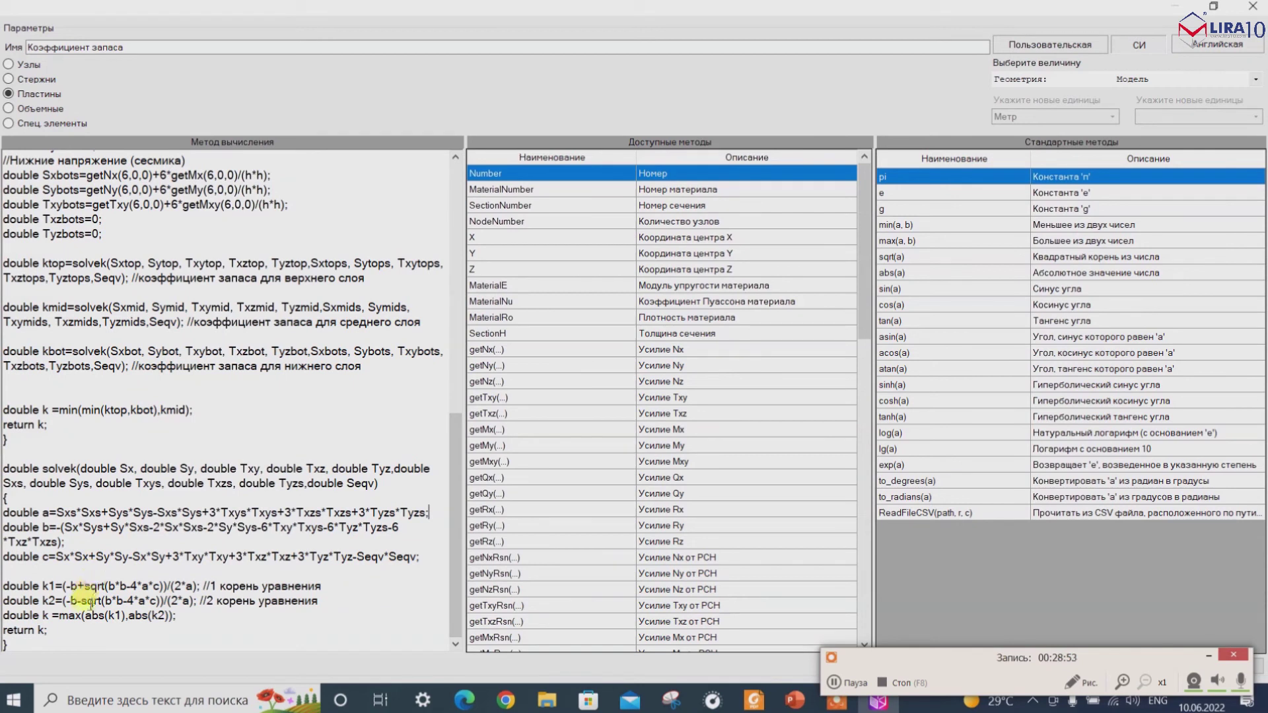
{"action": "double_click", "coordinate": [79, 616]}
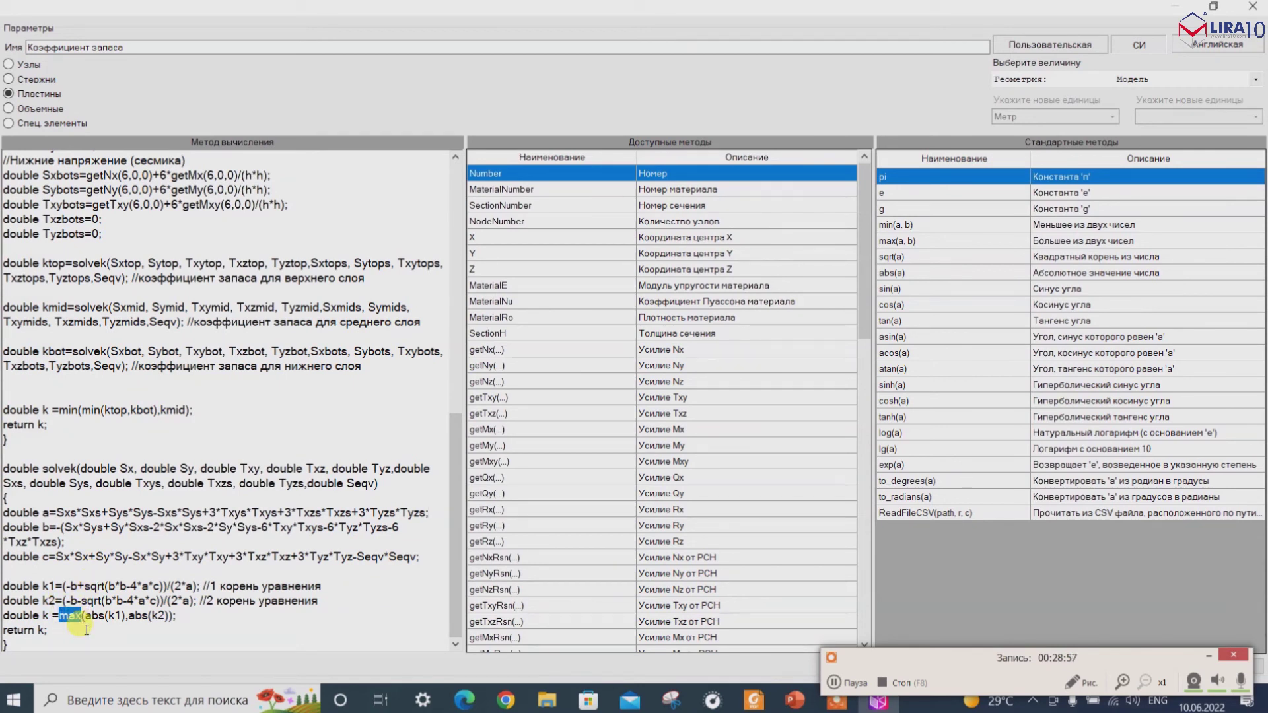
{"action": "type", "text": "min"}
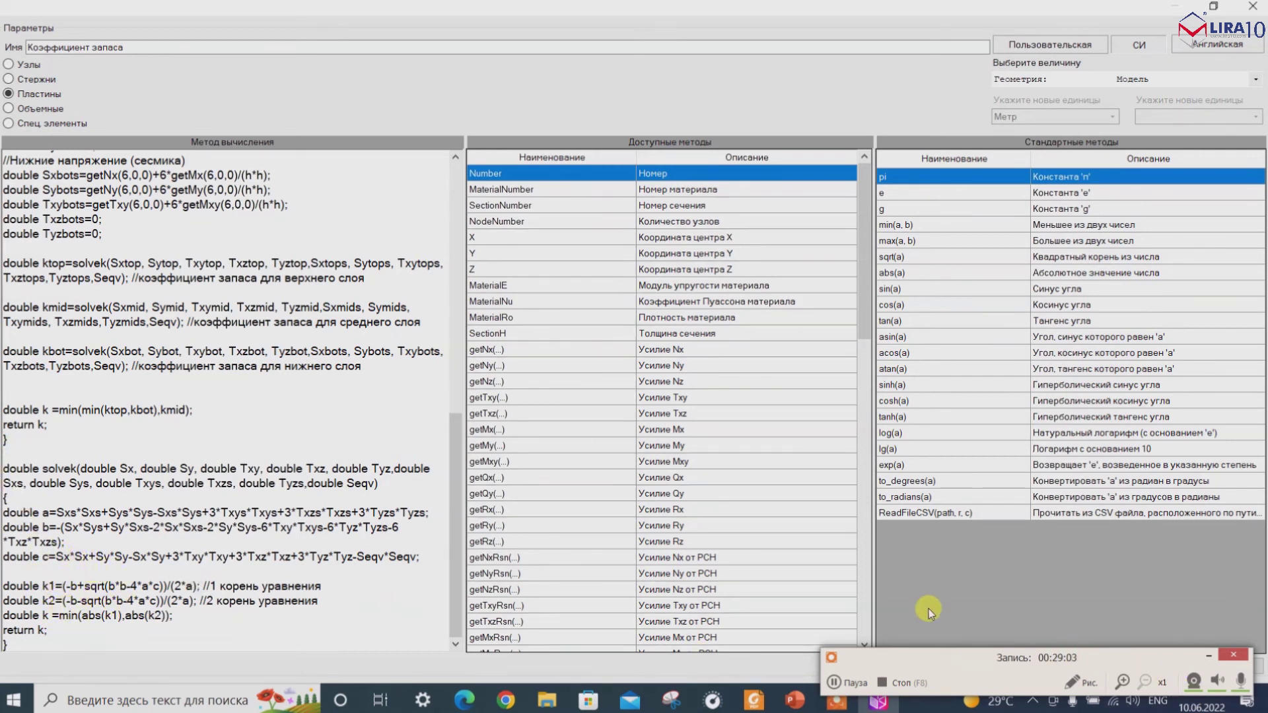
{"action": "left_click", "coordinate": [1214, 657]}
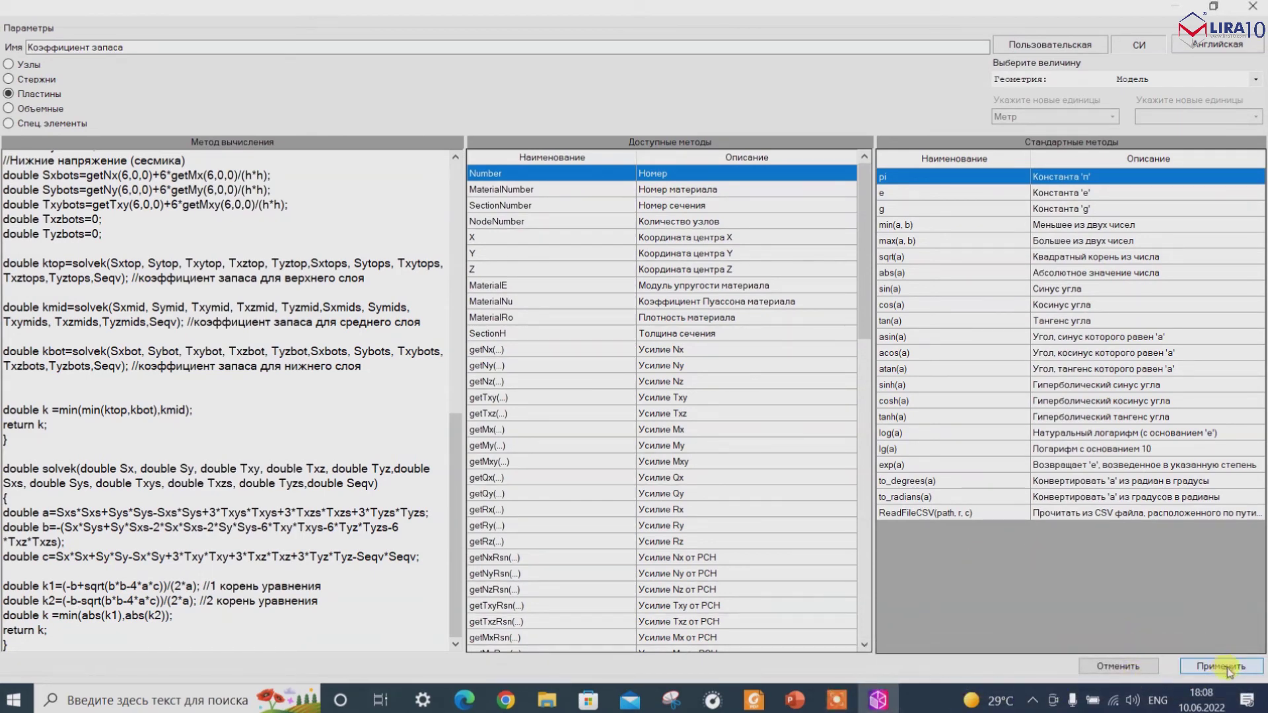
{"action": "left_click", "coordinate": [1223, 667]}
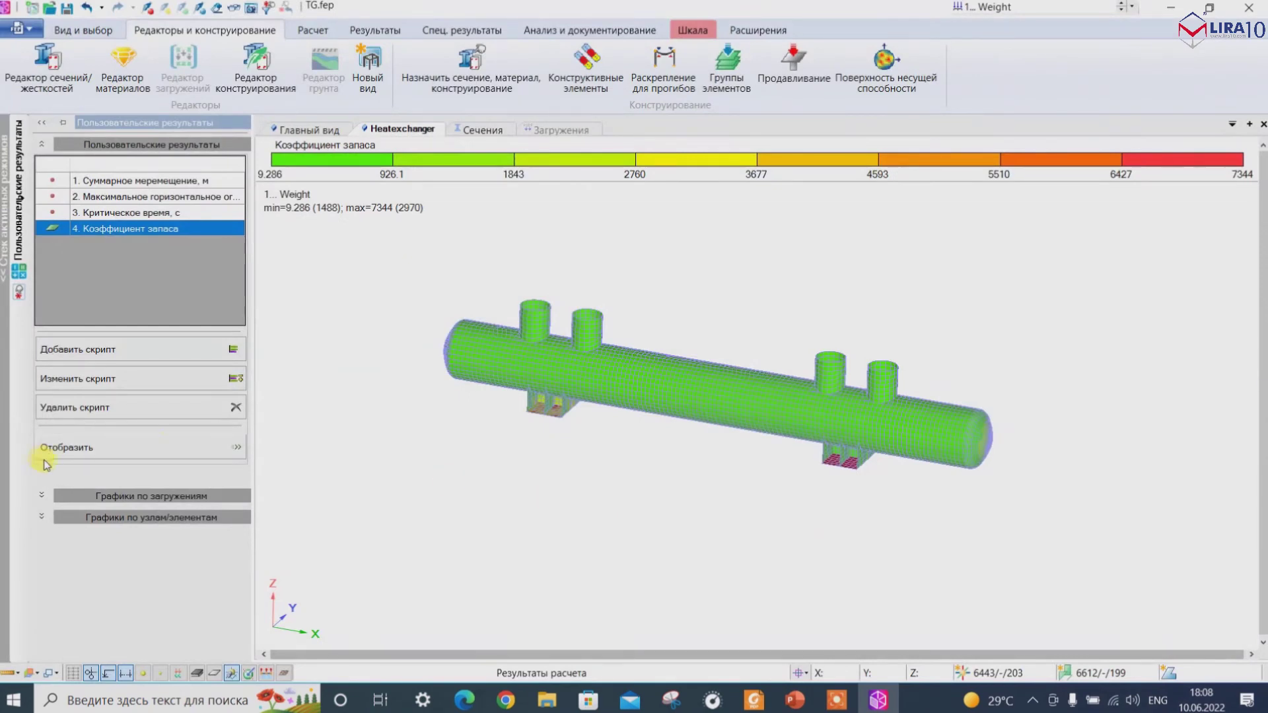
{"action": "left_click", "coordinate": [62, 446]}
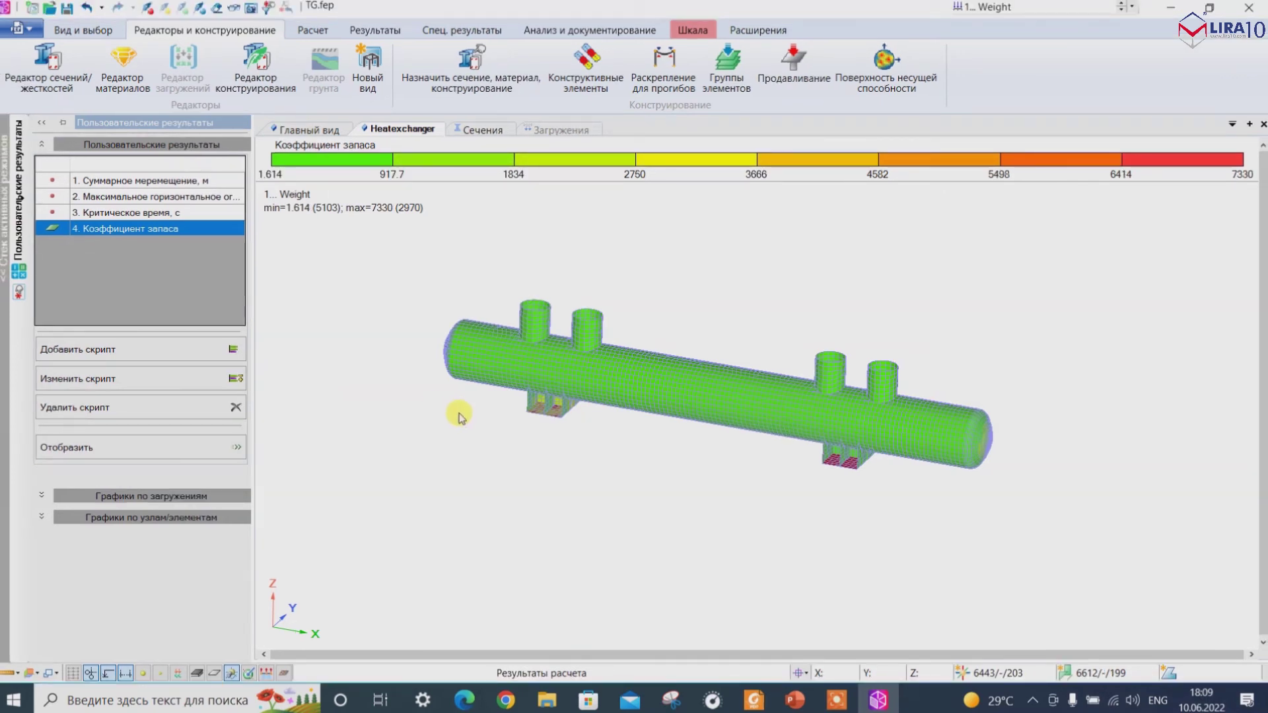
Select a red base plate element of the heat exchanger support and label it with «Значение с мозаики, элементы».
{"action": "scroll", "coordinate": [668, 394], "scroll_direction": "up", "scroll_amount": 5}
{"action": "mouse_move", "coordinate": [616, 446]}
{"action": "middle_mouse_down"}
{"action": "mouse_move", "coordinate": [595, 390]}
{"action": "mouse_move", "coordinate": [621, 470]}
{"action": "middle_mouse_up"}
{"action": "key", "text": "alt"}
{"action": "scroll", "coordinate": [1081, 594], "scroll_direction": "up", "scroll_amount": 5}
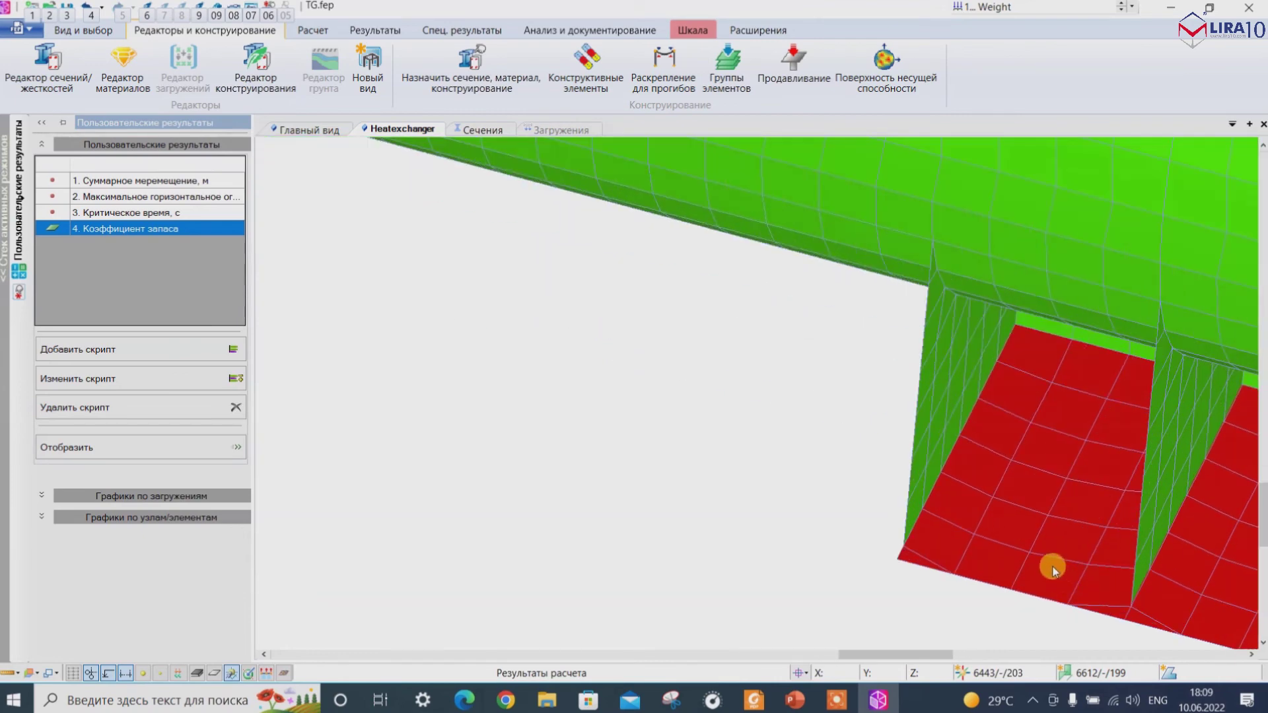
{"action": "scroll", "coordinate": [975, 518], "scroll_direction": "down", "scroll_amount": 2}
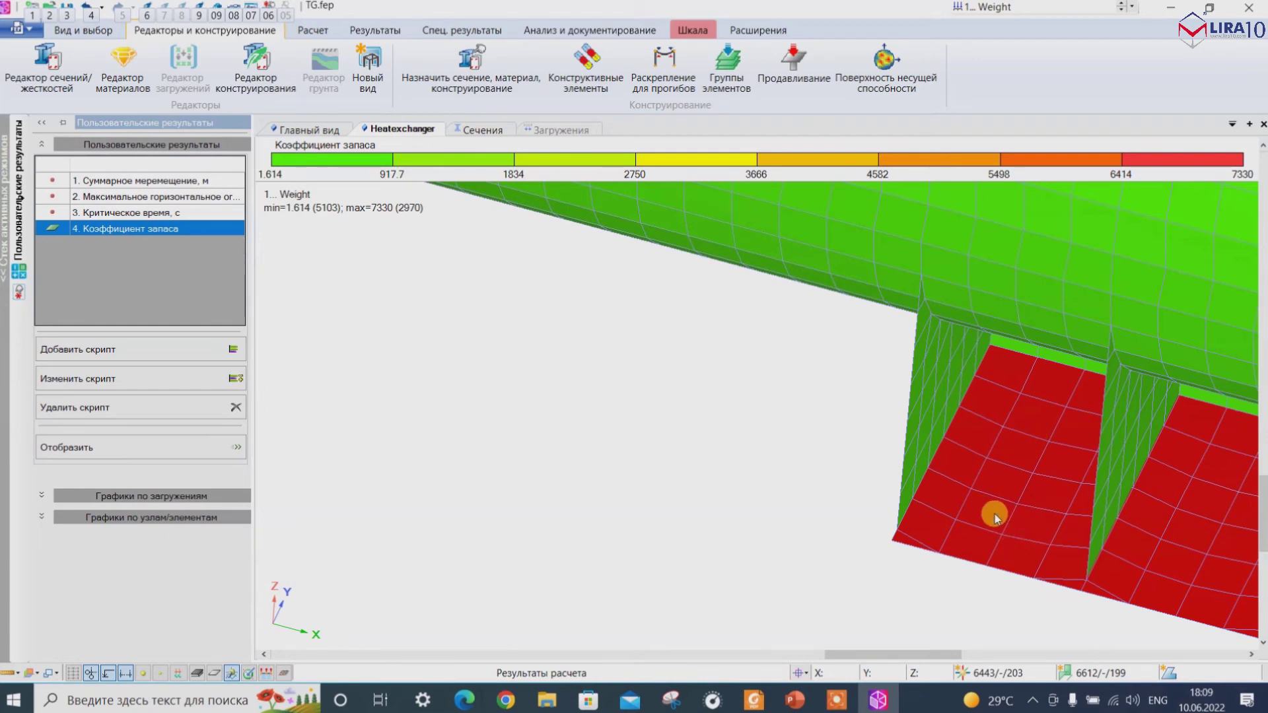
{"action": "scroll", "coordinate": [1009, 533], "scroll_direction": "down", "scroll_amount": 5}
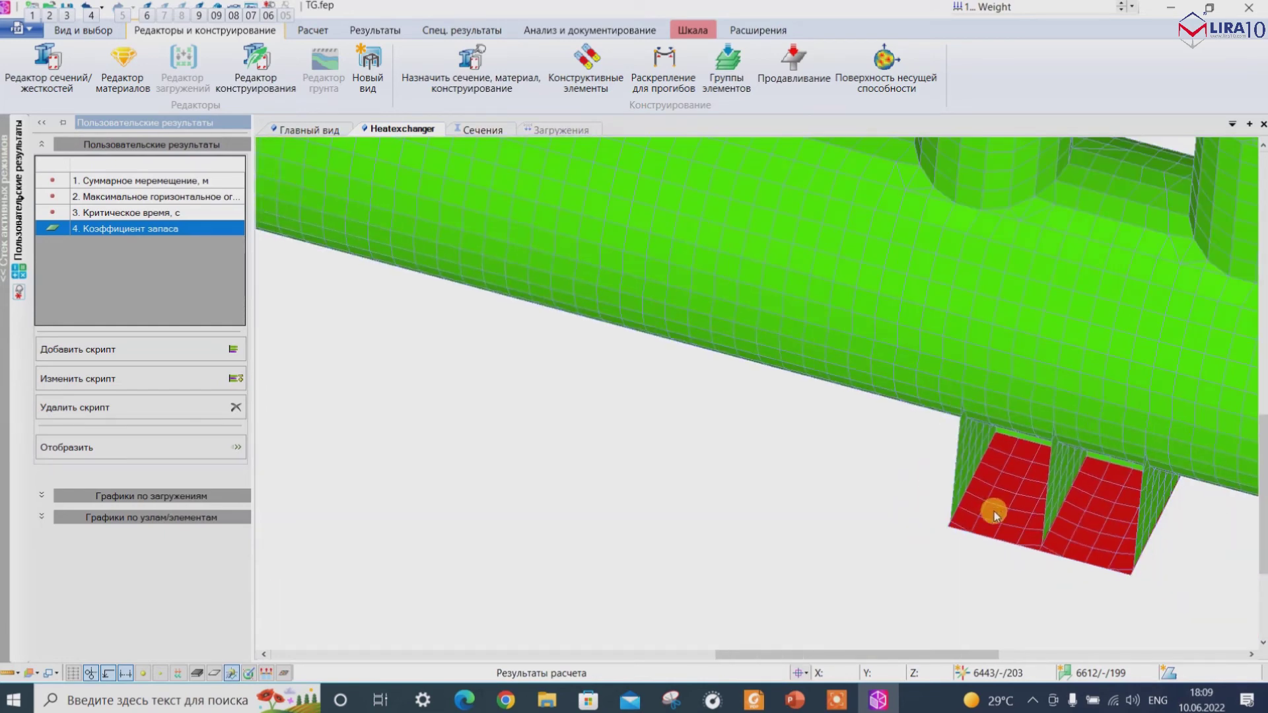
{"action": "scroll", "coordinate": [1013, 509], "scroll_direction": "up", "scroll_amount": 5}
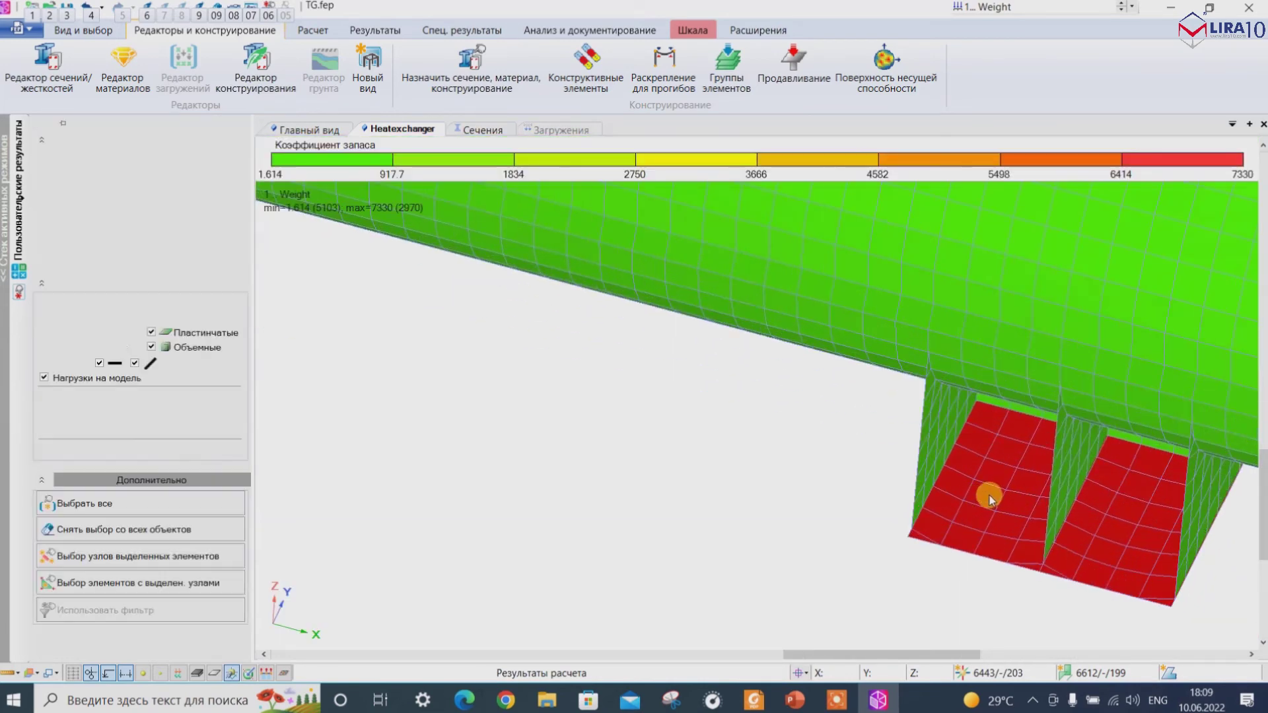
{"action": "left_click", "coordinate": [973, 492]}
{"action": "left_click", "coordinate": [83, 30]}
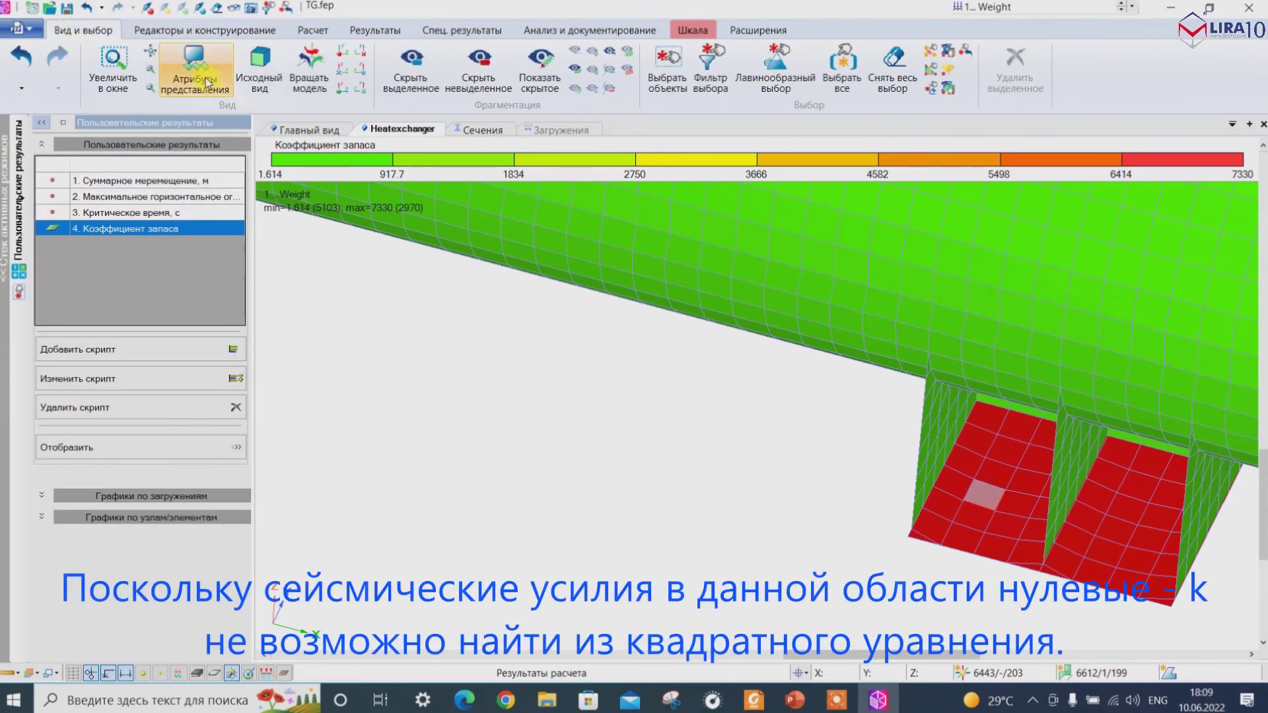
{"action": "left_click", "coordinate": [195, 76]}
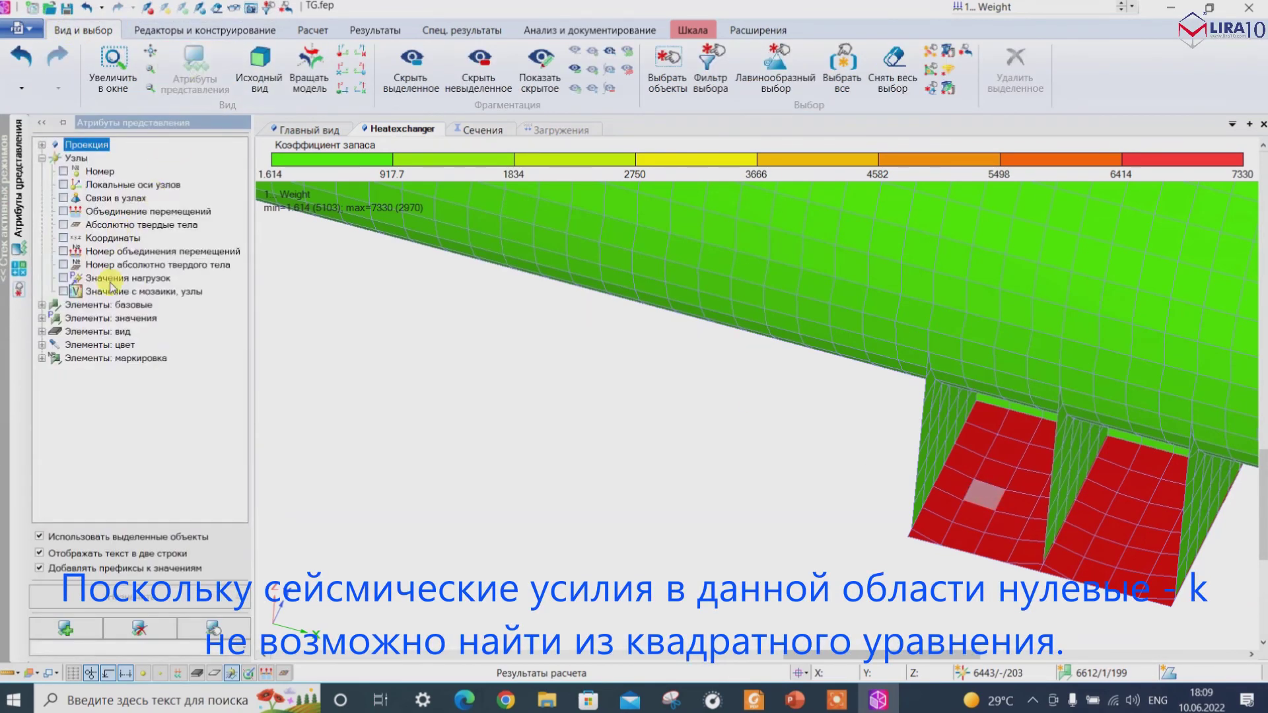
{"action": "left_click", "coordinate": [43, 305]}
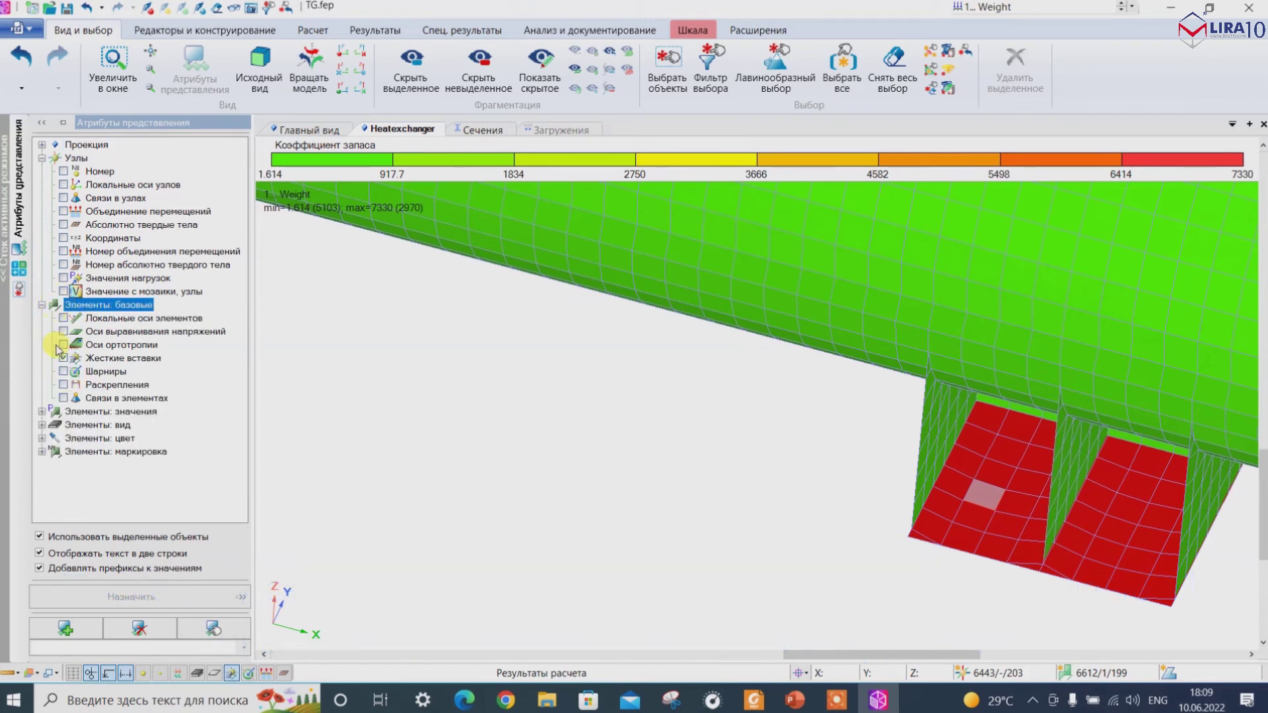
{"action": "left_click", "coordinate": [42, 412]}
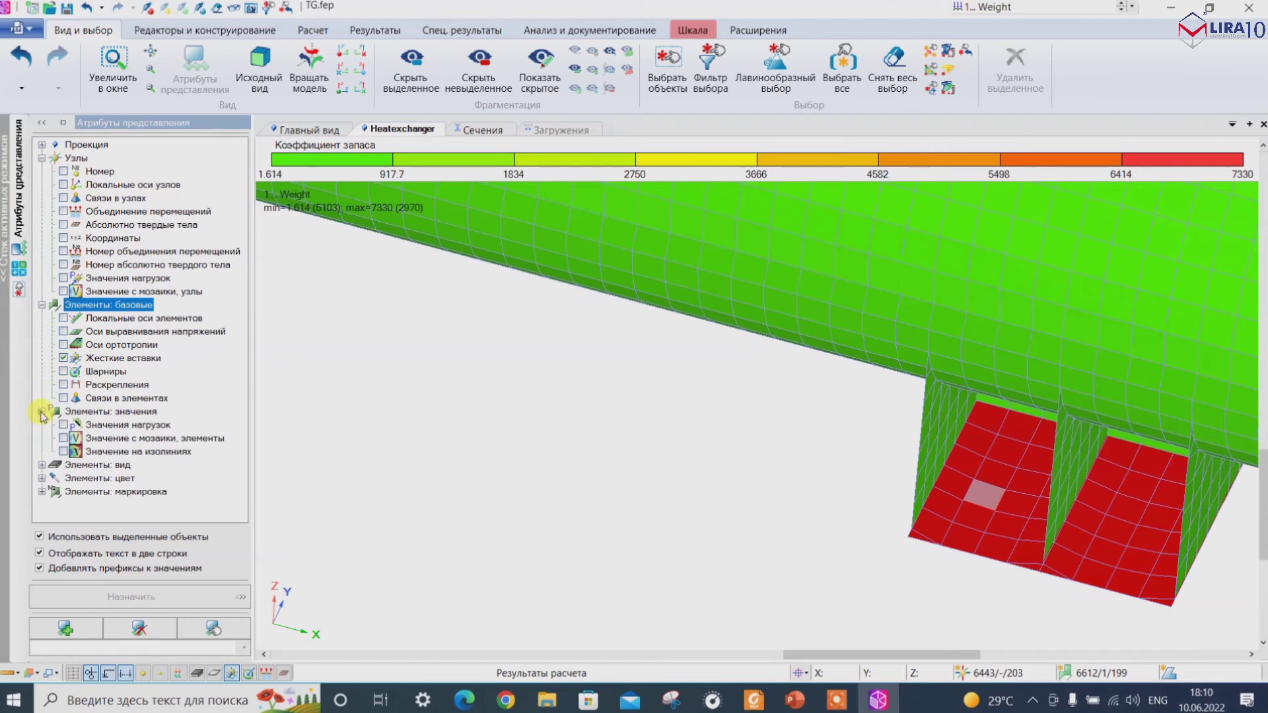
{"action": "left_click", "coordinate": [63, 438]}
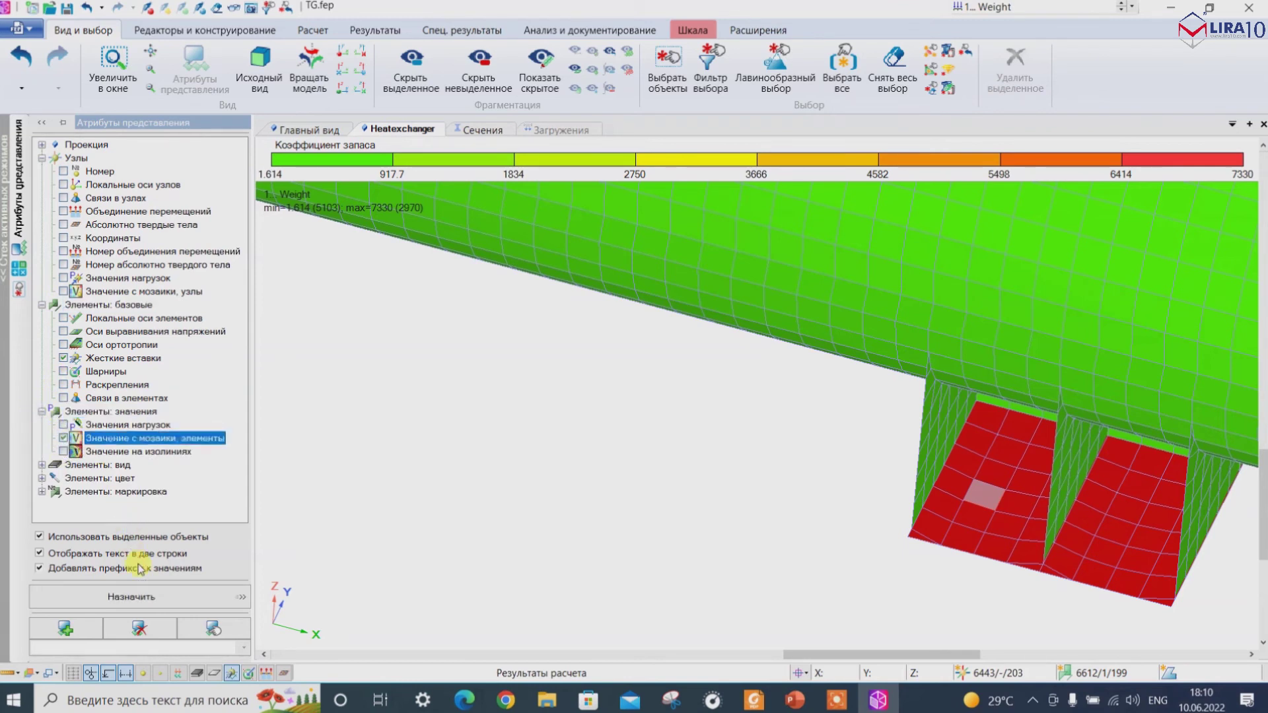
{"action": "left_click", "coordinate": [139, 597]}
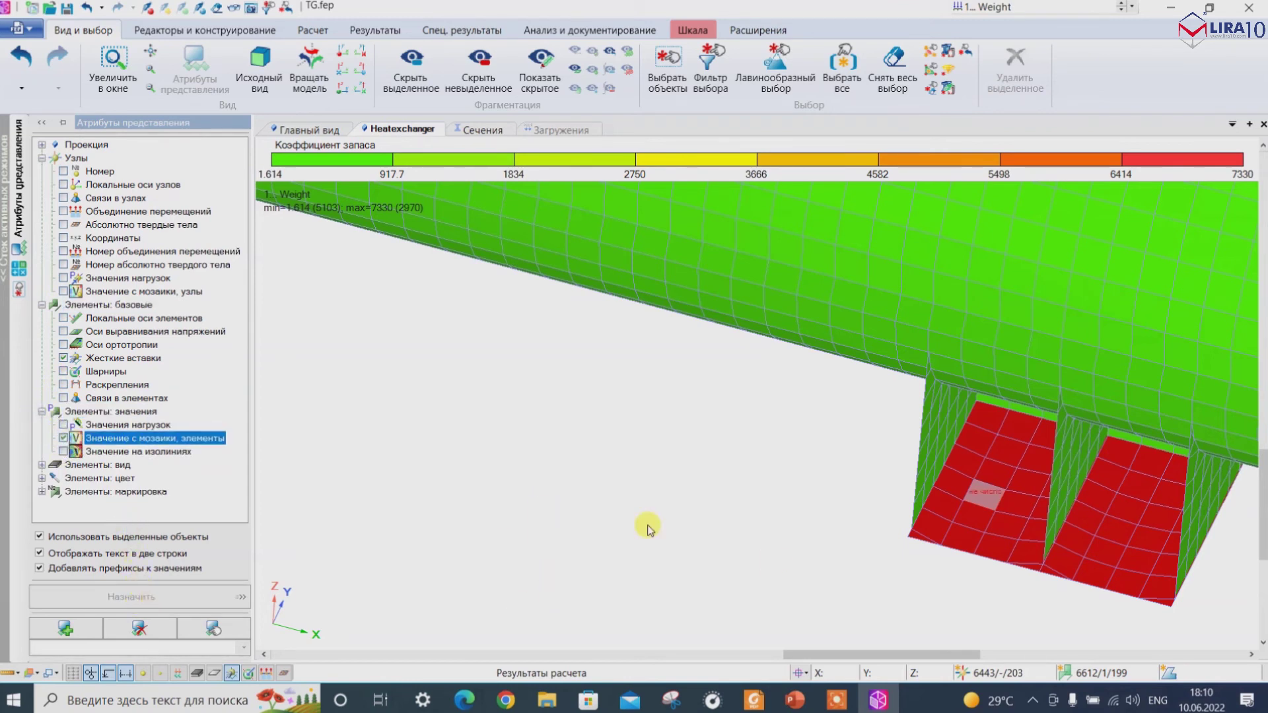
Reopen the Коэффициент запаса script, change the main block's final statement to return 1/k;, and apply it to redisplay the mosaic.
{"action": "scroll", "coordinate": [994, 535], "scroll_direction": "up", "scroll_amount": 5}
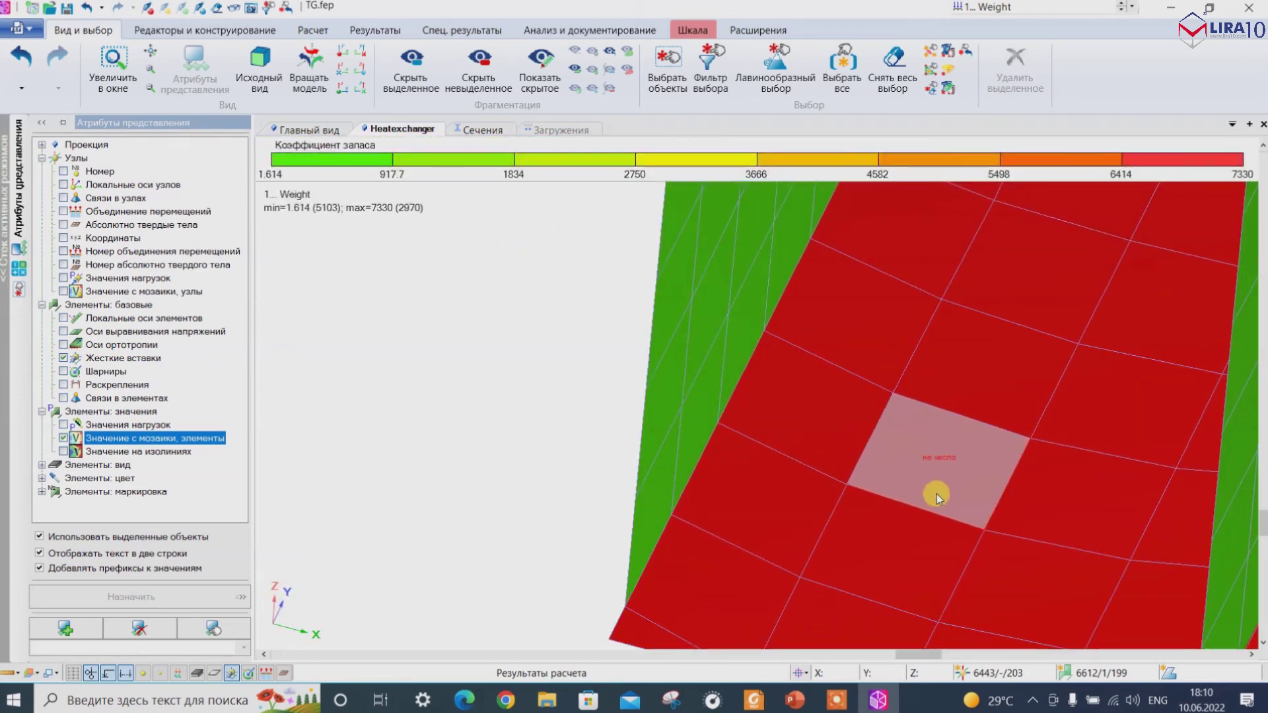
{"action": "scroll", "coordinate": [872, 489], "scroll_direction": "down", "scroll_amount": 5}
{"action": "scroll", "coordinate": [874, 489], "scroll_direction": "down", "scroll_amount": 5}
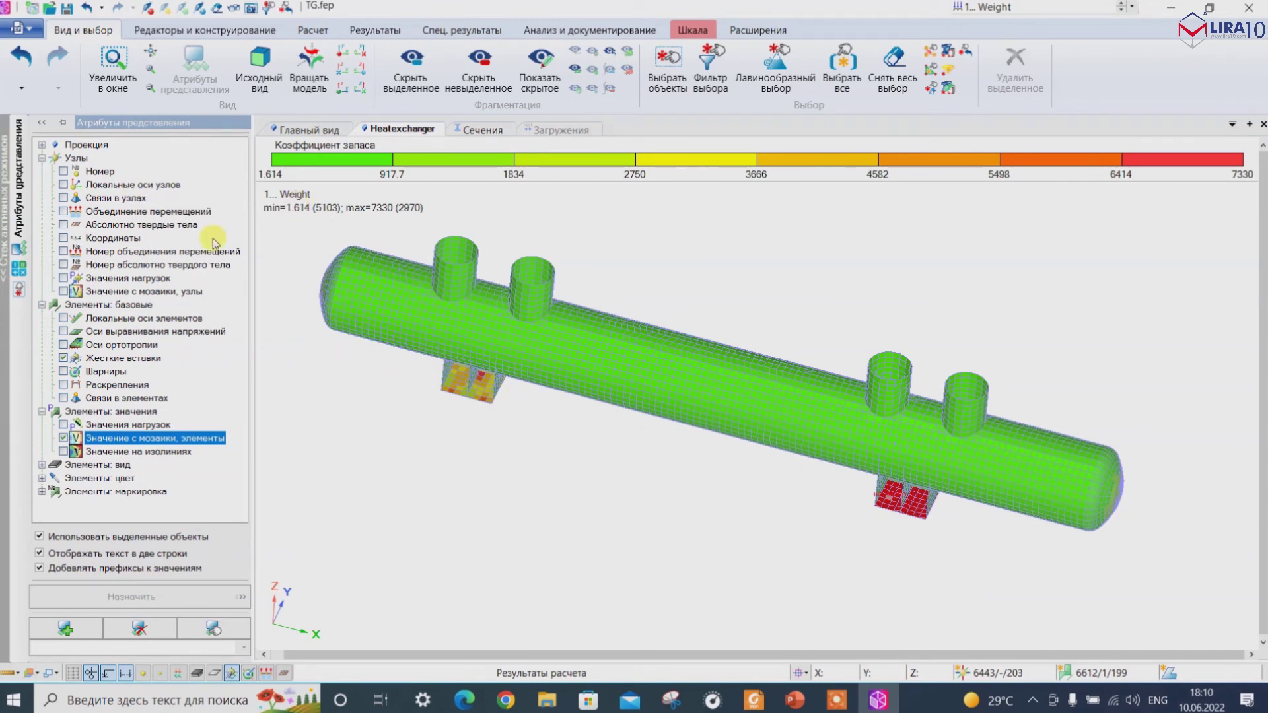
{"action": "left_click", "coordinate": [25, 271]}
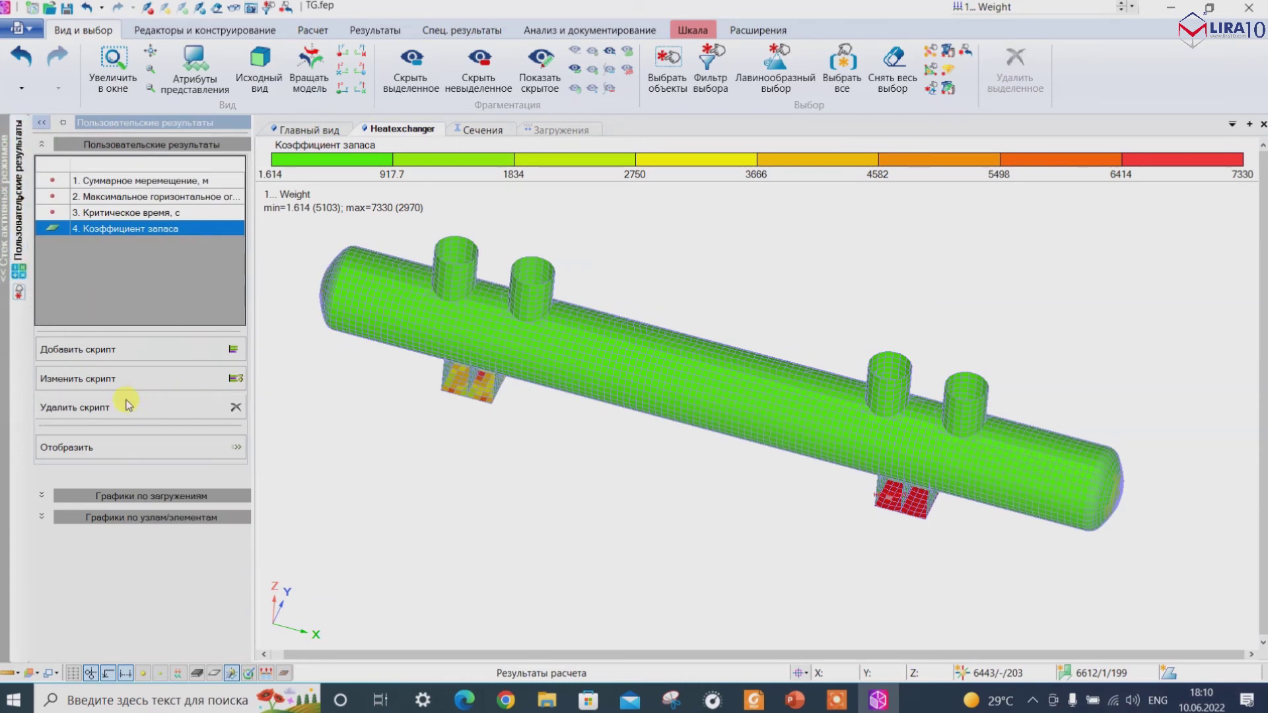
{"action": "mouse_move", "coordinate": [555, 423]}
{"action": "middle_mouse_down"}
{"action": "mouse_move", "coordinate": [558, 395]}
{"action": "mouse_move", "coordinate": [546, 410]}
{"action": "middle_mouse_up"}
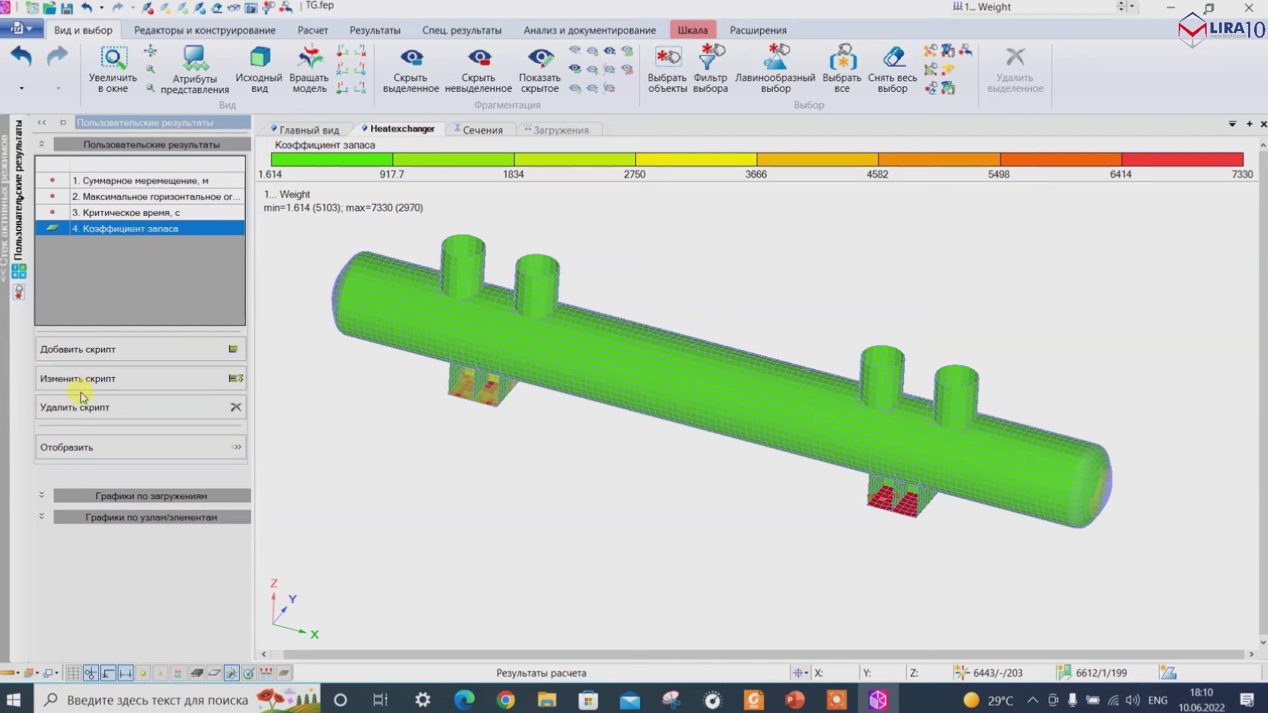
{"action": "left_click", "coordinate": [129, 381]}
{"action": "left_click", "coordinate": [426, 396]}
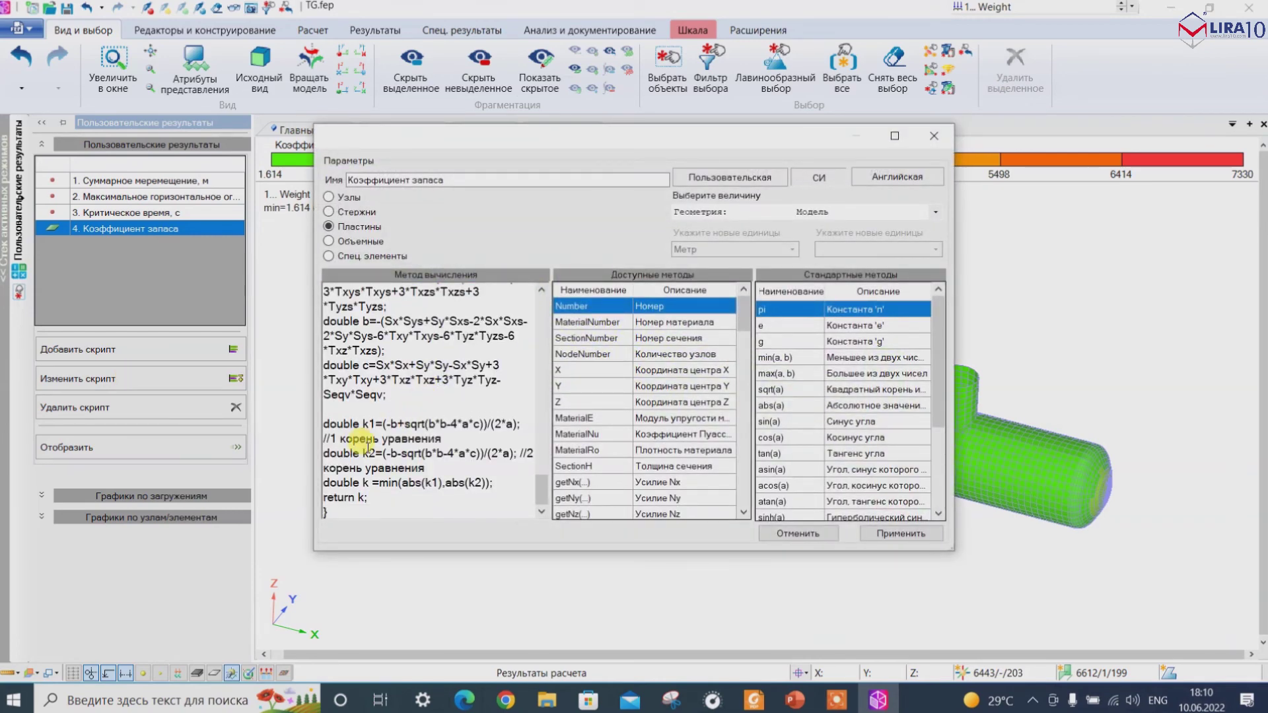
{"action": "scroll", "coordinate": [360, 429], "scroll_direction": "up", "scroll_amount": 2}
{"action": "scroll", "coordinate": [373, 413], "scroll_direction": "up", "scroll_amount": 4}
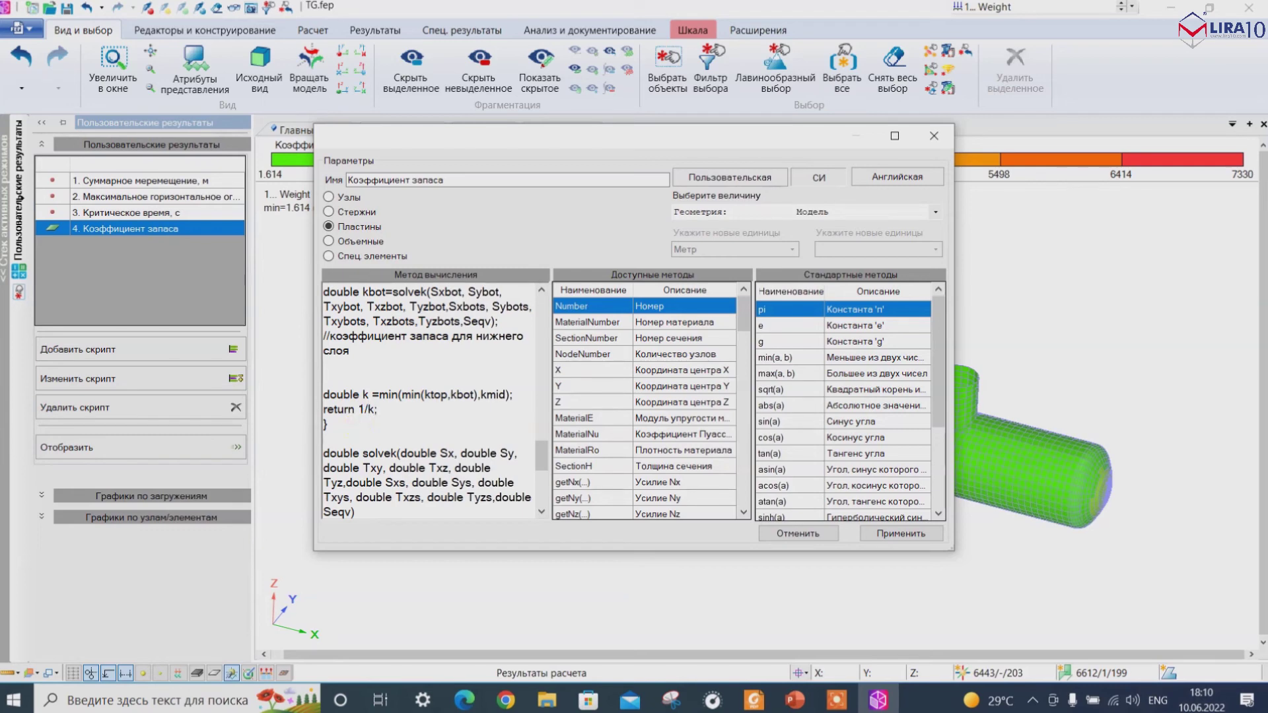
{"action": "left_click", "coordinate": [890, 535]}
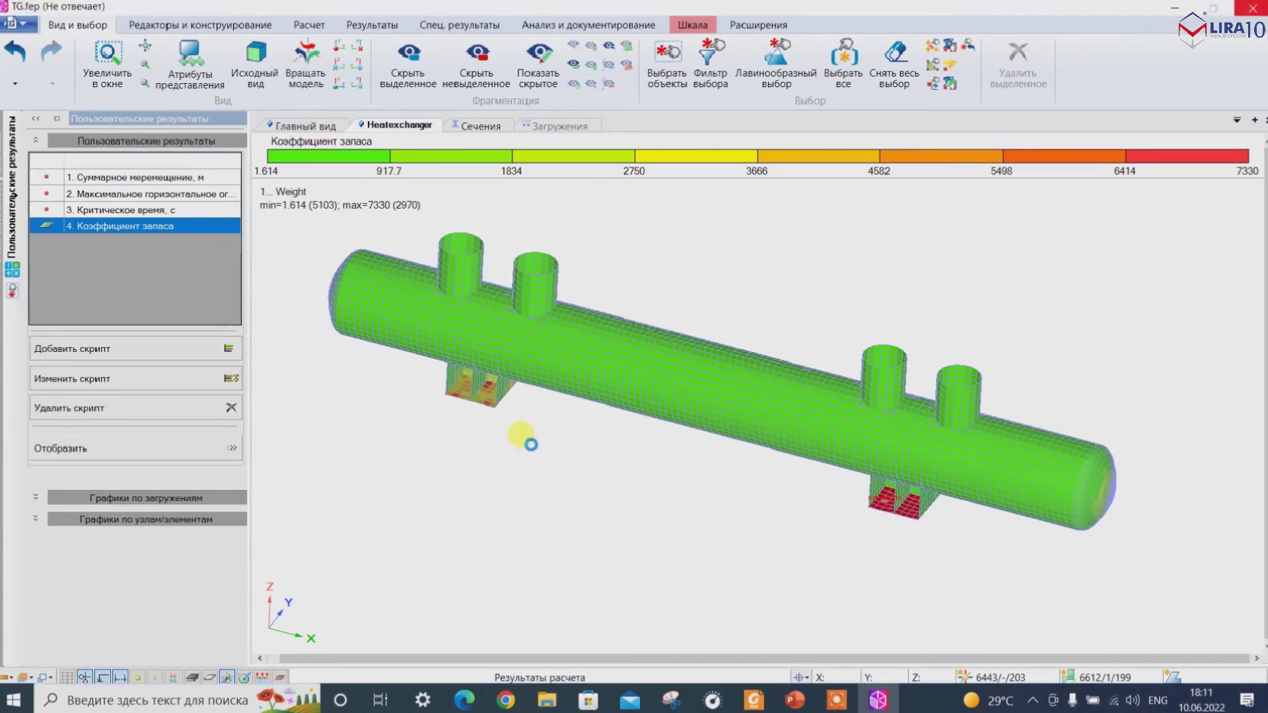
Examine the updated Коэффициент запаса mosaic around the nozzle joints and supports of the heat exchanger.
{"action": "middle_click_drag", "start_coordinate": [603, 486], "coordinate": [900, 406]}
{"action": "scroll", "coordinate": [899, 406], "scroll_direction": "up", "scroll_amount": 5}
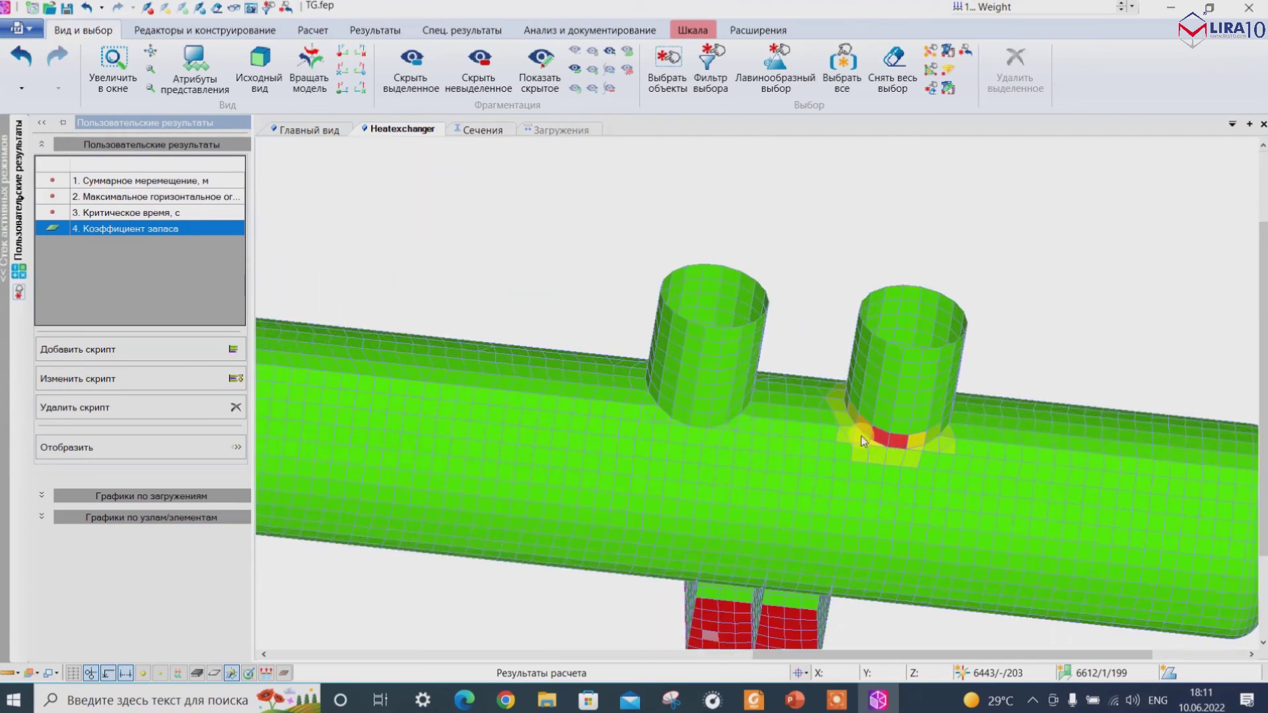
{"action": "scroll", "coordinate": [961, 430], "scroll_direction": "down", "scroll_amount": 5}
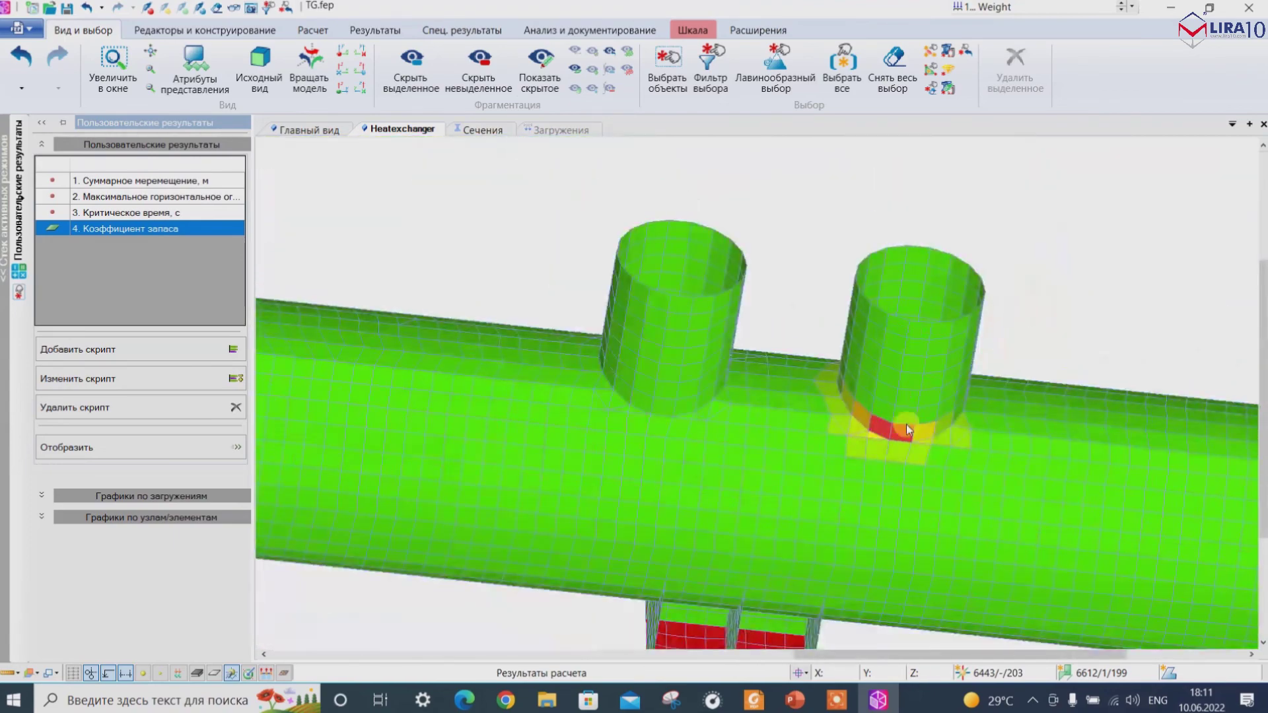
{"action": "middle_click_drag", "start_coordinate": [895, 429], "coordinate": [942, 478]}
{"action": "scroll", "coordinate": [941, 478], "scroll_direction": "down", "scroll_amount": 8}
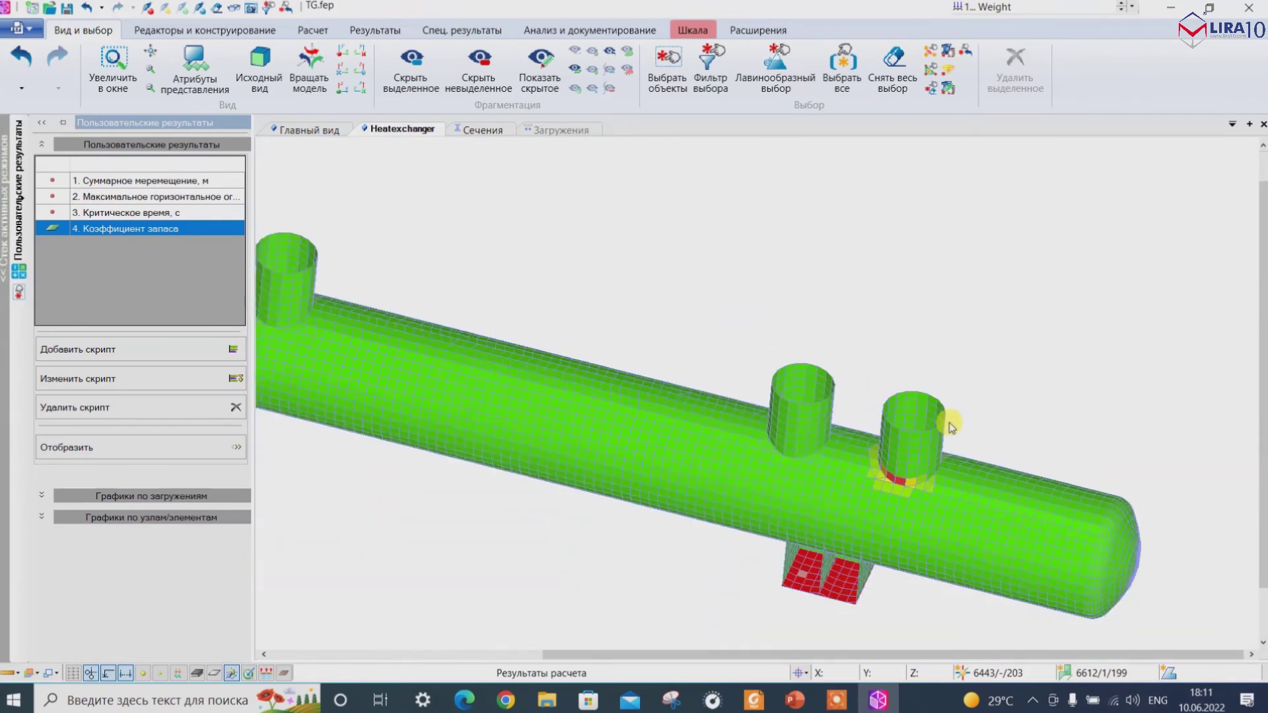
{"action": "middle_click_drag", "start_coordinate": [627, 433], "coordinate": [638, 451]}
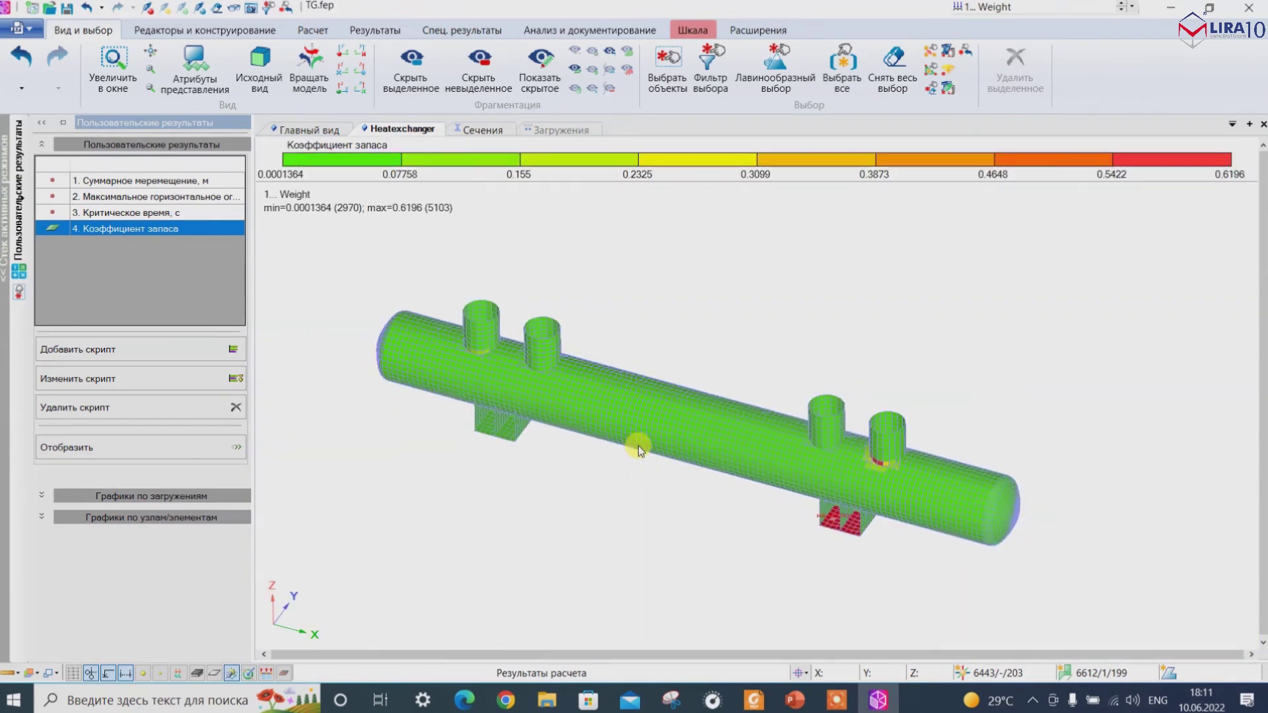
{"action": "scroll", "coordinate": [859, 447], "scroll_direction": "up", "scroll_amount": 8}
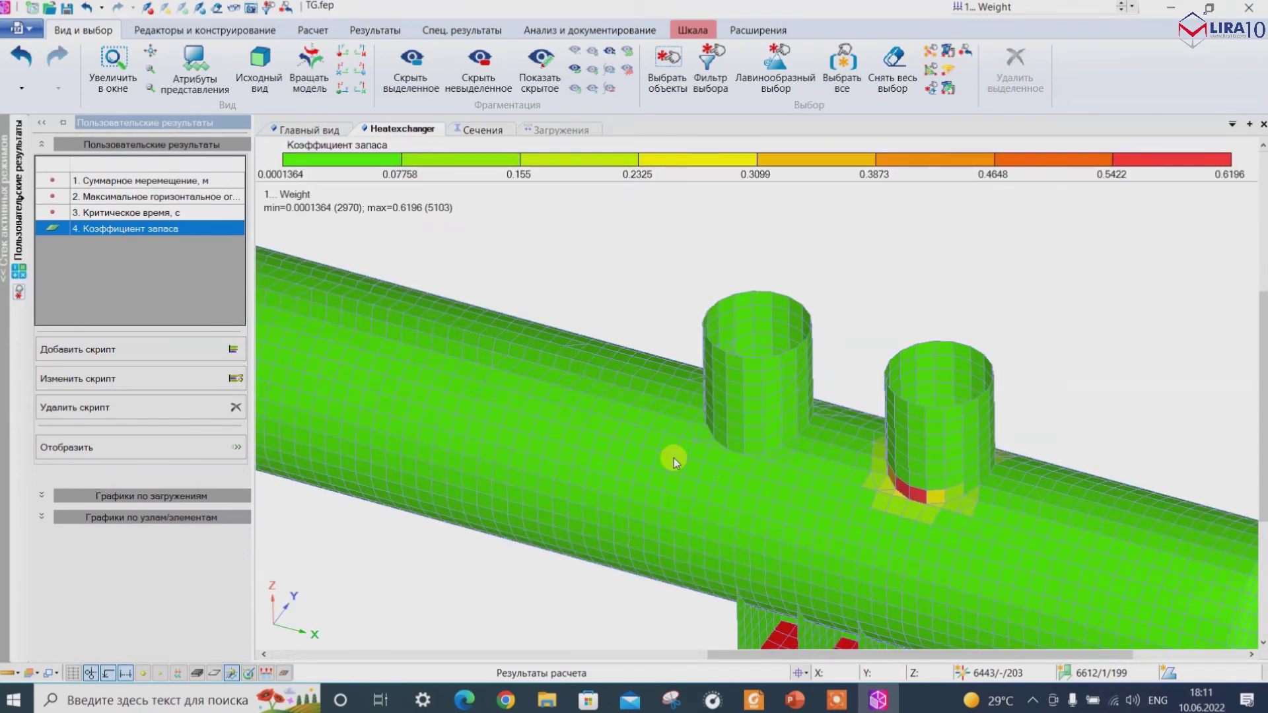
{"action": "scroll", "coordinate": [684, 455], "scroll_direction": "down", "scroll_amount": 2}
{"action": "scroll", "coordinate": [897, 510], "scroll_direction": "down", "scroll_amount": 5}
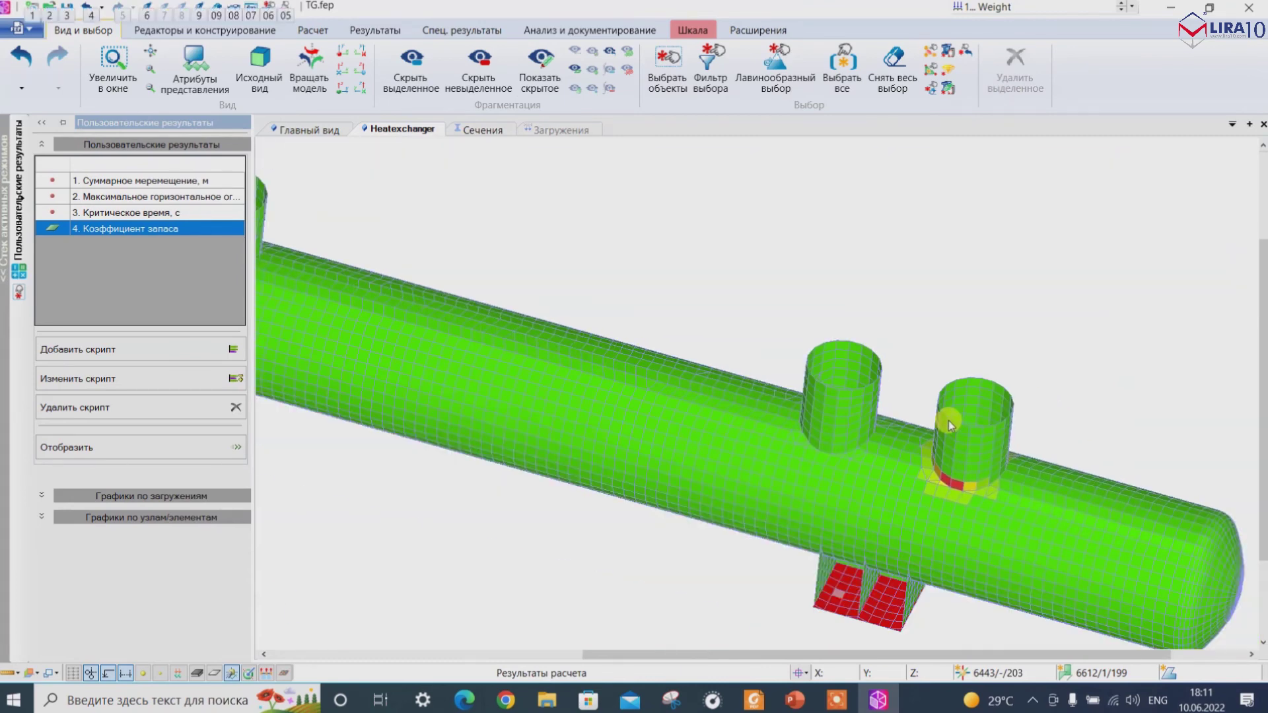
{"action": "scroll", "coordinate": [969, 423], "scroll_direction": "up", "scroll_amount": 5}
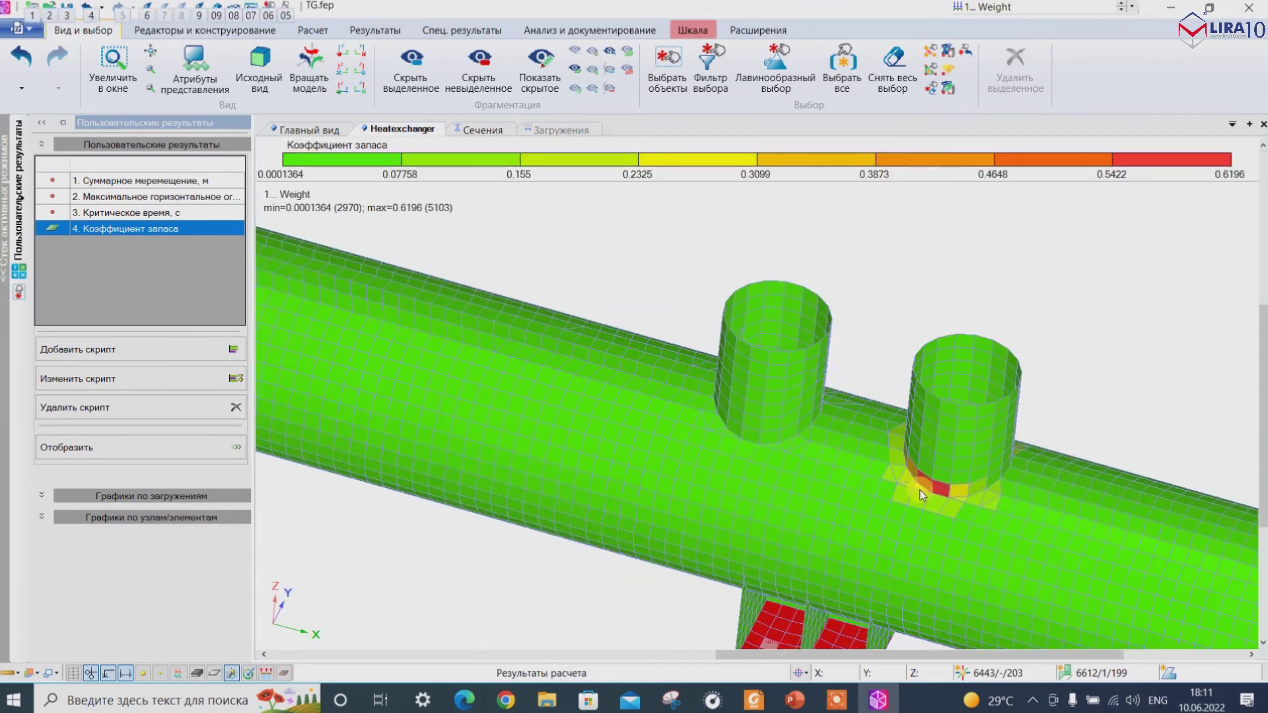
{"action": "scroll", "coordinate": [945, 413], "scroll_direction": "down", "scroll_amount": 5}
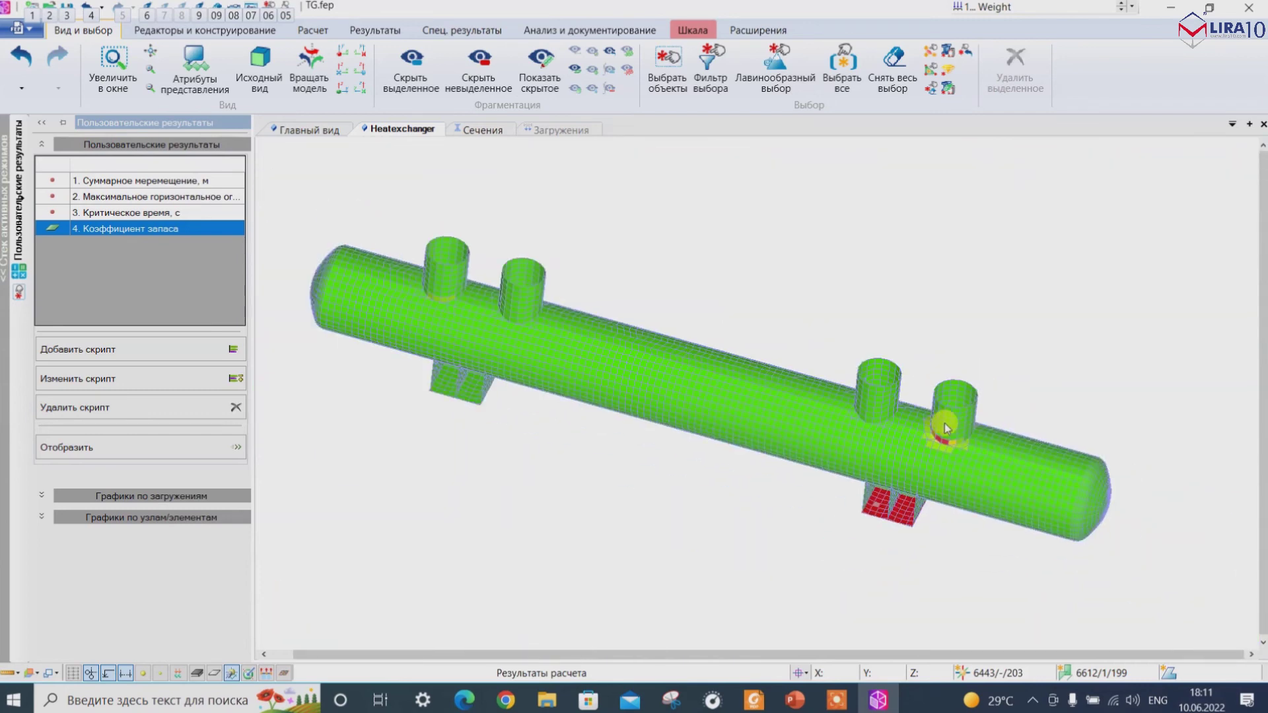
{"action": "mouse_move", "coordinate": [760, 404]}
{"action": "middle_mouse_down"}
{"action": "mouse_move", "coordinate": [753, 385]}
{"action": "mouse_move", "coordinate": [750, 405]}
{"action": "middle_mouse_up"}
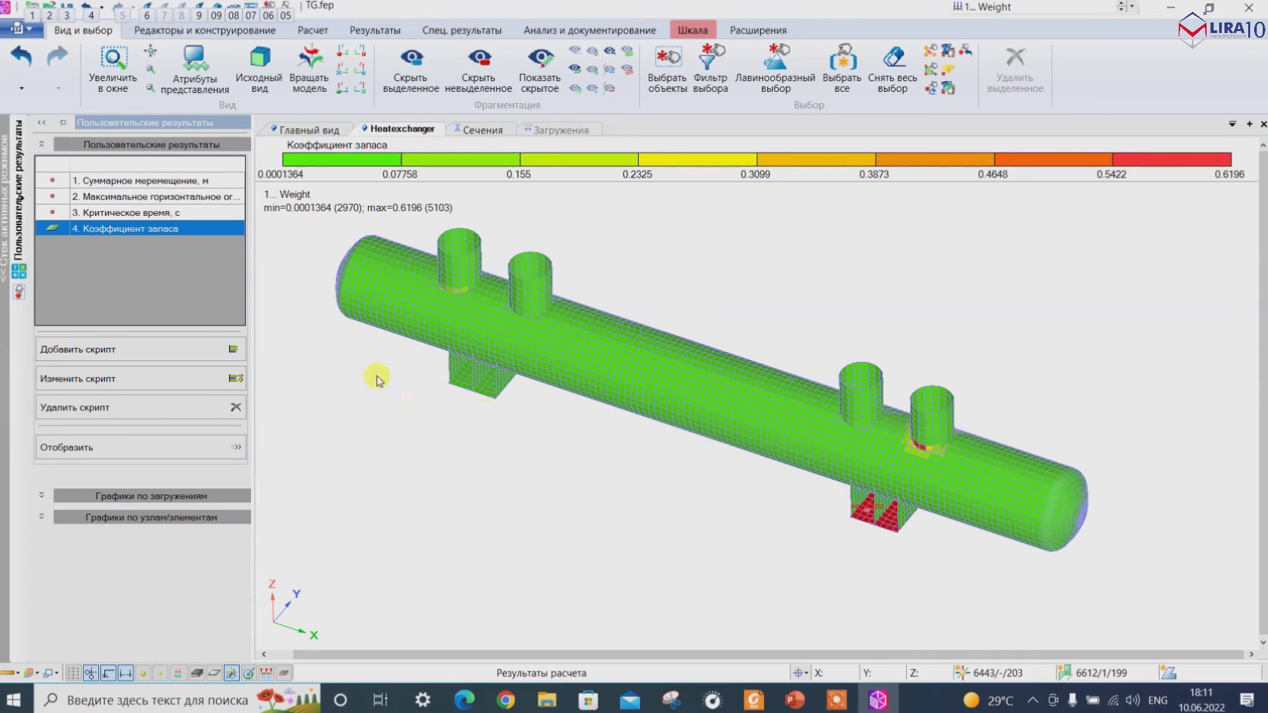
Save the TG.fep project, close it, and close the Пользовательские результаты.pptx presentation.
{"action": "left_click", "coordinate": [68, 8]}
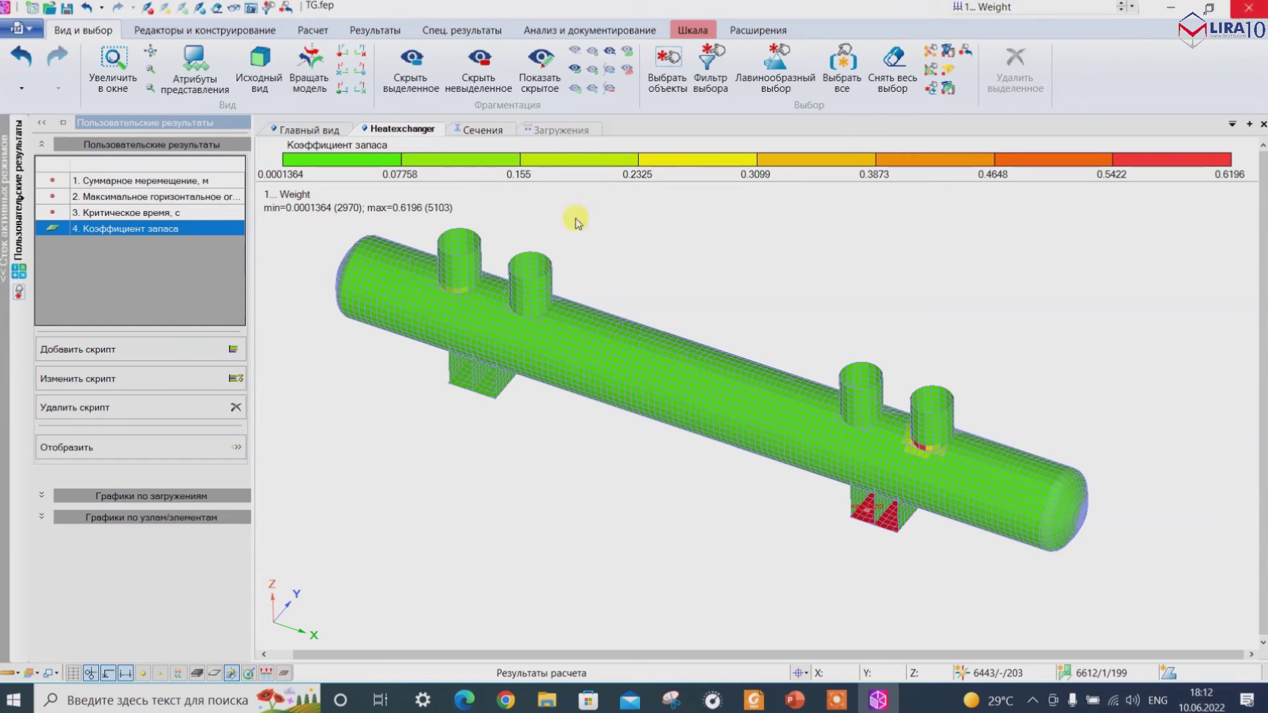
{"action": "left_click", "coordinate": [1260, 7]}
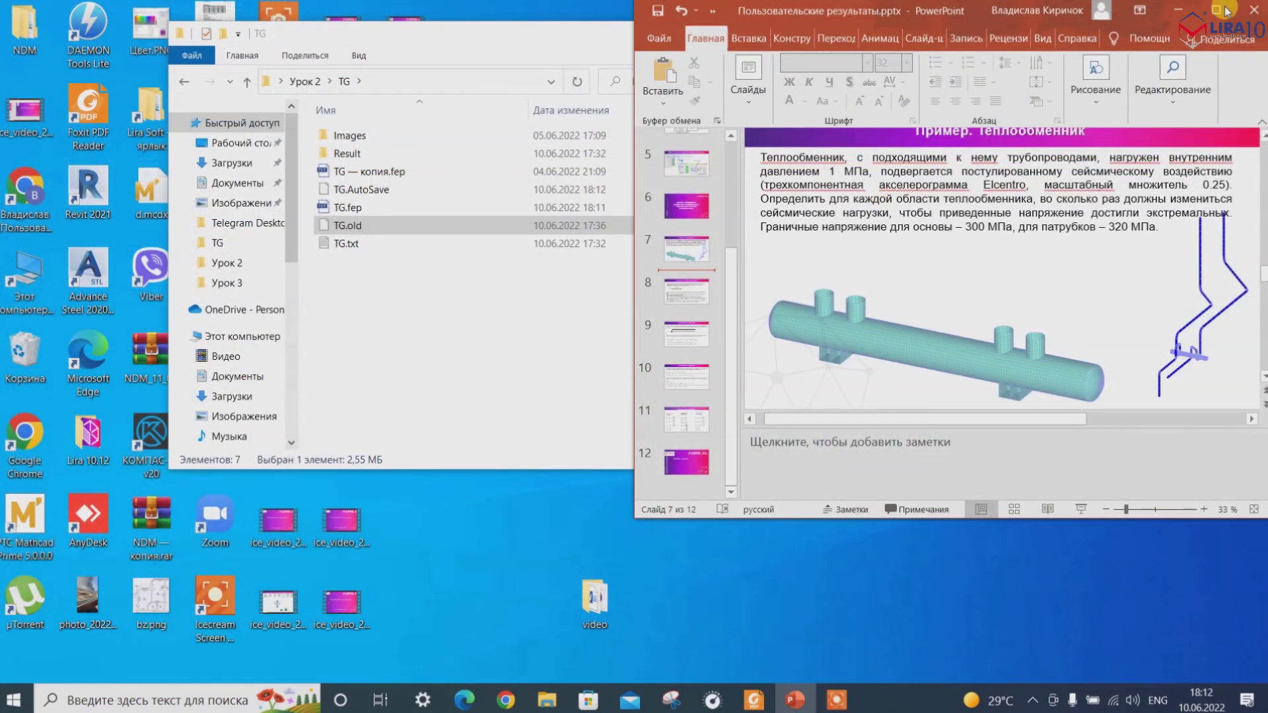
{"action": "left_click", "coordinate": [1254, 9]}
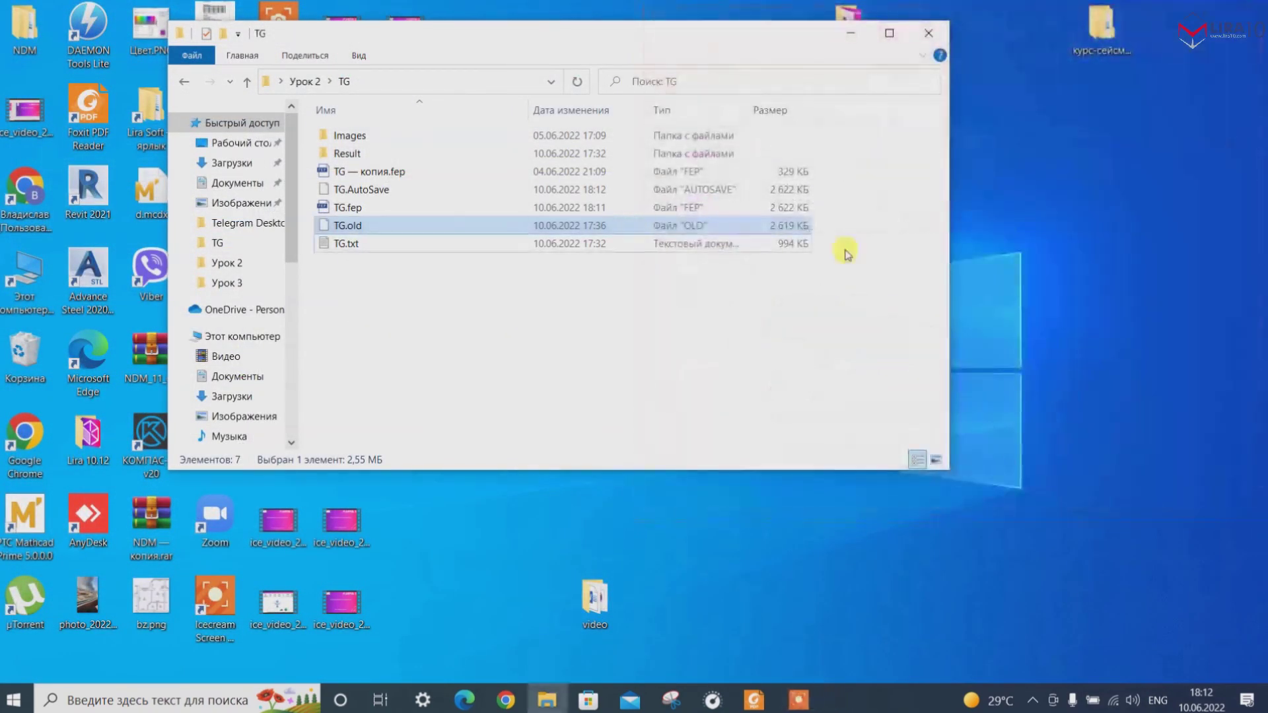
Go back to the Урок 2 folder in File Explorer and open the model Пример 1.fep.
{"action": "left_click", "coordinate": [187, 84]}
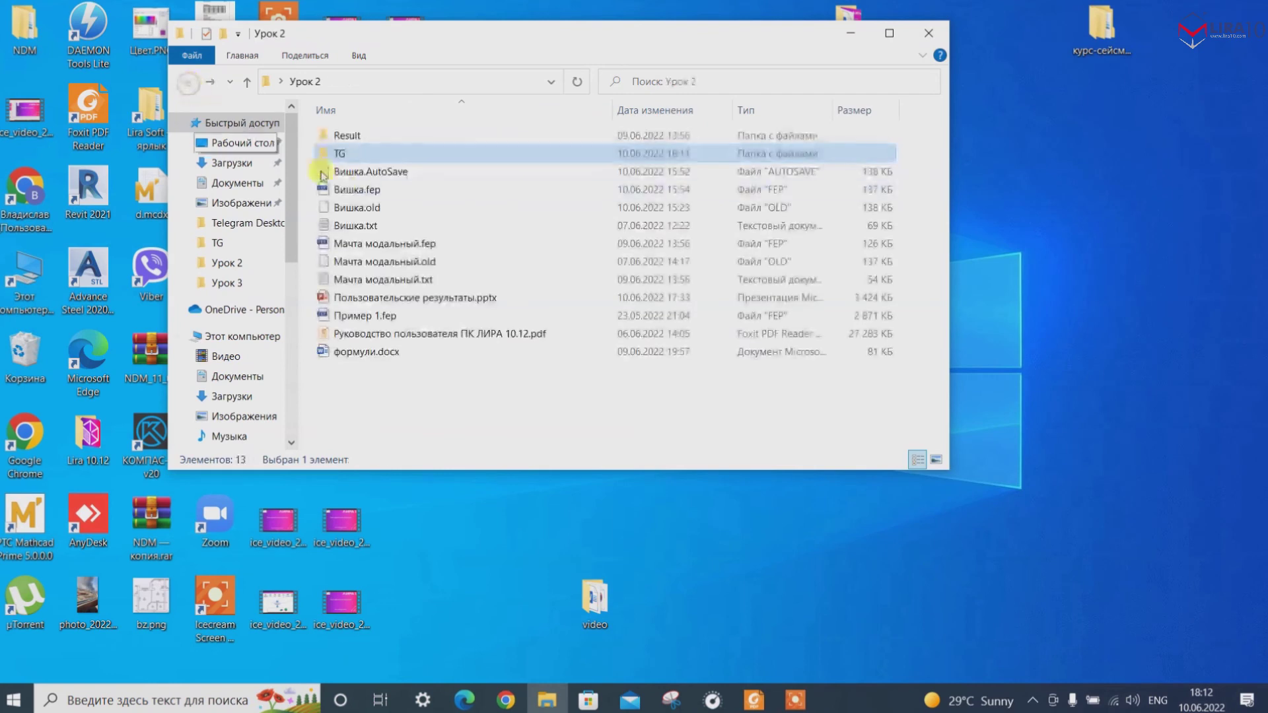
{"action": "left_click", "coordinate": [367, 318]}
{"action": "left_click", "coordinate": [340, 353]}
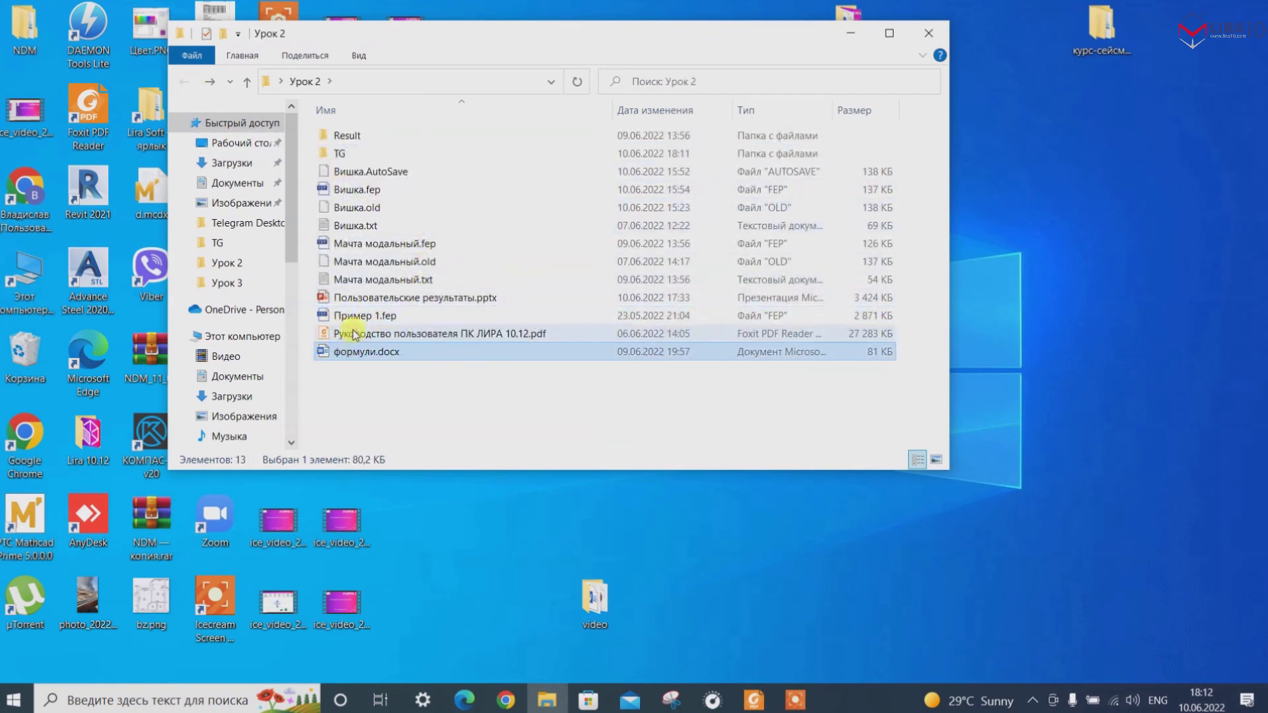
{"action": "left_click", "coordinate": [356, 318]}
{"action": "double_click", "coordinate": [357, 317]}
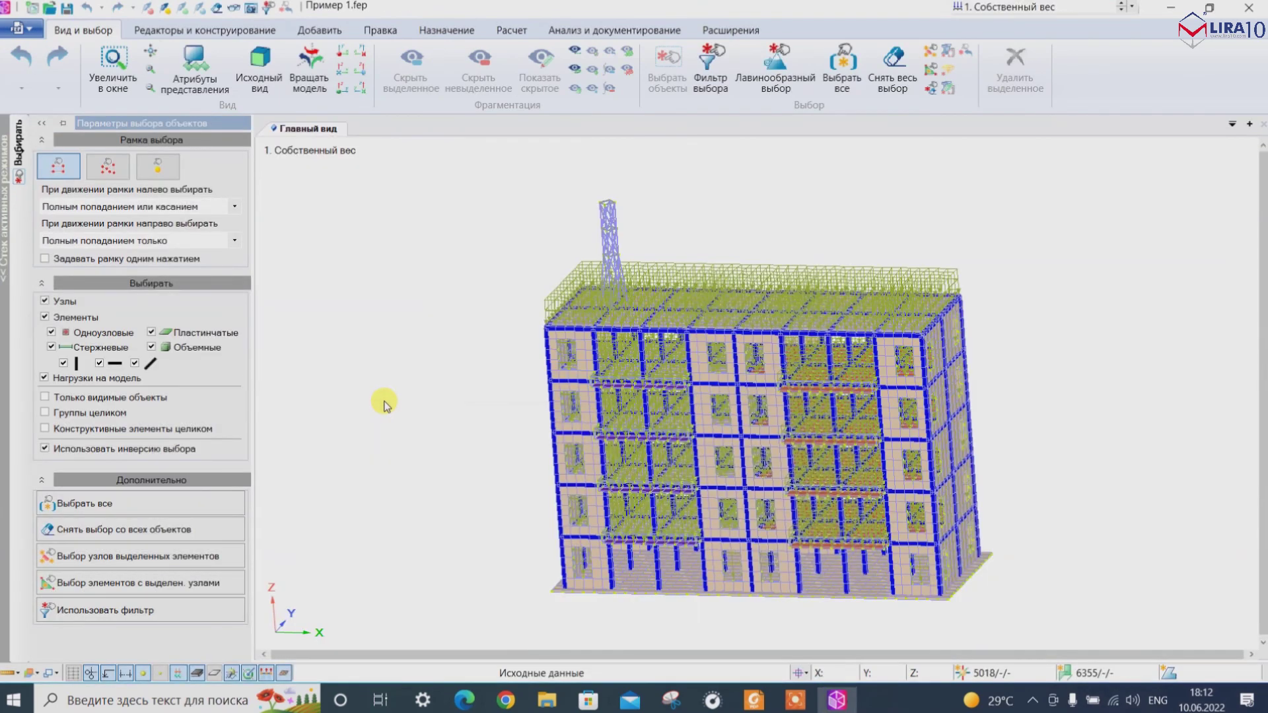
Turn off the display of element section shapes and loads on the building model.
{"action": "scroll", "coordinate": [466, 339], "scroll_direction": "up", "scroll_amount": 5}
{"action": "middle_click_drag", "start_coordinate": [466, 339], "coordinate": [310, 565]}
{"action": "left_click", "coordinate": [196, 672]}
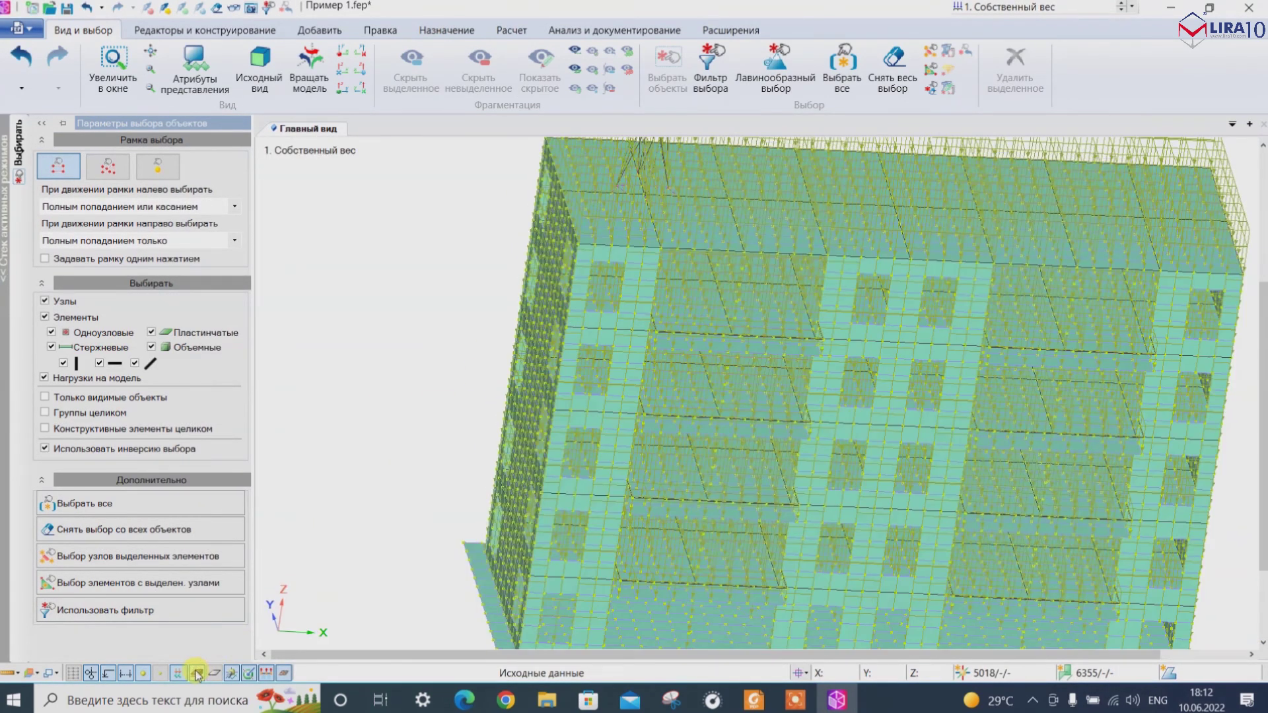
{"action": "middle_click_drag", "start_coordinate": [533, 497], "coordinate": [502, 508]}
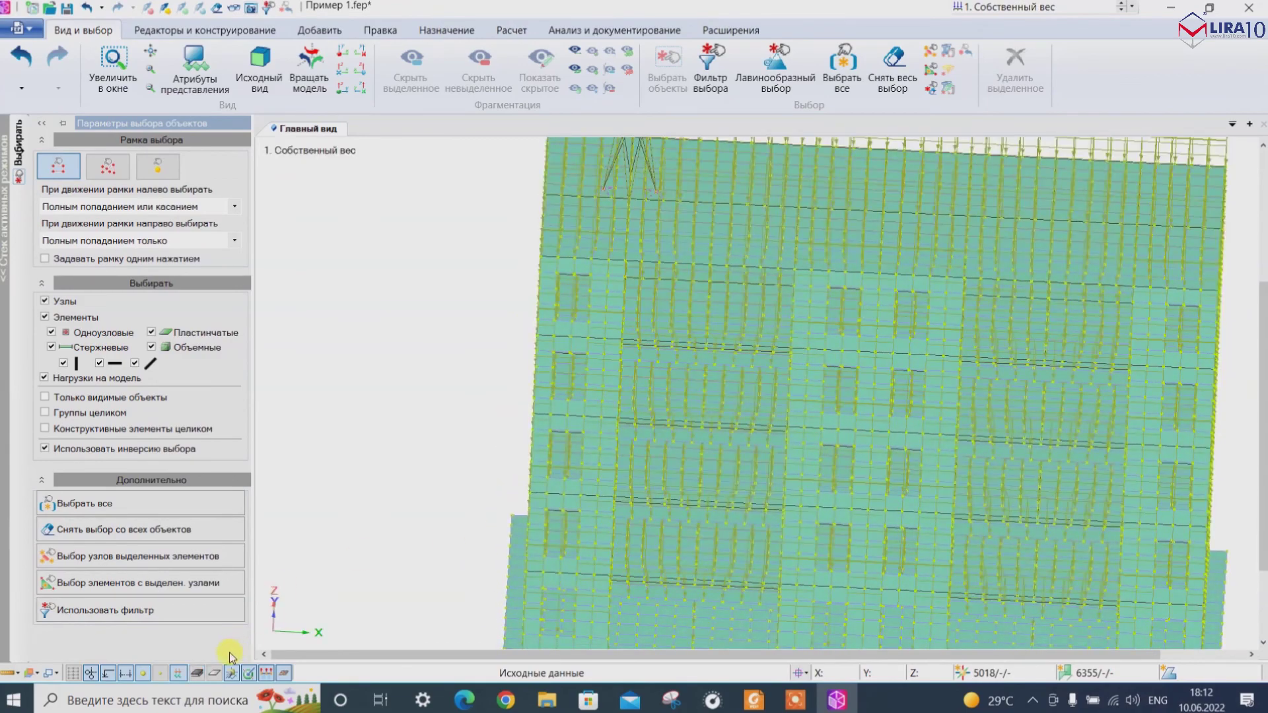
{"action": "left_click", "coordinate": [176, 673]}
Display the elastic foundation C1z mosaic on the building's foundation slab through the model analysis.
{"action": "scroll", "coordinate": [498, 344], "scroll_direction": "down", "scroll_amount": 5}
{"action": "mouse_move", "coordinate": [580, 481]}
{"action": "middle_mouse_down"}
{"action": "mouse_move", "coordinate": [557, 422]}
{"action": "mouse_move", "coordinate": [554, 488]}
{"action": "mouse_move", "coordinate": [561, 469]}
{"action": "middle_mouse_up"}
{"action": "scroll", "coordinate": [562, 469], "scroll_direction": "up", "scroll_amount": 5}
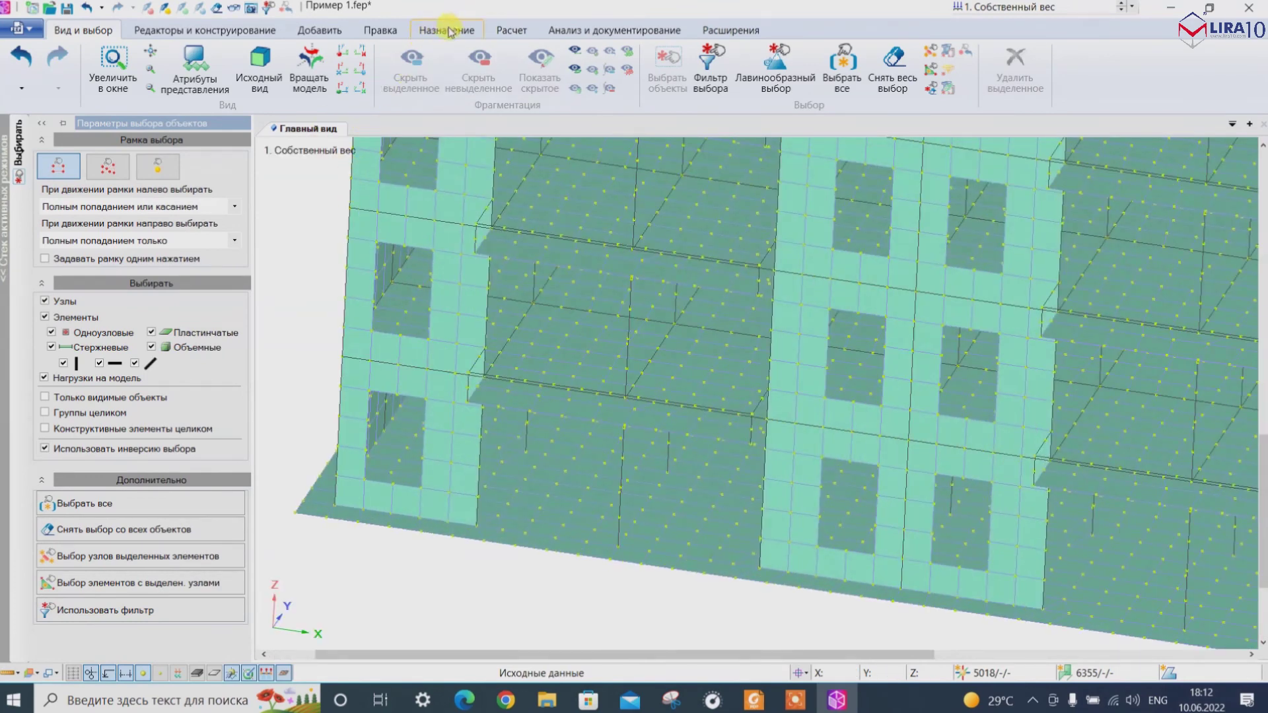
{"action": "left_click", "coordinate": [580, 31]}
{"action": "left_click", "coordinate": [350, 72]}
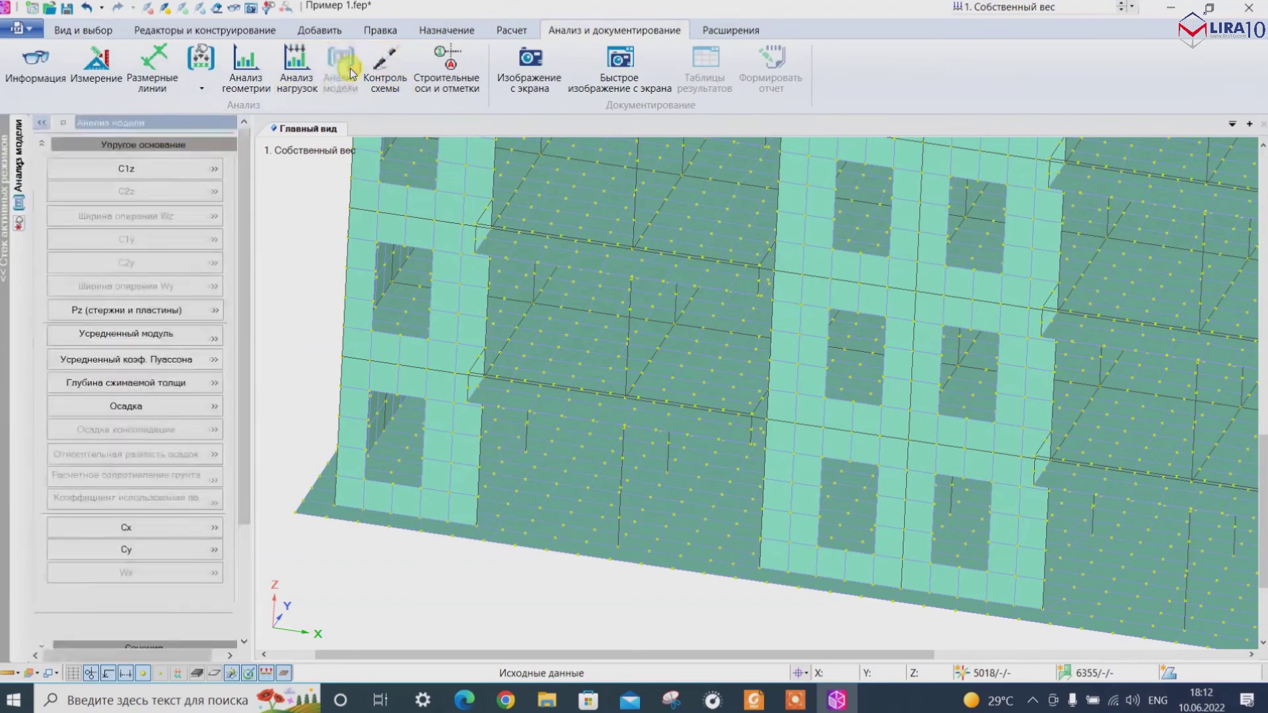
{"action": "left_click", "coordinate": [157, 167]}
Examine the distribution of the C1z bed coefficients over the foundation slab from several angles.
{"action": "middle_click_drag", "start_coordinate": [647, 360], "coordinate": [667, 333]}
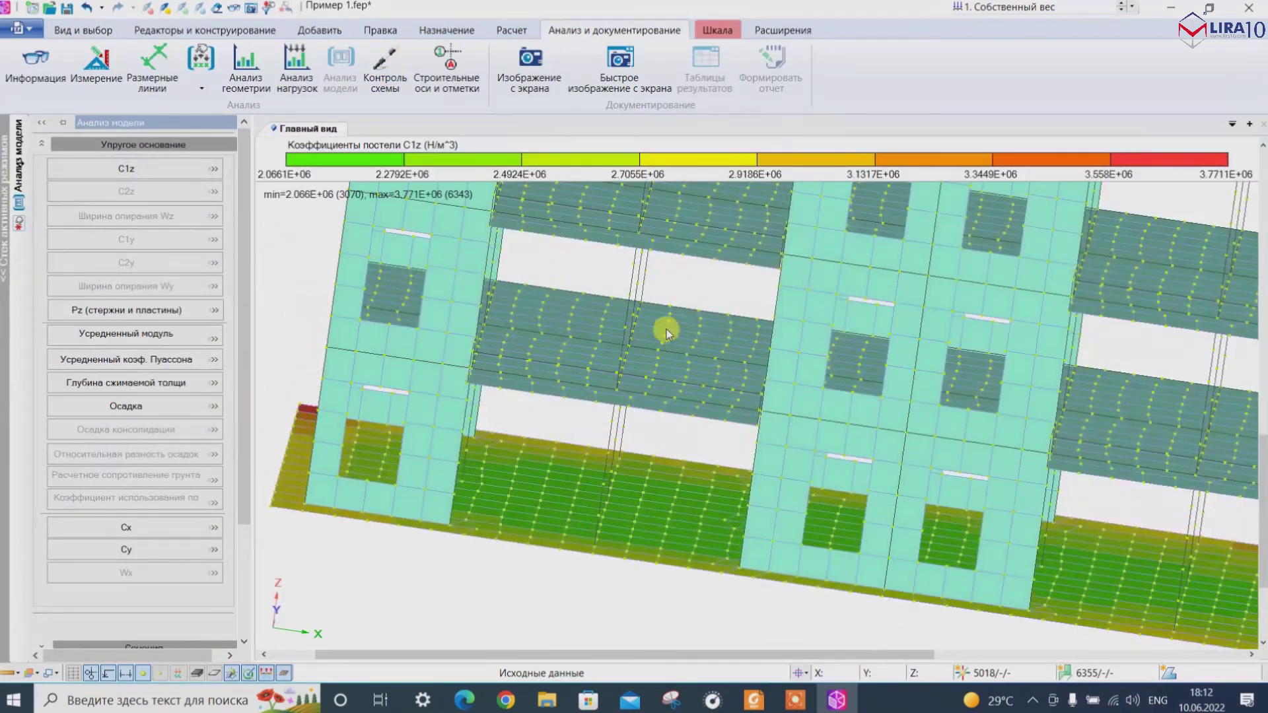
{"action": "middle_click_drag", "start_coordinate": [458, 467], "coordinate": [797, 427]}
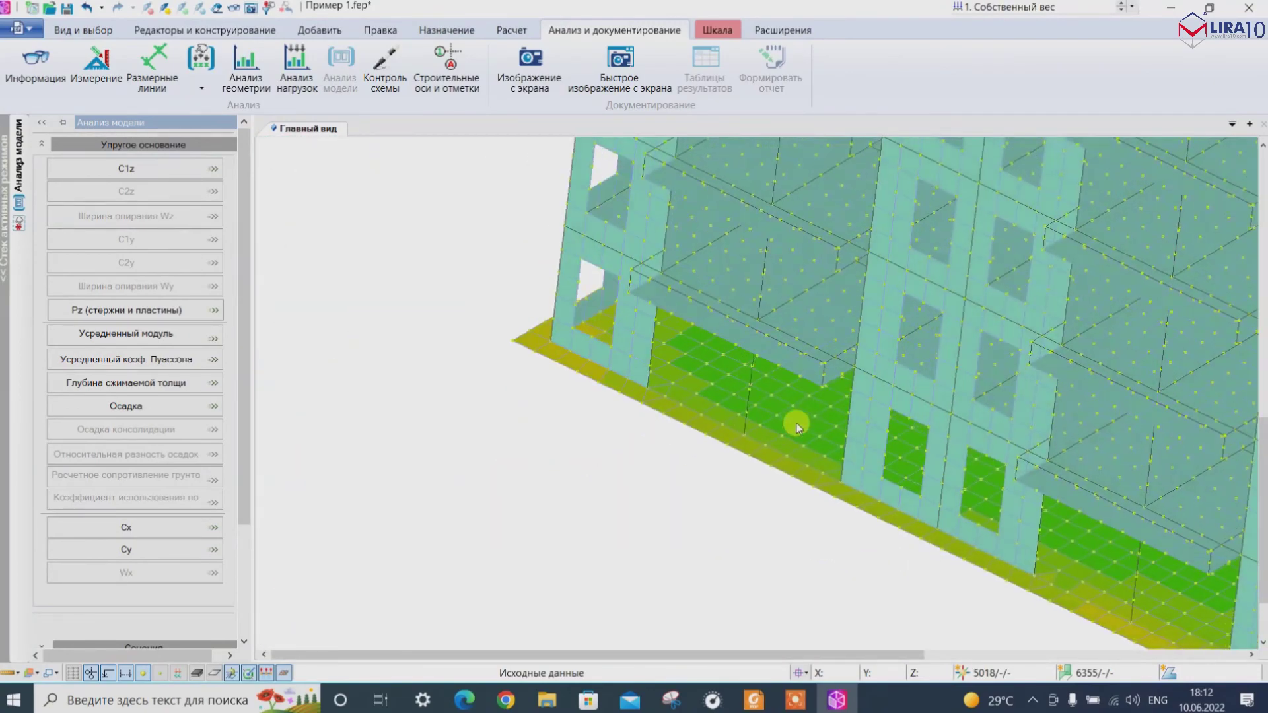
{"action": "scroll", "coordinate": [797, 427], "scroll_direction": "down", "scroll_amount": 3}
{"action": "middle_click_drag", "start_coordinate": [685, 424], "coordinate": [1001, 436]}
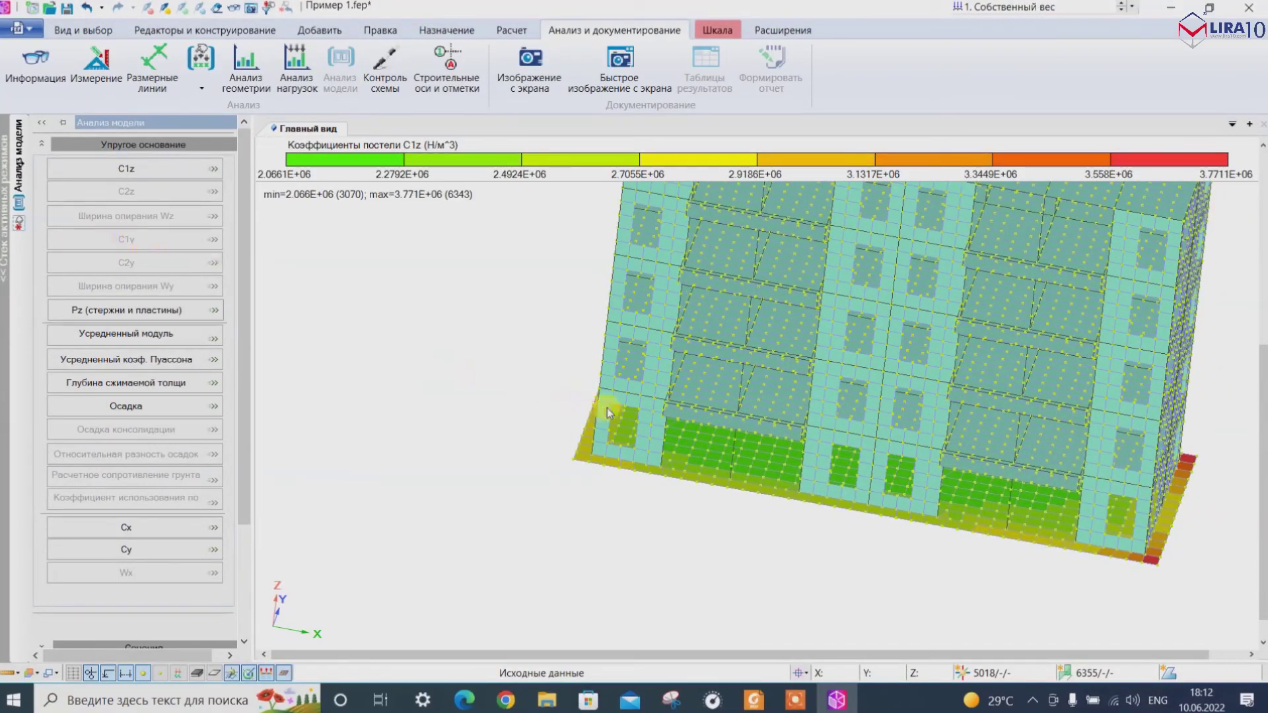
{"action": "scroll", "coordinate": [702, 471], "scroll_direction": "up", "scroll_amount": 3}
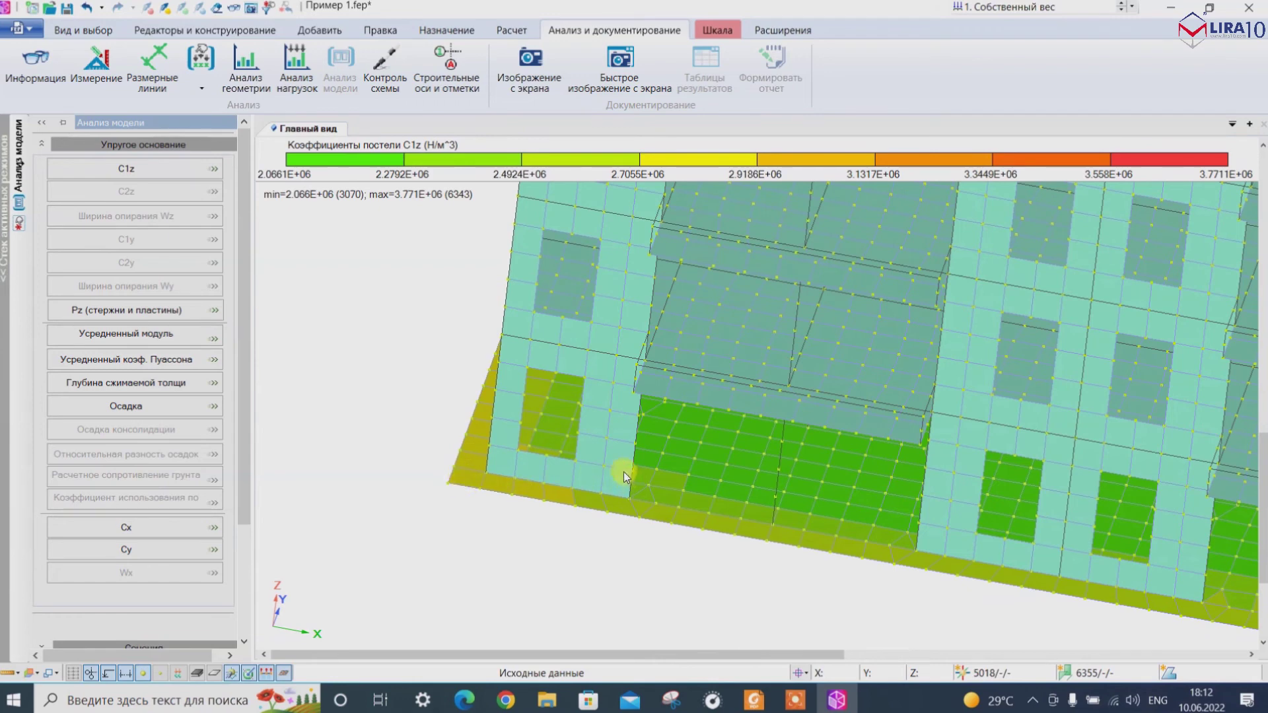
{"action": "scroll", "coordinate": [584, 446], "scroll_direction": "down", "scroll_amount": 1}
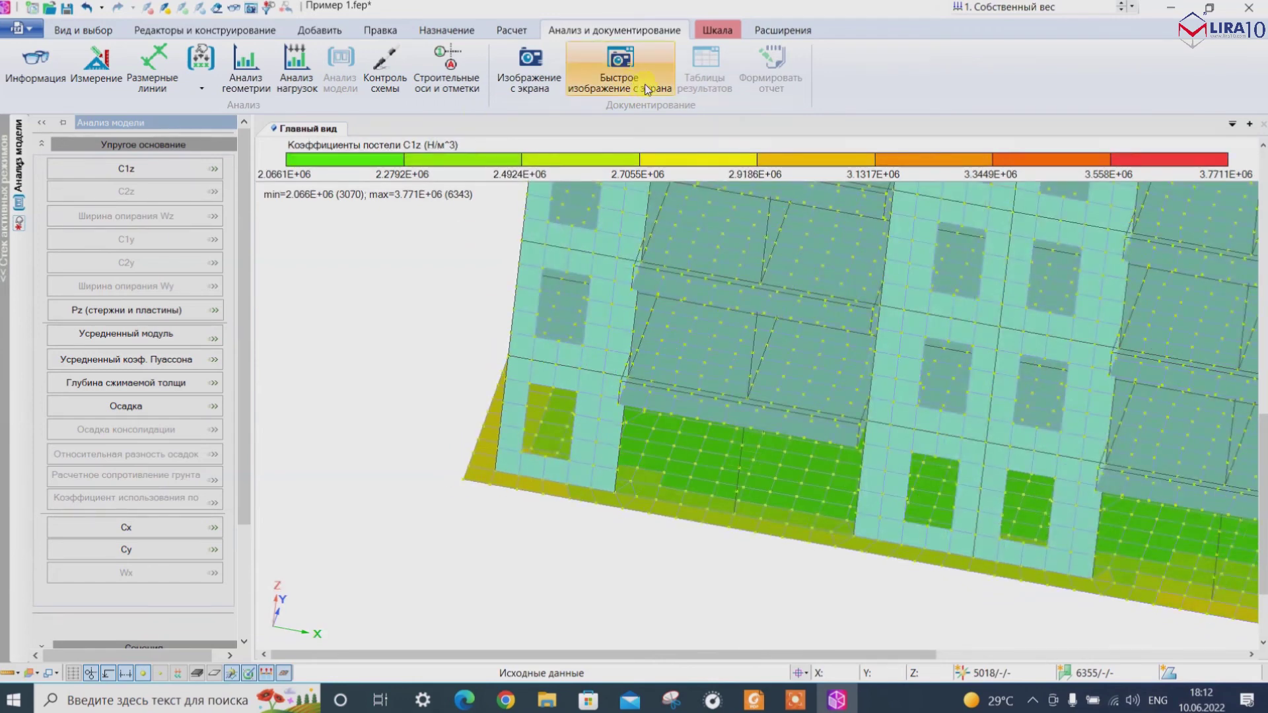
{"action": "scroll", "coordinate": [557, 416], "scroll_direction": "up", "scroll_amount": 2}
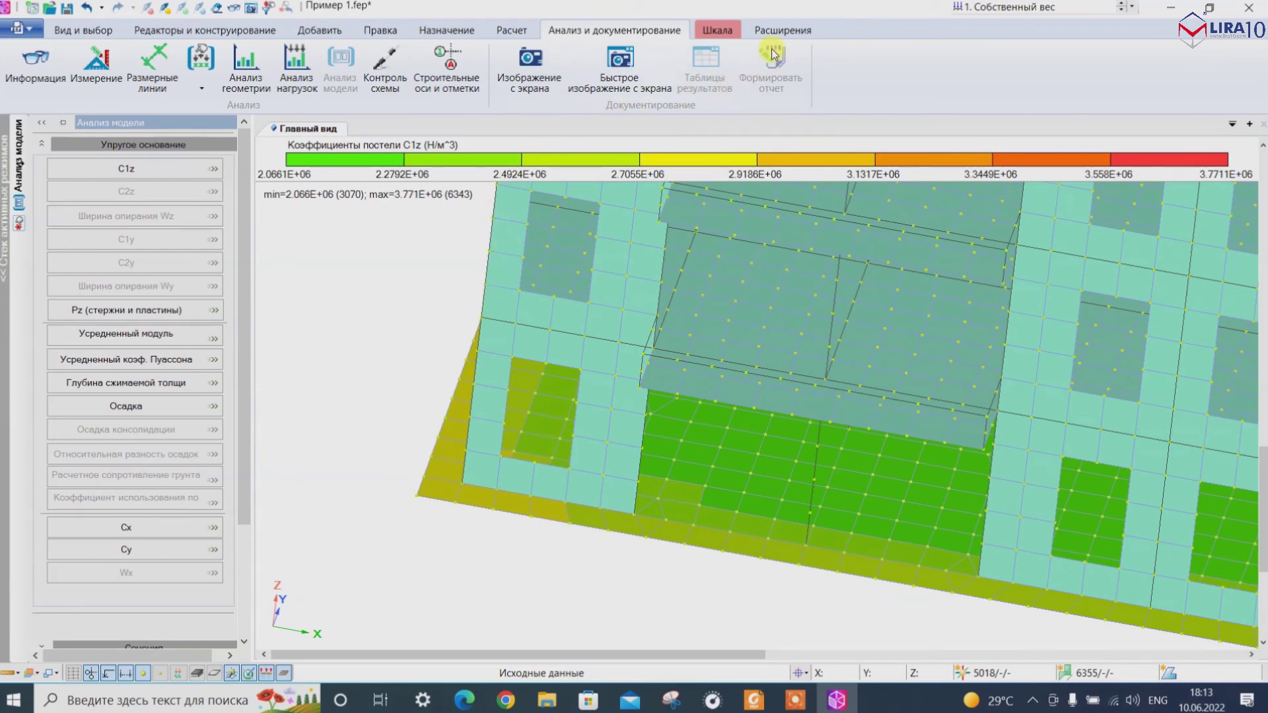
Export the C1z bed coefficients as C1.csv to the drive Новый том (D:), without opening the exported document.
{"action": "left_click", "coordinate": [717, 30]}
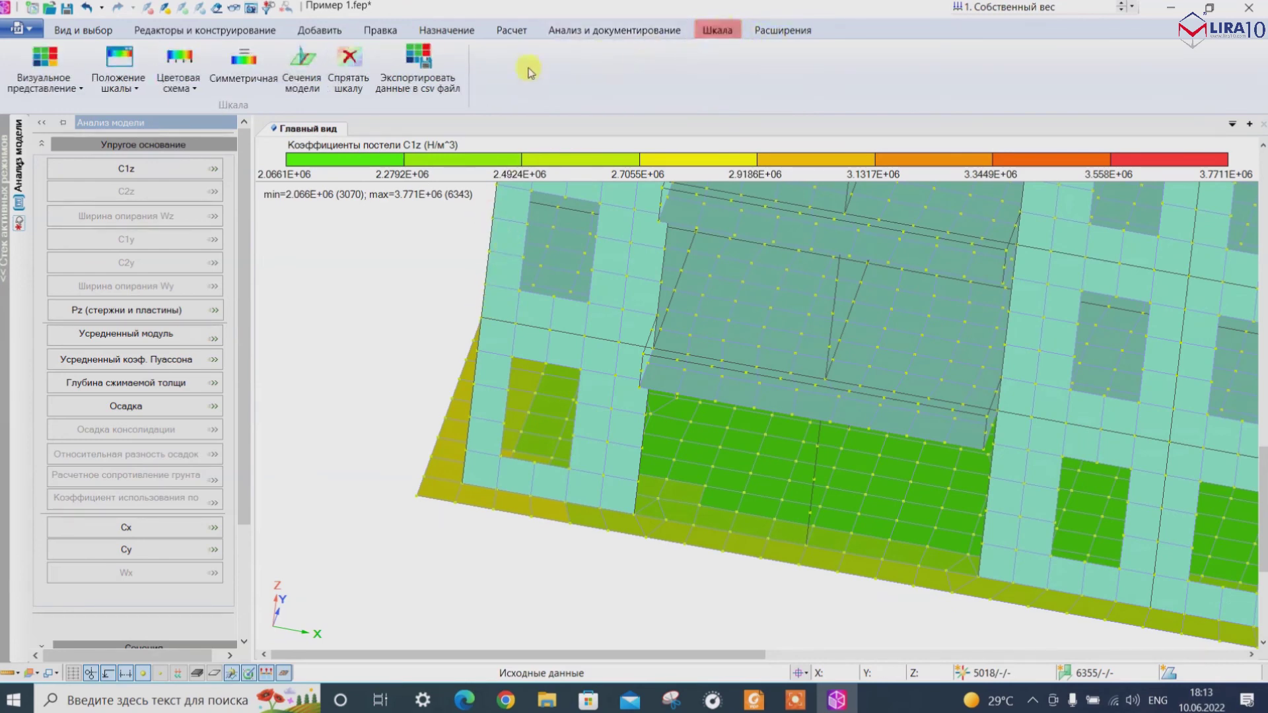
{"action": "left_click", "coordinate": [426, 64]}
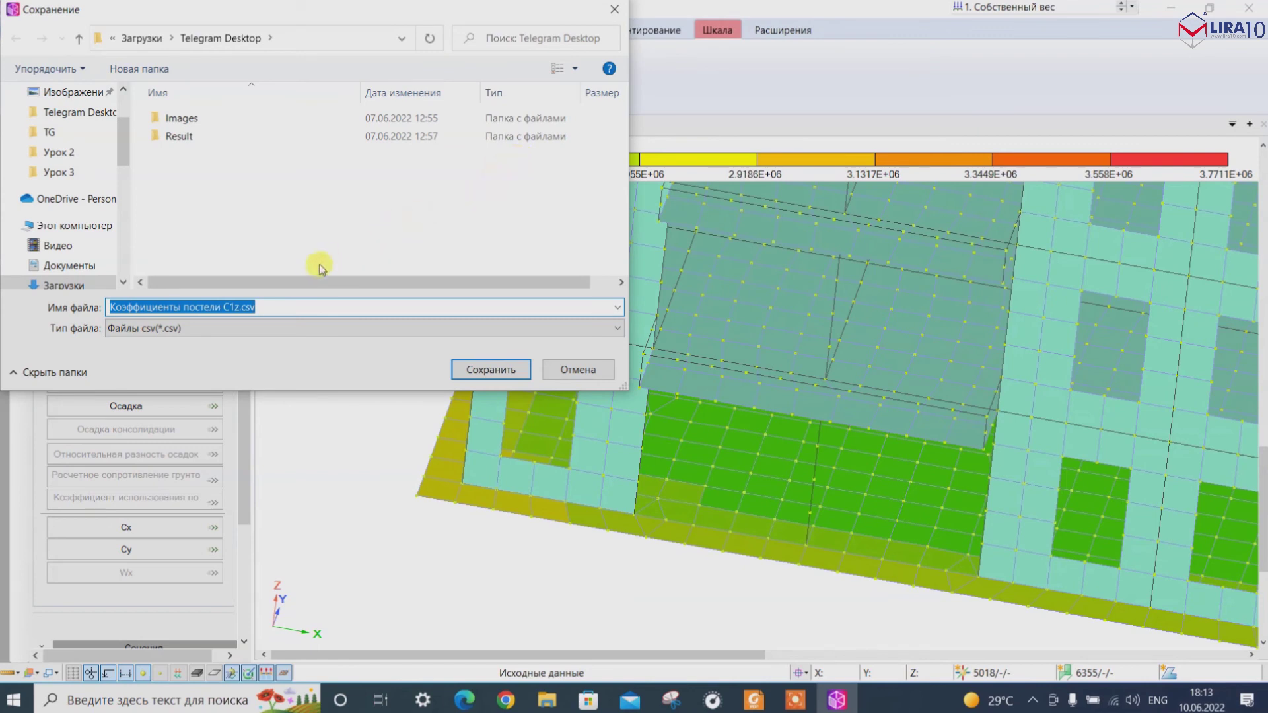
{"action": "left_click", "coordinate": [231, 307]}
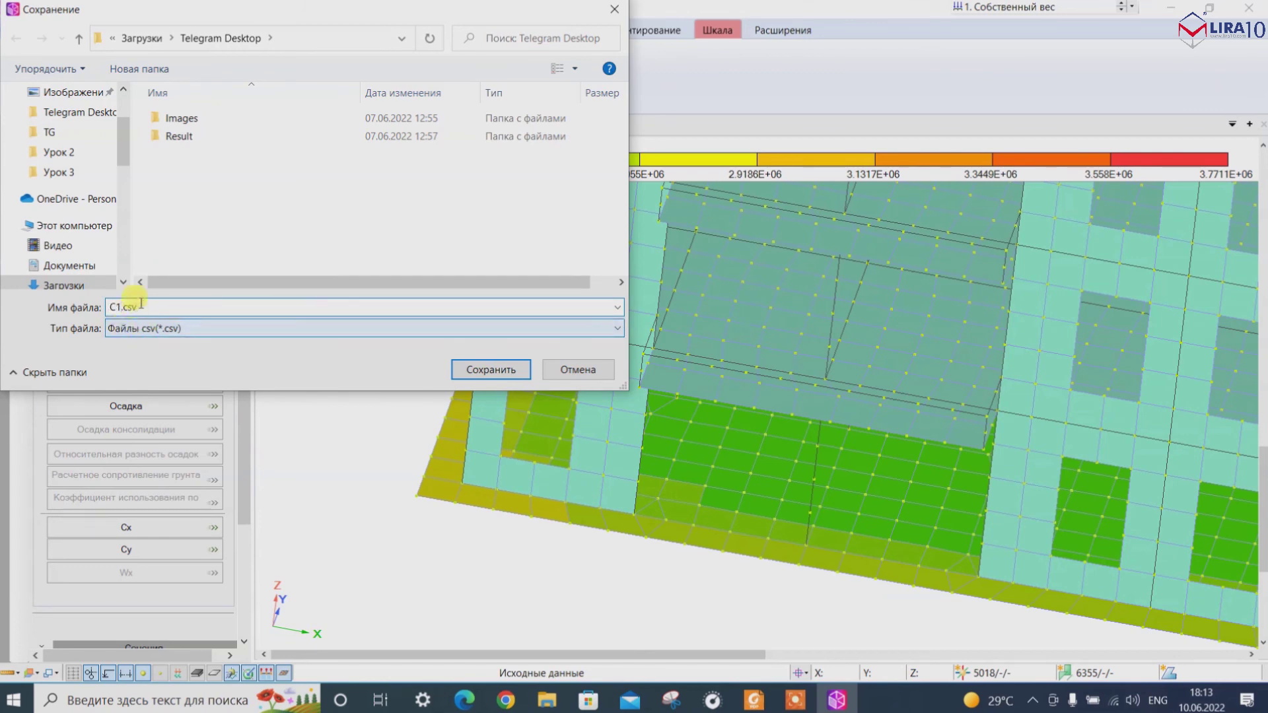
{"action": "left_click", "coordinate": [69, 158]}
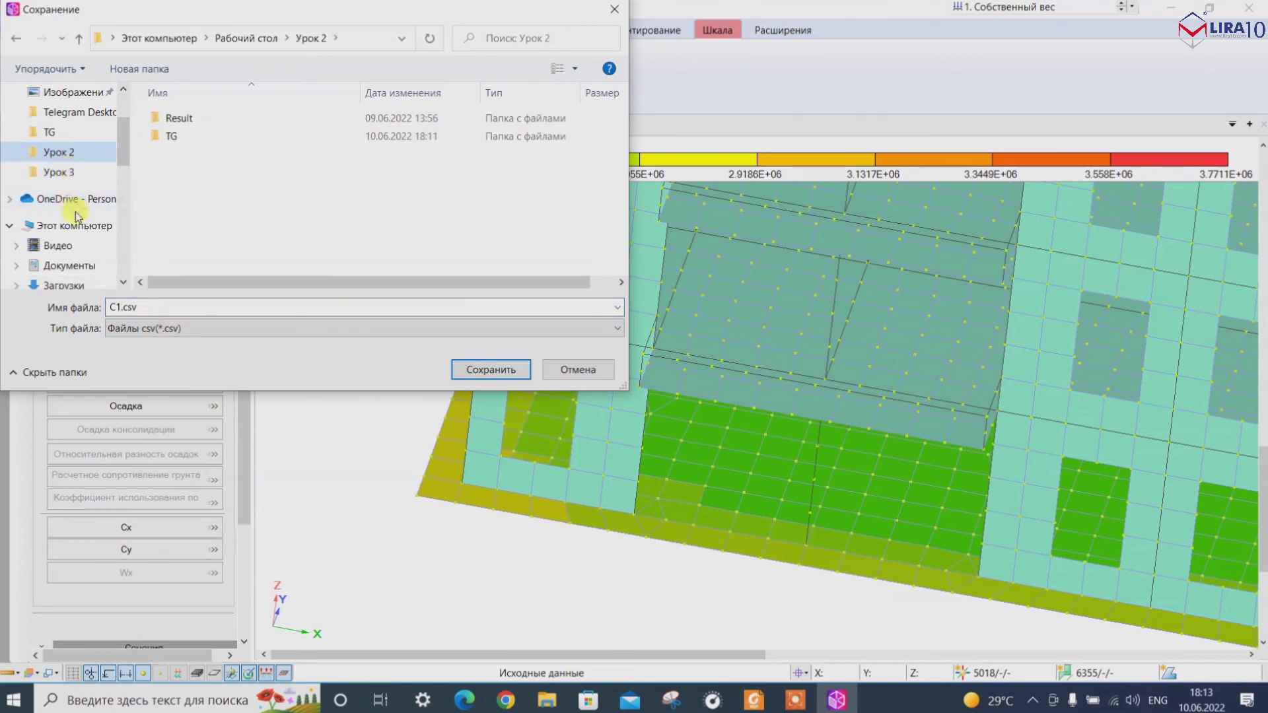
{"action": "left_click", "coordinate": [66, 225]}
{"action": "scroll", "coordinate": [175, 212], "scroll_direction": "down", "scroll_amount": 2}
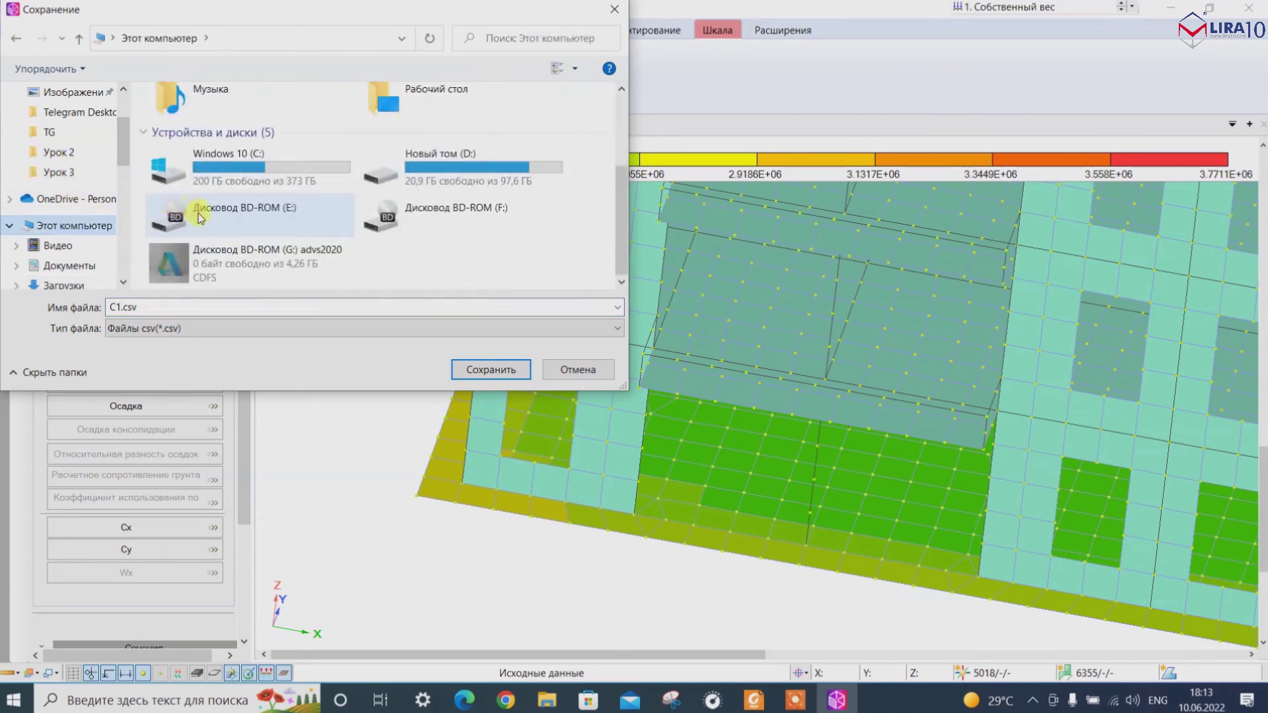
{"action": "left_click", "coordinate": [410, 176]}
{"action": "double_click", "coordinate": [416, 173]}
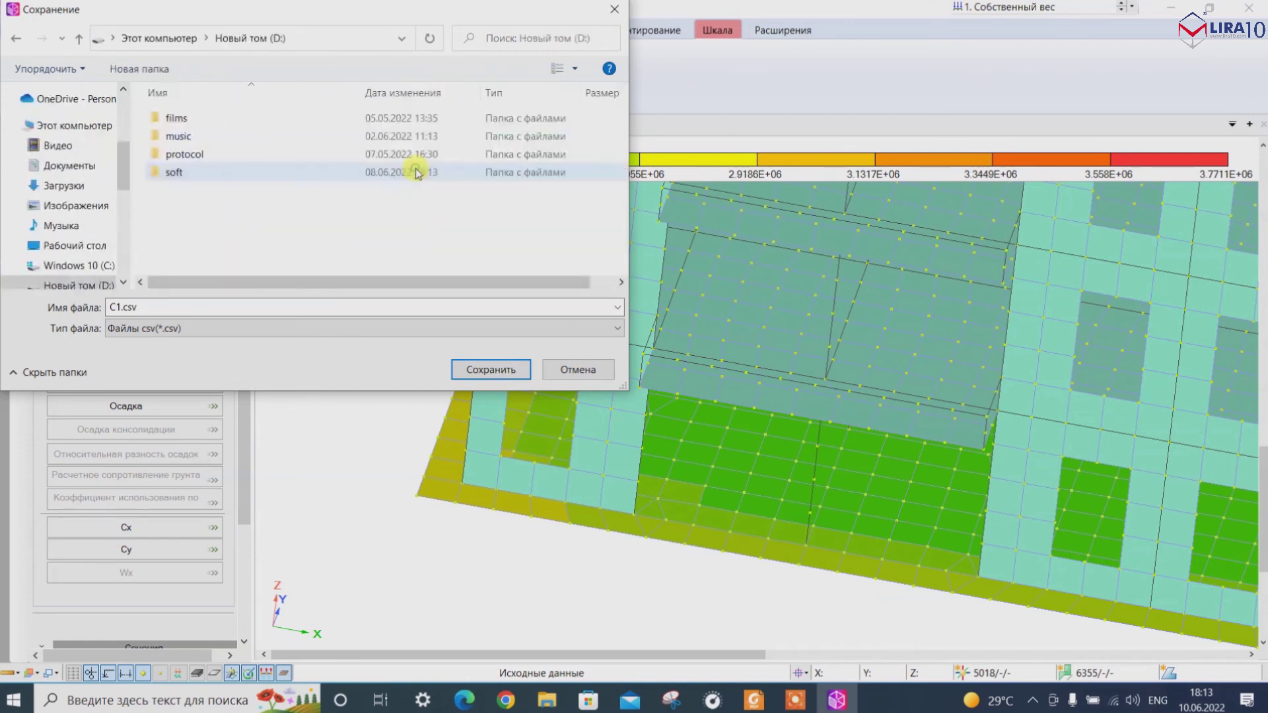
{"action": "left_click", "coordinate": [475, 373]}
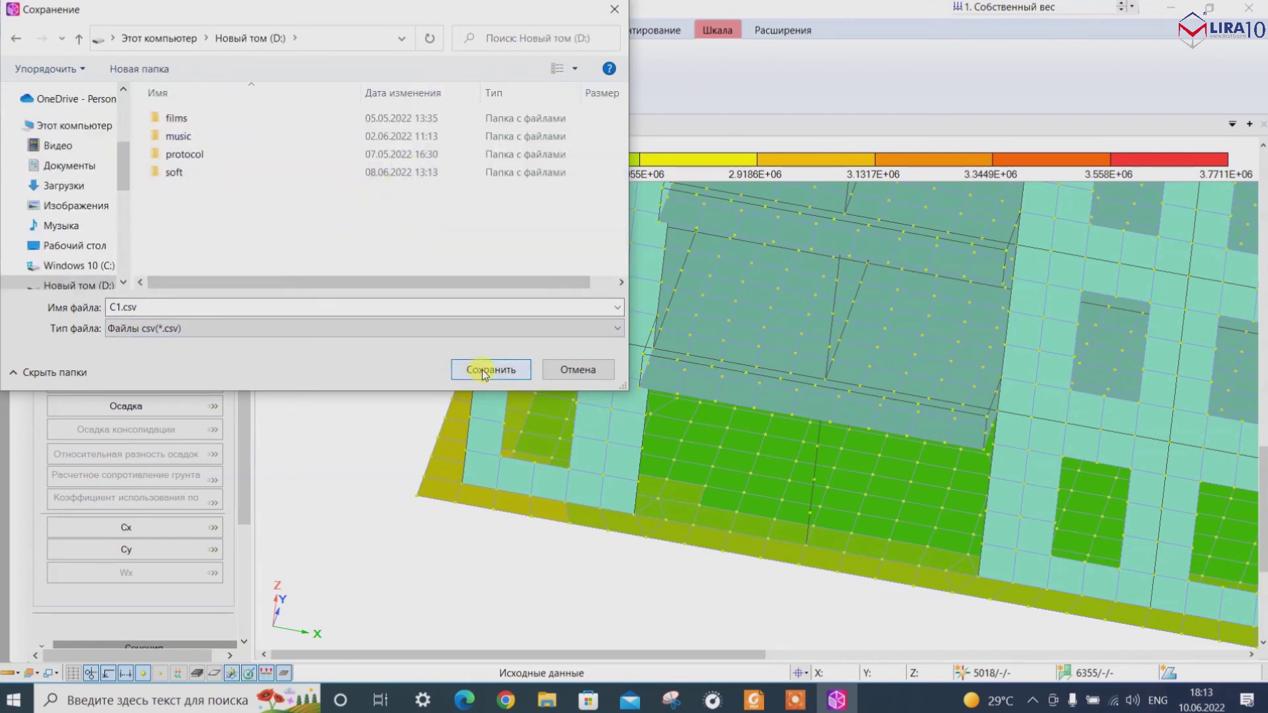
{"action": "left_click", "coordinate": [484, 372]}
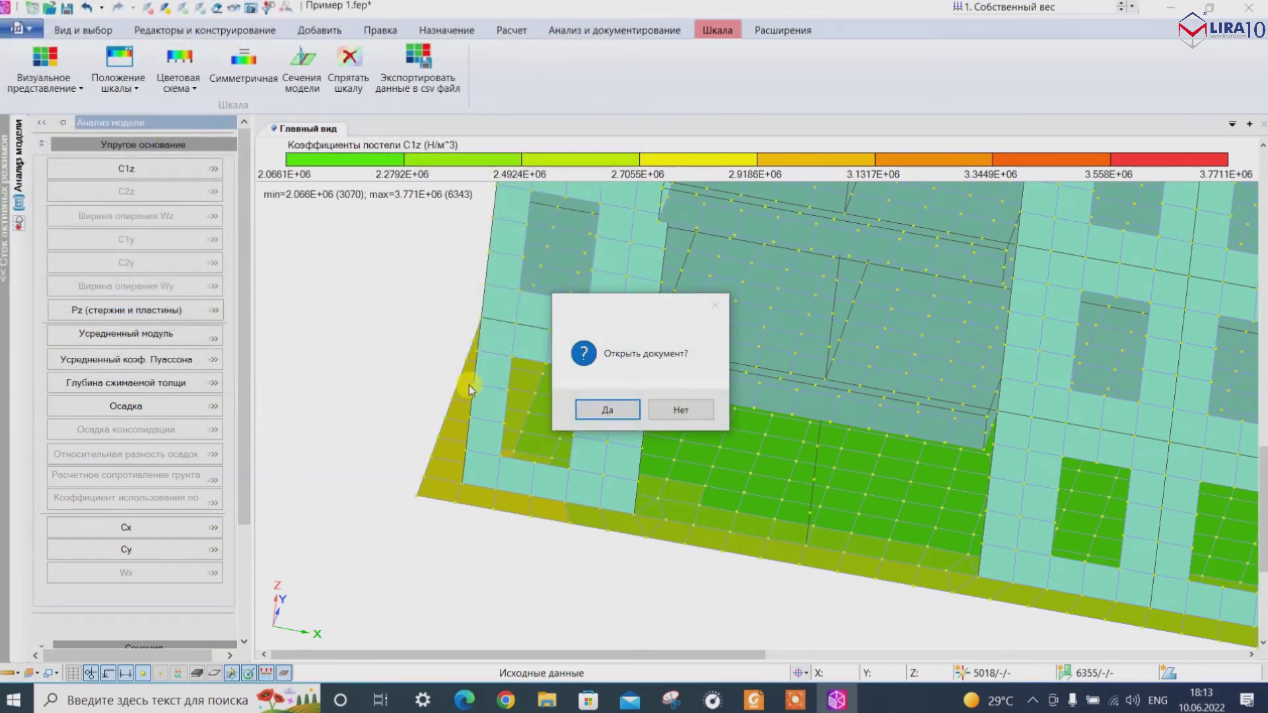
{"action": "left_click", "coordinate": [664, 409]}
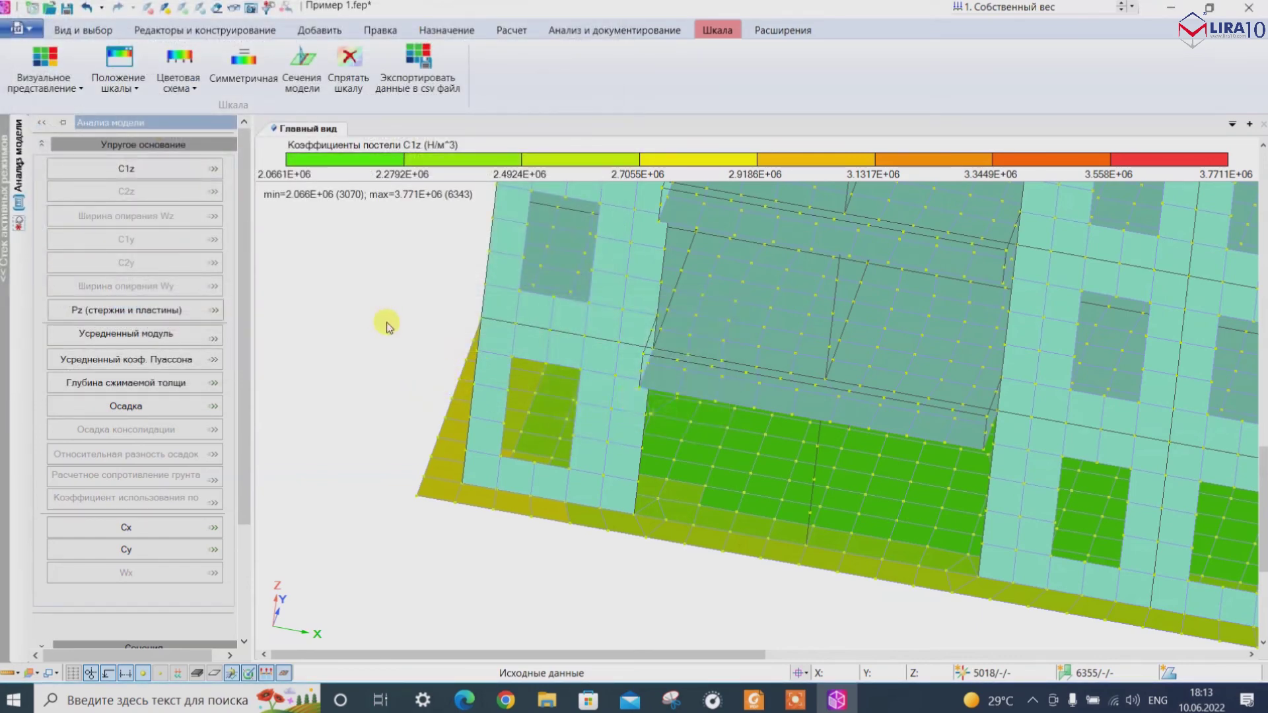
Run the calculation of the building model.
{"action": "scroll", "coordinate": [390, 330], "scroll_direction": "down", "scroll_amount": 5}
{"action": "scroll", "coordinate": [371, 223], "scroll_direction": "up", "scroll_amount": 5}
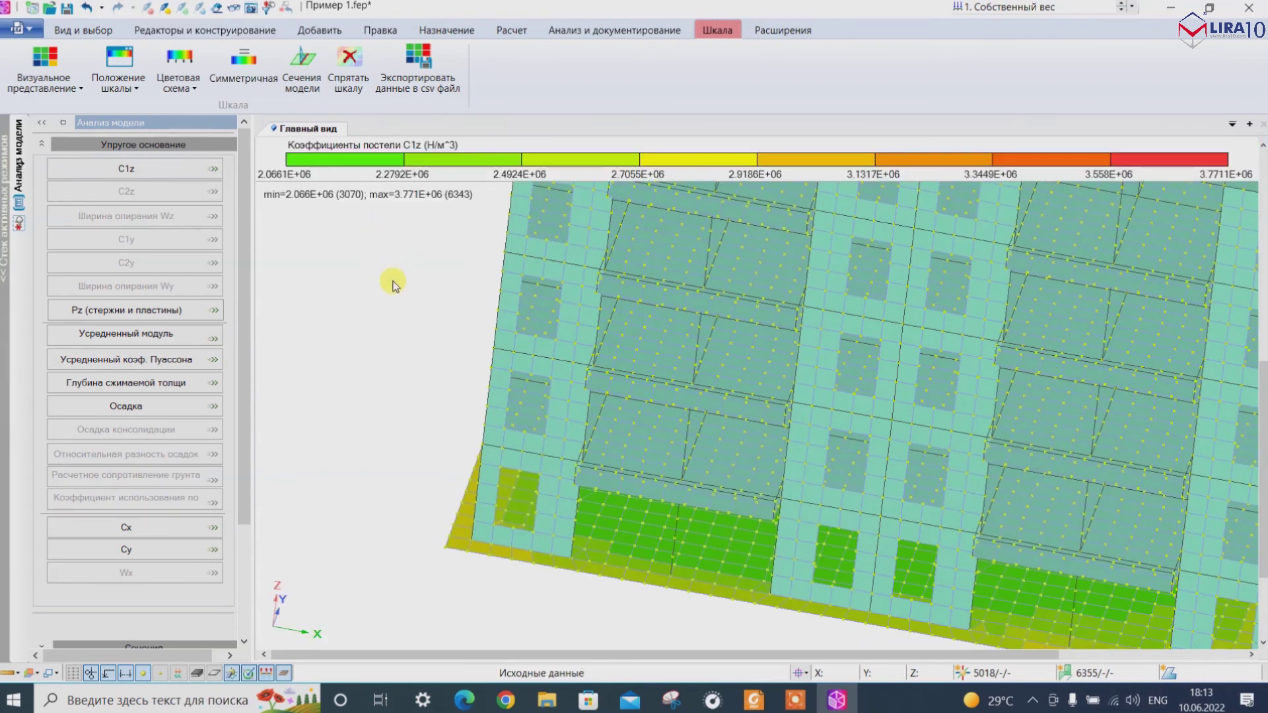
{"action": "scroll", "coordinate": [396, 297], "scroll_direction": "down", "scroll_amount": 5}
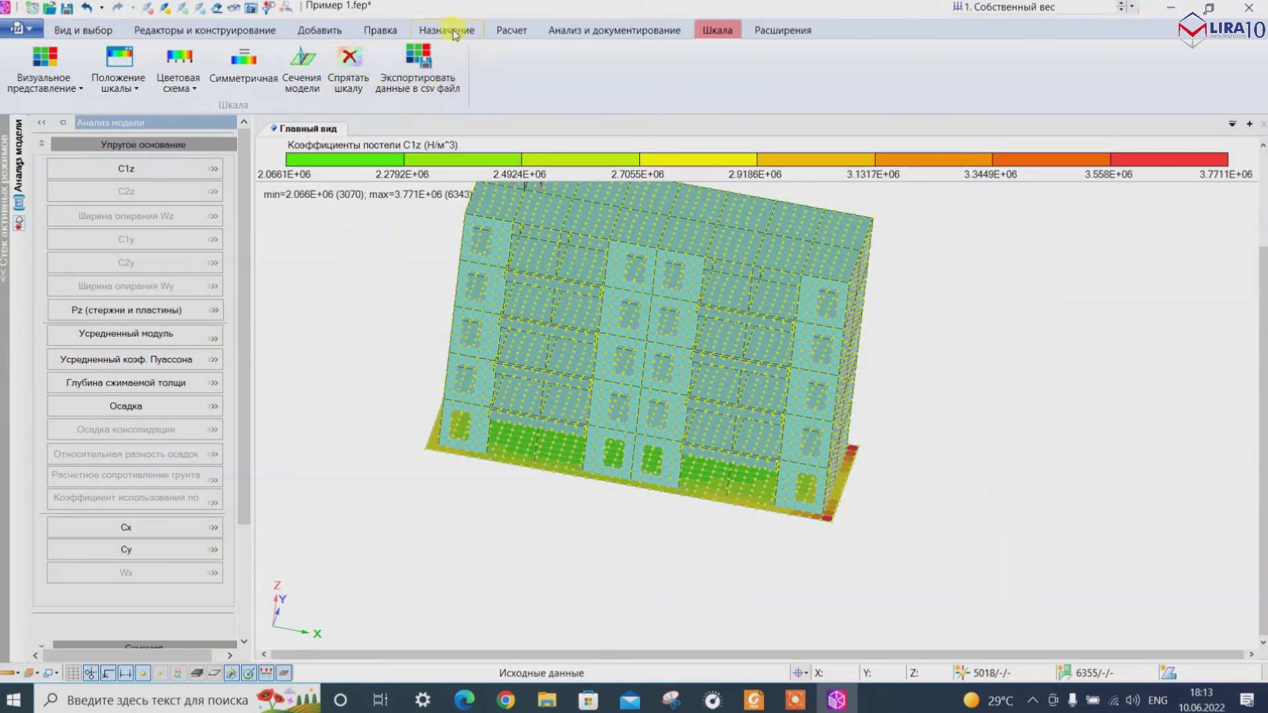
{"action": "left_click", "coordinate": [511, 31]}
{"action": "left_click", "coordinate": [85, 64]}
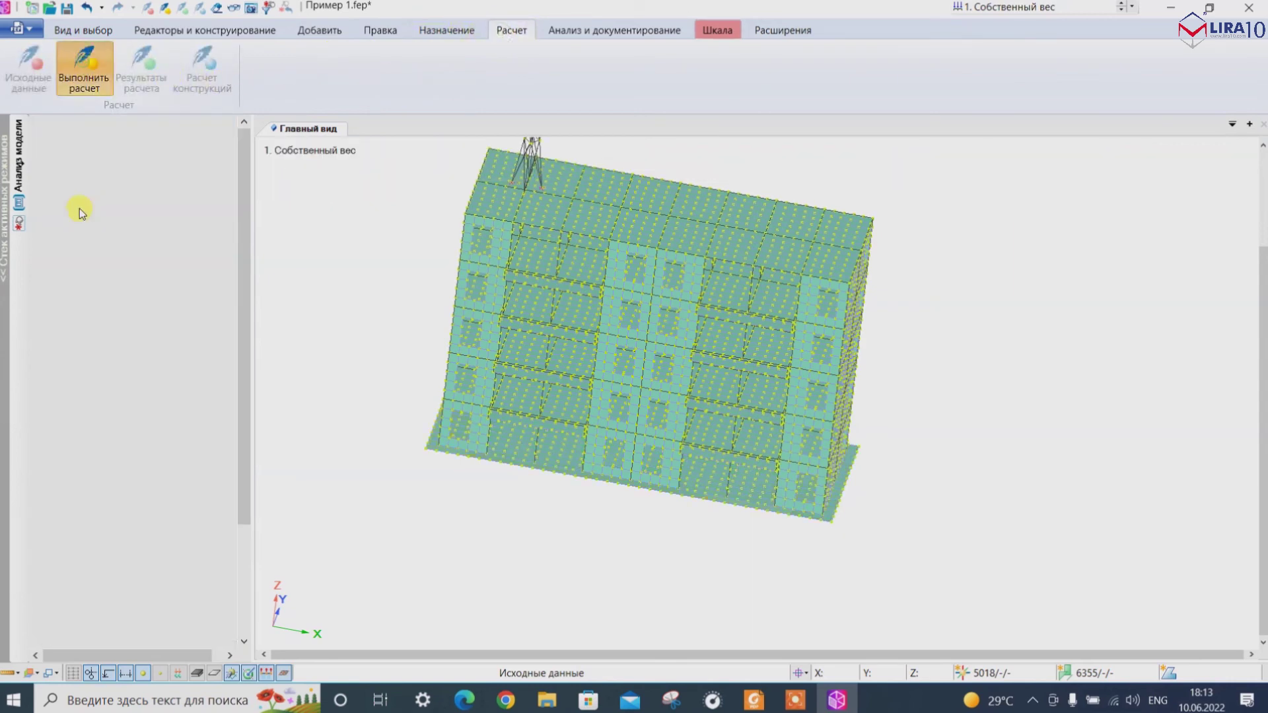
{"action": "left_click", "coordinate": [84, 193]}
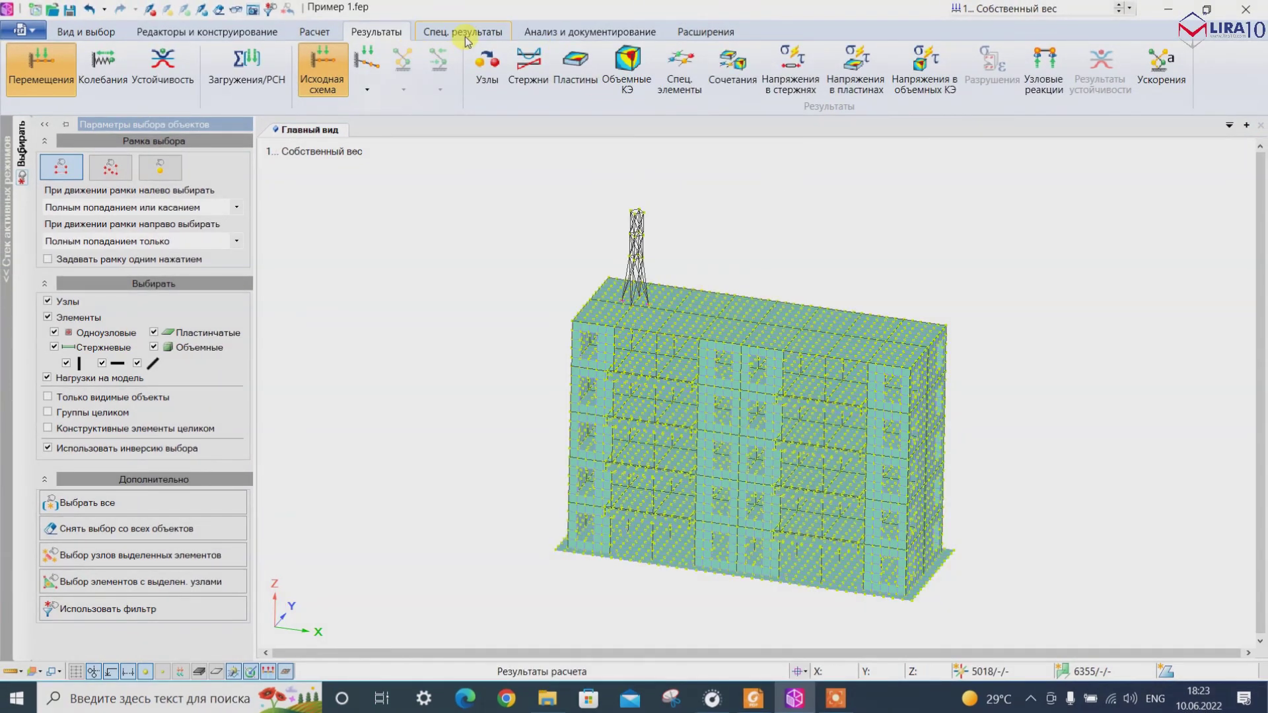
Add a new script to the user-defined results (Пользовательские результаты) and maximize its editor.
{"action": "left_click", "coordinate": [445, 36]}
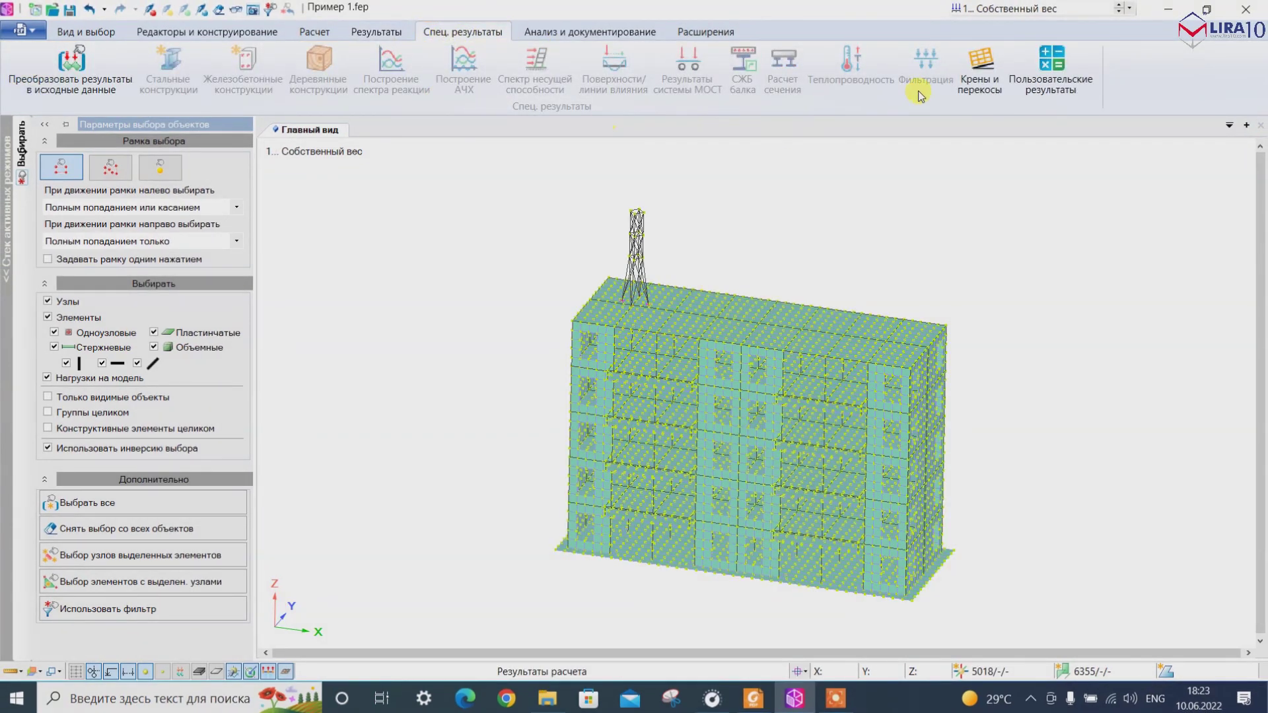
{"action": "left_click", "coordinate": [1053, 67]}
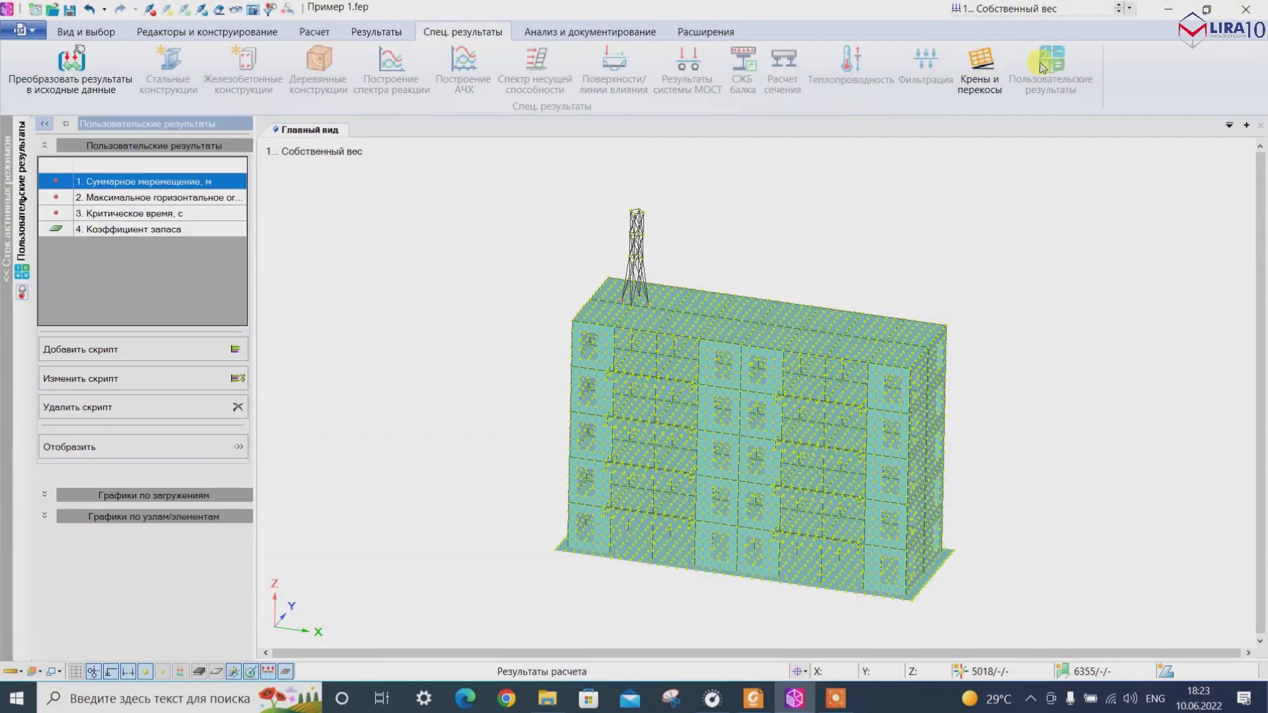
{"action": "left_click", "coordinate": [111, 232]}
{"action": "left_click", "coordinate": [95, 350]}
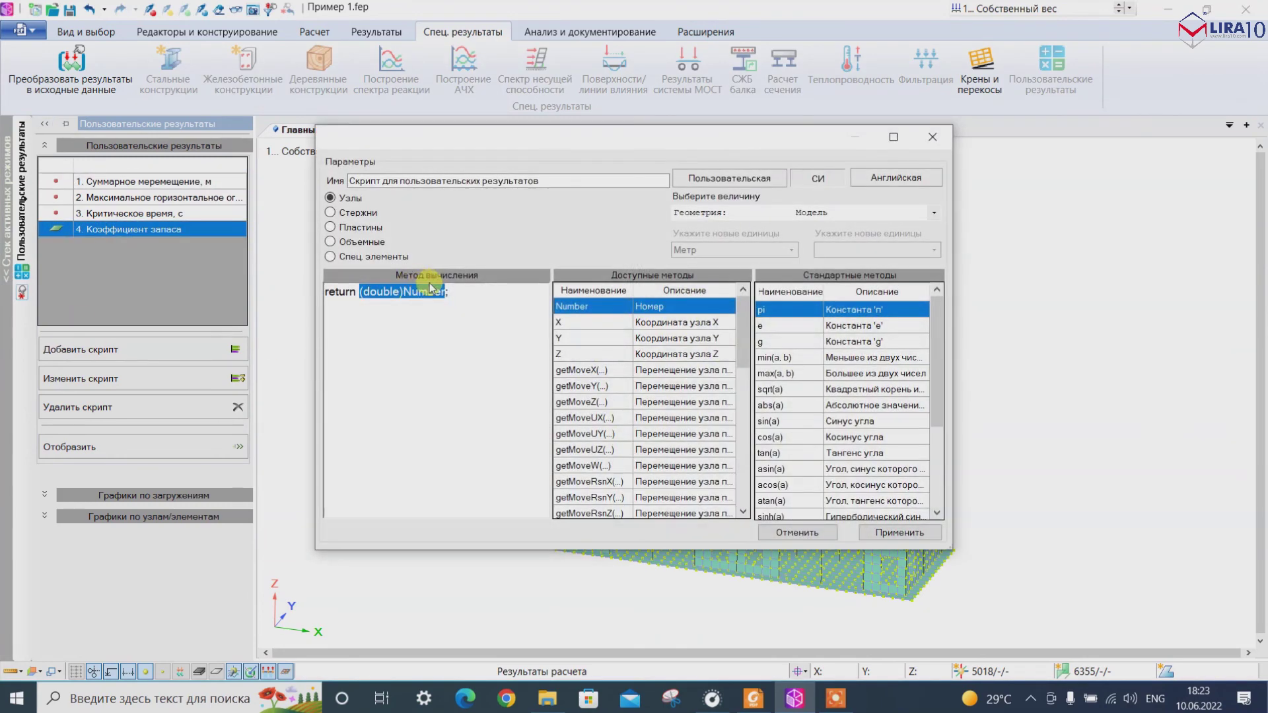
{"action": "left_click", "coordinate": [448, 292]}
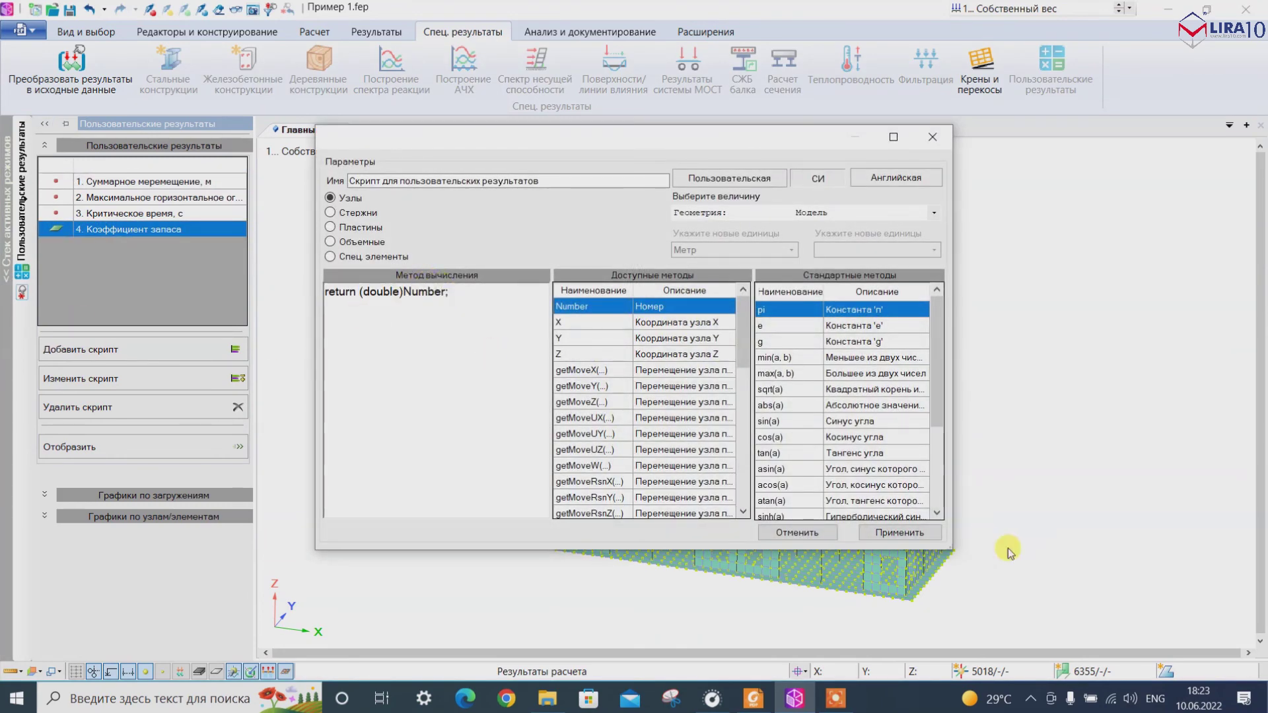
{"action": "left_click", "coordinate": [893, 137]}
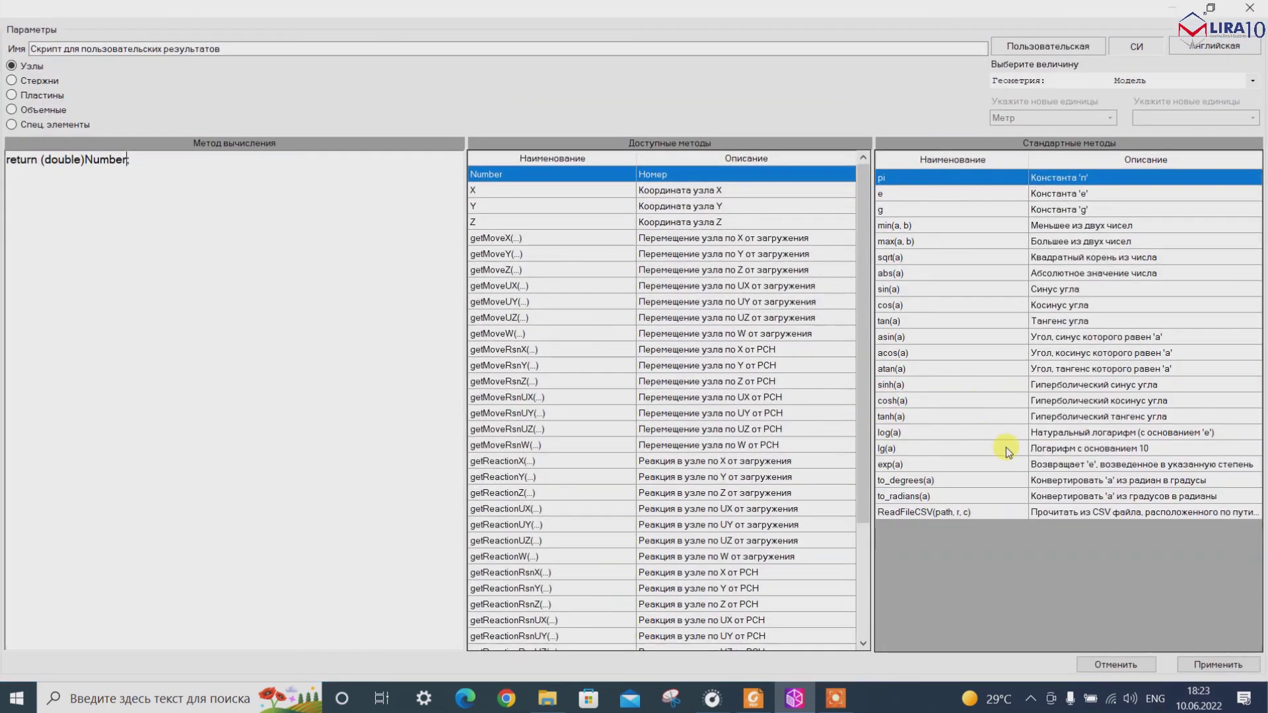
Set the script to plates (Пластины) and insert double a=ReadFileCSV(path, r, c); above the return line.
{"action": "left_click", "coordinate": [944, 514]}
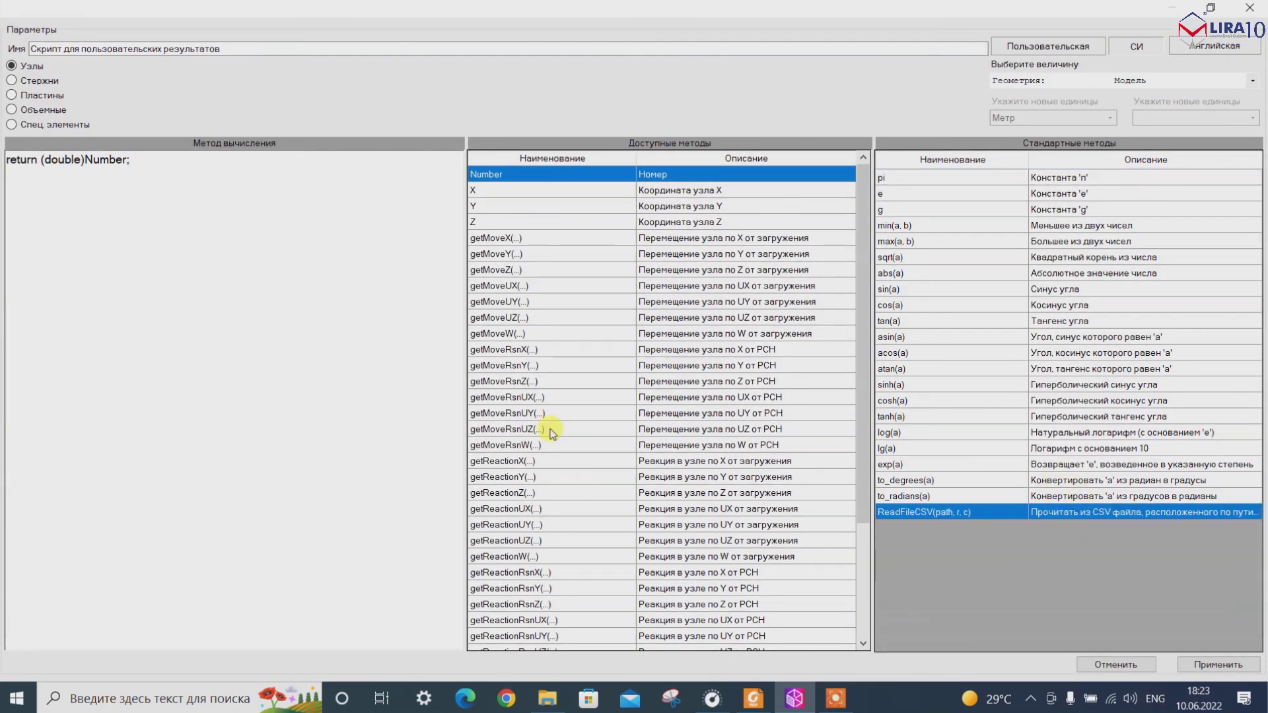
{"action": "key", "text": "Return"}
{"action": "key", "text": "Return"}
{"action": "left_click", "coordinate": [6, 158]}
{"action": "type", "text": "double a="}
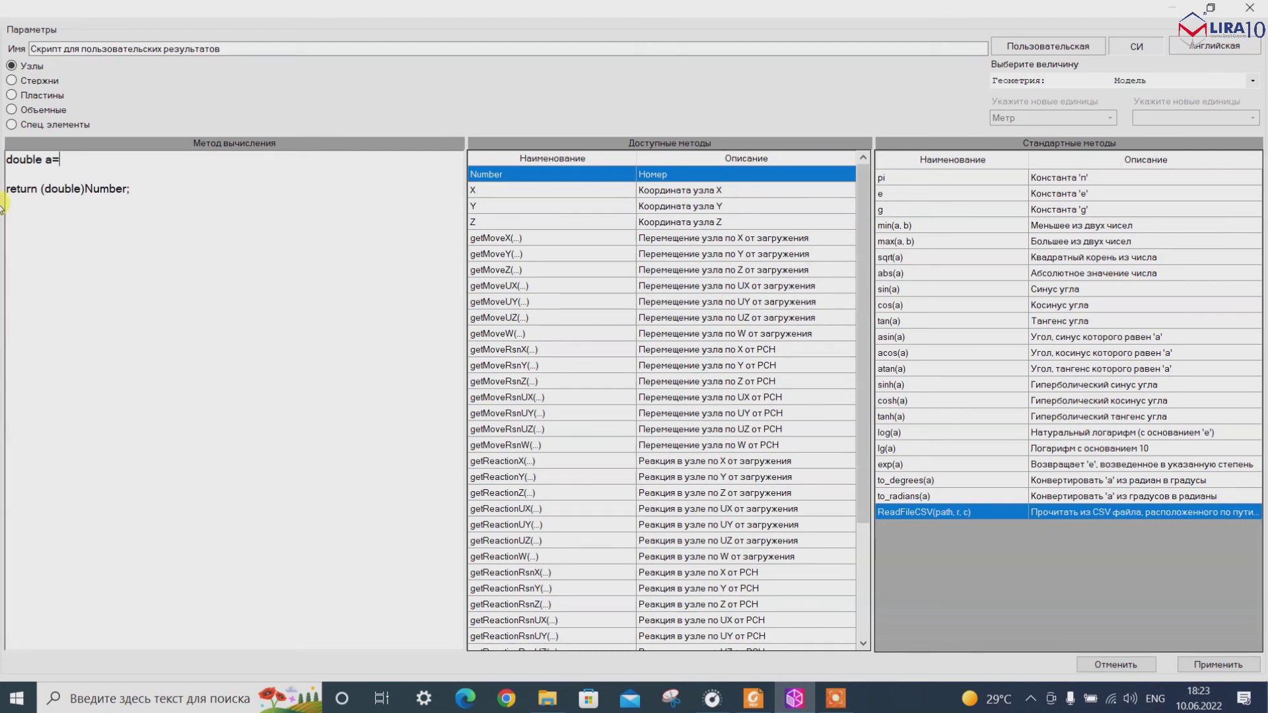
{"action": "left_click", "coordinate": [20, 95]}
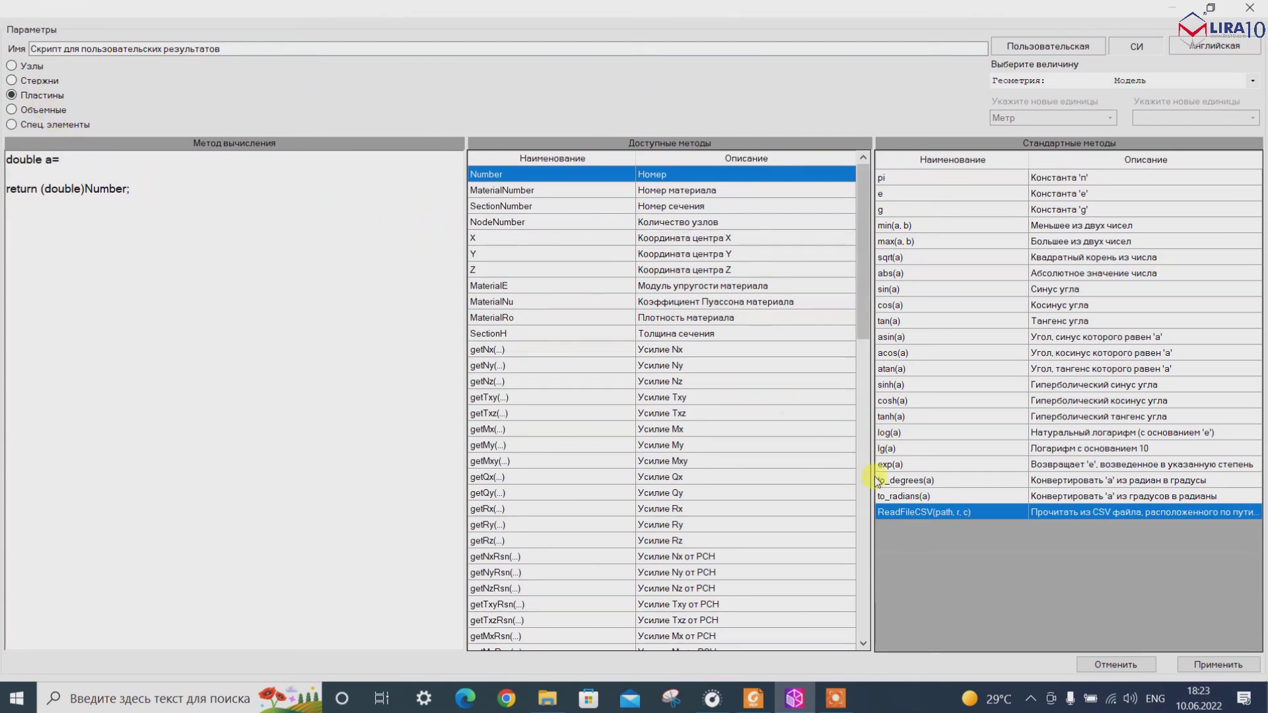
{"action": "double_click", "coordinate": [907, 512]}
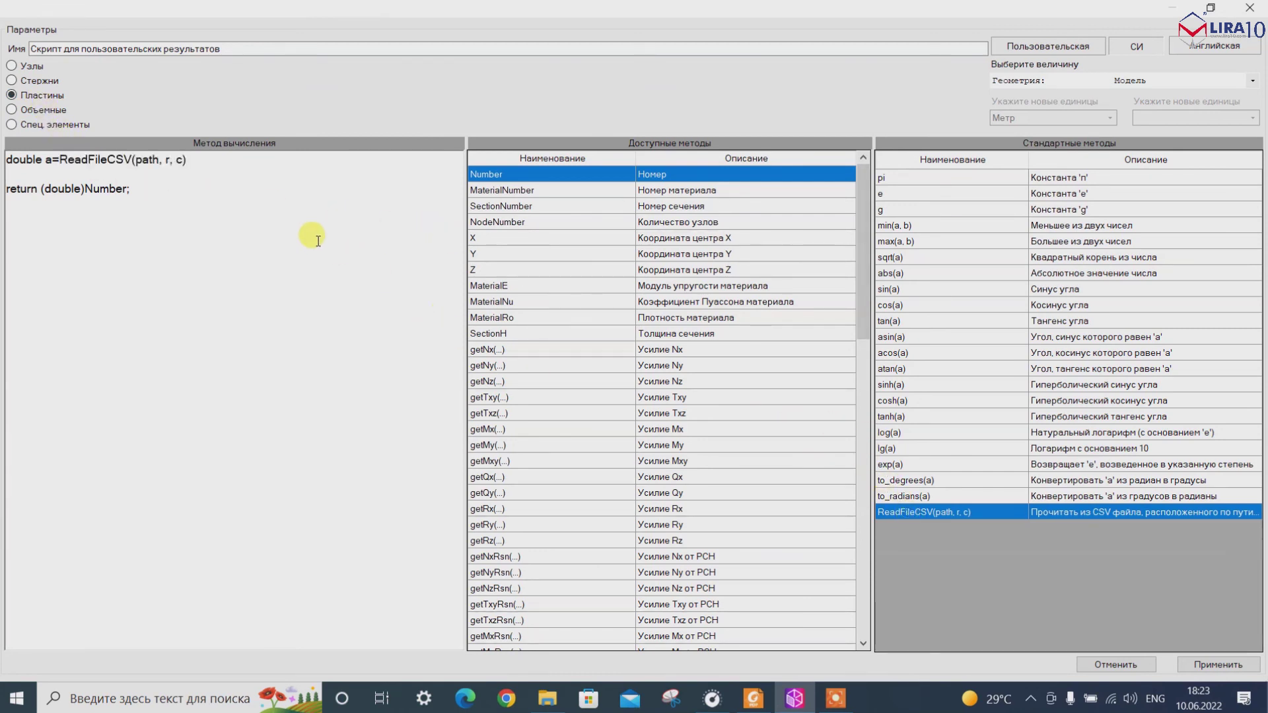
{"action": "type", "text": ";"}
Replace the path argument of ReadFileCSV with the quoted path of C1.csv copied from drive D: in File Explorer.
{"action": "double_click", "coordinate": [140, 159]}
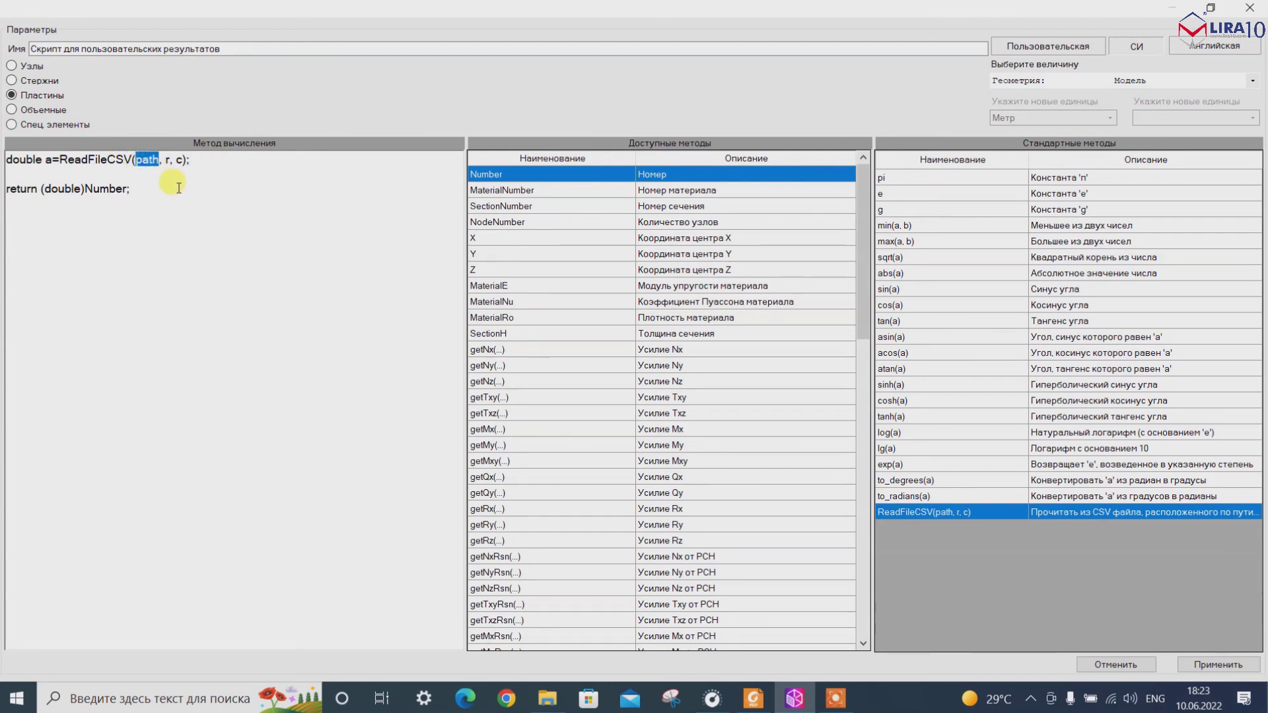
{"action": "type", "text": "\""}
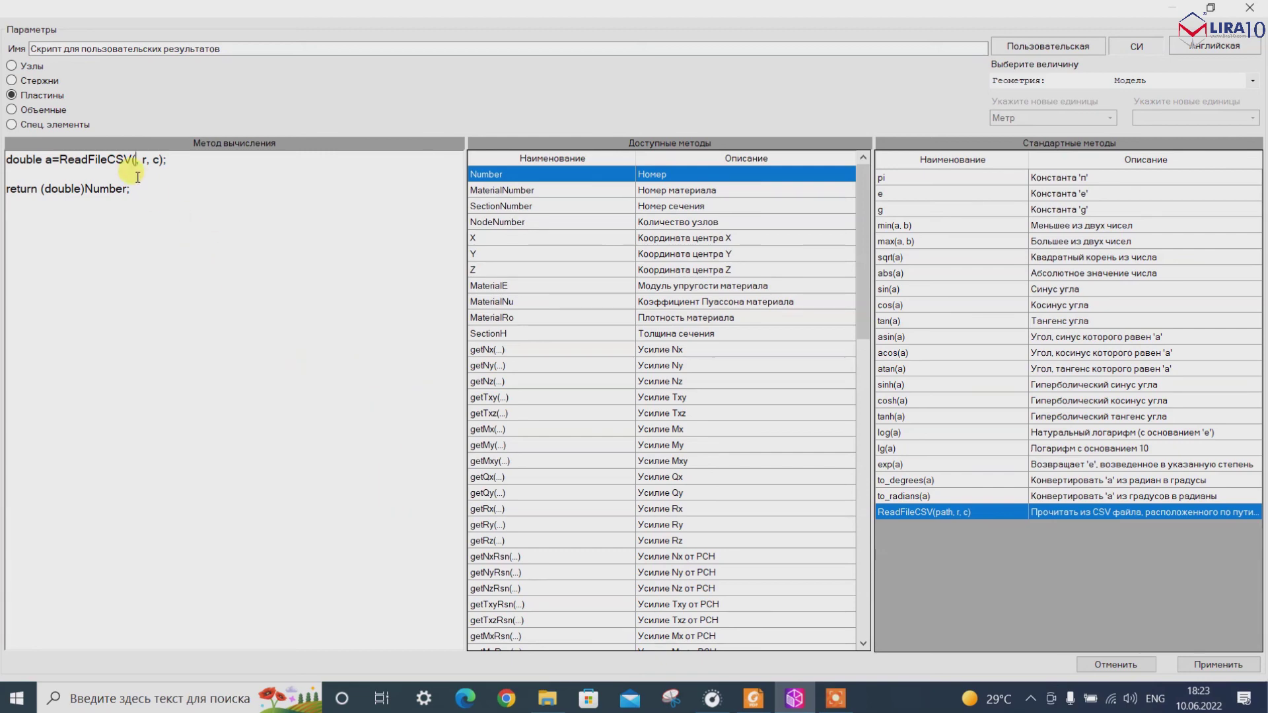
{"action": "left_click", "coordinate": [559, 705]}
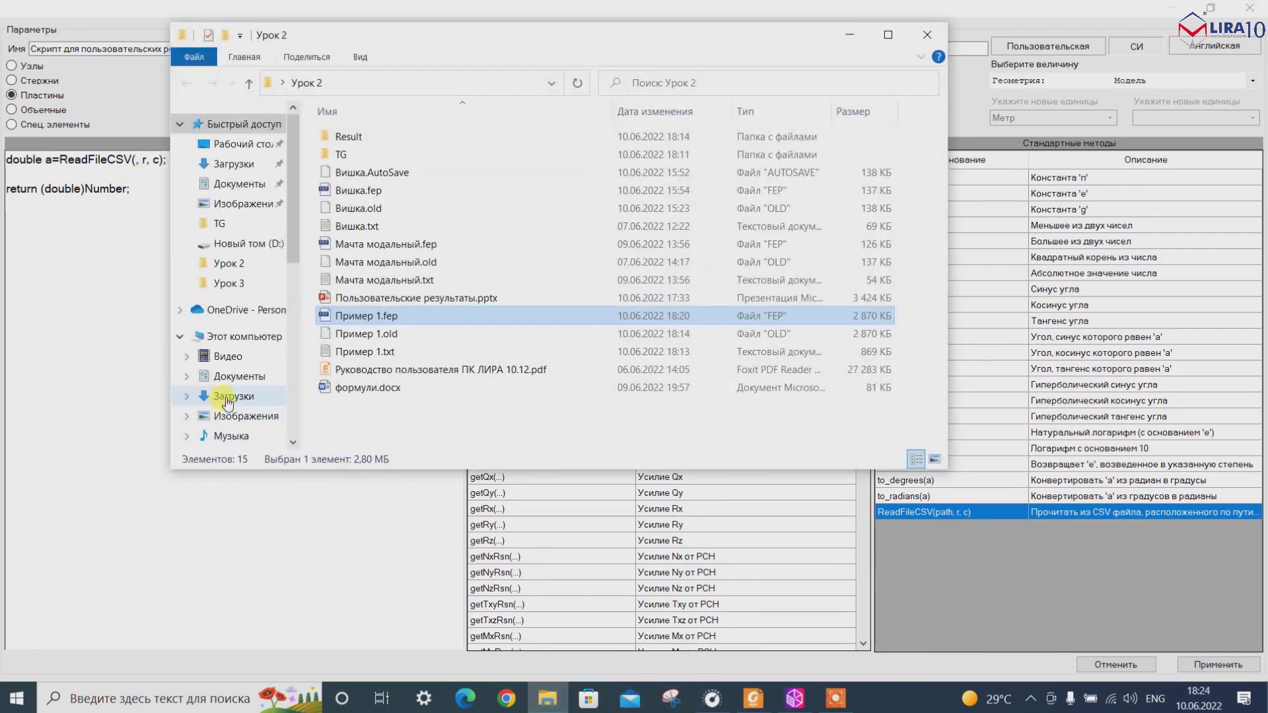
{"action": "left_click", "coordinate": [248, 245]}
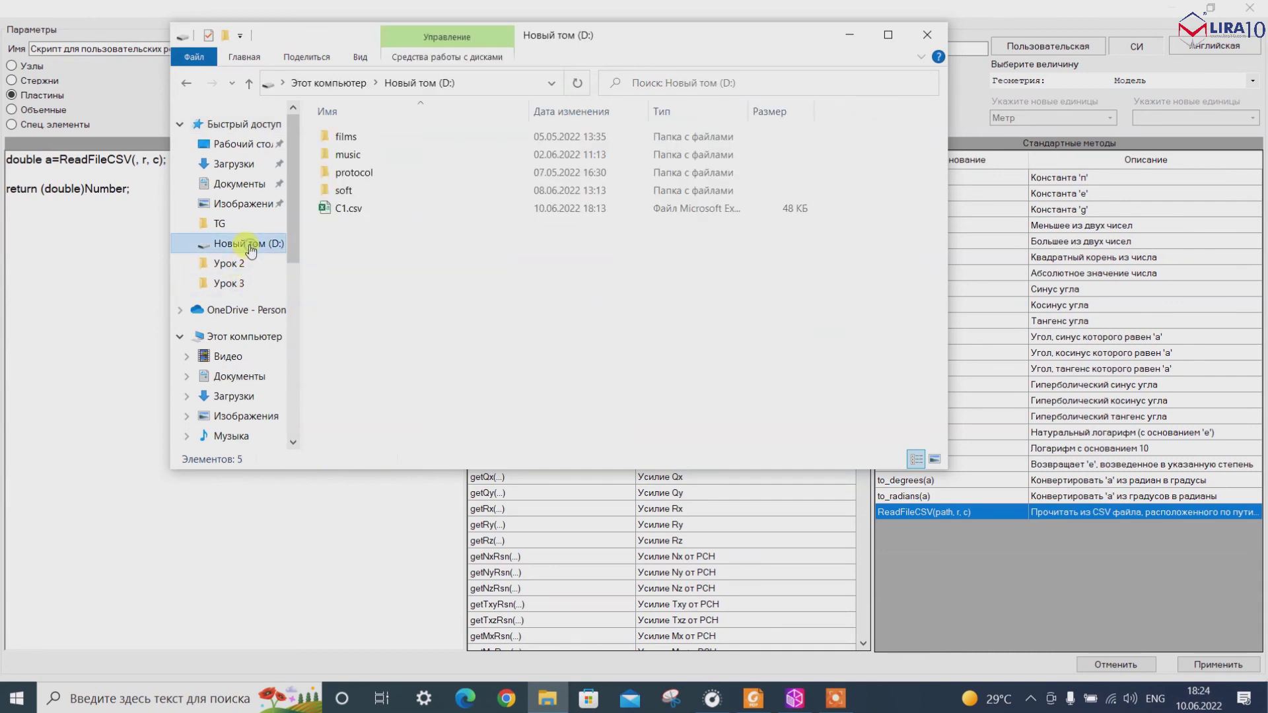
{"action": "left_click", "coordinate": [348, 208]}
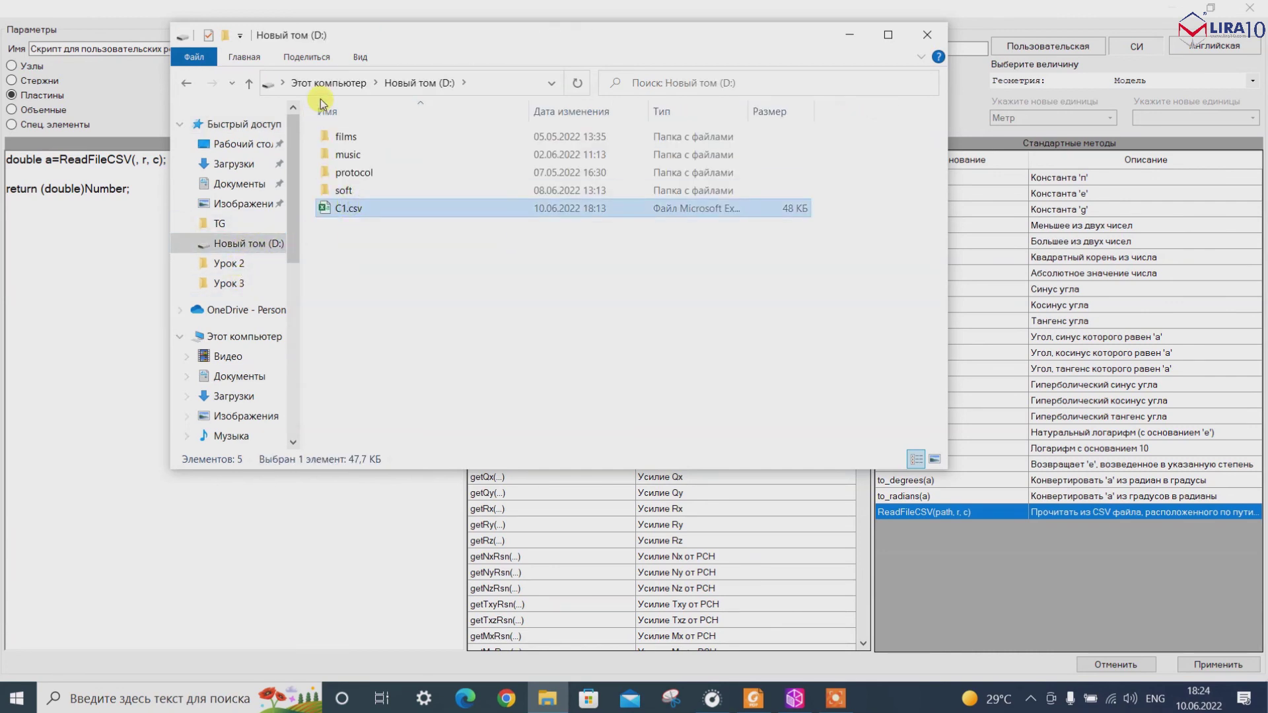
{"action": "left_click", "coordinate": [245, 56]}
{"action": "left_click", "coordinate": [375, 99]}
{"action": "left_click", "coordinate": [137, 161]}
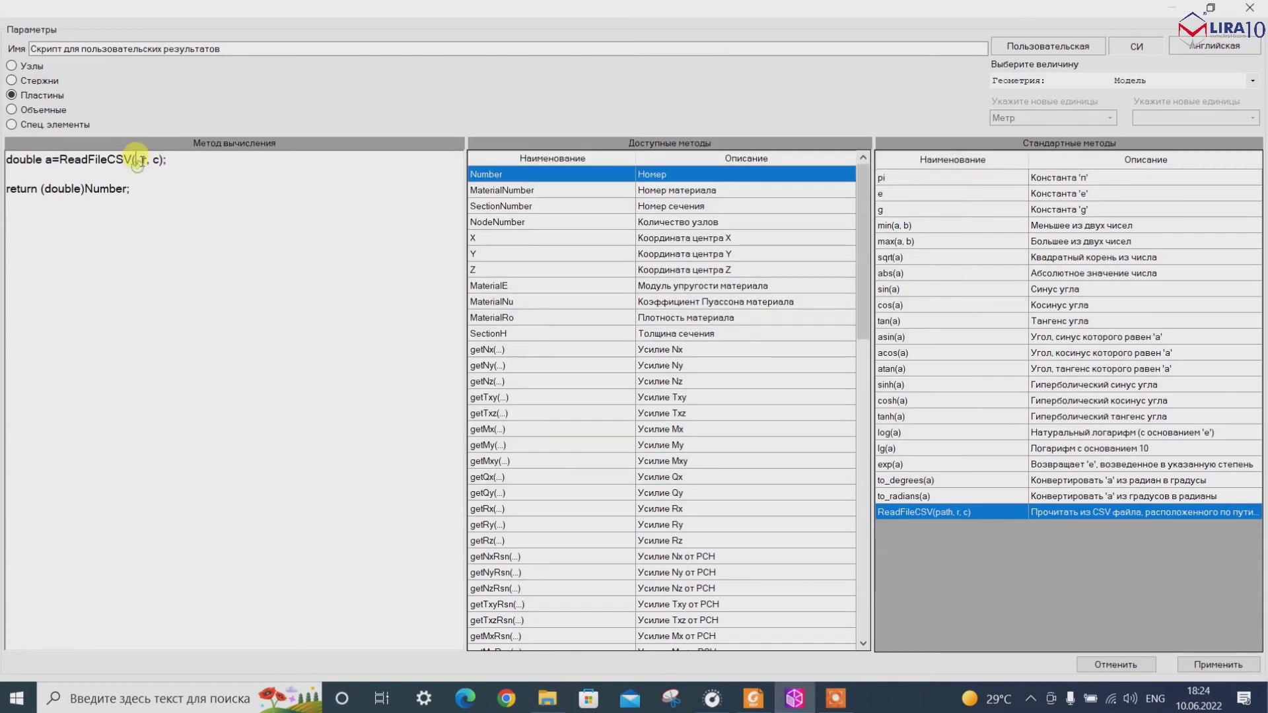
{"action": "type", "text": "\"D:\\C1.csv\""}
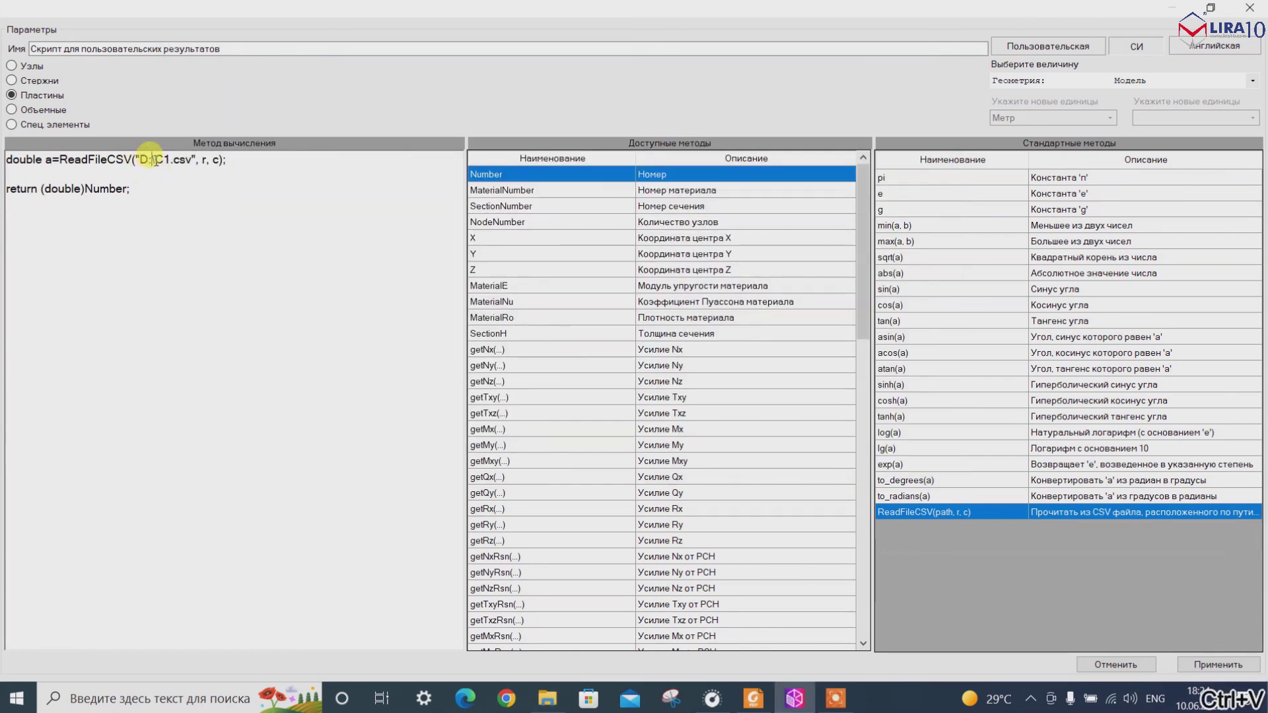
Change the backslash in the path to a forward slash, giving "D:/C1.csv", and clear the row argument r.
{"action": "left_click", "coordinate": [160, 162]}
{"action": "key", "text": "BackSpace"}
{"action": "type", "text": "/"}
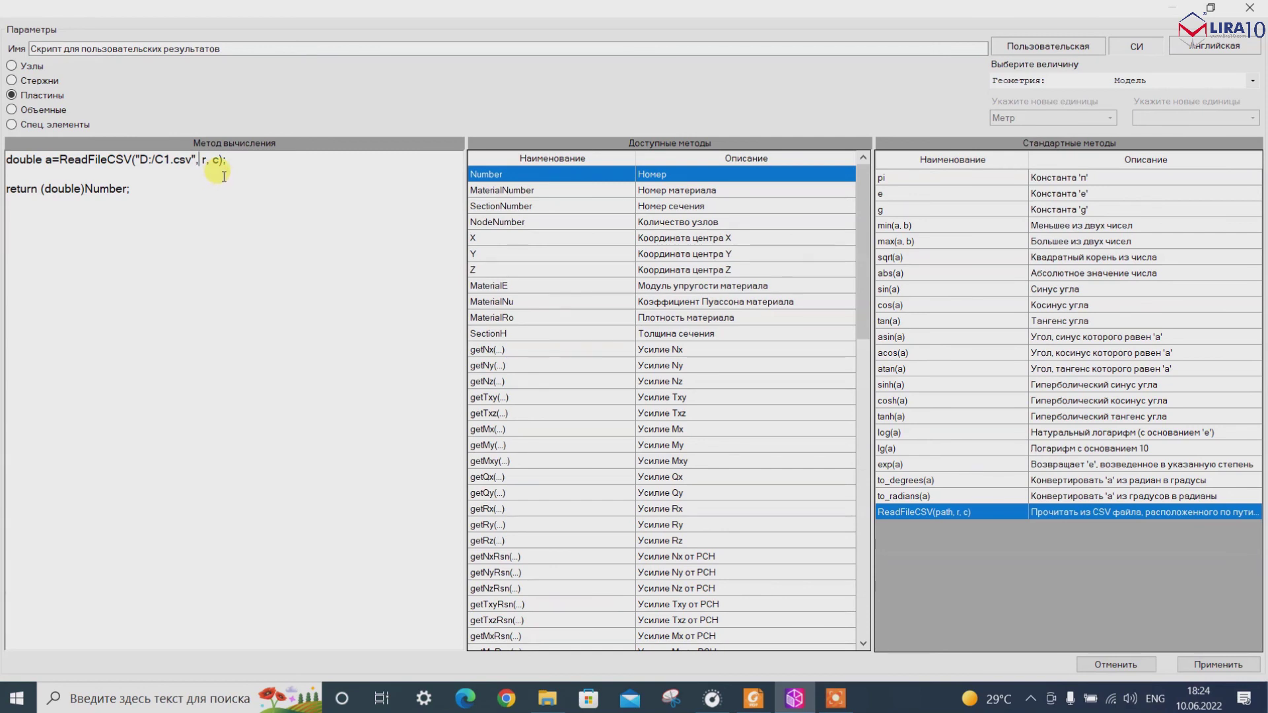
{"action": "key", "text": "BackSpace"}
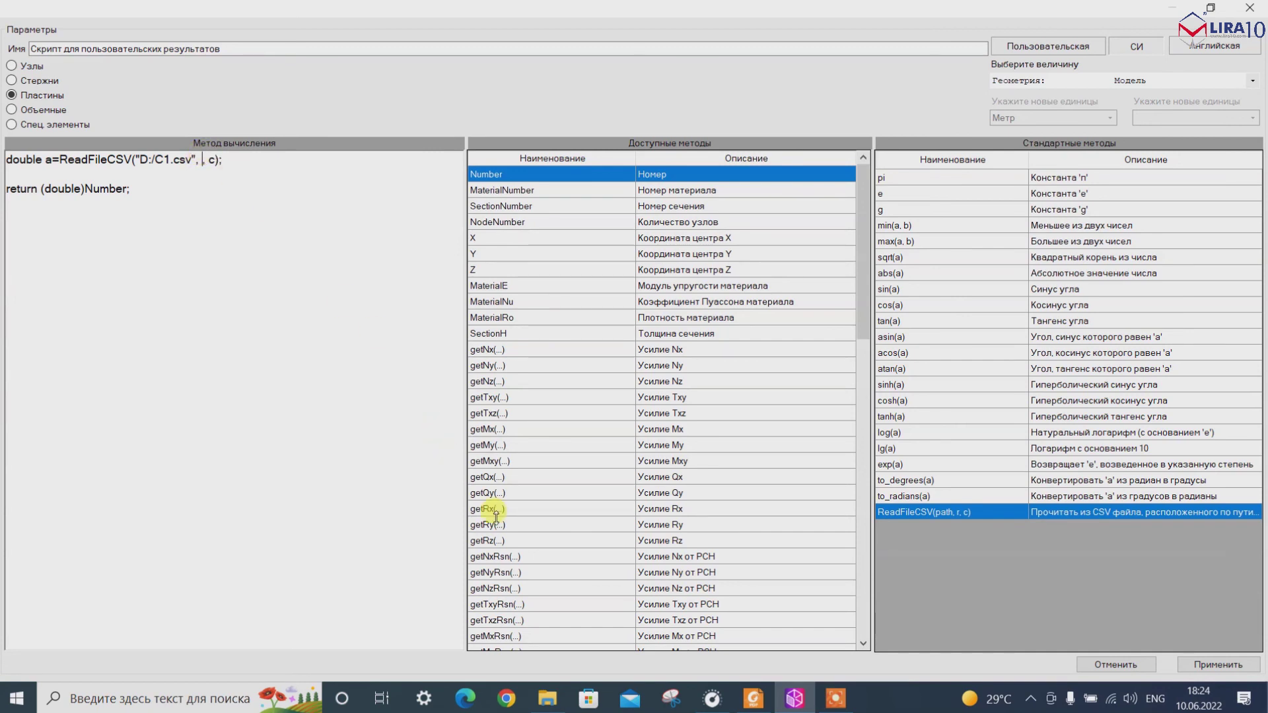
Open C1.csv from drive D: in Excel and examine the element number and C1z coefficient columns, including the header row.
{"action": "left_click", "coordinate": [548, 699]}
{"action": "double_click", "coordinate": [338, 208]}
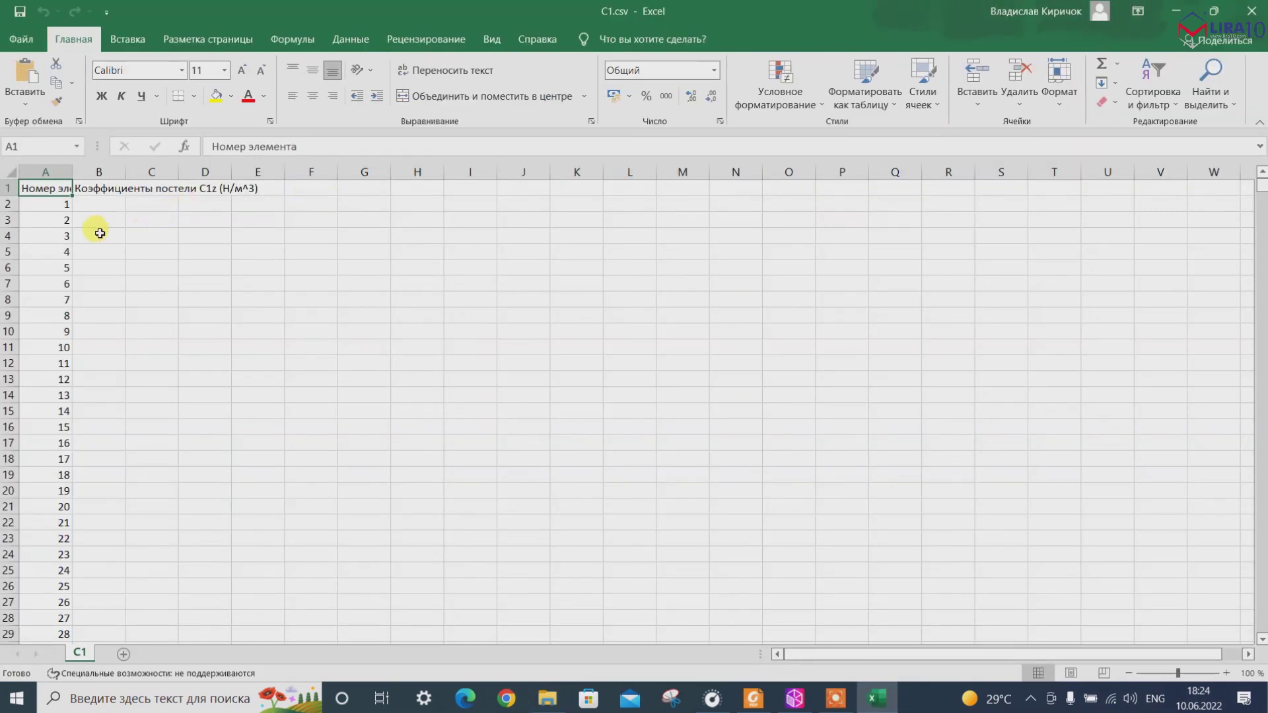
{"action": "left_click", "coordinate": [92, 254]}
{"action": "left_click", "coordinate": [55, 201]}
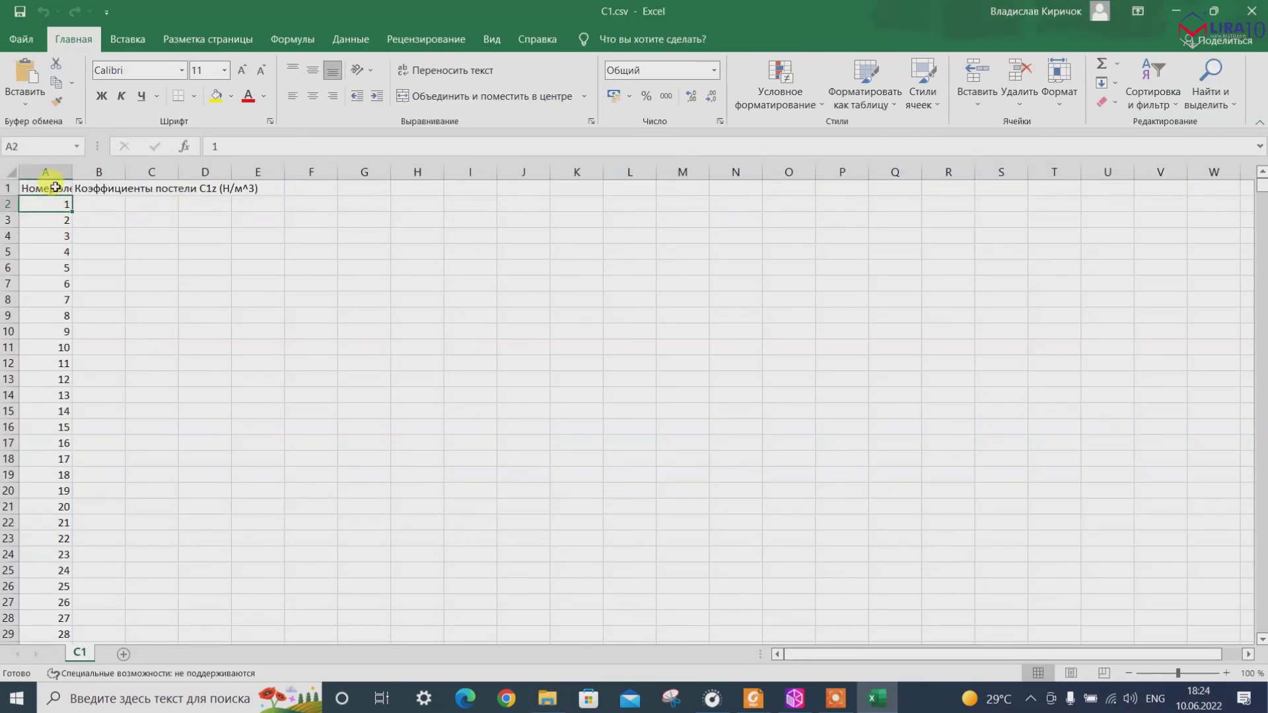
{"action": "left_click", "coordinate": [53, 187]}
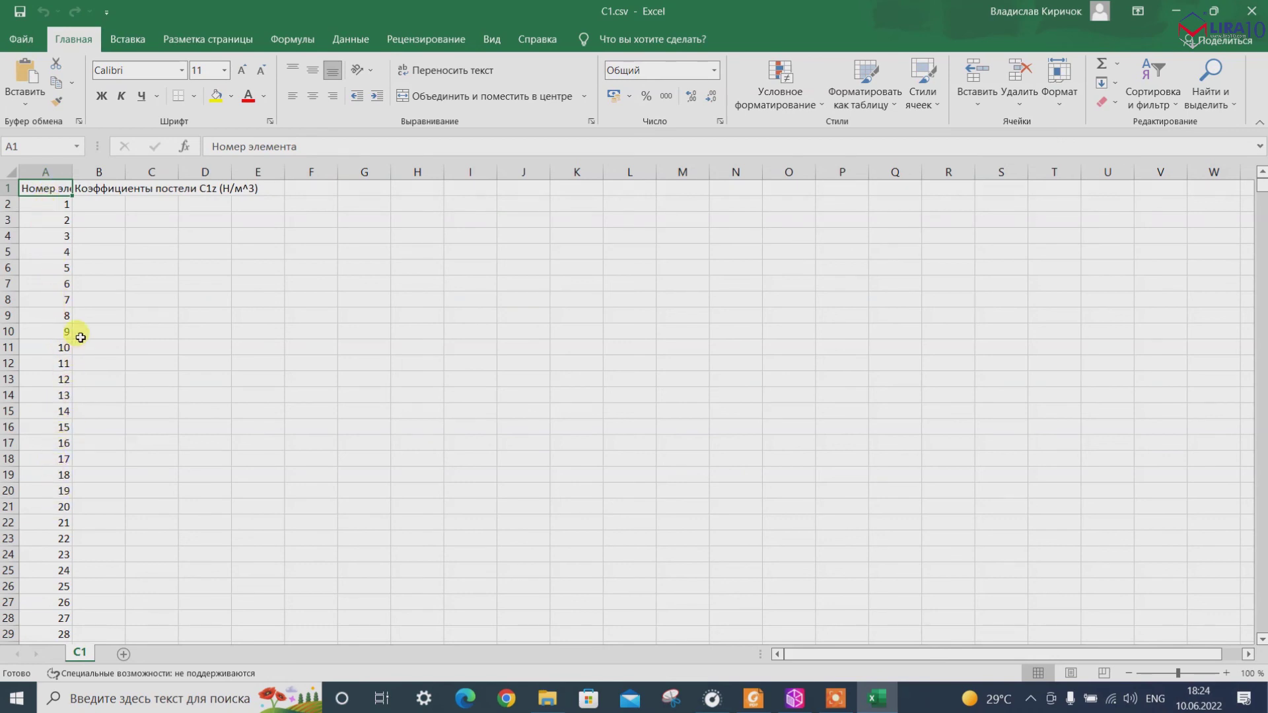
{"action": "left_click", "coordinate": [103, 203]}
{"action": "left_click", "coordinate": [92, 248]}
{"action": "left_click", "coordinate": [91, 331]}
{"action": "left_click", "coordinate": [104, 377]}
{"action": "left_click", "coordinate": [34, 210]}
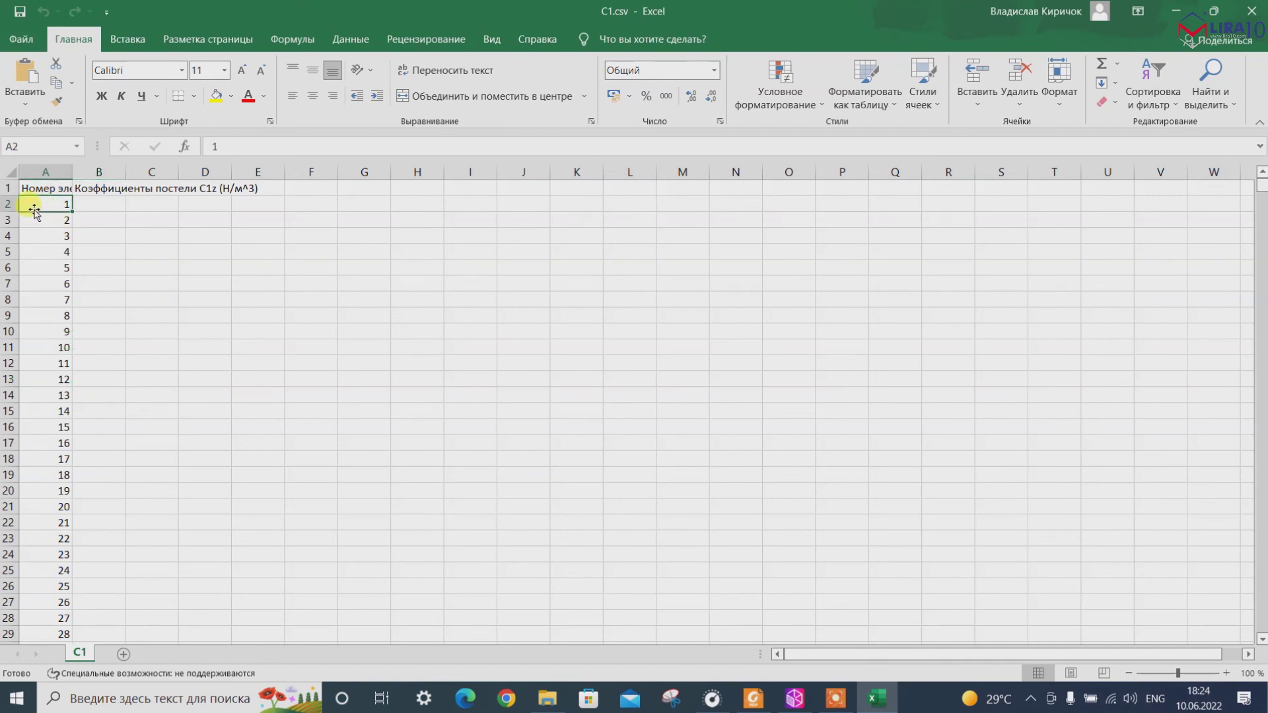
Examine the header row and the first element's row across both columns of C1.csv to determine the row and column indexing, and close the file.
{"action": "left_click", "coordinate": [52, 188]}
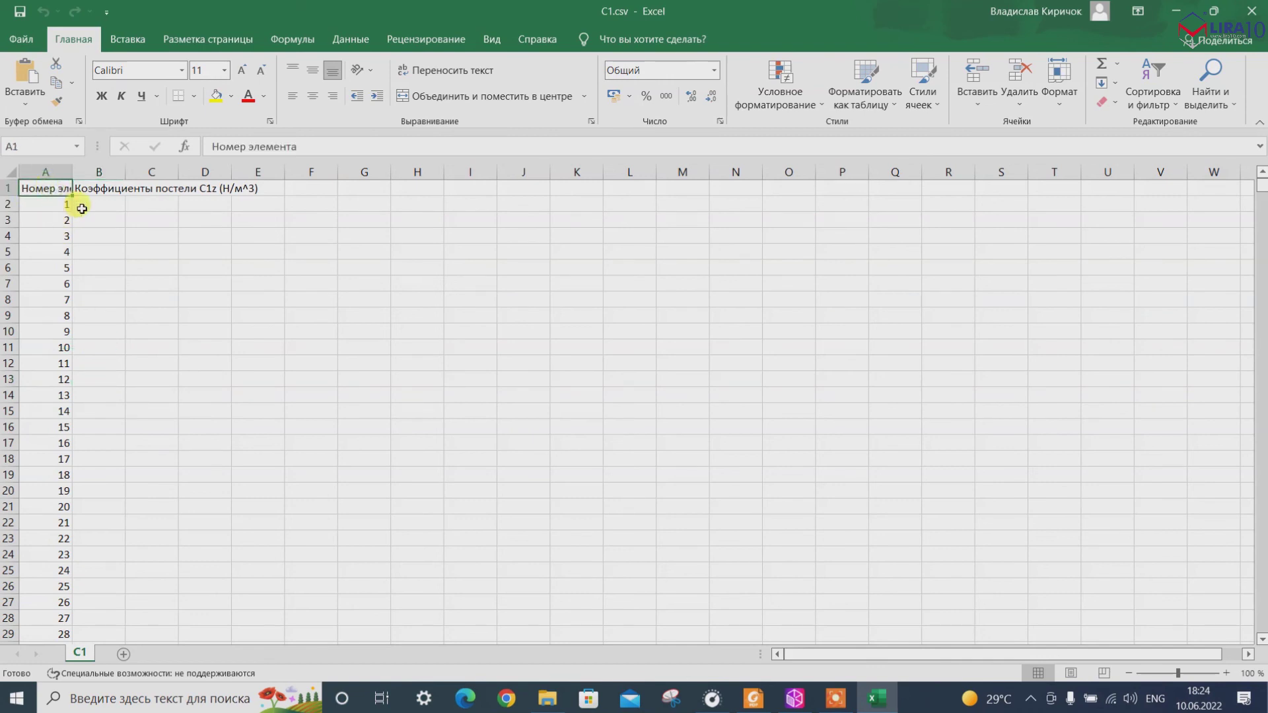
{"action": "left_click", "coordinate": [83, 207]}
{"action": "left_click", "coordinate": [49, 206]}
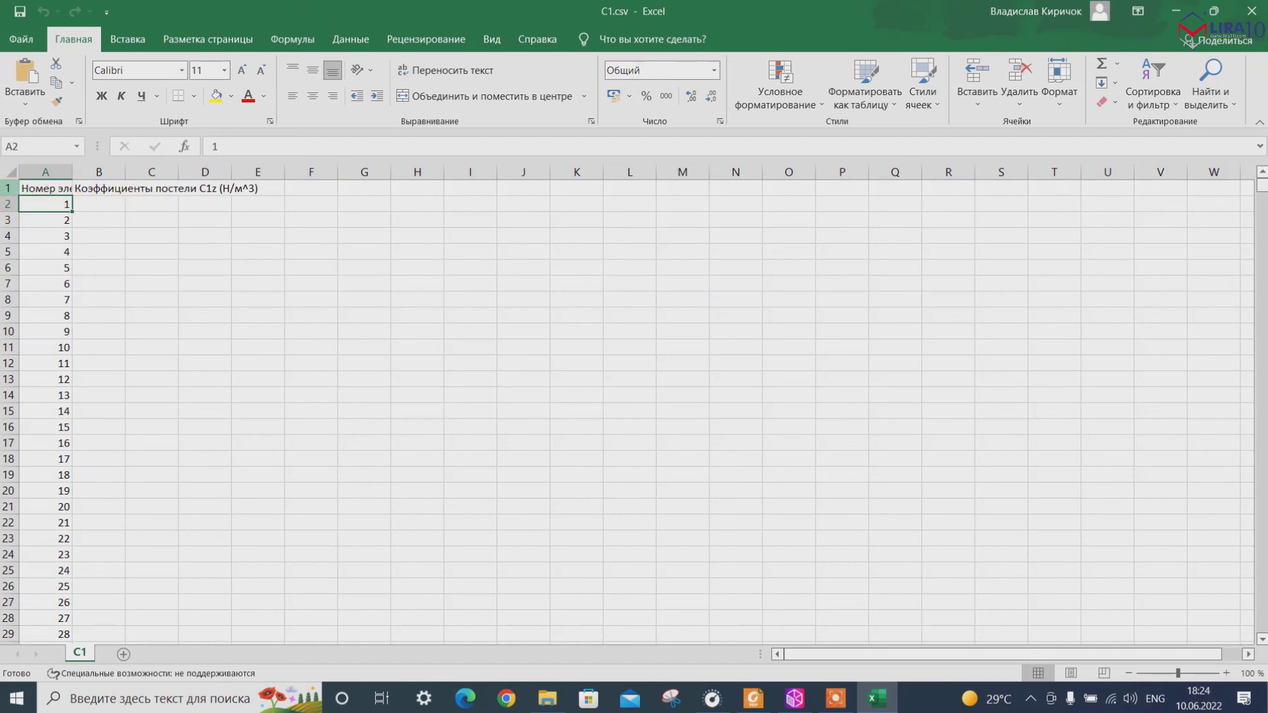
{"action": "left_click", "coordinate": [91, 209]}
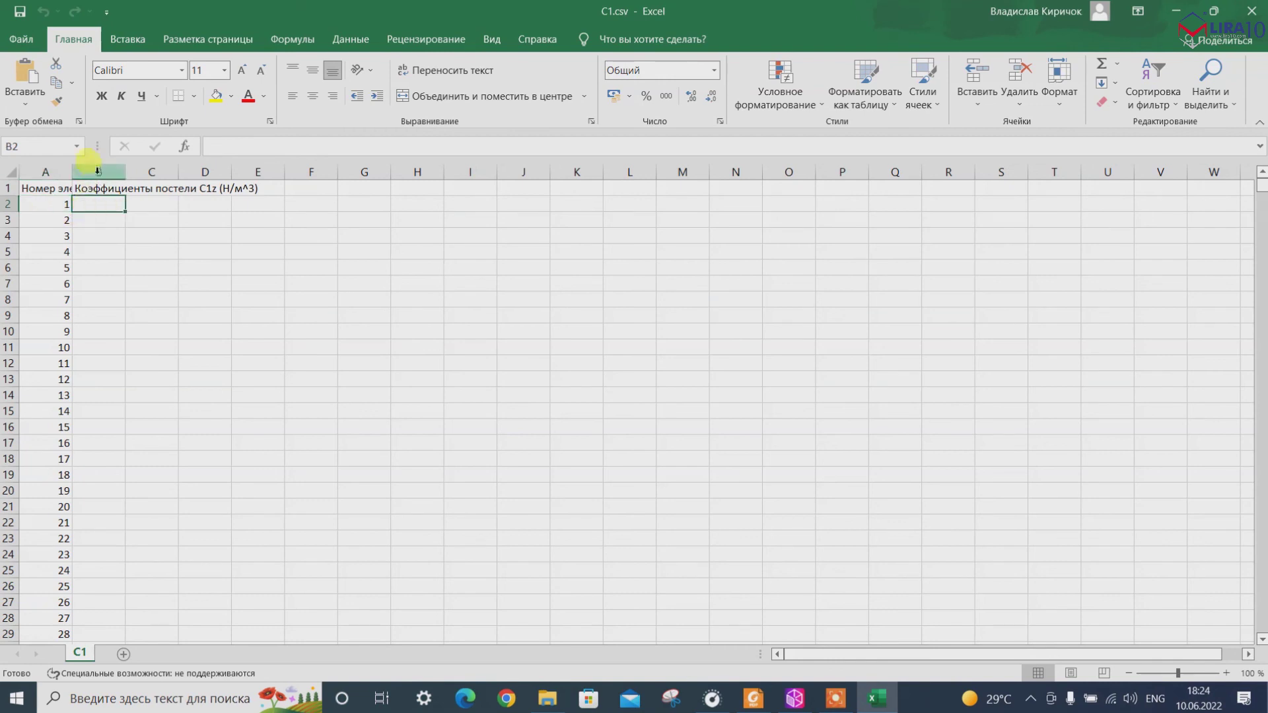
{"action": "left_click", "coordinate": [46, 205]}
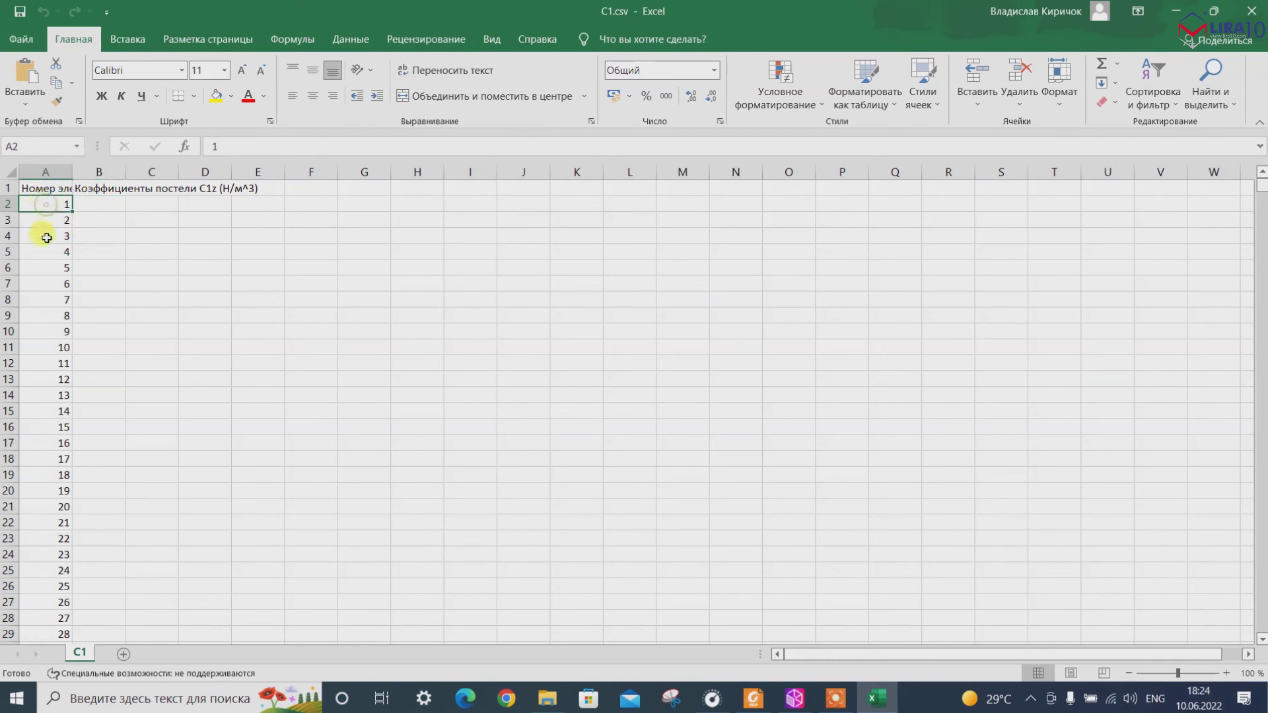
{"action": "left_click", "coordinate": [96, 206]}
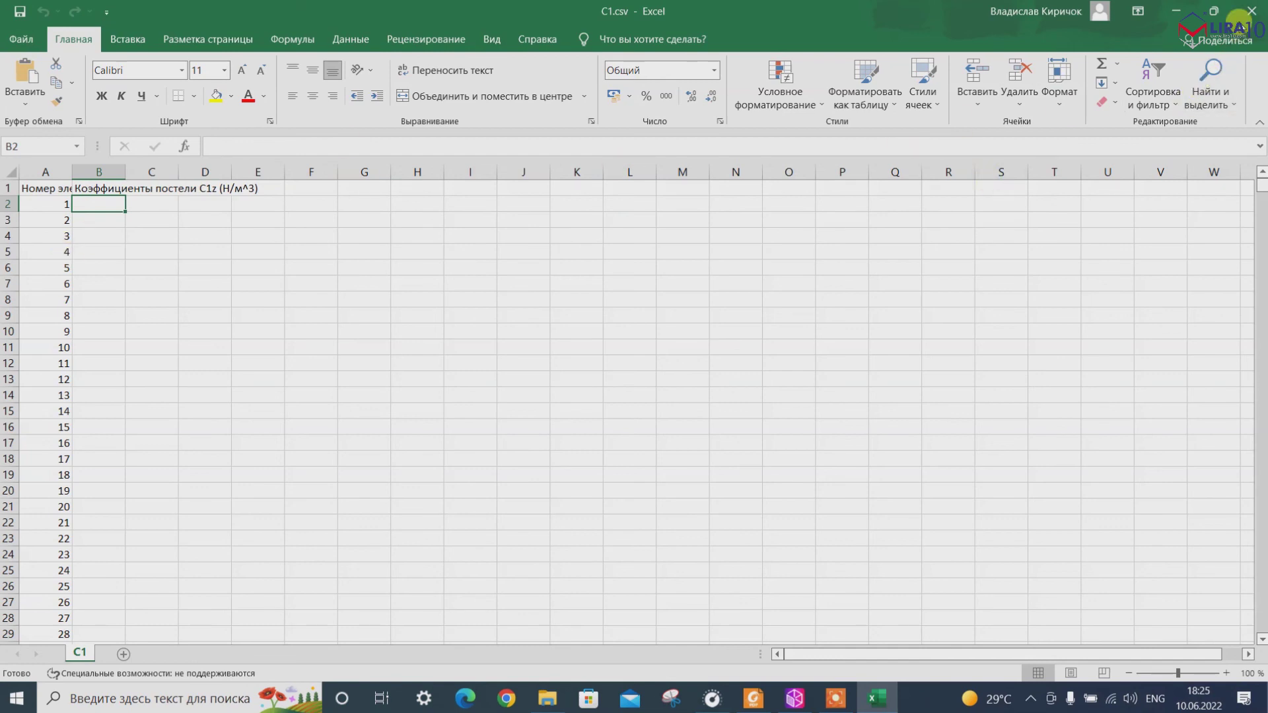
{"action": "left_click", "coordinate": [1242, 14]}
Fill in the ReadFileCSV arguments with the element Number as the row and 1 as the column.
{"action": "left_click", "coordinate": [126, 236]}
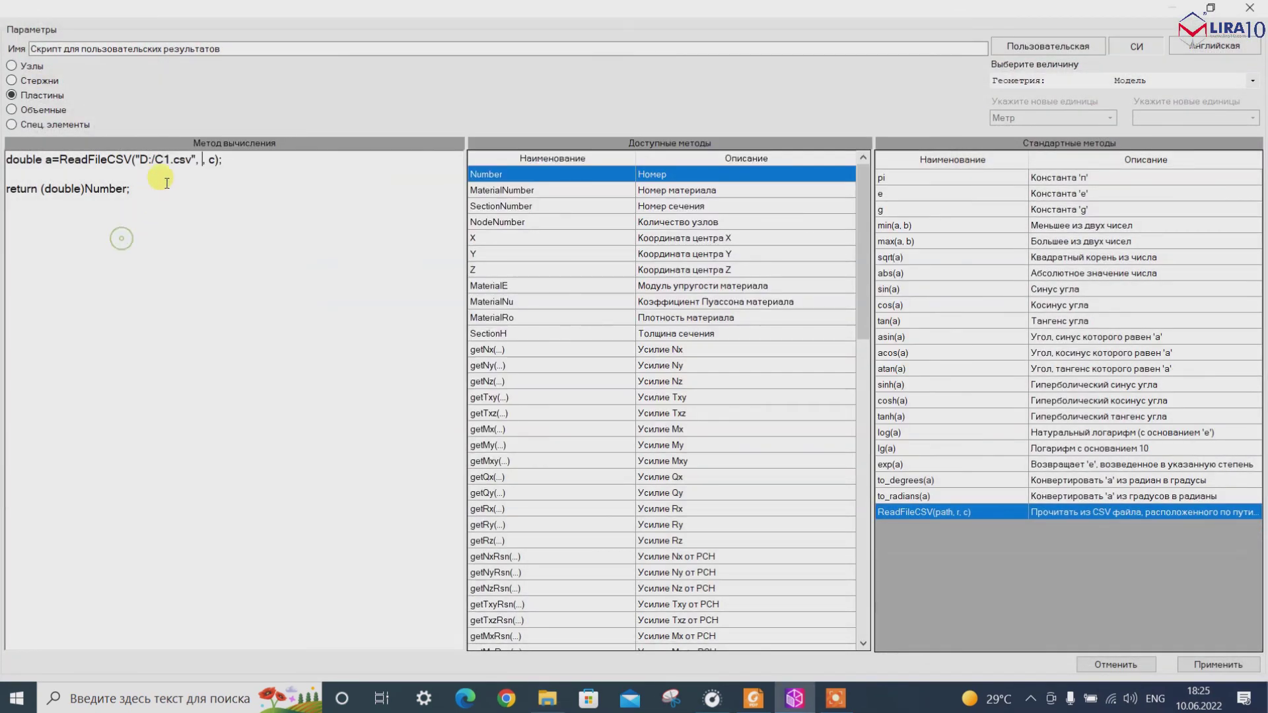
{"action": "double_click", "coordinate": [501, 175]}
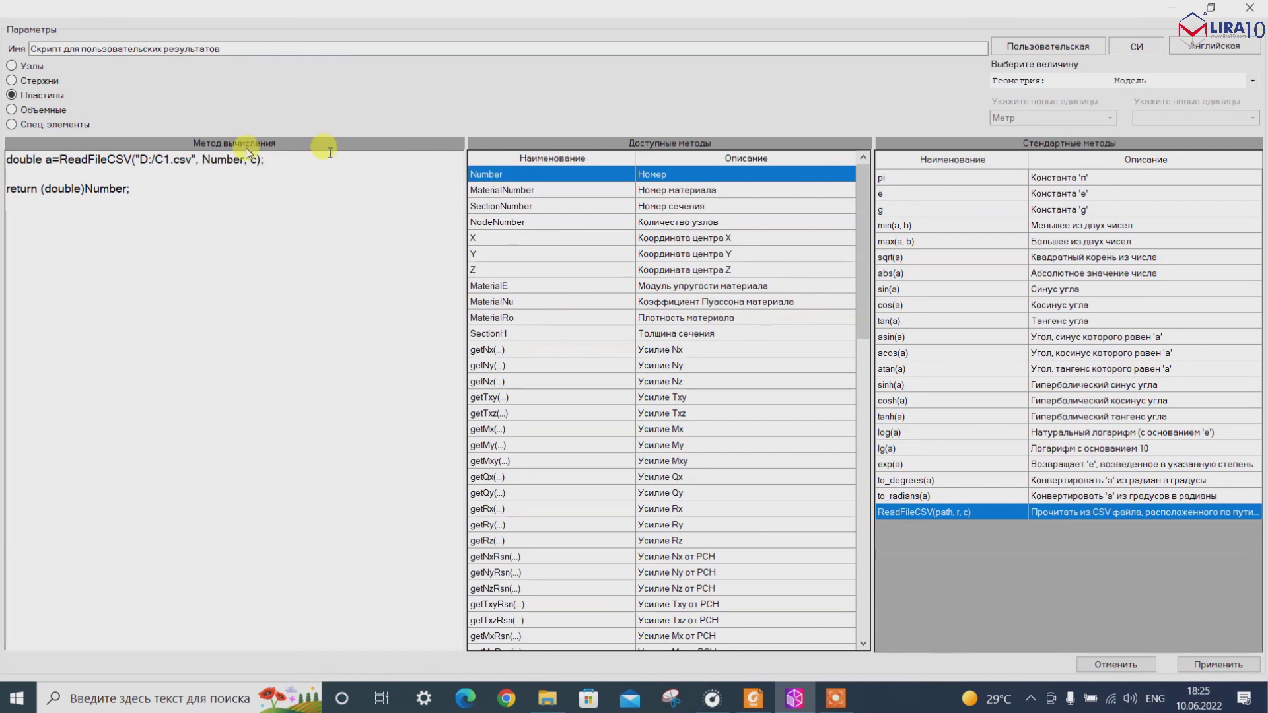
{"action": "type", "text": "1"}
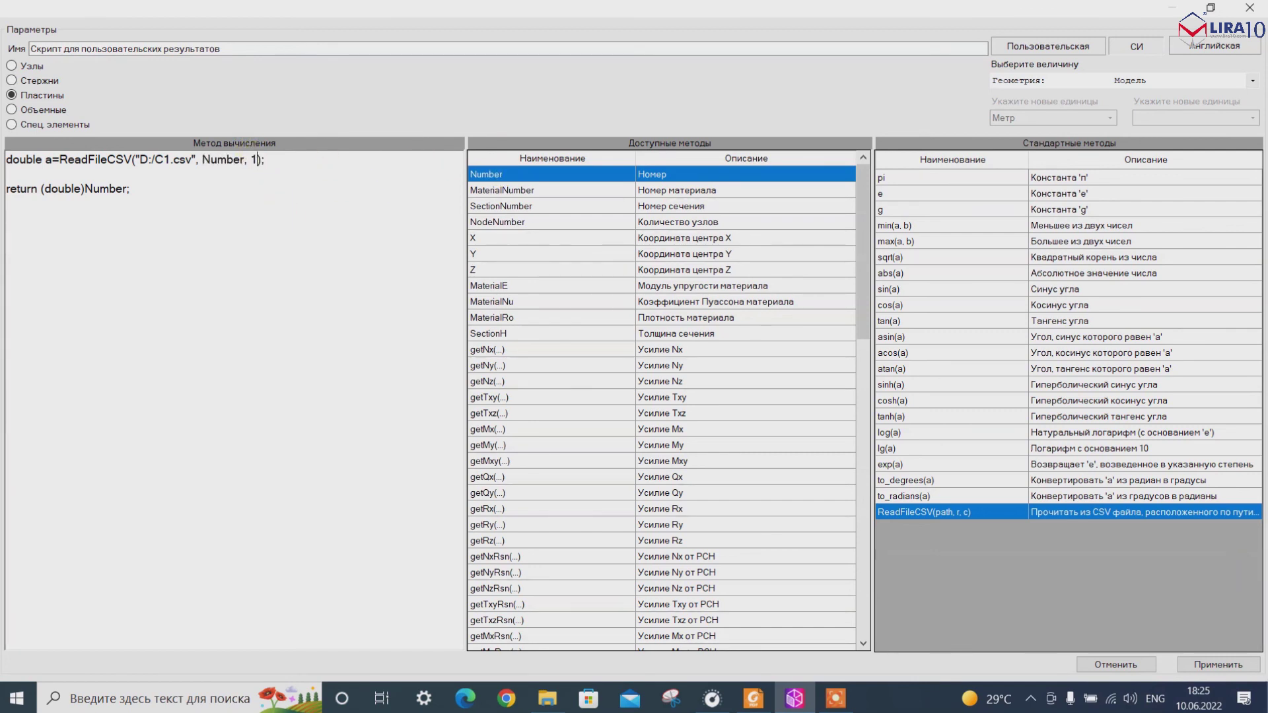
Change the script's return line to return a; and apply the script.
{"action": "left_click", "coordinate": [180, 188]}
{"action": "left_click_drag", "start_coordinate": [42, 191], "coordinate": [128, 190]}
{"action": "type", "text": "a;"}
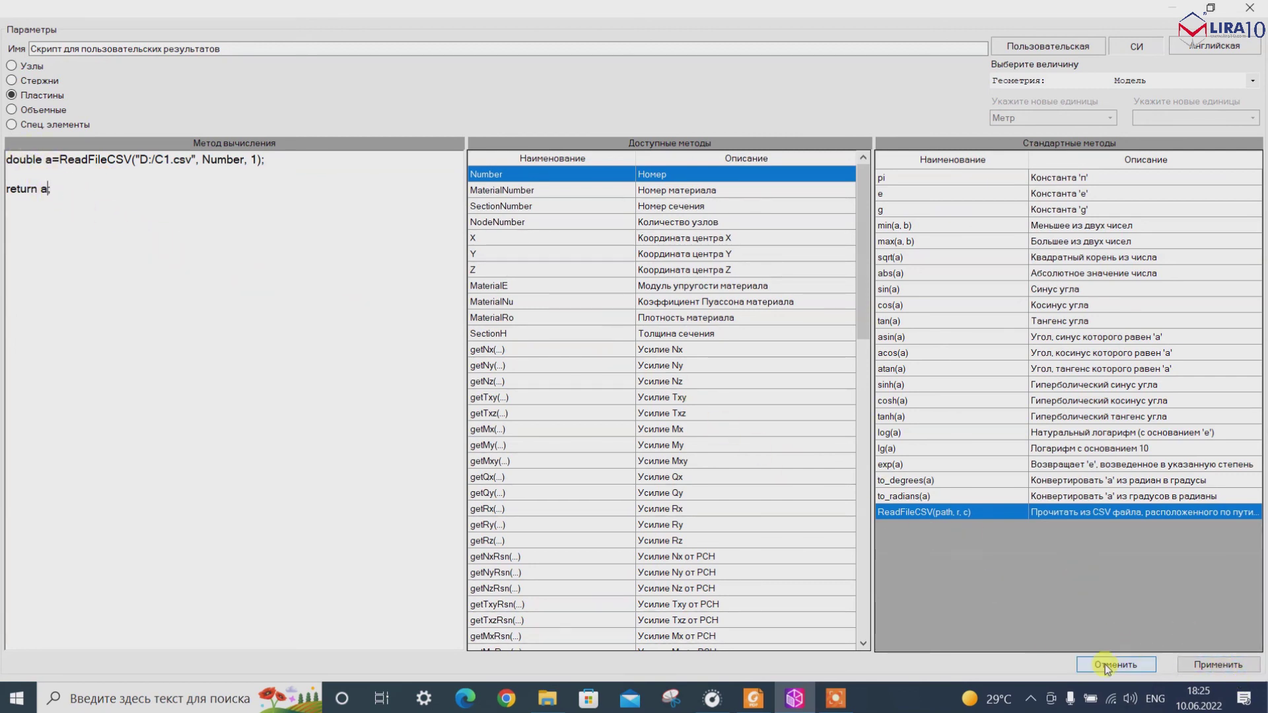
{"action": "left_click", "coordinate": [1204, 669]}
Rename the new plate script to коэффициенты постели and display its result on the building model.
{"action": "left_click", "coordinate": [165, 248]}
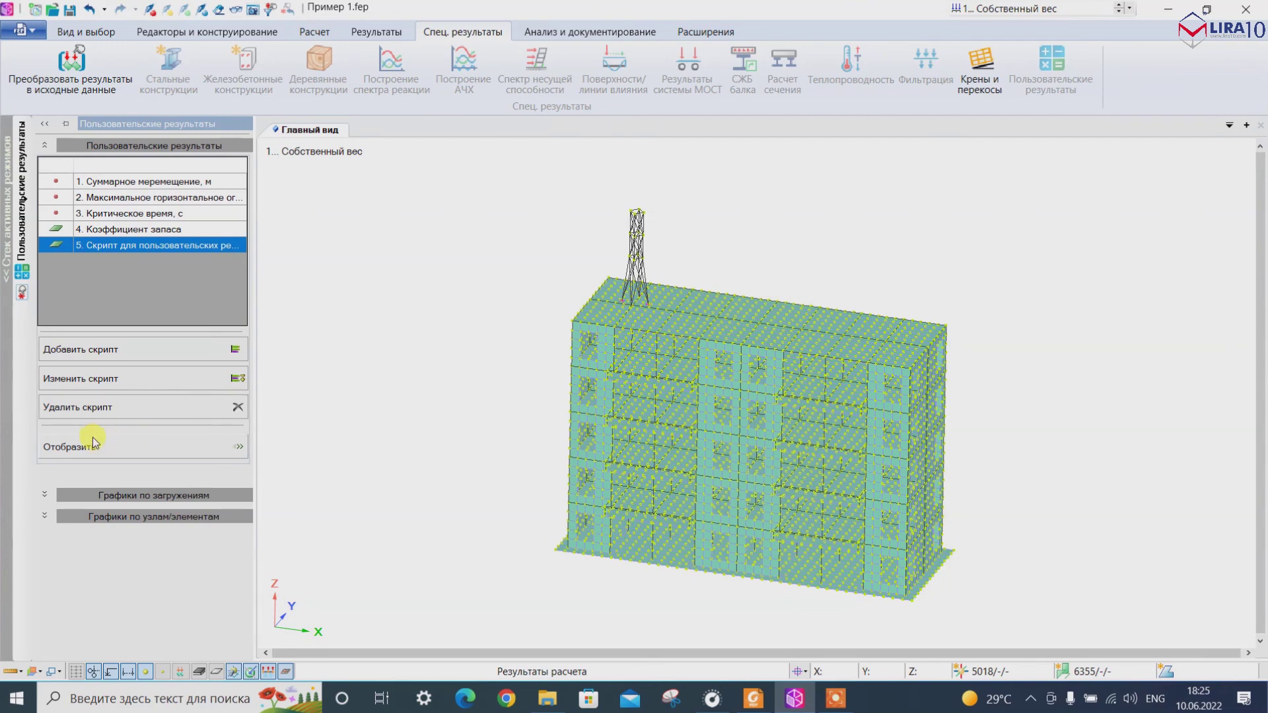
{"action": "left_click", "coordinate": [100, 379]}
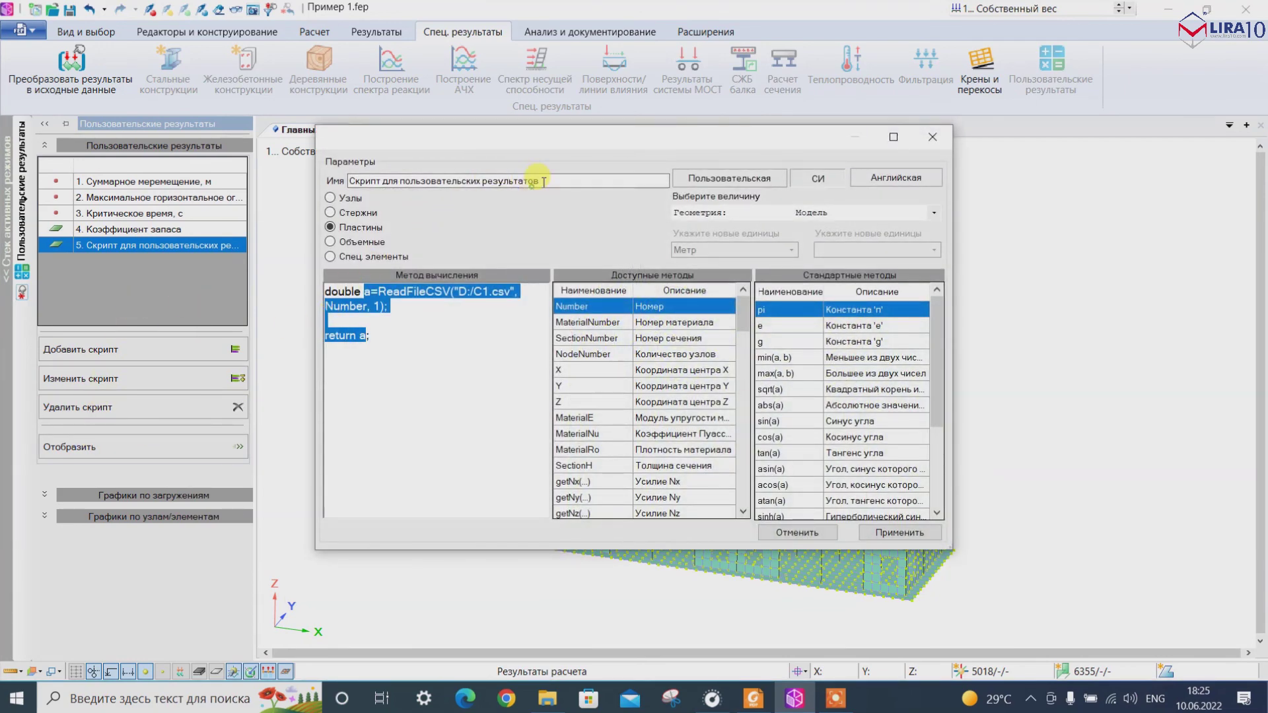
{"action": "left_click_drag", "start_coordinate": [553, 180], "coordinate": [271, 197]}
{"action": "left_click", "coordinate": [343, 342]}
{"action": "left_click", "coordinate": [559, 180]}
{"action": "type", "text": "rj"}
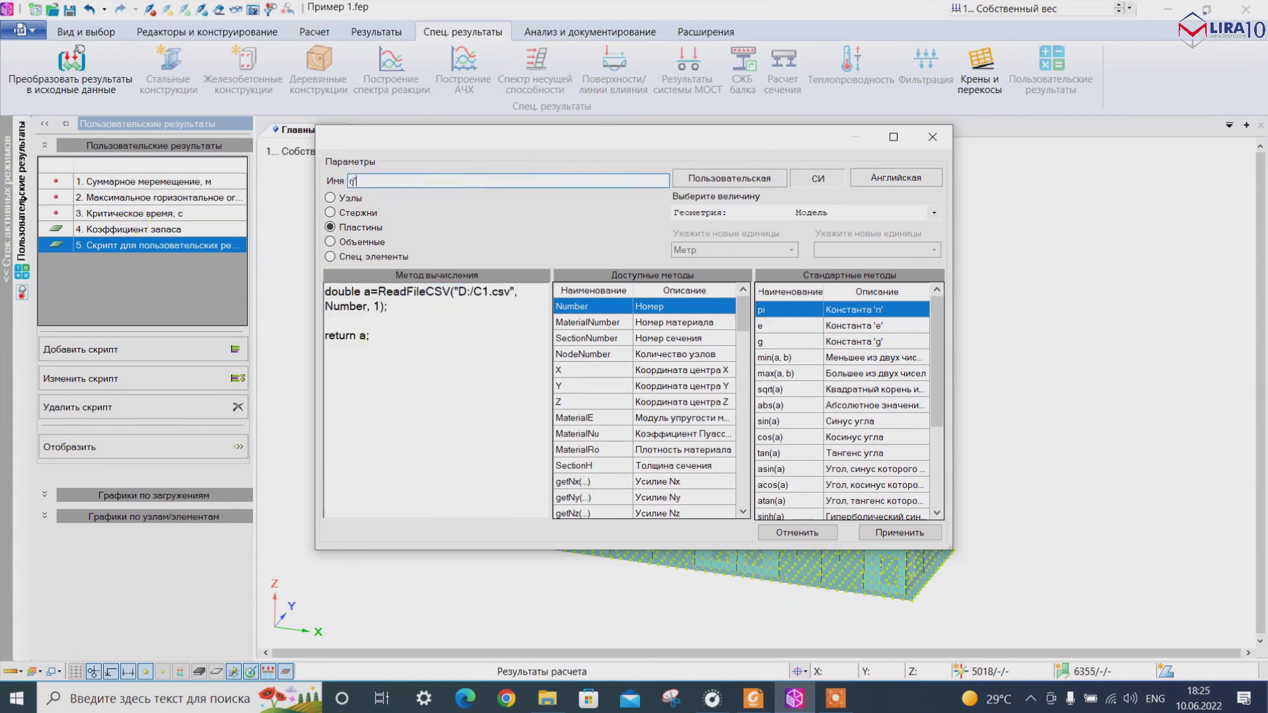
{"action": "key", "text": "alt+shift"}
{"action": "type", "text": "коэффициенты постели"}
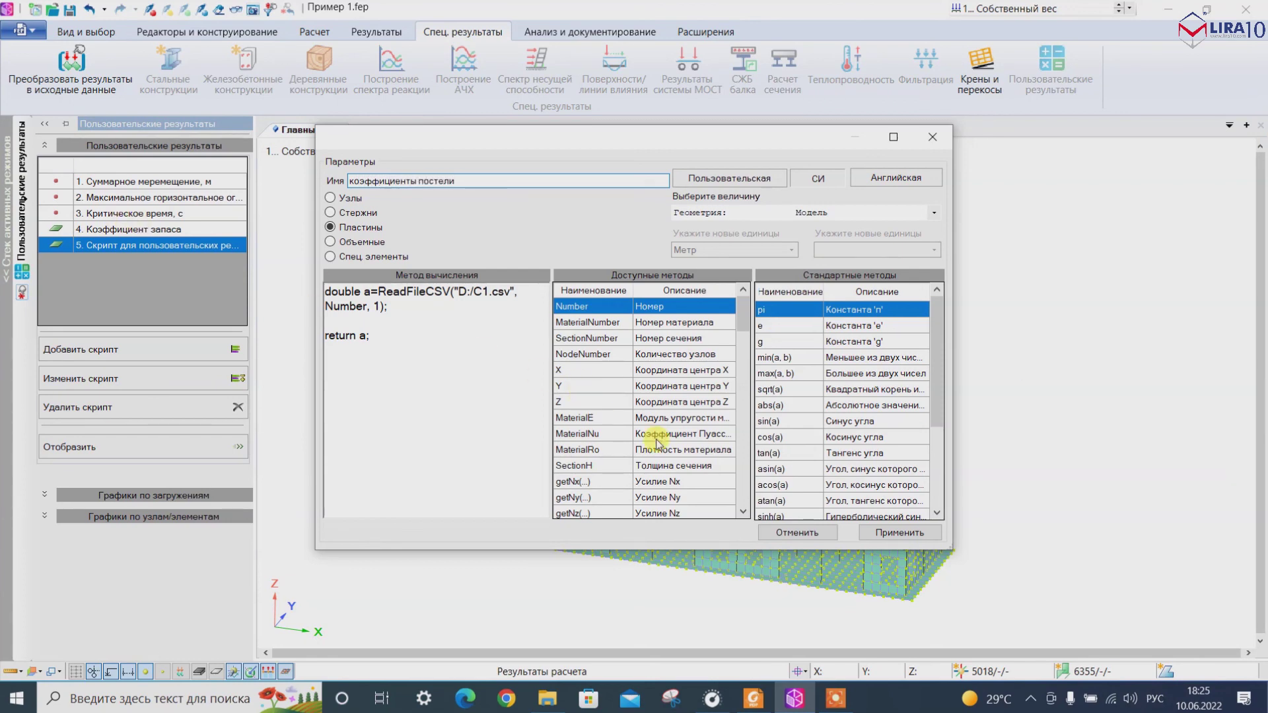
{"action": "left_click", "coordinate": [899, 533]}
{"action": "left_click", "coordinate": [93, 447]}
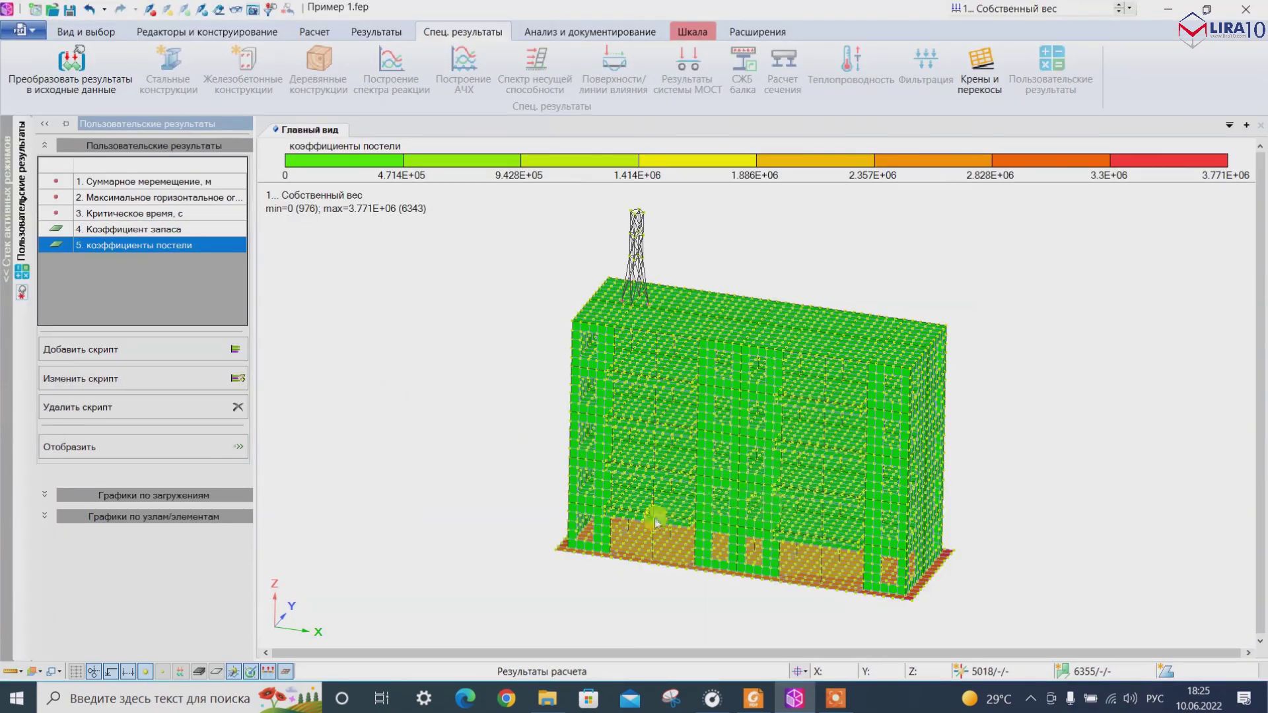
{"action": "middle_click_drag", "start_coordinate": [657, 522], "coordinate": [690, 390]}
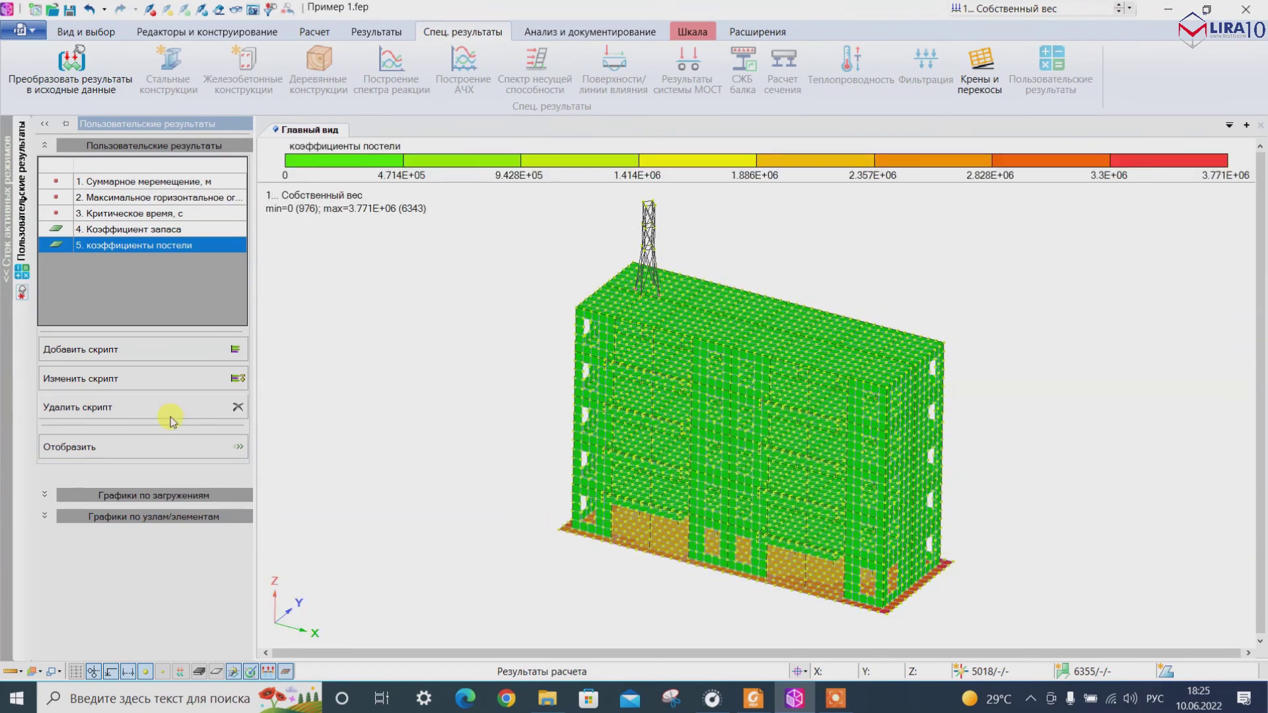
Reopen the коэффициенты постели script for editing and change its return expression to (a+6e6).
{"action": "left_click", "coordinate": [131, 380]}
{"action": "left_click", "coordinate": [401, 301]}
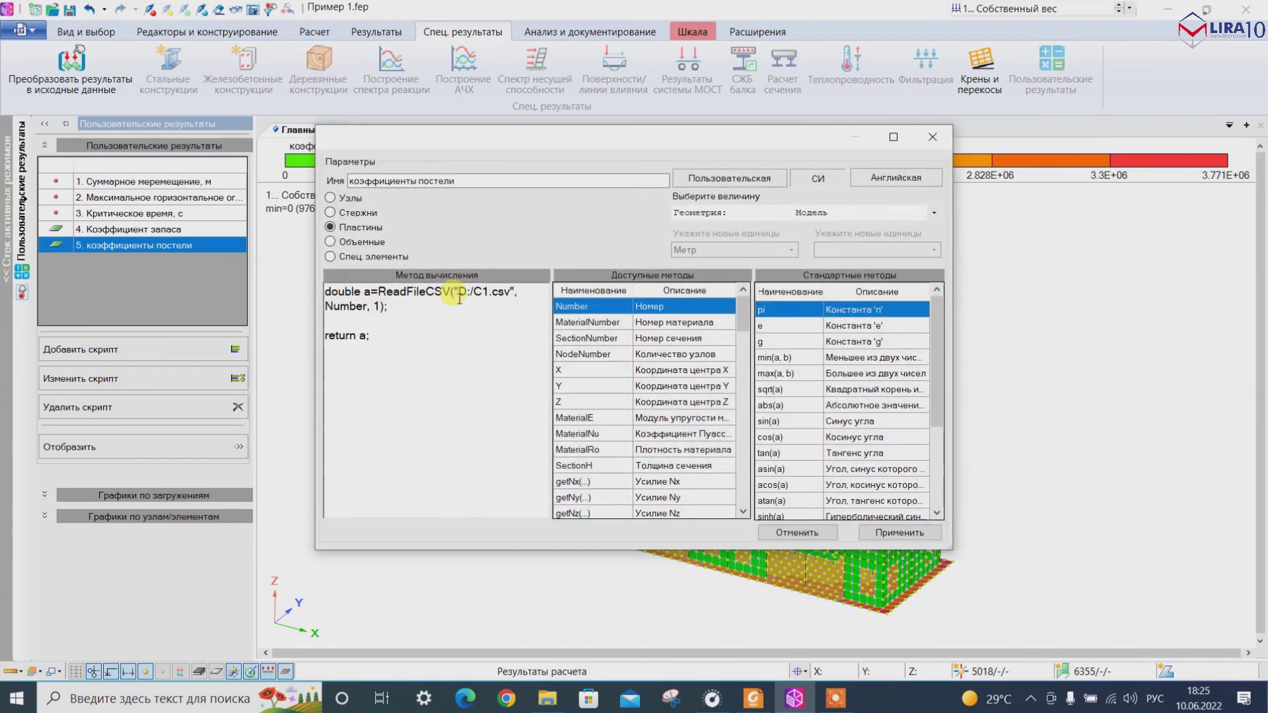
{"action": "type", "text": ";"}
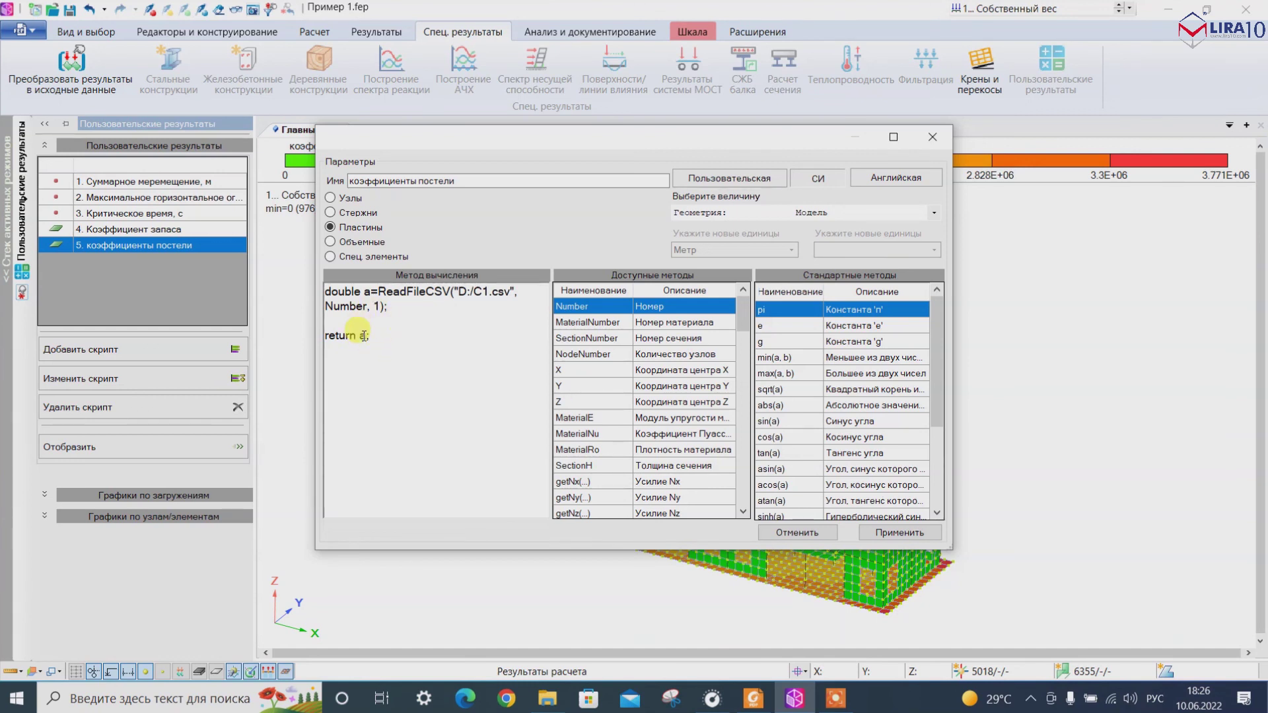
{"action": "left_click", "coordinate": [361, 337]}
{"action": "type", "text": "(a+6)"}
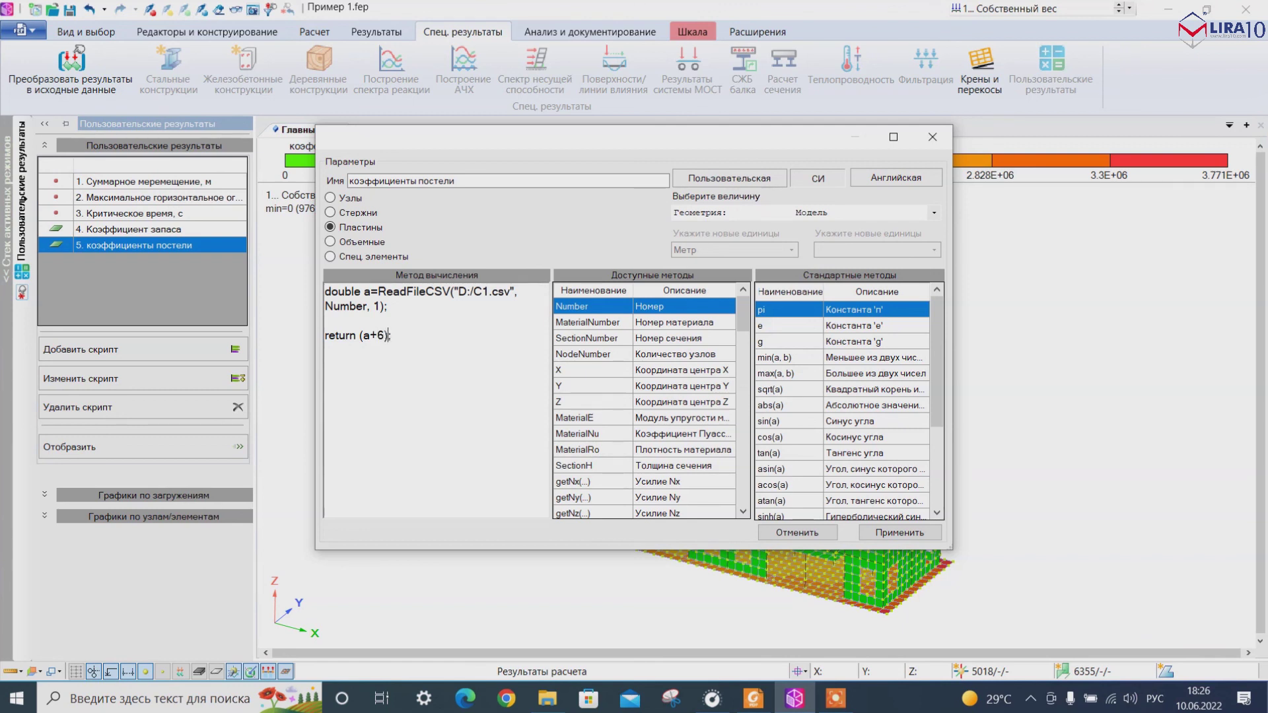
{"action": "double_click", "coordinate": [383, 336]}
{"action": "type", "text": "y6"}
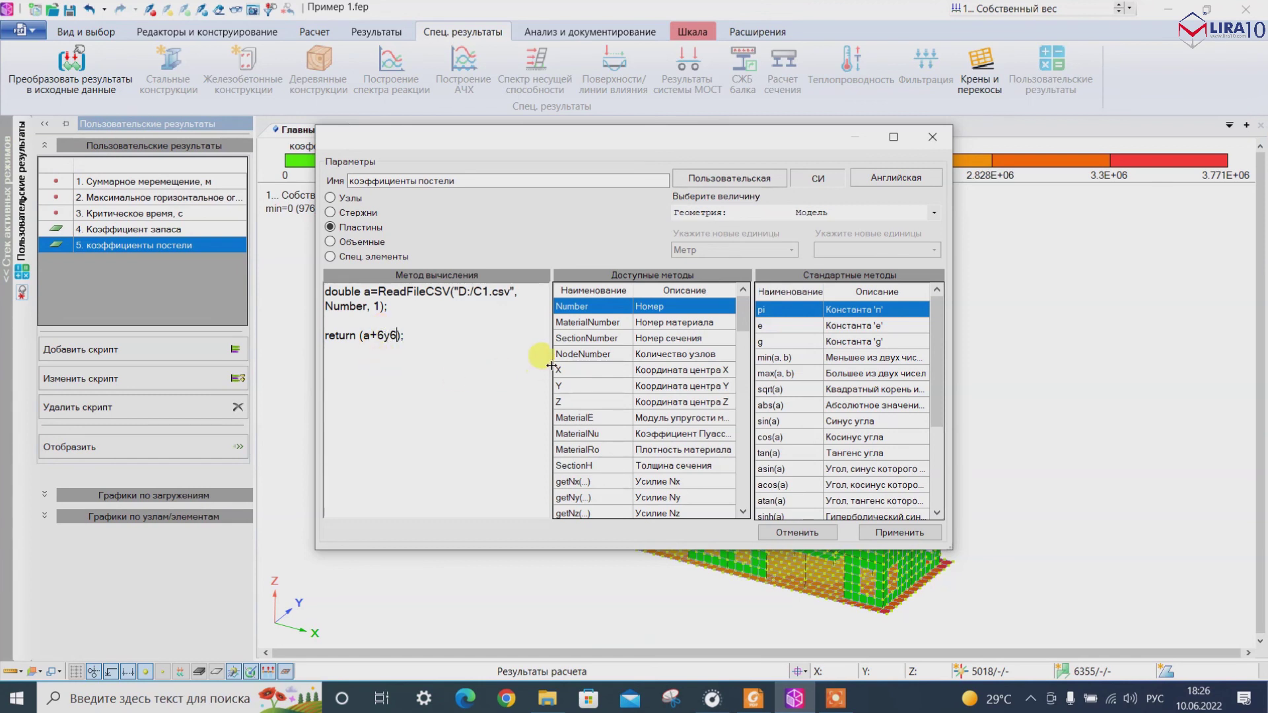
{"action": "key", "text": "BackSpace"}
{"action": "key", "text": "BackSpace"}
{"action": "key", "text": "alt+shift"}
{"action": "type", "text": "e6"}
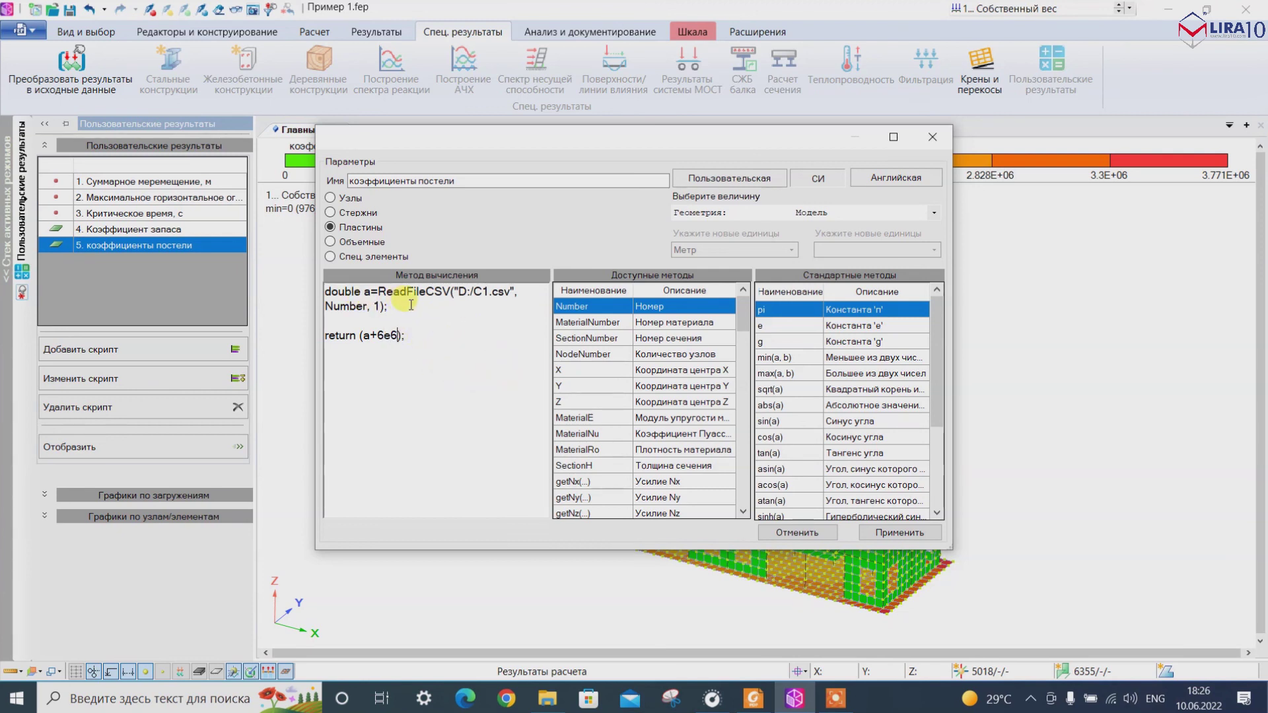